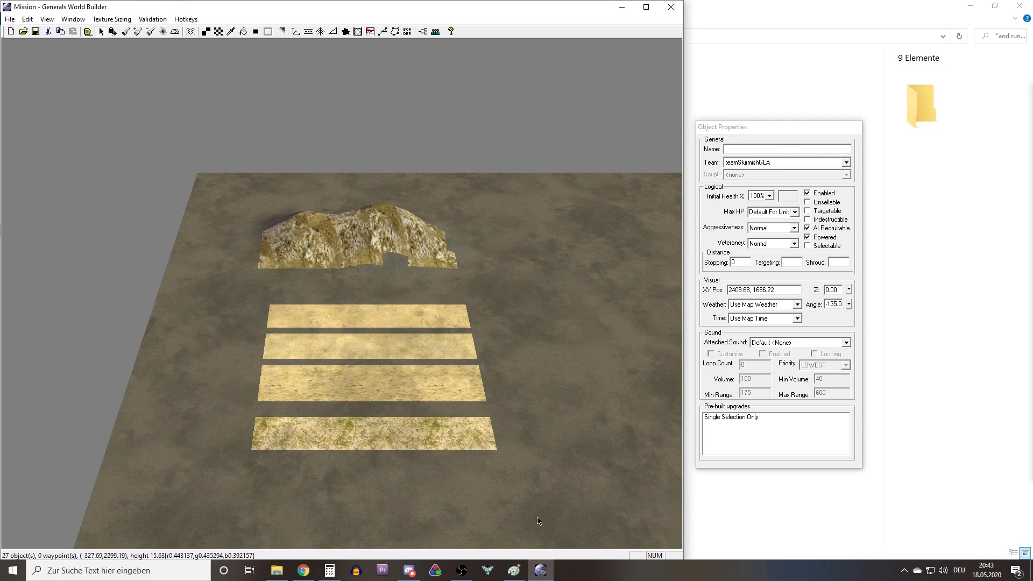
Switch to the map draft in Paint and mark the light, medium and dark grey areas with one red rectangle each.
{"action": "left_click", "coordinate": [513, 569]}
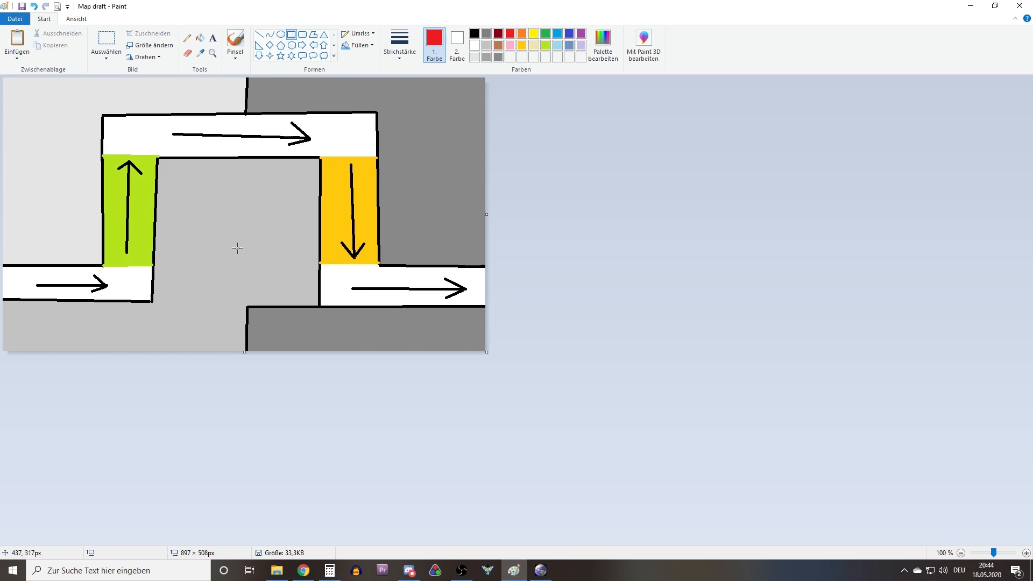
{"action": "left_click_drag", "start_coordinate": [199, 219], "coordinate": [278, 247]}
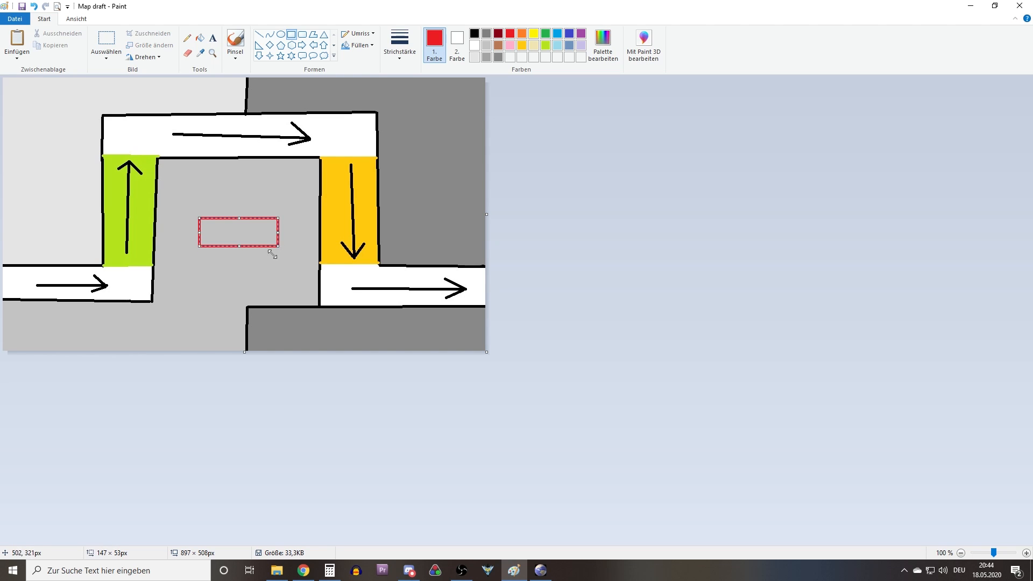
{"action": "left_click", "coordinate": [38, 7]}
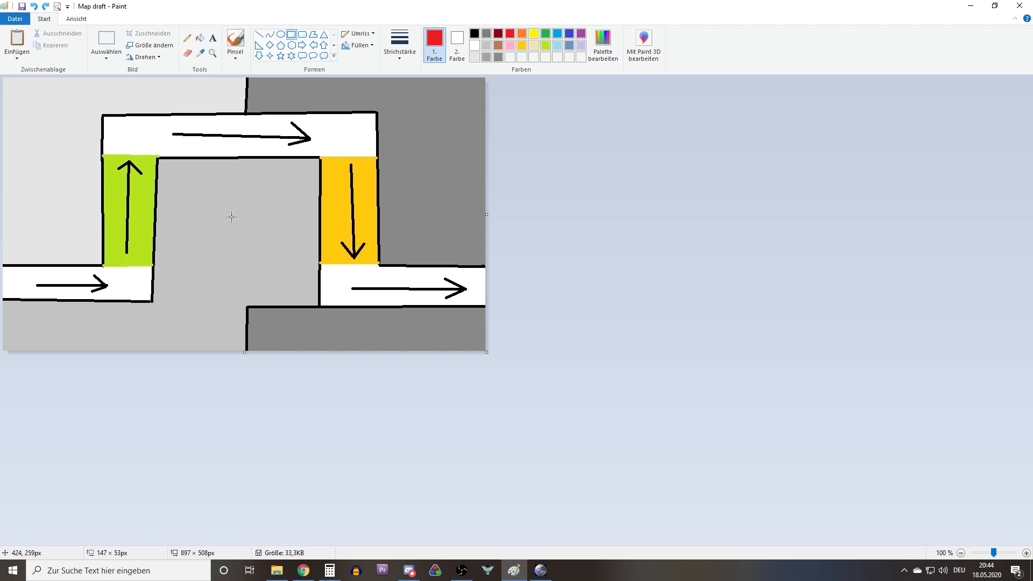
{"action": "left_click_drag", "start_coordinate": [406, 201], "coordinate": [468, 133]}
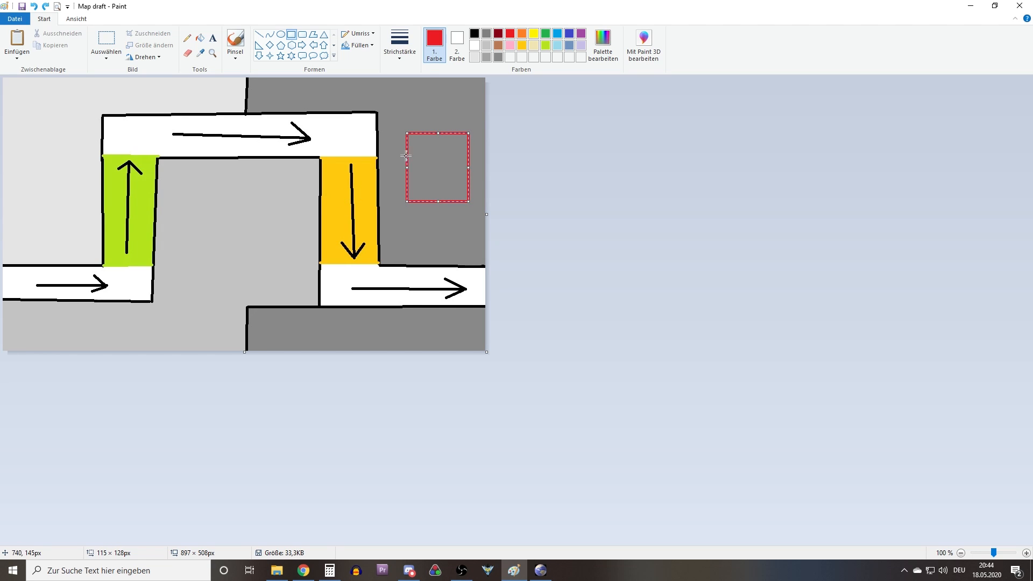
{"action": "left_click", "coordinate": [35, 7]}
{"action": "left_click_drag", "start_coordinate": [10, 190], "coordinate": [74, 127]}
{"action": "left_click_drag", "start_coordinate": [236, 259], "coordinate": [327, 209]}
{"action": "left_click_drag", "start_coordinate": [433, 197], "coordinate": [488, 144]}
{"action": "left_click", "coordinate": [106, 40]}
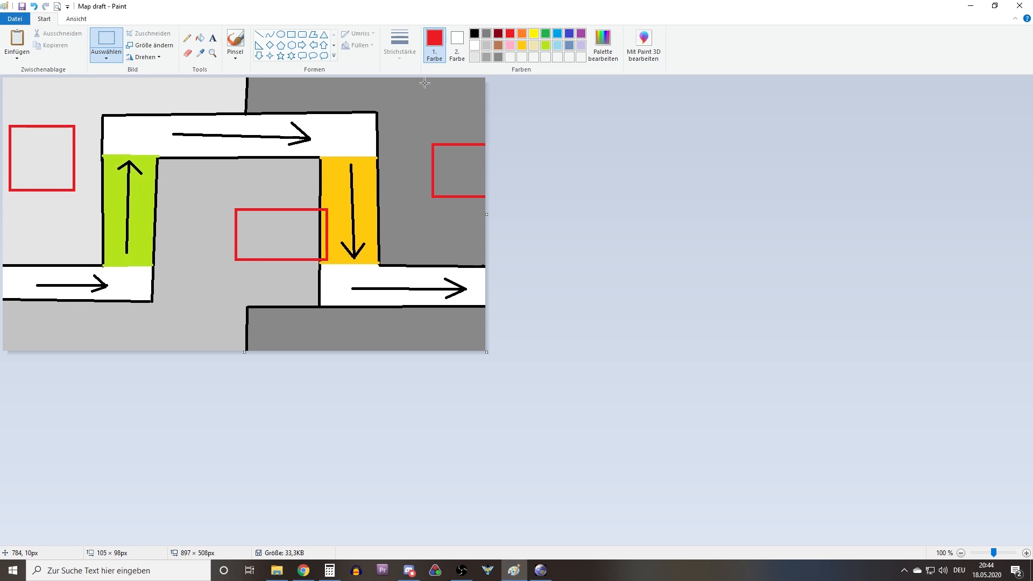
{"action": "mouse_move", "coordinate": [522, 6]}
{"action": "left_mouse_down"}
{"action": "mouse_move", "coordinate": [504, 45]}
{"action": "mouse_move", "coordinate": [0, 312]}
{"action": "left_mouse_up"}
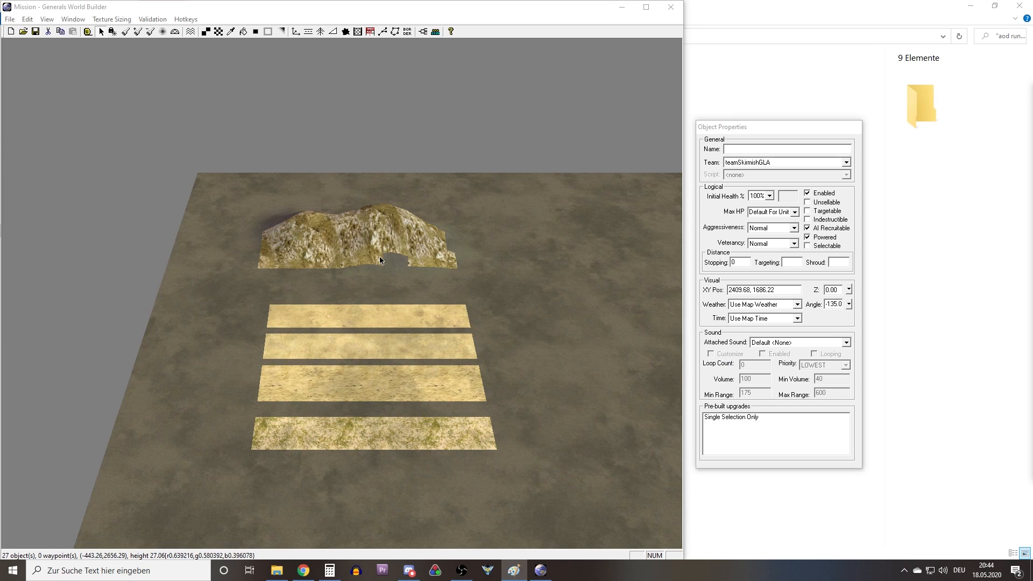
{"action": "right_click_drag", "start_coordinate": [358, 206], "coordinate": [308, 155]}
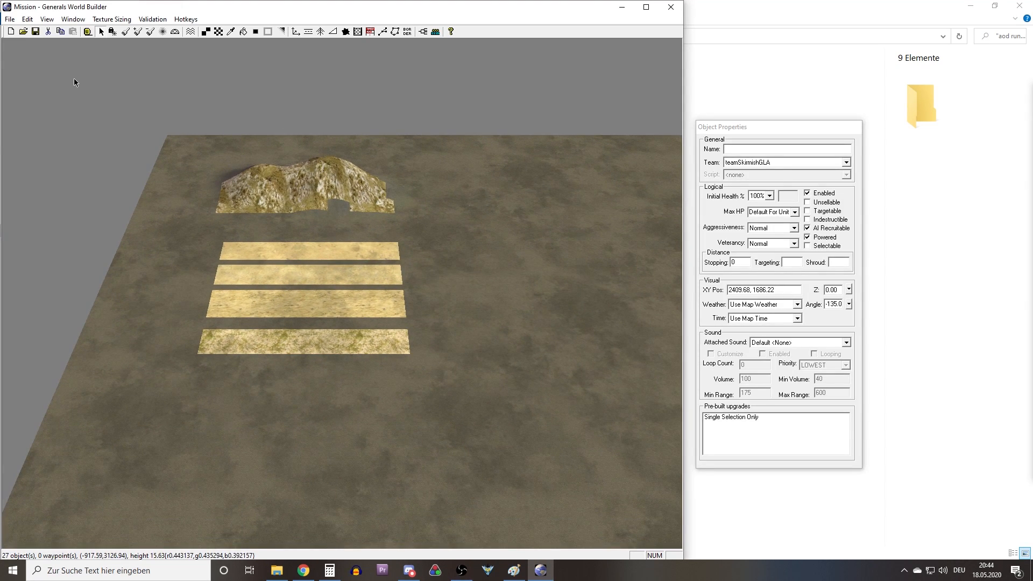
{"action": "left_click", "coordinate": [10, 19]}
{"action": "mouse_move", "coordinate": [27, 25]}
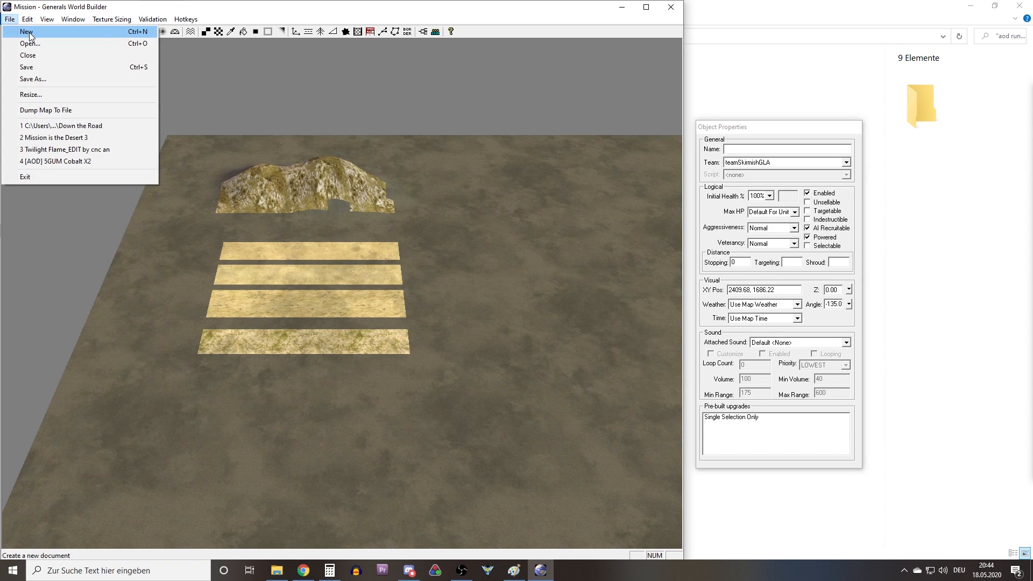
{"action": "left_click", "coordinate": [30, 33]}
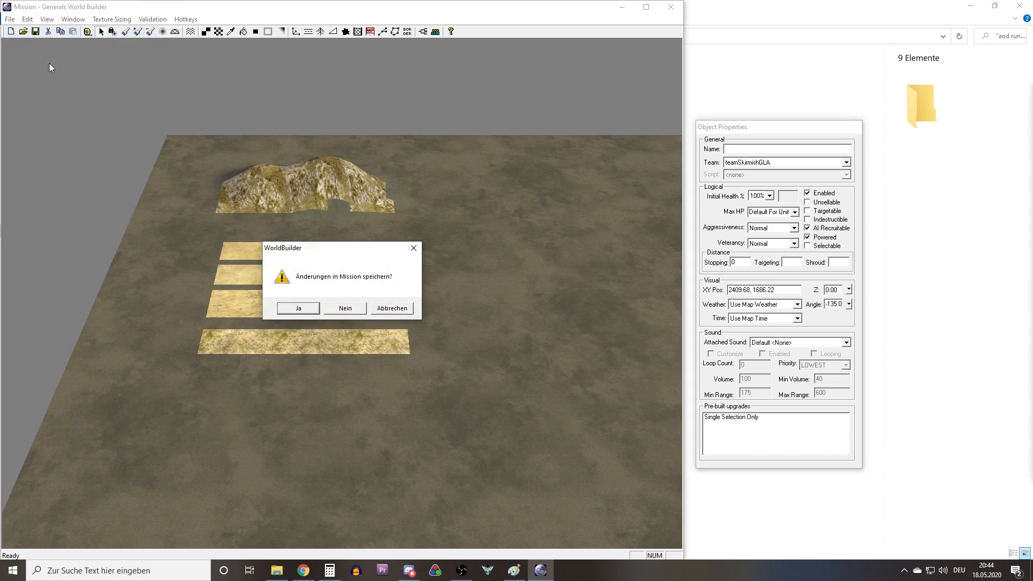
{"action": "left_click", "coordinate": [401, 312]}
Open the map's Resize settings to check its horizontal and vertical size, and leave them unchanged.
{"action": "left_click", "coordinate": [10, 19]}
{"action": "left_click", "coordinate": [52, 98]}
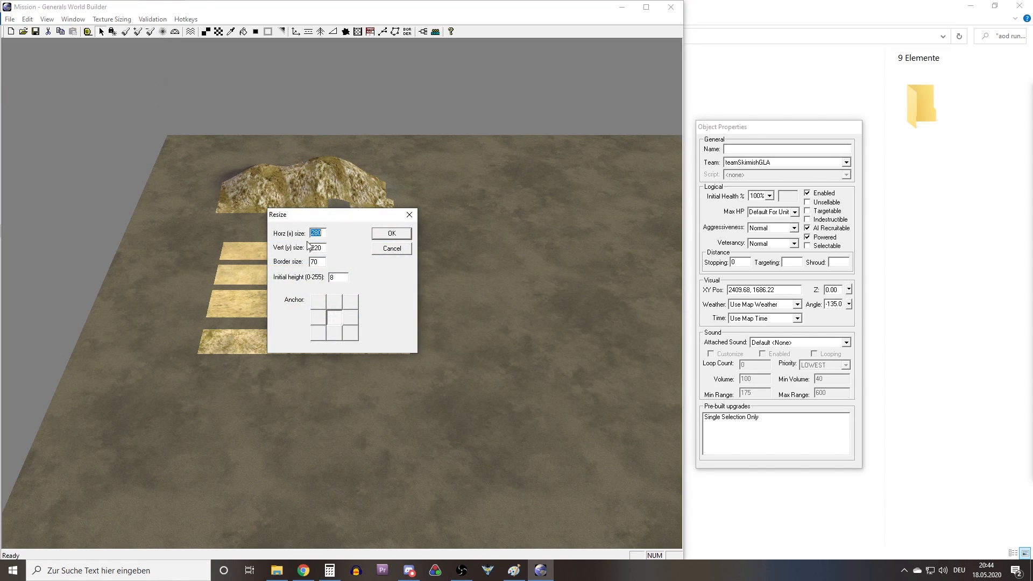
{"action": "left_click_drag", "start_coordinate": [323, 247], "coordinate": [311, 247]}
{"action": "left_click", "coordinate": [395, 251]}
Examine the map border and the group of command centers nearest the texture samples.
{"action": "right_click_drag", "start_coordinate": [603, 463], "coordinate": [299, 269]}
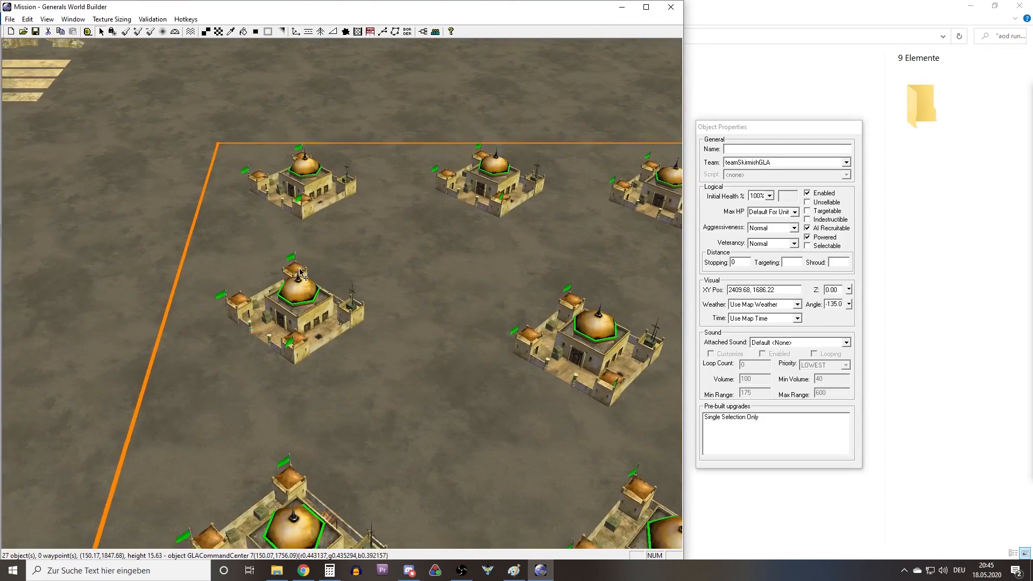
{"action": "scroll", "coordinate": [301, 273], "scroll_direction": "down", "scroll_amount": 4}
{"action": "scroll", "coordinate": [300, 272], "scroll_direction": "down", "scroll_amount": 5}
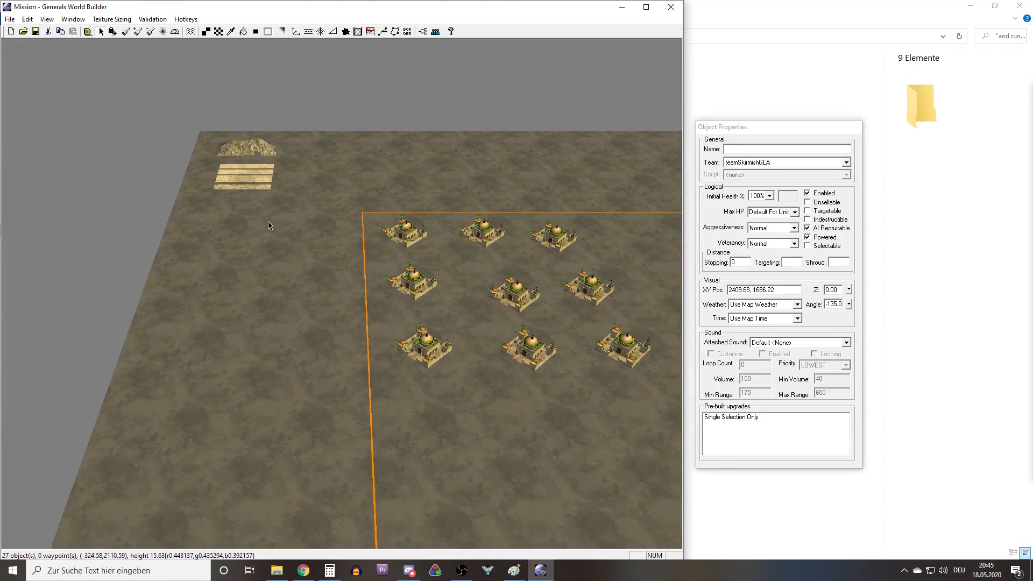
{"action": "right_click_drag", "start_coordinate": [367, 183], "coordinate": [271, 160]}
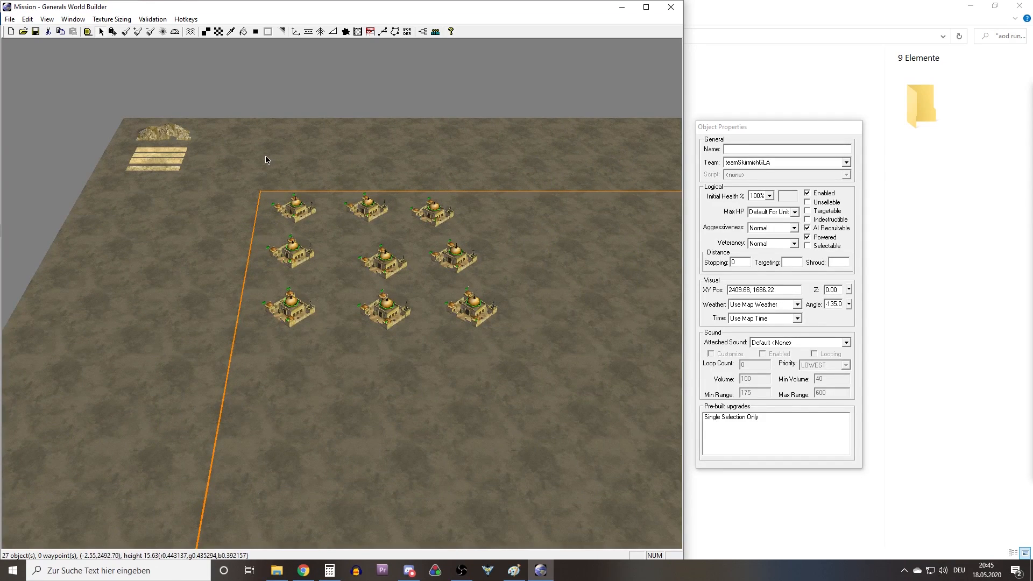
{"action": "right_click_drag", "start_coordinate": [285, 207], "coordinate": [316, 297]}
{"action": "scroll", "coordinate": [314, 293], "scroll_direction": "up", "scroll_amount": 3}
{"action": "left_click_drag", "start_coordinate": [162, 362], "coordinate": [557, 129]}
{"action": "right_click_drag", "start_coordinate": [339, 315], "coordinate": [407, 255]}
Check the initial height in the map's Resize settings, and close them without changes.
{"action": "left_click", "coordinate": [10, 19]}
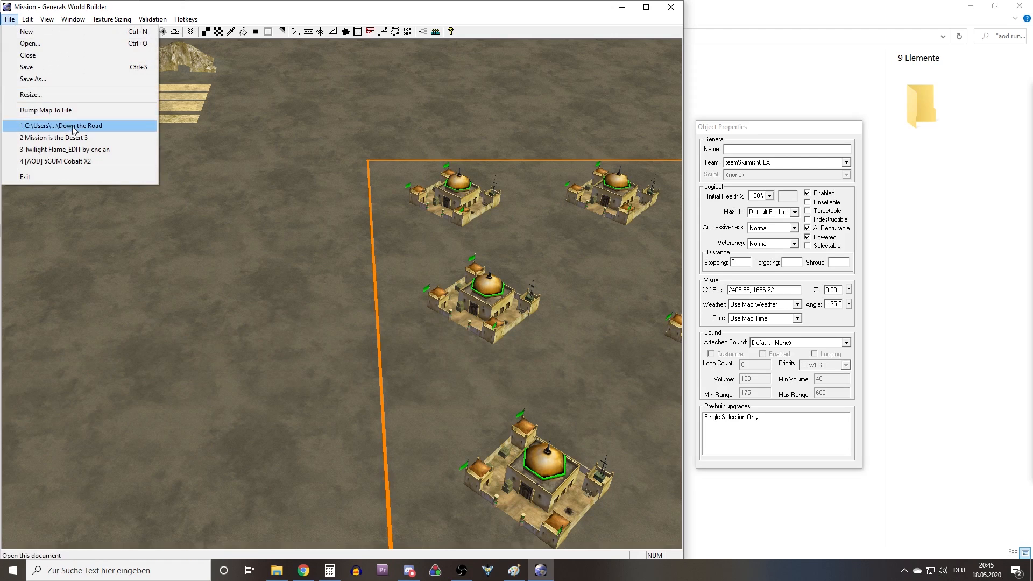
{"action": "left_click", "coordinate": [31, 94]}
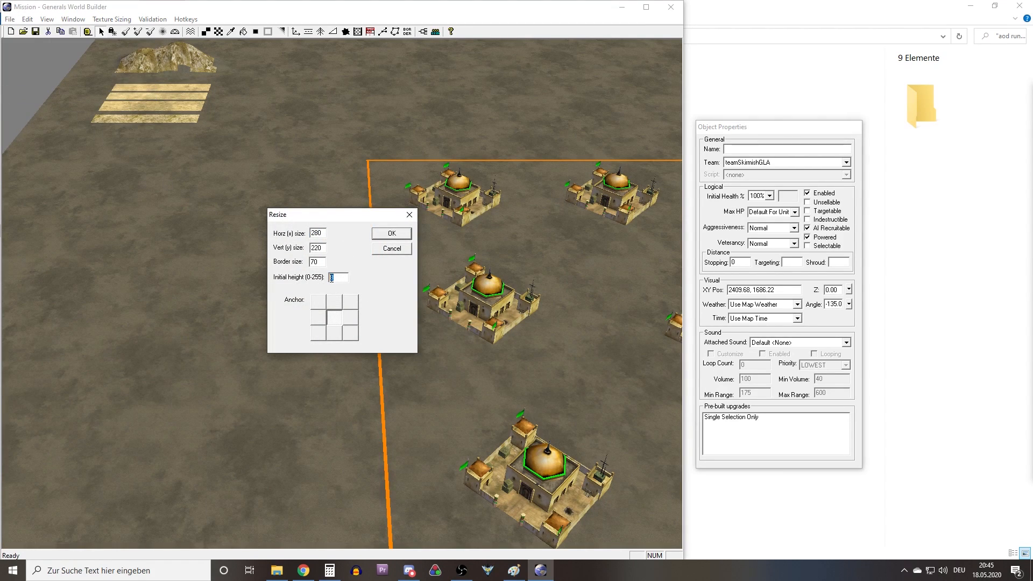
{"action": "double_click", "coordinate": [339, 278]}
{"action": "left_click", "coordinate": [408, 216]}
Examine the whole map layout with its three groups of command centers inside the orange border.
{"action": "scroll", "coordinate": [327, 230], "scroll_direction": "down", "scroll_amount": 9}
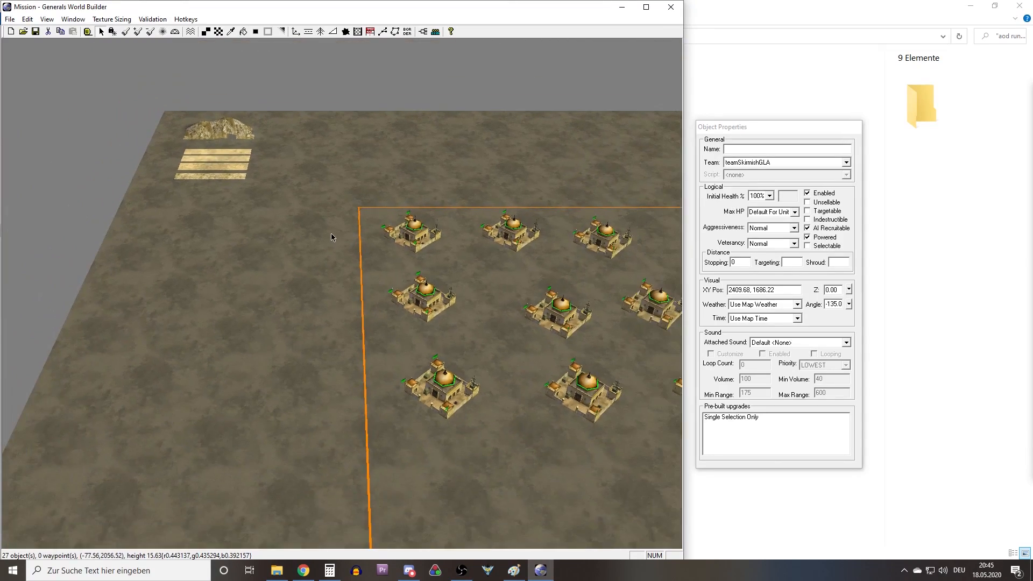
{"action": "scroll", "coordinate": [323, 301], "scroll_direction": "down", "scroll_amount": 4}
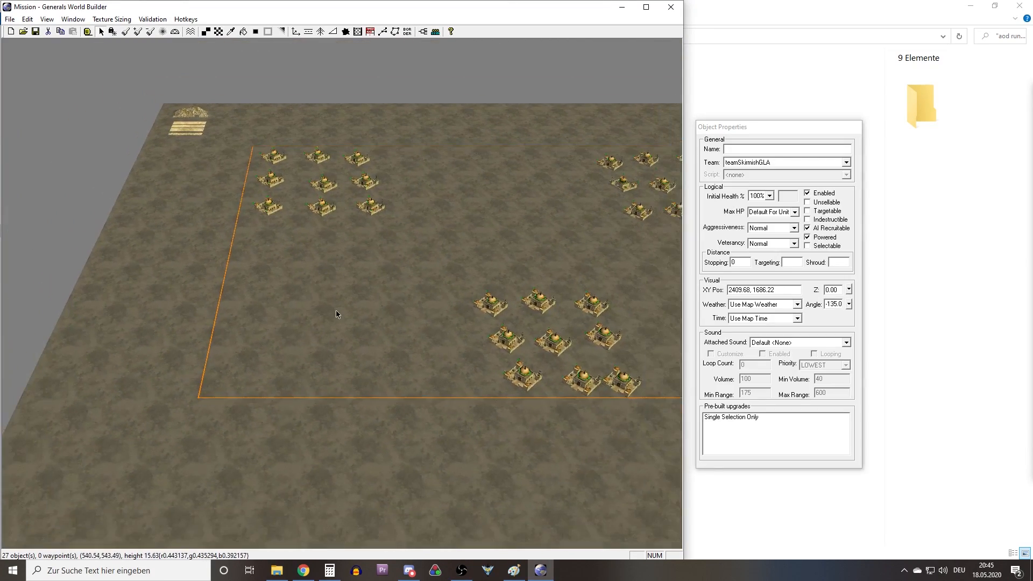
{"action": "right_click_drag", "start_coordinate": [313, 286], "coordinate": [446, 239]}
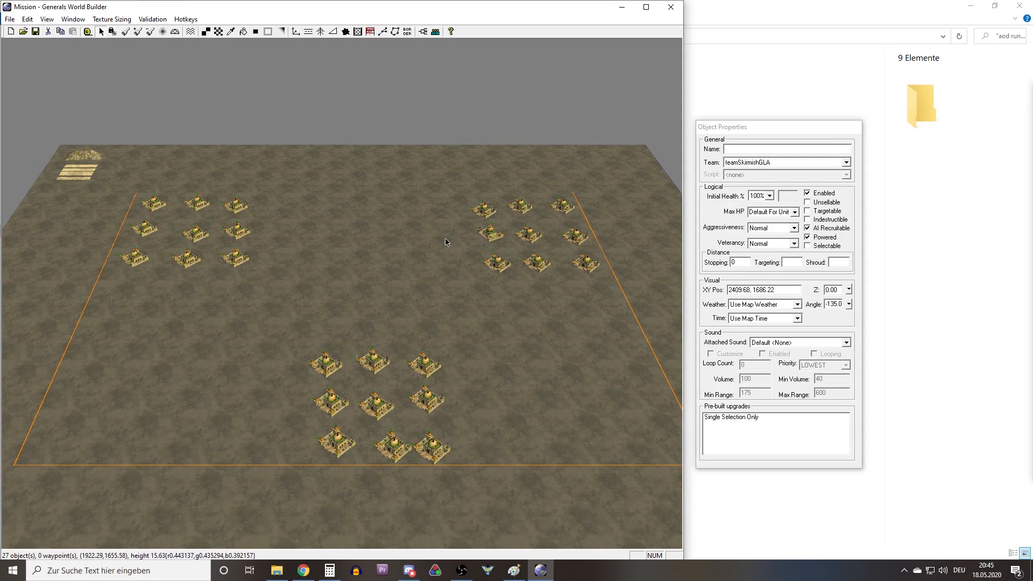
{"action": "right_click_drag", "start_coordinate": [379, 236], "coordinate": [419, 251]}
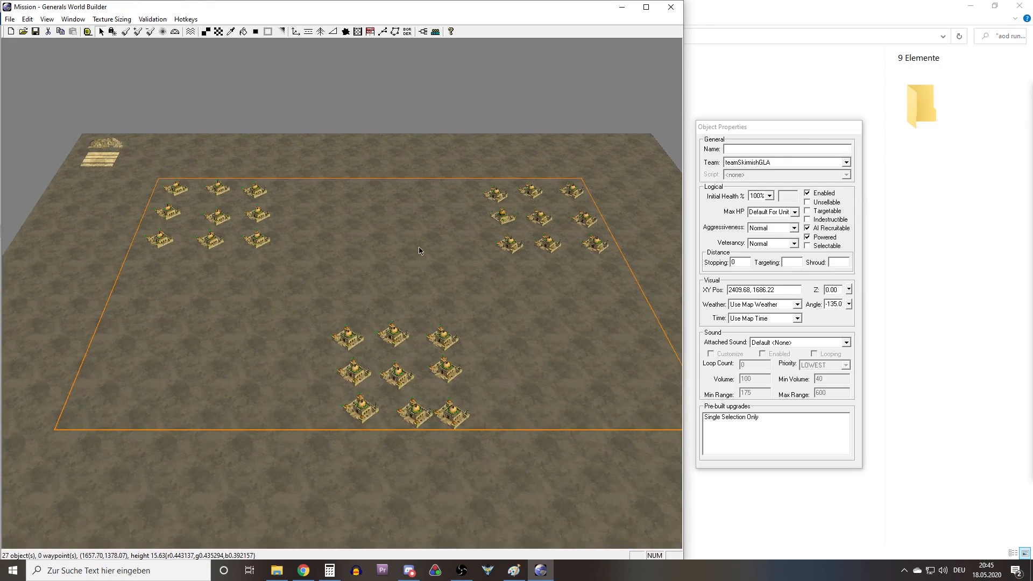
{"action": "right_click_drag", "start_coordinate": [314, 229], "coordinate": [367, 255]}
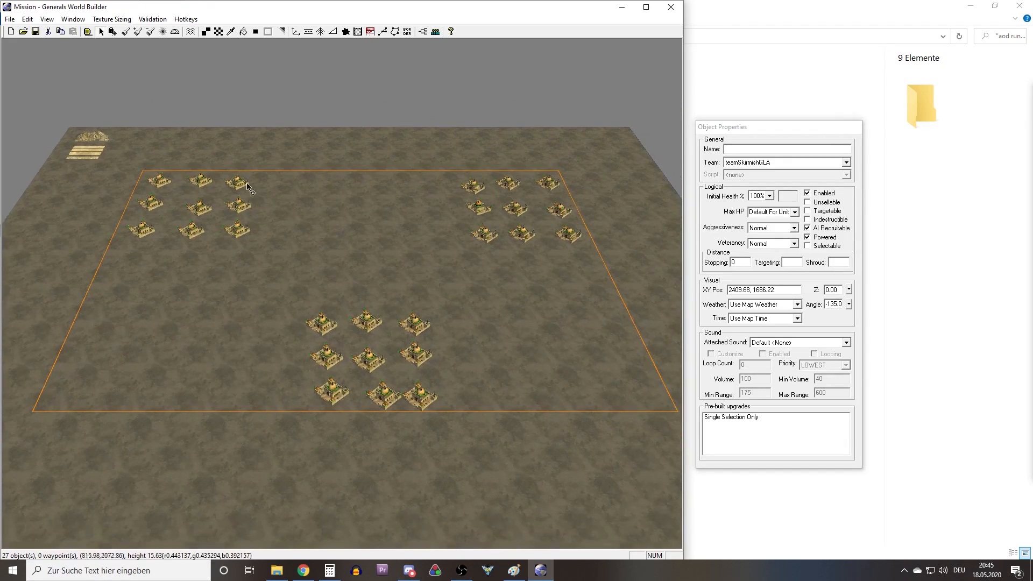
{"action": "scroll", "coordinate": [331, 348], "scroll_direction": "up", "scroll_amount": 1}
{"action": "scroll", "coordinate": [332, 348], "scroll_direction": "up", "scroll_amount": 5}
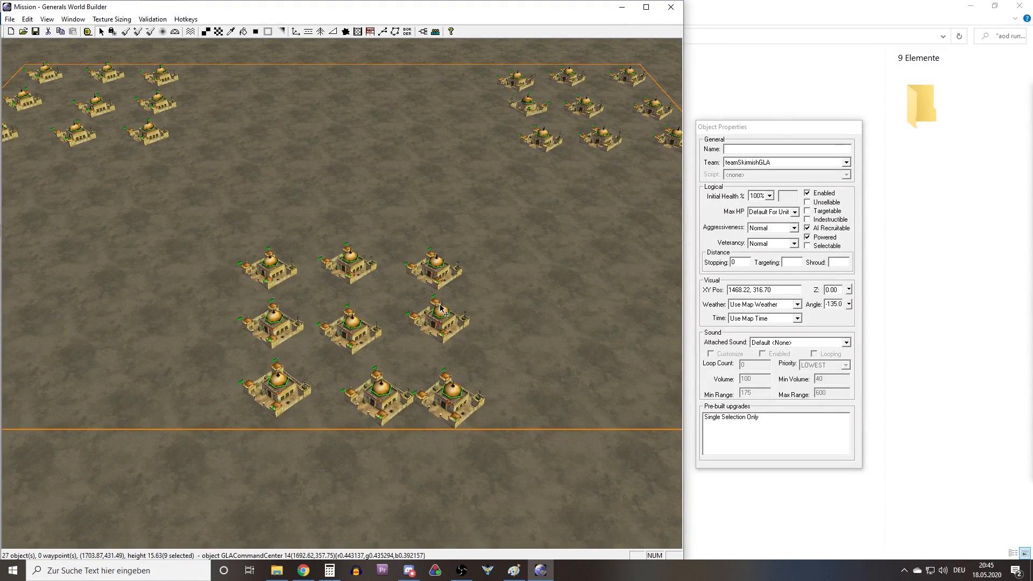
Inspect each group of command centers and the empty ground between the bases.
{"action": "right_click_drag", "start_coordinate": [450, 304], "coordinate": [300, 206]}
{"action": "right_click_drag", "start_coordinate": [234, 218], "coordinate": [231, 281]}
{"action": "left_click_drag", "start_coordinate": [111, 337], "coordinate": [454, 120]}
{"action": "right_click_drag", "start_coordinate": [226, 178], "coordinate": [318, 281]}
{"action": "left_click_drag", "start_coordinate": [237, 408], "coordinate": [594, 183]}
{"action": "right_click_drag", "start_coordinate": [394, 238], "coordinate": [476, 156]}
{"action": "left_click_drag", "start_coordinate": [302, 237], "coordinate": [530, 108]}
{"action": "right_click_drag", "start_coordinate": [460, 161], "coordinate": [455, 117]}
{"action": "right_click_drag", "start_coordinate": [435, 299], "coordinate": [451, 313]}
{"action": "left_click_drag", "start_coordinate": [258, 396], "coordinate": [543, 202]}
{"action": "right_click_drag", "start_coordinate": [395, 323], "coordinate": [286, 314]}
{"action": "right_click_drag", "start_coordinate": [310, 263], "coordinate": [232, 350]}
{"action": "right_click_drag", "start_coordinate": [344, 309], "coordinate": [183, 308]}
{"action": "right_click_drag", "start_coordinate": [399, 331], "coordinate": [324, 339]}
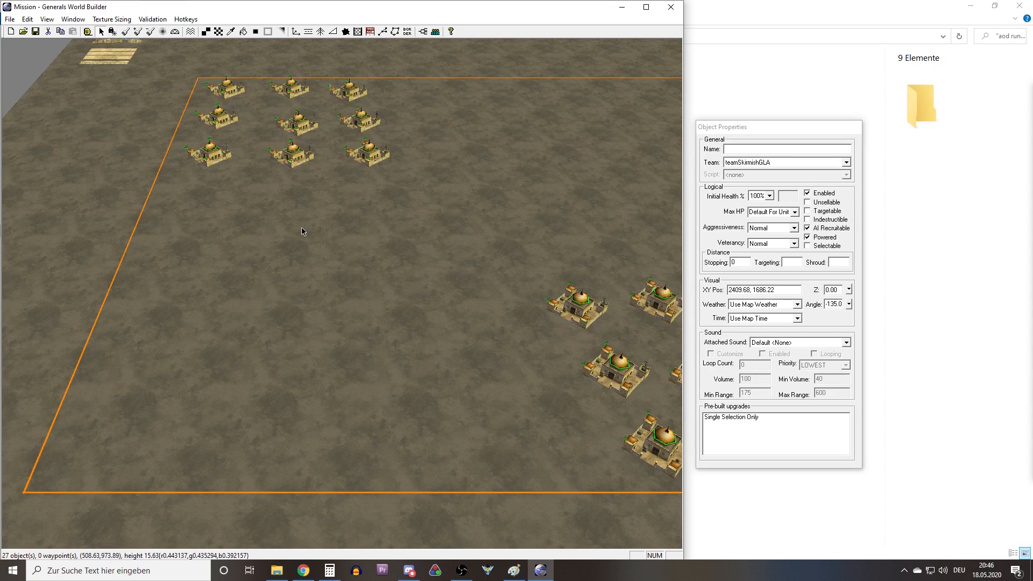
{"action": "right_click_drag", "start_coordinate": [302, 231], "coordinate": [326, 147]}
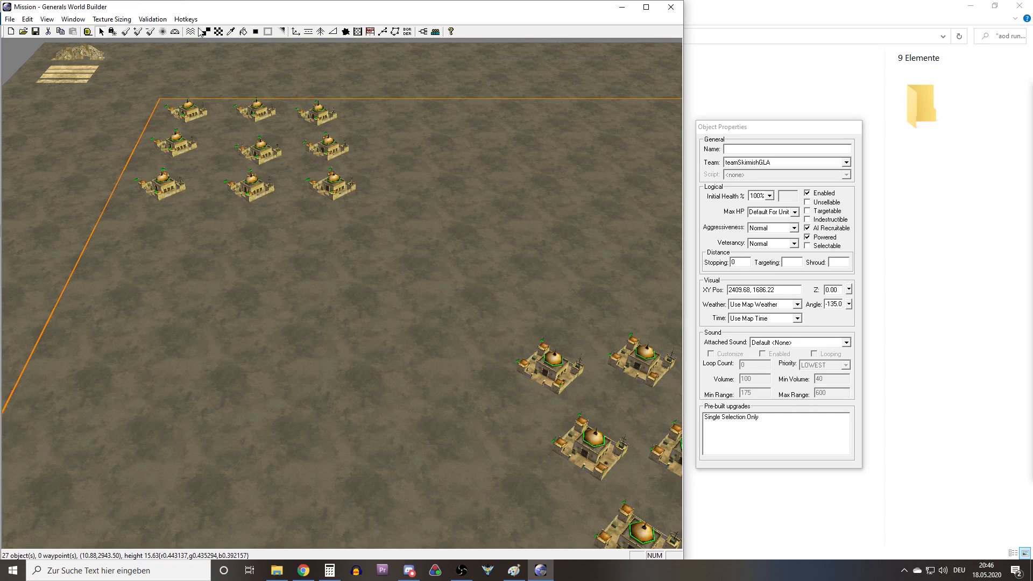
Activate terrain texture painting and examine the mountain and sand strip samples in the map's corner.
{"action": "left_click", "coordinate": [218, 32]}
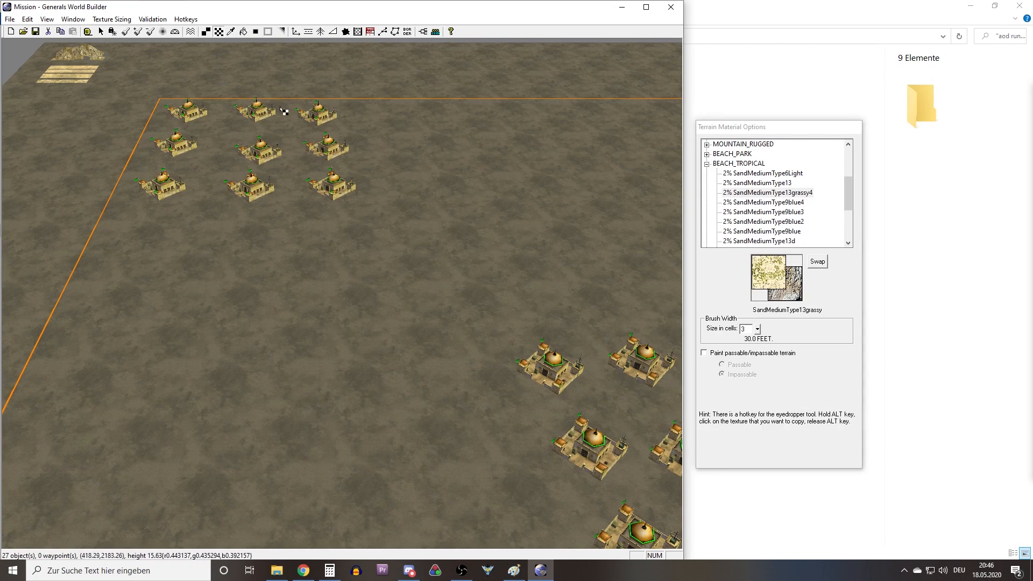
{"action": "left_click", "coordinate": [706, 164]}
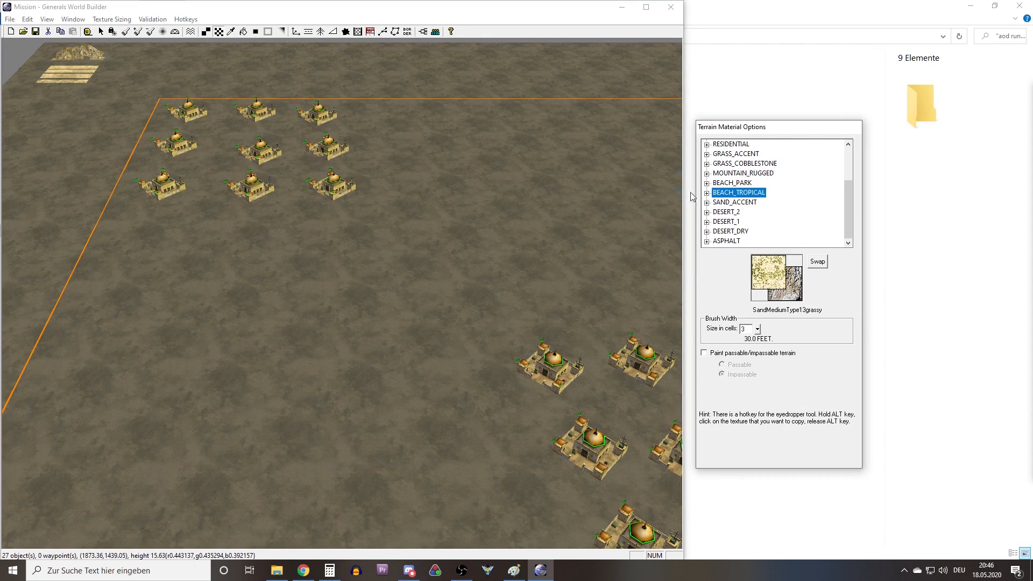
{"action": "right_click_drag", "start_coordinate": [414, 215], "coordinate": [253, 153]}
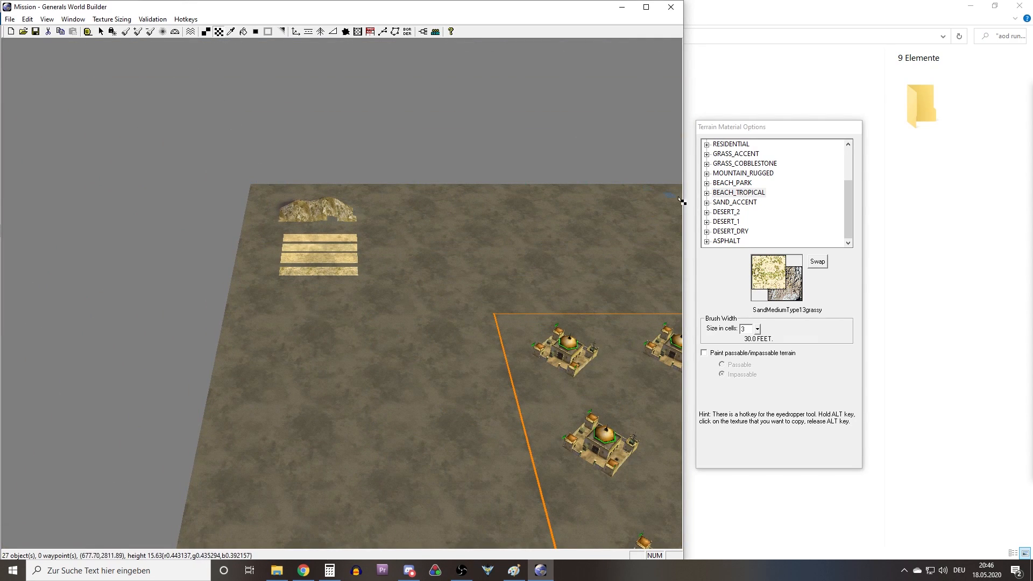
{"action": "right_click_drag", "start_coordinate": [484, 408], "coordinate": [445, 371]}
{"action": "scroll", "coordinate": [444, 371], "scroll_direction": "up", "scroll_amount": 6}
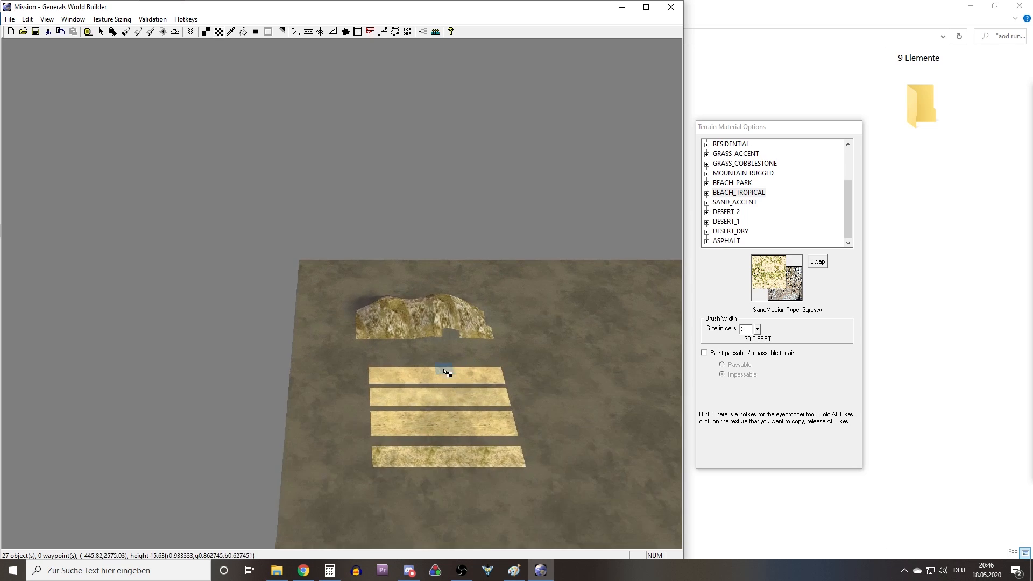
{"action": "right_click_drag", "start_coordinate": [337, 272], "coordinate": [363, 310]}
{"action": "scroll", "coordinate": [362, 311], "scroll_direction": "up", "scroll_amount": 5}
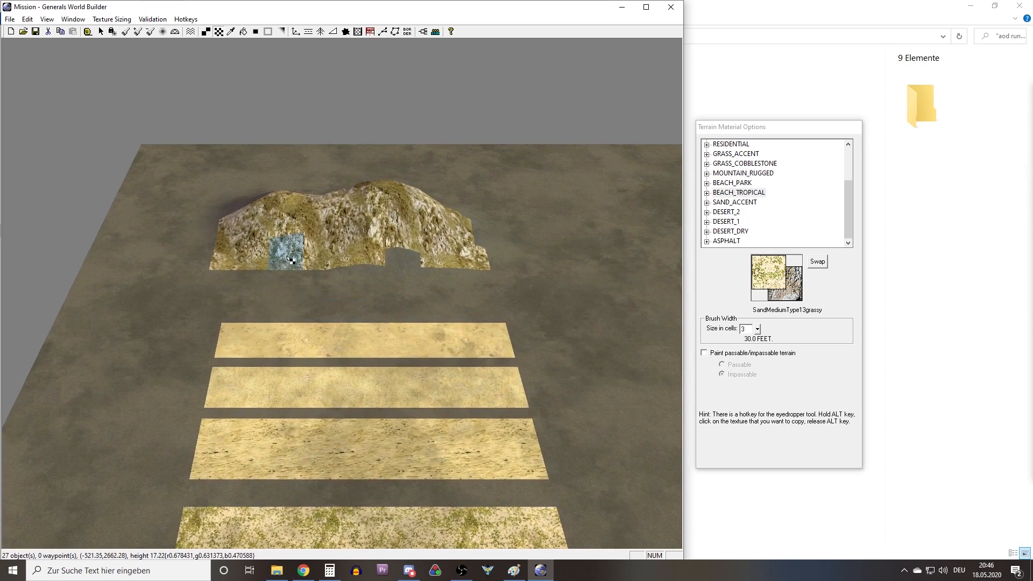
{"action": "right_click_drag", "start_coordinate": [433, 352], "coordinate": [363, 284]}
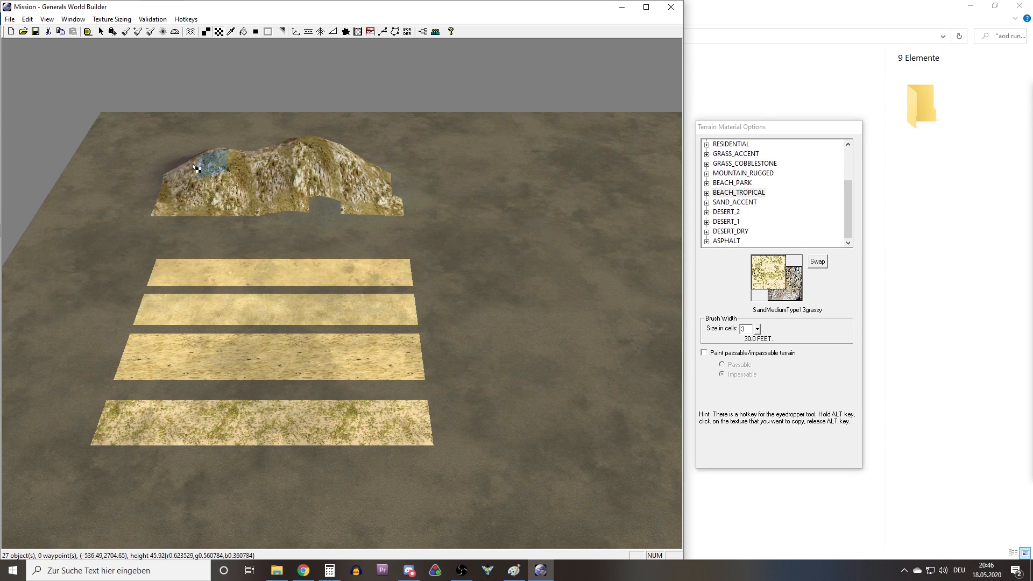
Paint straight vertical and horizontal strips of the FIELD texture GrassMediumType3, 3 cells wide, beside and below the texture samples.
{"action": "scroll", "coordinate": [737, 168], "scroll_direction": "up", "scroll_amount": 1}
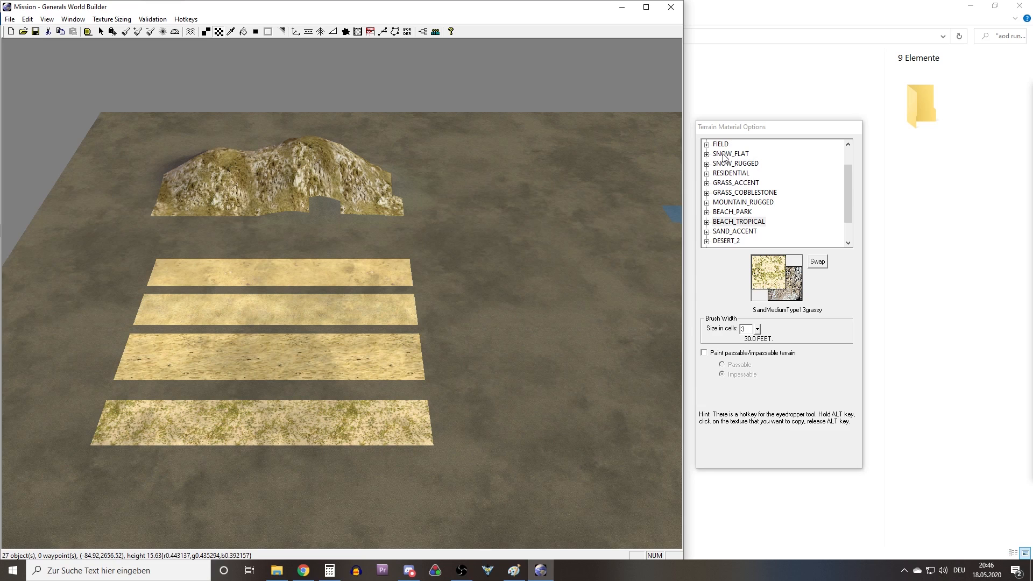
{"action": "left_click", "coordinate": [706, 145]}
{"action": "left_click", "coordinate": [737, 156]}
{"action": "right_click_drag", "start_coordinate": [364, 180], "coordinate": [481, 254]}
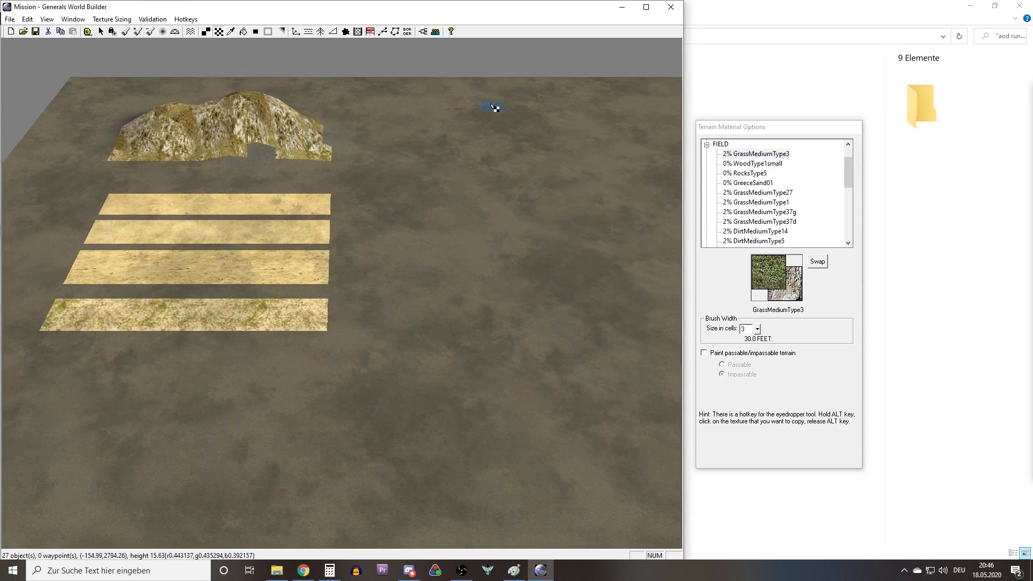
{"action": "right_click_drag", "start_coordinate": [141, 97], "coordinate": [185, 44]}
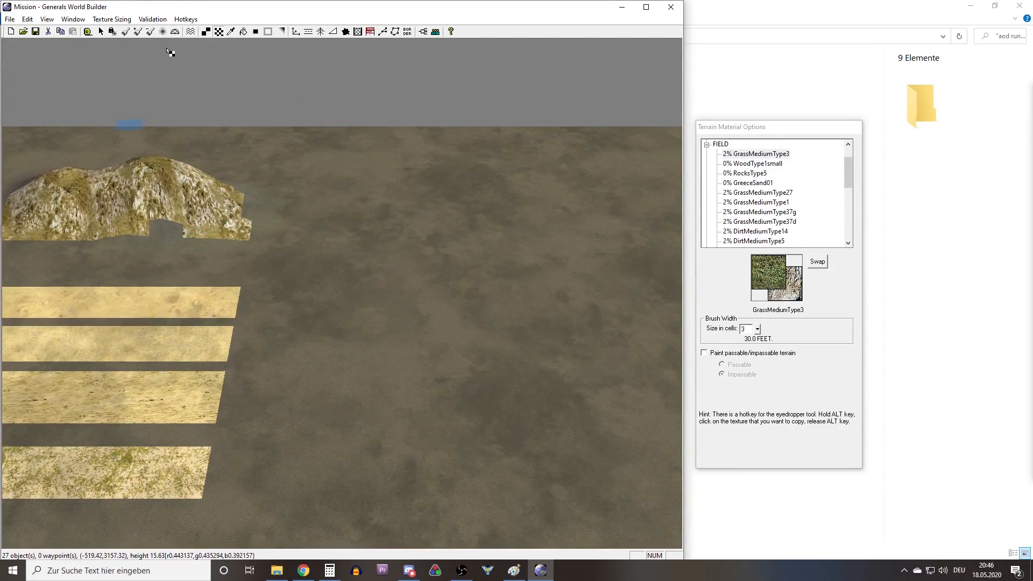
{"action": "left_click", "coordinate": [137, 32]}
{"action": "left_click_drag", "start_coordinate": [347, 134], "coordinate": [347, 539]}
{"action": "scroll", "coordinate": [272, 415], "scroll_direction": "down", "scroll_amount": 3}
{"action": "left_click_drag", "start_coordinate": [488, 340], "coordinate": [21, 339]}
{"action": "right_click_drag", "start_coordinate": [307, 353], "coordinate": [204, 349]}
{"action": "left_click_drag", "start_coordinate": [205, 348], "coordinate": [79, 352]}
{"action": "right_click_drag", "start_coordinate": [110, 323], "coordinate": [183, 165]}
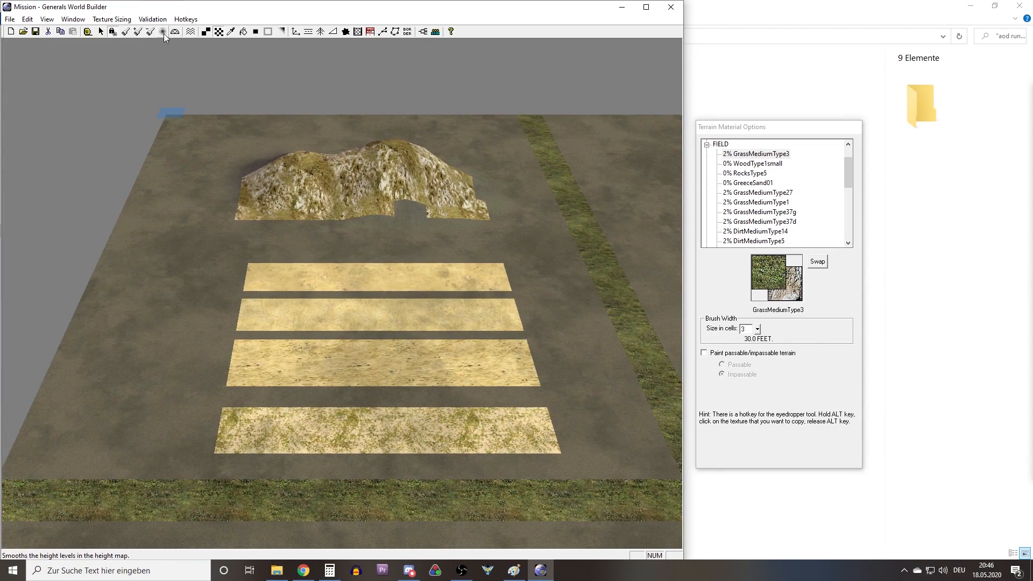
Pick the SandLargeType3Light texture with the eyedropper from the sand strip nearest the mountain.
{"action": "left_click", "coordinate": [230, 31]}
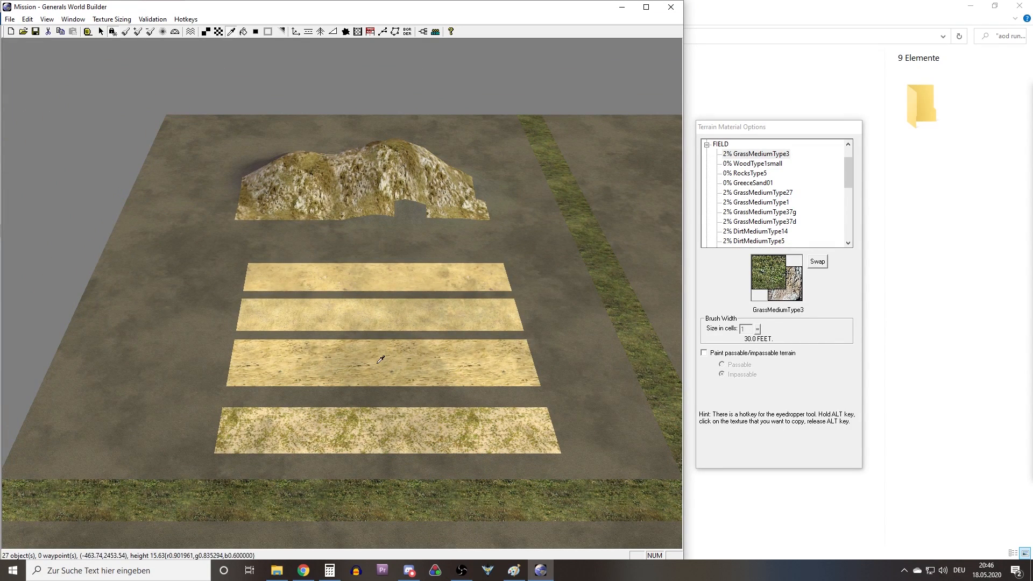
{"action": "left_click", "coordinate": [382, 274]}
{"action": "right_click_drag", "start_coordinate": [384, 273], "coordinate": [590, 220]}
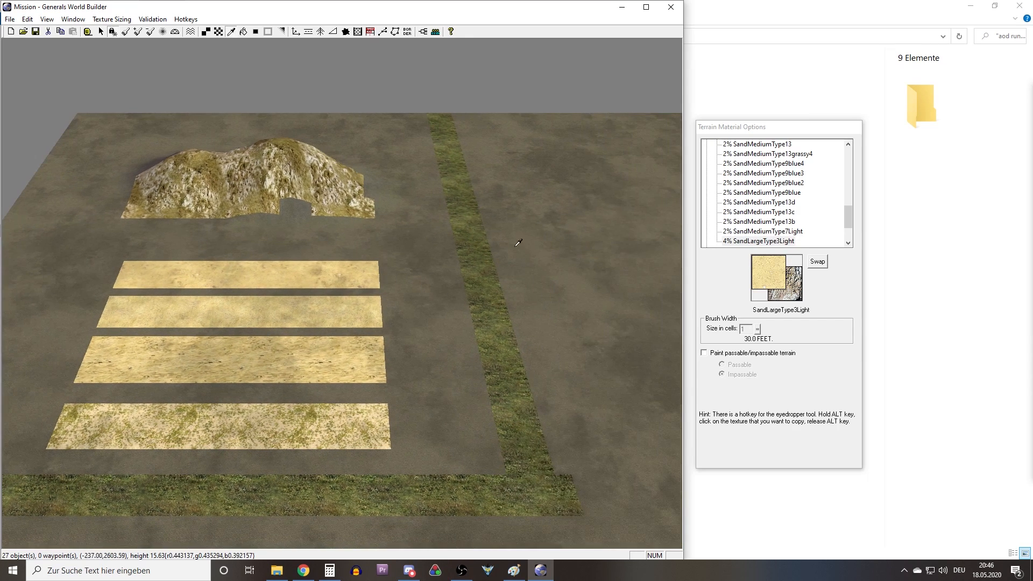
Flood fill the bare map ground around the command centers with the SandLargeType3Light texture.
{"action": "left_click", "coordinate": [245, 34]}
{"action": "right_click_drag", "start_coordinate": [312, 139], "coordinate": [639, 258]}
{"action": "left_click", "coordinate": [464, 307]}
{"action": "right_click_drag", "start_coordinate": [189, 242], "coordinate": [433, 357]}
{"action": "scroll", "coordinate": [423, 347], "scroll_direction": "down", "scroll_amount": 5}
{"action": "right_click_drag", "start_coordinate": [269, 258], "coordinate": [346, 344]}
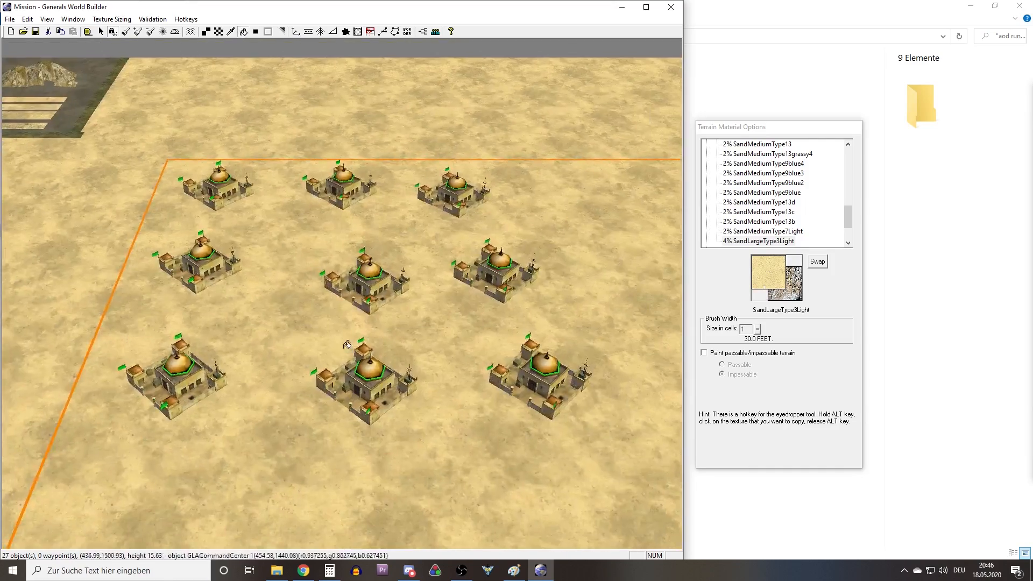
Examine the command center groups and the open ground between them on the sand-textured map.
{"action": "right_click_drag", "start_coordinate": [463, 344], "coordinate": [295, 253]}
{"action": "right_click_drag", "start_coordinate": [634, 392], "coordinate": [494, 325]}
{"action": "scroll", "coordinate": [477, 316], "scroll_direction": "down", "scroll_amount": 5}
{"action": "right_click_drag", "start_coordinate": [323, 263], "coordinate": [473, 304]}
{"action": "right_click_drag", "start_coordinate": [242, 269], "coordinate": [376, 297]}
{"action": "right_click", "coordinate": [375, 298]}
{"action": "right_click_drag", "start_coordinate": [517, 301], "coordinate": [445, 228]}
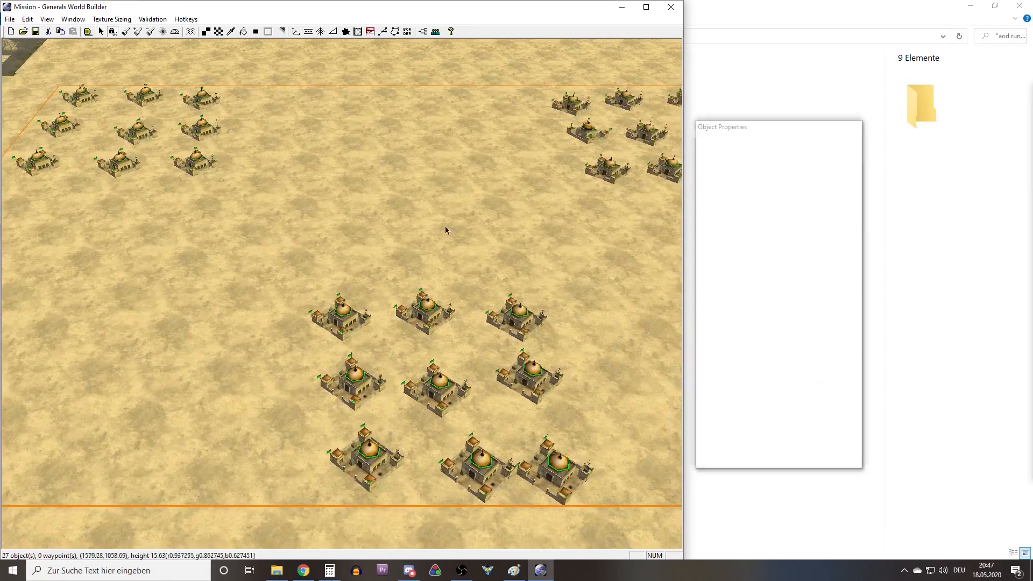
Activate the Height Brush and set both its brush width and feather width to 1 cell.
{"action": "left_click", "coordinate": [126, 32]}
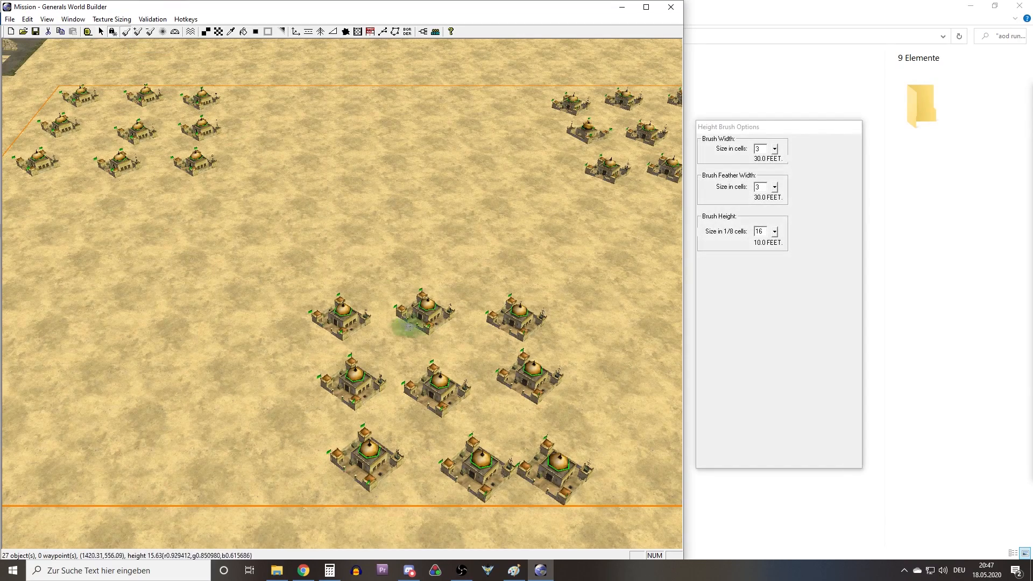
{"action": "right_click_drag", "start_coordinate": [437, 285], "coordinate": [578, 271]}
{"action": "right_click_drag", "start_coordinate": [378, 300], "coordinate": [495, 308]}
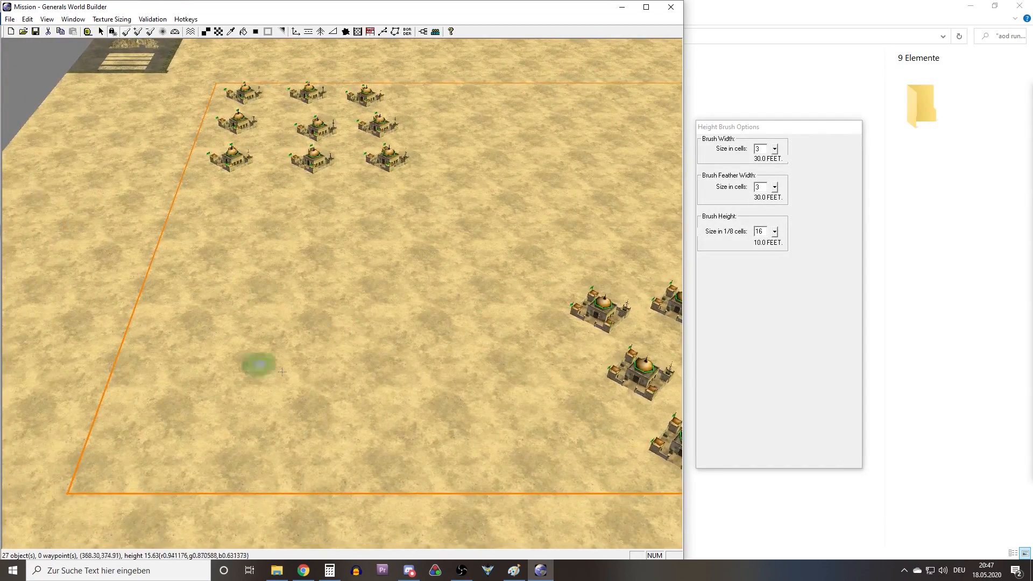
{"action": "right_click_drag", "start_coordinate": [478, 364], "coordinate": [237, 311]}
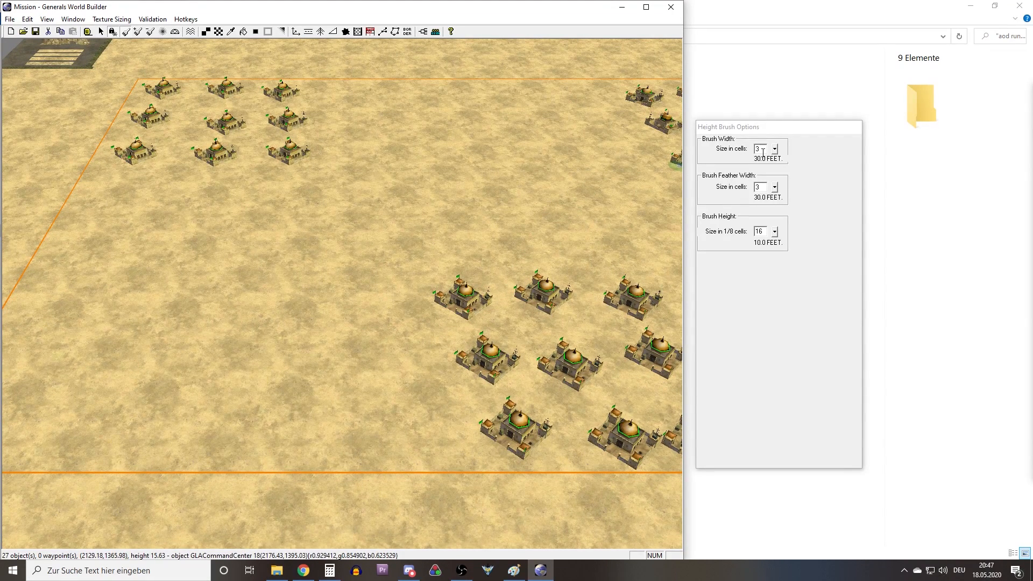
{"action": "left_click", "coordinate": [765, 150]}
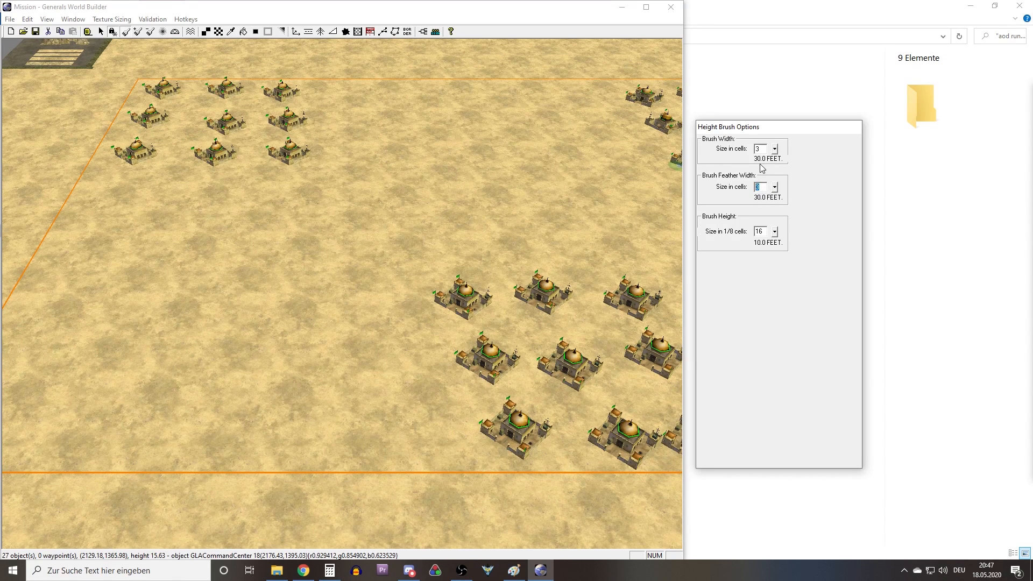
{"action": "type", "text": "1"}
{"action": "scroll", "coordinate": [491, 345], "scroll_direction": "up", "scroll_amount": 6}
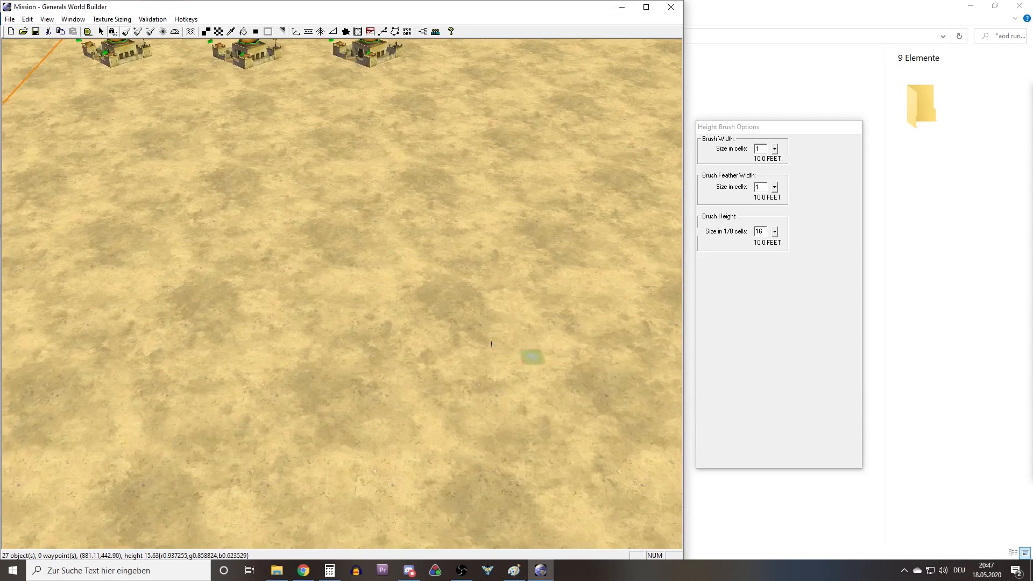
{"action": "right_click_drag", "start_coordinate": [491, 345], "coordinate": [463, 367]}
Set the height brush to a width of 3 cells and a height of 150.
{"action": "left_click", "coordinate": [749, 193]}
{"action": "type", "text": "3"}
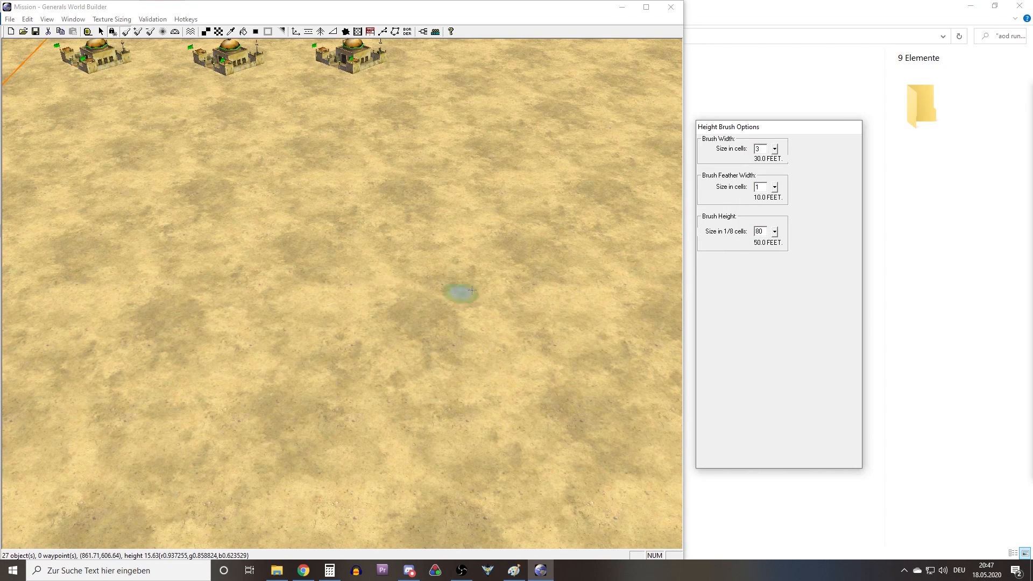
{"action": "scroll", "coordinate": [422, 293], "scroll_direction": "up", "scroll_amount": 4}
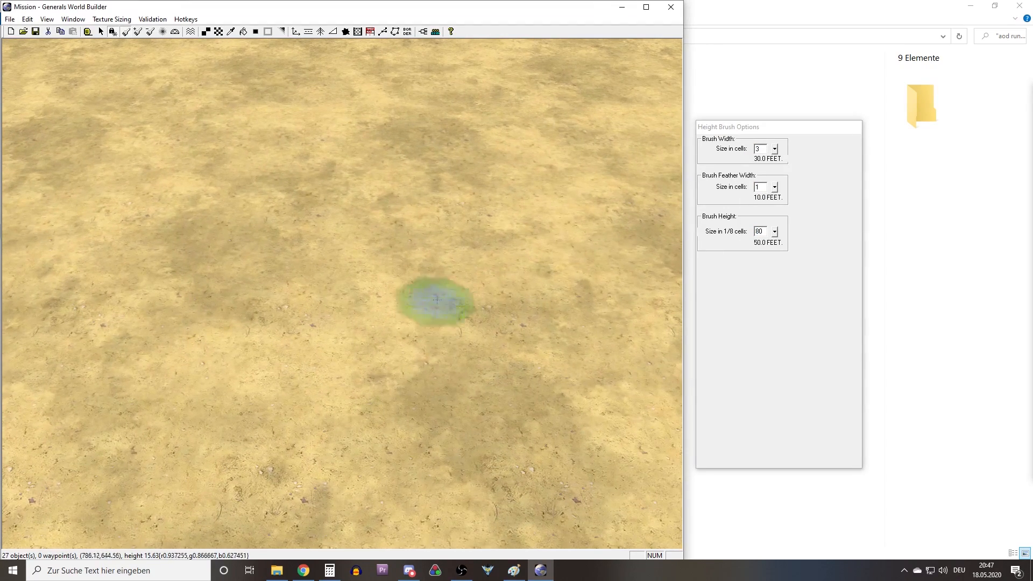
{"action": "left_click_drag", "start_coordinate": [766, 231], "coordinate": [746, 230]}
{"action": "type", "text": "150"}
Try raising steep, branching terrain walls on the open ground between the bases with the height brush.
{"action": "left_click_drag", "start_coordinate": [447, 220], "coordinate": [470, 447]}
{"action": "middle_click_drag", "start_coordinate": [451, 282], "coordinate": [320, 219]}
{"action": "right_click_drag", "start_coordinate": [320, 219], "coordinate": [299, 298]}
{"action": "mouse_move", "coordinate": [299, 298]}
{"action": "middle_mouse_down"}
{"action": "mouse_move", "coordinate": [326, 280]}
{"action": "mouse_move", "coordinate": [294, 340]}
{"action": "mouse_move", "coordinate": [311, 313]}
{"action": "mouse_move", "coordinate": [327, 315]}
{"action": "middle_mouse_up"}
{"action": "scroll", "coordinate": [292, 319], "scroll_direction": "down", "scroll_amount": 6}
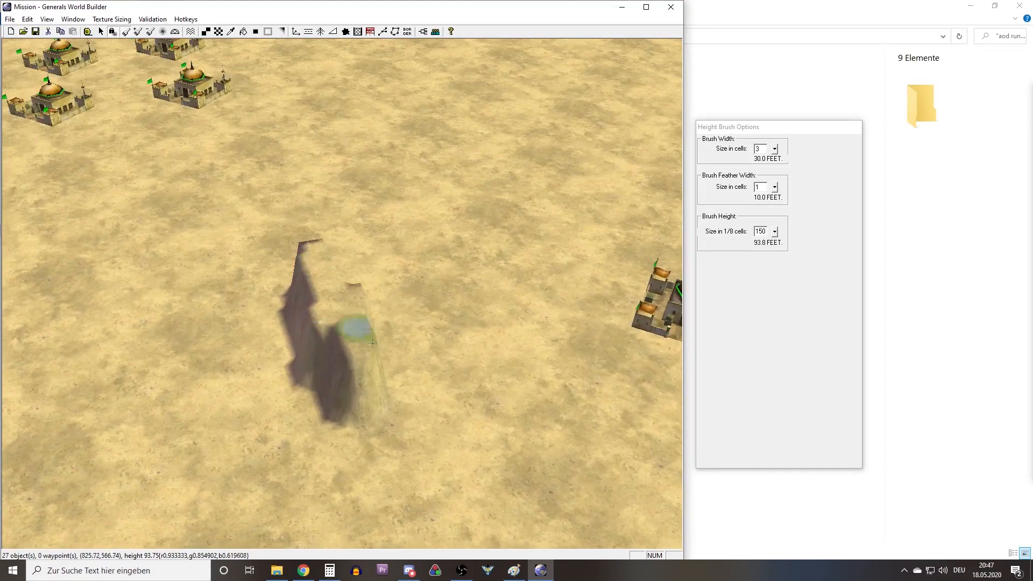
{"action": "left_click_drag", "start_coordinate": [372, 342], "coordinate": [425, 357]}
{"action": "middle_click_drag", "start_coordinate": [434, 337], "coordinate": [362, 314]}
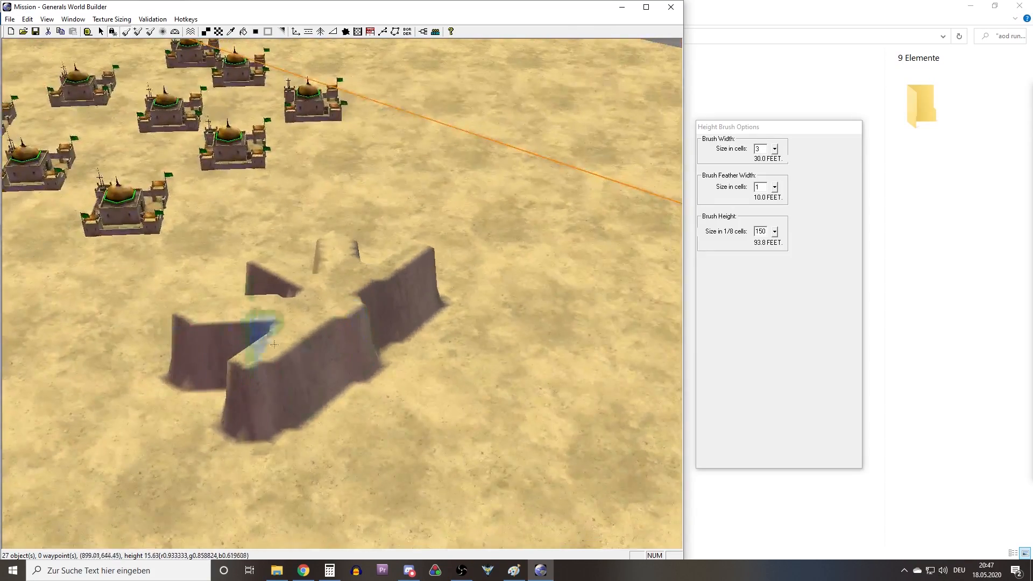
{"action": "scroll", "coordinate": [322, 371], "scroll_direction": "up", "scroll_amount": 5}
{"action": "scroll", "coordinate": [301, 354], "scroll_direction": "down", "scroll_amount": 3}
{"action": "middle_click_drag", "start_coordinate": [365, 366], "coordinate": [265, 300]}
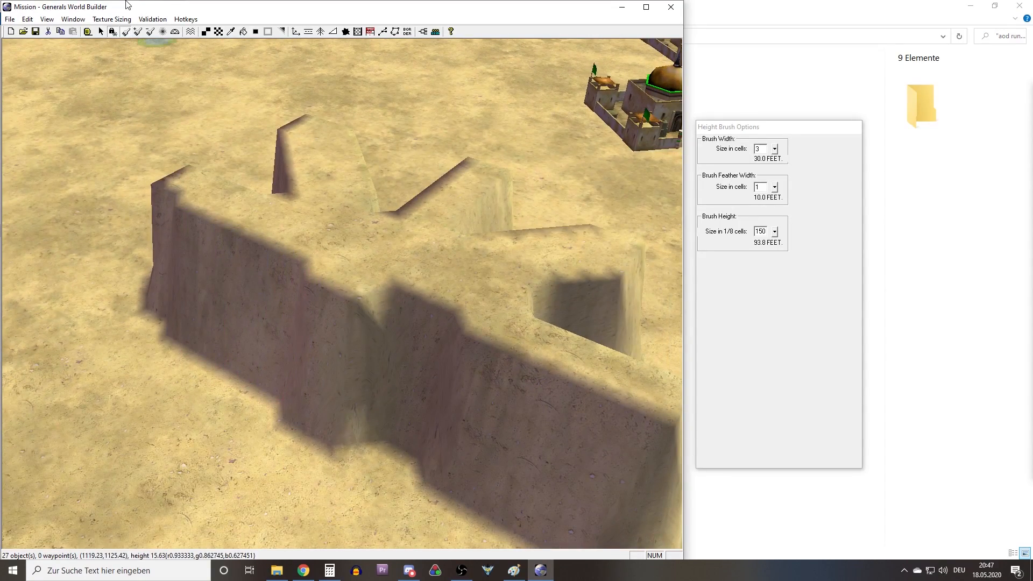
Undo the trial terrain walls between the bases.
{"action": "left_click", "coordinate": [27, 19]}
{"action": "left_click", "coordinate": [38, 28]}
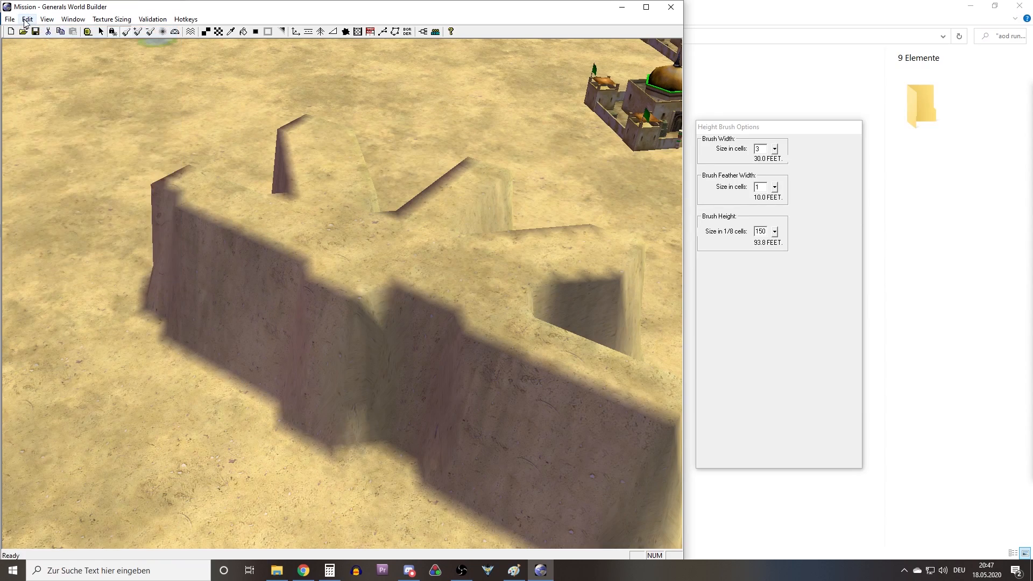
{"action": "left_click", "coordinate": [27, 19]}
{"action": "left_click", "coordinate": [51, 28]}
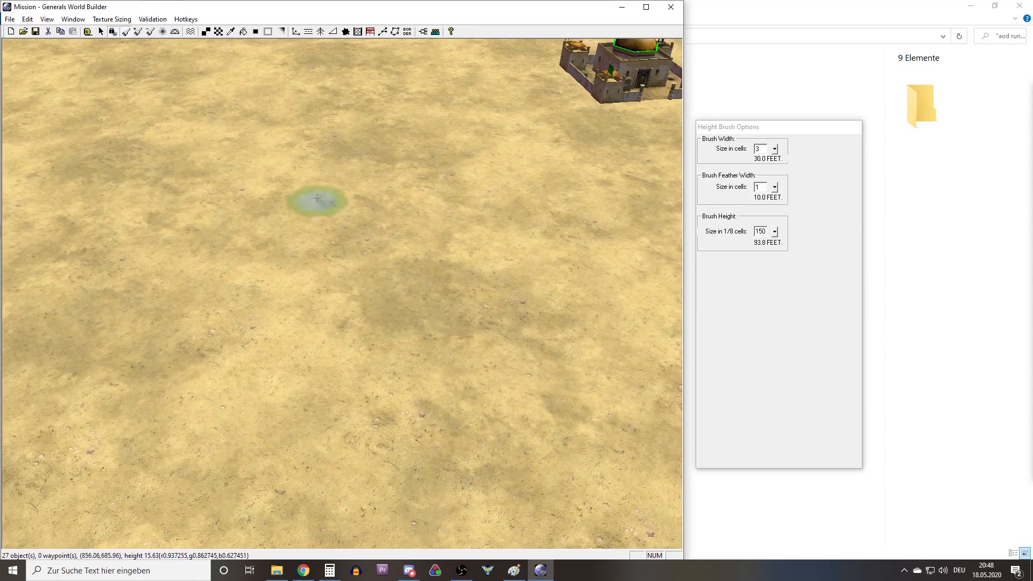
Set the height brush's height to 70.
{"action": "scroll", "coordinate": [331, 224], "scroll_direction": "down", "scroll_amount": 5}
{"action": "scroll", "coordinate": [337, 243], "scroll_direction": "down", "scroll_amount": 5}
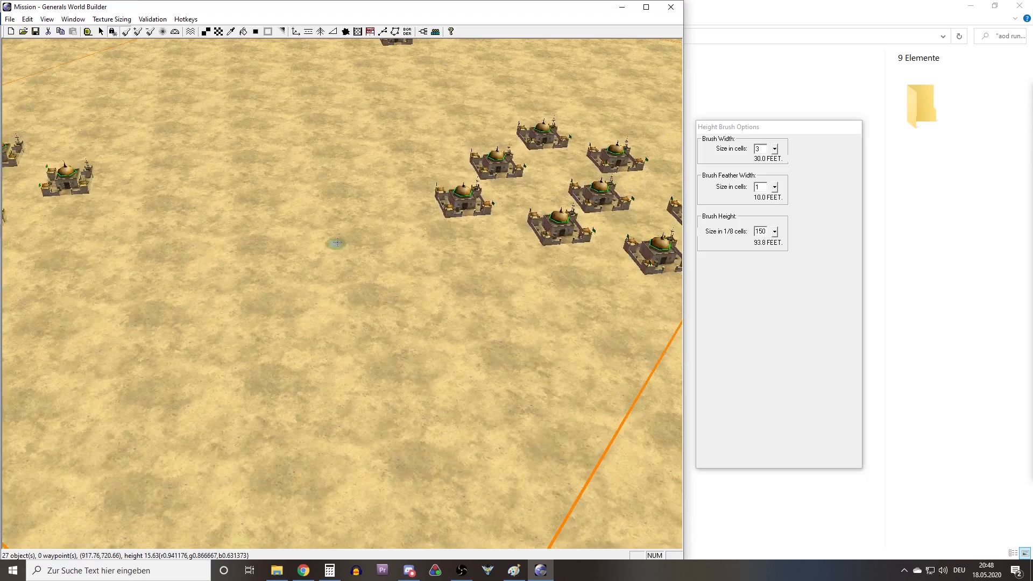
{"action": "middle_click_drag", "start_coordinate": [331, 237], "coordinate": [419, 257]}
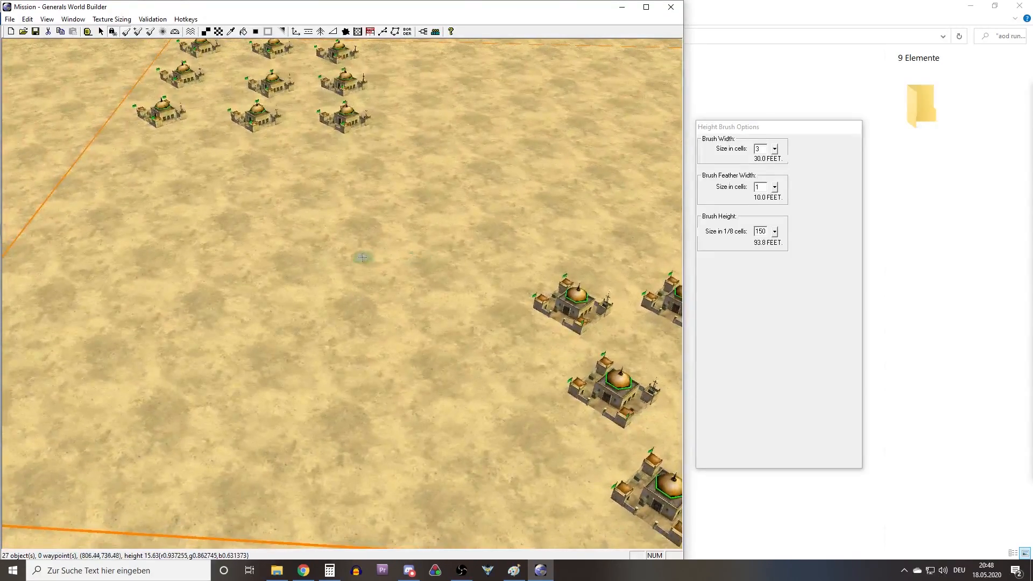
{"action": "mouse_move", "coordinate": [373, 267]}
{"action": "right_mouse_down"}
{"action": "mouse_move", "coordinate": [388, 192]}
{"action": "mouse_move", "coordinate": [357, 270]}
{"action": "right_mouse_up"}
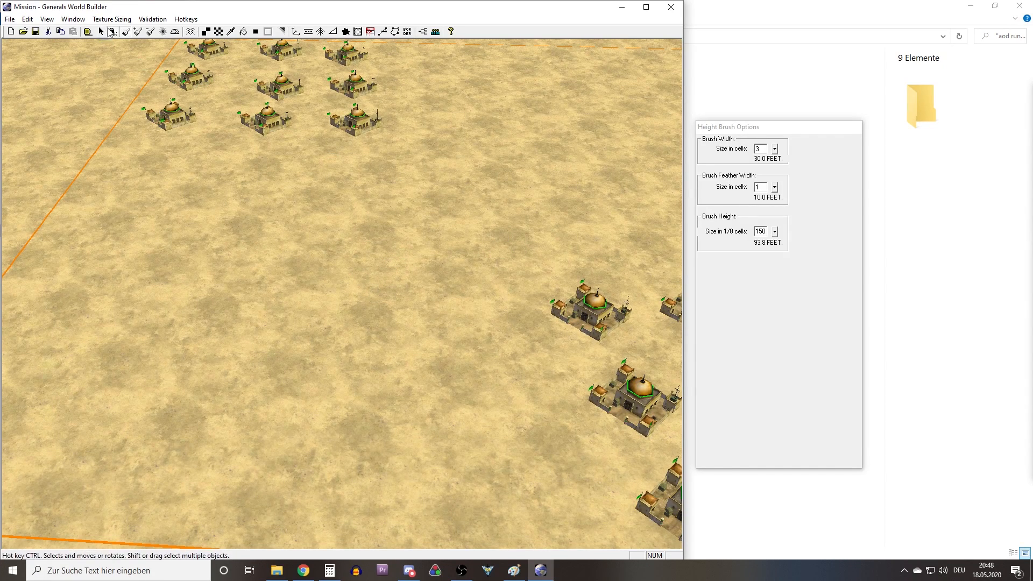
{"action": "right_click_drag", "start_coordinate": [420, 204], "coordinate": [415, 237]}
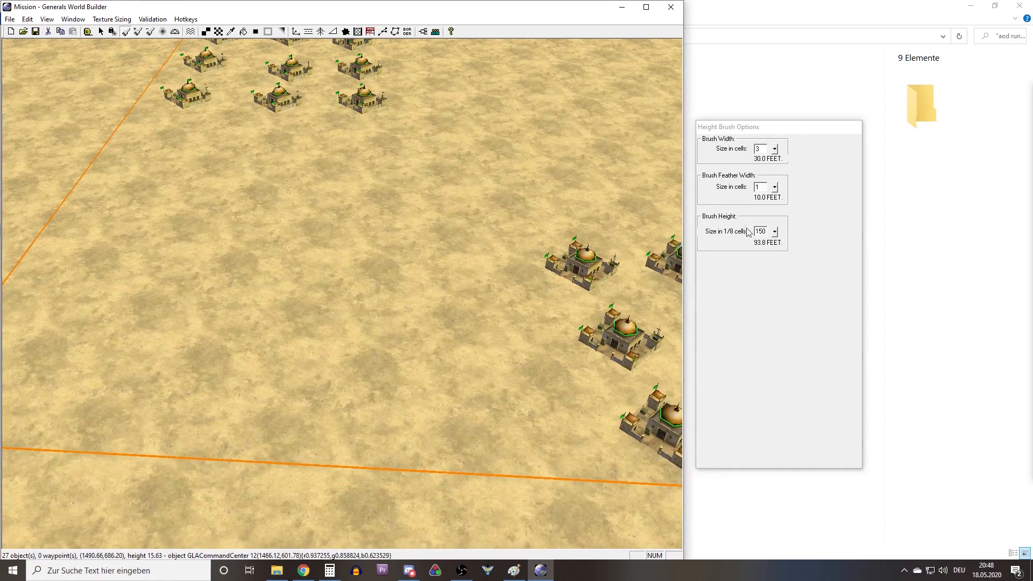
{"action": "double_click", "coordinate": [762, 232]}
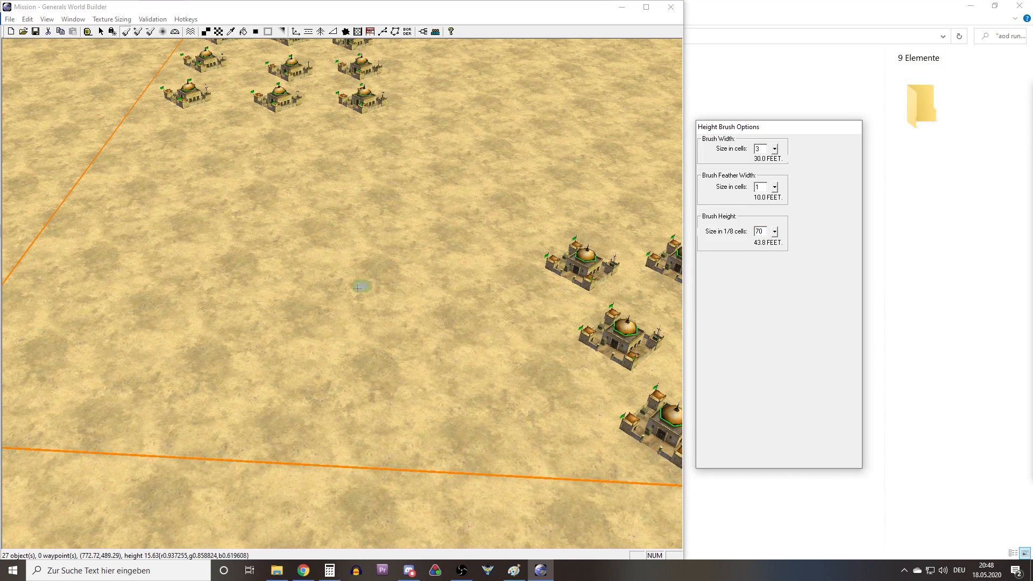
Set the height brush to a width of 8 cells with a feather width of 3 cells.
{"action": "scroll", "coordinate": [329, 336], "scroll_direction": "up", "scroll_amount": 3}
{"action": "mouse_move", "coordinate": [340, 368]}
{"action": "right_mouse_down"}
{"action": "mouse_move", "coordinate": [254, 177]}
{"action": "mouse_move", "coordinate": [231, 159]}
{"action": "right_mouse_up"}
{"action": "right_click_drag", "start_coordinate": [347, 293], "coordinate": [476, 361]}
{"action": "scroll", "coordinate": [419, 343], "scroll_direction": "down", "scroll_amount": 5}
{"action": "right_click_drag", "start_coordinate": [359, 319], "coordinate": [372, 298]}
{"action": "mouse_move", "coordinate": [372, 299]}
{"action": "middle_mouse_down"}
{"action": "mouse_move", "coordinate": [398, 299]}
{"action": "mouse_move", "coordinate": [370, 302]}
{"action": "middle_mouse_up"}
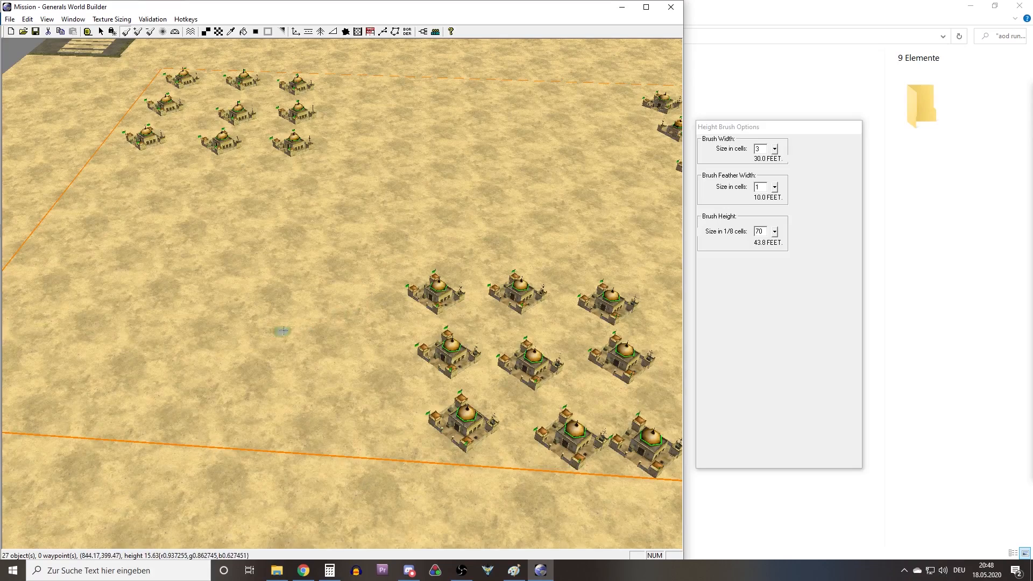
{"action": "middle_click_drag", "start_coordinate": [332, 334], "coordinate": [322, 336]}
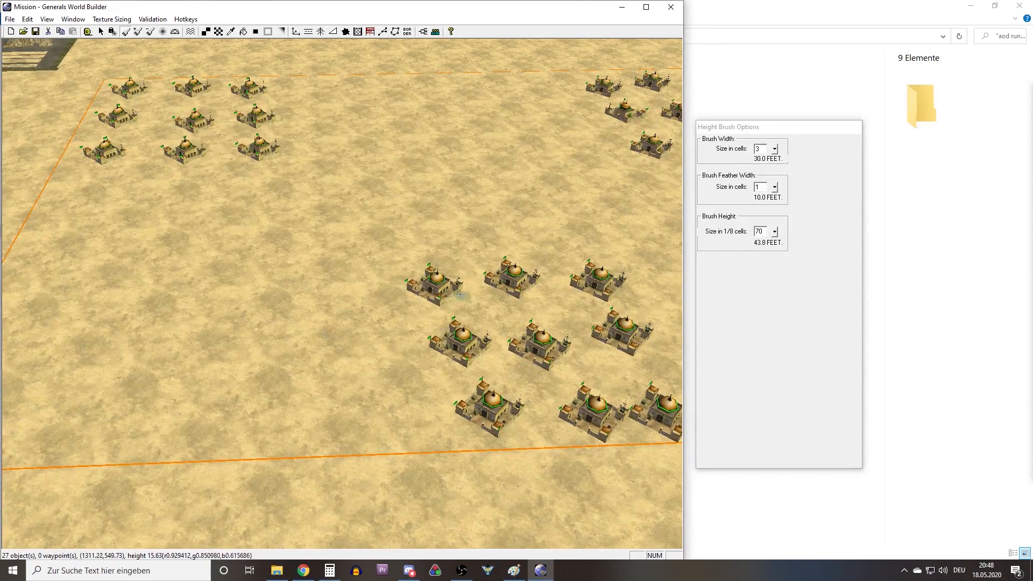
{"action": "double_click", "coordinate": [763, 152]}
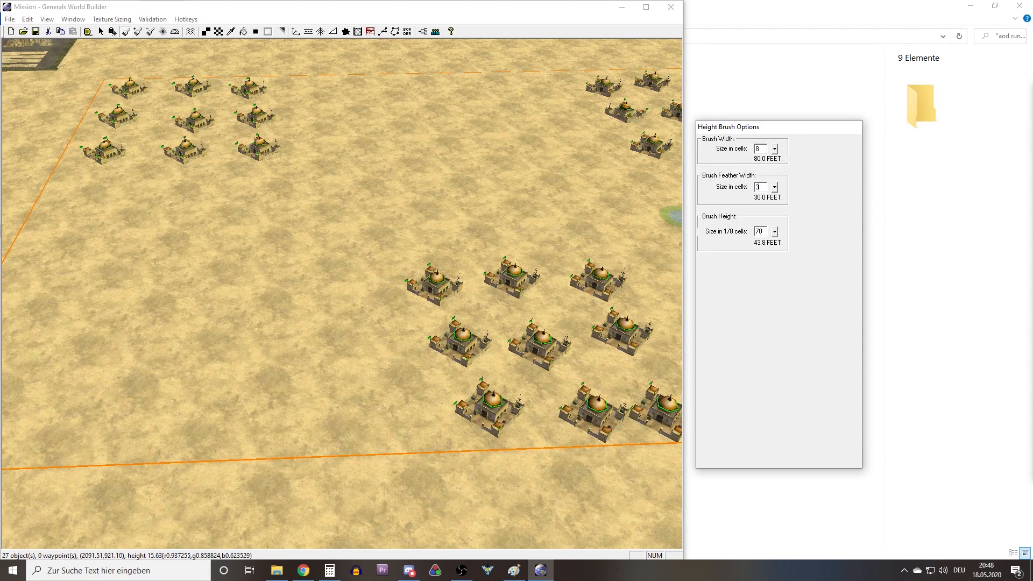
{"action": "right_click_drag", "start_coordinate": [467, 268], "coordinate": [589, 236]}
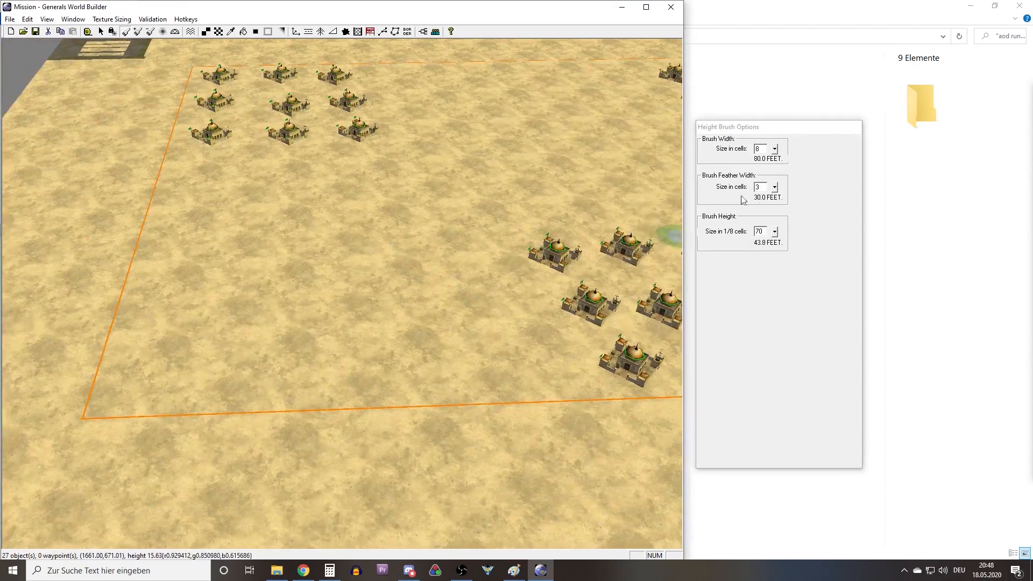
{"action": "double_click", "coordinate": [759, 187]}
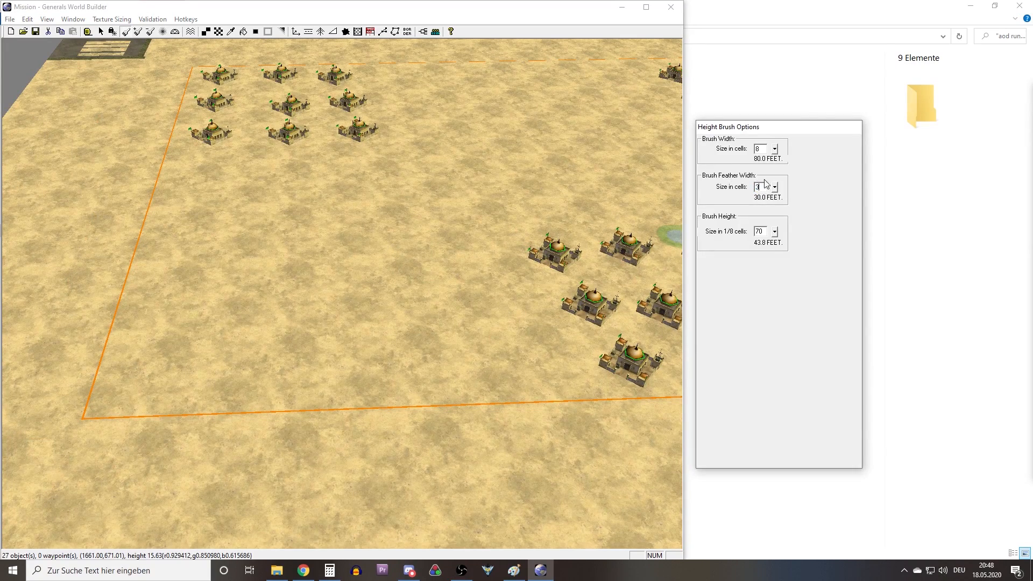
Lock tool movement to 45-degree increments and raise a straight ridge from outside the map border into the map near its corner.
{"action": "right_click_drag", "start_coordinate": [347, 326], "coordinate": [352, 374]}
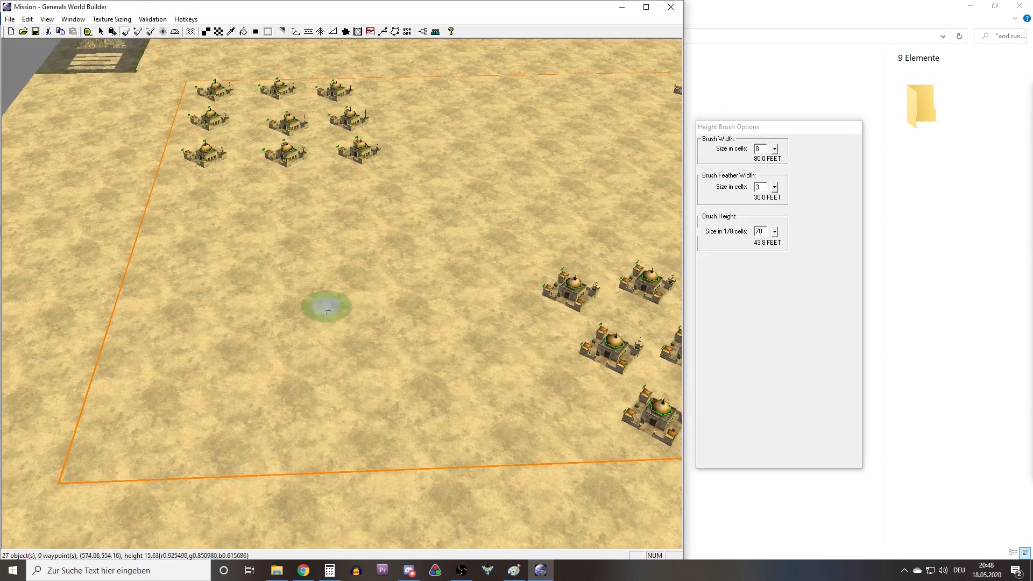
{"action": "mouse_move", "coordinate": [278, 382]}
{"action": "middle_mouse_down"}
{"action": "mouse_move", "coordinate": [266, 380]}
{"action": "mouse_move", "coordinate": [272, 385]}
{"action": "middle_mouse_up"}
{"action": "right_click_drag", "start_coordinate": [272, 385], "coordinate": [203, 365]}
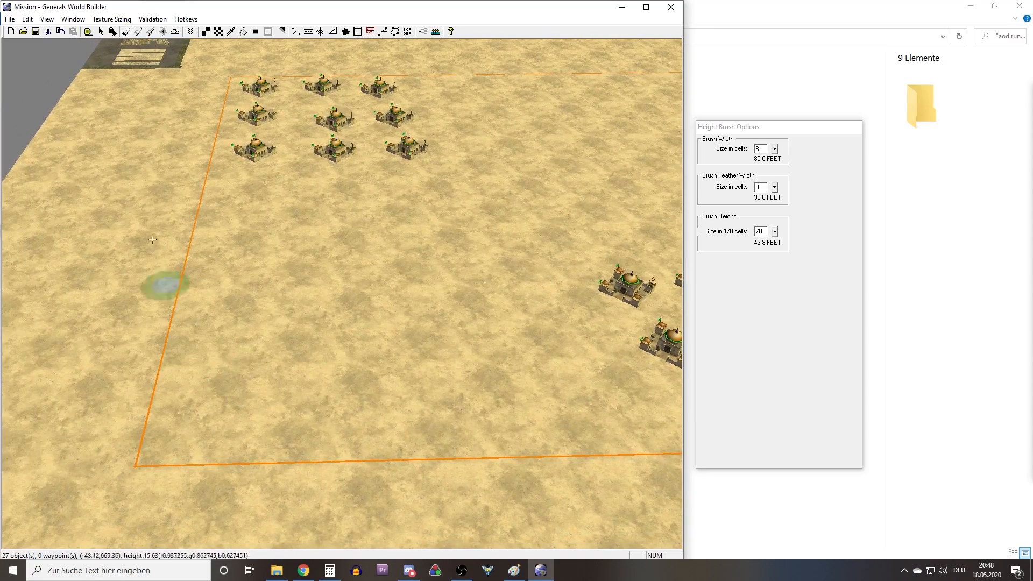
{"action": "left_click", "coordinate": [112, 33]}
{"action": "middle_click_drag", "start_coordinate": [232, 385], "coordinate": [236, 413]}
{"action": "mouse_move", "coordinate": [417, 274]}
{"action": "left_mouse_down"}
{"action": "mouse_move", "coordinate": [358, 357]}
{"action": "mouse_move", "coordinate": [269, 439]}
{"action": "left_mouse_up"}
{"action": "right_click_drag", "start_coordinate": [376, 316], "coordinate": [279, 360]}
{"action": "middle_click_drag", "start_coordinate": [272, 360], "coordinate": [318, 308]}
{"action": "scroll", "coordinate": [423, 305], "scroll_direction": "up", "scroll_amount": 4}
{"action": "scroll", "coordinate": [452, 307], "scroll_direction": "up", "scroll_amount": 6}
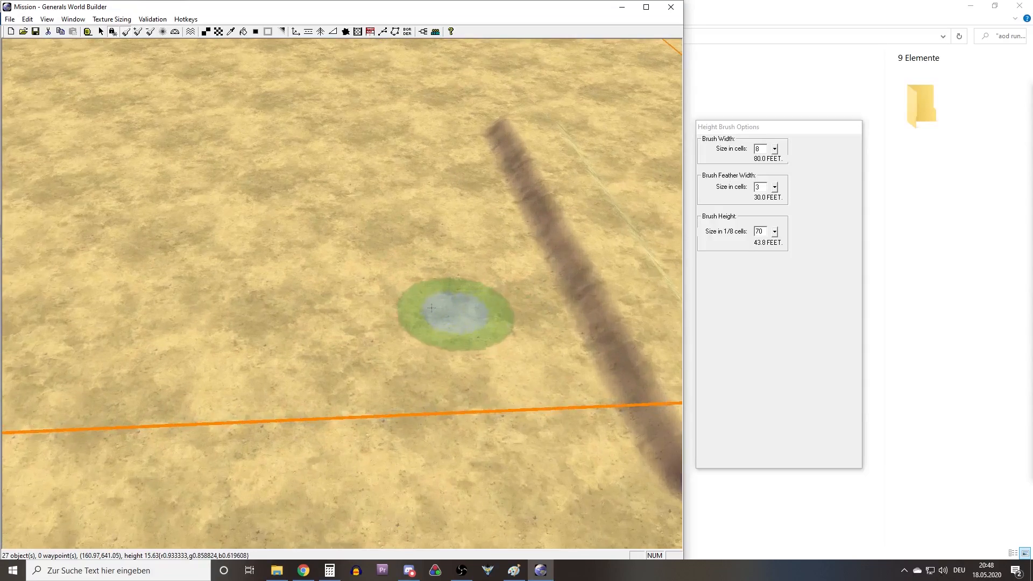
{"action": "right_click_drag", "start_coordinate": [415, 318], "coordinate": [540, 259]}
{"action": "middle_click_drag", "start_coordinate": [540, 259], "coordinate": [436, 316]}
{"action": "right_click_drag", "start_coordinate": [436, 316], "coordinate": [426, 248]}
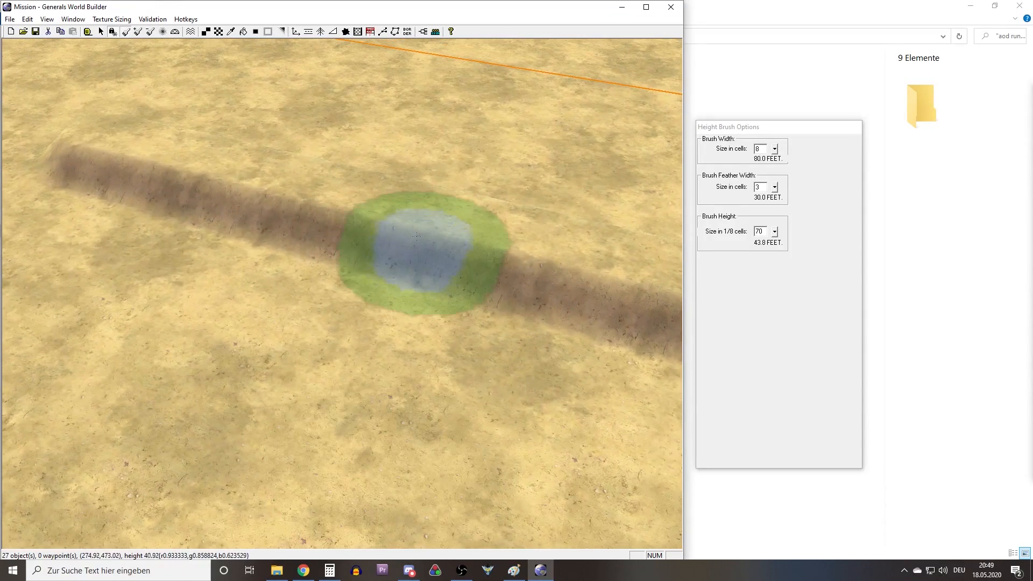
Set the brush height to 90 and repaint the straight ridge along its length across the map border.
{"action": "left_click", "coordinate": [764, 232]}
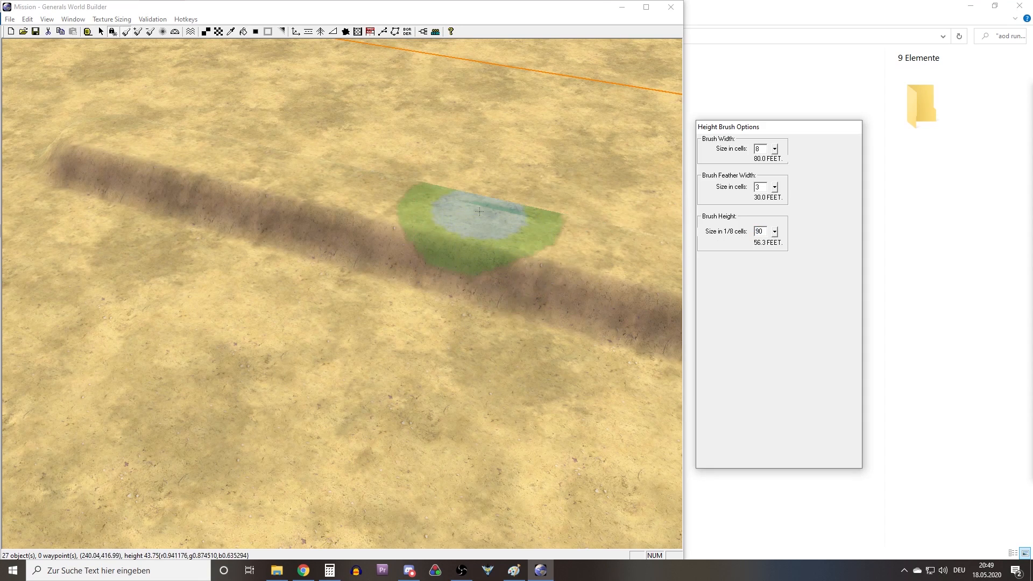
{"action": "mouse_move", "coordinate": [476, 223]}
{"action": "left_mouse_down"}
{"action": "mouse_move", "coordinate": [615, 238]}
{"action": "mouse_move", "coordinate": [464, 226]}
{"action": "left_mouse_up"}
{"action": "middle_click_drag", "start_coordinate": [307, 123], "coordinate": [559, 153]}
{"action": "scroll", "coordinate": [344, 231], "scroll_direction": "down", "scroll_amount": 3}
{"action": "scroll", "coordinate": [340, 235], "scroll_direction": "down", "scroll_amount": 5}
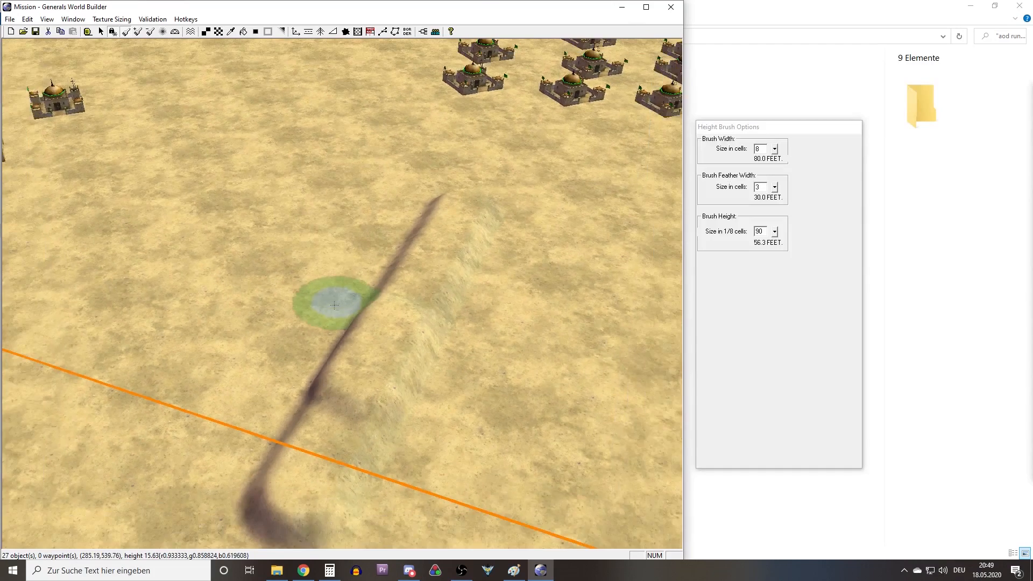
{"action": "mouse_move", "coordinate": [311, 455]}
{"action": "left_mouse_down"}
{"action": "mouse_move", "coordinate": [303, 464]}
{"action": "mouse_move", "coordinate": [473, 180]}
{"action": "mouse_move", "coordinate": [450, 230]}
{"action": "mouse_move", "coordinate": [299, 411]}
{"action": "mouse_move", "coordinate": [275, 469]}
{"action": "mouse_move", "coordinate": [289, 484]}
{"action": "mouse_move", "coordinate": [467, 189]}
{"action": "left_mouse_up"}
{"action": "left_click", "coordinate": [27, 20]}
{"action": "left_click", "coordinate": [43, 32]}
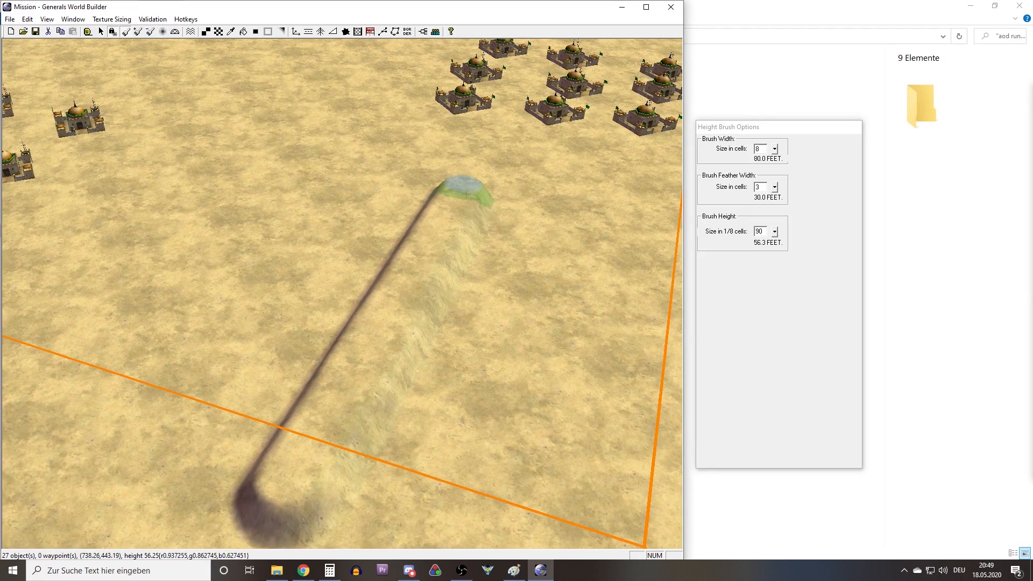
Try raising a second straight ridge parallel to the first, plus a short mound beside a command center.
{"action": "middle_click_drag", "start_coordinate": [429, 258], "coordinate": [356, 301]}
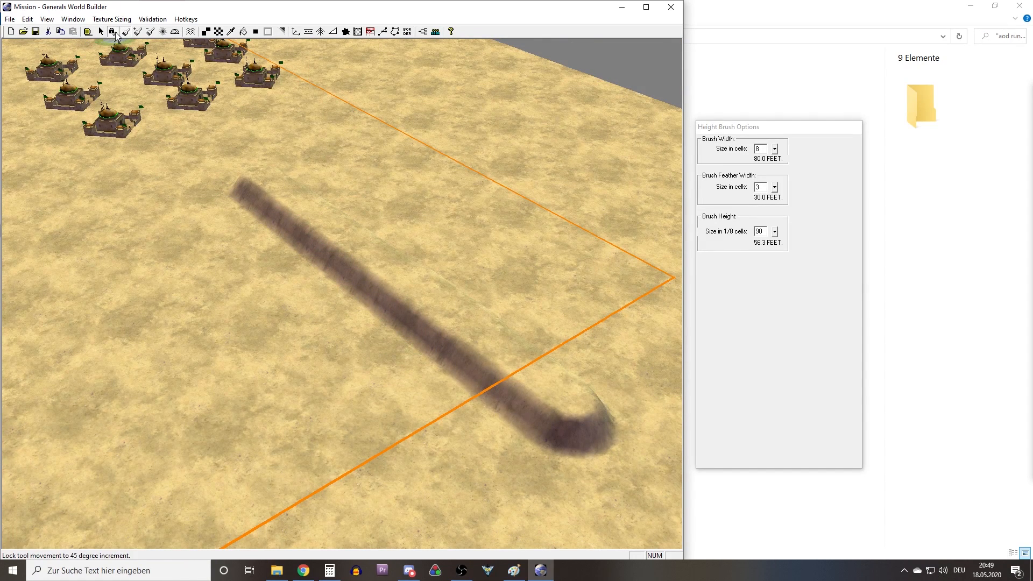
{"action": "right_click_drag", "start_coordinate": [379, 227], "coordinate": [510, 214]}
{"action": "left_click_drag", "start_coordinate": [54, 176], "coordinate": [370, 497]}
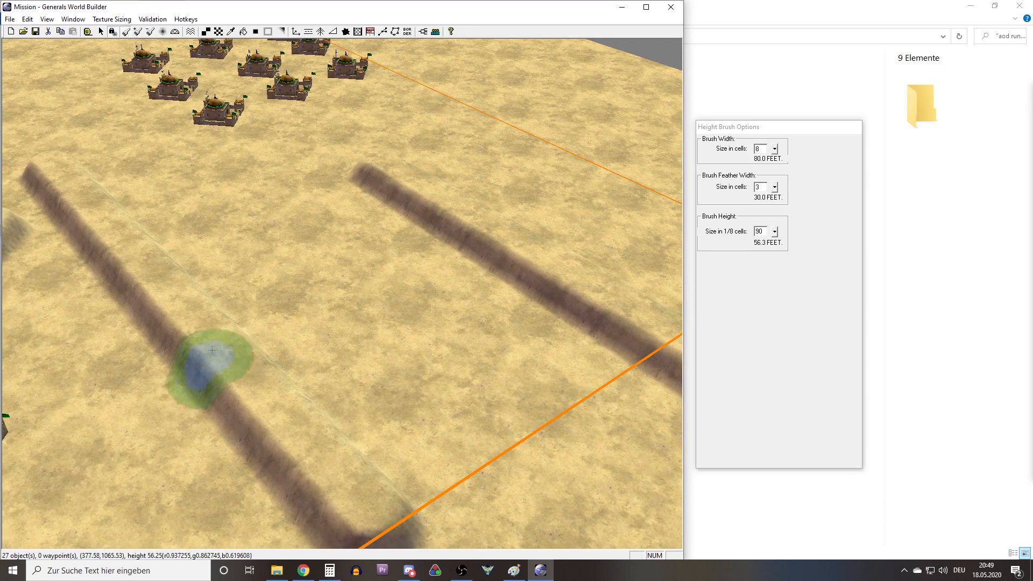
{"action": "right_click_drag", "start_coordinate": [206, 370], "coordinate": [408, 418]}
Undo the second ridge and the short mound, keeping the first ridge across the map border.
{"action": "left_click", "coordinate": [28, 19]}
{"action": "left_click", "coordinate": [41, 30]}
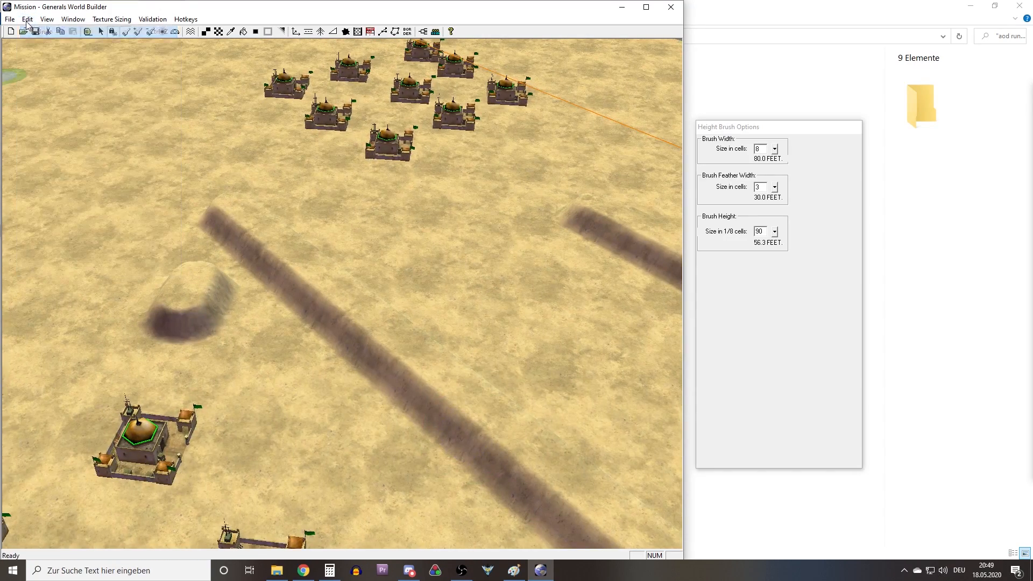
{"action": "left_click", "coordinate": [27, 19]}
{"action": "left_click", "coordinate": [40, 30]}
{"action": "left_click", "coordinate": [27, 22]}
{"action": "left_click", "coordinate": [40, 41]}
{"action": "right_click_drag", "start_coordinate": [645, 320], "coordinate": [333, 280]}
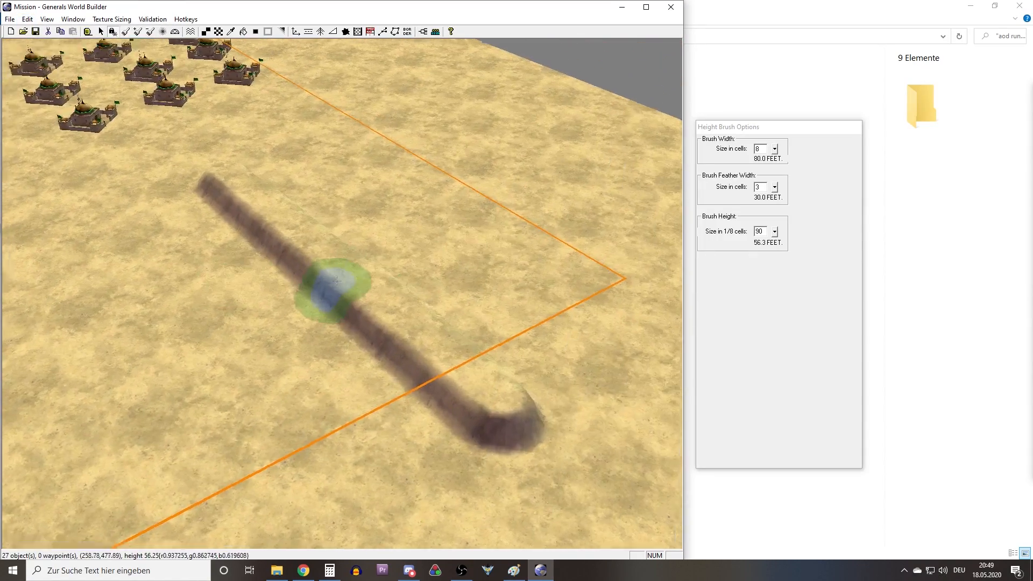
{"action": "middle_click_drag", "start_coordinate": [332, 279], "coordinate": [374, 304]}
{"action": "right_click_drag", "start_coordinate": [231, 292], "coordinate": [178, 291]}
{"action": "middle_click_drag", "start_coordinate": [171, 295], "coordinate": [317, 280]}
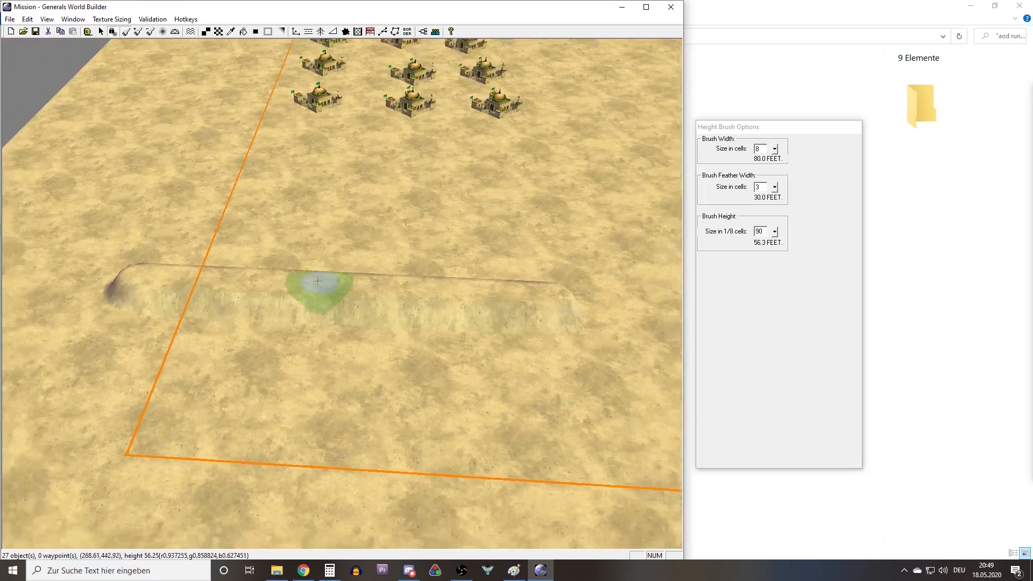
Raise a second straight ridge at a right angle to the first, running between the bases until it meets the first ridge.
{"action": "right_click_drag", "start_coordinate": [317, 280], "coordinate": [184, 324]}
{"action": "right_click_drag", "start_coordinate": [357, 282], "coordinate": [248, 302]}
{"action": "left_click_drag", "start_coordinate": [186, 333], "coordinate": [502, 349]}
{"action": "right_click_drag", "start_coordinate": [369, 174], "coordinate": [335, 224]}
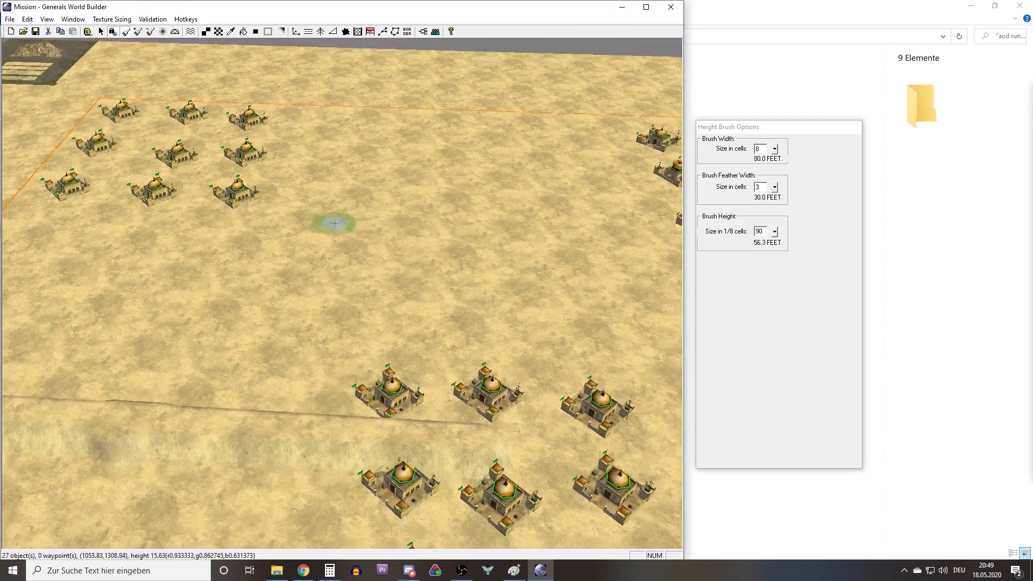
{"action": "right_click_drag", "start_coordinate": [350, 142], "coordinate": [383, 177]}
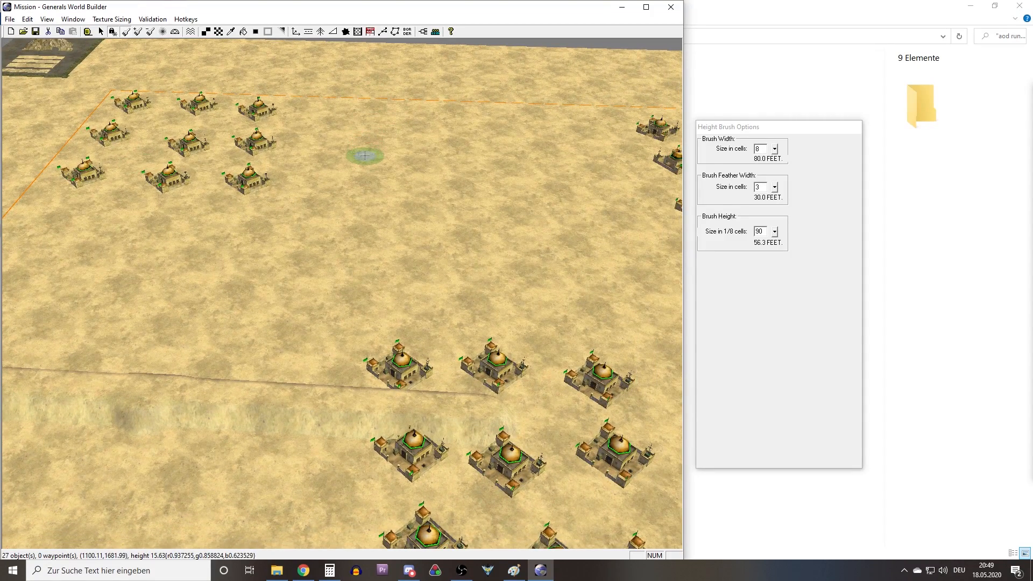
{"action": "left_click_drag", "start_coordinate": [365, 155], "coordinate": [322, 403]}
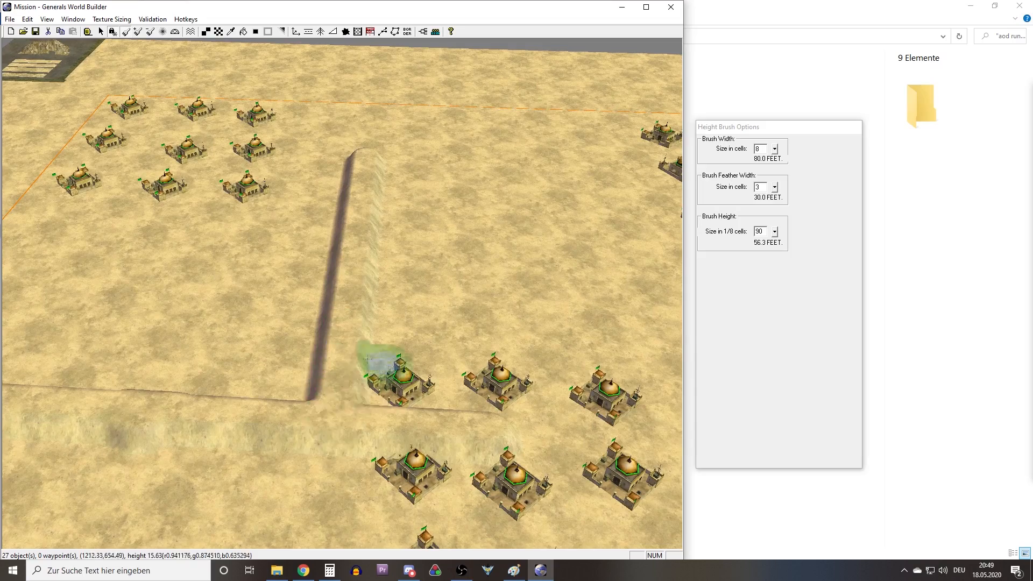
Raise a third straight ridge from the second ridge's far end, through the neighbouring group of command centers and past the map border.
{"action": "right_click_drag", "start_coordinate": [369, 369], "coordinate": [273, 359]}
{"action": "right_click_drag", "start_coordinate": [290, 275], "coordinate": [315, 212]}
{"action": "mouse_move", "coordinate": [314, 212]}
{"action": "middle_mouse_down"}
{"action": "mouse_move", "coordinate": [282, 237]}
{"action": "mouse_move", "coordinate": [242, 323]}
{"action": "middle_mouse_up"}
{"action": "right_click_drag", "start_coordinate": [312, 328], "coordinate": [396, 307]}
{"action": "middle_click_drag", "start_coordinate": [404, 309], "coordinate": [458, 307]}
{"action": "right_click_drag", "start_coordinate": [447, 333], "coordinate": [325, 312]}
{"action": "middle_click_drag", "start_coordinate": [374, 275], "coordinate": [338, 312]}
{"action": "right_click_drag", "start_coordinate": [351, 279], "coordinate": [355, 323]}
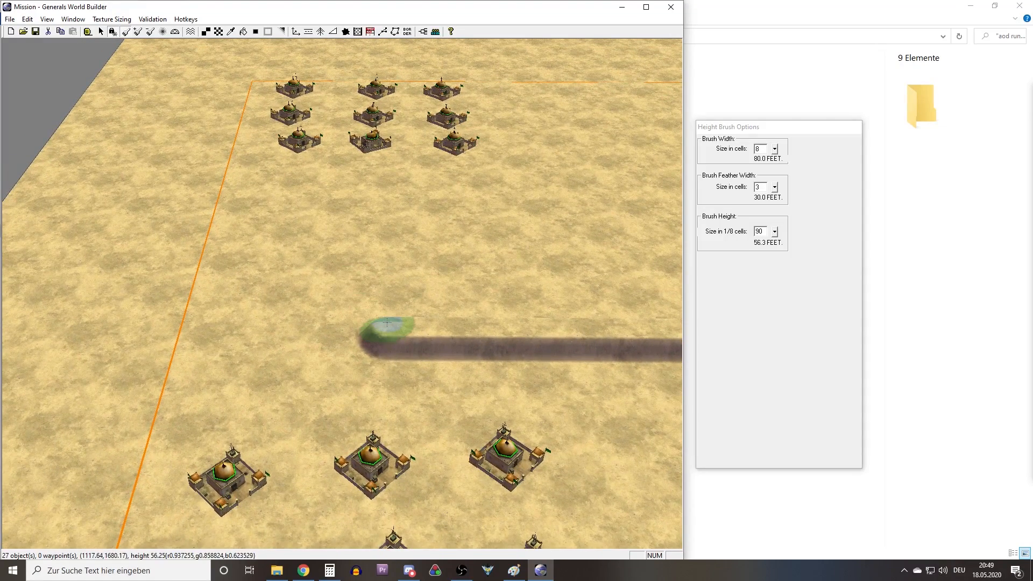
{"action": "mouse_move", "coordinate": [384, 324]}
{"action": "left_mouse_down"}
{"action": "mouse_move", "coordinate": [369, 306]}
{"action": "mouse_move", "coordinate": [368, 230]}
{"action": "mouse_move", "coordinate": [389, 161]}
{"action": "mouse_move", "coordinate": [390, 46]}
{"action": "left_mouse_up"}
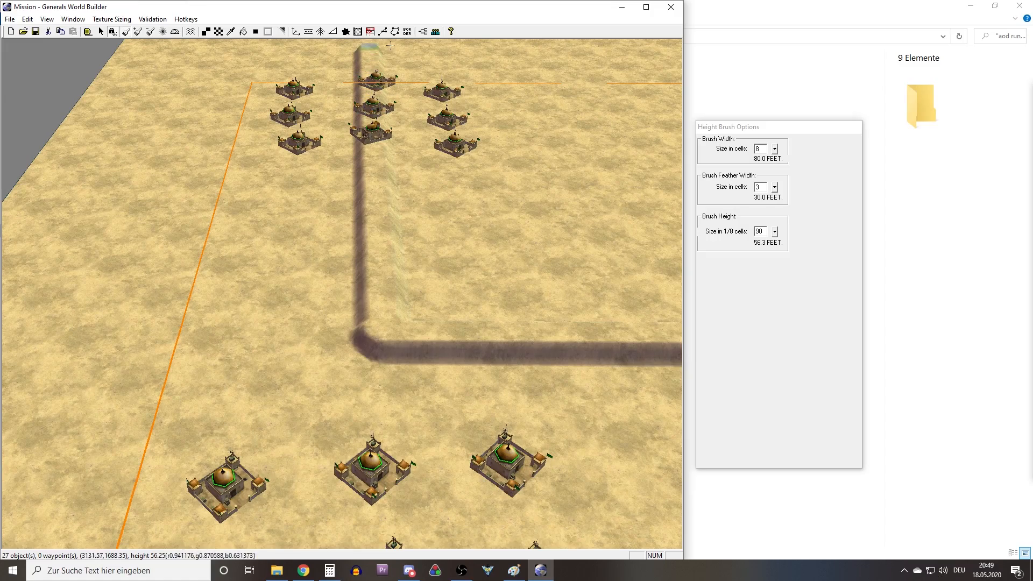
Compare the layout of the raised ridges with the Map draft drawing in Paint.
{"action": "mouse_move", "coordinate": [295, 180]}
{"action": "middle_mouse_down"}
{"action": "mouse_move", "coordinate": [408, 224]}
{"action": "mouse_move", "coordinate": [411, 235]}
{"action": "middle_mouse_up"}
{"action": "scroll", "coordinate": [385, 249], "scroll_direction": "down", "scroll_amount": 6}
{"action": "right_click_drag", "start_coordinate": [298, 250], "coordinate": [183, 207]}
{"action": "mouse_move", "coordinate": [421, 305]}
{"action": "right_mouse_down"}
{"action": "mouse_move", "coordinate": [301, 327]}
{"action": "mouse_move", "coordinate": [601, 376]}
{"action": "right_mouse_up"}
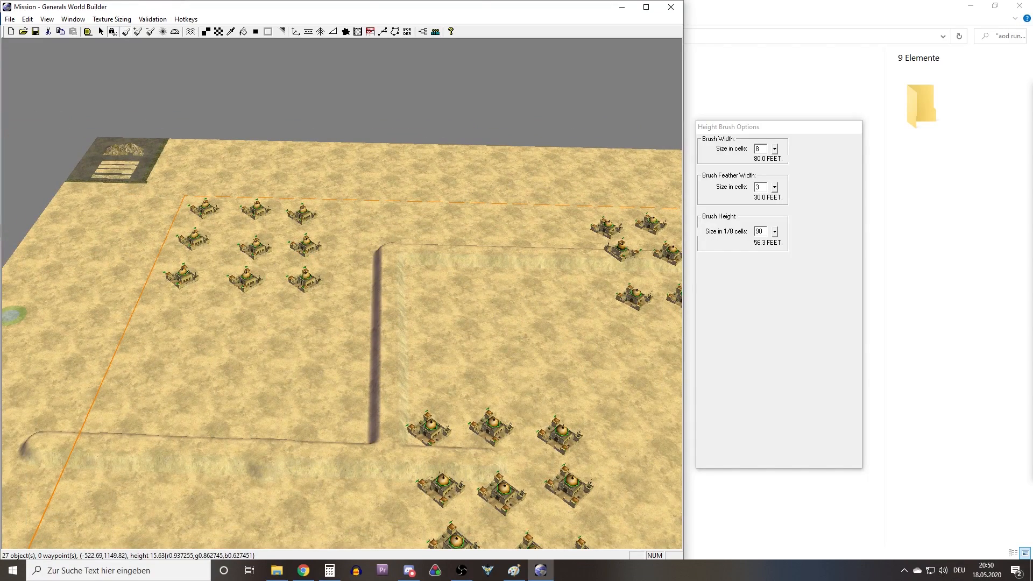
{"action": "left_click", "coordinate": [514, 570]}
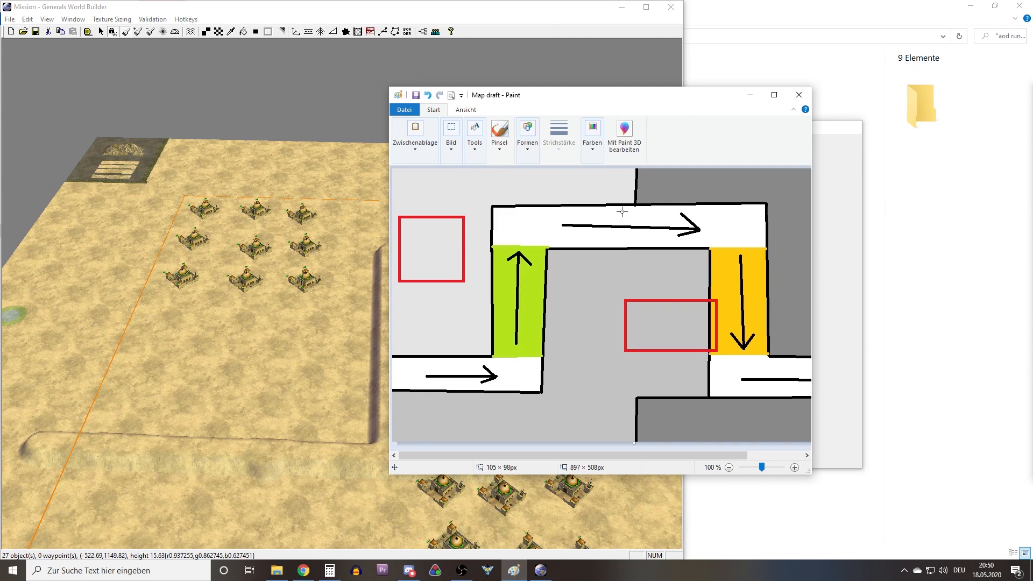
{"action": "mouse_move", "coordinate": [653, 99]}
{"action": "left_mouse_down"}
{"action": "mouse_move", "coordinate": [46, 232]}
{"action": "mouse_move", "coordinate": [0, 290]}
{"action": "left_mouse_up"}
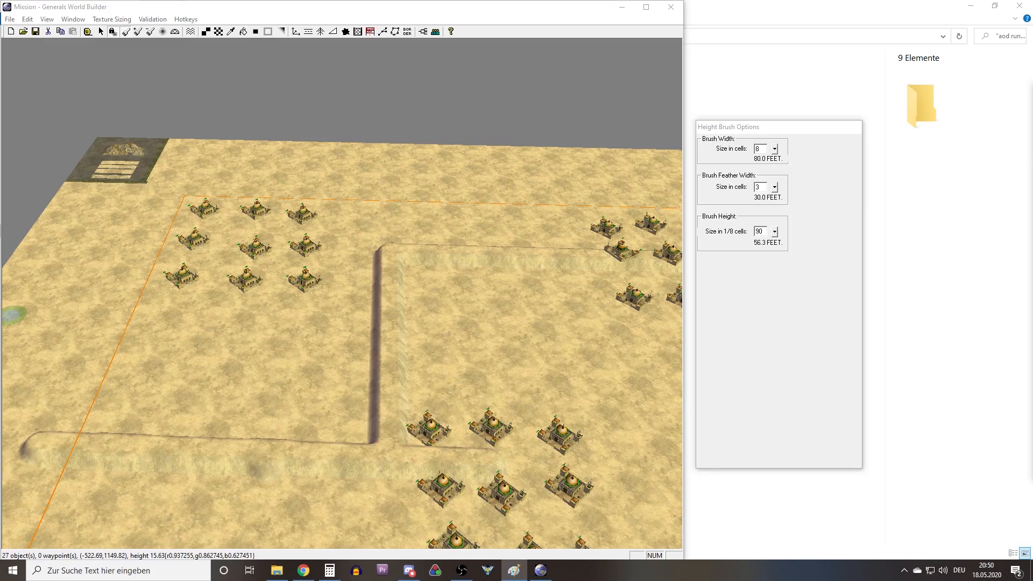
Examine the ridges from several sides, including their corners and the stretches crossing the map border.
{"action": "right_click_drag", "start_coordinate": [277, 227], "coordinate": [210, 220]}
{"action": "right_click_drag", "start_coordinate": [180, 336], "coordinate": [285, 306]}
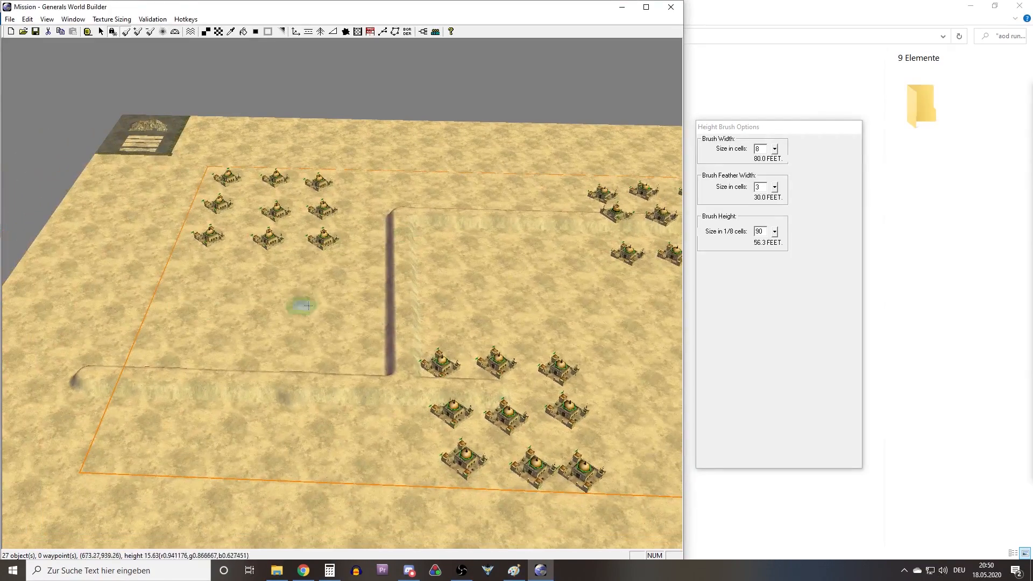
{"action": "middle_click_drag", "start_coordinate": [285, 306], "coordinate": [369, 375]}
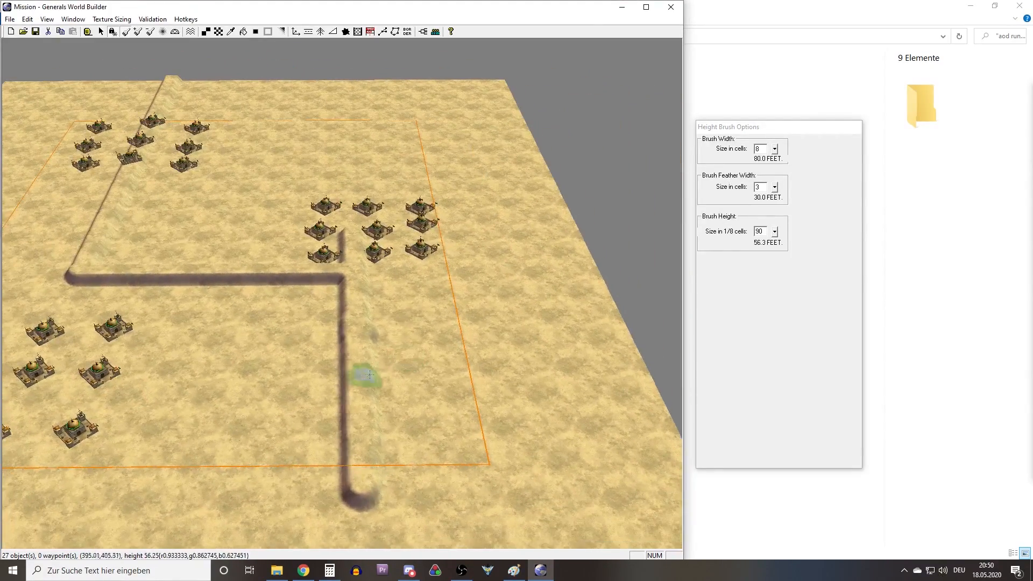
{"action": "scroll", "coordinate": [398, 358], "scroll_direction": "up", "scroll_amount": 5}
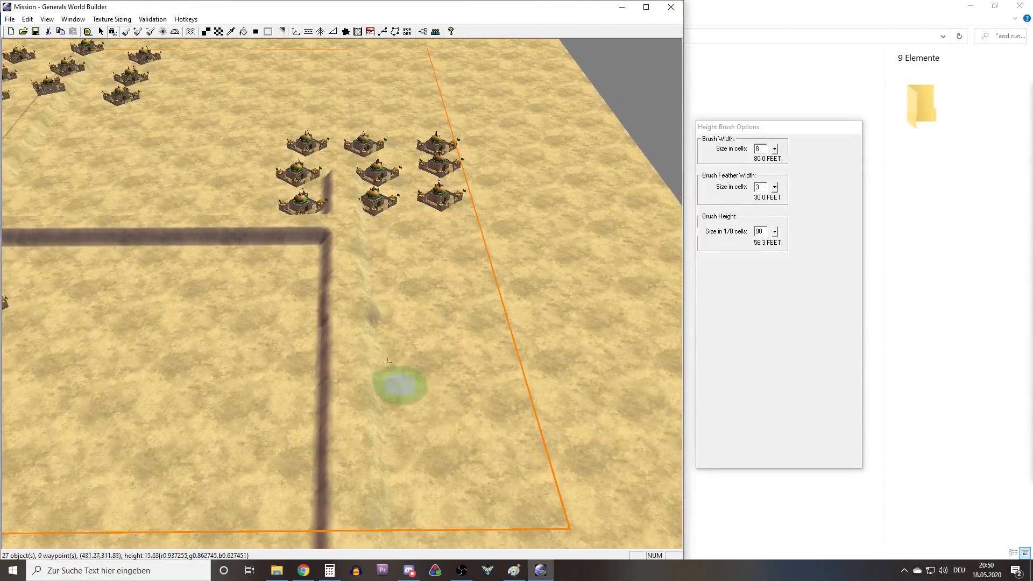
{"action": "mouse_move", "coordinate": [420, 391]}
{"action": "middle_mouse_down"}
{"action": "mouse_move", "coordinate": [396, 285]}
{"action": "mouse_move", "coordinate": [381, 347]}
{"action": "middle_mouse_up"}
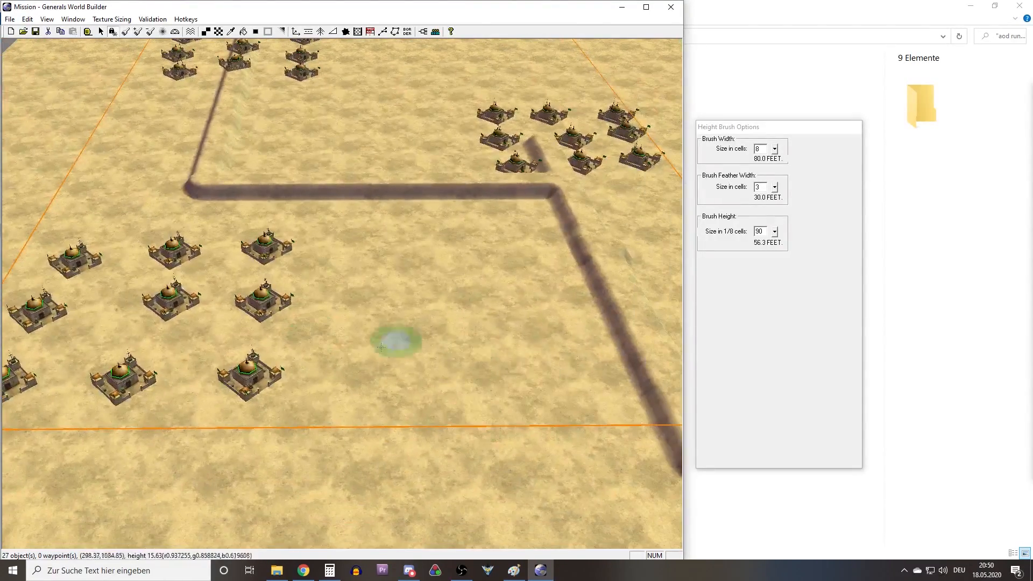
{"action": "right_click_drag", "start_coordinate": [332, 312], "coordinate": [215, 280]}
{"action": "right_click_drag", "start_coordinate": [312, 280], "coordinate": [290, 369]}
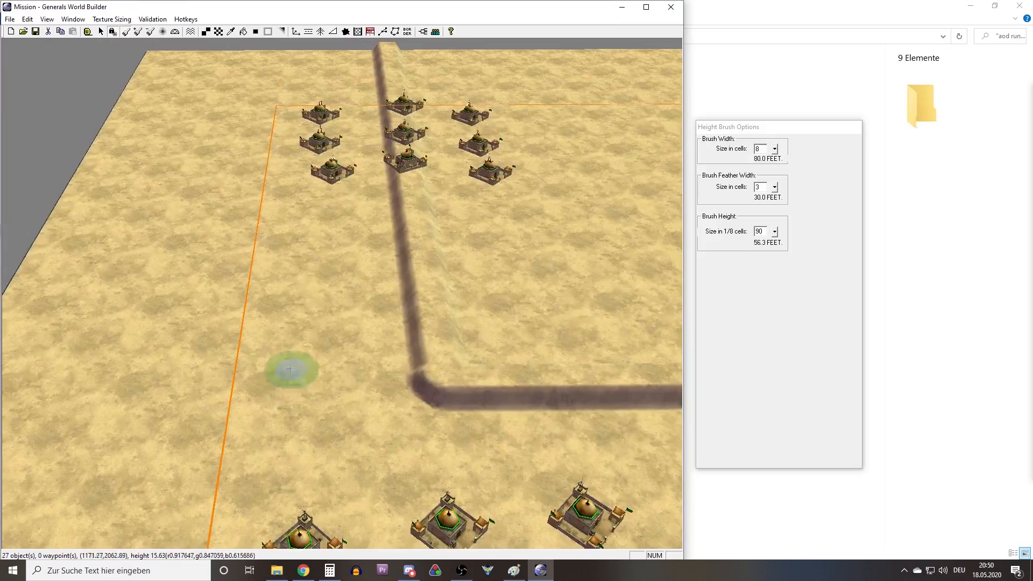
{"action": "right_click_drag", "start_coordinate": [340, 282], "coordinate": [347, 406]}
{"action": "right_click_drag", "start_coordinate": [341, 196], "coordinate": [296, 371]}
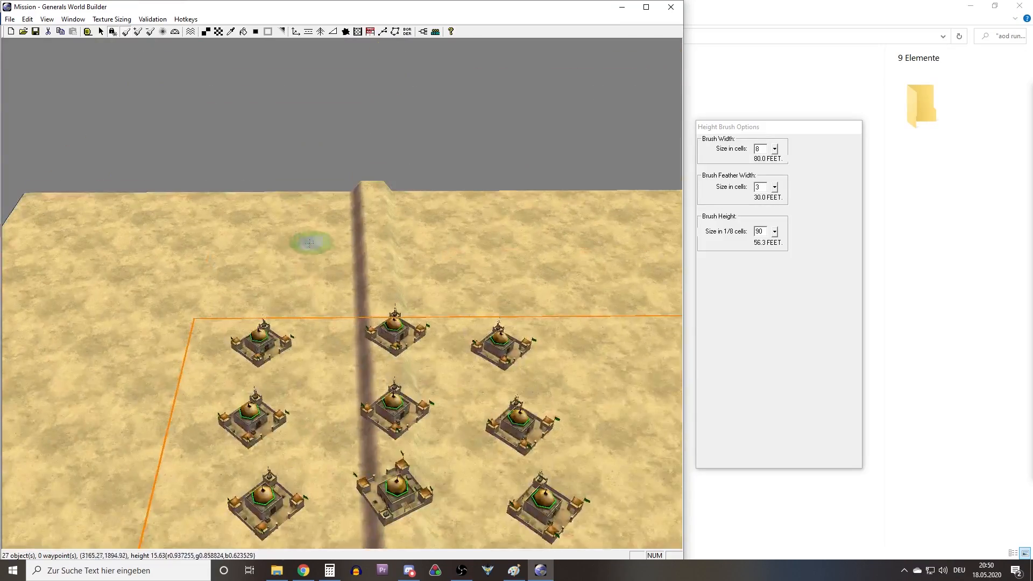
{"action": "middle_click_drag", "start_coordinate": [307, 242], "coordinate": [394, 270]}
{"action": "right_click_drag", "start_coordinate": [145, 365], "coordinate": [414, 183]}
{"action": "right_click_drag", "start_coordinate": [157, 337], "coordinate": [551, 307]}
Set the height brush width to 40 cells and raise the ground beside the second ridge, next to the command centers.
{"action": "left_click", "coordinate": [762, 160]}
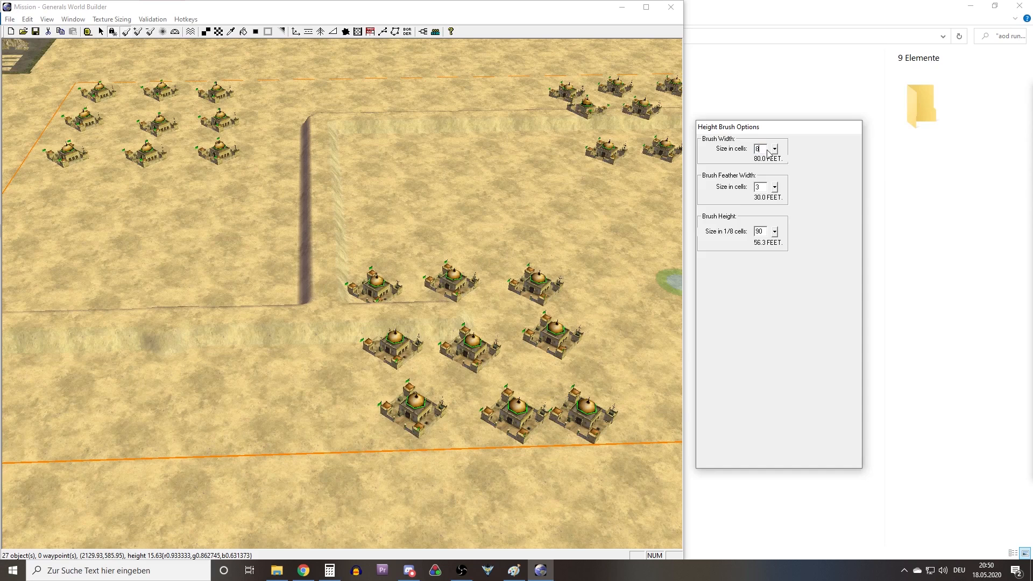
{"action": "type", "text": "2"}
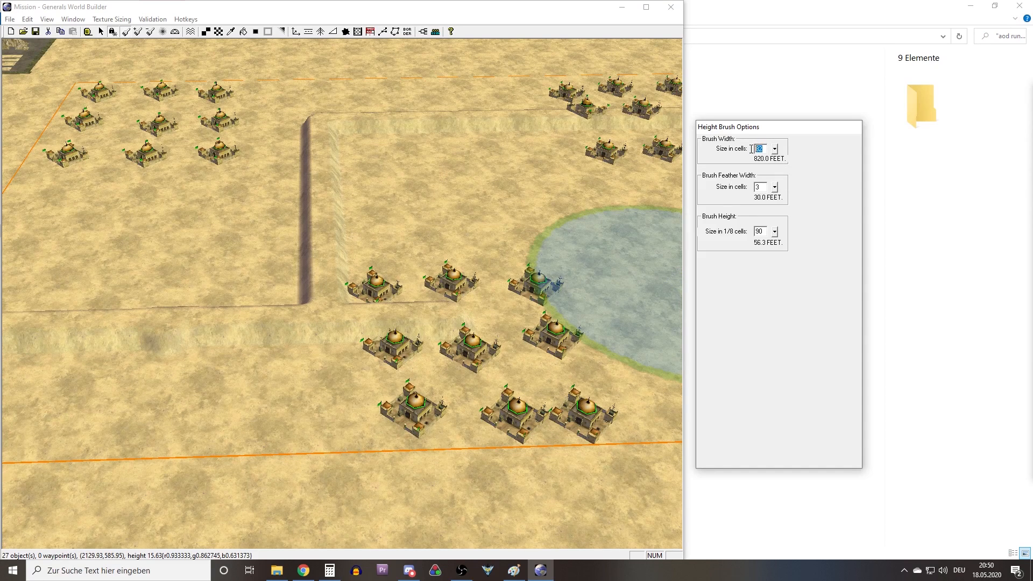
{"action": "type", "text": "40"}
{"action": "right_click_drag", "start_coordinate": [441, 238], "coordinate": [359, 249]}
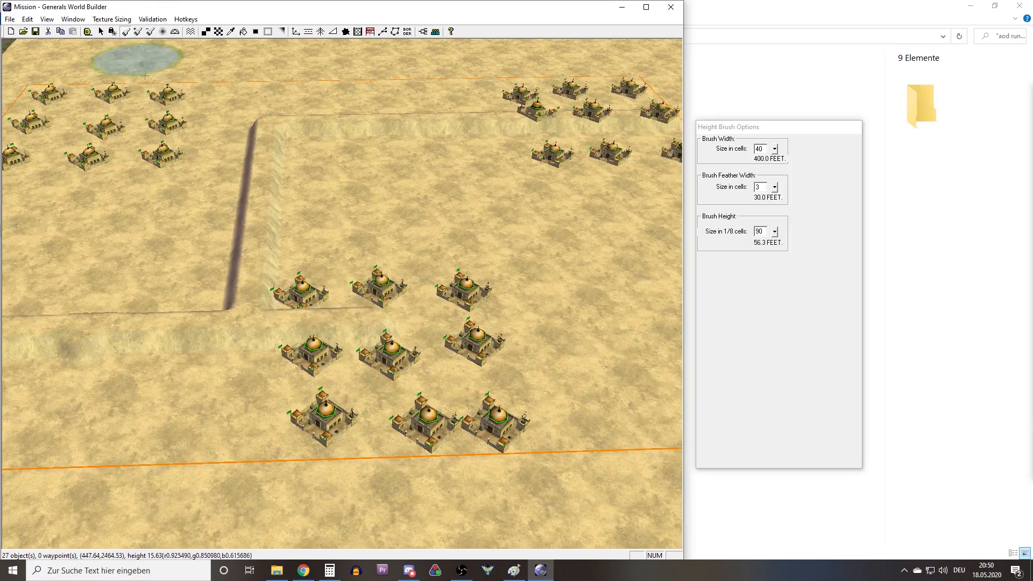
{"action": "mouse_move", "coordinate": [364, 280]}
{"action": "left_mouse_down"}
{"action": "mouse_move", "coordinate": [344, 245]}
{"action": "mouse_move", "coordinate": [321, 273]}
{"action": "mouse_move", "coordinate": [319, 196]}
{"action": "left_mouse_up"}
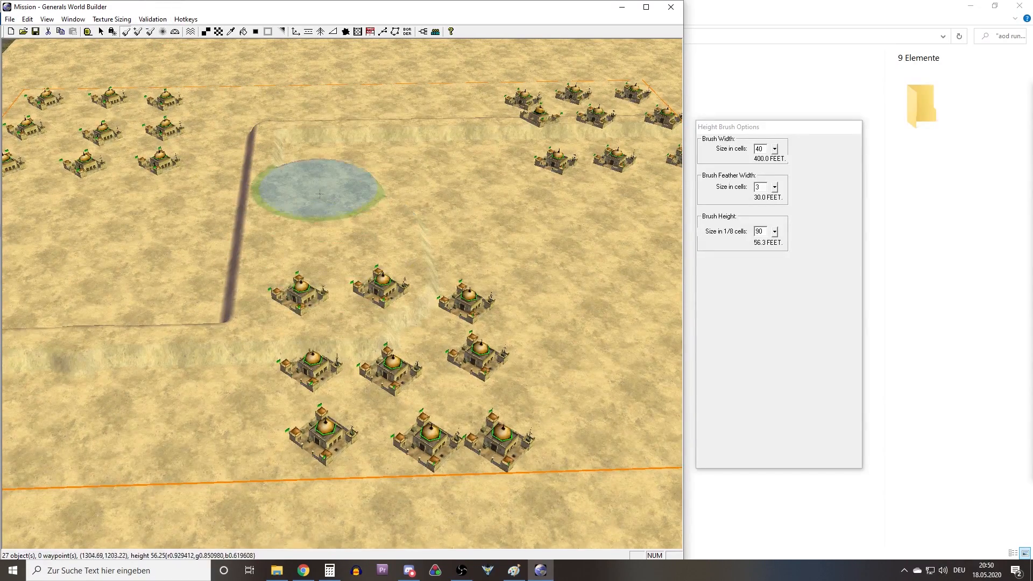
Widen the third ridge into high ground, extending it beyond the map border towards the map edge.
{"action": "middle_click_drag", "start_coordinate": [330, 268], "coordinate": [226, 271]}
{"action": "right_click_drag", "start_coordinate": [226, 271], "coordinate": [326, 302]}
{"action": "mouse_move", "coordinate": [377, 339]}
{"action": "left_mouse_down"}
{"action": "mouse_move", "coordinate": [327, 338]}
{"action": "mouse_move", "coordinate": [343, 348]}
{"action": "mouse_move", "coordinate": [326, 350]}
{"action": "mouse_move", "coordinate": [353, 335]}
{"action": "mouse_move", "coordinate": [393, 233]}
{"action": "left_mouse_up"}
{"action": "mouse_move", "coordinate": [361, 305]}
{"action": "left_mouse_down"}
{"action": "mouse_move", "coordinate": [438, 123]}
{"action": "mouse_move", "coordinate": [372, 246]}
{"action": "left_mouse_up"}
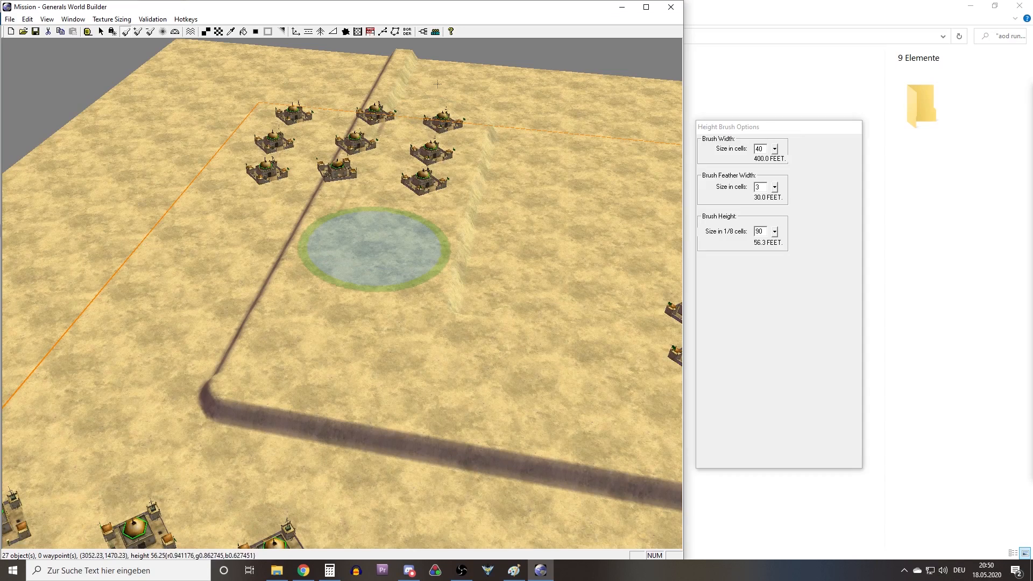
{"action": "mouse_move", "coordinate": [477, 286]}
{"action": "left_mouse_down"}
{"action": "mouse_move", "coordinate": [549, 115]}
{"action": "mouse_move", "coordinate": [623, 147]}
{"action": "mouse_move", "coordinate": [624, 131]}
{"action": "left_mouse_up"}
{"action": "right_click_drag", "start_coordinate": [519, 192], "coordinate": [534, 149]}
{"action": "mouse_move", "coordinate": [533, 149]}
{"action": "middle_mouse_down"}
{"action": "mouse_move", "coordinate": [473, 156]}
{"action": "mouse_move", "coordinate": [420, 183]}
{"action": "middle_mouse_up"}
{"action": "mouse_move", "coordinate": [447, 280]}
{"action": "left_mouse_down"}
{"action": "mouse_move", "coordinate": [554, 433]}
{"action": "mouse_move", "coordinate": [345, 351]}
{"action": "left_mouse_up"}
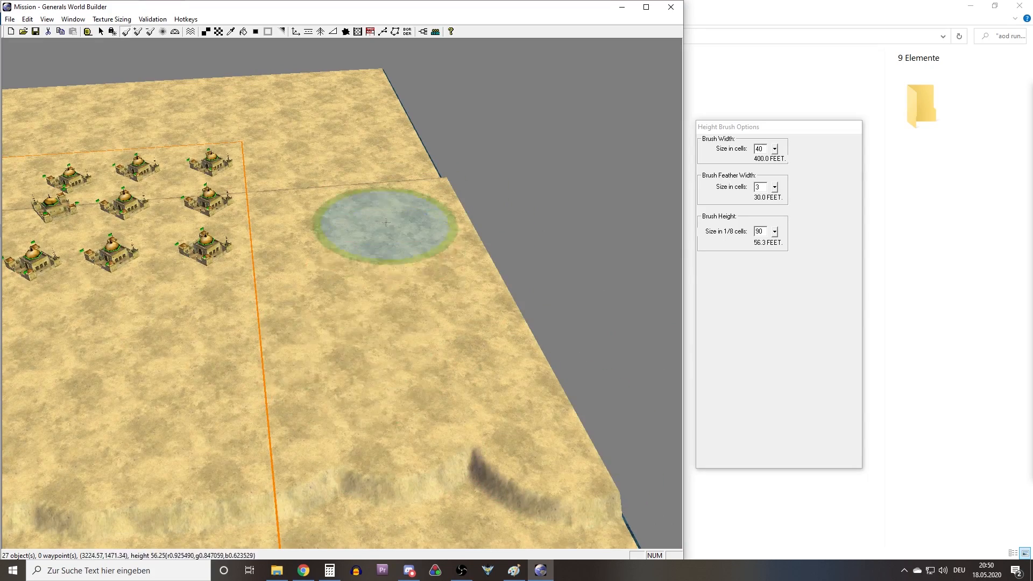
Fill in the remaining low ground behind the ridges with the wide height brush, covering the base areas out to the map edge.
{"action": "right_click_drag", "start_coordinate": [386, 224], "coordinate": [355, 176]}
{"action": "mouse_move", "coordinate": [355, 175]}
{"action": "left_mouse_down"}
{"action": "mouse_move", "coordinate": [342, 202]}
{"action": "mouse_move", "coordinate": [538, 312]}
{"action": "mouse_move", "coordinate": [479, 377]}
{"action": "mouse_move", "coordinate": [376, 302]}
{"action": "mouse_move", "coordinate": [213, 293]}
{"action": "mouse_move", "coordinate": [178, 322]}
{"action": "mouse_move", "coordinate": [263, 323]}
{"action": "mouse_move", "coordinate": [516, 376]}
{"action": "mouse_move", "coordinate": [518, 474]}
{"action": "mouse_move", "coordinate": [154, 495]}
{"action": "left_mouse_up"}
{"action": "mouse_move", "coordinate": [339, 307]}
{"action": "right_mouse_down"}
{"action": "mouse_move", "coordinate": [558, 219]}
{"action": "mouse_move", "coordinate": [640, 215]}
{"action": "right_mouse_up"}
{"action": "left_click_drag", "start_coordinate": [482, 371], "coordinate": [157, 415]}
{"action": "mouse_move", "coordinate": [489, 319]}
{"action": "left_mouse_down"}
{"action": "mouse_move", "coordinate": [292, 325]}
{"action": "mouse_move", "coordinate": [503, 360]}
{"action": "mouse_move", "coordinate": [115, 429]}
{"action": "left_mouse_up"}
{"action": "right_click_drag", "start_coordinate": [413, 414], "coordinate": [616, 357]}
{"action": "right_click_drag", "start_coordinate": [369, 261], "coordinate": [79, 271]}
{"action": "right_click_drag", "start_coordinate": [537, 297], "coordinate": [555, 284]}
{"action": "mouse_move", "coordinate": [555, 284]}
{"action": "left_mouse_down"}
{"action": "mouse_move", "coordinate": [417, 309]}
{"action": "mouse_move", "coordinate": [507, 214]}
{"action": "mouse_move", "coordinate": [438, 191]}
{"action": "mouse_move", "coordinate": [369, 226]}
{"action": "mouse_move", "coordinate": [313, 186]}
{"action": "mouse_move", "coordinate": [275, 231]}
{"action": "mouse_move", "coordinate": [235, 218]}
{"action": "mouse_move", "coordinate": [346, 241]}
{"action": "mouse_move", "coordinate": [283, 401]}
{"action": "left_mouse_up"}
{"action": "mouse_move", "coordinate": [395, 353]}
{"action": "right_mouse_down"}
{"action": "mouse_move", "coordinate": [586, 325]}
{"action": "mouse_move", "coordinate": [665, 301]}
{"action": "right_mouse_up"}
{"action": "middle_click_drag", "start_coordinate": [306, 293], "coordinate": [400, 372]}
{"action": "scroll", "coordinate": [484, 377], "scroll_direction": "down", "scroll_amount": 3}
{"action": "mouse_move", "coordinate": [535, 378]}
{"action": "left_mouse_down"}
{"action": "mouse_move", "coordinate": [47, 300]}
{"action": "mouse_move", "coordinate": [50, 242]}
{"action": "mouse_move", "coordinate": [581, 321]}
{"action": "left_mouse_up"}
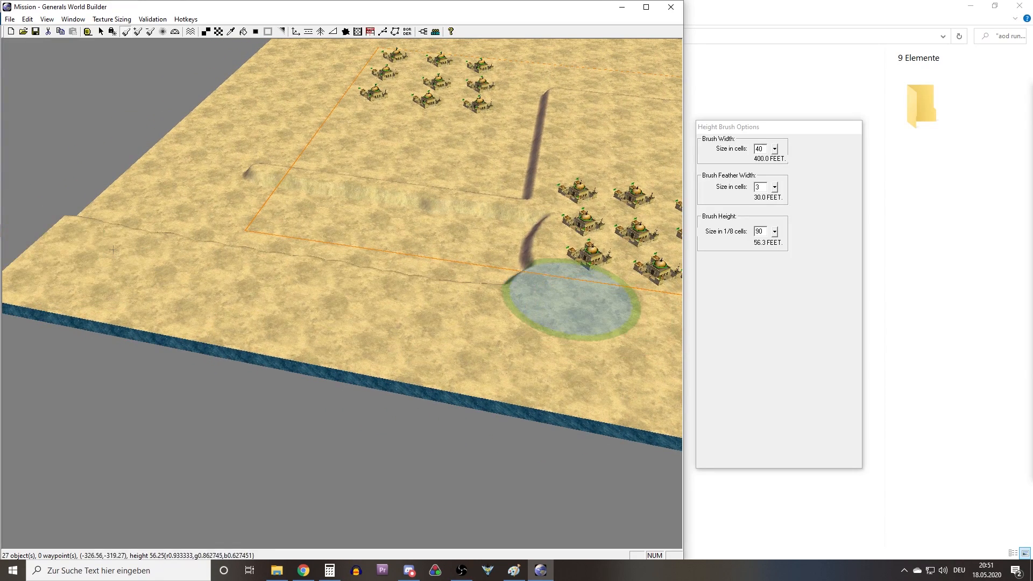
Raise the low strip along the first ridge, across the map border and out to the map's corner.
{"action": "left_click_drag", "start_coordinate": [493, 269], "coordinate": [528, 246]}
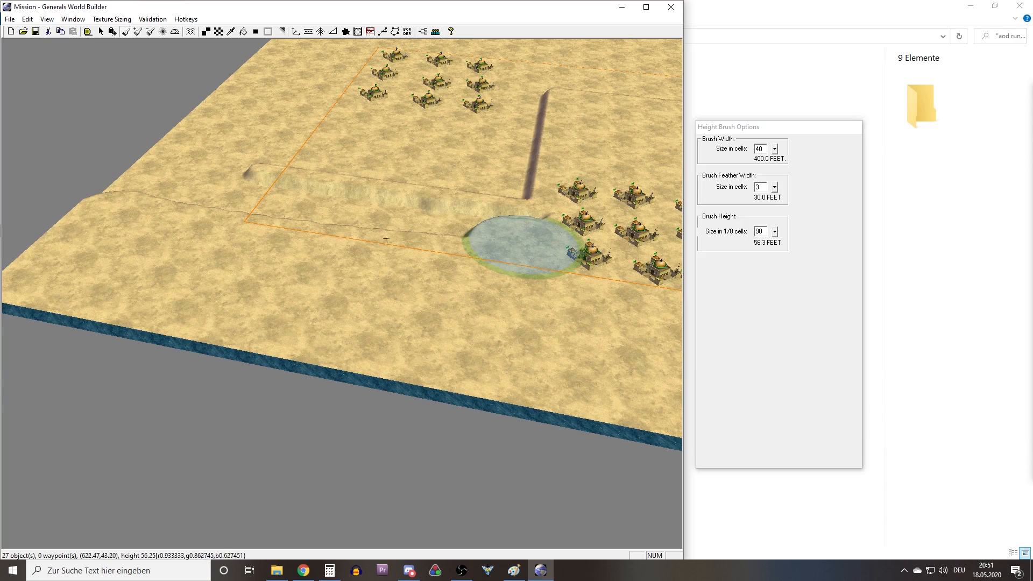
{"action": "middle_click_drag", "start_coordinate": [111, 200], "coordinate": [236, 371]}
{"action": "right_click_drag", "start_coordinate": [236, 371], "coordinate": [230, 305]}
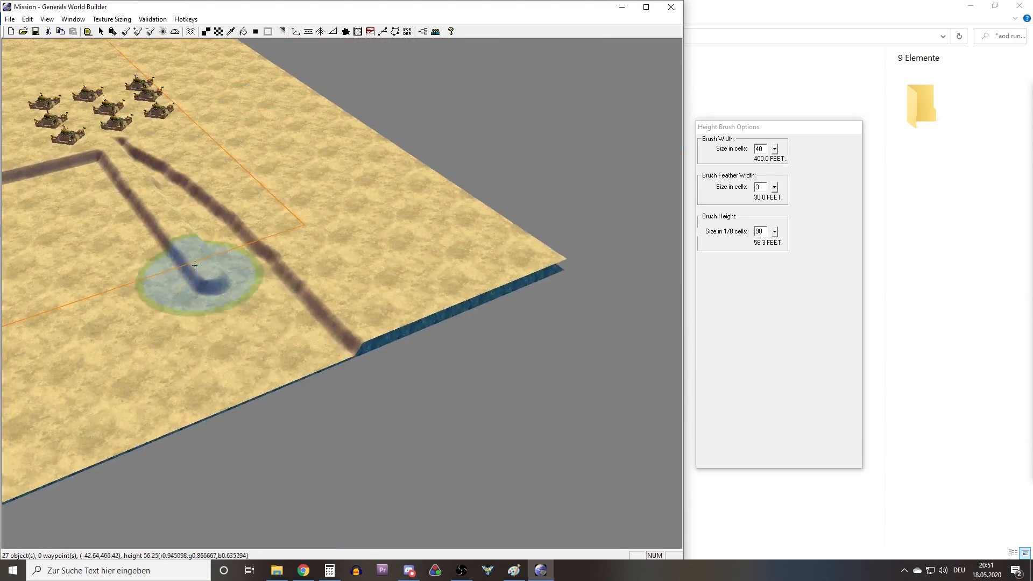
{"action": "middle_click_drag", "start_coordinate": [230, 305], "coordinate": [199, 291]}
{"action": "right_click_drag", "start_coordinate": [316, 280], "coordinate": [404, 324]}
{"action": "left_click_drag", "start_coordinate": [371, 139], "coordinate": [396, 412]}
Inspect the raised plateau around the bases and compare it with the Map draft in Paint.
{"action": "right_click_drag", "start_coordinate": [382, 277], "coordinate": [382, 329]}
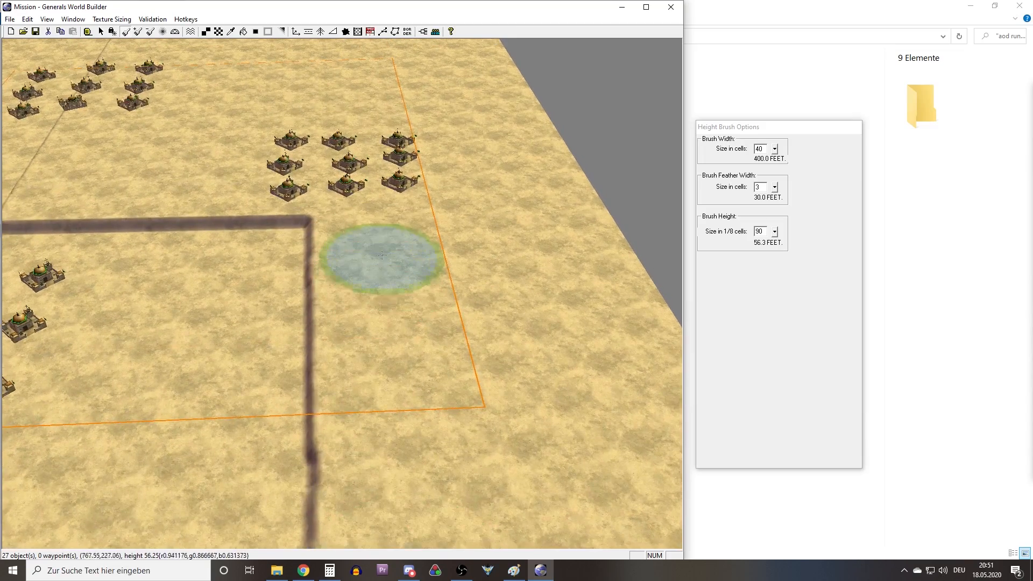
{"action": "right_click_drag", "start_coordinate": [334, 80], "coordinate": [348, 279]}
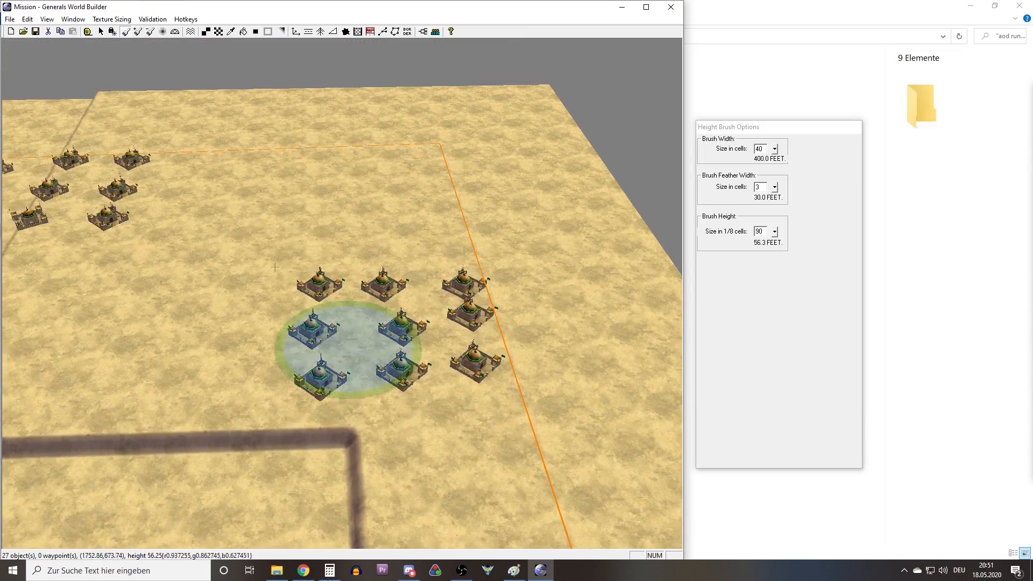
{"action": "mouse_move", "coordinate": [227, 219]}
{"action": "middle_mouse_down"}
{"action": "mouse_move", "coordinate": [274, 253]}
{"action": "mouse_move", "coordinate": [313, 301]}
{"action": "middle_mouse_up"}
{"action": "right_click_drag", "start_coordinate": [389, 153], "coordinate": [402, 233]}
{"action": "middle_click_drag", "start_coordinate": [322, 301], "coordinate": [175, 330]}
{"action": "right_click_drag", "start_coordinate": [244, 321], "coordinate": [375, 276]}
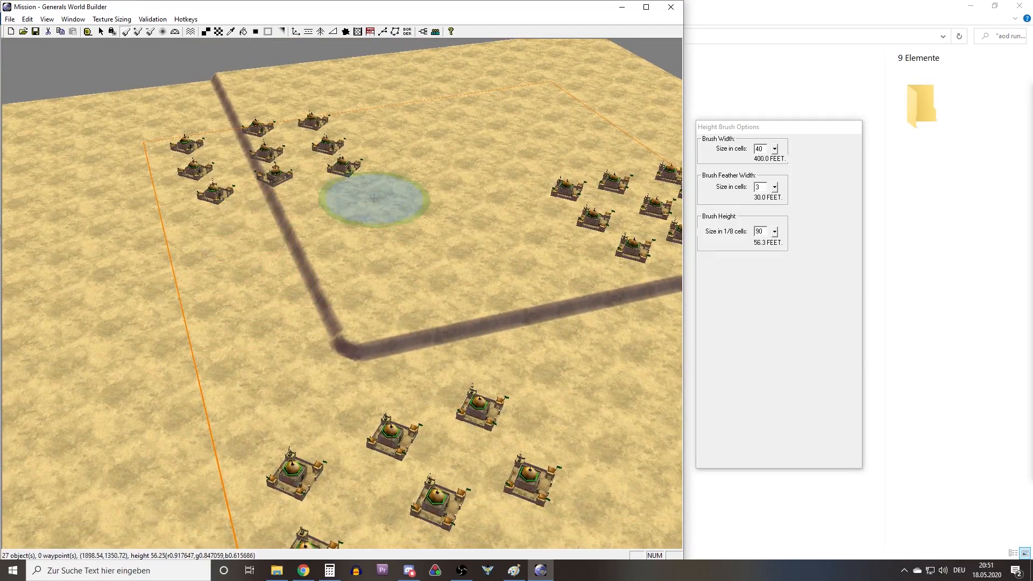
{"action": "left_click", "coordinate": [514, 570]}
{"action": "left_click_drag", "start_coordinate": [350, 121], "coordinate": [353, 102]}
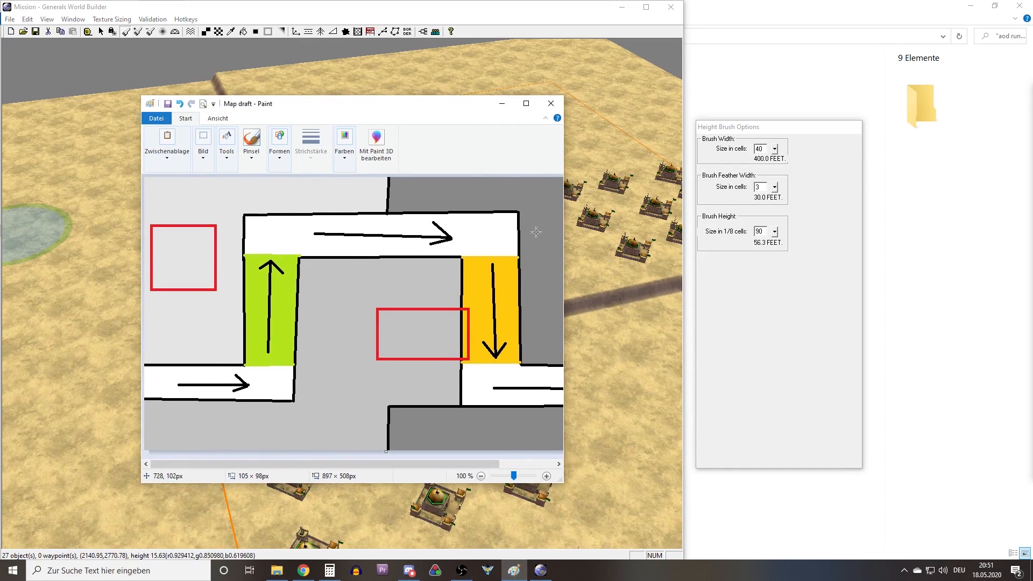
{"action": "left_click", "coordinate": [530, 104]}
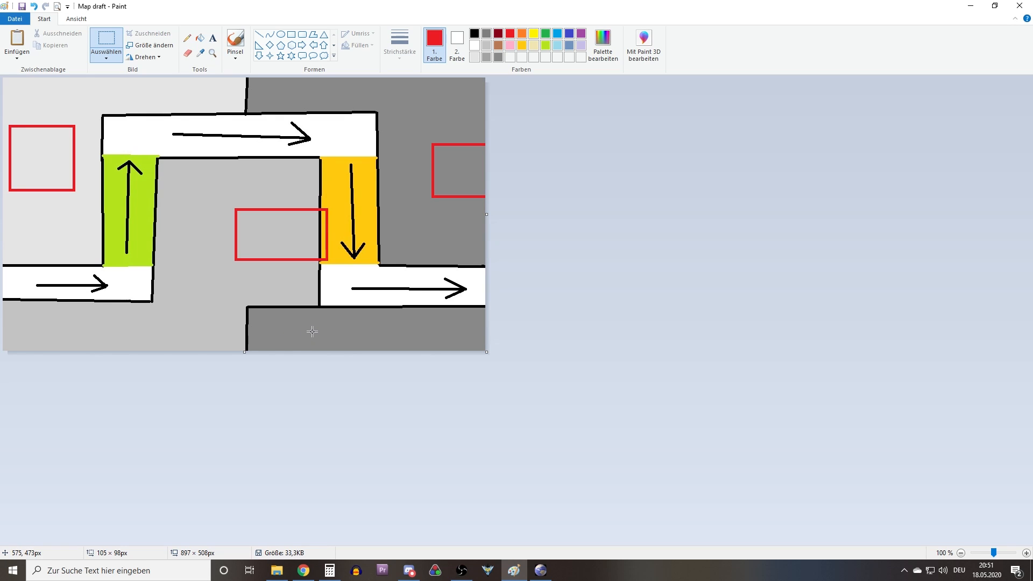
{"action": "left_click", "coordinate": [972, 6]}
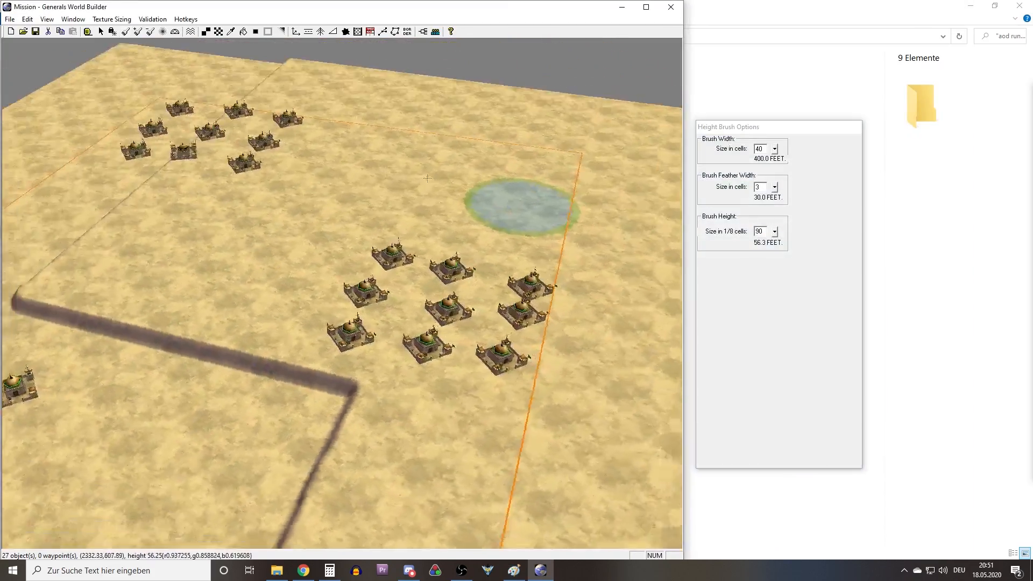
Set the brush height to 180 and the brush width to 3 cells.
{"action": "middle_click_drag", "start_coordinate": [427, 178], "coordinate": [376, 203]}
{"action": "right_click_drag", "start_coordinate": [608, 252], "coordinate": [391, 201]}
{"action": "right_click_drag", "start_coordinate": [319, 269], "coordinate": [156, 200]}
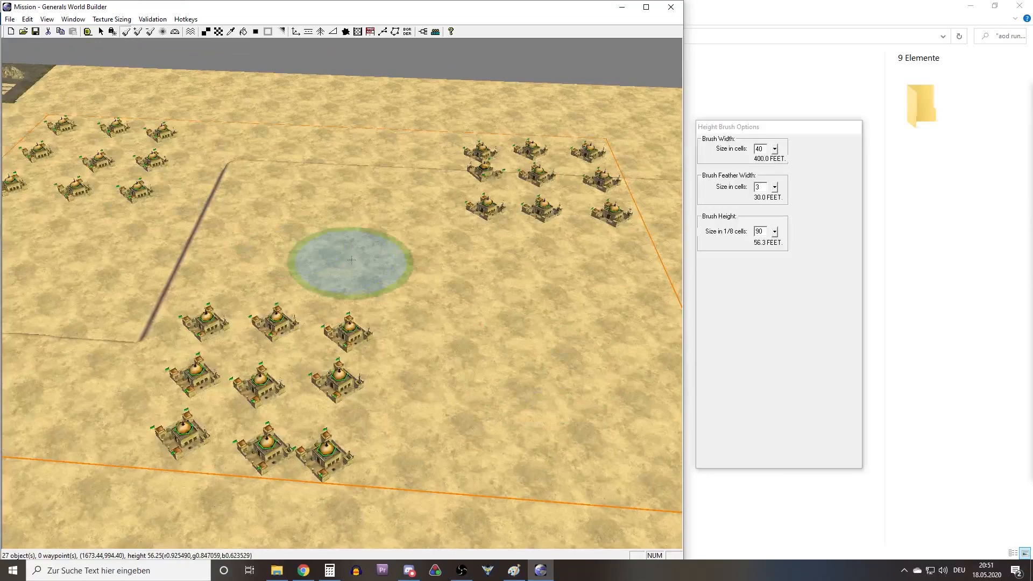
{"action": "right_click_drag", "start_coordinate": [350, 266], "coordinate": [608, 267]}
{"action": "double_click", "coordinate": [763, 231]}
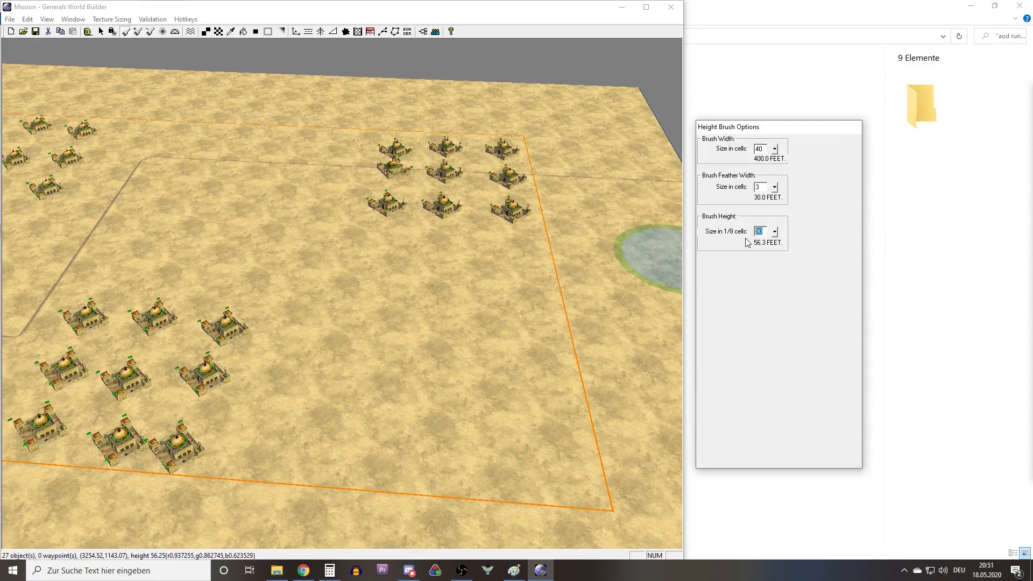
{"action": "type", "text": "180"}
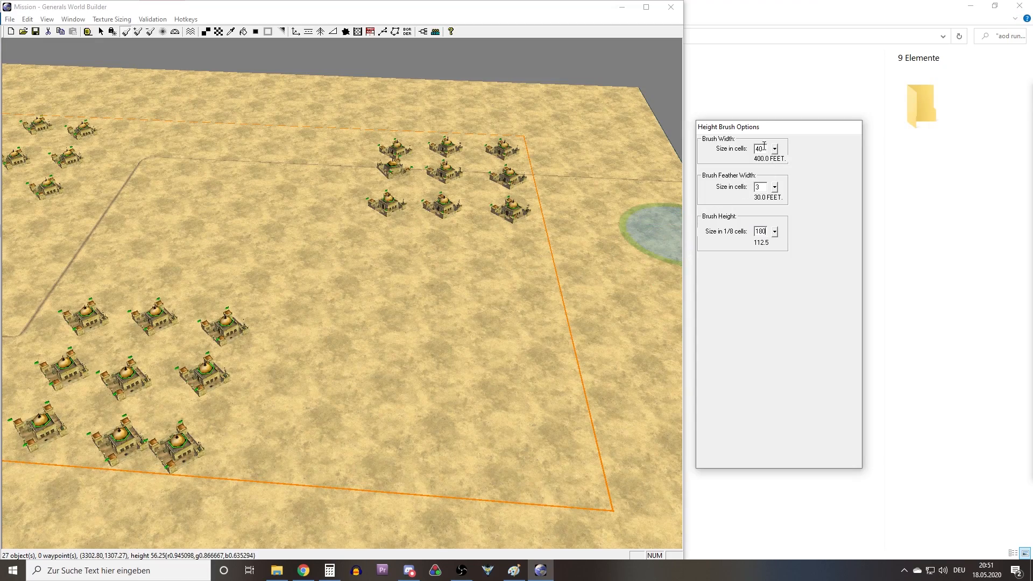
{"action": "type", "text": "3"}
Examine the flat plateau between the bases and the map border, and consult the Map draft in Paint.
{"action": "right_click_drag", "start_coordinate": [223, 358], "coordinate": [388, 286]}
{"action": "right_click_drag", "start_coordinate": [448, 334], "coordinate": [400, 370]}
{"action": "scroll", "coordinate": [409, 376], "scroll_direction": "up", "scroll_amount": 2}
{"action": "scroll", "coordinate": [419, 388], "scroll_direction": "up", "scroll_amount": 5}
{"action": "right_click_drag", "start_coordinate": [113, 257], "coordinate": [432, 320]}
{"action": "scroll", "coordinate": [438, 321], "scroll_direction": "down", "scroll_amount": 6}
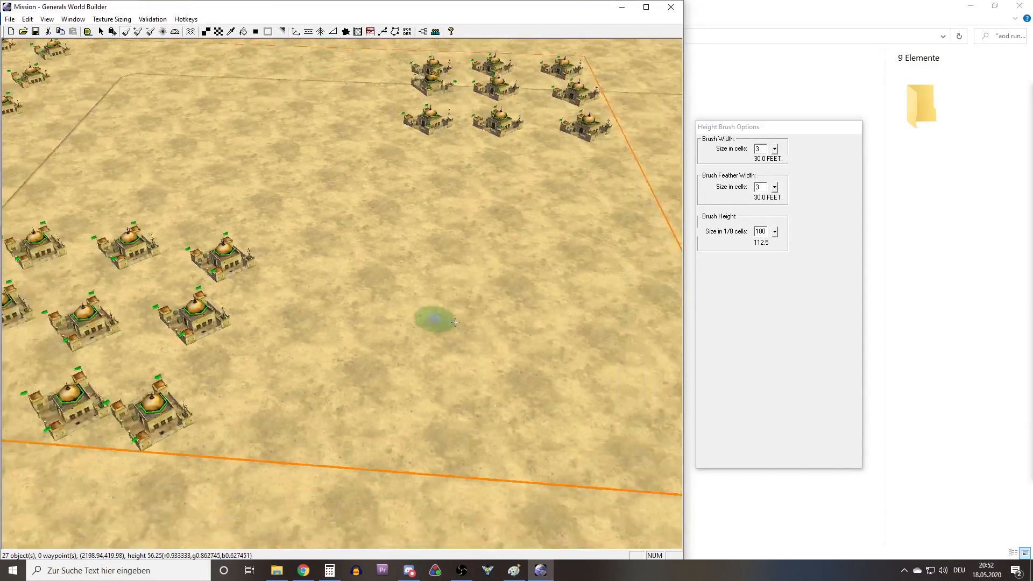
{"action": "scroll", "coordinate": [447, 320], "scroll_direction": "down", "scroll_amount": 1}
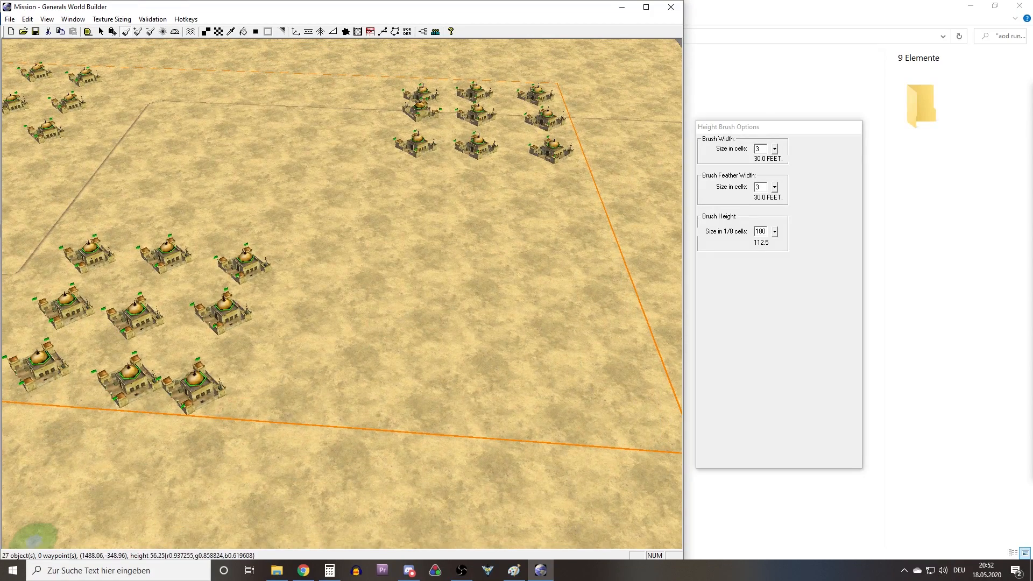
{"action": "key", "text": "alt+Tab"}
{"action": "left_click_drag", "start_coordinate": [347, 2], "coordinate": [1, 537]}
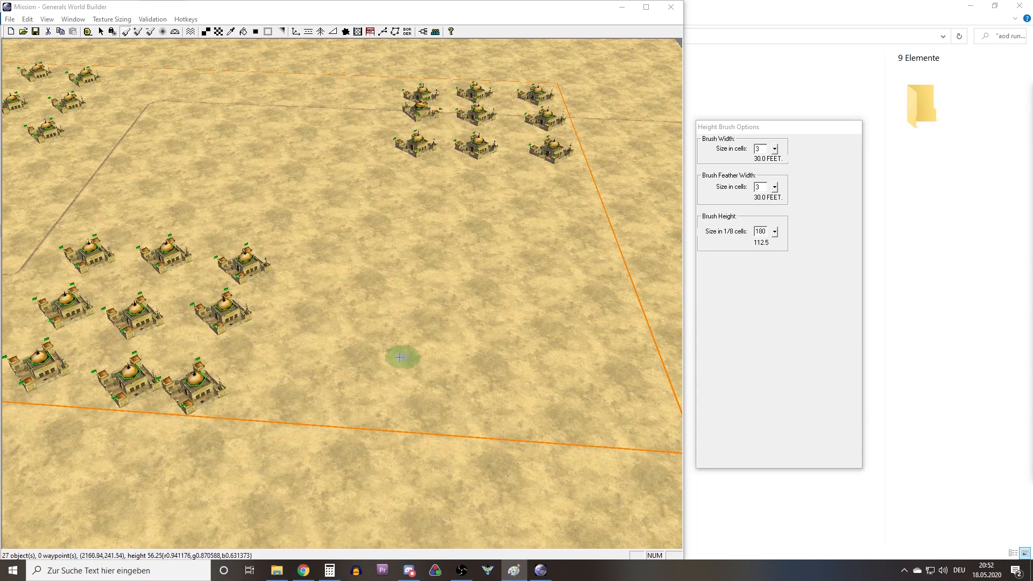
Raise a straight, angle-locked ridge along the edge of the nearest base, running from its inner corner across the map border.
{"action": "right_click_drag", "start_coordinate": [257, 356], "coordinate": [286, 360]}
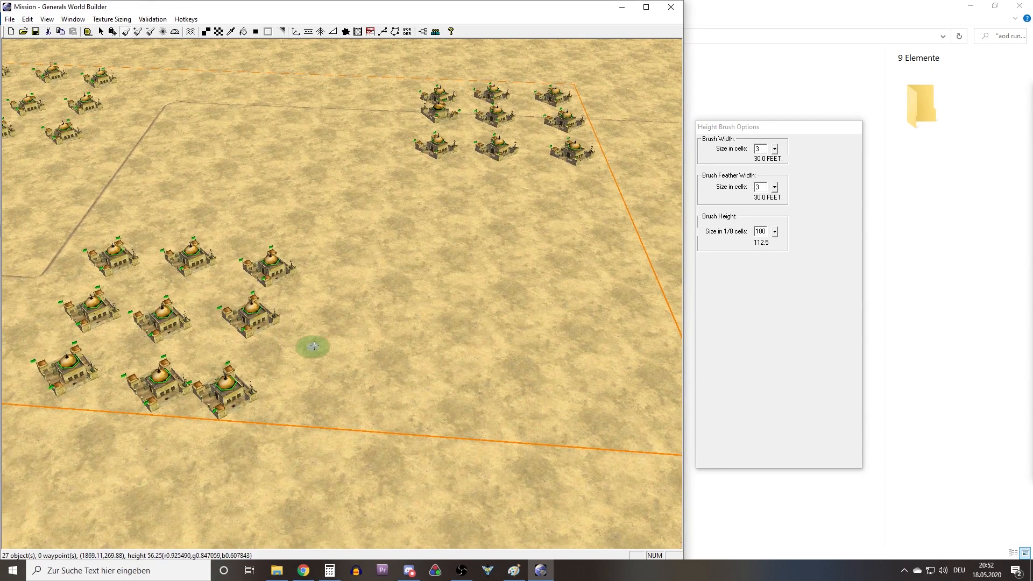
{"action": "left_click", "coordinate": [308, 310]}
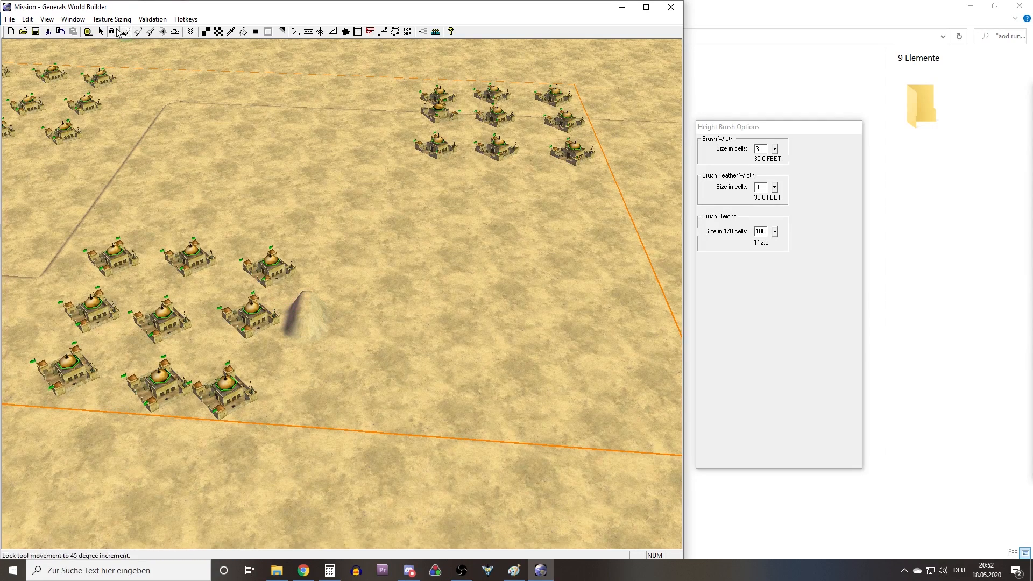
{"action": "mouse_move", "coordinate": [300, 336]}
{"action": "left_mouse_down"}
{"action": "mouse_move", "coordinate": [273, 372]}
{"action": "mouse_move", "coordinate": [256, 545]}
{"action": "left_mouse_up"}
{"action": "middle_click_drag", "start_coordinate": [285, 341], "coordinate": [247, 373]}
{"action": "scroll", "coordinate": [449, 407], "scroll_direction": "up", "scroll_amount": 5}
{"action": "mouse_move", "coordinate": [416, 376]}
{"action": "middle_mouse_down"}
{"action": "mouse_move", "coordinate": [473, 277]}
{"action": "mouse_move", "coordinate": [463, 262]}
{"action": "middle_mouse_up"}
{"action": "right_click_drag", "start_coordinate": [337, 371], "coordinate": [426, 221]}
{"action": "middle_click_drag", "start_coordinate": [380, 285], "coordinate": [215, 323]}
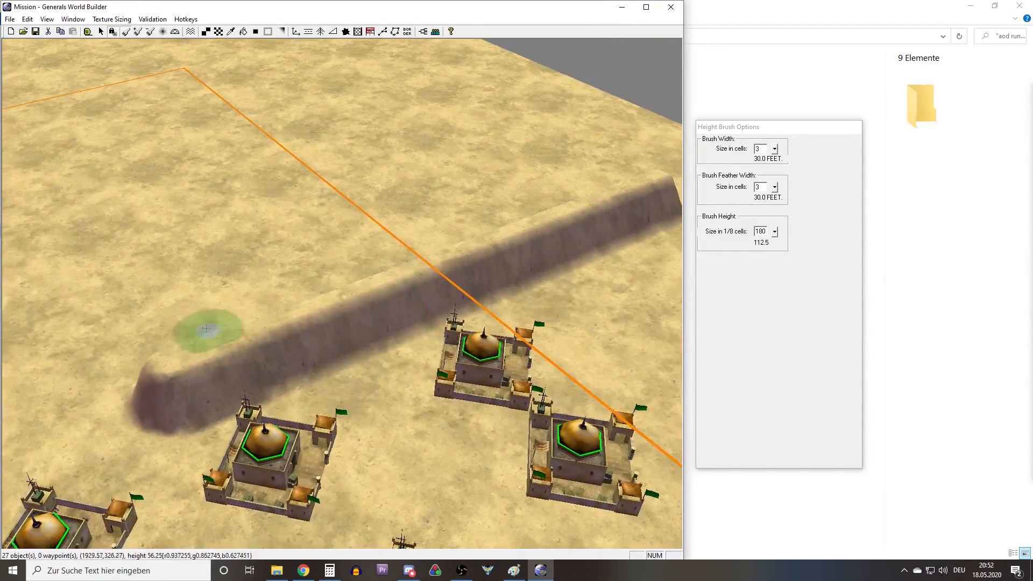
Extend the new ridge beside the base from beyond the map border out to the map's edge.
{"action": "middle_click_drag", "start_coordinate": [240, 371], "coordinate": [347, 322]}
{"action": "scroll", "coordinate": [341, 376], "scroll_direction": "down", "scroll_amount": 5}
{"action": "right_click_drag", "start_coordinate": [375, 240], "coordinate": [398, 344]}
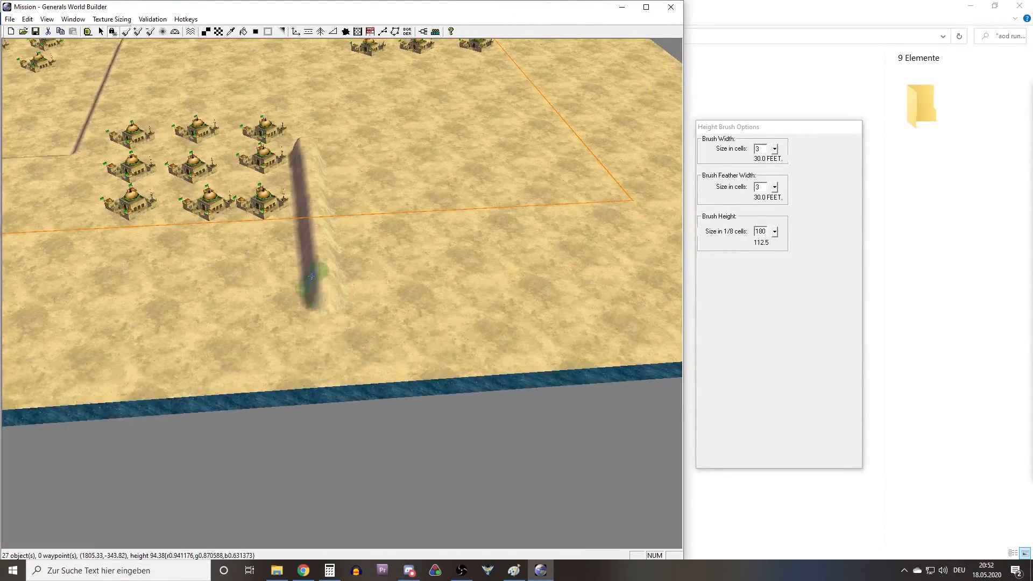
{"action": "left_click_drag", "start_coordinate": [325, 277], "coordinate": [337, 353]}
{"action": "mouse_move", "coordinate": [341, 403]}
{"action": "right_mouse_down"}
{"action": "mouse_move", "coordinate": [317, 277]}
{"action": "mouse_move", "coordinate": [323, 242]}
{"action": "mouse_move", "coordinate": [290, 213]}
{"action": "right_mouse_up"}
Raise a perpendicular ridge that branches off the new ridge near its inner end and crosses the map border to the edge.
{"action": "mouse_move", "coordinate": [279, 209]}
{"action": "middle_mouse_down"}
{"action": "mouse_move", "coordinate": [184, 286]}
{"action": "mouse_move", "coordinate": [177, 314]}
{"action": "middle_mouse_up"}
{"action": "scroll", "coordinate": [297, 354], "scroll_direction": "down", "scroll_amount": 6}
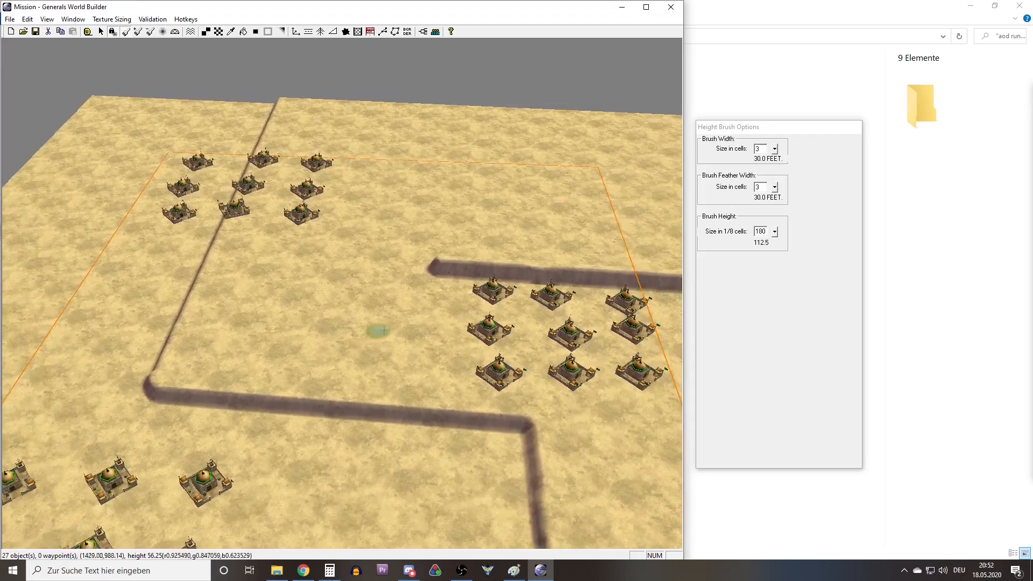
{"action": "right_click_drag", "start_coordinate": [377, 331], "coordinate": [330, 337]}
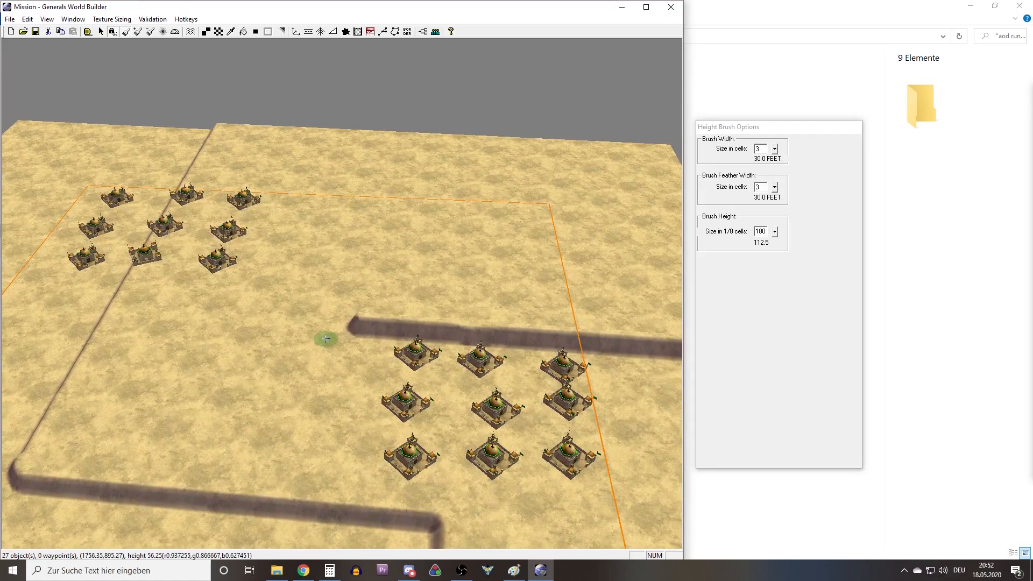
{"action": "right_click_drag", "start_coordinate": [424, 313], "coordinate": [409, 271]}
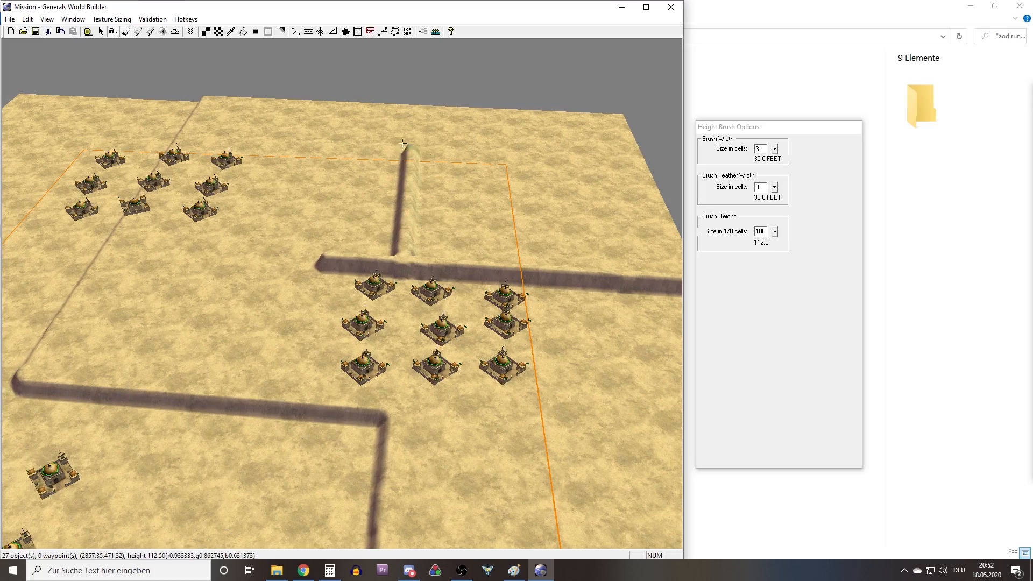
{"action": "right_click_drag", "start_coordinate": [326, 340], "coordinate": [359, 309]}
{"action": "right_click_drag", "start_coordinate": [452, 196], "coordinate": [416, 260]}
{"action": "middle_click_drag", "start_coordinate": [335, 307], "coordinate": [407, 331]}
Set the brush height to 90 and level the ridge end that protrudes past the perpendicular ridge, forming a clean corner.
{"action": "scroll", "coordinate": [407, 331], "scroll_direction": "up", "scroll_amount": 10}
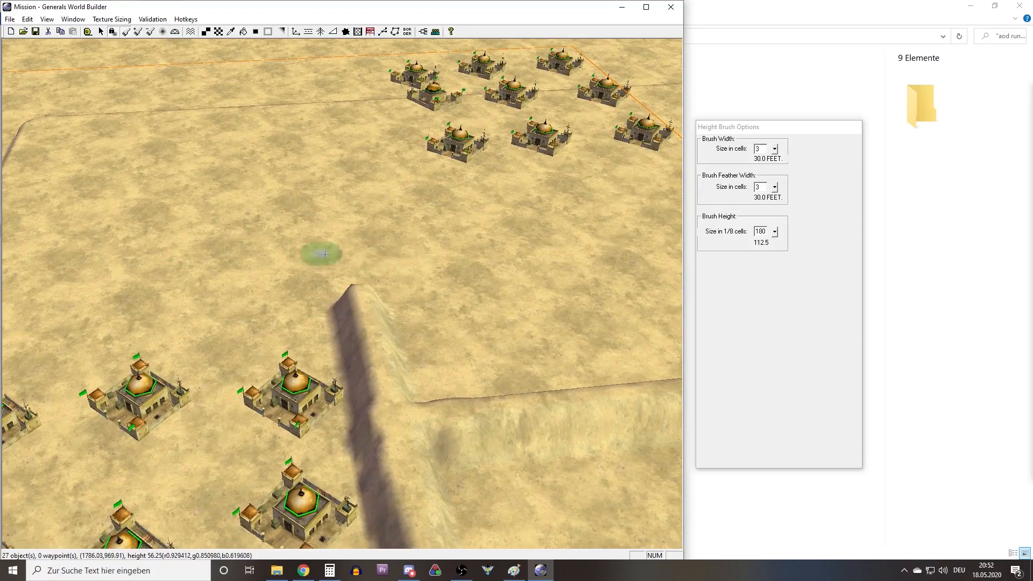
{"action": "middle_click_drag", "start_coordinate": [295, 302], "coordinate": [409, 304]}
{"action": "scroll", "coordinate": [408, 308], "scroll_direction": "up", "scroll_amount": 6}
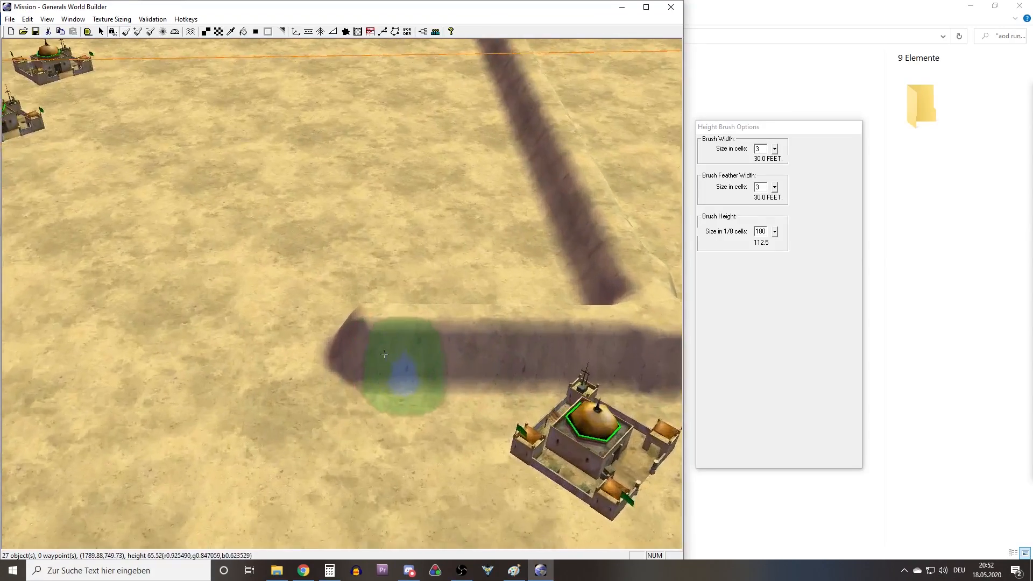
{"action": "mouse_move", "coordinate": [476, 349]}
{"action": "right_mouse_down"}
{"action": "mouse_move", "coordinate": [376, 352]}
{"action": "mouse_move", "coordinate": [468, 358]}
{"action": "right_mouse_up"}
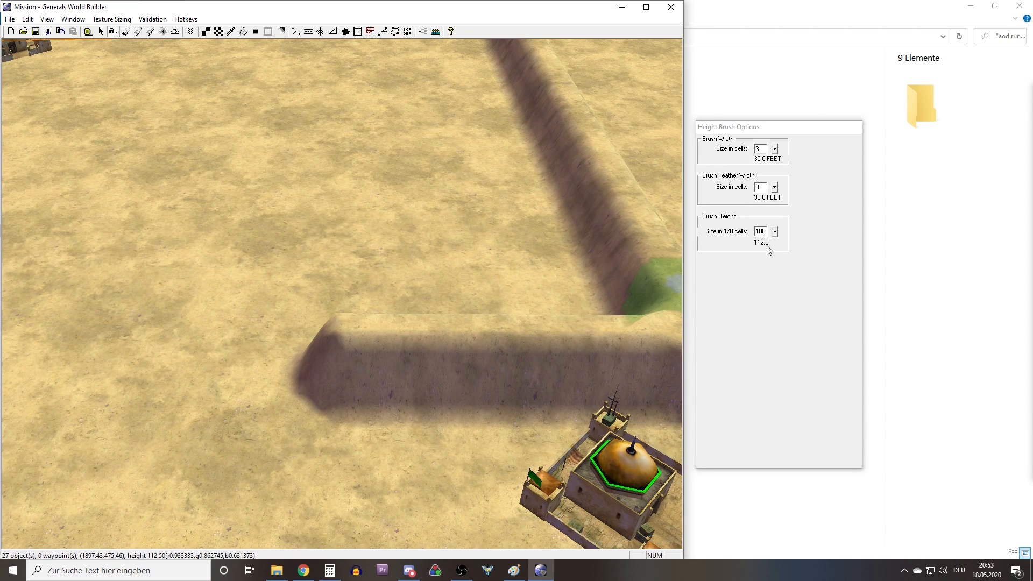
{"action": "left_click", "coordinate": [740, 233]}
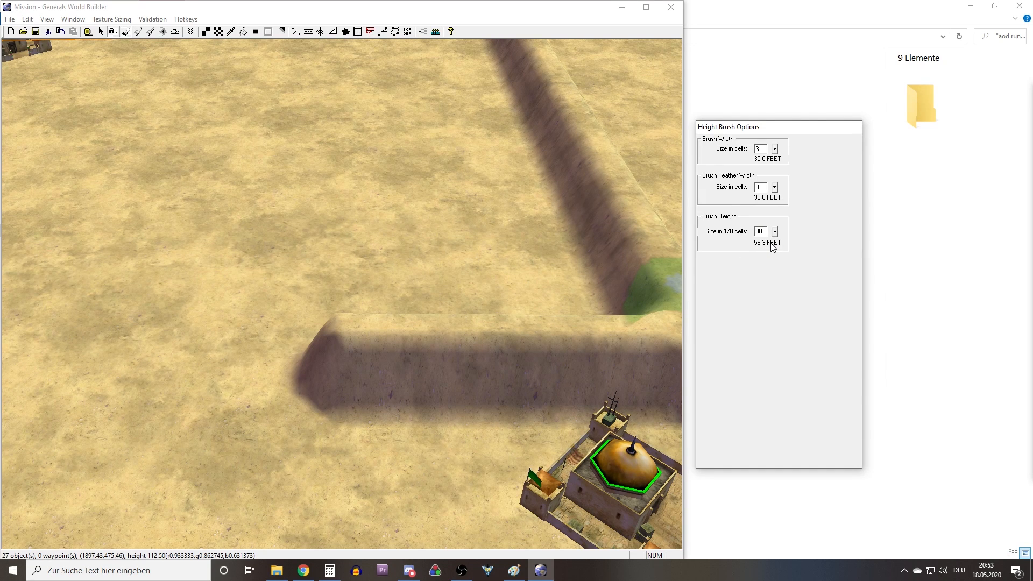
{"action": "right_click_drag", "start_coordinate": [255, 280], "coordinate": [157, 292]}
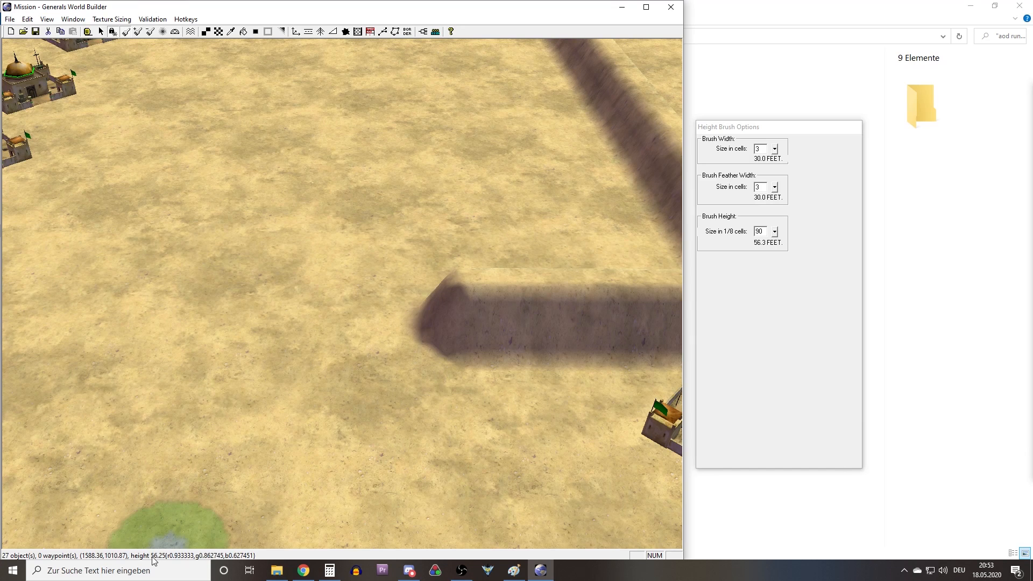
{"action": "mouse_move", "coordinate": [230, 404]}
{"action": "right_mouse_down"}
{"action": "mouse_move", "coordinate": [460, 322]}
{"action": "mouse_move", "coordinate": [329, 369]}
{"action": "right_mouse_up"}
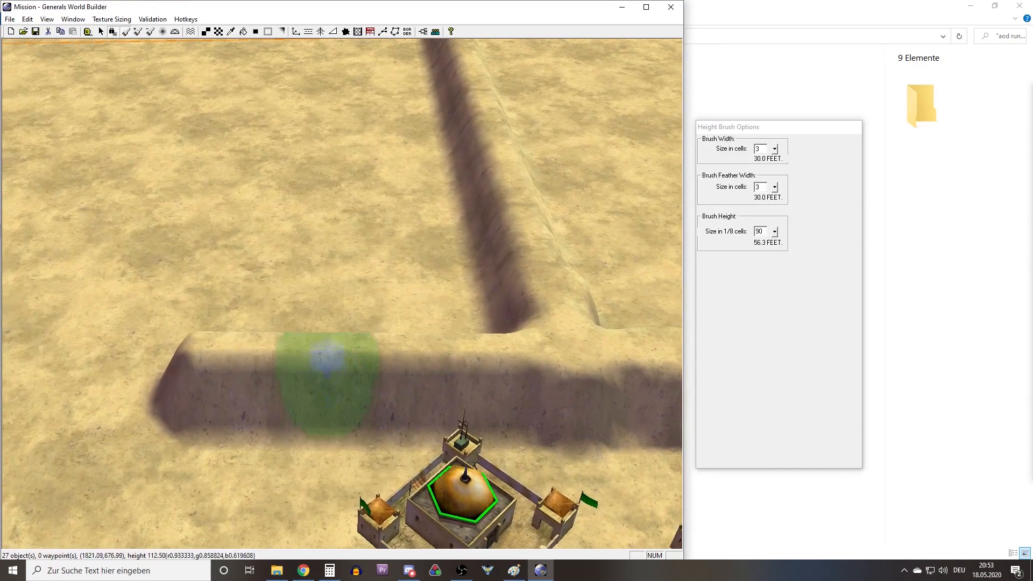
{"action": "mouse_move", "coordinate": [193, 321]}
{"action": "left_mouse_down"}
{"action": "mouse_move", "coordinate": [150, 414]}
{"action": "mouse_move", "coordinate": [184, 430]}
{"action": "mouse_move", "coordinate": [258, 415]}
{"action": "mouse_move", "coordinate": [252, 404]}
{"action": "mouse_move", "coordinate": [138, 414]}
{"action": "mouse_move", "coordinate": [258, 369]}
{"action": "mouse_move", "coordinate": [364, 369]}
{"action": "mouse_move", "coordinate": [432, 389]}
{"action": "mouse_move", "coordinate": [449, 369]}
{"action": "mouse_move", "coordinate": [431, 341]}
{"action": "mouse_move", "coordinate": [454, 415]}
{"action": "mouse_move", "coordinate": [359, 297]}
{"action": "left_mouse_up"}
{"action": "left_click", "coordinate": [124, 31]}
{"action": "right_click_drag", "start_coordinate": [506, 366], "coordinate": [226, 304]}
{"action": "right_click_drag", "start_coordinate": [339, 422], "coordinate": [123, 392]}
{"action": "right_click_drag", "start_coordinate": [591, 390], "coordinate": [397, 385]}
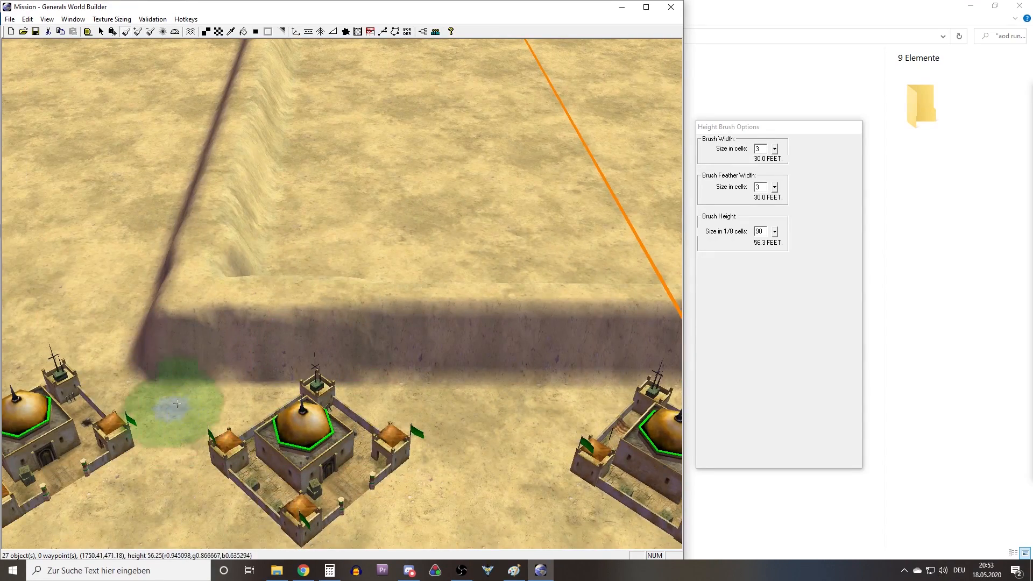
Examine the trimmed ridge corner, the neighbouring bases and the flat ground between the ridge and the far base.
{"action": "right_click_drag", "start_coordinate": [312, 484], "coordinate": [328, 333]}
{"action": "right_click_drag", "start_coordinate": [350, 491], "coordinate": [366, 295]}
{"action": "right_click_drag", "start_coordinate": [318, 484], "coordinate": [358, 325]}
{"action": "right_click_drag", "start_coordinate": [356, 262], "coordinate": [355, 301]}
{"action": "right_click_drag", "start_coordinate": [366, 447], "coordinate": [357, 279]}
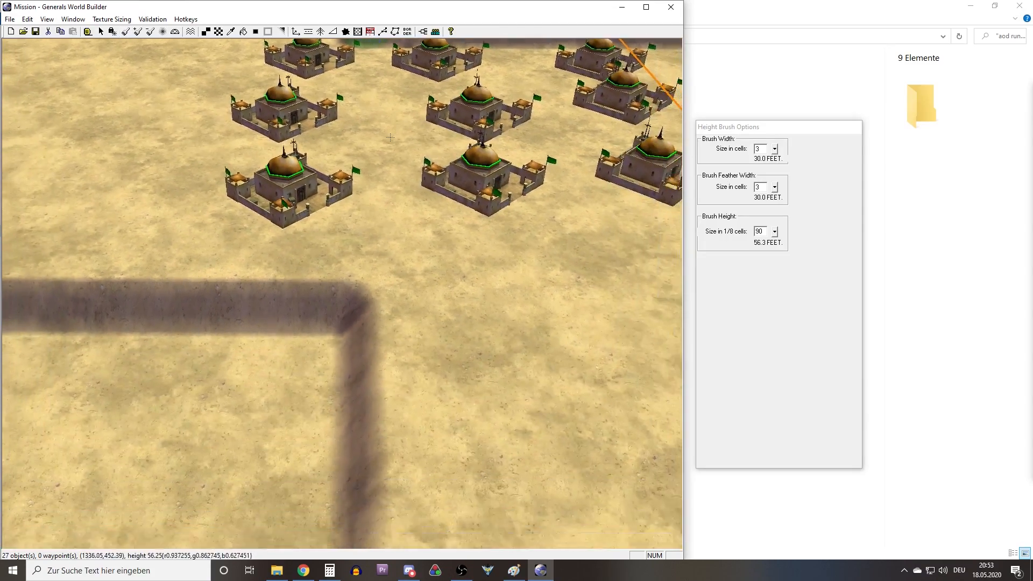
{"action": "right_click_drag", "start_coordinate": [379, 339], "coordinate": [393, 415]}
{"action": "right_click_drag", "start_coordinate": [376, 161], "coordinate": [375, 398]}
{"action": "mouse_move", "coordinate": [371, 458]}
{"action": "right_mouse_down"}
{"action": "mouse_move", "coordinate": [371, 199]}
{"action": "mouse_move", "coordinate": [375, 460]}
{"action": "right_mouse_up"}
{"action": "scroll", "coordinate": [375, 260], "scroll_direction": "down", "scroll_amount": 4}
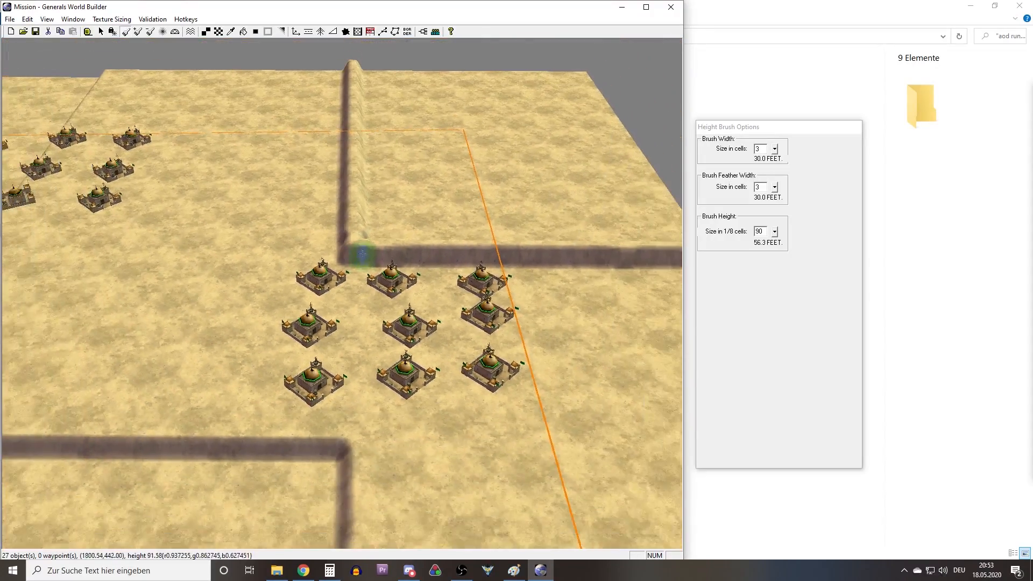
{"action": "right_click_drag", "start_coordinate": [339, 84], "coordinate": [374, 161]}
{"action": "middle_click_drag", "start_coordinate": [374, 160], "coordinate": [415, 182]}
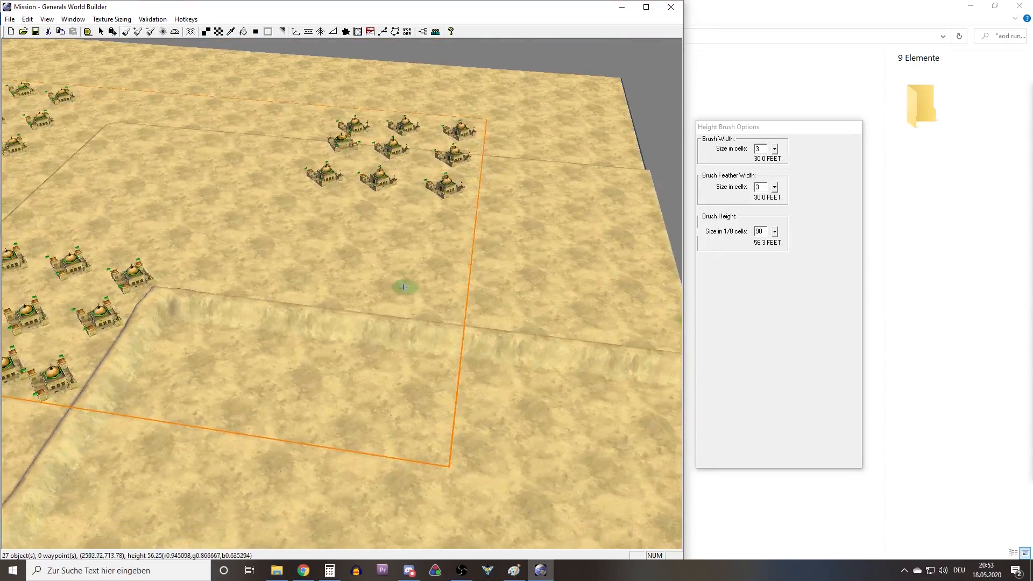
{"action": "middle_click_drag", "start_coordinate": [403, 288], "coordinate": [397, 281]}
{"action": "right_click_drag", "start_coordinate": [374, 274], "coordinate": [544, 306]}
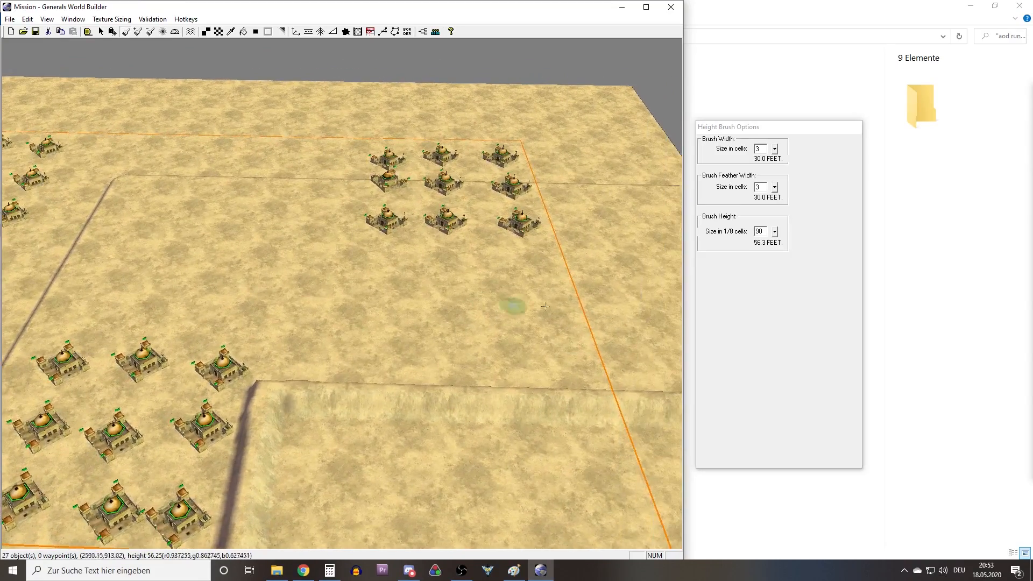
Set the brush height to 180 and raise a straight, angle-locked ridge past the far base and across the border to the map's edge.
{"action": "left_click", "coordinate": [766, 232]}
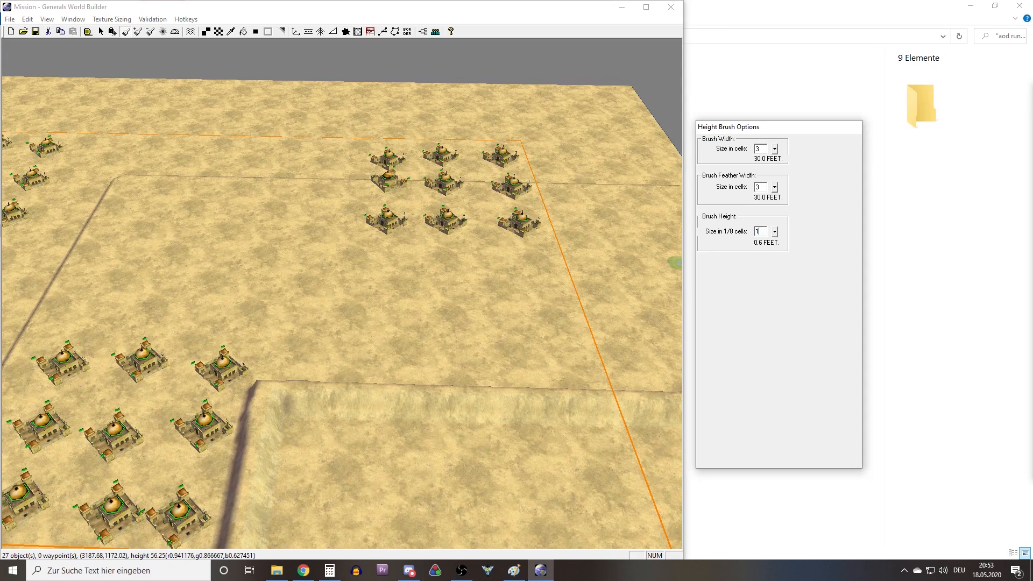
{"action": "left_click", "coordinate": [112, 32]}
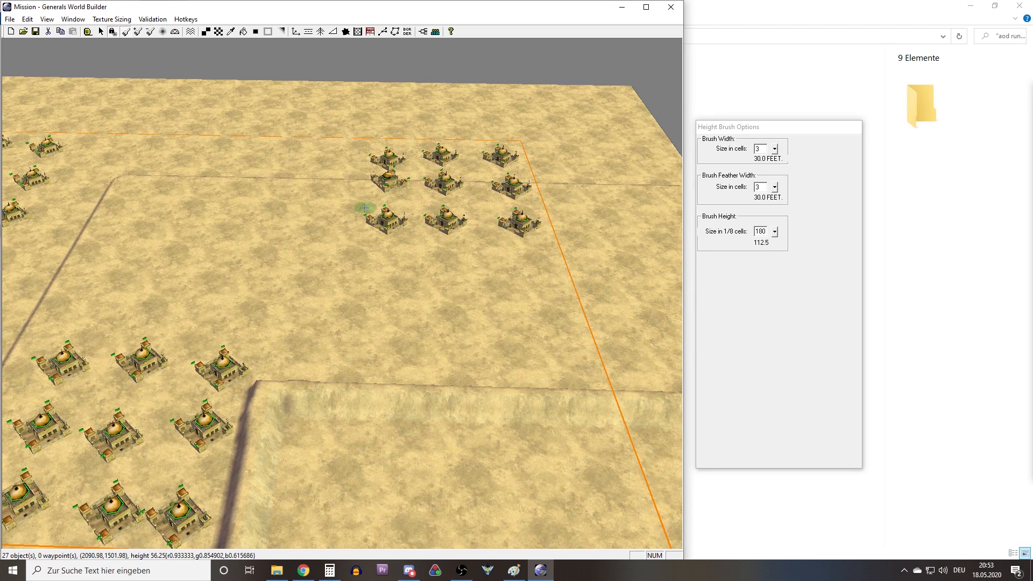
{"action": "left_click_drag", "start_coordinate": [354, 217], "coordinate": [349, 394]}
{"action": "right_click_drag", "start_coordinate": [349, 411], "coordinate": [349, 549]}
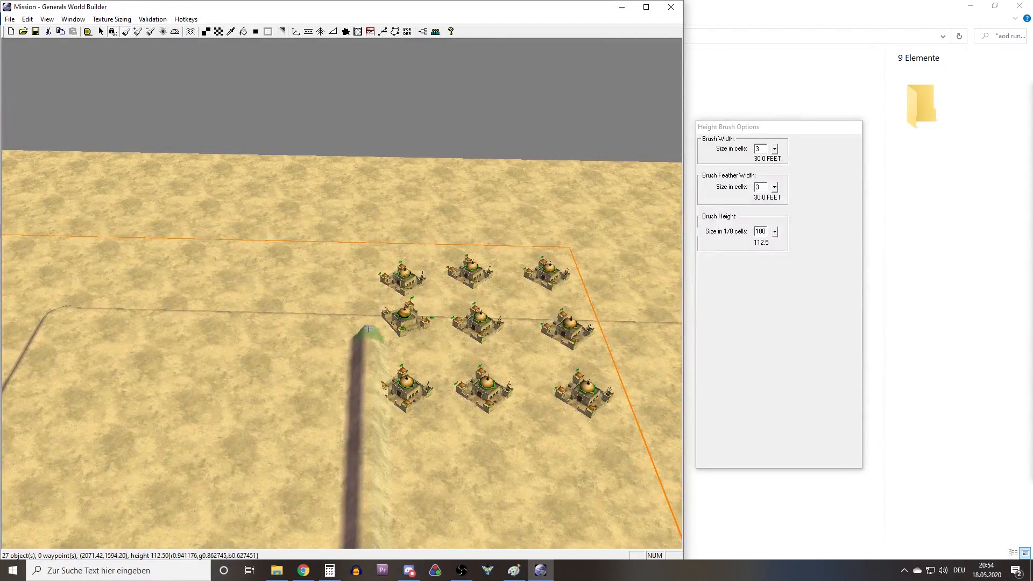
{"action": "left_click_drag", "start_coordinate": [369, 283], "coordinate": [382, 134]}
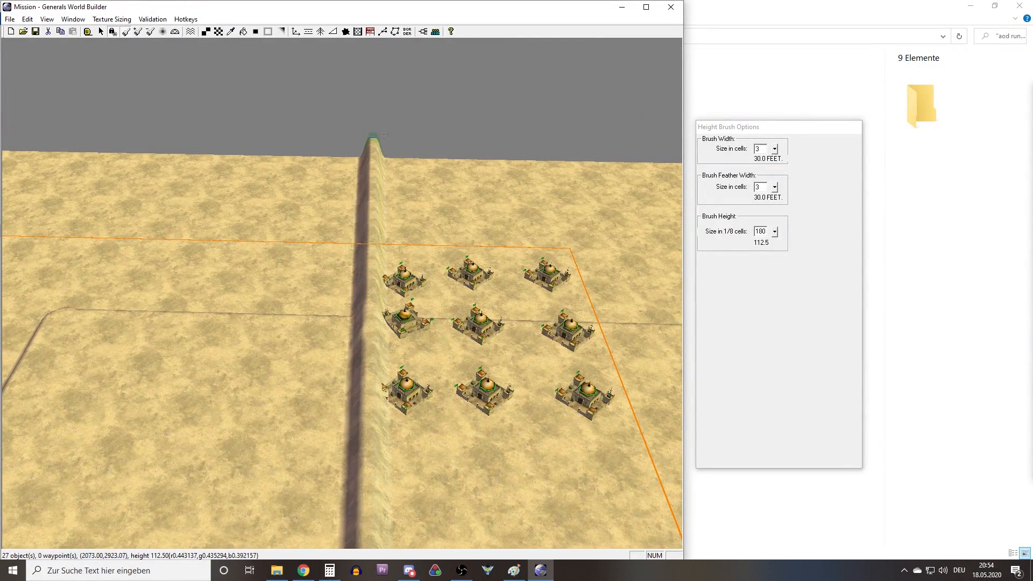
Examine the connected ridges around all three bases and the ground still lying behind them.
{"action": "mouse_move", "coordinate": [361, 194]}
{"action": "right_mouse_down"}
{"action": "mouse_move", "coordinate": [260, 285]}
{"action": "mouse_move", "coordinate": [398, 242]}
{"action": "mouse_move", "coordinate": [438, 336]}
{"action": "mouse_move", "coordinate": [463, 305]}
{"action": "right_mouse_up"}
{"action": "right_click_drag", "start_coordinate": [333, 251], "coordinate": [393, 221]}
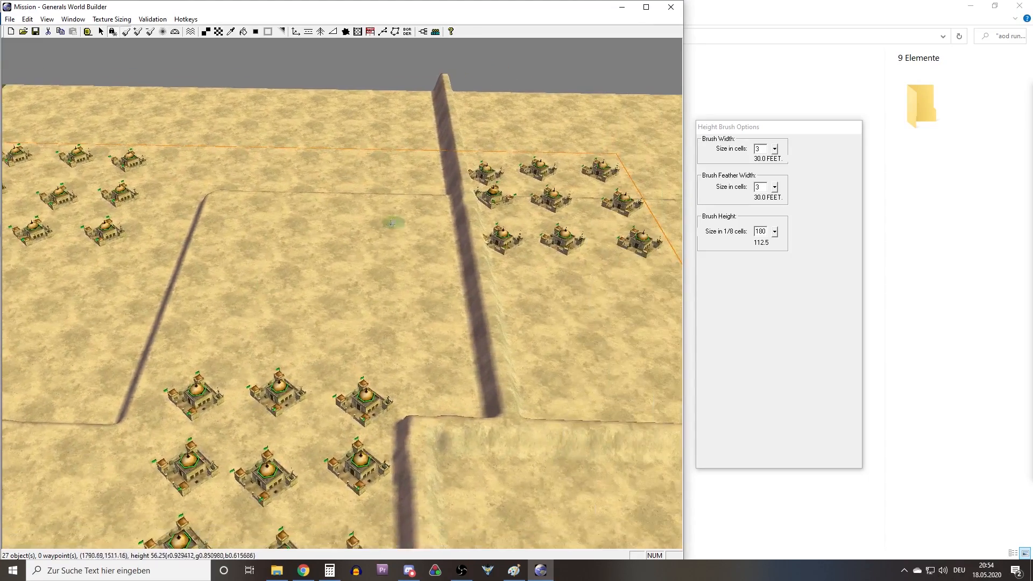
{"action": "right_click_drag", "start_coordinate": [337, 341], "coordinate": [295, 279]}
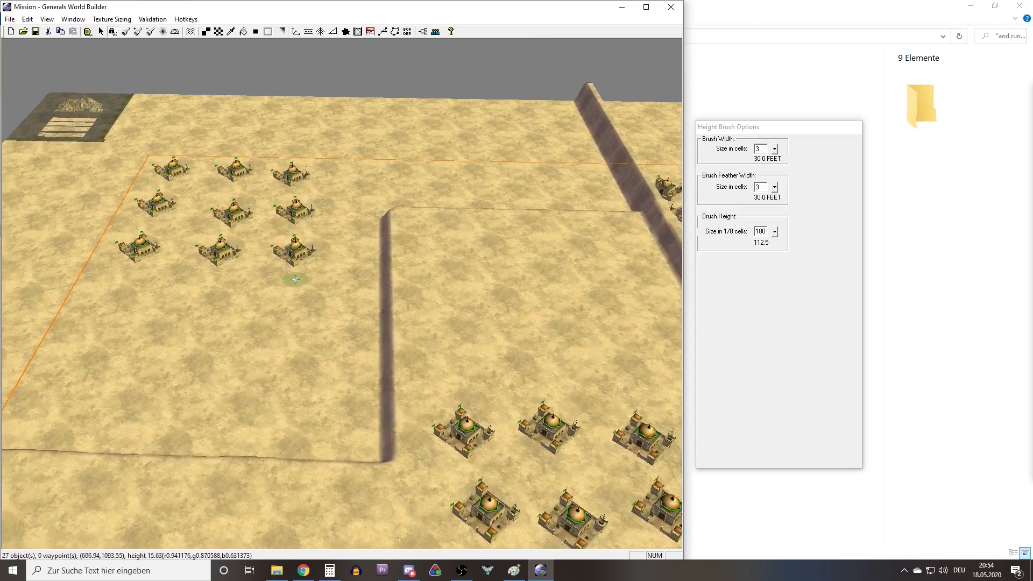
{"action": "right_click_drag", "start_coordinate": [335, 315], "coordinate": [415, 380]}
{"action": "middle_click_drag", "start_coordinate": [200, 252], "coordinate": [449, 213]}
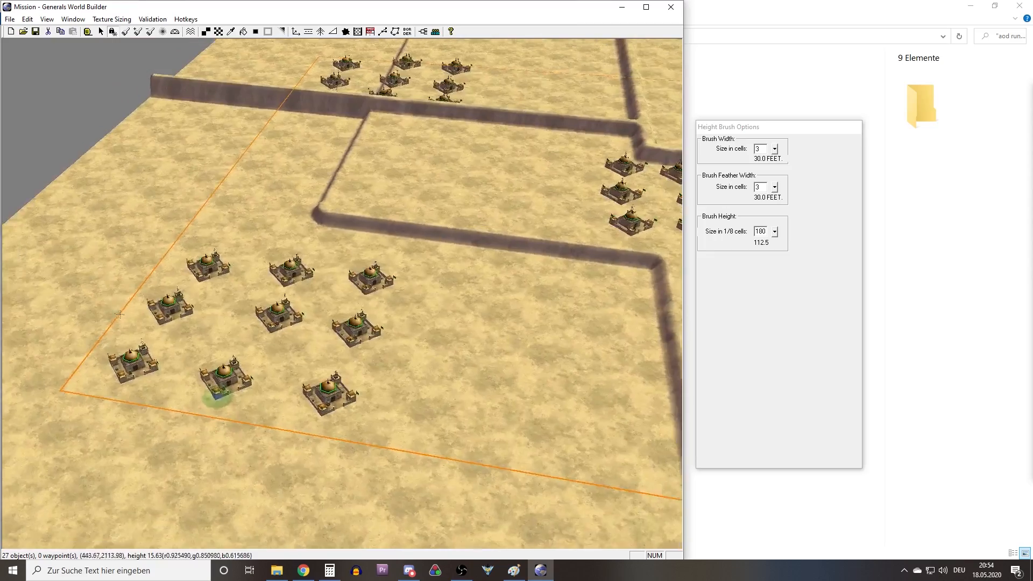
{"action": "right_click_drag", "start_coordinate": [449, 212], "coordinate": [301, 284]}
{"action": "middle_click_drag", "start_coordinate": [299, 310], "coordinate": [178, 312]}
{"action": "right_click_drag", "start_coordinate": [215, 318], "coordinate": [134, 331]}
{"action": "right_click_drag", "start_coordinate": [441, 301], "coordinate": [331, 371]}
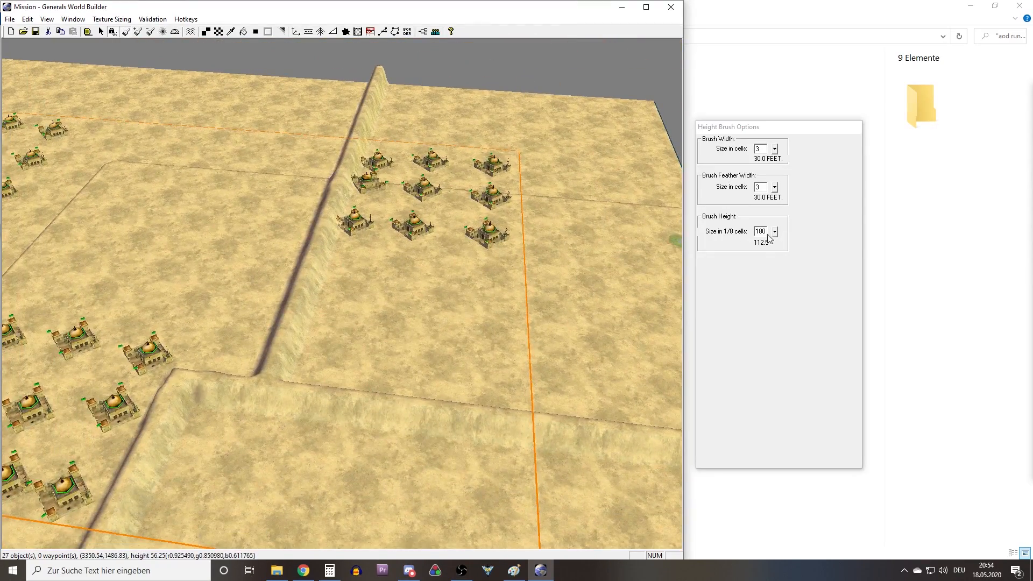
{"action": "right_click_drag", "start_coordinate": [436, 288], "coordinate": [357, 346]}
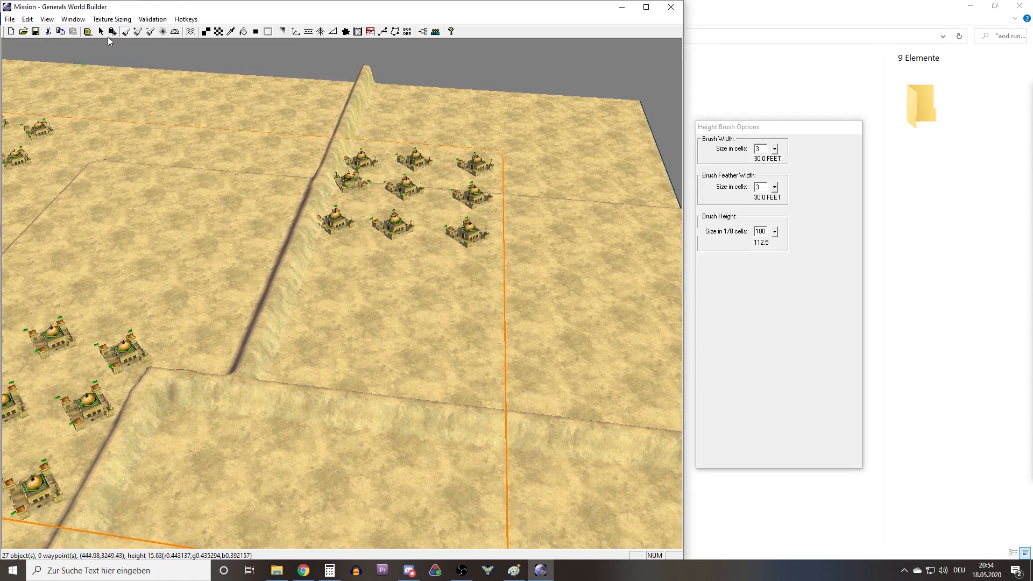
{"action": "right_click_drag", "start_coordinate": [291, 205], "coordinate": [226, 175]}
{"action": "mouse_move", "coordinate": [378, 239]}
{"action": "middle_mouse_down"}
{"action": "mouse_move", "coordinate": [419, 242]}
{"action": "mouse_move", "coordinate": [374, 248]}
{"action": "middle_mouse_up"}
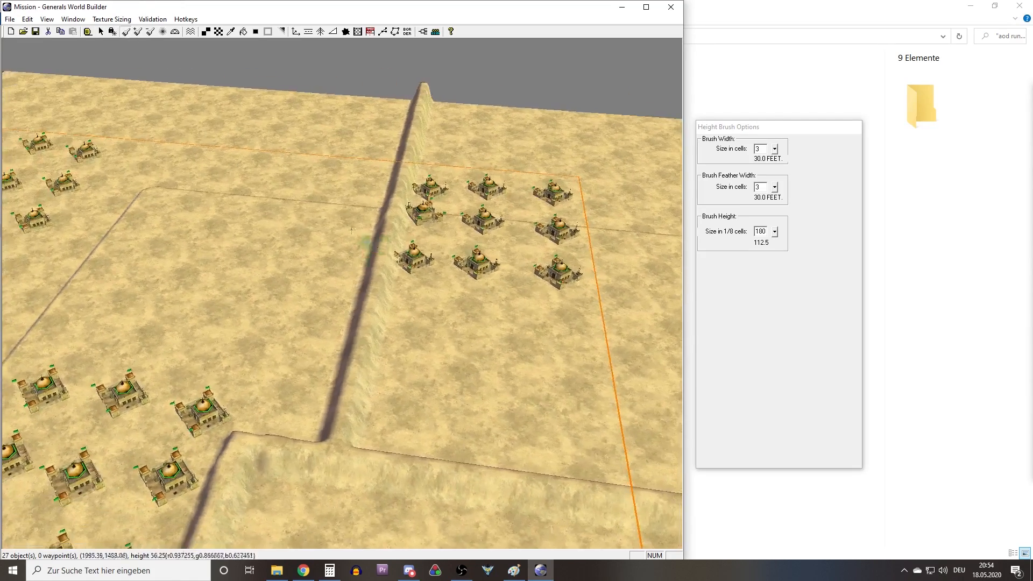
Set the brush width to 30 cells and raise the ground behind the ridges and around the far base to height 180.
{"action": "left_click", "coordinate": [769, 158]}
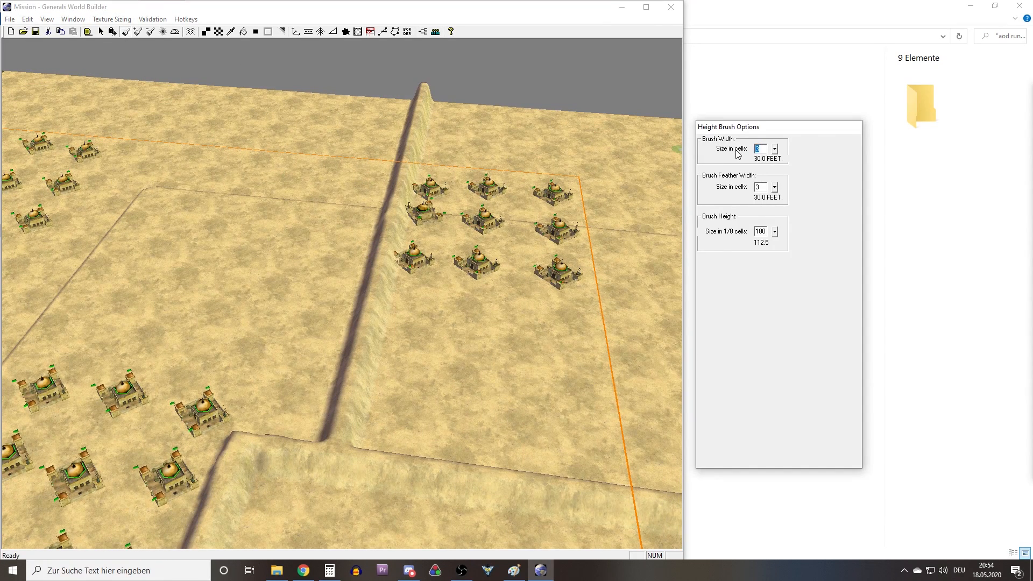
{"action": "type", "text": "0"}
{"action": "right_click_drag", "start_coordinate": [437, 239], "coordinate": [509, 224]}
{"action": "mouse_move", "coordinate": [397, 306]}
{"action": "left_mouse_down"}
{"action": "mouse_move", "coordinate": [397, 273]}
{"action": "mouse_move", "coordinate": [356, 304]}
{"action": "mouse_move", "coordinate": [346, 298]}
{"action": "mouse_move", "coordinate": [398, 110]}
{"action": "mouse_move", "coordinate": [438, 249]}
{"action": "mouse_move", "coordinate": [473, 104]}
{"action": "mouse_move", "coordinate": [546, 187]}
{"action": "mouse_move", "coordinate": [648, 151]}
{"action": "left_mouse_up"}
{"action": "mouse_move", "coordinate": [570, 242]}
{"action": "right_mouse_down"}
{"action": "mouse_move", "coordinate": [505, 141]}
{"action": "mouse_move", "coordinate": [461, 127]}
{"action": "right_mouse_up"}
{"action": "mouse_move", "coordinate": [544, 119]}
{"action": "left_mouse_down"}
{"action": "mouse_move", "coordinate": [570, 59]}
{"action": "mouse_move", "coordinate": [568, 207]}
{"action": "mouse_move", "coordinate": [512, 261]}
{"action": "mouse_move", "coordinate": [505, 107]}
{"action": "mouse_move", "coordinate": [474, 102]}
{"action": "mouse_move", "coordinate": [393, 182]}
{"action": "mouse_move", "coordinate": [357, 104]}
{"action": "mouse_move", "coordinate": [300, 258]}
{"action": "mouse_move", "coordinate": [350, 274]}
{"action": "mouse_move", "coordinate": [589, 428]}
{"action": "left_mouse_up"}
{"action": "right_click_drag", "start_coordinate": [590, 428], "coordinate": [514, 225]}
{"action": "mouse_move", "coordinate": [566, 132]}
{"action": "left_mouse_down"}
{"action": "mouse_move", "coordinate": [604, 285]}
{"action": "mouse_move", "coordinate": [582, 342]}
{"action": "mouse_move", "coordinate": [466, 327]}
{"action": "mouse_move", "coordinate": [407, 272]}
{"action": "mouse_move", "coordinate": [352, 301]}
{"action": "mouse_move", "coordinate": [323, 274]}
{"action": "mouse_move", "coordinate": [276, 296]}
{"action": "mouse_move", "coordinate": [242, 285]}
{"action": "left_mouse_up"}
{"action": "right_click_drag", "start_coordinate": [371, 250], "coordinate": [246, 239]}
{"action": "middle_click_drag", "start_coordinate": [428, 250], "coordinate": [415, 248]}
{"action": "mouse_move", "coordinate": [427, 301]}
{"action": "left_mouse_down"}
{"action": "mouse_move", "coordinate": [401, 348]}
{"action": "mouse_move", "coordinate": [415, 297]}
{"action": "mouse_move", "coordinate": [413, 228]}
{"action": "mouse_move", "coordinate": [392, 293]}
{"action": "mouse_move", "coordinate": [404, 207]}
{"action": "mouse_move", "coordinate": [533, 173]}
{"action": "mouse_move", "coordinate": [452, 96]}
{"action": "mouse_move", "coordinate": [456, 178]}
{"action": "left_mouse_up"}
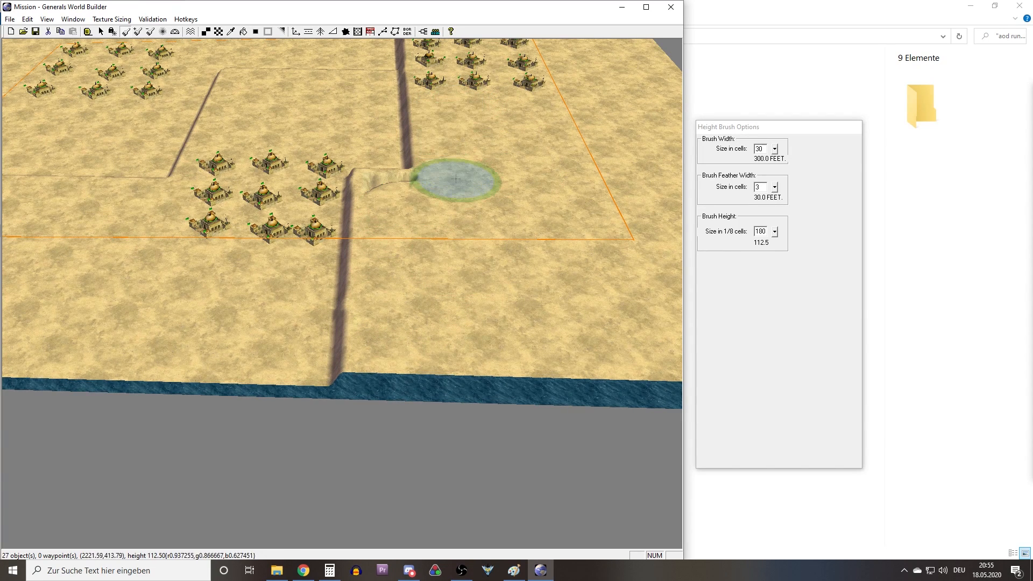
{"action": "right_click_drag", "start_coordinate": [456, 178], "coordinate": [457, 167]}
Fill the remaining dip beside the ridge corner up to height 180 and check the plateau out to the map's edge.
{"action": "middle_click_drag", "start_coordinate": [429, 337], "coordinate": [367, 378]}
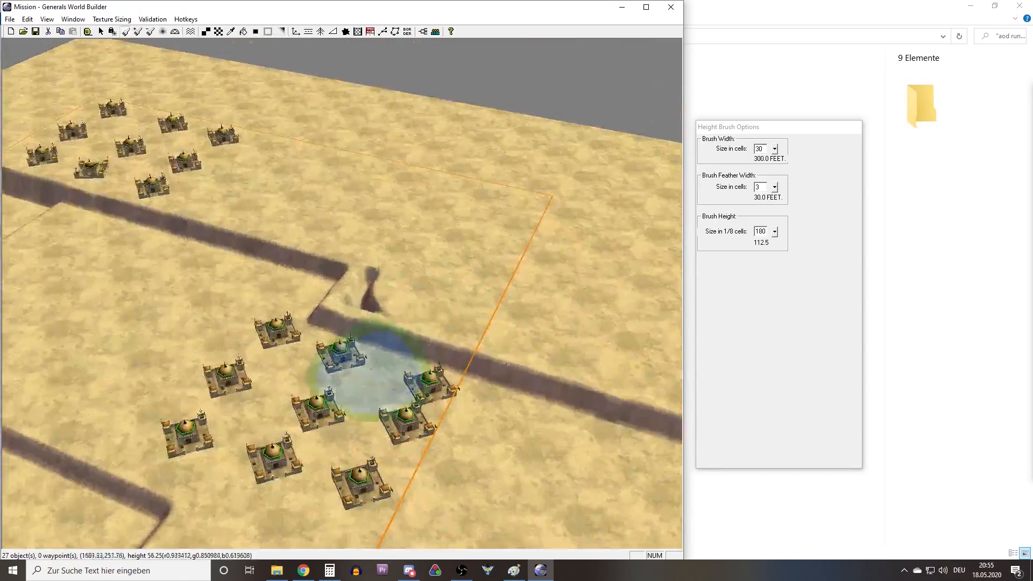
{"action": "left_click_drag", "start_coordinate": [410, 294], "coordinate": [407, 290]}
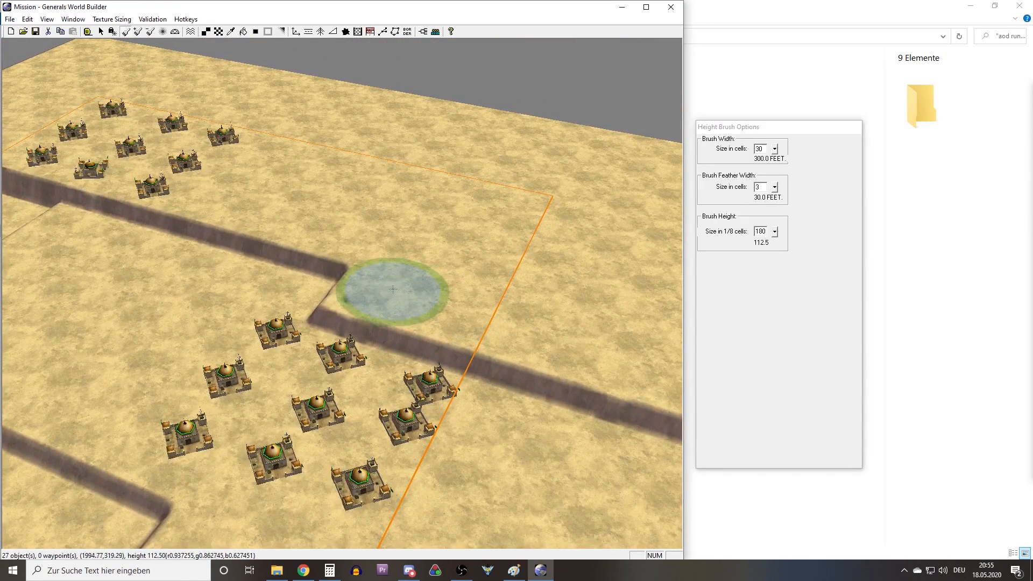
{"action": "middle_click_drag", "start_coordinate": [371, 225], "coordinate": [385, 246]}
{"action": "right_click_drag", "start_coordinate": [385, 246], "coordinate": [386, 219]}
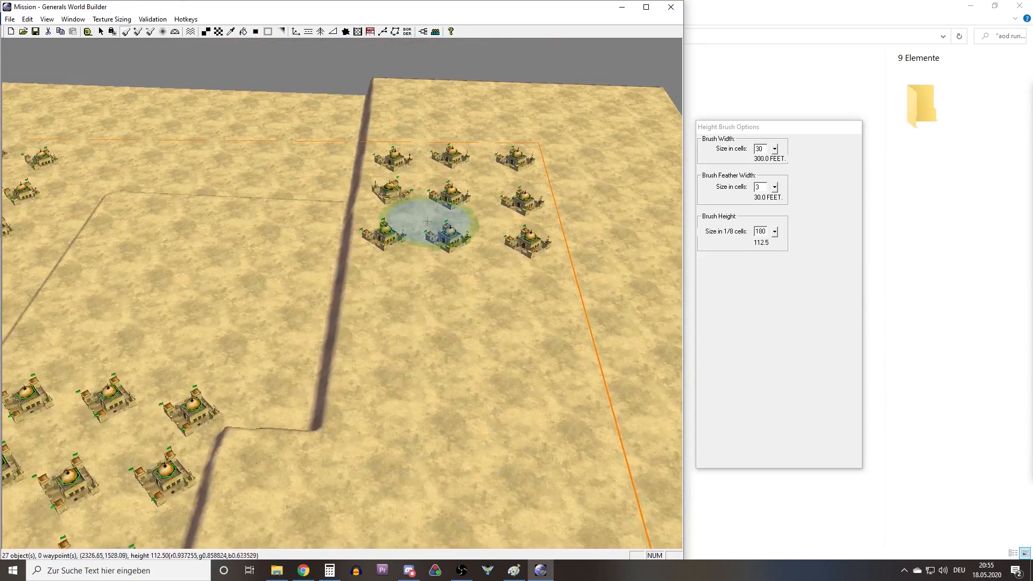
{"action": "mouse_move", "coordinate": [427, 221]}
{"action": "middle_mouse_down"}
{"action": "mouse_move", "coordinate": [505, 228]}
{"action": "mouse_move", "coordinate": [388, 260]}
{"action": "middle_mouse_up"}
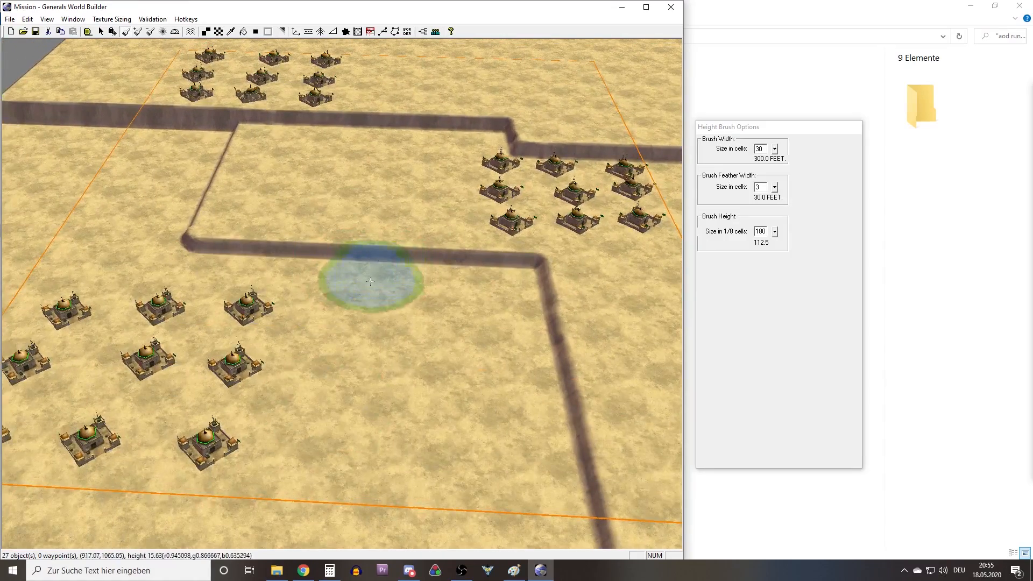
{"action": "mouse_move", "coordinate": [371, 282]}
{"action": "right_mouse_down"}
{"action": "mouse_move", "coordinate": [343, 284]}
{"action": "mouse_move", "coordinate": [405, 298]}
{"action": "right_mouse_up"}
{"action": "right_click_drag", "start_coordinate": [309, 251], "coordinate": [475, 213]}
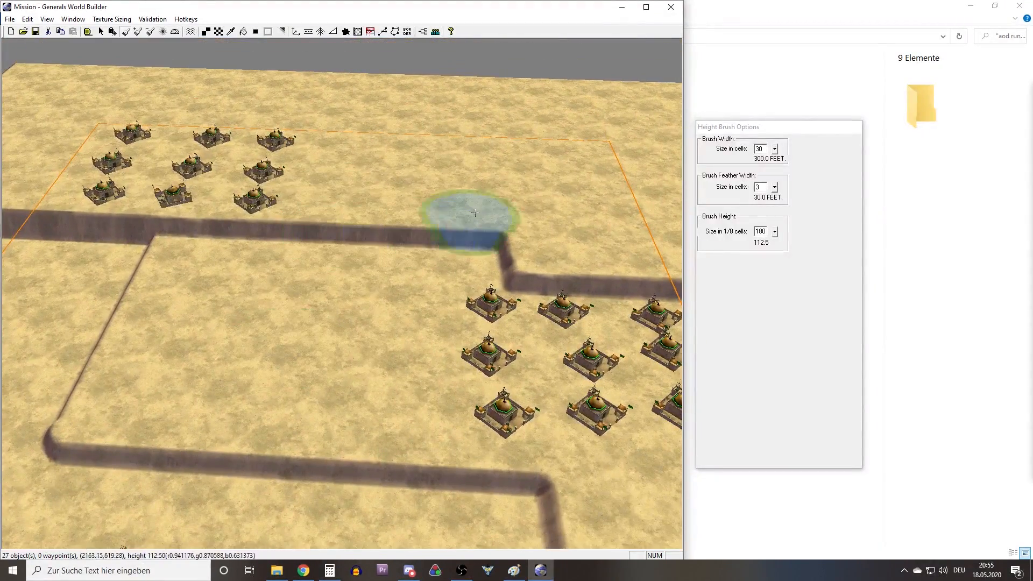
Compare the ridges and plateaus around the three bases with the map draft in Paint.
{"action": "mouse_move", "coordinate": [466, 264]}
{"action": "right_mouse_down"}
{"action": "mouse_move", "coordinate": [346, 208]}
{"action": "mouse_move", "coordinate": [357, 242]}
{"action": "mouse_move", "coordinate": [289, 242]}
{"action": "mouse_move", "coordinate": [344, 272]}
{"action": "mouse_move", "coordinate": [318, 299]}
{"action": "mouse_move", "coordinate": [392, 299]}
{"action": "mouse_move", "coordinate": [484, 387]}
{"action": "mouse_move", "coordinate": [420, 294]}
{"action": "mouse_move", "coordinate": [300, 253]}
{"action": "mouse_move", "coordinate": [369, 249]}
{"action": "right_mouse_up"}
{"action": "mouse_move", "coordinate": [437, 304]}
{"action": "right_mouse_down"}
{"action": "mouse_move", "coordinate": [385, 299]}
{"action": "mouse_move", "coordinate": [565, 325]}
{"action": "mouse_move", "coordinate": [373, 289]}
{"action": "right_mouse_up"}
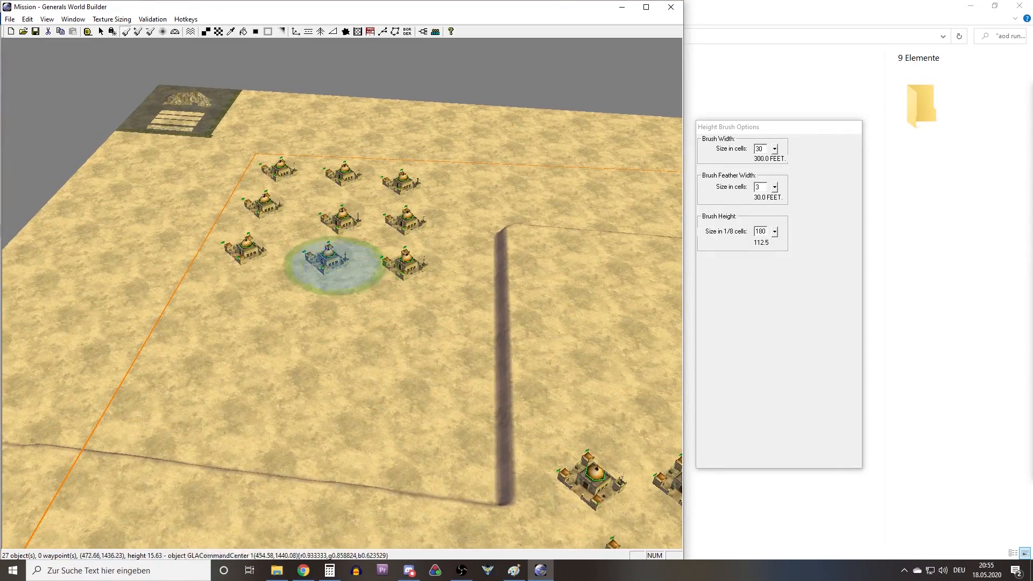
{"action": "mouse_move", "coordinate": [0, 301]}
{"action": "left_mouse_down"}
{"action": "mouse_move", "coordinate": [335, 274]}
{"action": "mouse_move", "coordinate": [414, 86]}
{"action": "left_mouse_up"}
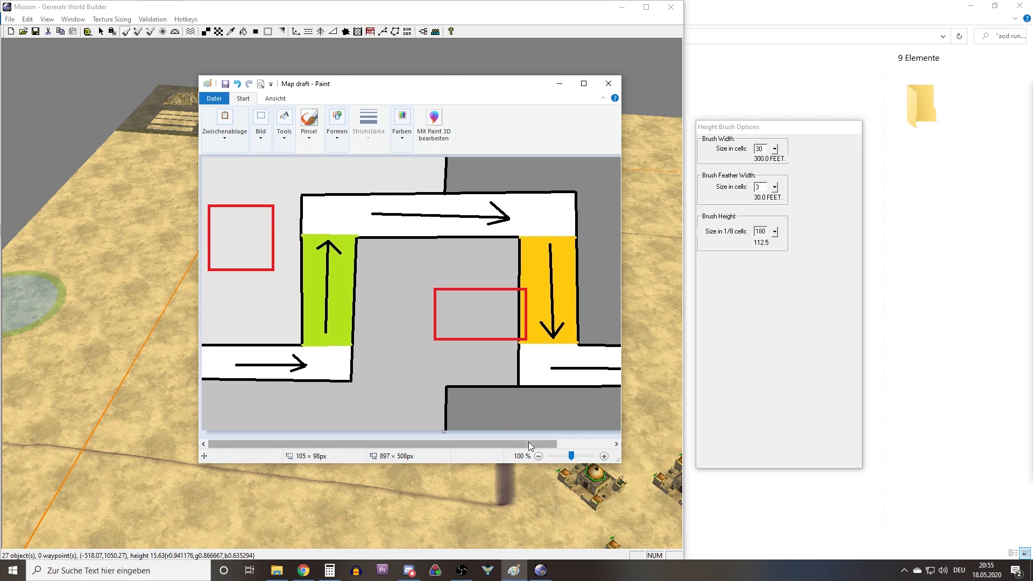
{"action": "left_click_drag", "start_coordinate": [528, 442], "coordinate": [582, 442]}
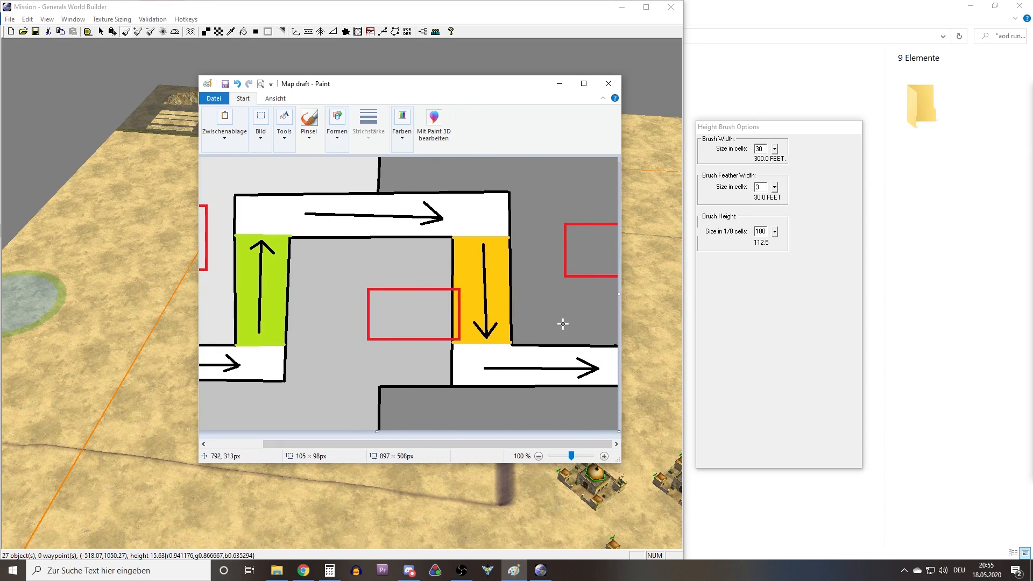
{"action": "left_click", "coordinate": [559, 84]}
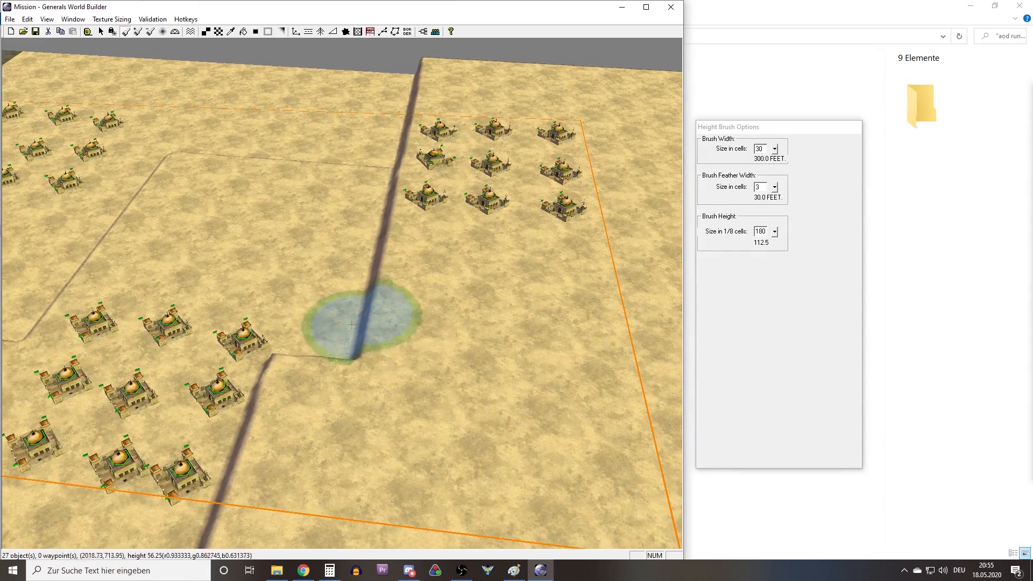
{"action": "right_click_drag", "start_coordinate": [316, 336], "coordinate": [333, 318]}
{"action": "middle_click_drag", "start_coordinate": [362, 318], "coordinate": [241, 380]}
{"action": "mouse_move", "coordinate": [388, 255]}
{"action": "middle_mouse_down"}
{"action": "mouse_move", "coordinate": [357, 235]}
{"action": "mouse_move", "coordinate": [346, 296]}
{"action": "mouse_move", "coordinate": [195, 300]}
{"action": "mouse_move", "coordinate": [346, 276]}
{"action": "middle_mouse_up"}
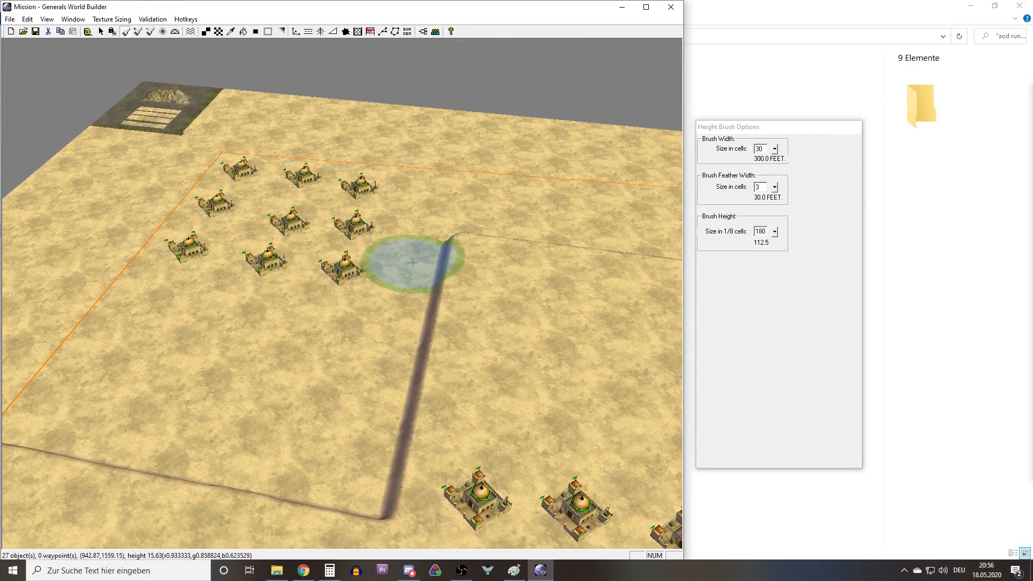
Set the height brush to a width of 3 cells and a height of 90, with angle locking on.
{"action": "left_click", "coordinate": [764, 228]}
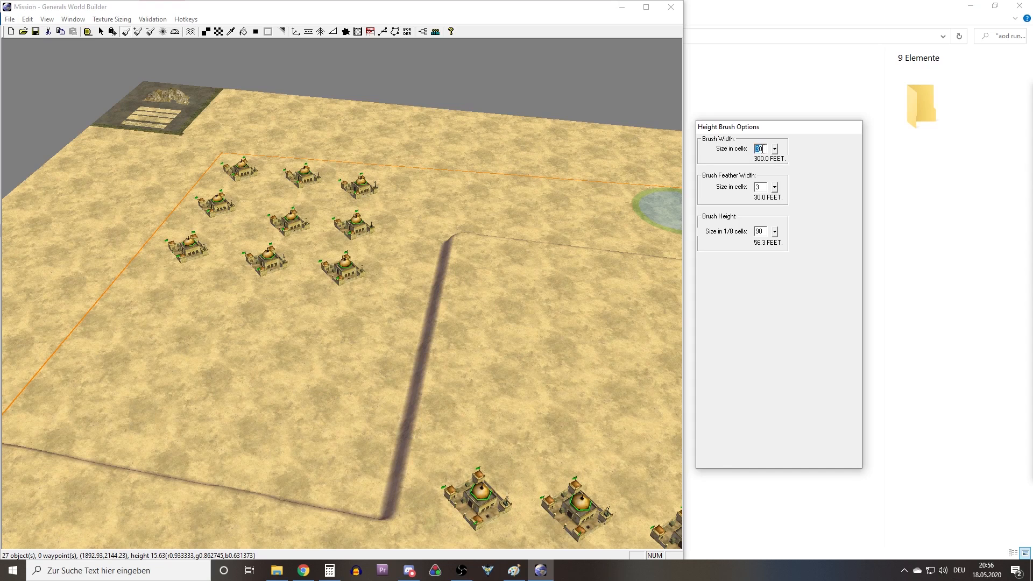
{"action": "type", "text": "3"}
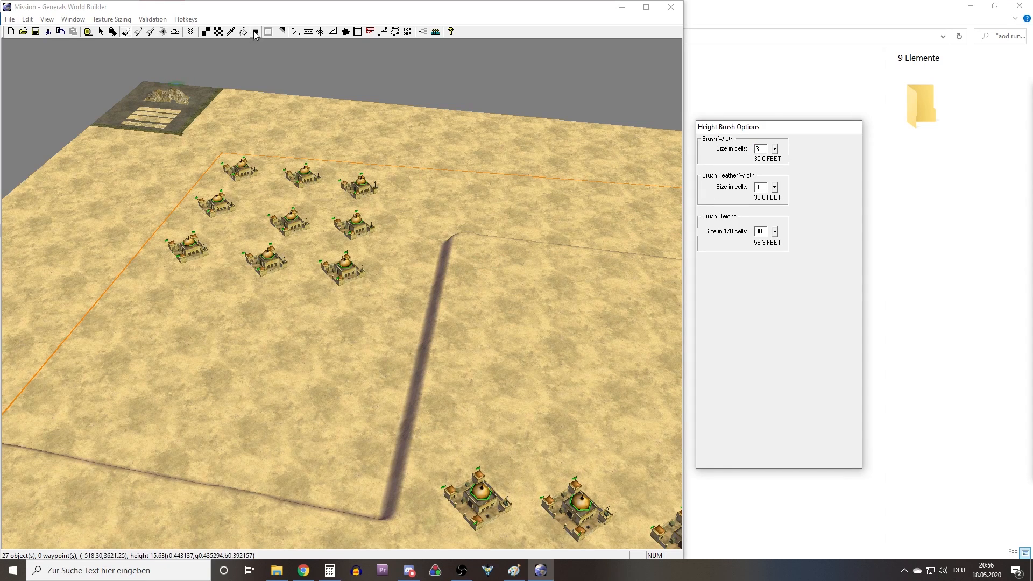
{"action": "left_click", "coordinate": [112, 32]}
Examine the ridge corners and plateau edges around the three bases from several sides.
{"action": "right_click_drag", "start_coordinate": [341, 377], "coordinate": [385, 297]}
{"action": "middle_click_drag", "start_coordinate": [387, 294], "coordinate": [368, 316]}
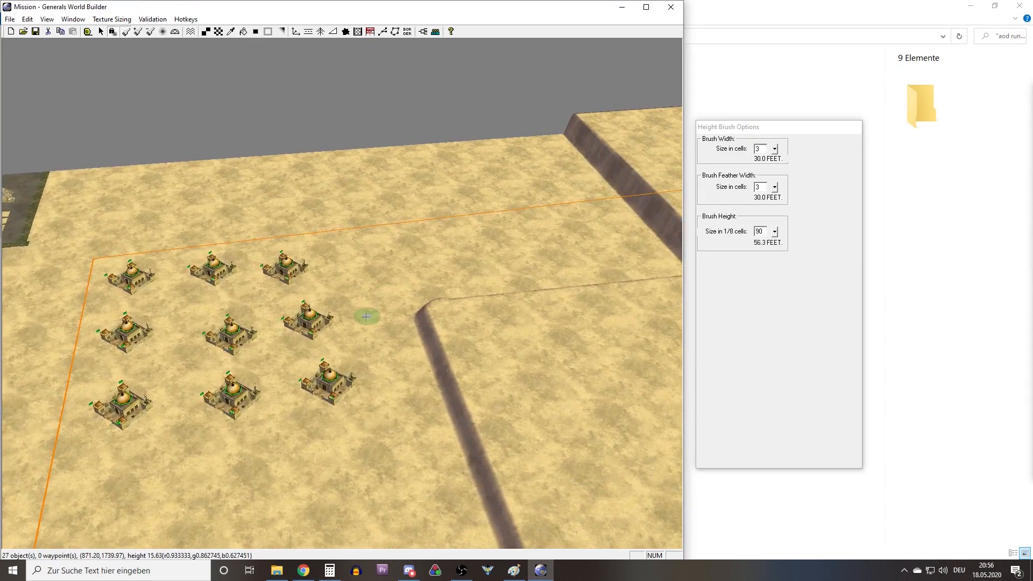
{"action": "right_click_drag", "start_coordinate": [368, 316], "coordinate": [389, 366]}
{"action": "middle_click_drag", "start_coordinate": [380, 331], "coordinate": [296, 300]}
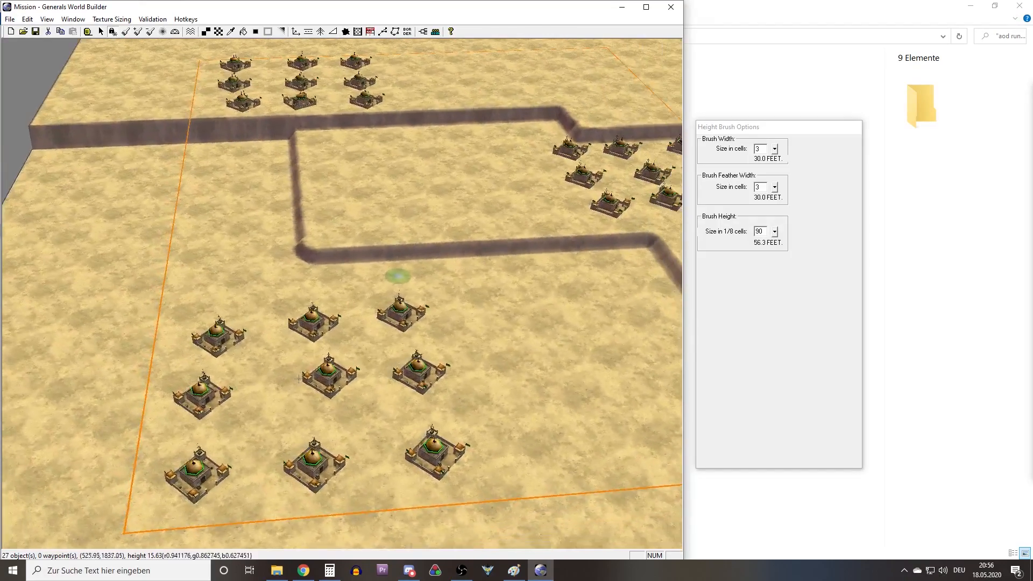
{"action": "right_click_drag", "start_coordinate": [297, 300], "coordinate": [340, 269]}
{"action": "middle_click_drag", "start_coordinate": [340, 269], "coordinate": [297, 278]}
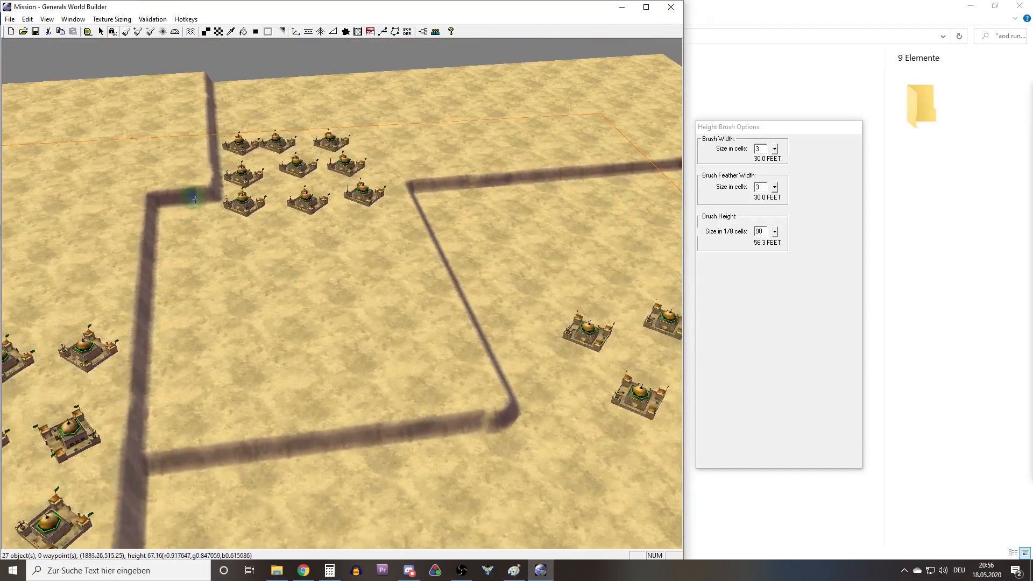
{"action": "right_click_drag", "start_coordinate": [192, 199], "coordinate": [204, 203]}
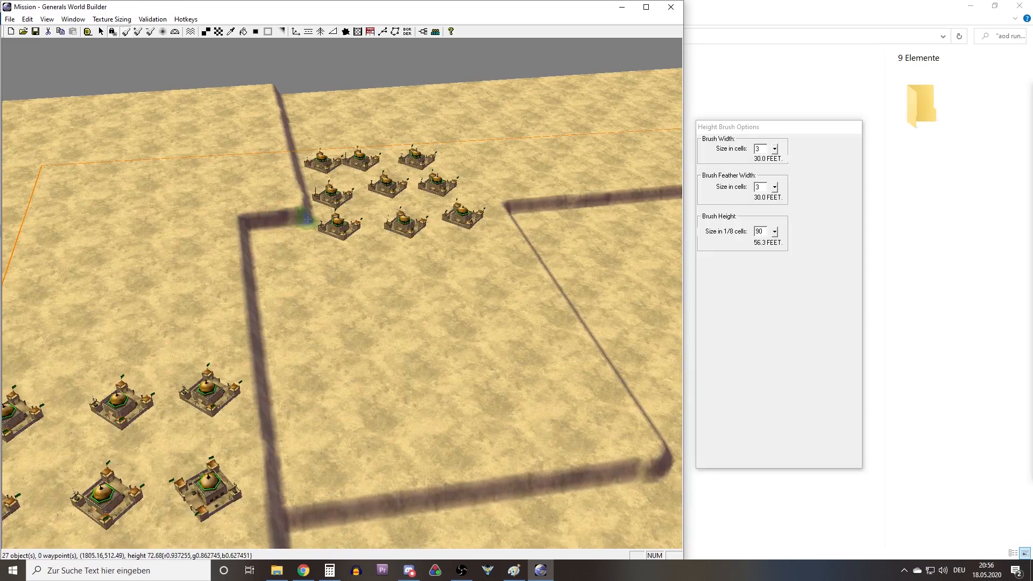
{"action": "mouse_move", "coordinate": [267, 230]}
{"action": "middle_mouse_down"}
{"action": "mouse_move", "coordinate": [249, 245]}
{"action": "mouse_move", "coordinate": [311, 288]}
{"action": "mouse_move", "coordinate": [380, 295]}
{"action": "mouse_move", "coordinate": [302, 318]}
{"action": "mouse_move", "coordinate": [389, 263]}
{"action": "mouse_move", "coordinate": [387, 272]}
{"action": "middle_mouse_up"}
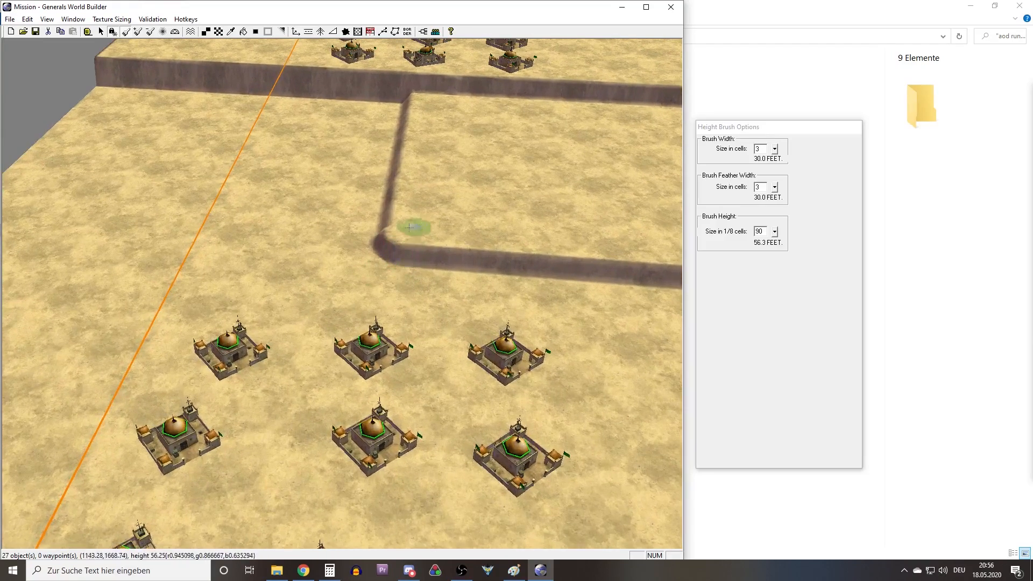
Raise a height-90 outline from the plateau corner toward the lowland base, along its edge and back to the ridge.
{"action": "left_click_drag", "start_coordinate": [397, 233], "coordinate": [382, 305]}
{"action": "mouse_move", "coordinate": [381, 305]}
{"action": "middle_mouse_down"}
{"action": "mouse_move", "coordinate": [328, 242]}
{"action": "mouse_move", "coordinate": [354, 244]}
{"action": "middle_mouse_up"}
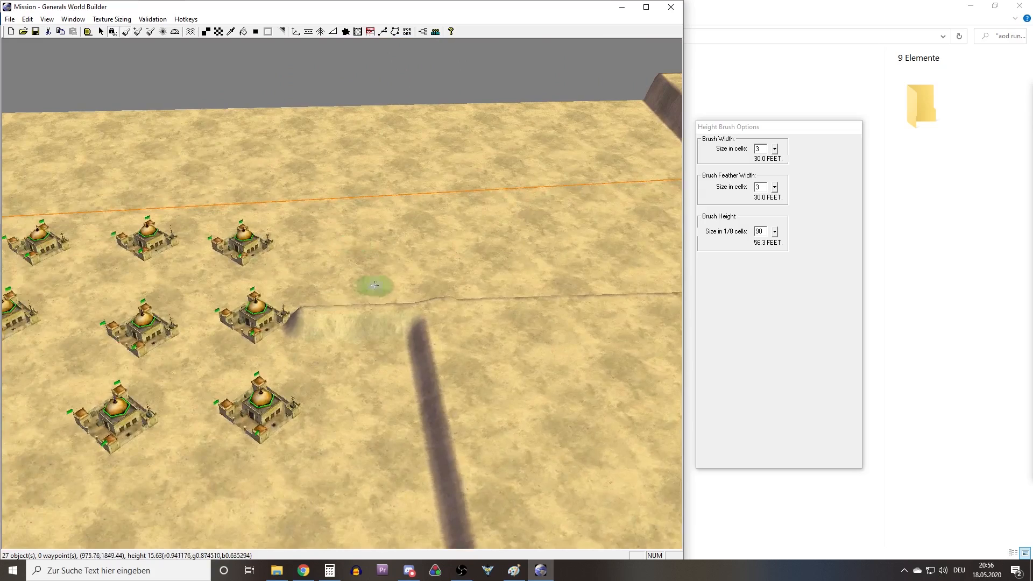
{"action": "right_click_drag", "start_coordinate": [374, 285], "coordinate": [368, 326]}
{"action": "mouse_move", "coordinate": [302, 270]}
{"action": "left_mouse_down"}
{"action": "mouse_move", "coordinate": [300, 415]}
{"action": "mouse_move", "coordinate": [308, 352]}
{"action": "left_mouse_up"}
{"action": "right_click_drag", "start_coordinate": [308, 352], "coordinate": [316, 288]}
{"action": "mouse_move", "coordinate": [329, 272]}
{"action": "left_mouse_down"}
{"action": "mouse_move", "coordinate": [333, 295]}
{"action": "mouse_move", "coordinate": [335, 249]}
{"action": "mouse_move", "coordinate": [350, 353]}
{"action": "mouse_move", "coordinate": [465, 356]}
{"action": "left_mouse_up"}
{"action": "mouse_move", "coordinate": [315, 362]}
{"action": "middle_mouse_down"}
{"action": "mouse_move", "coordinate": [382, 354]}
{"action": "mouse_move", "coordinate": [430, 323]}
{"action": "mouse_move", "coordinate": [361, 301]}
{"action": "mouse_move", "coordinate": [377, 328]}
{"action": "mouse_move", "coordinate": [409, 341]}
{"action": "mouse_move", "coordinate": [394, 348]}
{"action": "middle_mouse_up"}
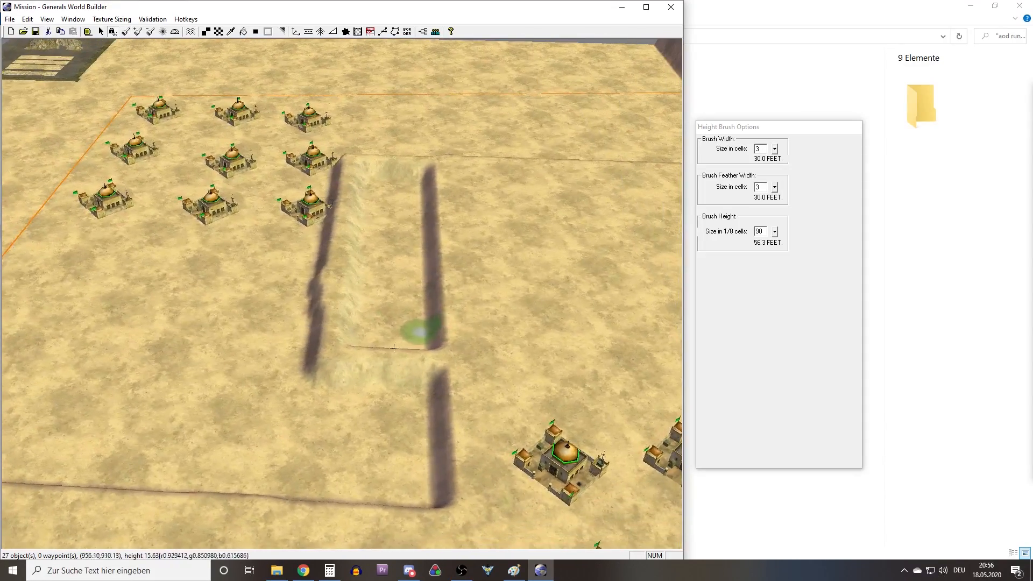
Set the brush width to 5 cells and fill the pit between the new outline and the old ridge.
{"action": "left_click", "coordinate": [765, 151]}
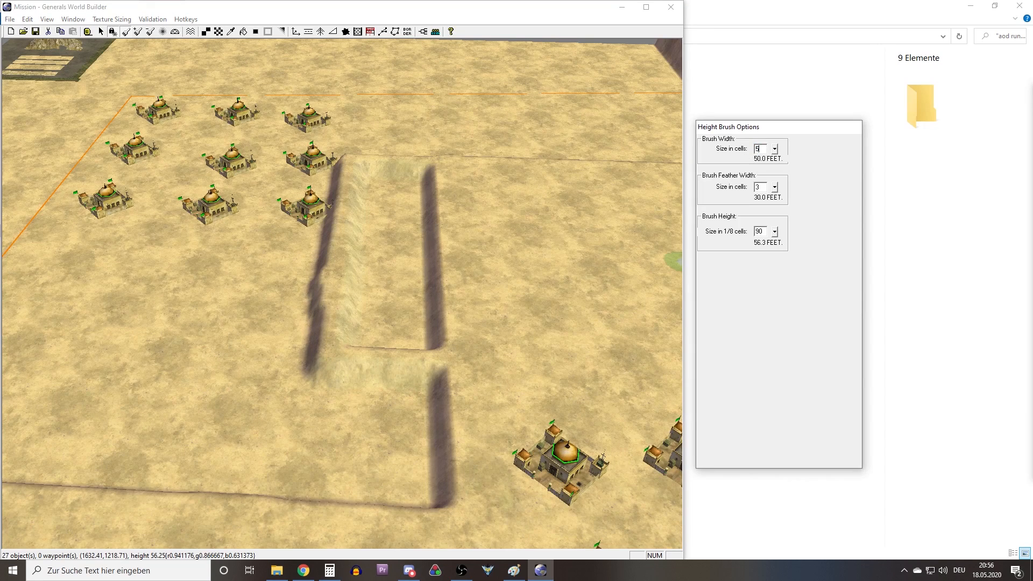
{"action": "left_click", "coordinate": [126, 32]}
{"action": "mouse_move", "coordinate": [394, 324]}
{"action": "left_mouse_down"}
{"action": "mouse_move", "coordinate": [425, 339]}
{"action": "mouse_move", "coordinate": [386, 354]}
{"action": "mouse_move", "coordinate": [339, 306]}
{"action": "mouse_move", "coordinate": [362, 200]}
{"action": "mouse_move", "coordinate": [362, 327]}
{"action": "mouse_move", "coordinate": [401, 273]}
{"action": "mouse_move", "coordinate": [417, 289]}
{"action": "mouse_move", "coordinate": [392, 241]}
{"action": "left_mouse_up"}
{"action": "right_click_drag", "start_coordinate": [371, 264], "coordinate": [352, 335]}
{"action": "mouse_move", "coordinate": [352, 335]}
{"action": "left_mouse_down"}
{"action": "mouse_move", "coordinate": [380, 230]}
{"action": "mouse_move", "coordinate": [424, 231]}
{"action": "mouse_move", "coordinate": [348, 216]}
{"action": "mouse_move", "coordinate": [392, 223]}
{"action": "mouse_move", "coordinate": [409, 242]}
{"action": "left_mouse_up"}
{"action": "mouse_move", "coordinate": [383, 409]}
{"action": "right_mouse_down"}
{"action": "mouse_move", "coordinate": [376, 306]}
{"action": "mouse_move", "coordinate": [431, 264]}
{"action": "right_mouse_up"}
{"action": "middle_click_drag", "start_coordinate": [358, 311], "coordinate": [294, 353]}
{"action": "right_click_drag", "start_coordinate": [287, 346], "coordinate": [387, 212]}
Set the brush height to 180 and turn on angle locking for the stepped ridge beside the middle base.
{"action": "middle_click_drag", "start_coordinate": [387, 212], "coordinate": [314, 275]}
{"action": "right_click_drag", "start_coordinate": [314, 275], "coordinate": [368, 251]}
{"action": "middle_click_drag", "start_coordinate": [367, 251], "coordinate": [354, 245]}
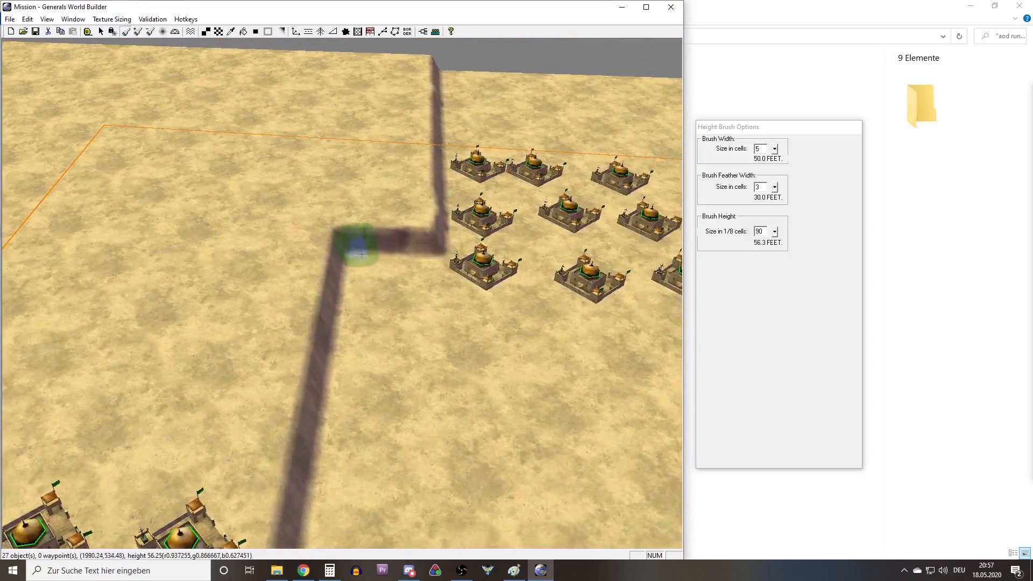
{"action": "left_click", "coordinate": [759, 235]}
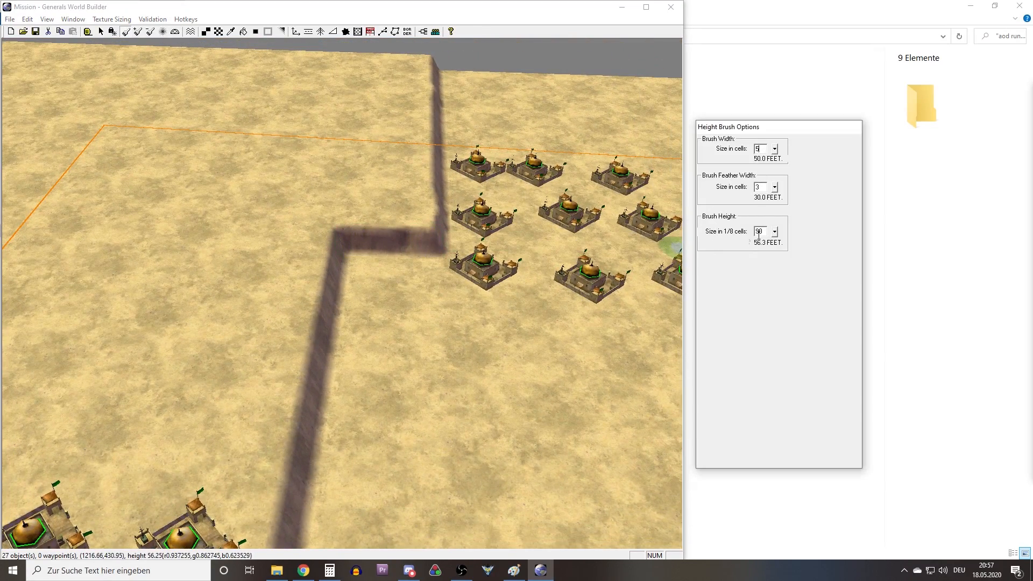
{"action": "type", "text": "80"}
{"action": "middle_click_drag", "start_coordinate": [536, 237], "coordinate": [369, 221]}
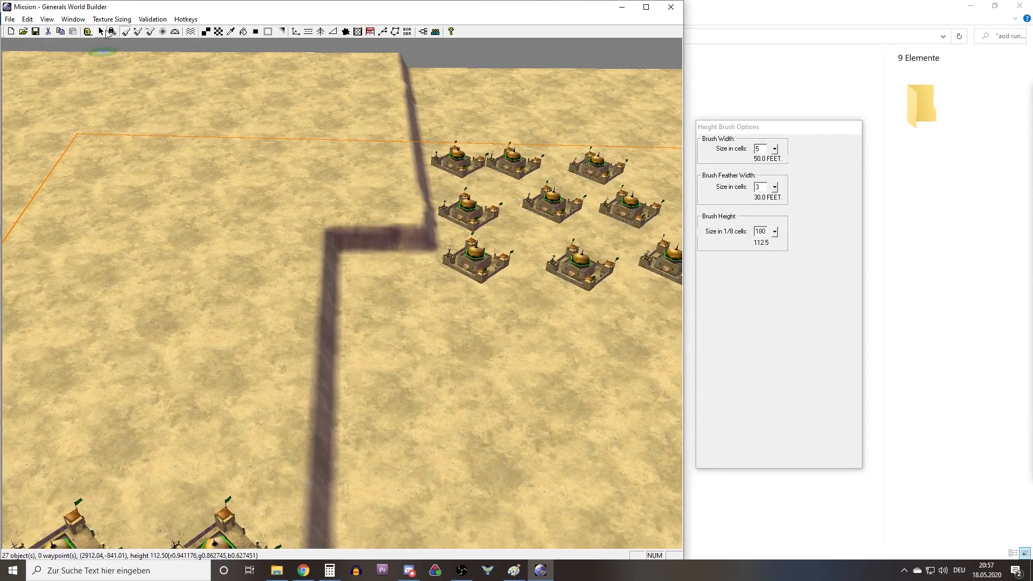
{"action": "right_click_drag", "start_coordinate": [390, 221], "coordinate": [328, 182]}
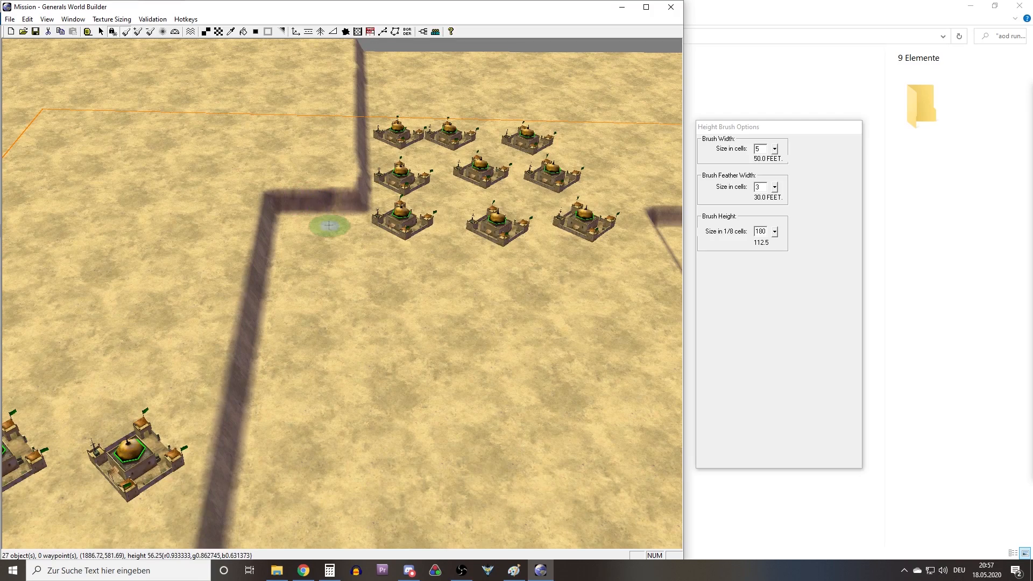
{"action": "right_click_drag", "start_coordinate": [340, 238], "coordinate": [300, 208]}
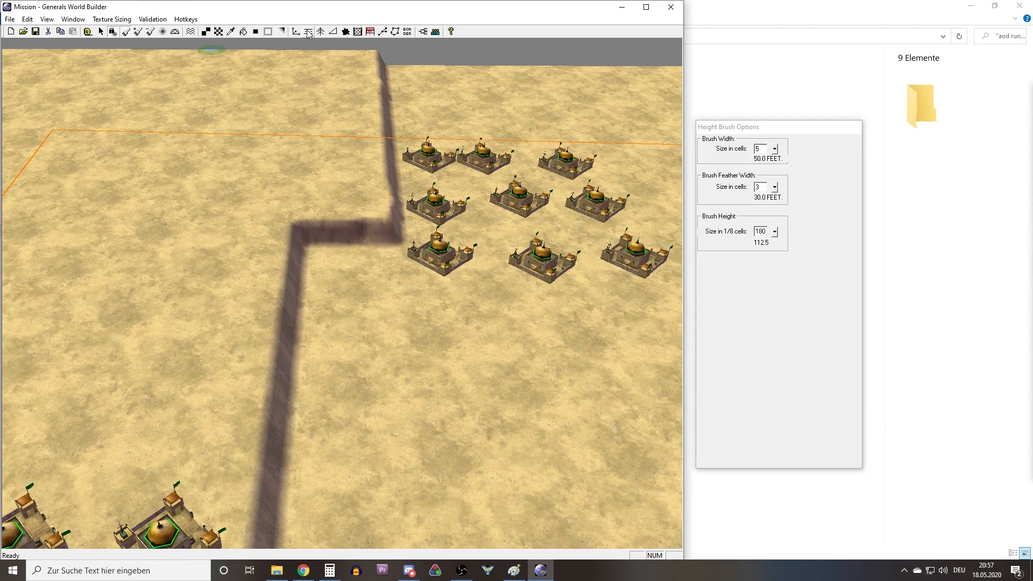
Draw a ramp of width 90 with the Ramp tool from the upper plateau's ledge down to the middle plateau.
{"action": "left_click", "coordinate": [332, 32]}
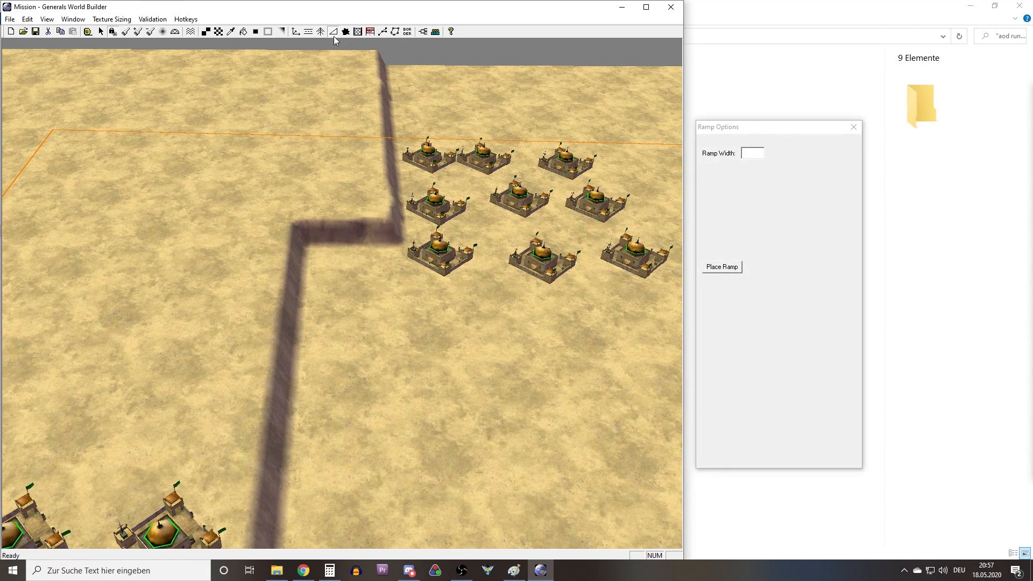
{"action": "left_click", "coordinate": [756, 153]}
{"action": "type", "text": "90"}
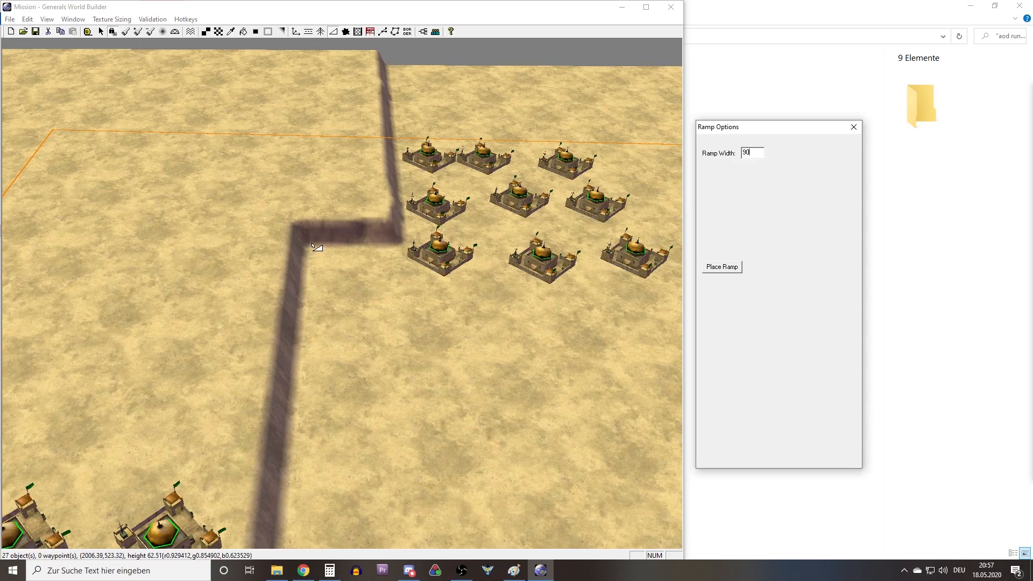
{"action": "left_click_drag", "start_coordinate": [332, 207], "coordinate": [336, 280]}
{"action": "left_click_drag", "start_coordinate": [360, 214], "coordinate": [350, 413]}
{"action": "scroll", "coordinate": [341, 257], "scroll_direction": "up", "scroll_amount": 1}
{"action": "scroll", "coordinate": [341, 257], "scroll_direction": "up", "scroll_amount": 3}
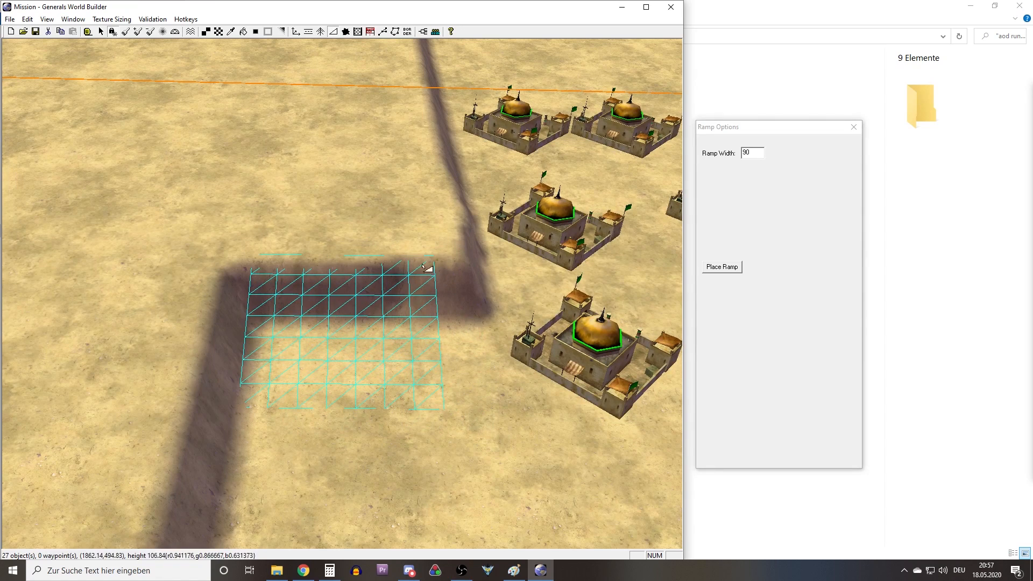
Set the ramp width to 110 and redraw the ramp down from the ledge.
{"action": "left_click_drag", "start_coordinate": [757, 155], "coordinate": [724, 155]}
{"action": "type", "text": "1110"}
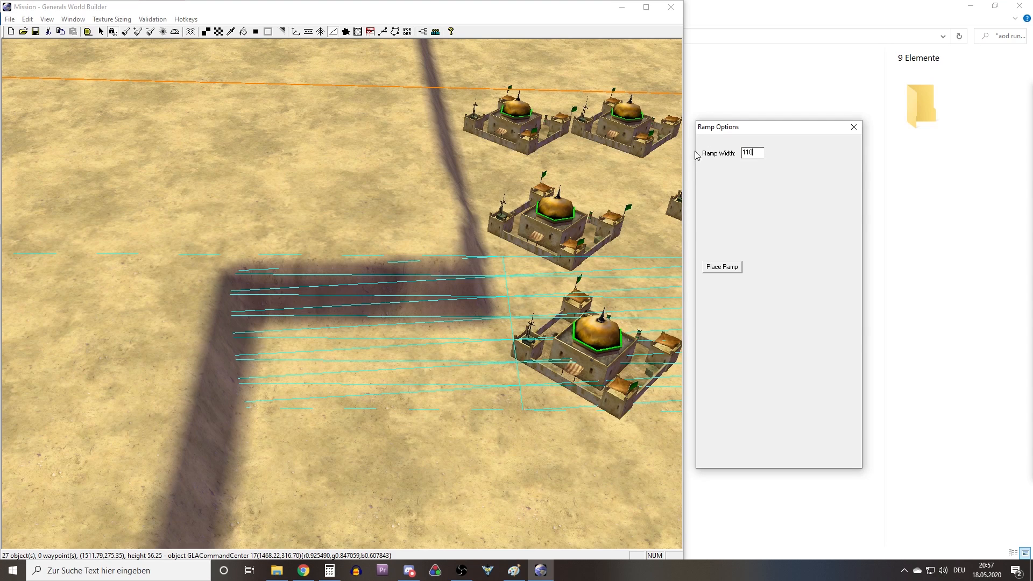
{"action": "left_click_drag", "start_coordinate": [365, 244], "coordinate": [361, 462]}
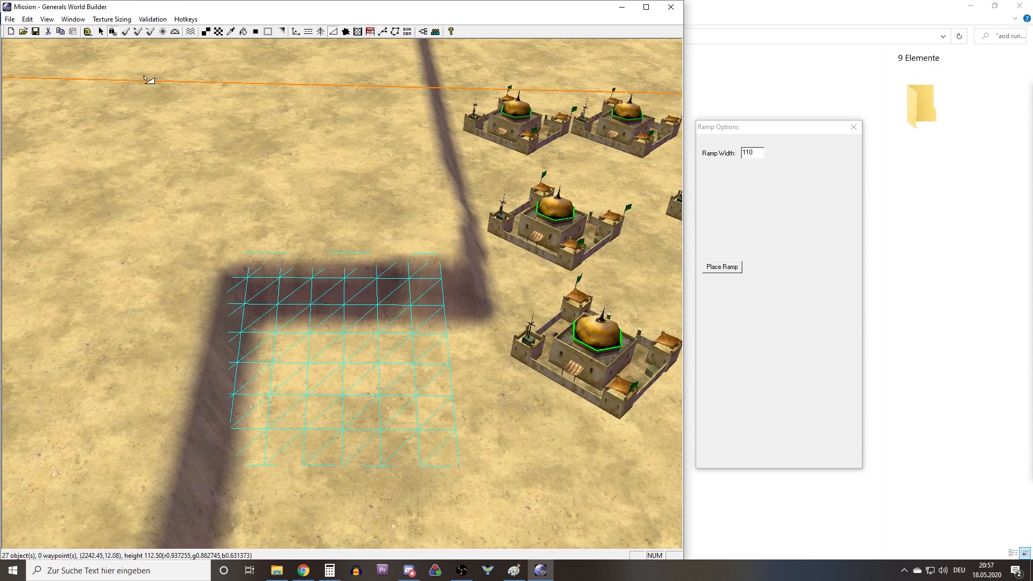
Try out different positions and lengths for the ramp leading down from the ledge beside the middle base.
{"action": "left_click_drag", "start_coordinate": [396, 233], "coordinate": [383, 438]}
{"action": "left_click_drag", "start_coordinate": [336, 237], "coordinate": [355, 390]}
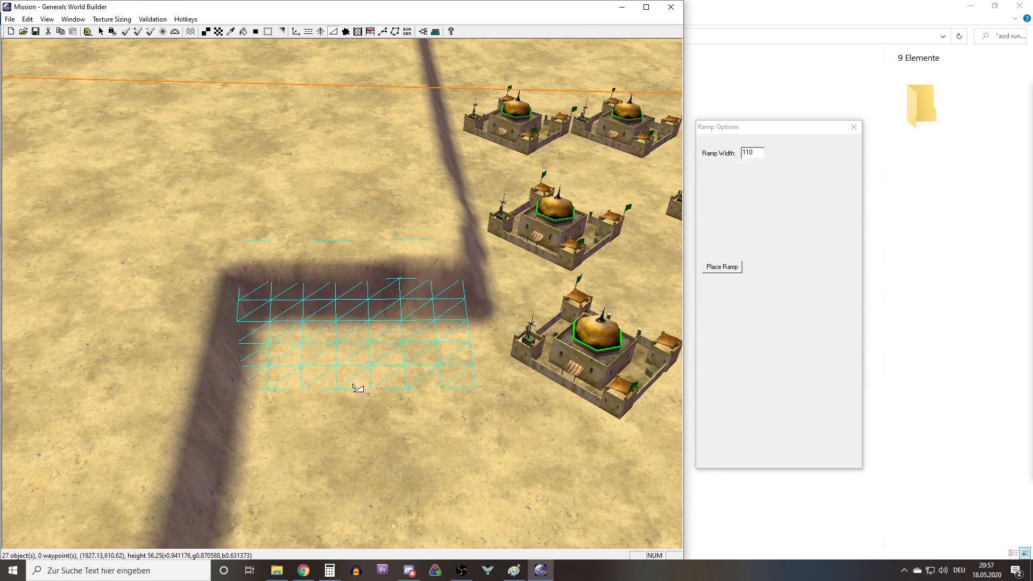
{"action": "left_click_drag", "start_coordinate": [355, 249], "coordinate": [358, 519]}
{"action": "scroll", "coordinate": [402, 388], "scroll_direction": "down", "scroll_amount": 4}
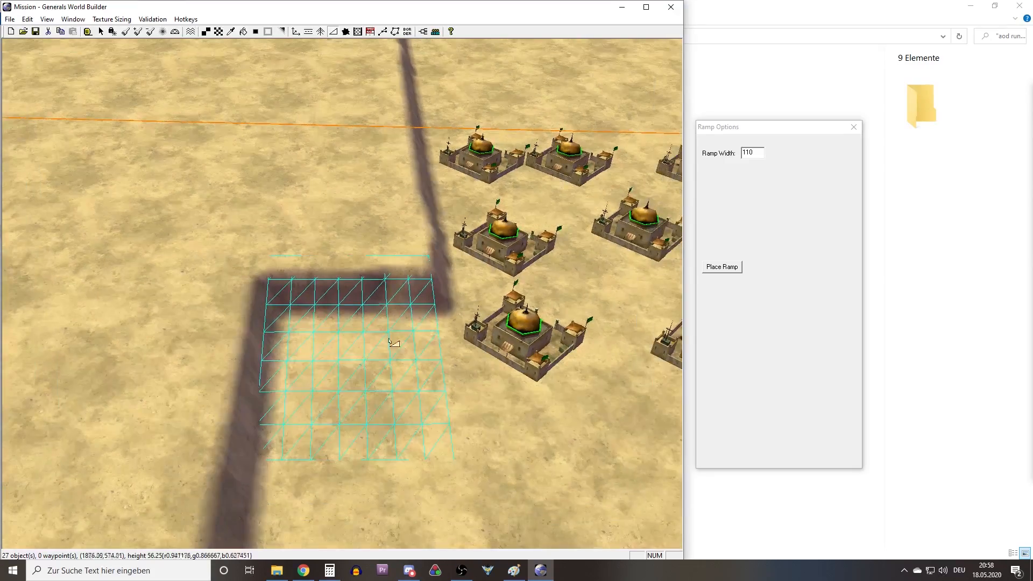
{"action": "right_click_drag", "start_coordinate": [396, 371], "coordinate": [371, 506]}
{"action": "scroll", "coordinate": [376, 448], "scroll_direction": "down", "scroll_amount": 5}
{"action": "right_click_drag", "start_coordinate": [324, 295], "coordinate": [351, 348]}
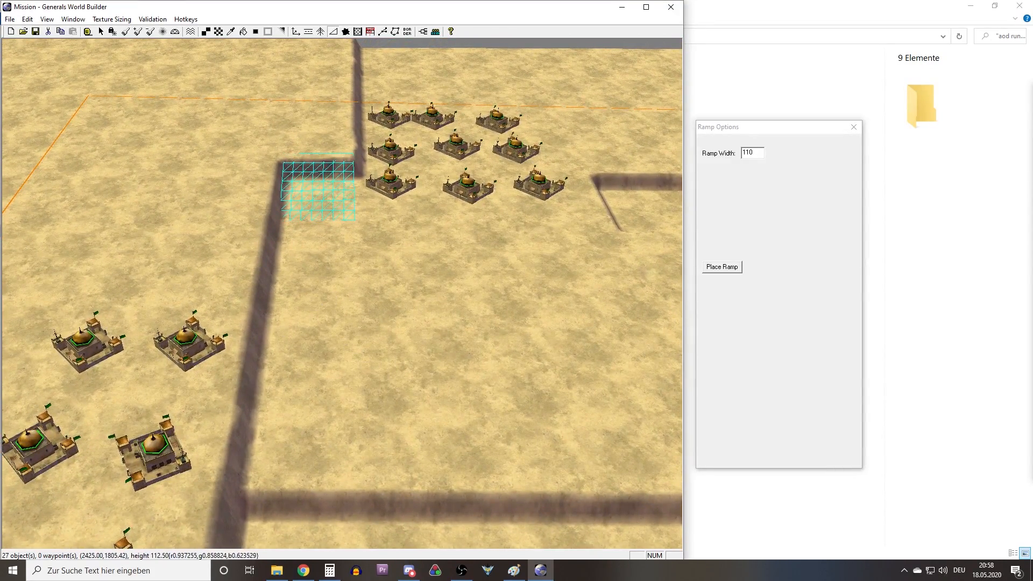
Following the orange slope in the Paint draft, draw a longer ramp from the ledge along the ridge and place it.
{"action": "key", "text": "alt+Tab"}
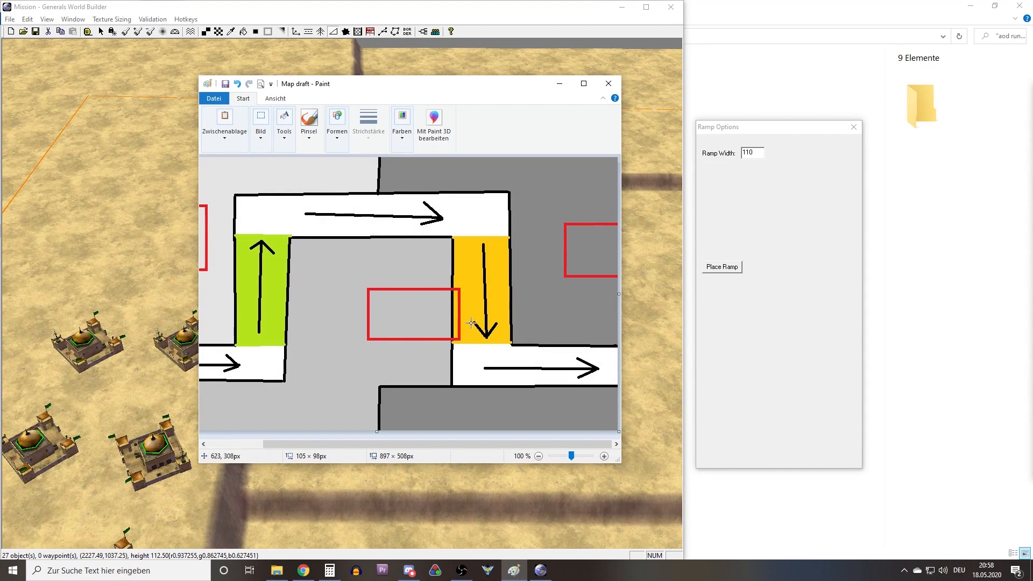
{"action": "left_click", "coordinate": [559, 83]}
{"action": "middle_click_drag", "start_coordinate": [382, 163], "coordinate": [481, 245]}
{"action": "right_click_drag", "start_coordinate": [449, 242], "coordinate": [413, 232]}
{"action": "scroll", "coordinate": [415, 237], "scroll_direction": "down", "scroll_amount": 3}
{"action": "middle_click_drag", "start_coordinate": [417, 245], "coordinate": [279, 324]}
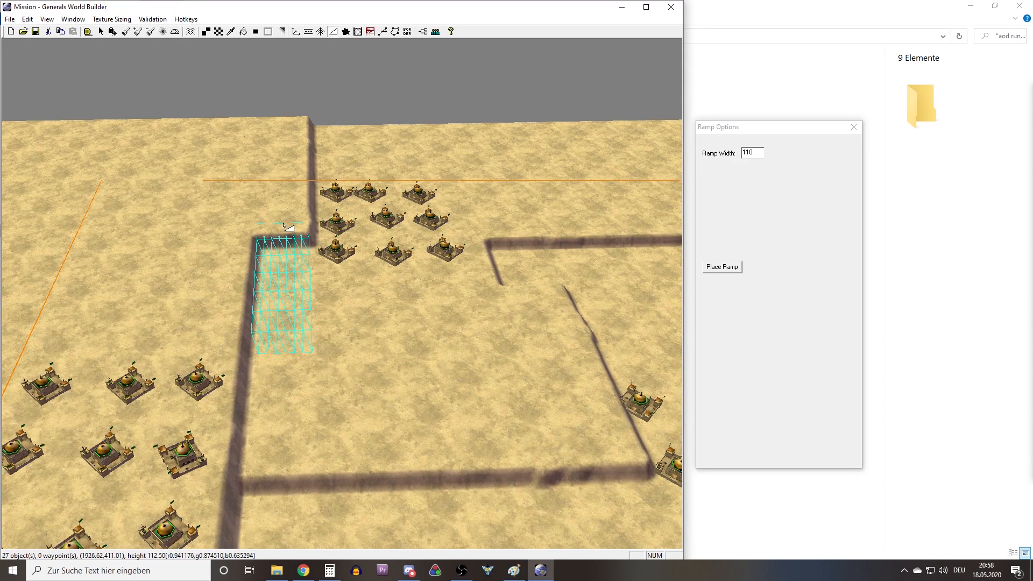
{"action": "left_click_drag", "start_coordinate": [284, 226], "coordinate": [284, 227]}
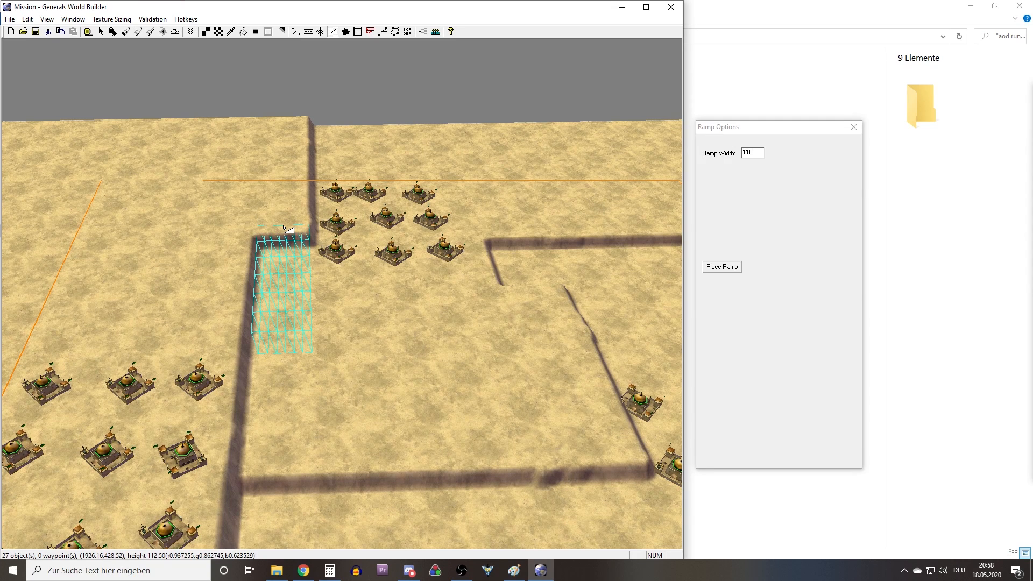
{"action": "left_click", "coordinate": [704, 267]}
Draw a long ramp of width 110 from the low ground through the ledge gap up onto the middle plateau and place it.
{"action": "middle_click_drag", "start_coordinate": [335, 213], "coordinate": [423, 333]}
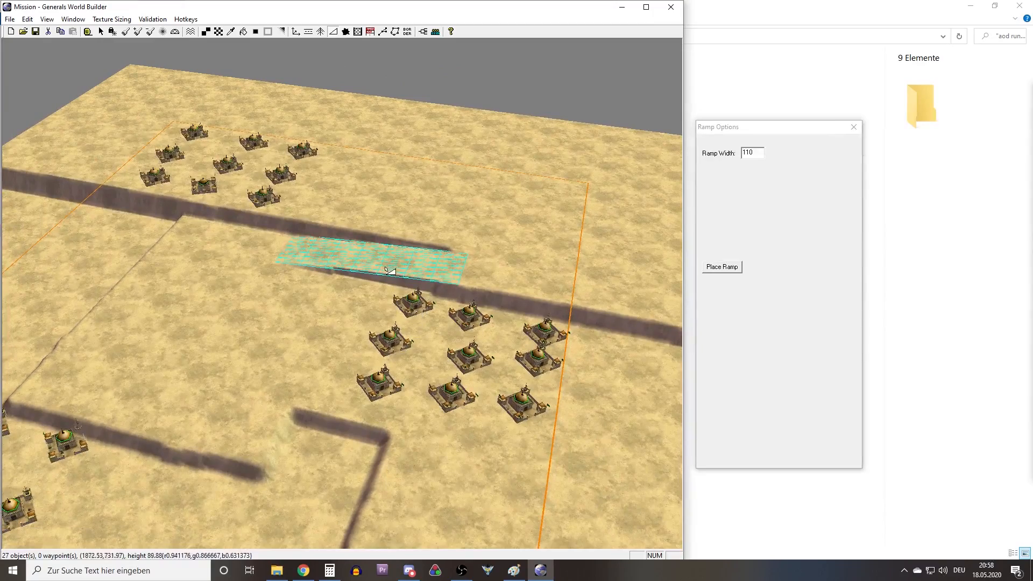
{"action": "middle_click_drag", "start_coordinate": [299, 272], "coordinate": [221, 310]}
{"action": "right_click_drag", "start_coordinate": [221, 310], "coordinate": [277, 334]}
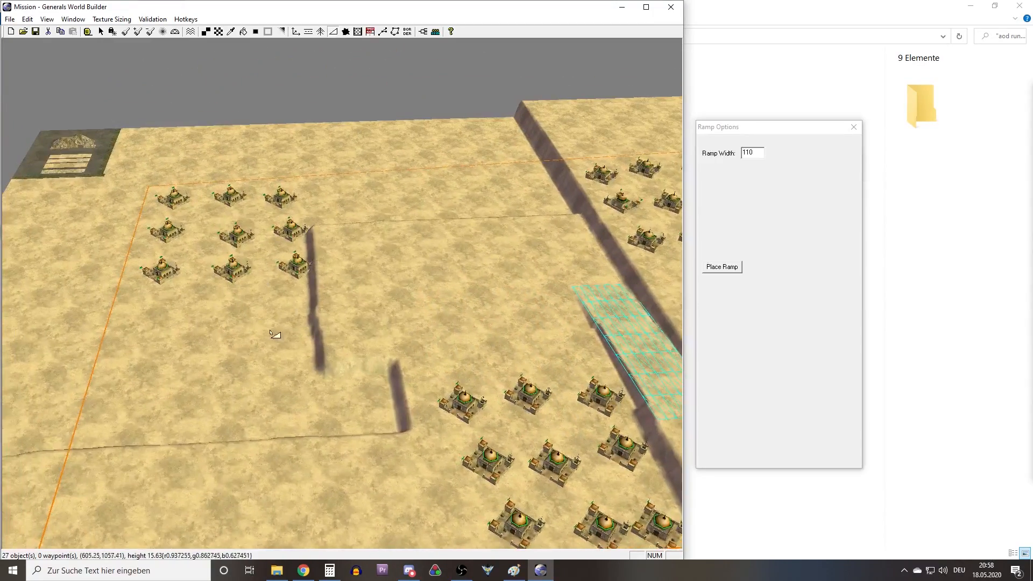
{"action": "middle_click_drag", "start_coordinate": [276, 334], "coordinate": [279, 336]}
{"action": "scroll", "coordinate": [350, 436], "scroll_direction": "up", "scroll_amount": 5}
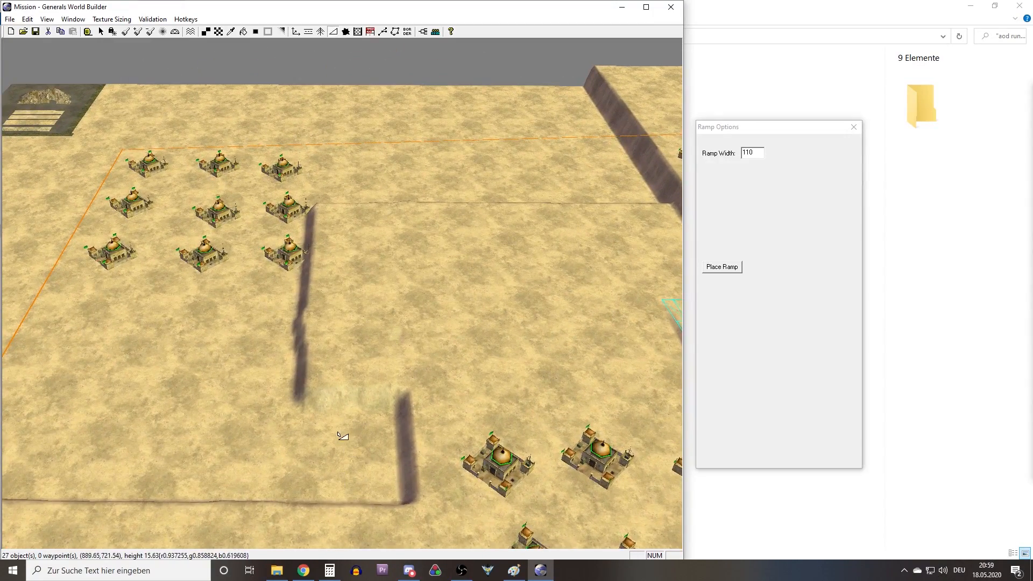
{"action": "left_click_drag", "start_coordinate": [341, 436], "coordinate": [340, 376]}
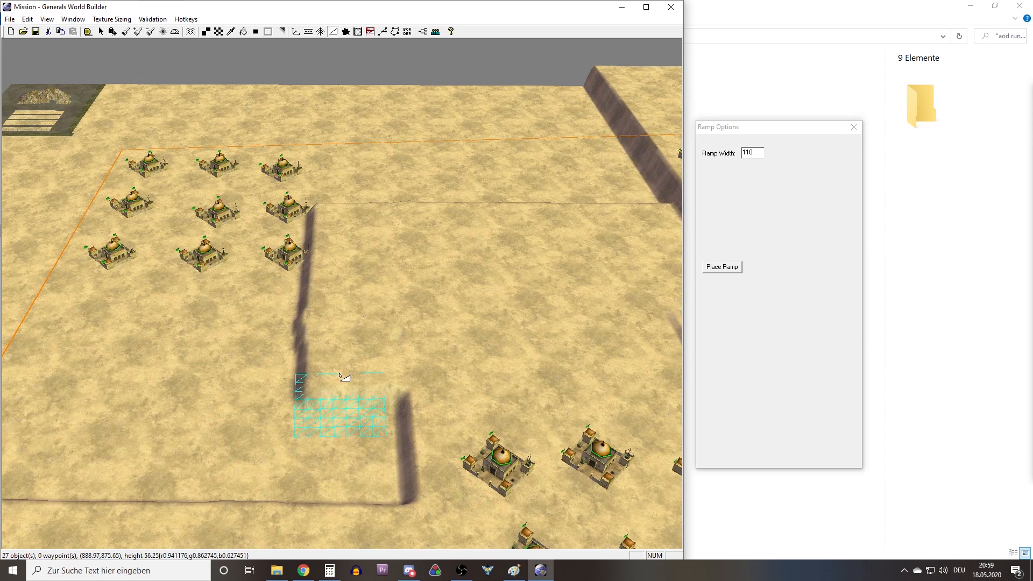
{"action": "left_click_drag", "start_coordinate": [344, 442], "coordinate": [356, 391]}
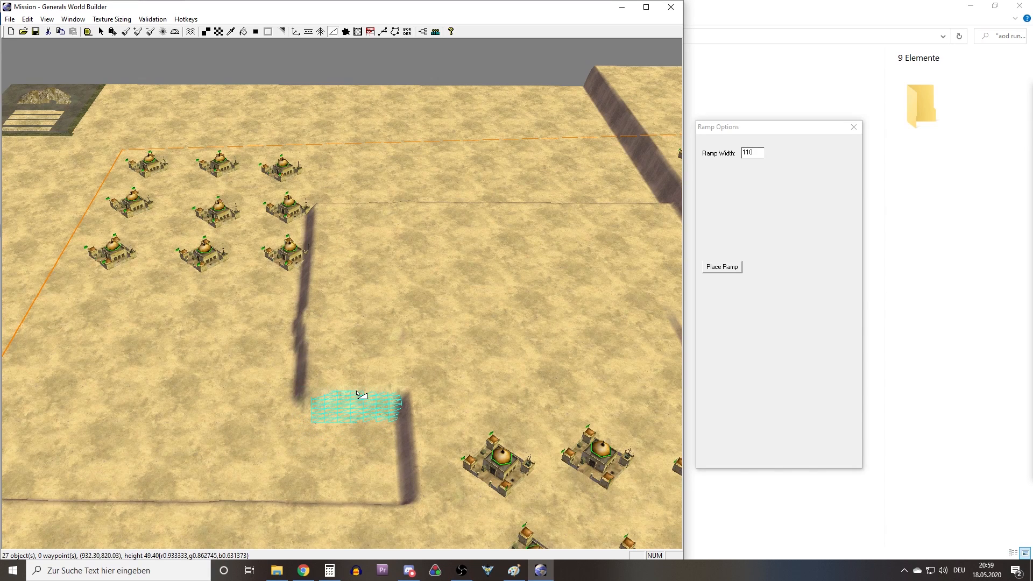
{"action": "left_click_drag", "start_coordinate": [339, 430], "coordinate": [344, 342]}
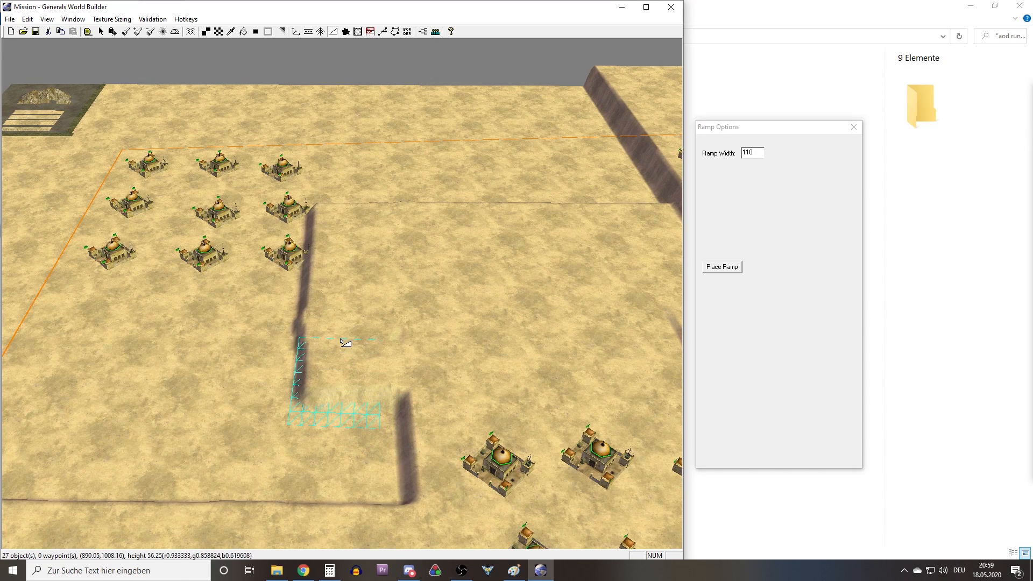
{"action": "left_click_drag", "start_coordinate": [348, 427], "coordinate": [348, 374]}
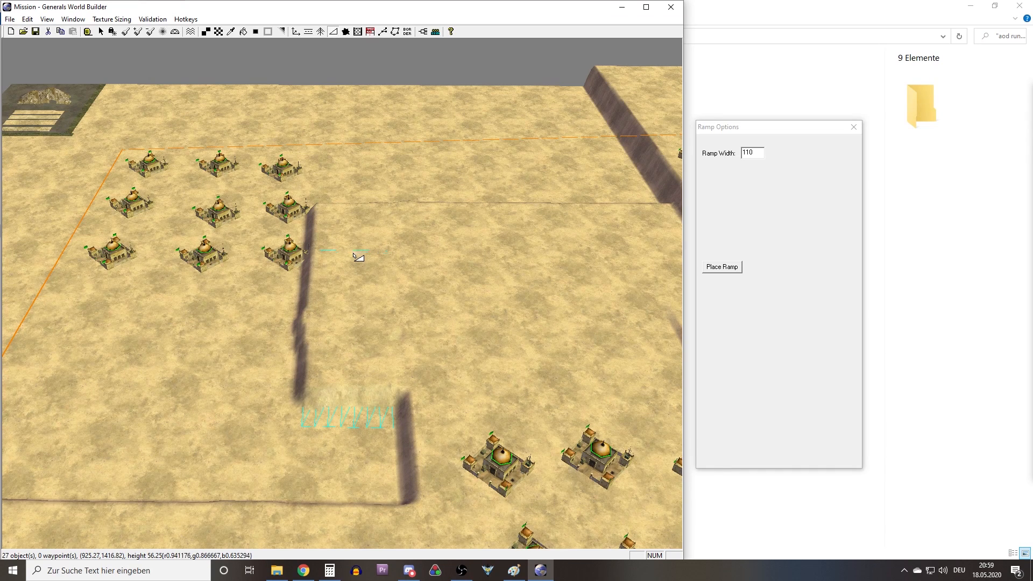
{"action": "left_click", "coordinate": [730, 272]}
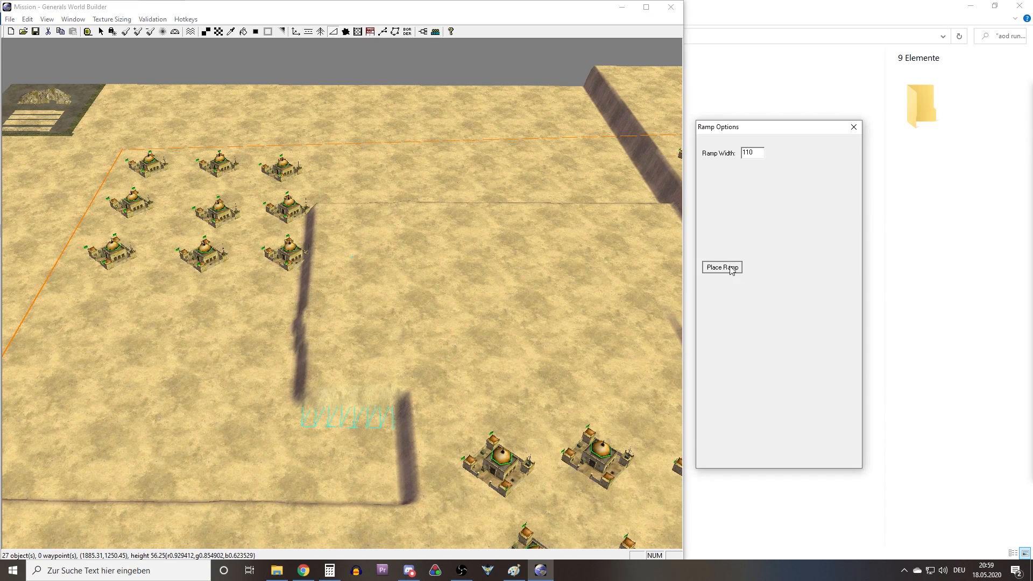
Leave the Ramp tool, review the placed ramps around the bases, and compare the layout with the map draft in Paint.
{"action": "middle_click_drag", "start_coordinate": [355, 286], "coordinate": [285, 222]}
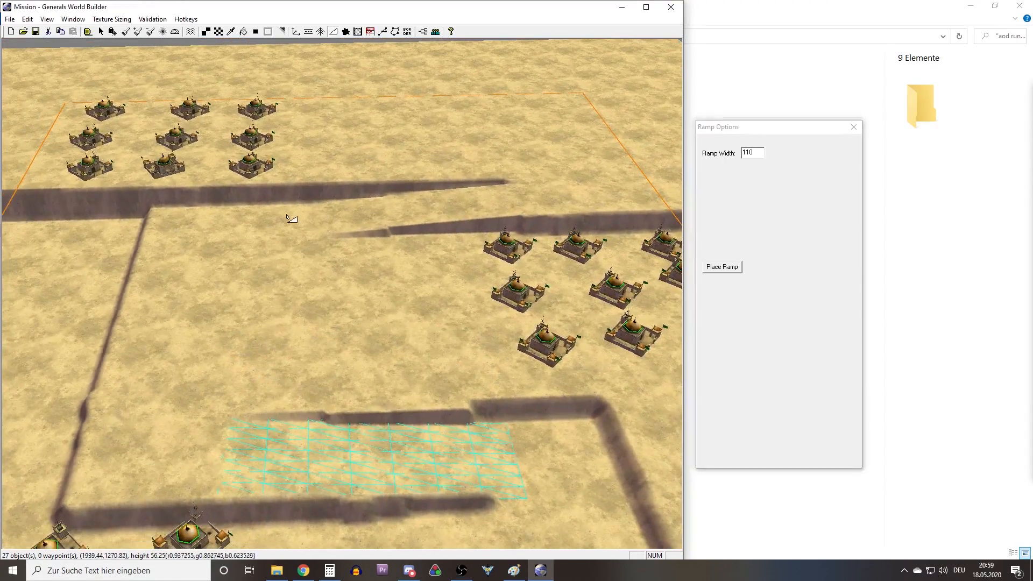
{"action": "right_click", "coordinate": [287, 213]}
{"action": "right_click_drag", "start_coordinate": [287, 212], "coordinate": [367, 284]}
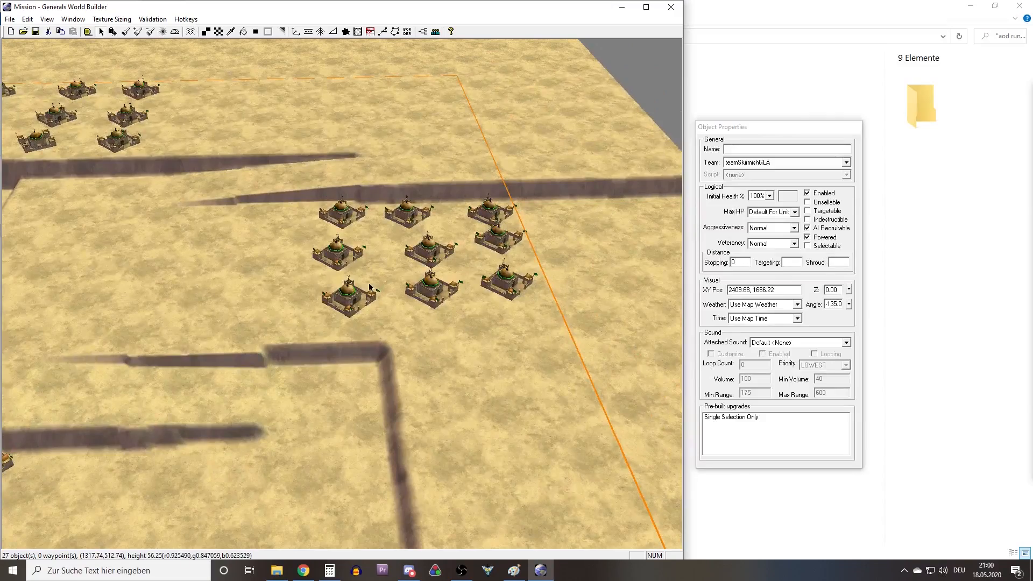
{"action": "scroll", "coordinate": [336, 268], "scroll_direction": "down", "scroll_amount": 4}
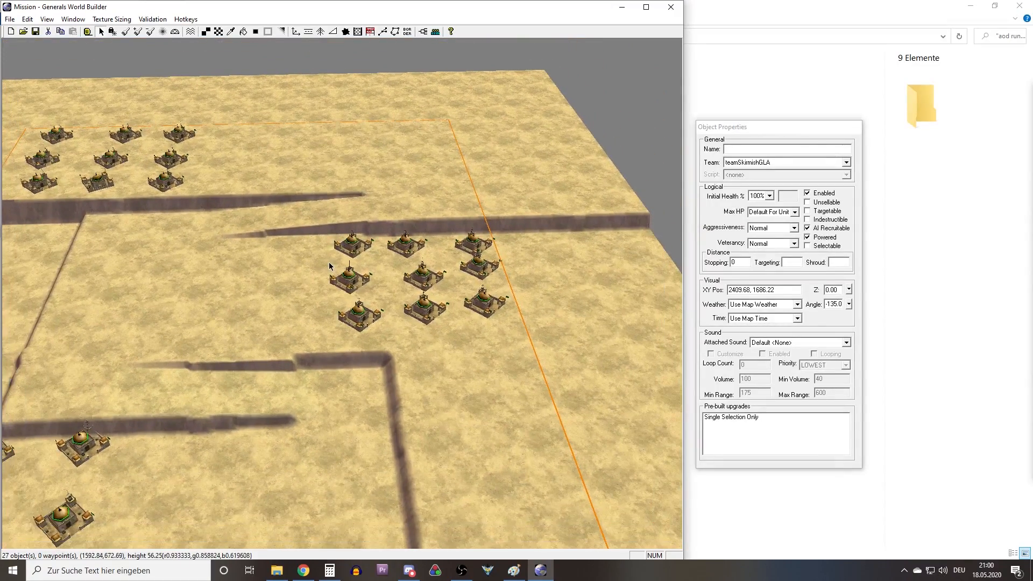
{"action": "middle_click_drag", "start_coordinate": [329, 266], "coordinate": [37, 428]}
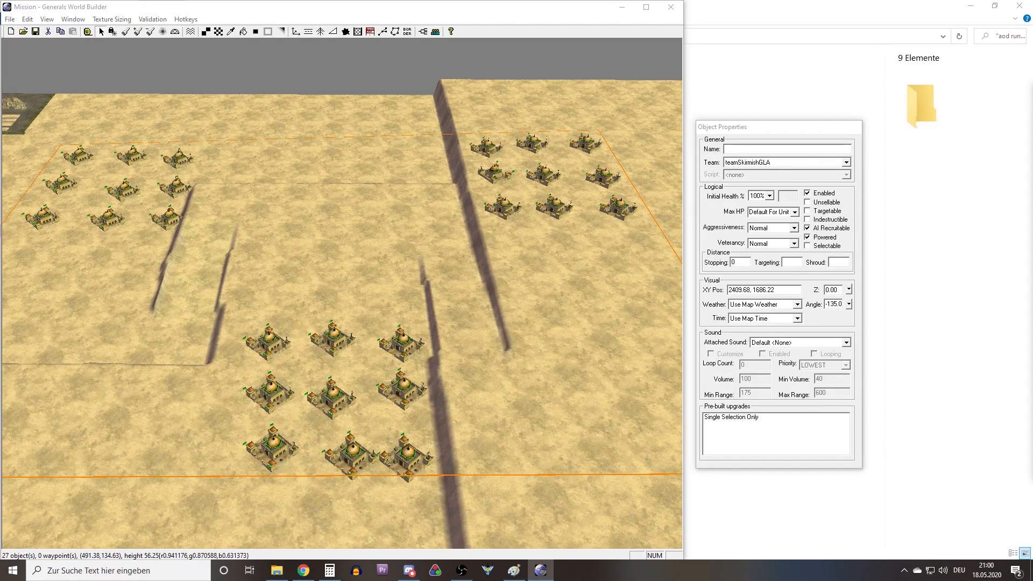
{"action": "key", "text": "alt+Tab"}
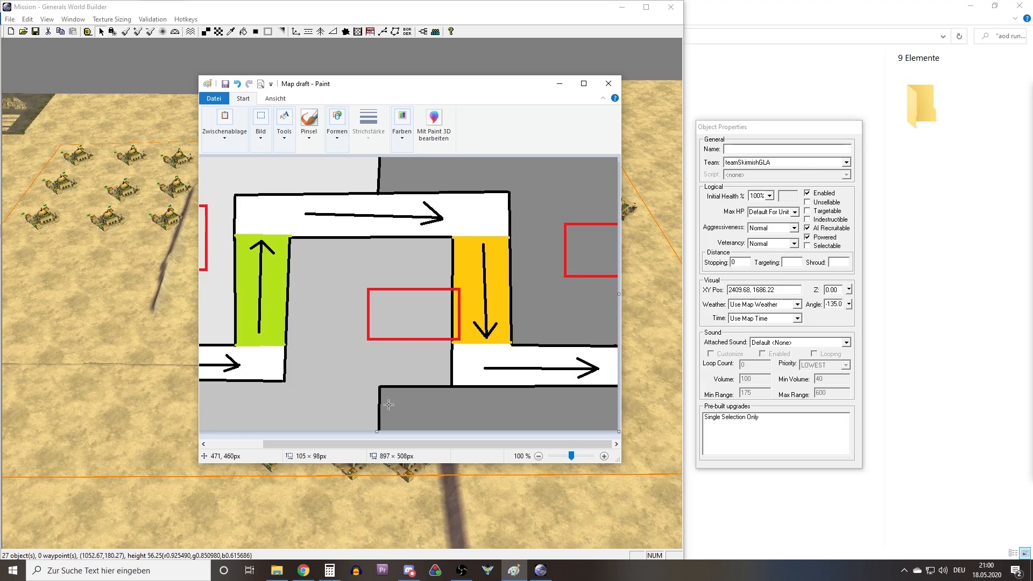
{"action": "left_click", "coordinate": [564, 85]}
Examine the ledges, both ramps and the three base areas from several angles to judge the route between them.
{"action": "mouse_move", "coordinate": [328, 247]}
{"action": "right_mouse_down"}
{"action": "mouse_move", "coordinate": [408, 323]}
{"action": "mouse_move", "coordinate": [354, 314]}
{"action": "right_mouse_up"}
{"action": "middle_click_drag", "start_coordinate": [406, 352], "coordinate": [348, 352]}
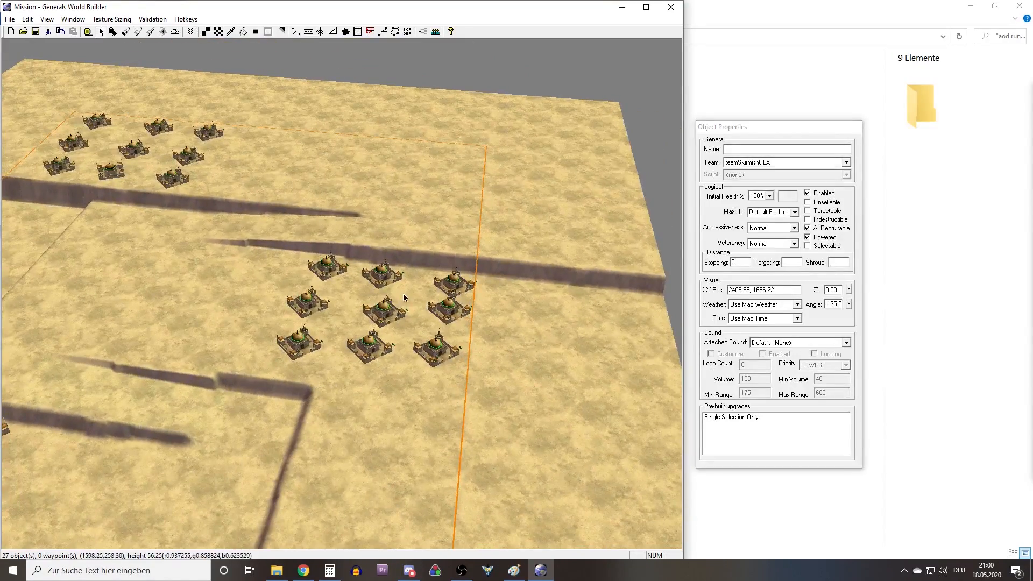
{"action": "right_click_drag", "start_coordinate": [402, 293], "coordinate": [231, 259]}
{"action": "right_click_drag", "start_coordinate": [373, 346], "coordinate": [430, 349]}
{"action": "scroll", "coordinate": [431, 347], "scroll_direction": "up", "scroll_amount": 3}
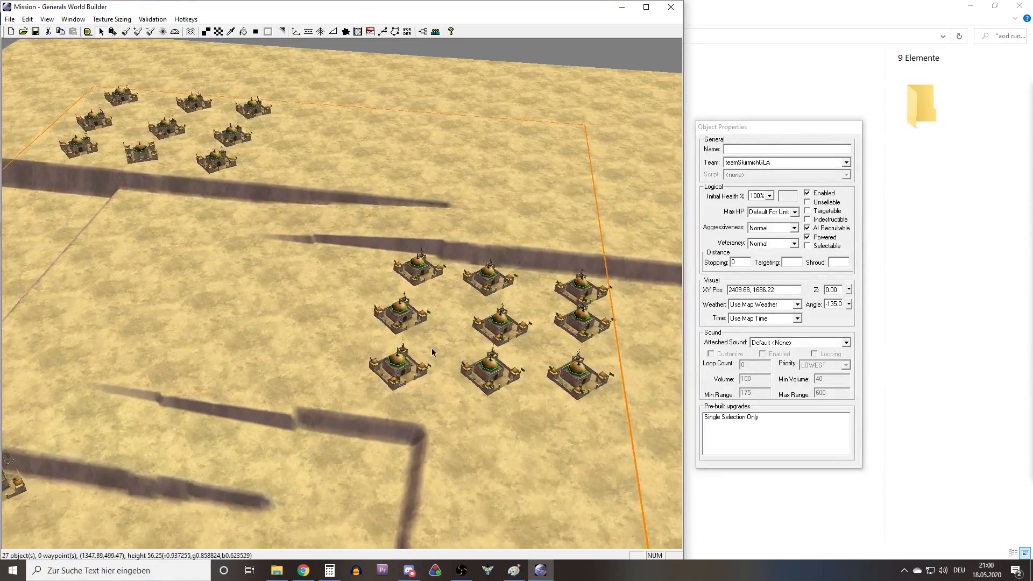
{"action": "scroll", "coordinate": [431, 347], "scroll_direction": "up", "scroll_amount": 3}
{"action": "right_click_drag", "start_coordinate": [596, 330], "coordinate": [455, 318]}
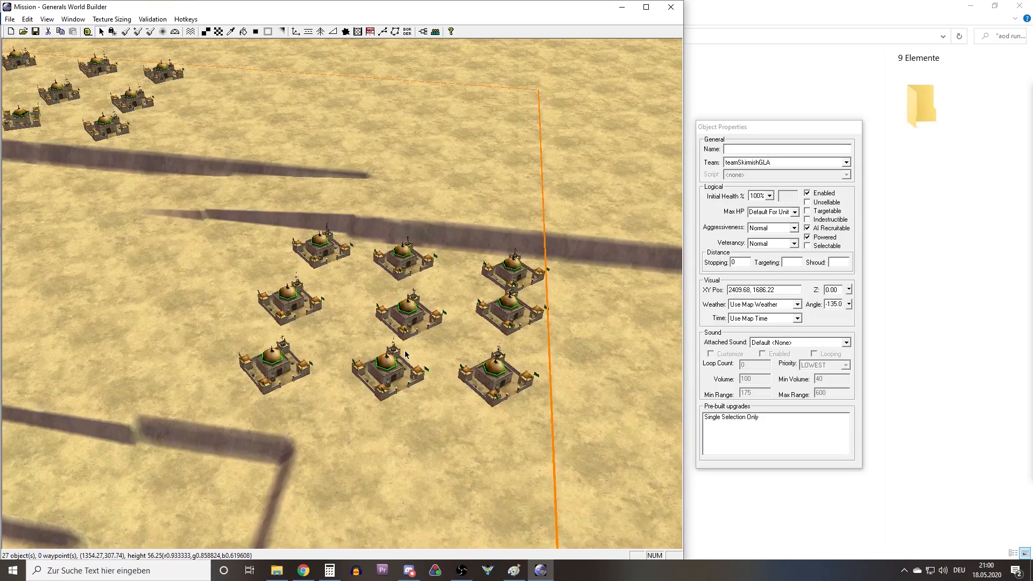
{"action": "middle_click_drag", "start_coordinate": [405, 353], "coordinate": [128, 353]}
{"action": "scroll", "coordinate": [334, 232], "scroll_direction": "down", "scroll_amount": 4}
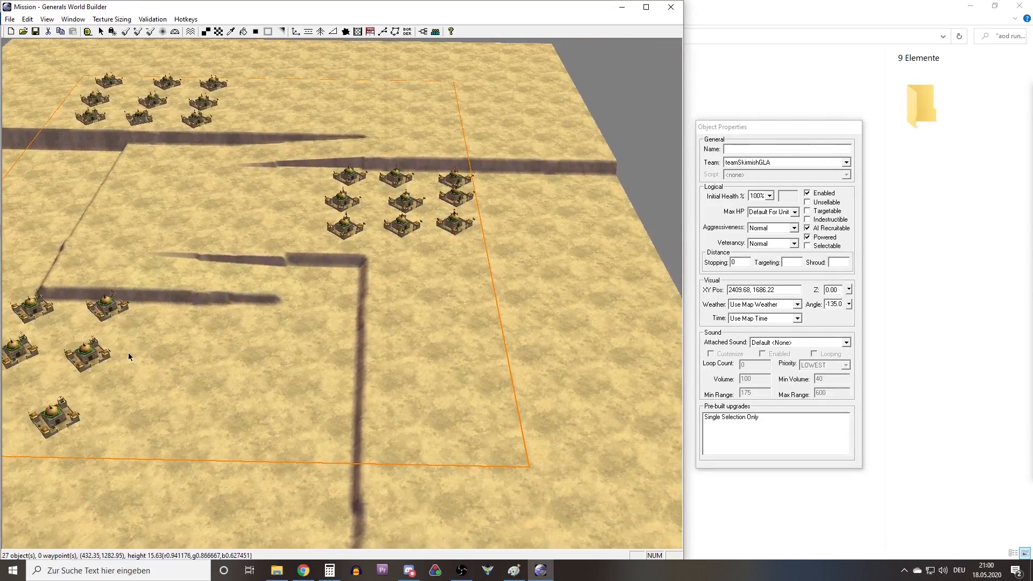
{"action": "middle_click_drag", "start_coordinate": [339, 289], "coordinate": [304, 343]}
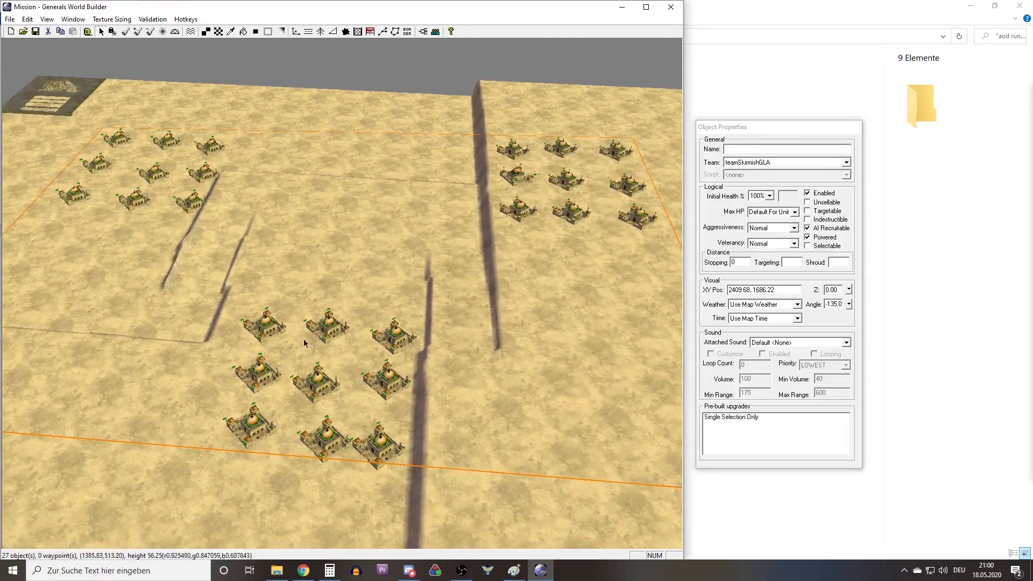
Try out a ramp from the upper plateau's cliff to the low ground beside the middle plateau, with the width increased to 130 and 160.
{"action": "scroll", "coordinate": [334, 363], "scroll_direction": "up", "scroll_amount": 4}
{"action": "right_click_drag", "start_coordinate": [364, 359], "coordinate": [397, 310]}
{"action": "middle_click_drag", "start_coordinate": [399, 310], "coordinate": [313, 229]}
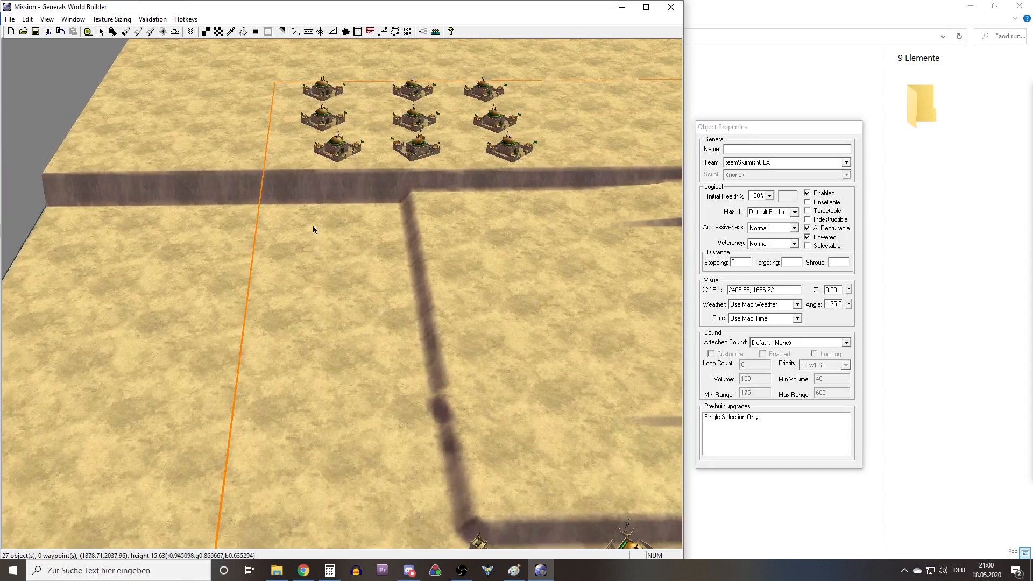
{"action": "left_click", "coordinate": [333, 31]}
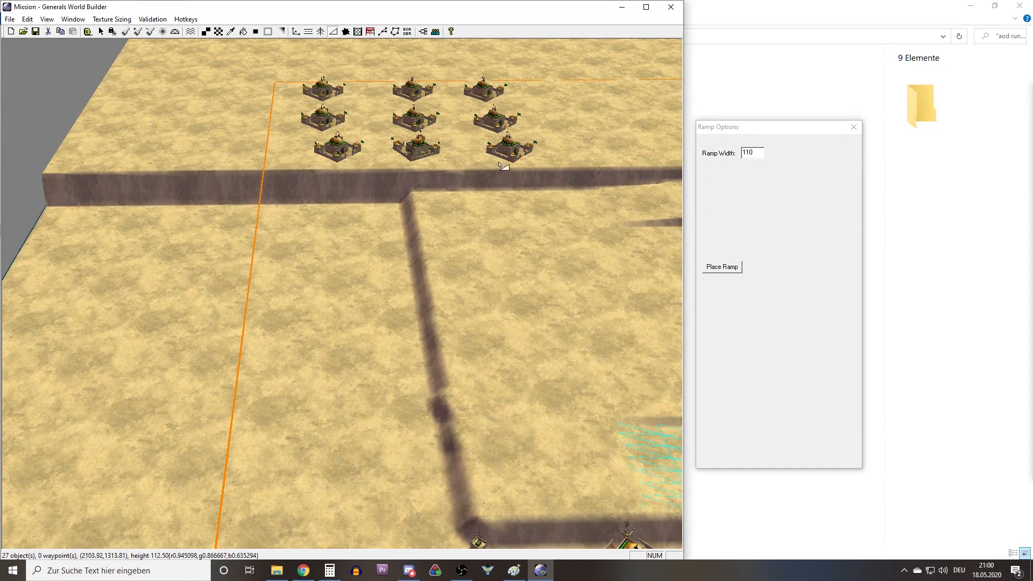
{"action": "left_click_drag", "start_coordinate": [316, 200], "coordinate": [323, 279]}
{"action": "double_click", "coordinate": [757, 154]}
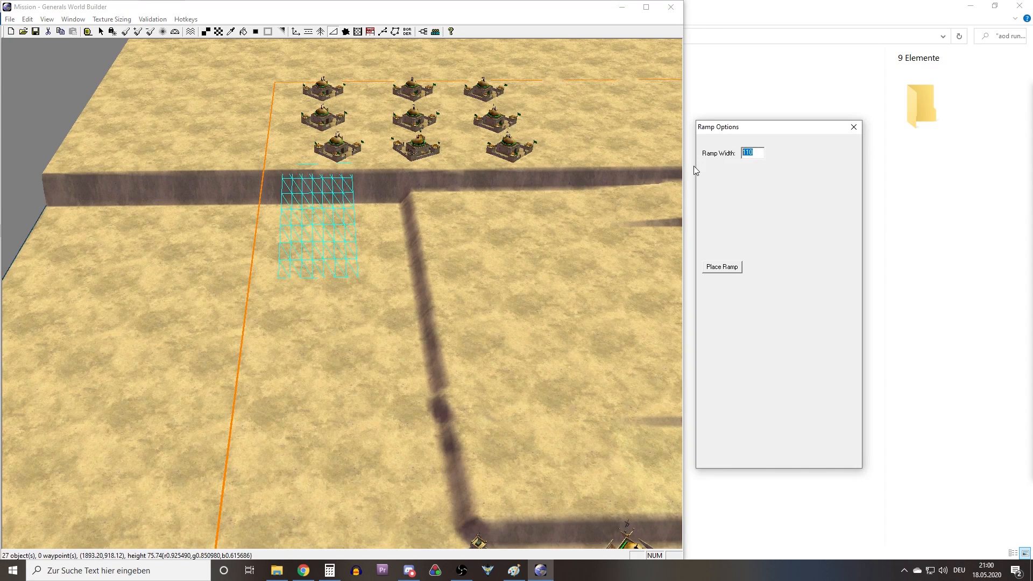
{"action": "type", "text": "130"}
{"action": "left_click", "coordinate": [351, 207]}
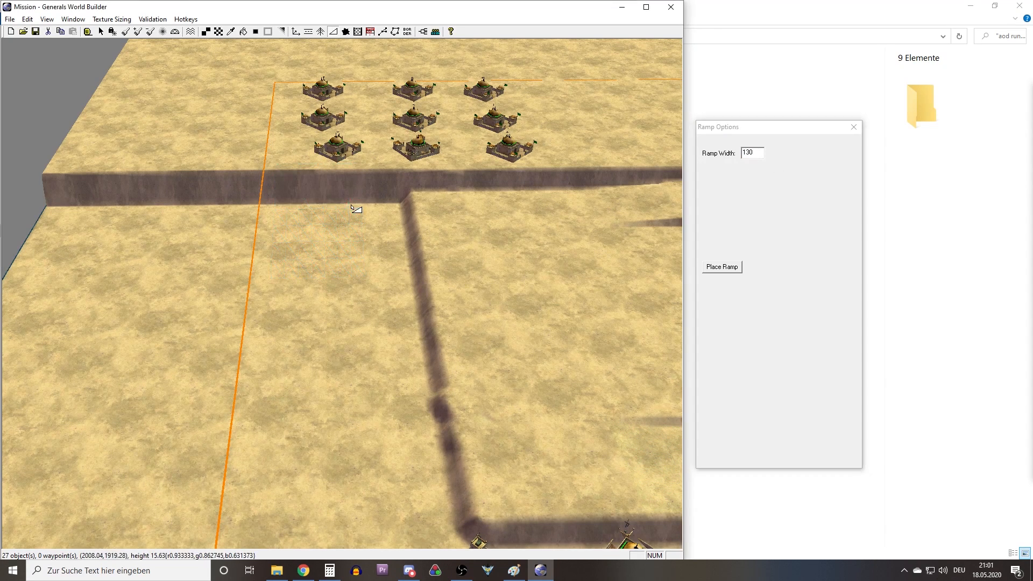
{"action": "left_click", "coordinate": [734, 168]}
{"action": "type", "text": "160"}
{"action": "left_click_drag", "start_coordinate": [321, 179], "coordinate": [325, 337]}
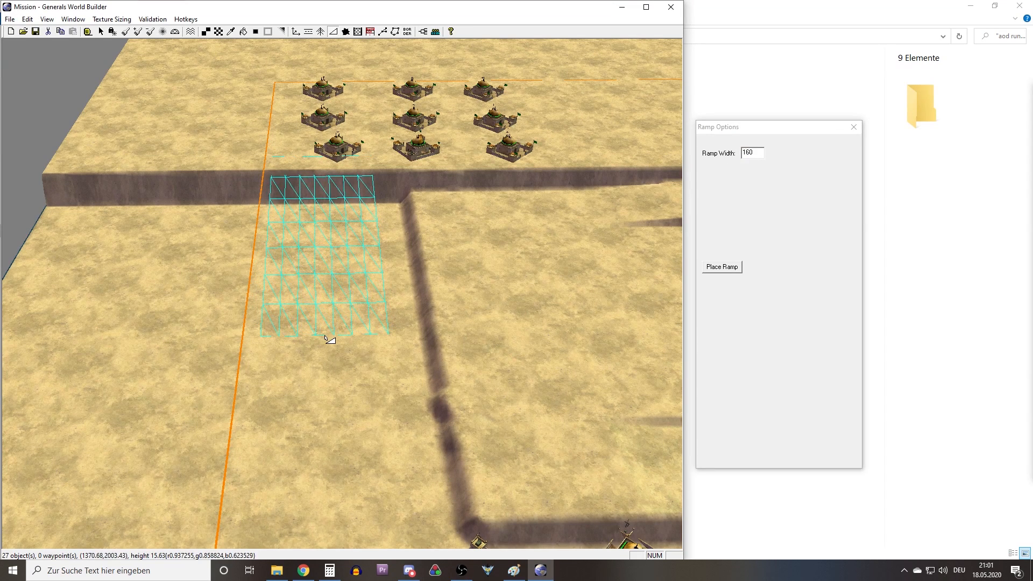
Examine the drawn ramp's position relative to the upper plateau, the middle plateau's edge and the neighbouring bases.
{"action": "right_click_drag", "start_coordinate": [354, 290], "coordinate": [460, 263]}
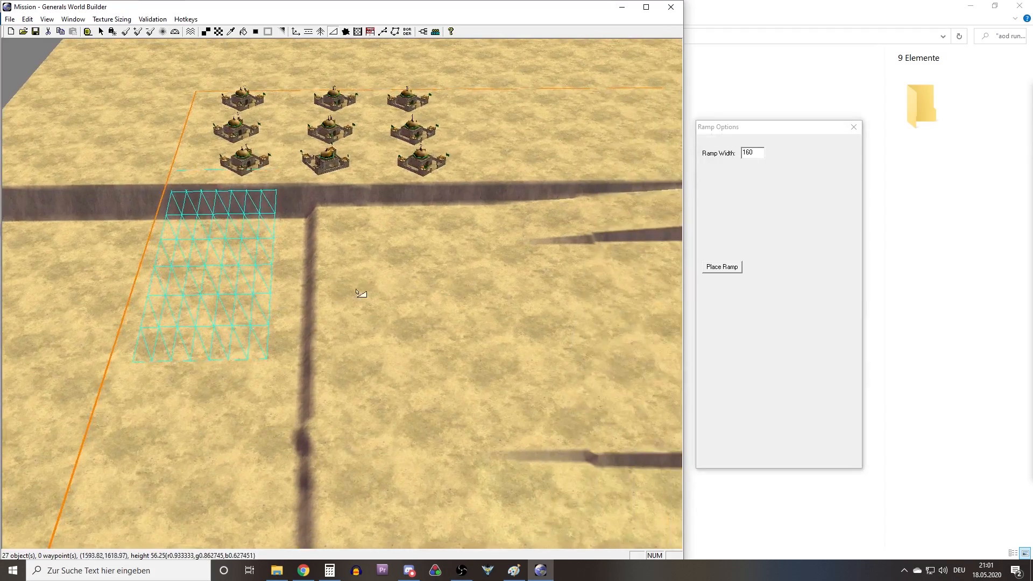
{"action": "right_click_drag", "start_coordinate": [267, 343], "coordinate": [233, 375]}
{"action": "right_click_drag", "start_coordinate": [239, 292], "coordinate": [207, 243]}
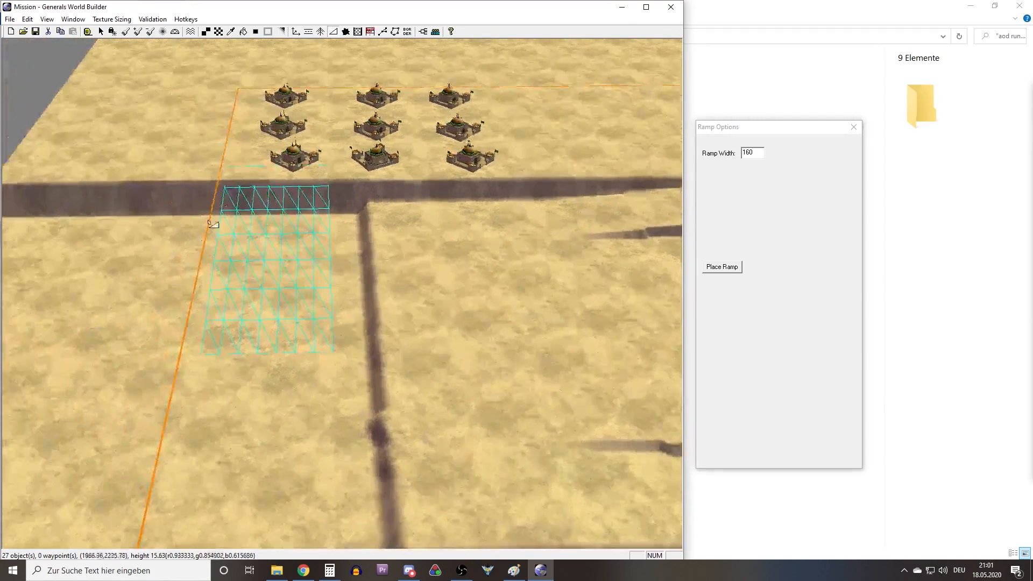
{"action": "right_click_drag", "start_coordinate": [281, 155], "coordinate": [438, 249]}
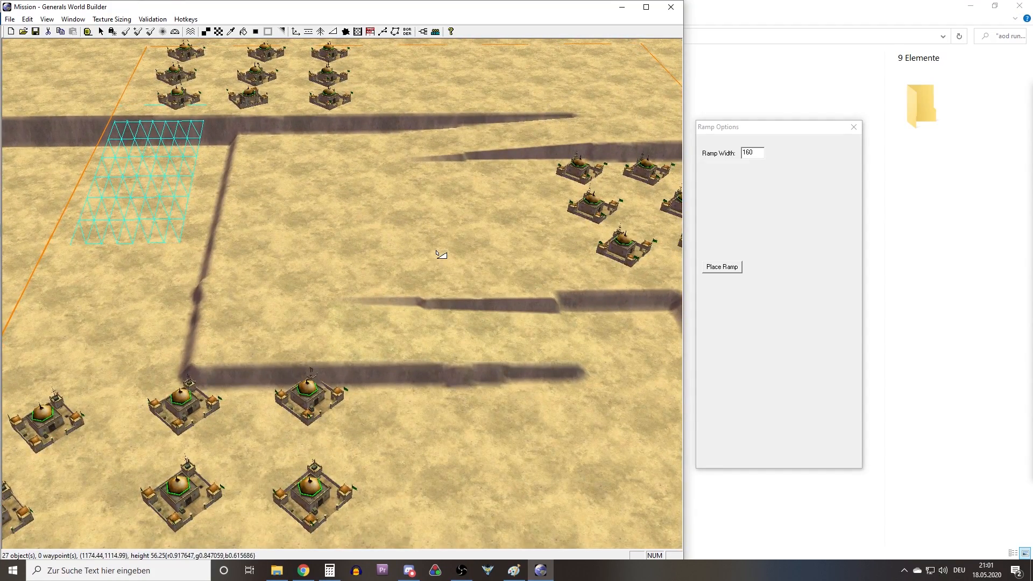
{"action": "right_click_drag", "start_coordinate": [441, 254], "coordinate": [352, 242]}
{"action": "right_click_drag", "start_coordinate": [332, 243], "coordinate": [349, 289]}
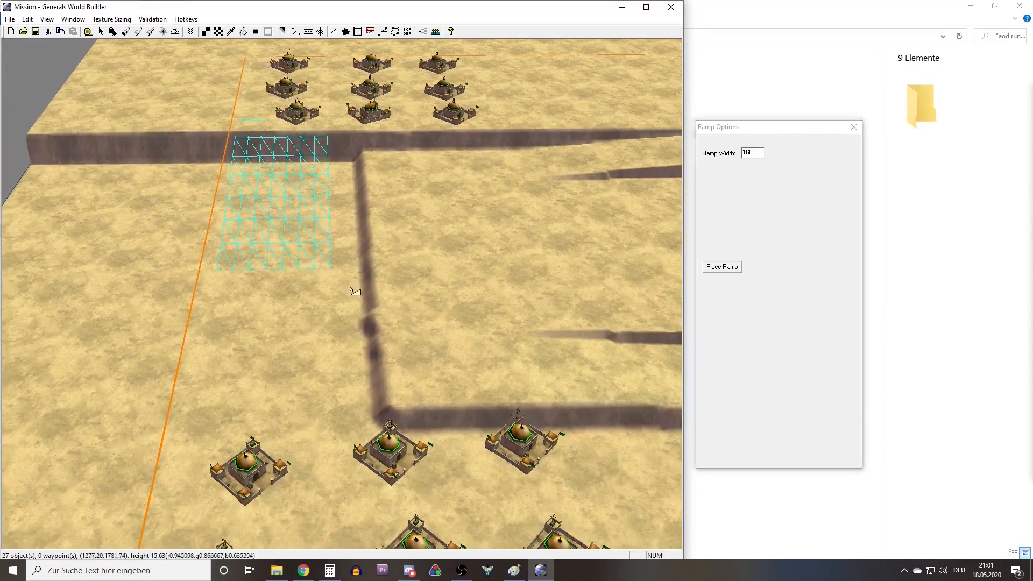
{"action": "mouse_move", "coordinate": [371, 203]}
{"action": "right_mouse_down"}
{"action": "mouse_move", "coordinate": [438, 210]}
{"action": "mouse_move", "coordinate": [375, 189]}
{"action": "right_mouse_up"}
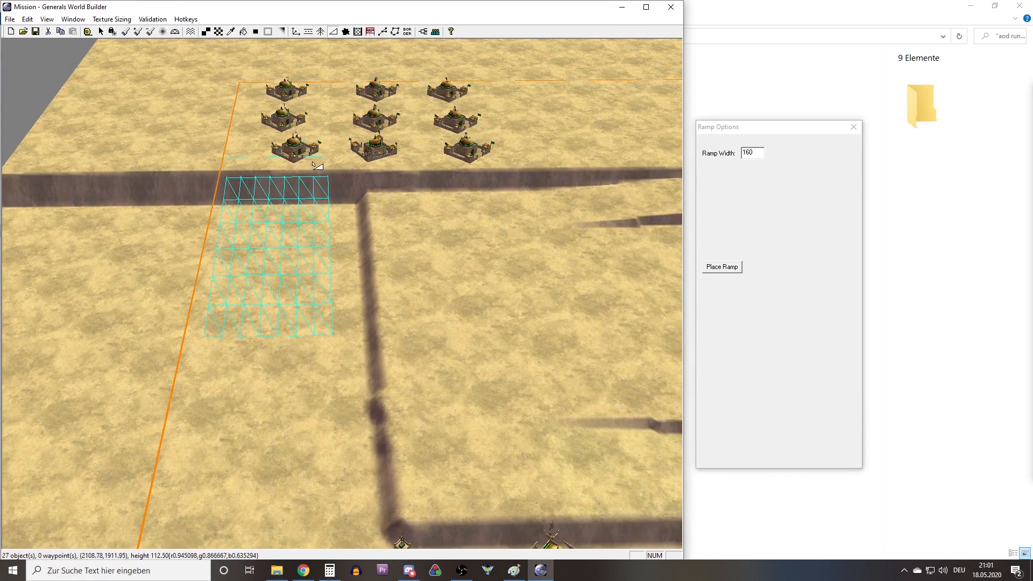
Using the Height Brush at height 180 with the lock on, paint a ridge from the upper plateau along the middle plateau's edge, turning toward the border.
{"action": "left_click", "coordinate": [127, 31]}
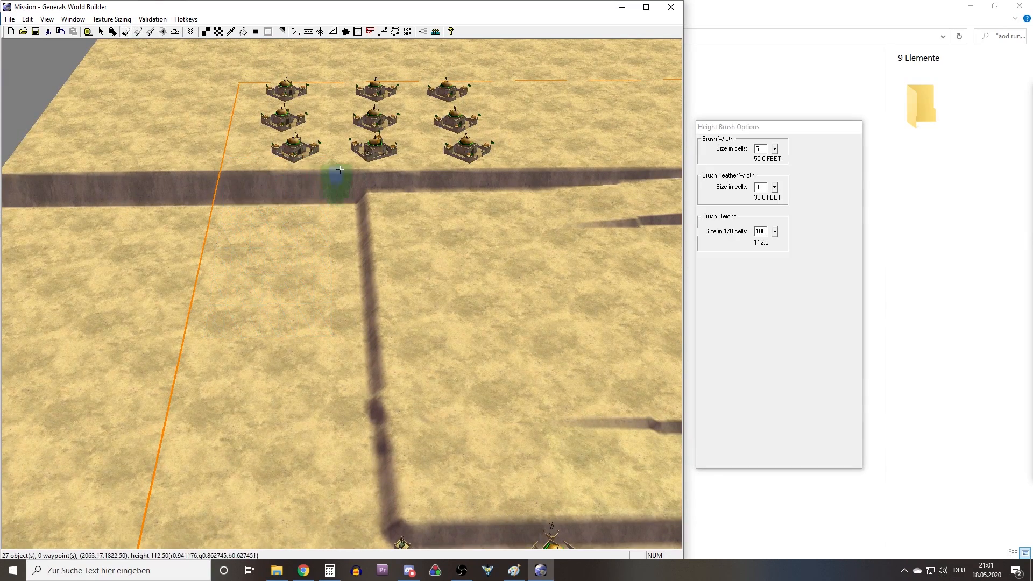
{"action": "right_click_drag", "start_coordinate": [396, 184], "coordinate": [393, 163]}
{"action": "right_click_drag", "start_coordinate": [410, 206], "coordinate": [392, 213]}
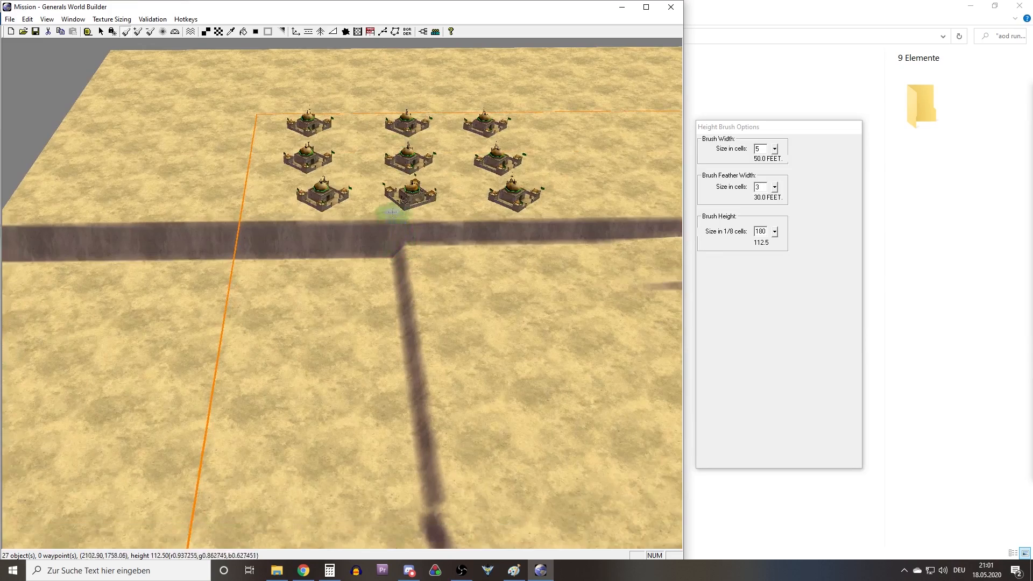
{"action": "left_click", "coordinate": [115, 35]}
{"action": "right_click_drag", "start_coordinate": [258, 145], "coordinate": [279, 160]}
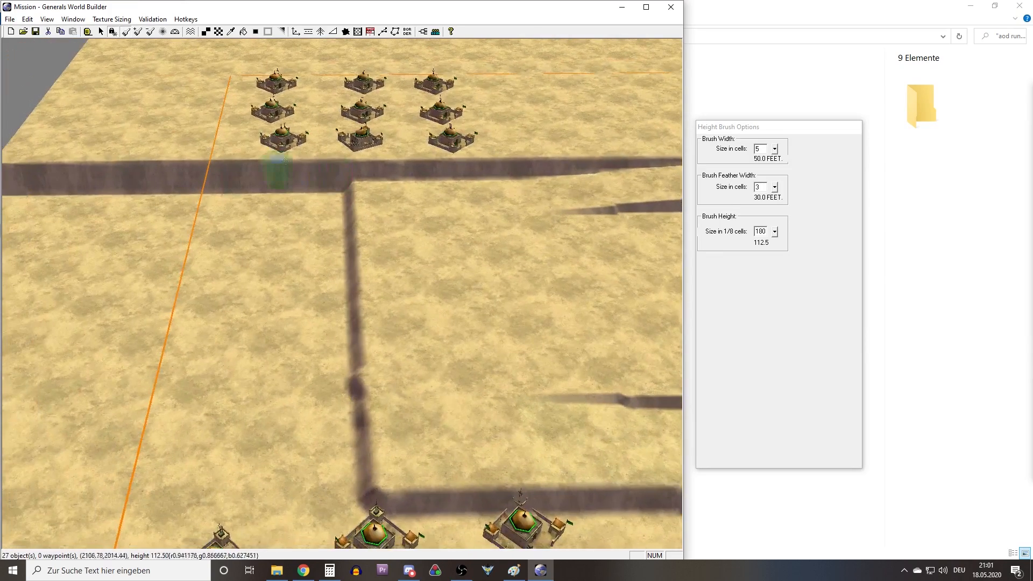
{"action": "mouse_move", "coordinate": [340, 168]}
{"action": "left_mouse_down"}
{"action": "mouse_move", "coordinate": [339, 291]}
{"action": "mouse_move", "coordinate": [341, 283]}
{"action": "mouse_move", "coordinate": [193, 288]}
{"action": "left_mouse_up"}
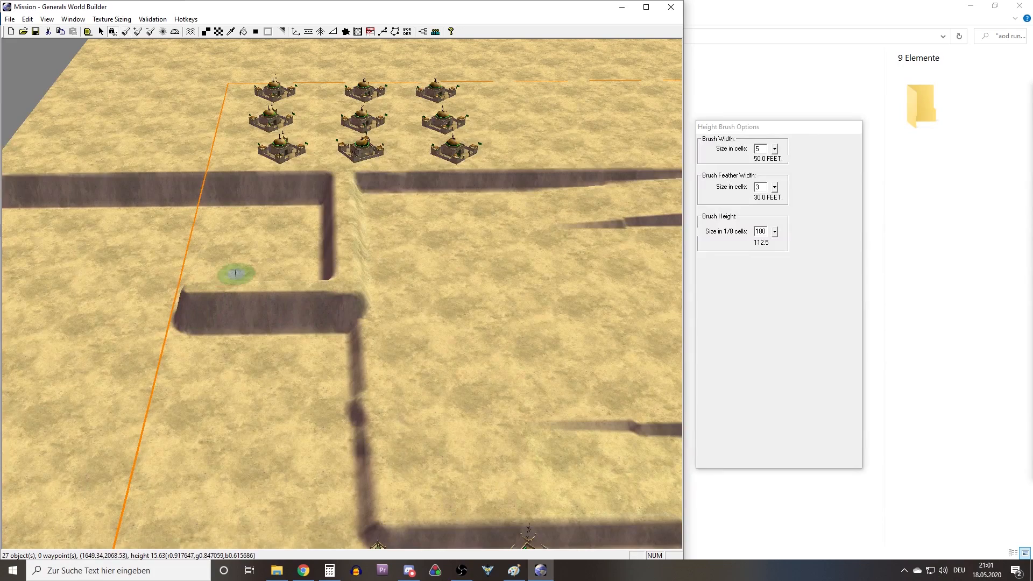
Extend the height-180 ridge across the orange boundary line to the outer map edge and even out its top with repeated strokes.
{"action": "key", "text": "ctrl"}
{"action": "left_click", "coordinate": [125, 32]}
{"action": "middle_click_drag", "start_coordinate": [203, 189], "coordinate": [321, 273]}
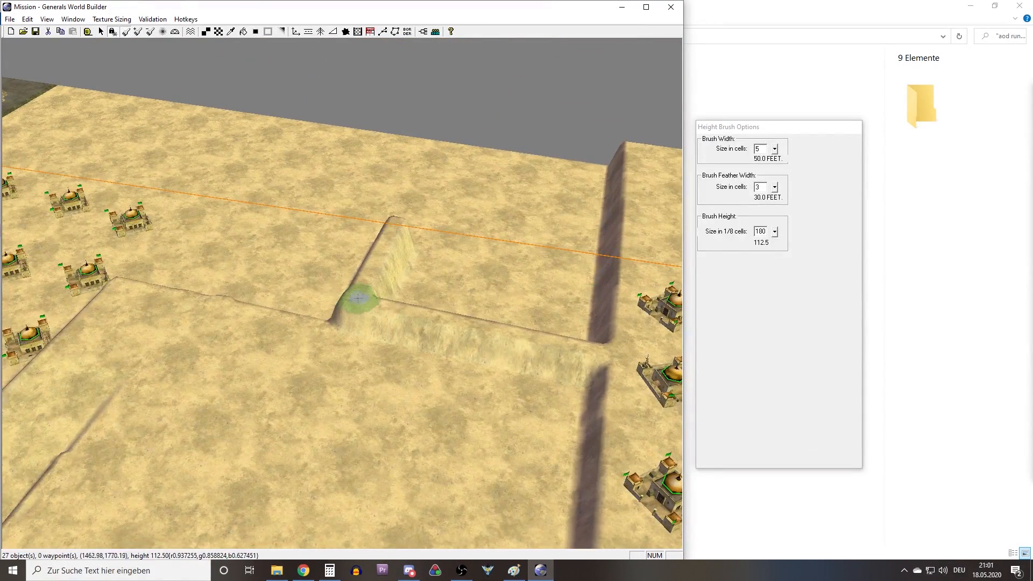
{"action": "left_click_drag", "start_coordinate": [358, 299], "coordinate": [463, 115]}
{"action": "middle_click_drag", "start_coordinate": [381, 250], "coordinate": [365, 257]}
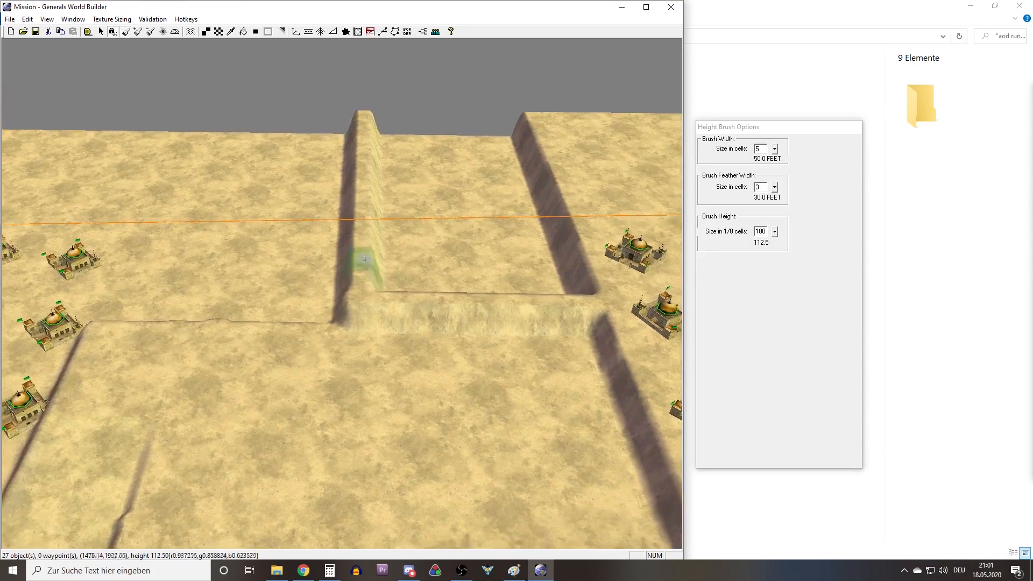
{"action": "left_click_drag", "start_coordinate": [359, 294], "coordinate": [380, 186]}
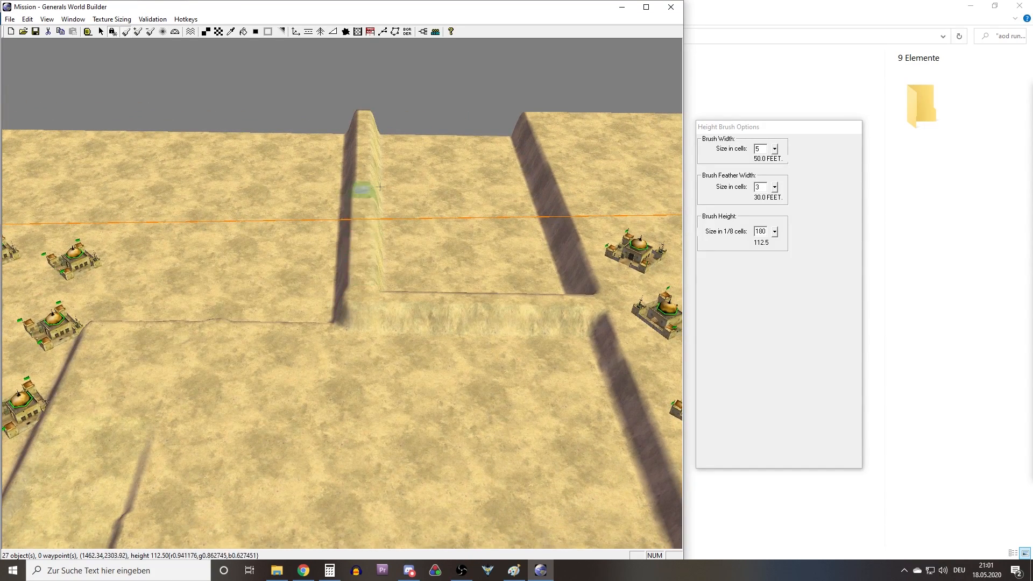
{"action": "left_click_drag", "start_coordinate": [356, 288], "coordinate": [363, 109]}
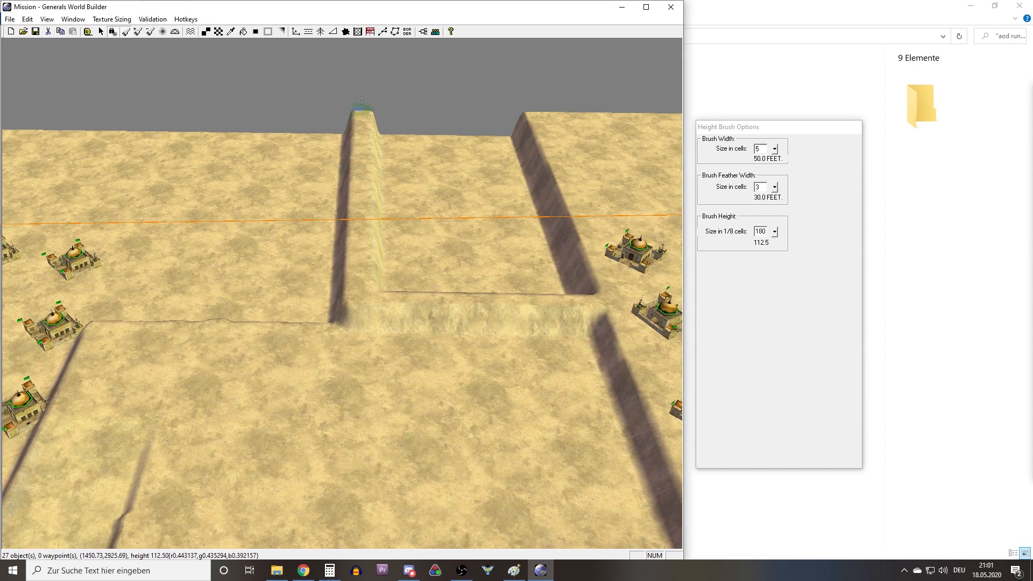
Set the Height Brush width to 20 cells and fill the low area enclosed by the ridge and the upper plateau to height 180.
{"action": "middle_click_drag", "start_coordinate": [390, 222], "coordinate": [366, 257]}
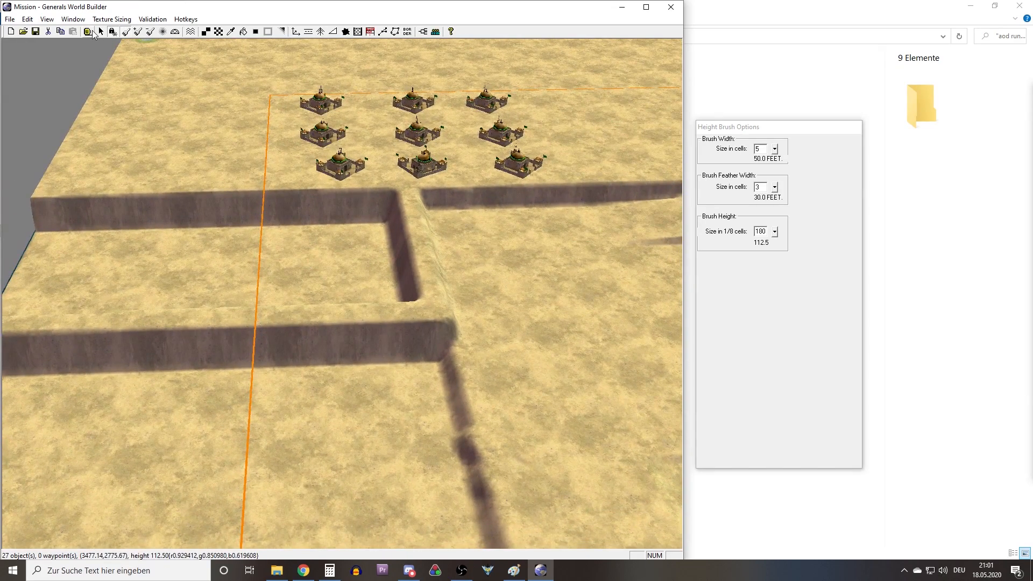
{"action": "double_click", "coordinate": [763, 151]}
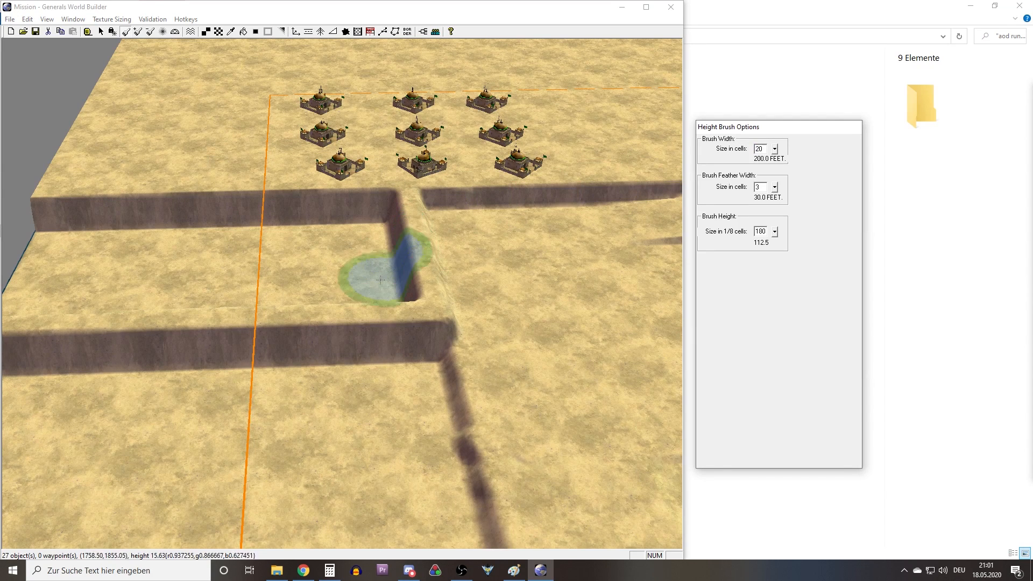
{"action": "mouse_move", "coordinate": [364, 296]}
{"action": "left_mouse_down"}
{"action": "mouse_move", "coordinate": [357, 306]}
{"action": "mouse_move", "coordinate": [326, 204]}
{"action": "mouse_move", "coordinate": [237, 183]}
{"action": "mouse_move", "coordinate": [185, 275]}
{"action": "mouse_move", "coordinate": [18, 193]}
{"action": "mouse_move", "coordinate": [22, 277]}
{"action": "mouse_move", "coordinate": [92, 166]}
{"action": "mouse_move", "coordinate": [156, 276]}
{"action": "mouse_move", "coordinate": [340, 313]}
{"action": "mouse_move", "coordinate": [372, 310]}
{"action": "mouse_move", "coordinate": [364, 196]}
{"action": "left_mouse_up"}
{"action": "mouse_move", "coordinate": [317, 275]}
{"action": "right_mouse_down"}
{"action": "mouse_move", "coordinate": [380, 291]}
{"action": "mouse_move", "coordinate": [462, 292]}
{"action": "right_mouse_up"}
{"action": "mouse_move", "coordinate": [317, 306]}
{"action": "left_mouse_down"}
{"action": "mouse_move", "coordinate": [369, 282]}
{"action": "mouse_move", "coordinate": [238, 304]}
{"action": "mouse_move", "coordinate": [139, 279]}
{"action": "mouse_move", "coordinate": [145, 307]}
{"action": "mouse_move", "coordinate": [113, 309]}
{"action": "left_mouse_up"}
{"action": "mouse_move", "coordinate": [272, 266]}
{"action": "middle_mouse_down"}
{"action": "mouse_move", "coordinate": [305, 256]}
{"action": "mouse_move", "coordinate": [246, 255]}
{"action": "middle_mouse_up"}
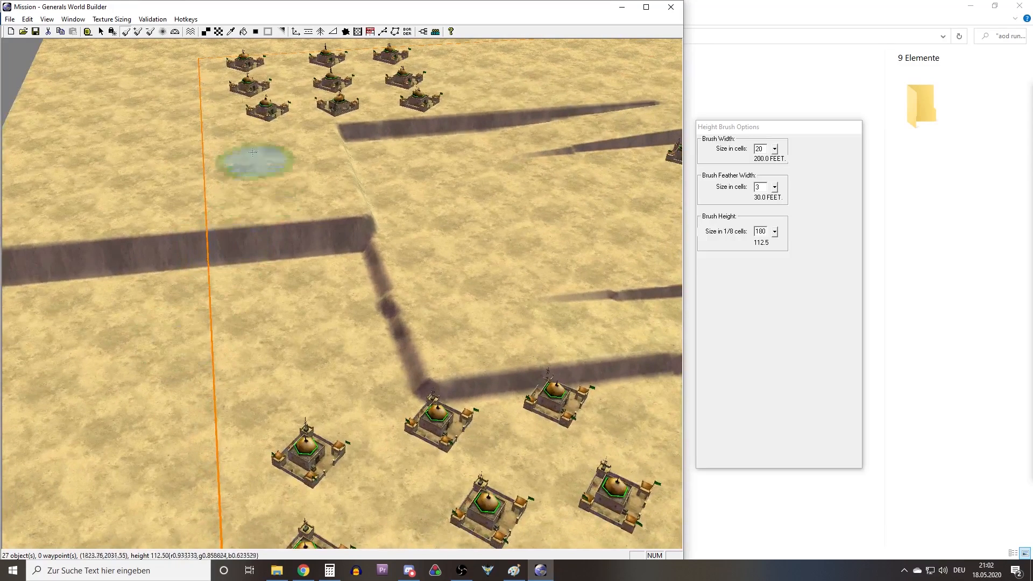
Place a ramp with width 190 from the upper plateau's cliff at the orange boundary down to the low ground beside the middle plateau.
{"action": "left_click", "coordinate": [333, 31]}
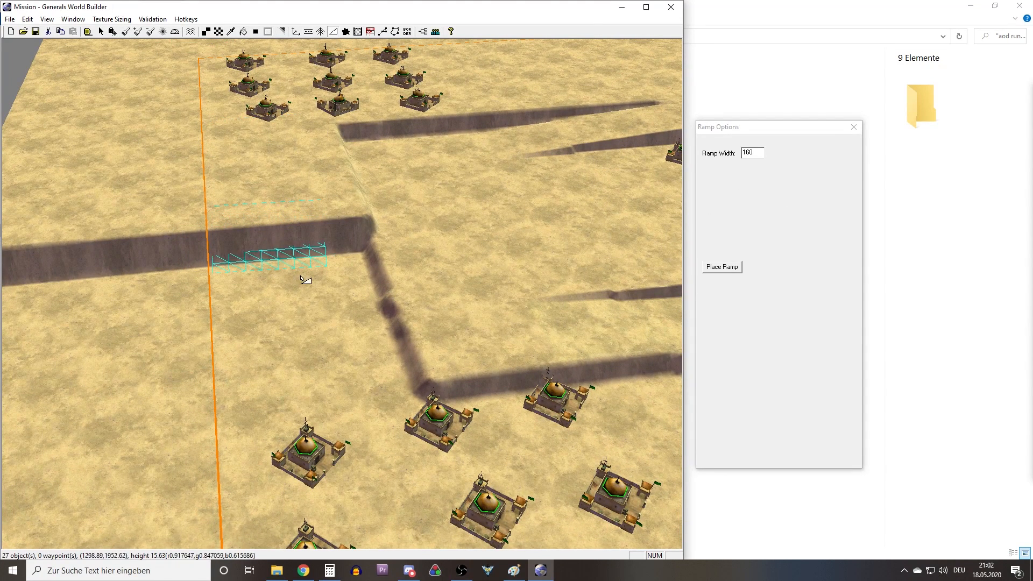
{"action": "left_click_drag", "start_coordinate": [288, 269], "coordinate": [366, 306]}
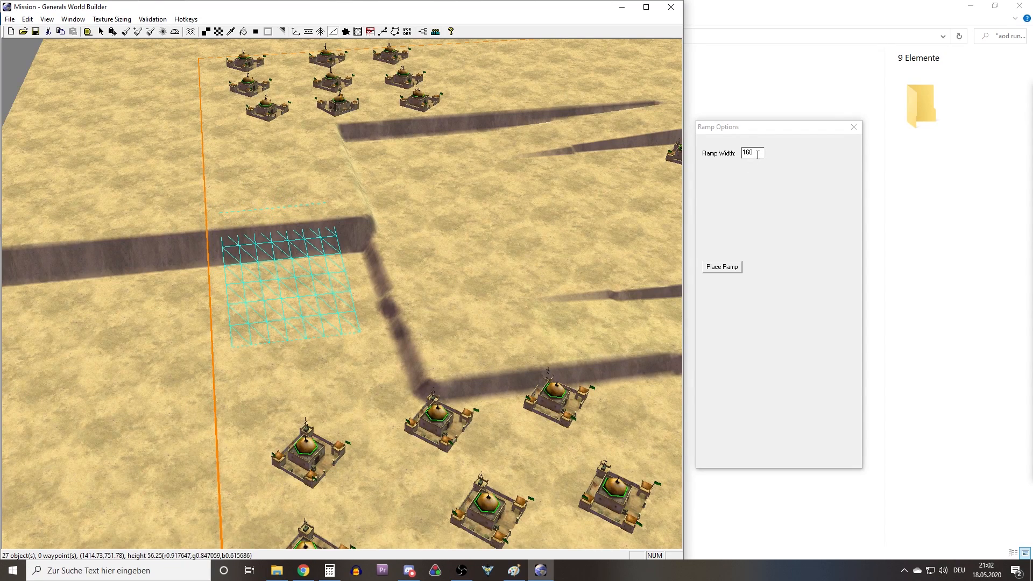
{"action": "middle_click_drag", "start_coordinate": [314, 256], "coordinate": [320, 262]}
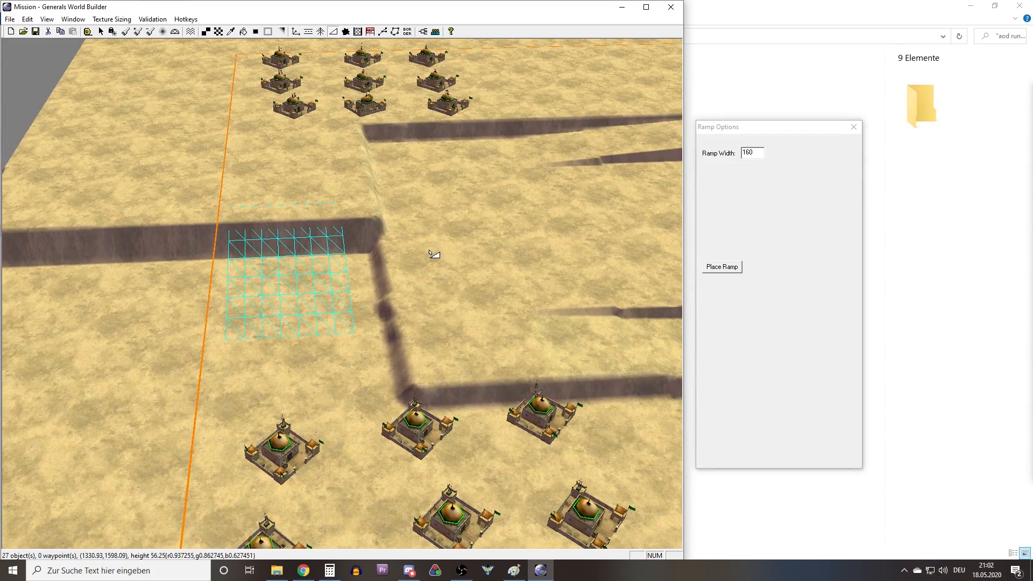
{"action": "middle_click_drag", "start_coordinate": [380, 249], "coordinate": [274, 223]}
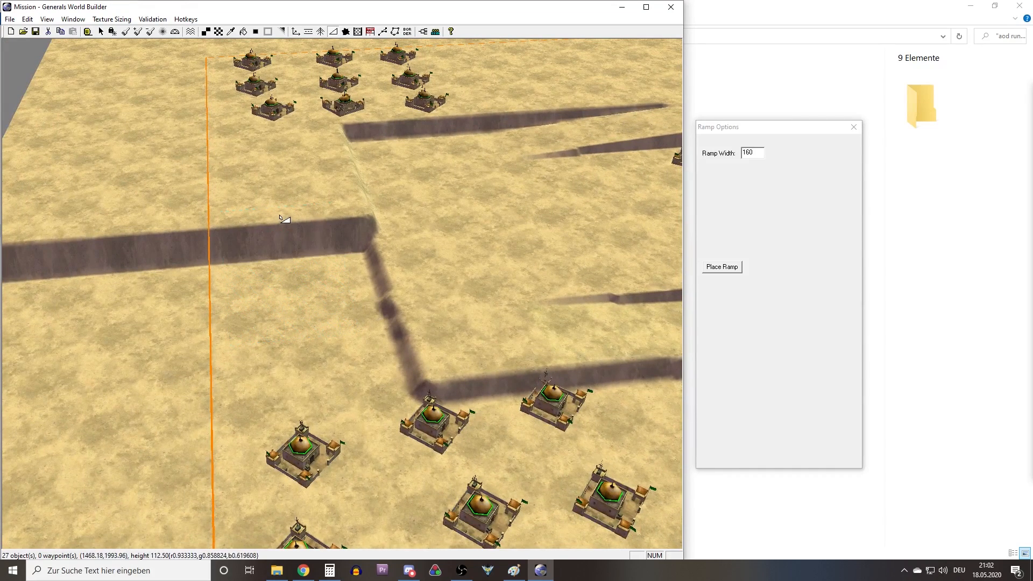
{"action": "left_click", "coordinate": [760, 154]}
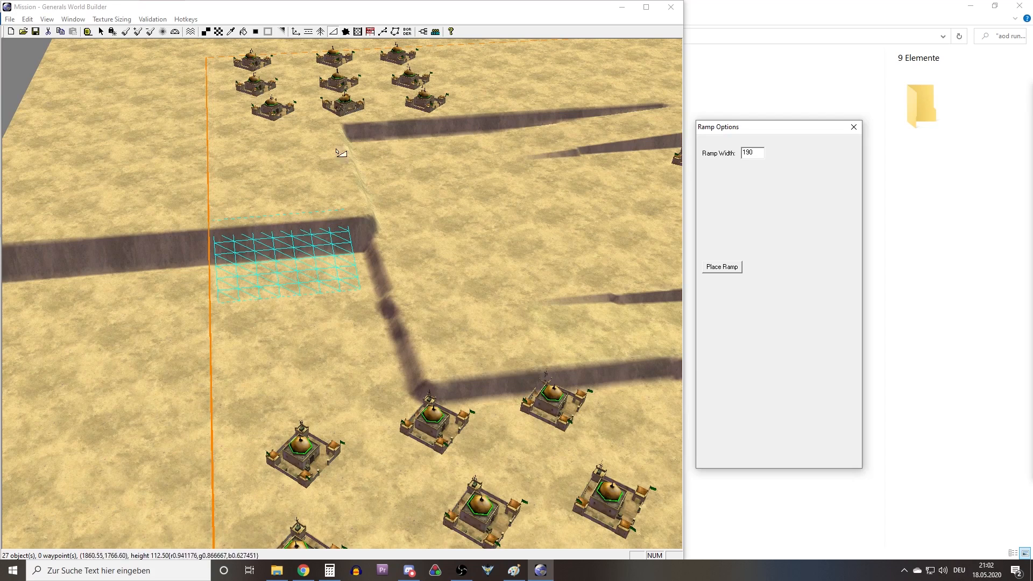
{"action": "left_click_drag", "start_coordinate": [250, 219], "coordinate": [262, 350]}
{"action": "right_click_drag", "start_coordinate": [360, 317], "coordinate": [336, 313]}
{"action": "middle_click_drag", "start_coordinate": [336, 313], "coordinate": [373, 301]}
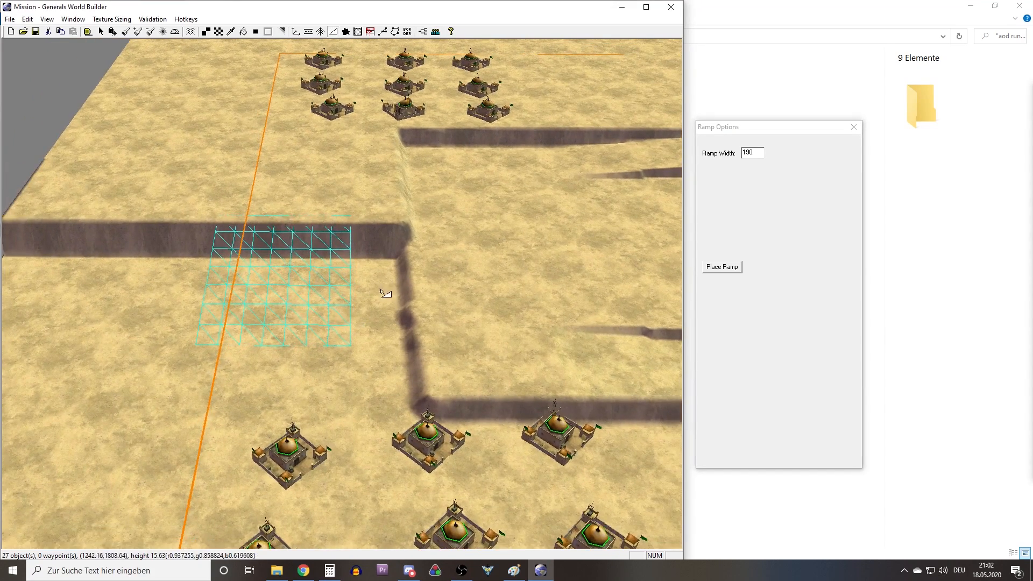
{"action": "left_click_drag", "start_coordinate": [307, 204], "coordinate": [303, 254]}
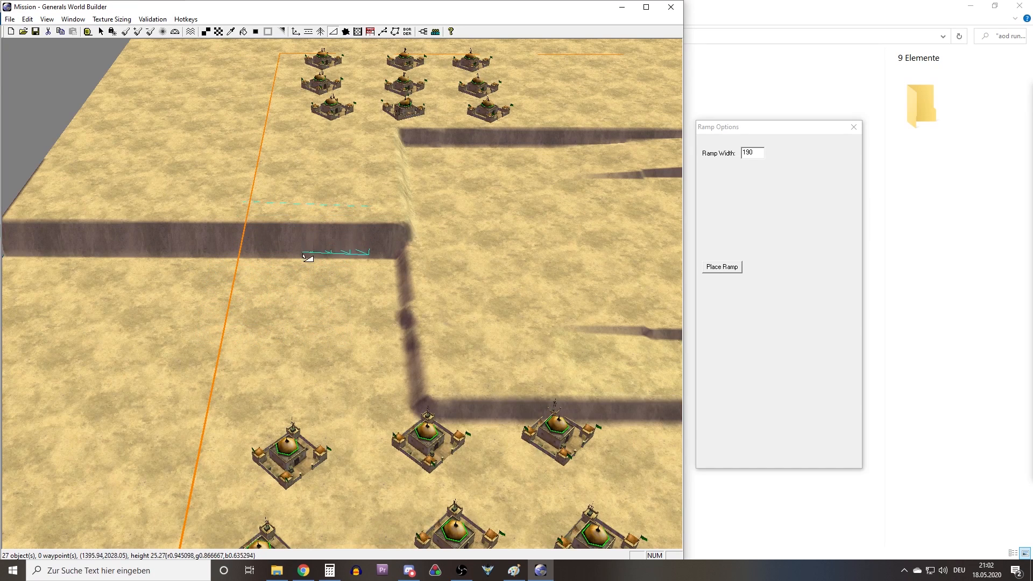
{"action": "left_click_drag", "start_coordinate": [308, 291], "coordinate": [288, 261]}
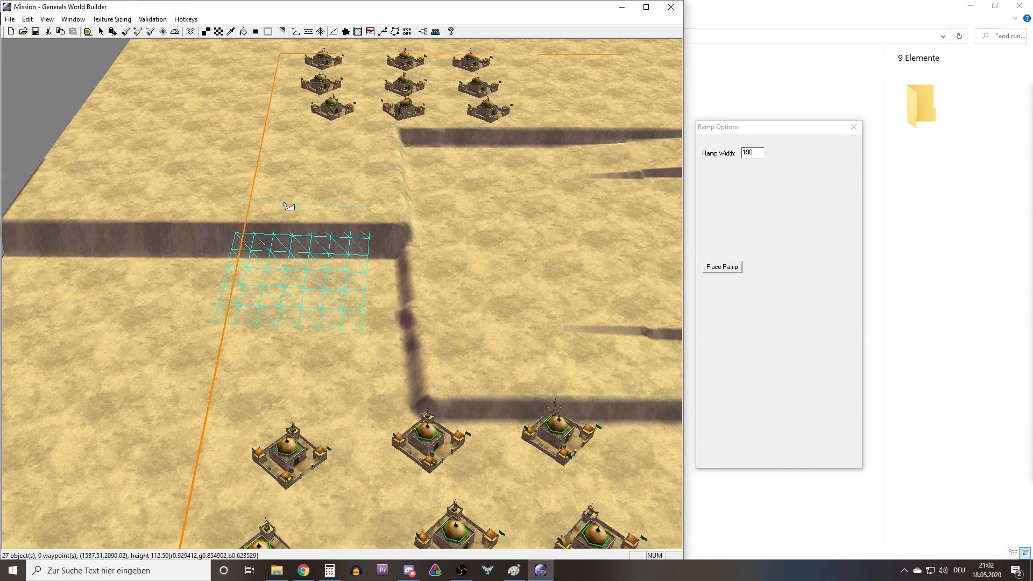
{"action": "left_click_drag", "start_coordinate": [279, 304], "coordinate": [275, 352]}
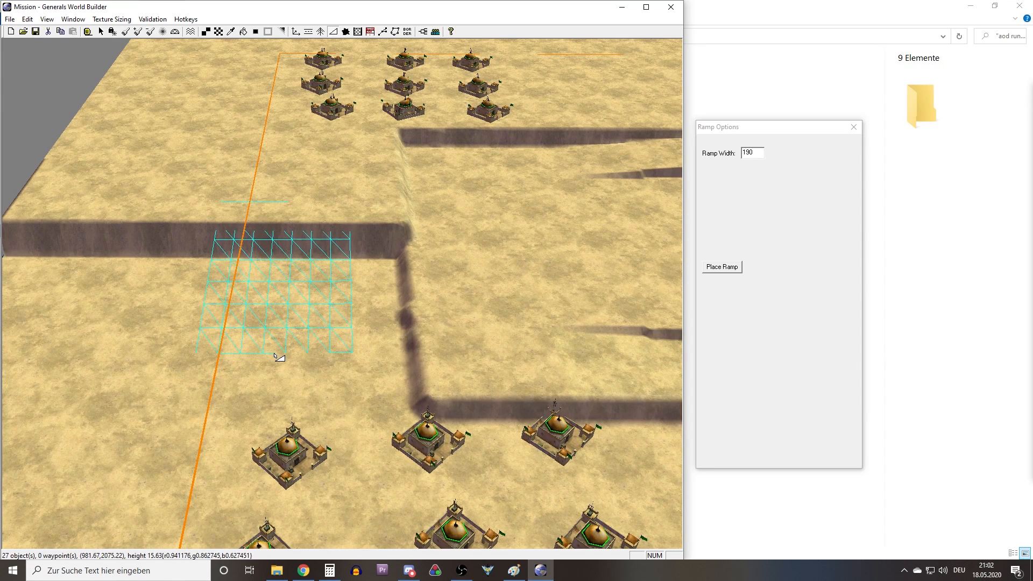
{"action": "left_click", "coordinate": [721, 267]}
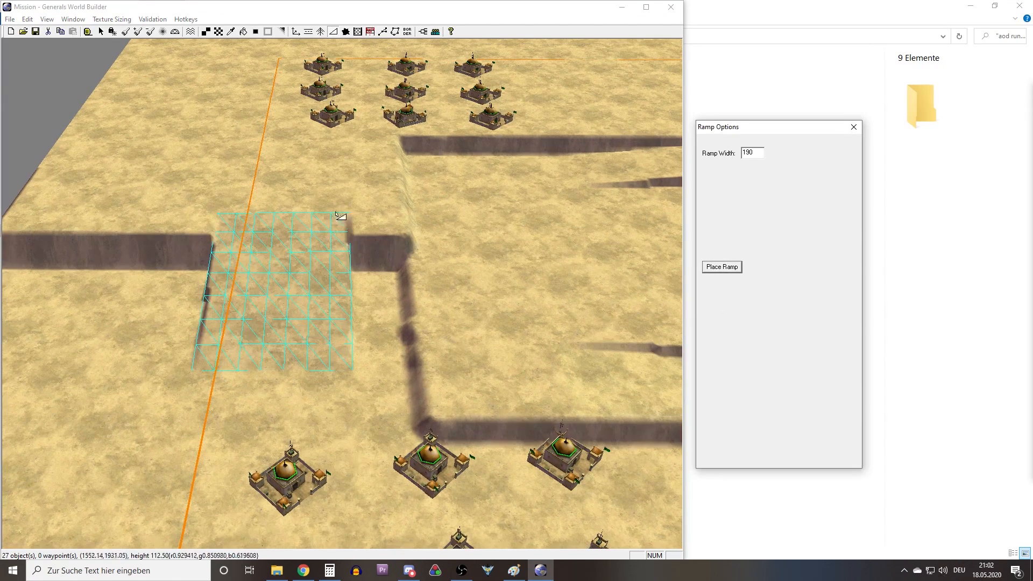
Examine the placed ramp and the layout of plateaus, ridges and ramps around the three bases.
{"action": "right_click", "coordinate": [321, 230]}
{"action": "middle_click_drag", "start_coordinate": [318, 229], "coordinate": [312, 292]}
{"action": "right_click_drag", "start_coordinate": [312, 291], "coordinate": [346, 350]}
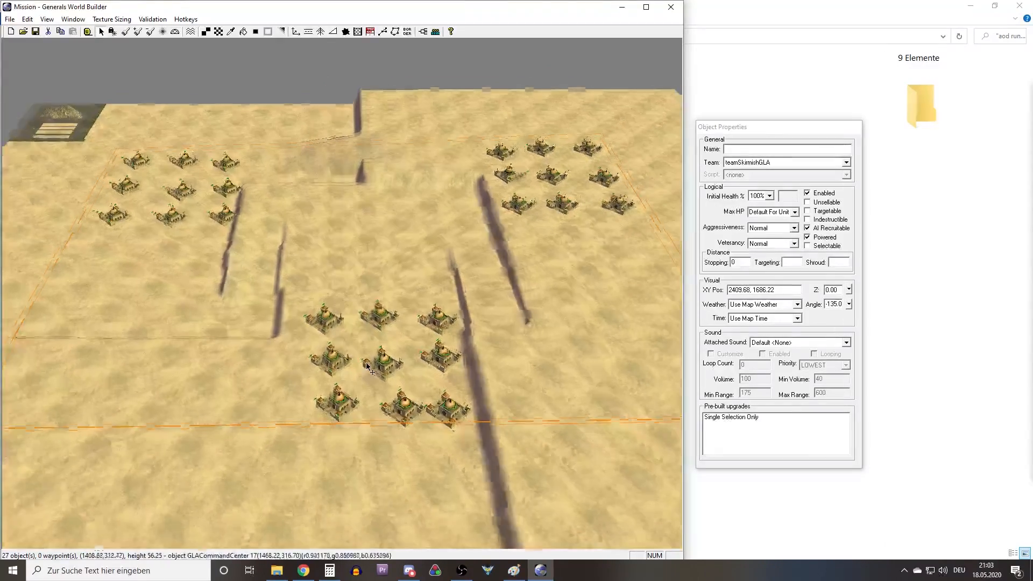
{"action": "scroll", "coordinate": [380, 402], "scroll_direction": "up", "scroll_amount": 3}
{"action": "right_click_drag", "start_coordinate": [379, 403], "coordinate": [135, 219]}
{"action": "middle_click_drag", "start_coordinate": [135, 223], "coordinate": [374, 275]}
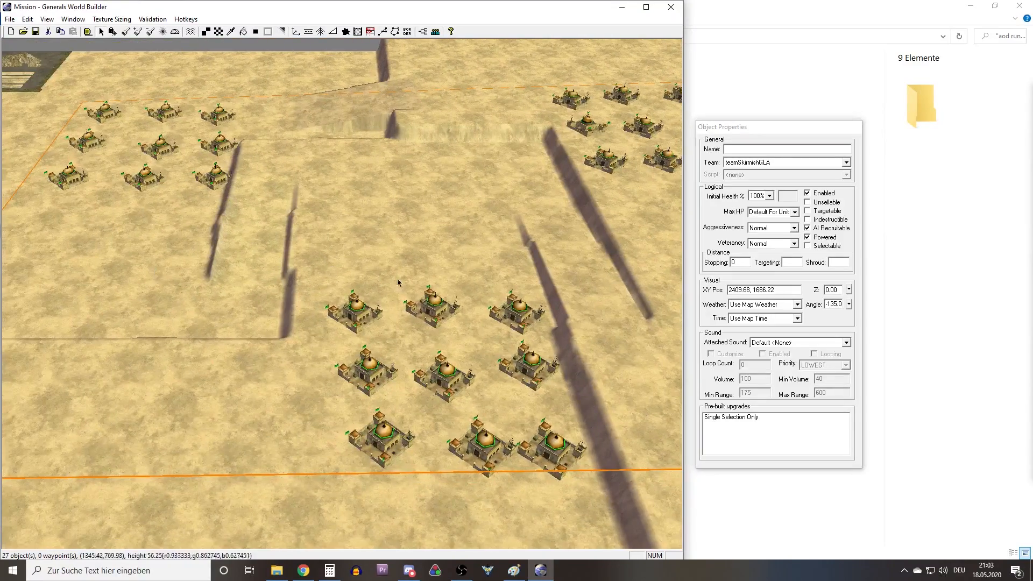
{"action": "right_click_drag", "start_coordinate": [342, 317], "coordinate": [275, 377]}
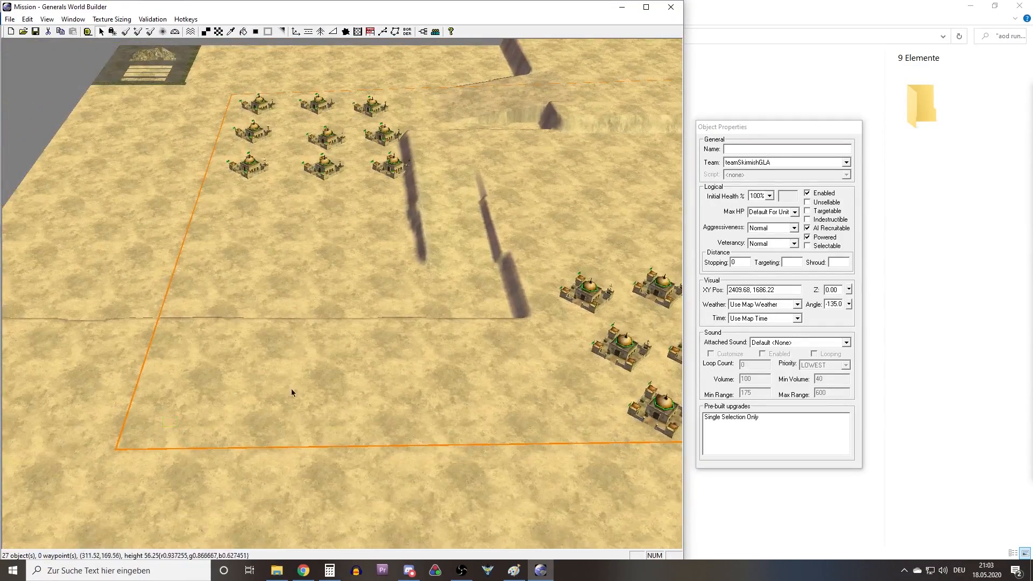
{"action": "middle_click_drag", "start_coordinate": [288, 331], "coordinate": [388, 238]}
{"action": "middle_click_drag", "start_coordinate": [362, 159], "coordinate": [268, 353]}
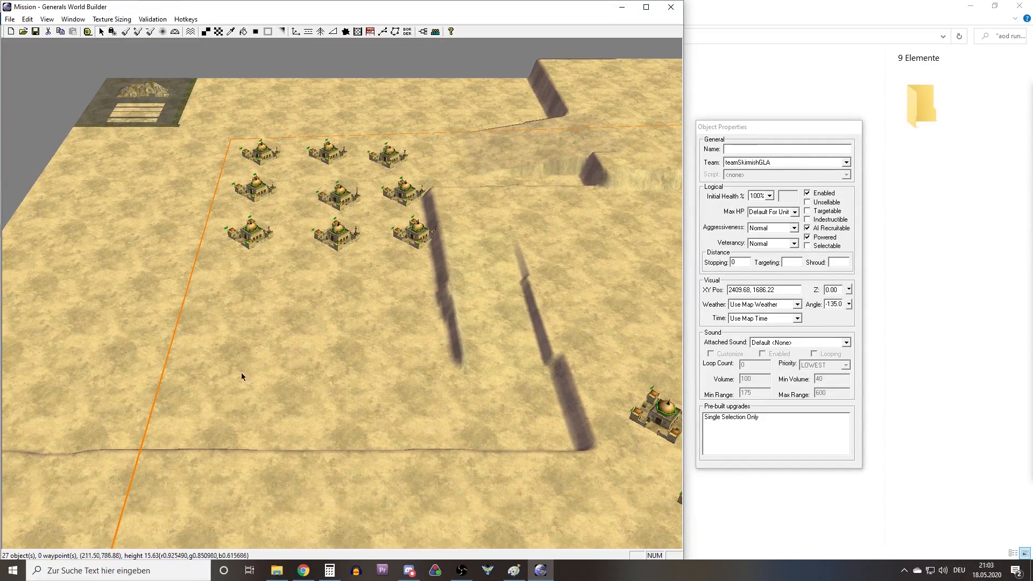
Examine the low-ground base in the map corner and the cliff separating it from the neighbouring base's plateau.
{"action": "middle_click_drag", "start_coordinate": [253, 406], "coordinate": [372, 385]}
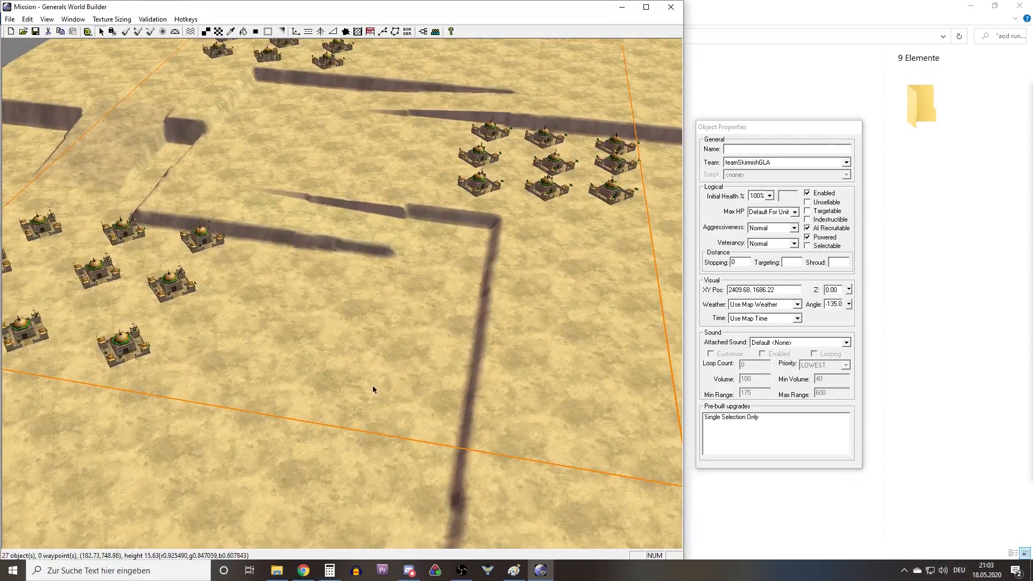
{"action": "middle_click_drag", "start_coordinate": [427, 334], "coordinate": [375, 318]}
{"action": "left_click_drag", "start_coordinate": [481, 217], "coordinate": [479, 218]}
{"action": "right_click_drag", "start_coordinate": [479, 218], "coordinate": [333, 280]}
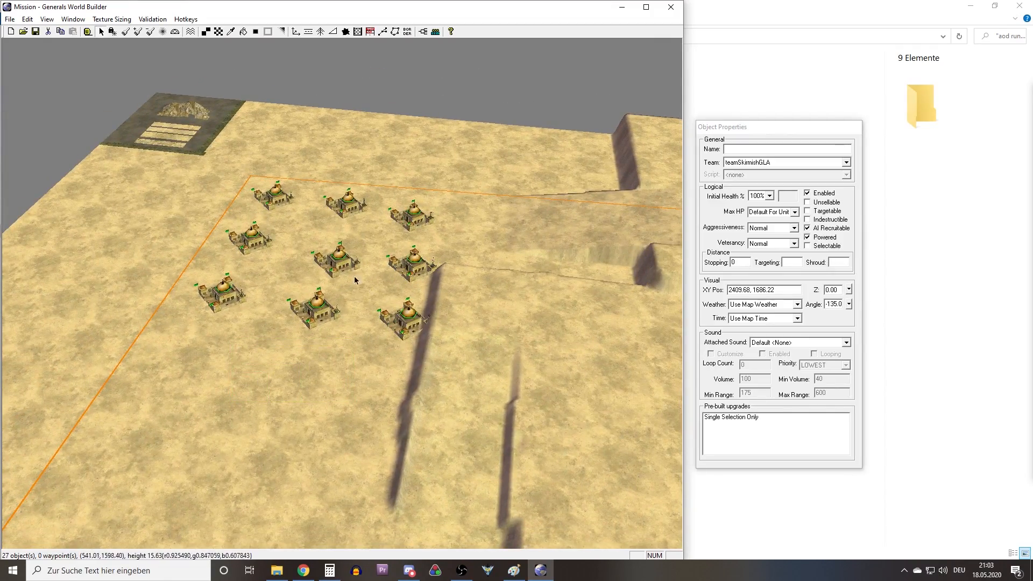
{"action": "right_click_drag", "start_coordinate": [367, 235], "coordinate": [382, 312]}
{"action": "scroll", "coordinate": [360, 289], "scroll_direction": "down", "scroll_amount": 4}
{"action": "mouse_move", "coordinate": [381, 311]}
{"action": "middle_mouse_down"}
{"action": "mouse_move", "coordinate": [362, 317]}
{"action": "mouse_move", "coordinate": [374, 323]}
{"action": "middle_mouse_up"}
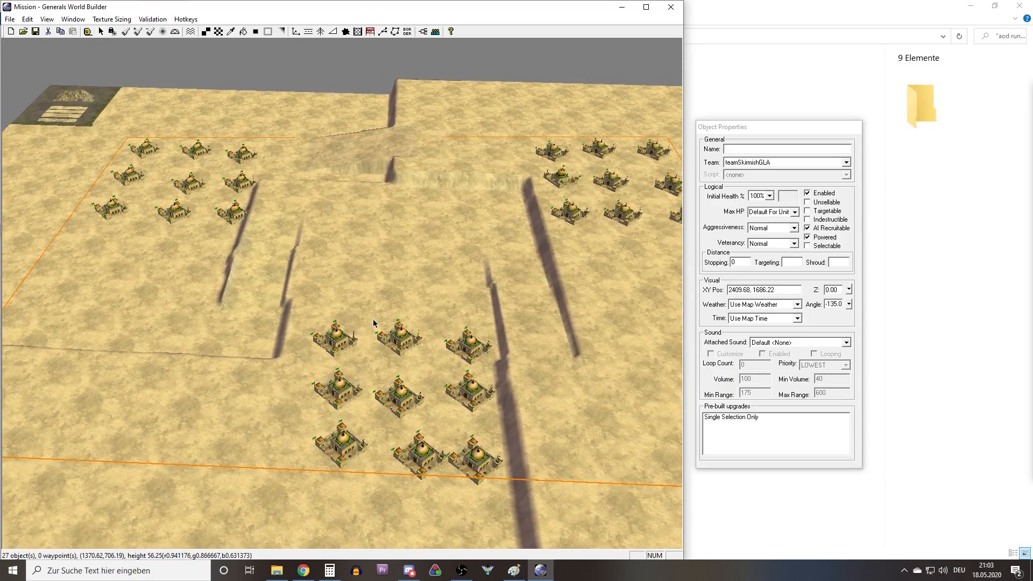
{"action": "right_click_drag", "start_coordinate": [373, 323], "coordinate": [241, 323]}
{"action": "right_click_drag", "start_coordinate": [249, 241], "coordinate": [264, 320]}
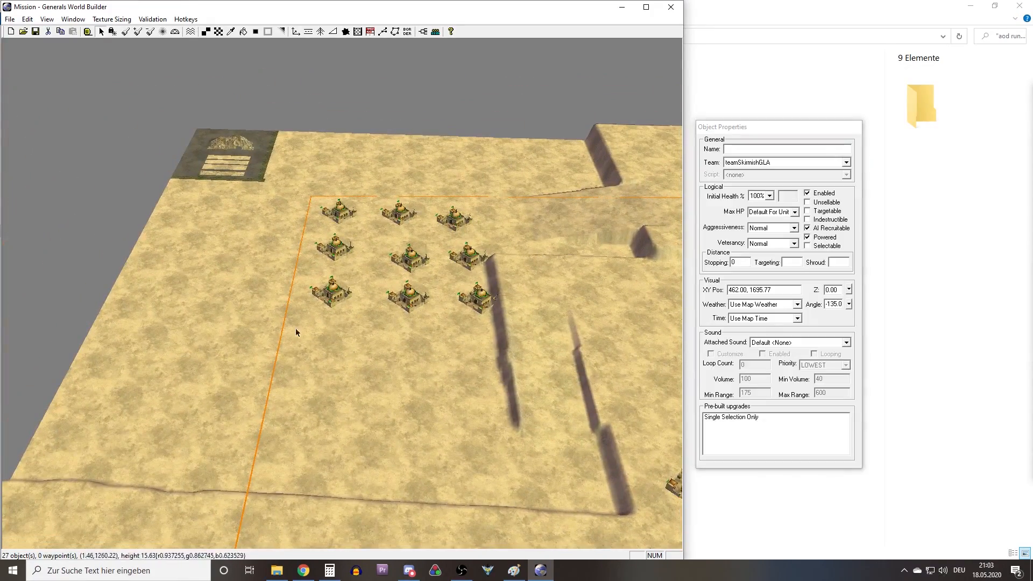
{"action": "left_click_drag", "start_coordinate": [498, 181], "coordinate": [498, 180]}
{"action": "right_click_drag", "start_coordinate": [288, 249], "coordinate": [394, 306]}
{"action": "scroll", "coordinate": [387, 336], "scroll_direction": "up", "scroll_amount": 5}
{"action": "middle_click_drag", "start_coordinate": [312, 356], "coordinate": [457, 333]}
{"action": "scroll", "coordinate": [456, 338], "scroll_direction": "up", "scroll_amount": 5}
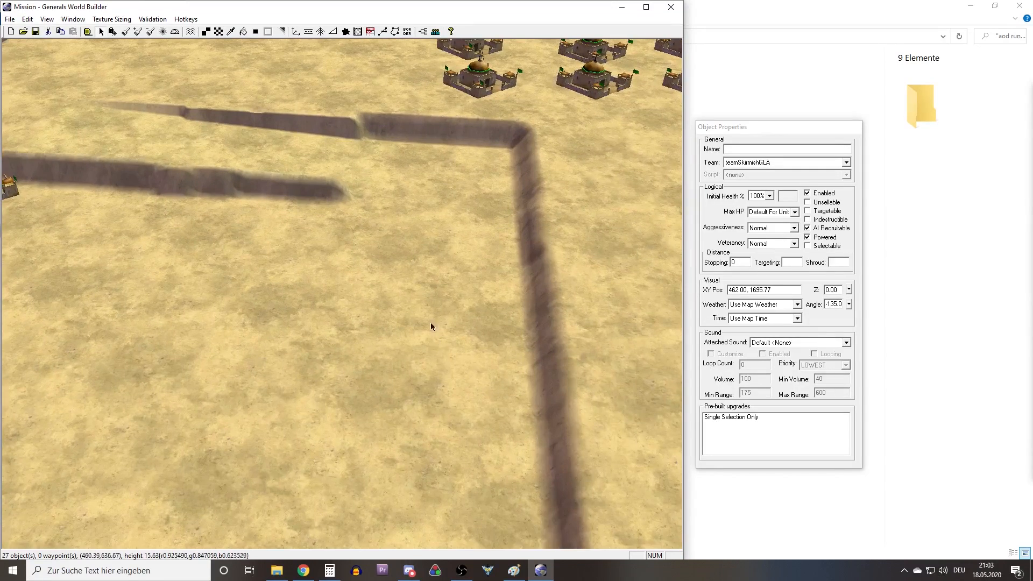
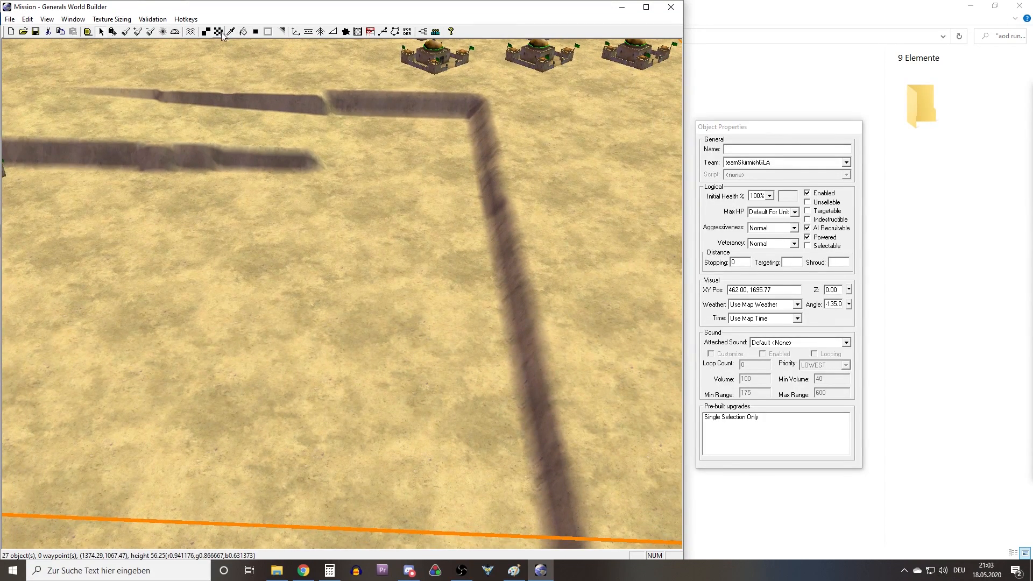
Select AsphaltType2 from the ASPHALT group as the texture for painting the terrain.
{"action": "left_click", "coordinate": [220, 32]}
{"action": "scroll", "coordinate": [760, 215], "scroll_direction": "up", "scroll_amount": 3}
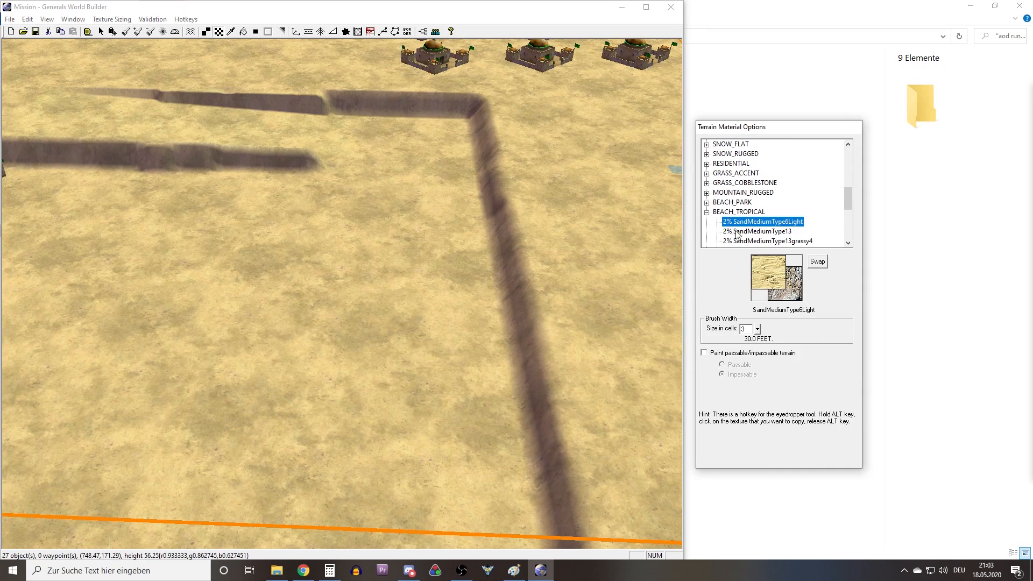
{"action": "left_click", "coordinate": [715, 230]}
{"action": "left_click", "coordinate": [707, 213]}
{"action": "scroll", "coordinate": [717, 227], "scroll_direction": "down", "scroll_amount": 1}
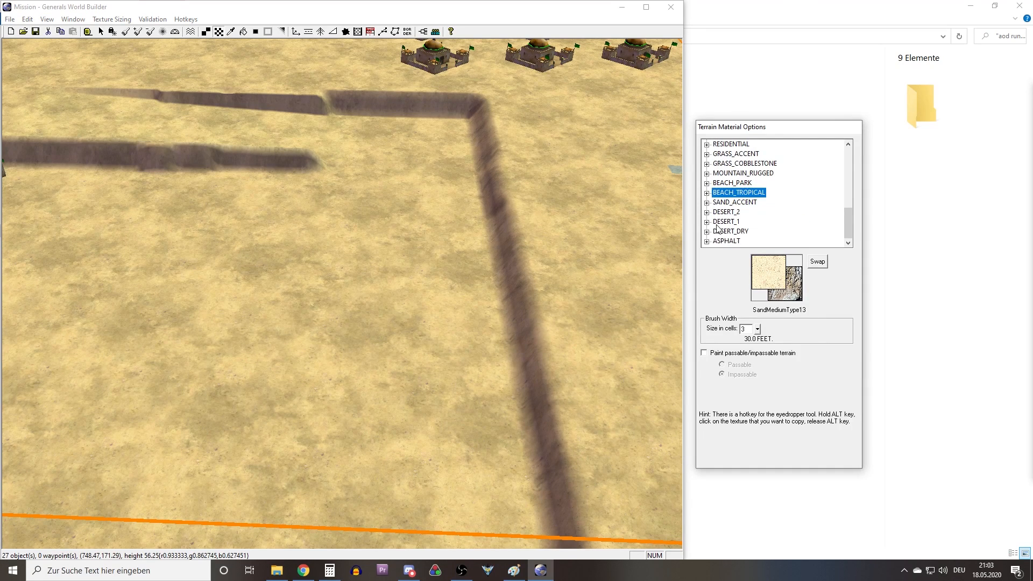
{"action": "left_click", "coordinate": [709, 242]}
{"action": "left_click", "coordinate": [761, 240]}
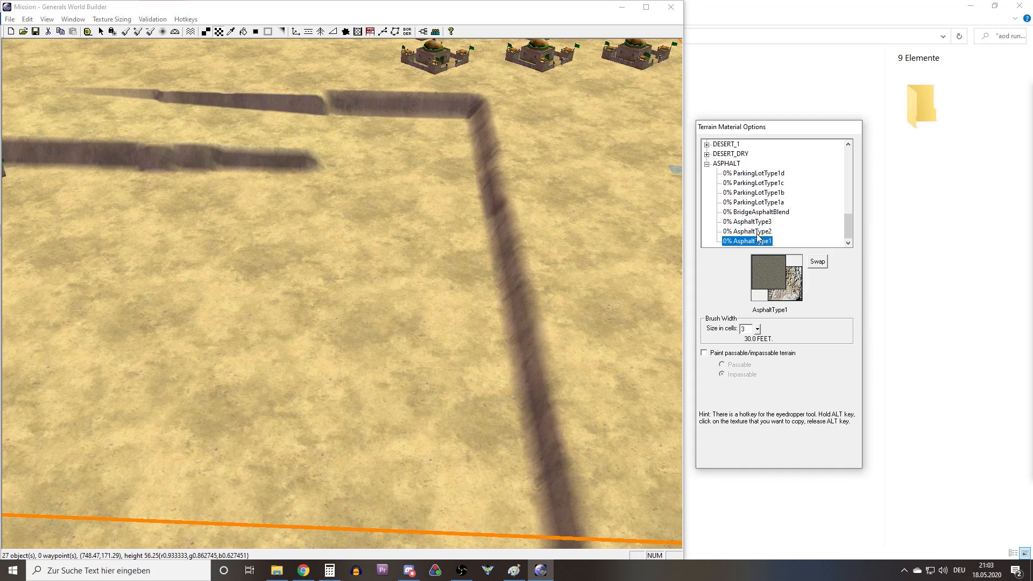
{"action": "left_click", "coordinate": [754, 232]}
{"action": "left_click", "coordinate": [748, 222]}
{"action": "left_click", "coordinate": [746, 212]}
{"action": "left_click", "coordinate": [757, 173]}
{"action": "left_click", "coordinate": [756, 231]}
{"action": "left_click", "coordinate": [755, 241]}
{"action": "left_click", "coordinate": [761, 232]}
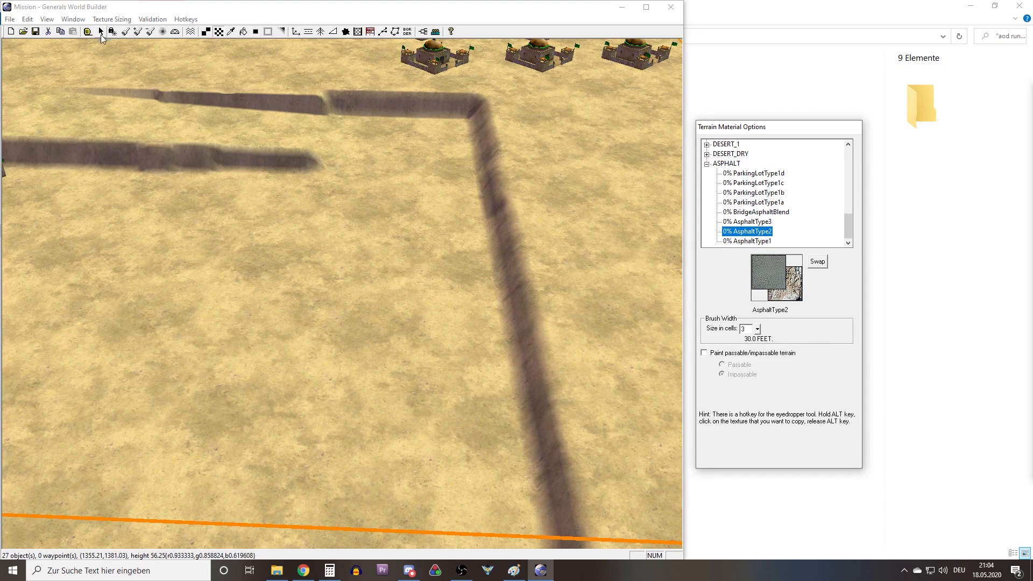
Set the texture brush width to 20 cells.
{"action": "left_click", "coordinate": [112, 34]}
{"action": "right_click_drag", "start_coordinate": [455, 459], "coordinate": [690, 301]}
{"action": "left_click_drag", "start_coordinate": [750, 328], "coordinate": [723, 328]}
{"action": "type", "text": "10"}
{"action": "right_click_drag", "start_coordinate": [425, 277], "coordinate": [473, 251]}
{"action": "left_click_drag", "start_coordinate": [750, 329], "coordinate": [718, 327]}
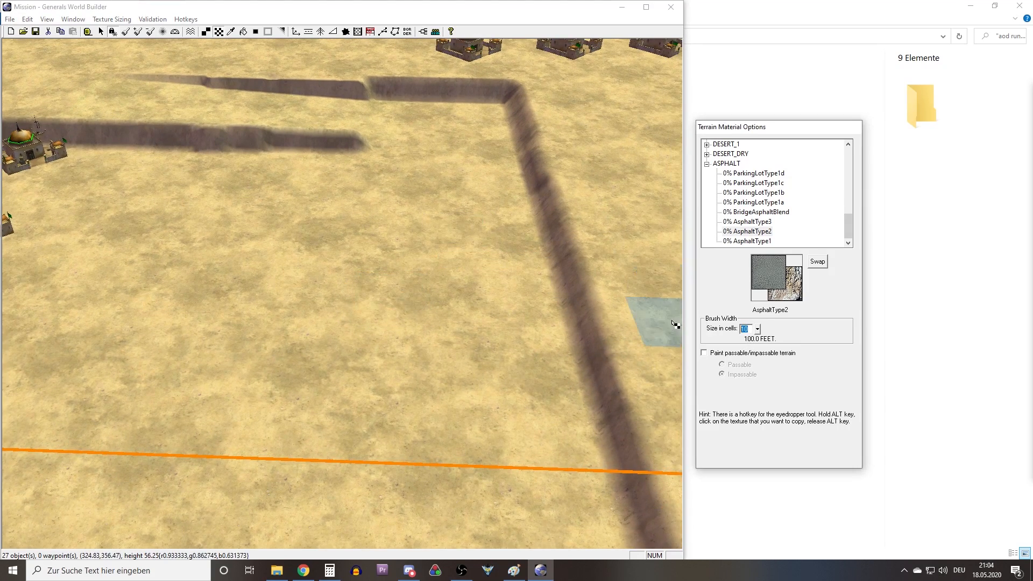
{"action": "type", "text": "20"}
Paint an asphalt strip along the inner side of the long ridge, from outside the orange boundary to the ridge's corner.
{"action": "middle_click_drag", "start_coordinate": [414, 139], "coordinate": [497, 154]}
{"action": "right_click_drag", "start_coordinate": [498, 155], "coordinate": [355, 267]}
{"action": "middle_click_drag", "start_coordinate": [410, 270], "coordinate": [344, 304]}
{"action": "mouse_move", "coordinate": [366, 288]}
{"action": "right_mouse_down"}
{"action": "mouse_move", "coordinate": [296, 338]}
{"action": "mouse_move", "coordinate": [297, 350]}
{"action": "right_mouse_up"}
{"action": "middle_click_drag", "start_coordinate": [437, 272], "coordinate": [397, 288]}
{"action": "scroll", "coordinate": [396, 288], "scroll_direction": "down", "scroll_amount": 3}
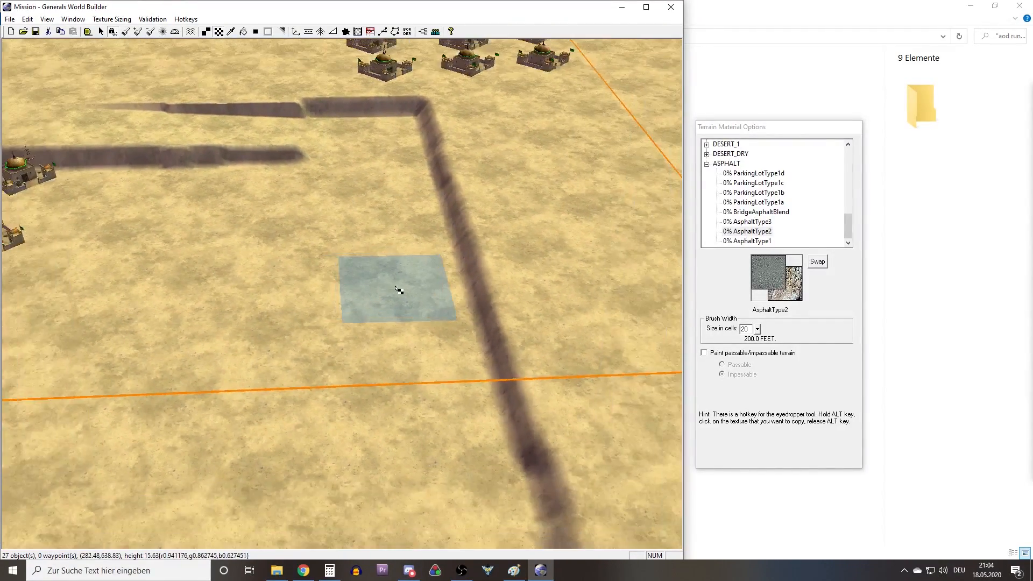
{"action": "right_click_drag", "start_coordinate": [396, 287], "coordinate": [398, 354]}
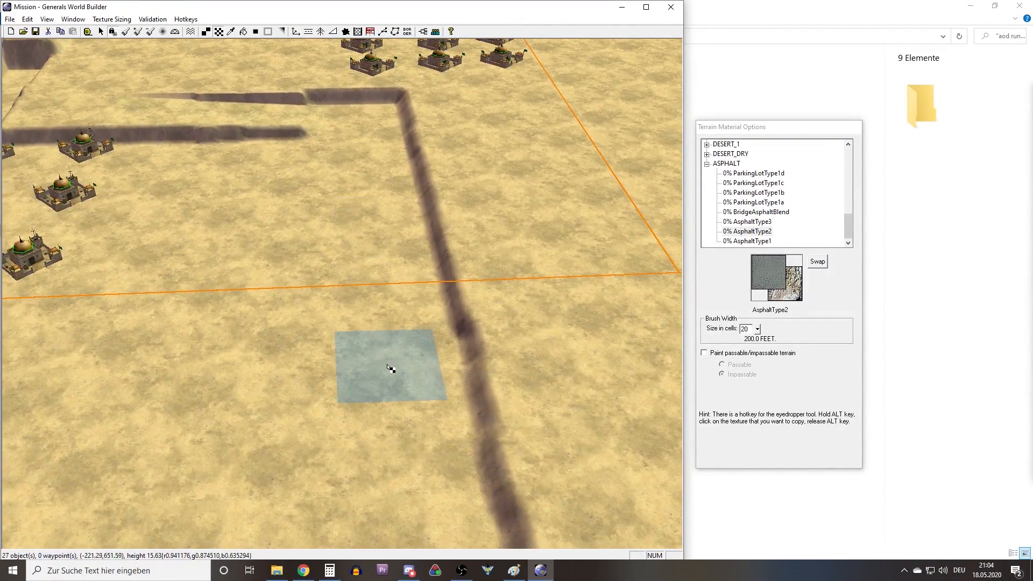
{"action": "left_click_drag", "start_coordinate": [393, 369], "coordinate": [362, 136]}
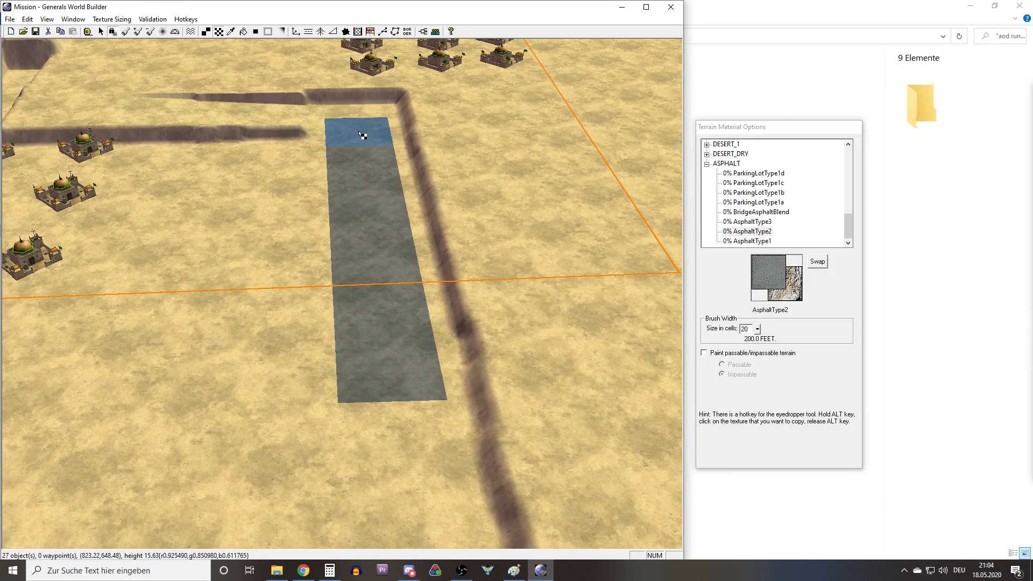
Continue the asphalt road from the ridge corner through the corridor between the two parallel ridges to its far end.
{"action": "mouse_move", "coordinate": [371, 123]}
{"action": "middle_mouse_down"}
{"action": "mouse_move", "coordinate": [323, 86]}
{"action": "mouse_move", "coordinate": [173, 212]}
{"action": "mouse_move", "coordinate": [168, 258]}
{"action": "middle_mouse_up"}
{"action": "scroll", "coordinate": [411, 315], "scroll_direction": "up", "scroll_amount": 4}
{"action": "right_click_drag", "start_coordinate": [403, 322], "coordinate": [465, 317]}
{"action": "left_click_drag", "start_coordinate": [359, 381], "coordinate": [381, 85]}
{"action": "right_click_drag", "start_coordinate": [378, 83], "coordinate": [384, 207]}
{"action": "middle_click_drag", "start_coordinate": [384, 208], "coordinate": [299, 266]}
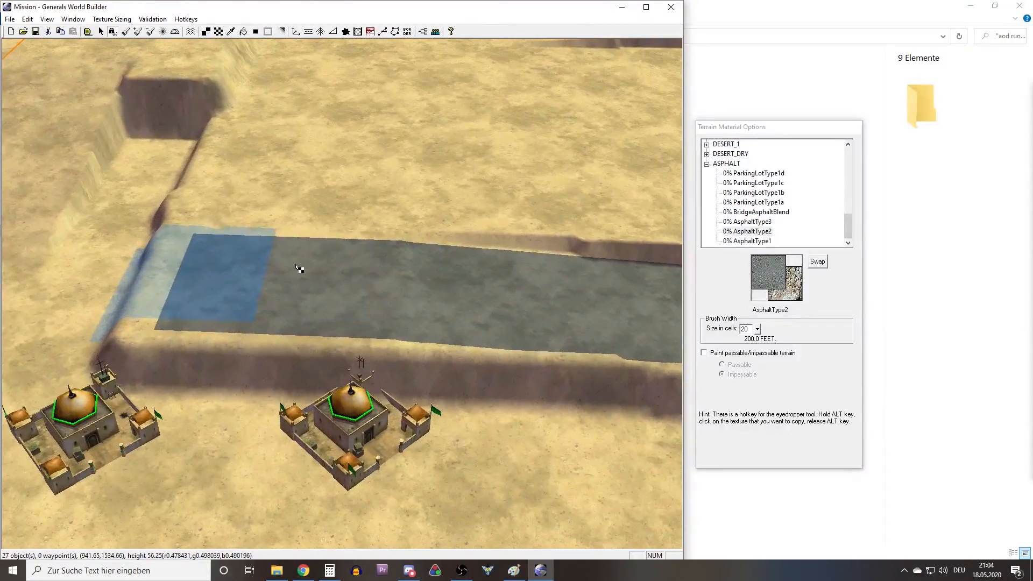
{"action": "right_click_drag", "start_coordinate": [299, 265], "coordinate": [314, 294]}
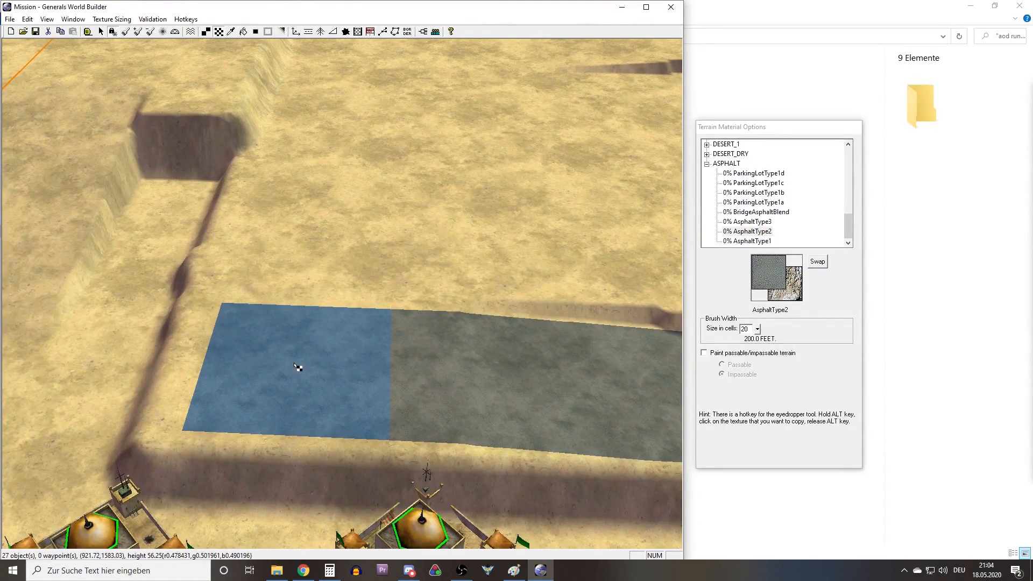
Turn the asphalt road at the corridor's end and paint it across the low ground to the next base's cliff, reworking the last stroke.
{"action": "left_click", "coordinate": [315, 270]}
{"action": "left_click_drag", "start_coordinate": [315, 270], "coordinate": [342, 90]}
{"action": "right_click_drag", "start_coordinate": [342, 90], "coordinate": [326, 273]}
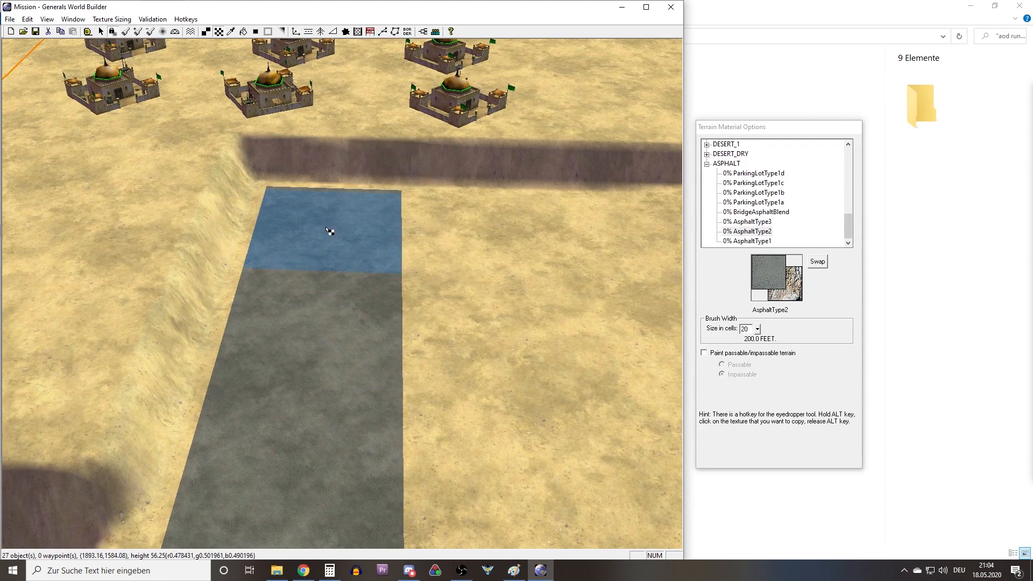
{"action": "left_click", "coordinate": [28, 18]}
{"action": "left_click", "coordinate": [34, 31]}
{"action": "right_click_drag", "start_coordinate": [270, 231], "coordinate": [323, 262]}
{"action": "mouse_move", "coordinate": [334, 262]}
{"action": "middle_mouse_down"}
{"action": "mouse_move", "coordinate": [253, 292]}
{"action": "mouse_move", "coordinate": [296, 250]}
{"action": "middle_mouse_up"}
{"action": "right_click_drag", "start_coordinate": [320, 207], "coordinate": [324, 260]}
{"action": "middle_click_drag", "start_coordinate": [299, 262], "coordinate": [315, 265]}
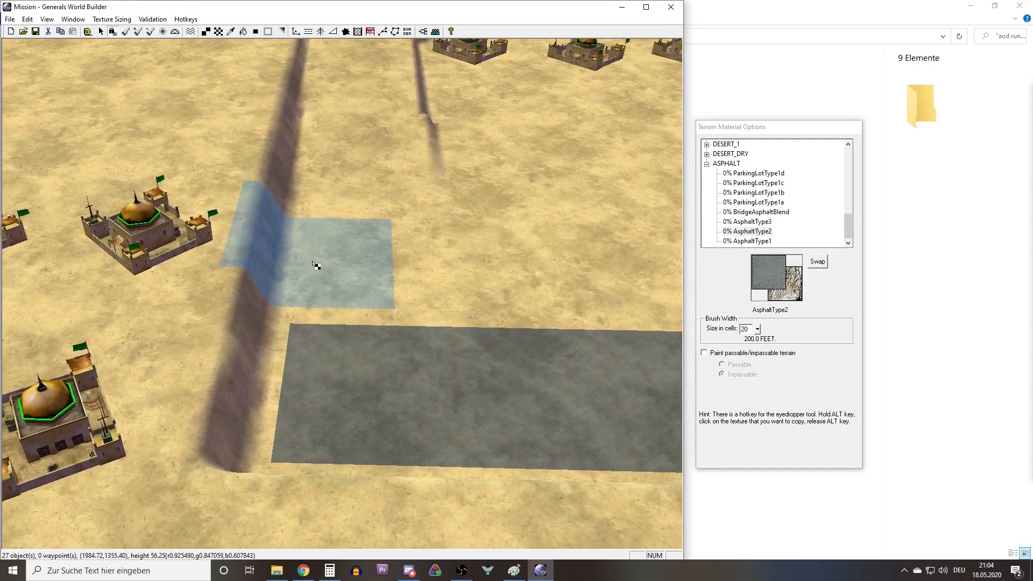
{"action": "left_click", "coordinate": [376, 389]}
Paint the asphalt road between the base's cliff and the opposite ridge, joining it to the road corner on the low ground.
{"action": "right_click_drag", "start_coordinate": [381, 288], "coordinate": [357, 108]}
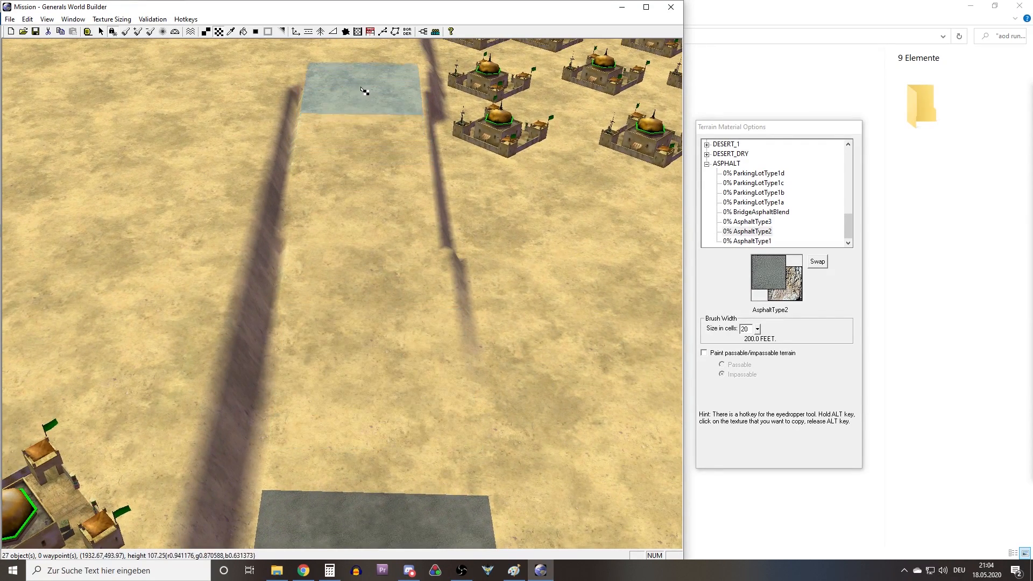
{"action": "mouse_move", "coordinate": [364, 71]}
{"action": "left_mouse_down"}
{"action": "mouse_move", "coordinate": [322, 360]}
{"action": "mouse_move", "coordinate": [320, 452]}
{"action": "mouse_move", "coordinate": [336, 382]}
{"action": "left_mouse_up"}
{"action": "right_click_drag", "start_coordinate": [333, 379], "coordinate": [346, 398]}
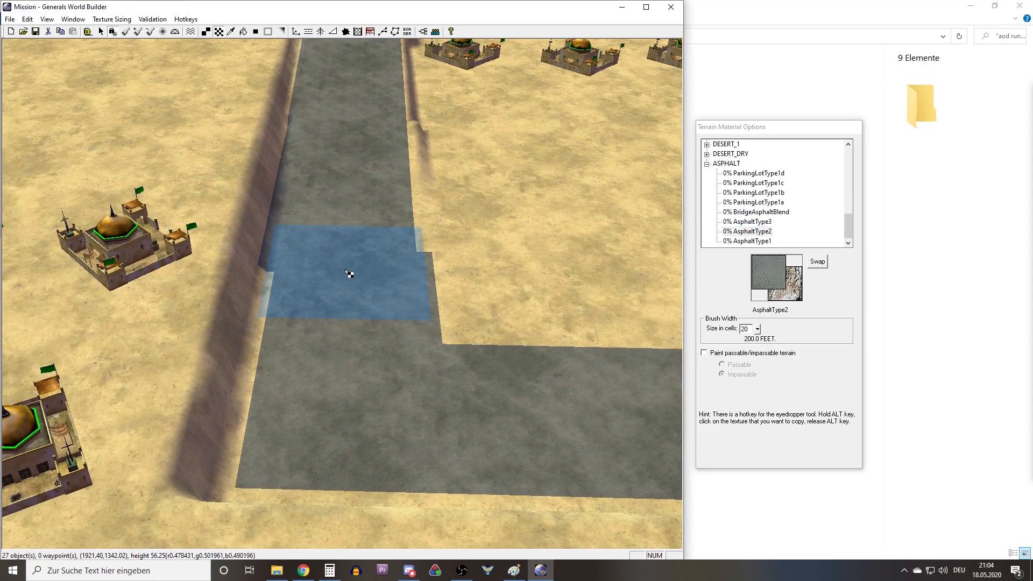
{"action": "right_click_drag", "start_coordinate": [336, 407], "coordinate": [352, 285]}
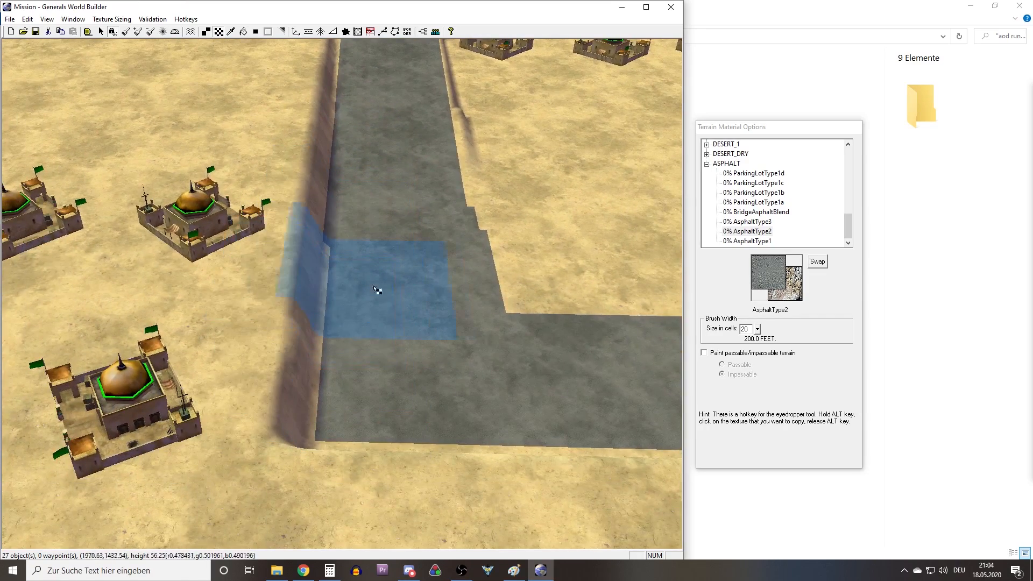
Level the asphalt's edge along the cliff with the Height Brush at height 90, and undo the last stroke over the slope.
{"action": "left_click", "coordinate": [124, 32]}
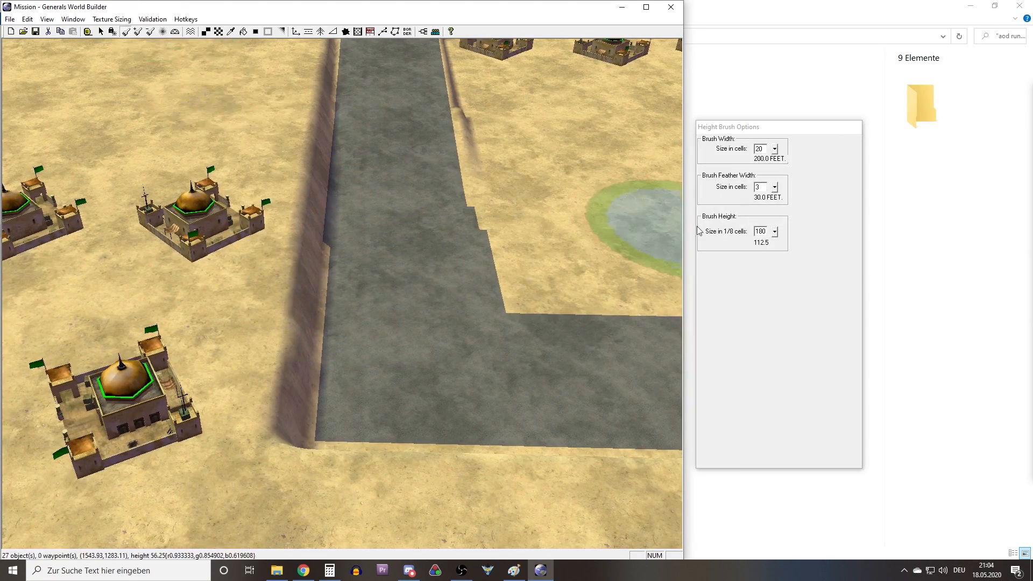
{"action": "double_click", "coordinate": [756, 231]}
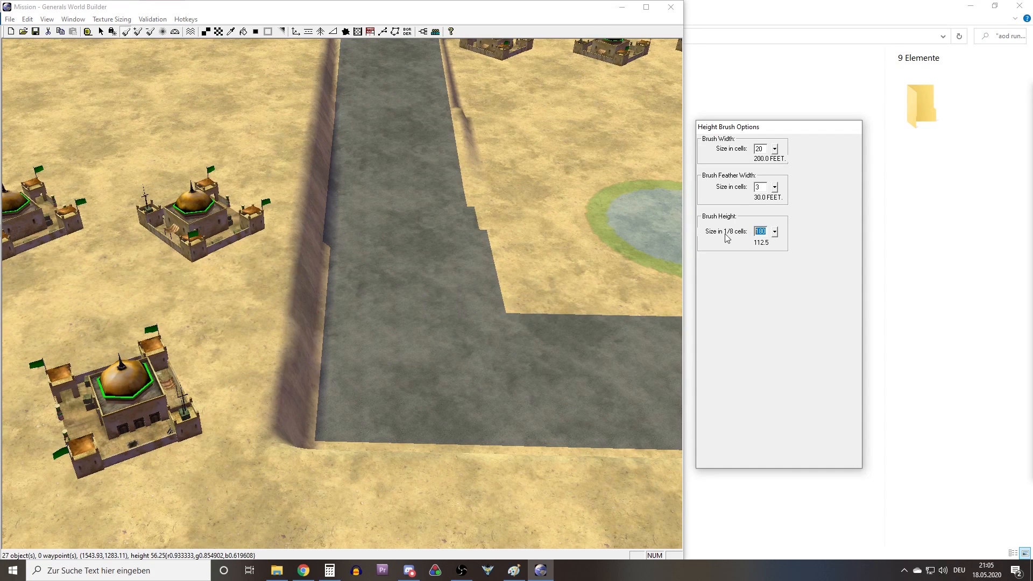
{"action": "type", "text": "90"}
{"action": "left_click", "coordinate": [419, 300]}
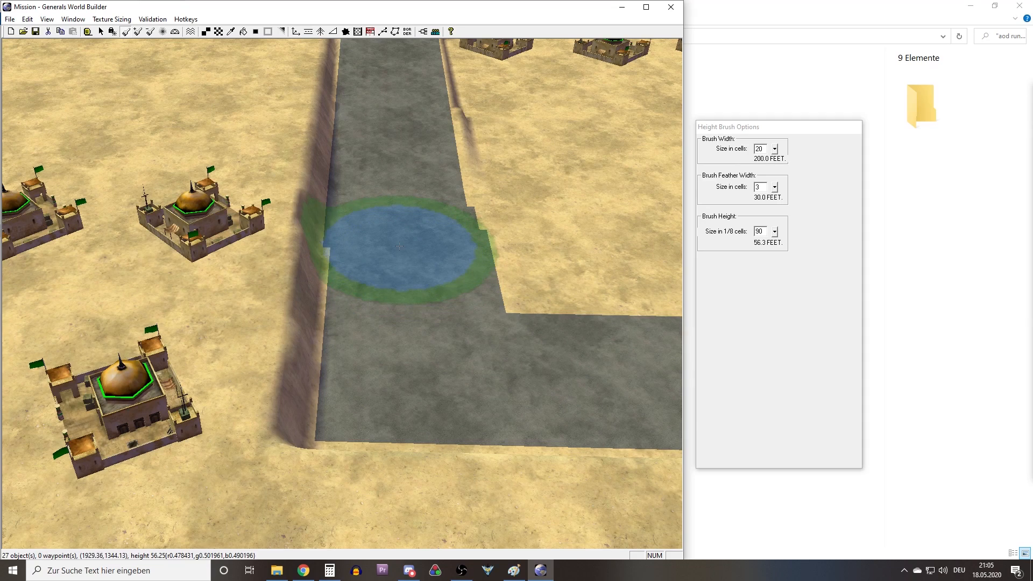
{"action": "mouse_move", "coordinate": [387, 223]}
{"action": "middle_mouse_down"}
{"action": "mouse_move", "coordinate": [391, 208]}
{"action": "mouse_move", "coordinate": [461, 163]}
{"action": "mouse_move", "coordinate": [607, 237]}
{"action": "mouse_move", "coordinate": [632, 237]}
{"action": "middle_mouse_up"}
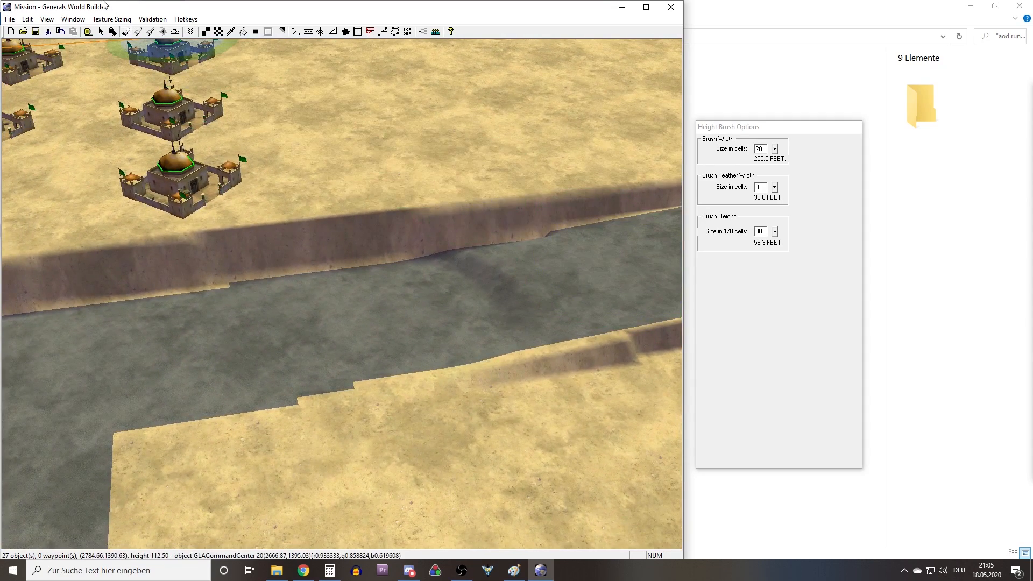
{"action": "left_click", "coordinate": [42, 19]}
{"action": "left_click", "coordinate": [33, 32]}
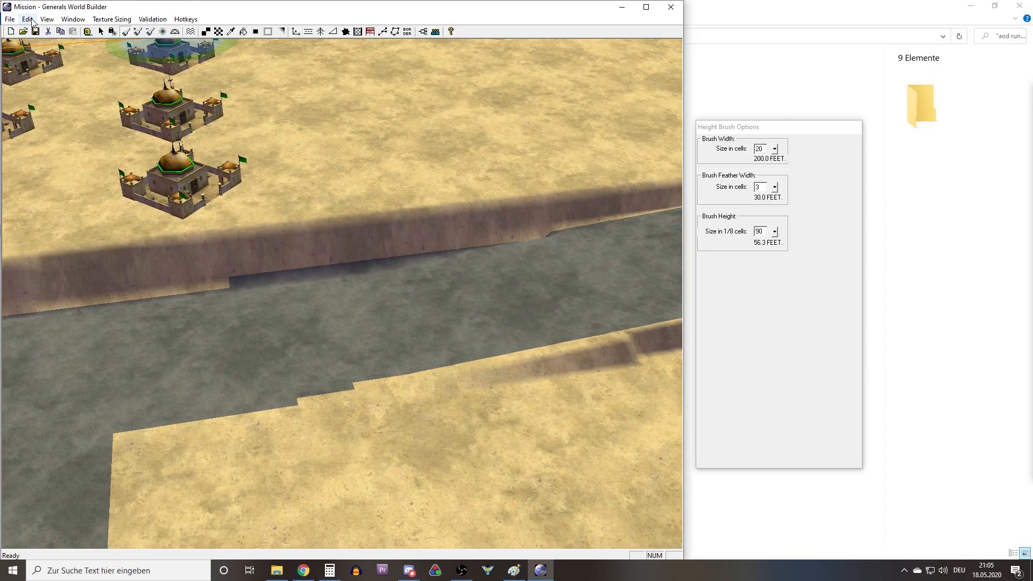
Extend the asphalt road past the end of the cliff corridor and turn it toward the map edge, redoing the misplaced stroke.
{"action": "right_click_drag", "start_coordinate": [193, 182], "coordinate": [212, 233]}
{"action": "middle_click_drag", "start_coordinate": [211, 233], "coordinate": [160, 298]}
{"action": "mouse_move", "coordinate": [346, 307]}
{"action": "middle_mouse_down"}
{"action": "mouse_move", "coordinate": [288, 224]}
{"action": "mouse_move", "coordinate": [380, 272]}
{"action": "mouse_move", "coordinate": [367, 273]}
{"action": "middle_mouse_up"}
{"action": "right_click_drag", "start_coordinate": [367, 273], "coordinate": [234, 239]}
{"action": "scroll", "coordinate": [346, 251], "scroll_direction": "down", "scroll_amount": 8}
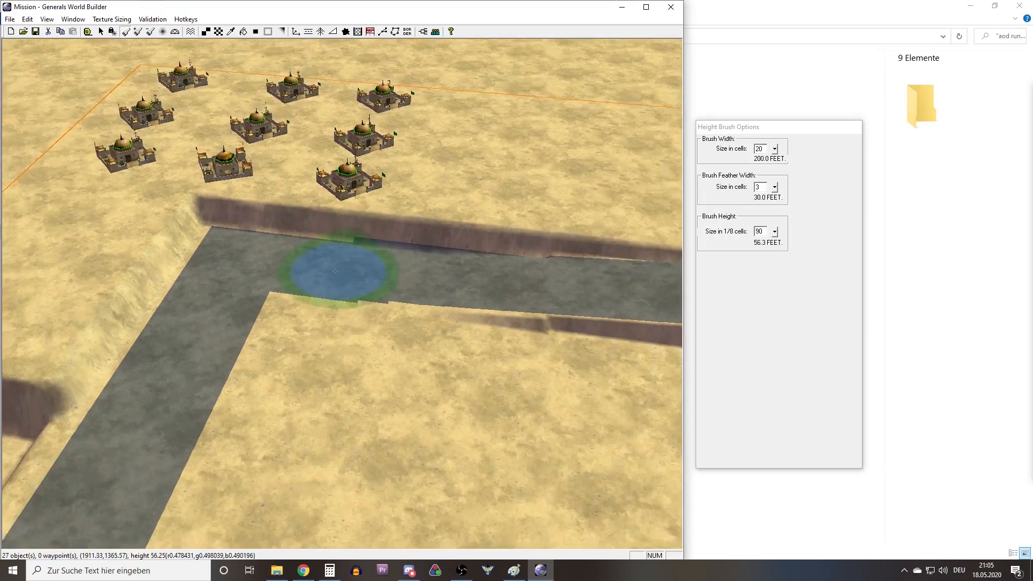
{"action": "right_click_drag", "start_coordinate": [334, 253], "coordinate": [543, 235]}
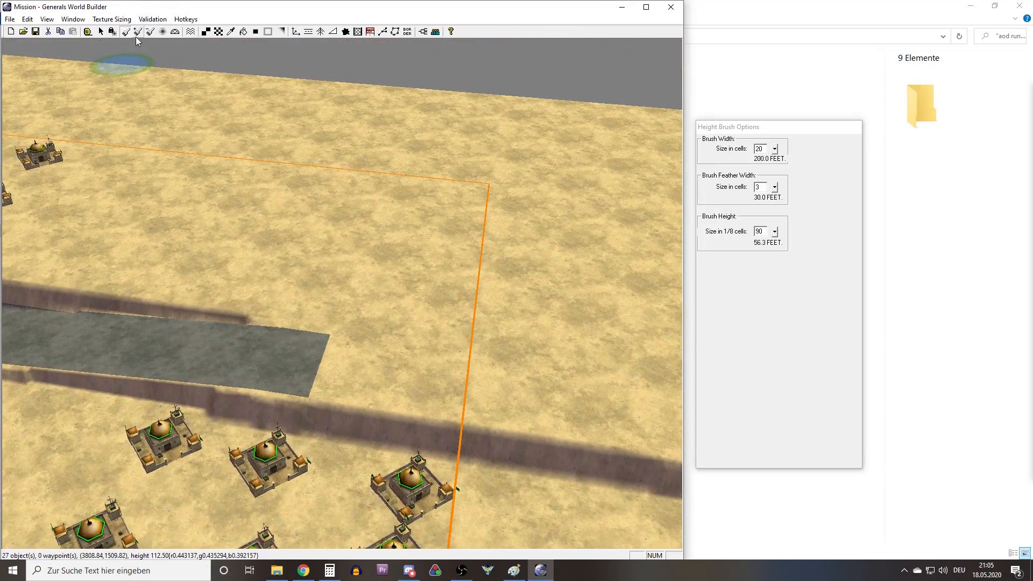
{"action": "left_click", "coordinate": [220, 34]}
{"action": "mouse_move", "coordinate": [327, 223]}
{"action": "right_mouse_down"}
{"action": "mouse_move", "coordinate": [360, 247]}
{"action": "mouse_move", "coordinate": [175, 127]}
{"action": "right_mouse_up"}
{"action": "mouse_move", "coordinate": [350, 267]}
{"action": "right_mouse_down"}
{"action": "mouse_move", "coordinate": [399, 349]}
{"action": "mouse_move", "coordinate": [450, 263]}
{"action": "right_mouse_up"}
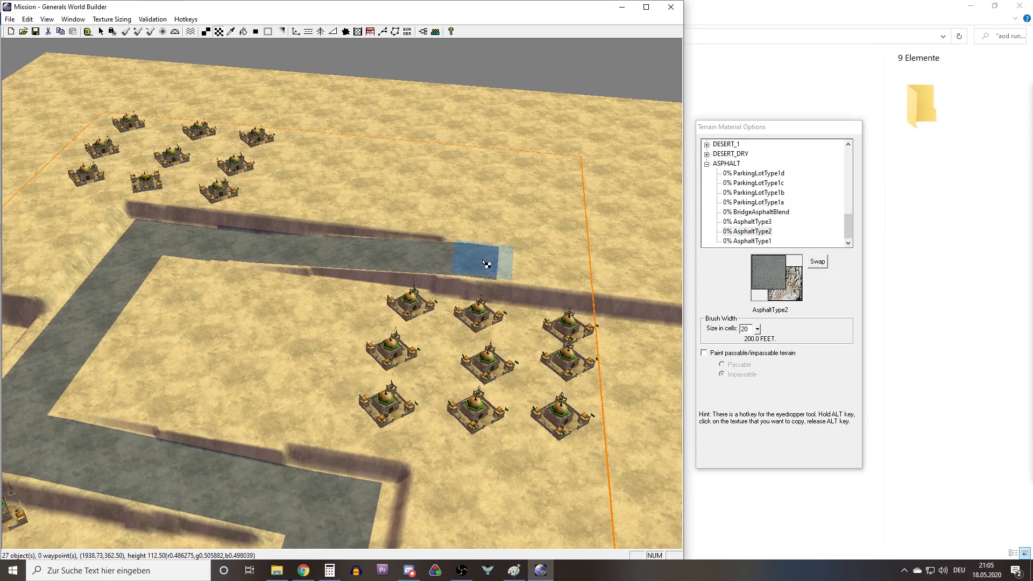
{"action": "left_click", "coordinate": [27, 19]}
{"action": "left_click", "coordinate": [43, 27]}
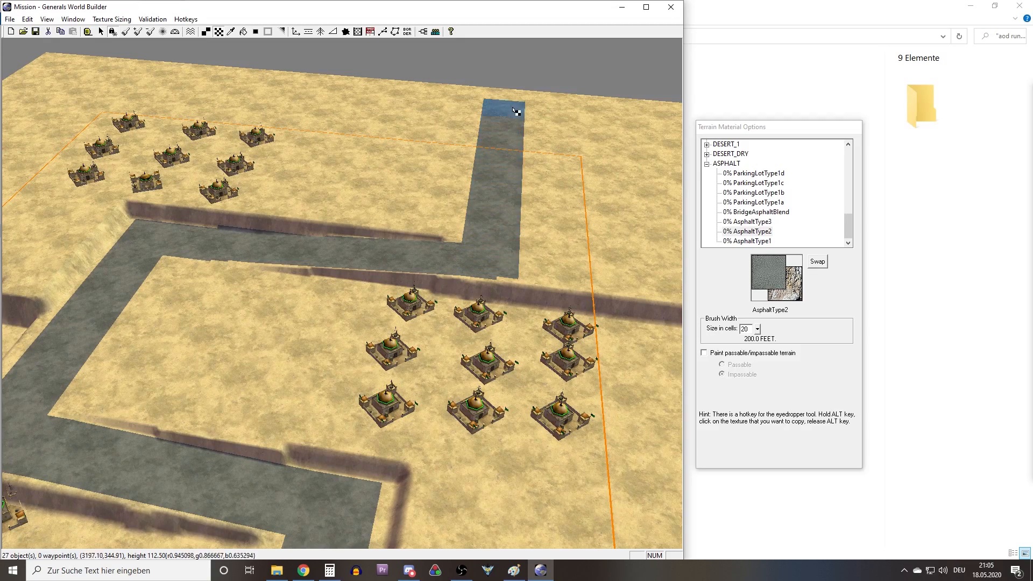
Examine the course of the asphalt road around the three bases and out to the map edges.
{"action": "scroll", "coordinate": [501, 277], "scroll_direction": "down", "scroll_amount": 6}
{"action": "mouse_move", "coordinate": [467, 247]}
{"action": "middle_mouse_down"}
{"action": "mouse_move", "coordinate": [399, 253]}
{"action": "mouse_move", "coordinate": [438, 261]}
{"action": "mouse_move", "coordinate": [171, 244]}
{"action": "middle_mouse_up"}
{"action": "scroll", "coordinate": [145, 248], "scroll_direction": "up", "scroll_amount": 4}
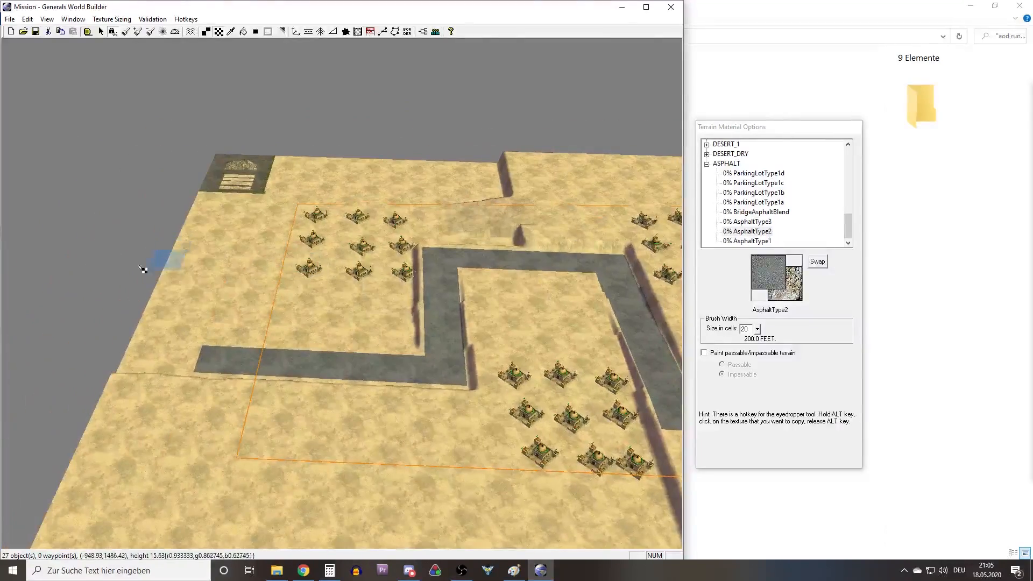
{"action": "middle_click_drag", "start_coordinate": [224, 355], "coordinate": [343, 351]}
{"action": "middle_click_drag", "start_coordinate": [319, 280], "coordinate": [424, 271]}
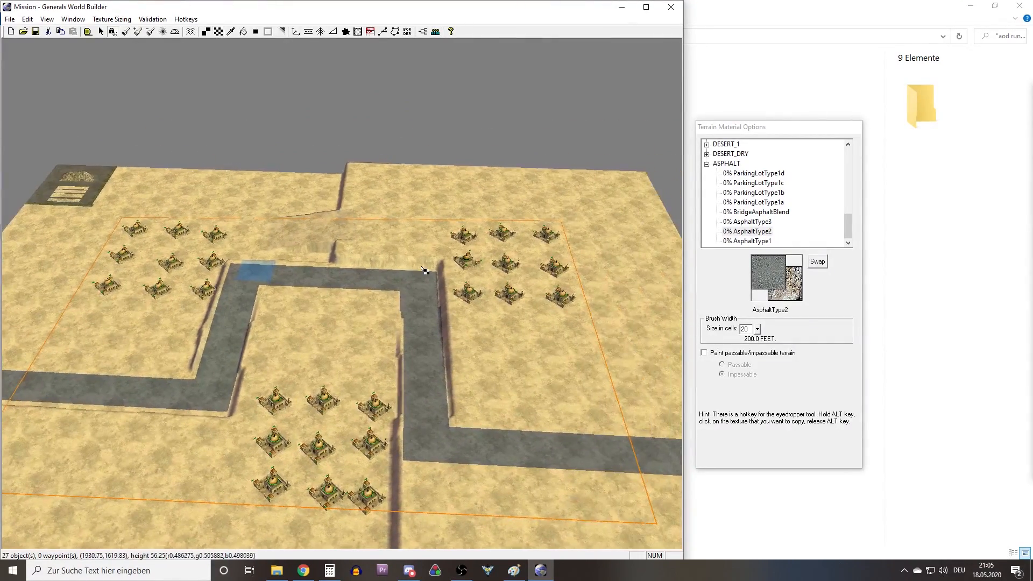
{"action": "mouse_move", "coordinate": [263, 271]}
{"action": "middle_mouse_down"}
{"action": "mouse_move", "coordinate": [372, 280]}
{"action": "mouse_move", "coordinate": [332, 324]}
{"action": "mouse_move", "coordinate": [438, 339]}
{"action": "mouse_move", "coordinate": [307, 353]}
{"action": "middle_mouse_up"}
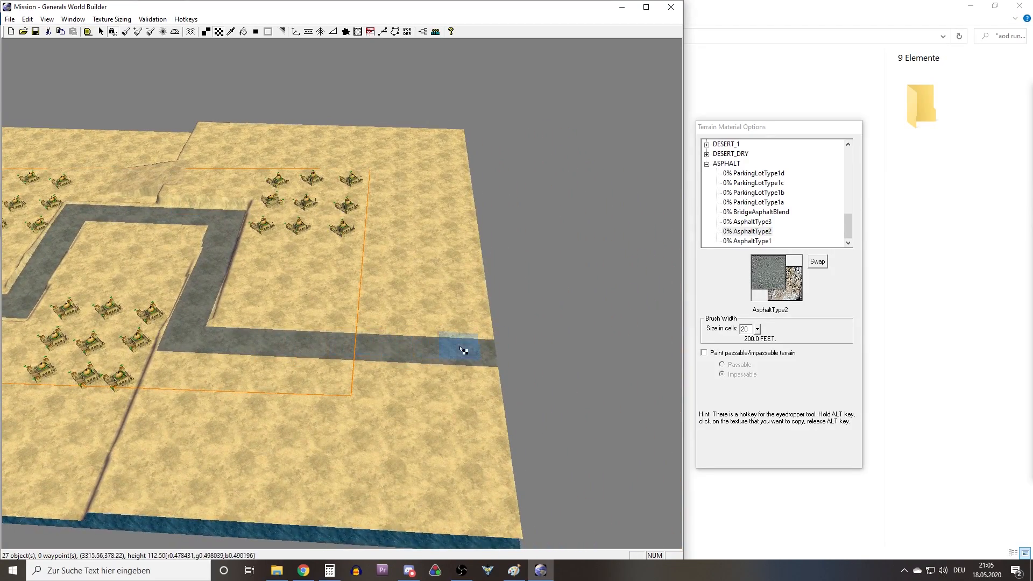
{"action": "right_click_drag", "start_coordinate": [462, 349], "coordinate": [267, 322]}
{"action": "middle_click_drag", "start_coordinate": [342, 322], "coordinate": [424, 352]}
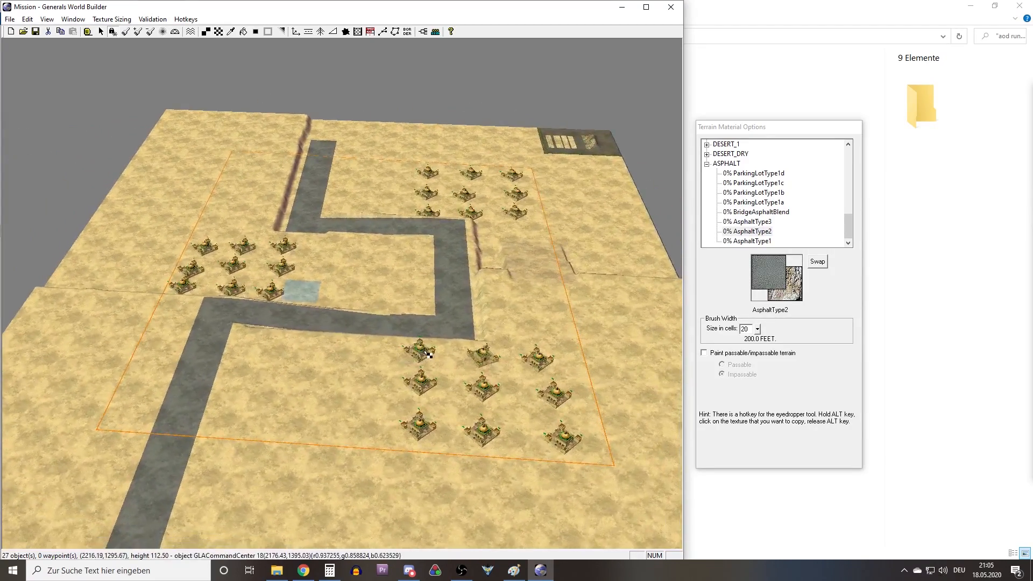
{"action": "scroll", "coordinate": [334, 355], "scroll_direction": "up", "scroll_amount": 5}
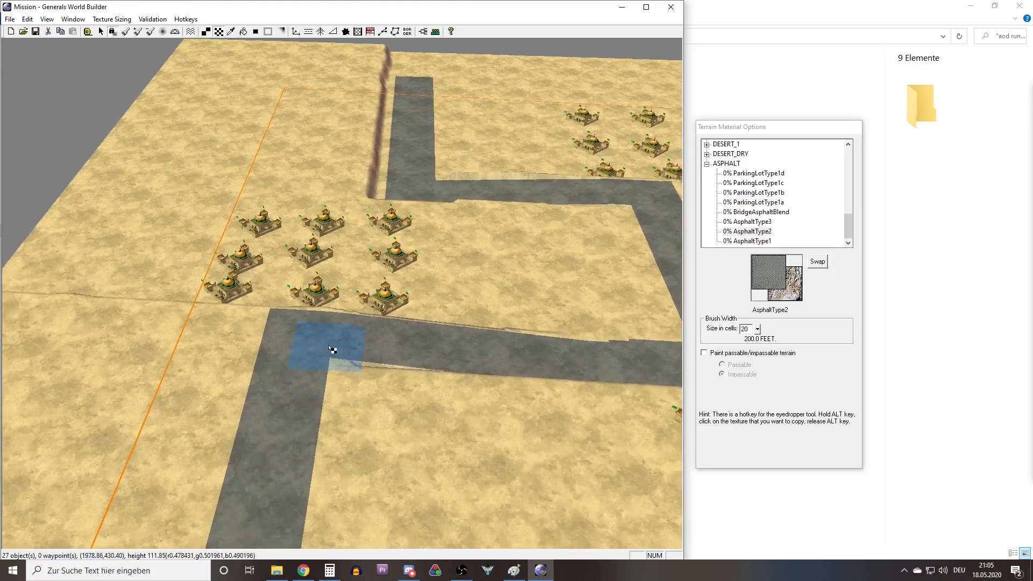
{"action": "scroll", "coordinate": [328, 344], "scroll_direction": "down", "scroll_amount": 6}
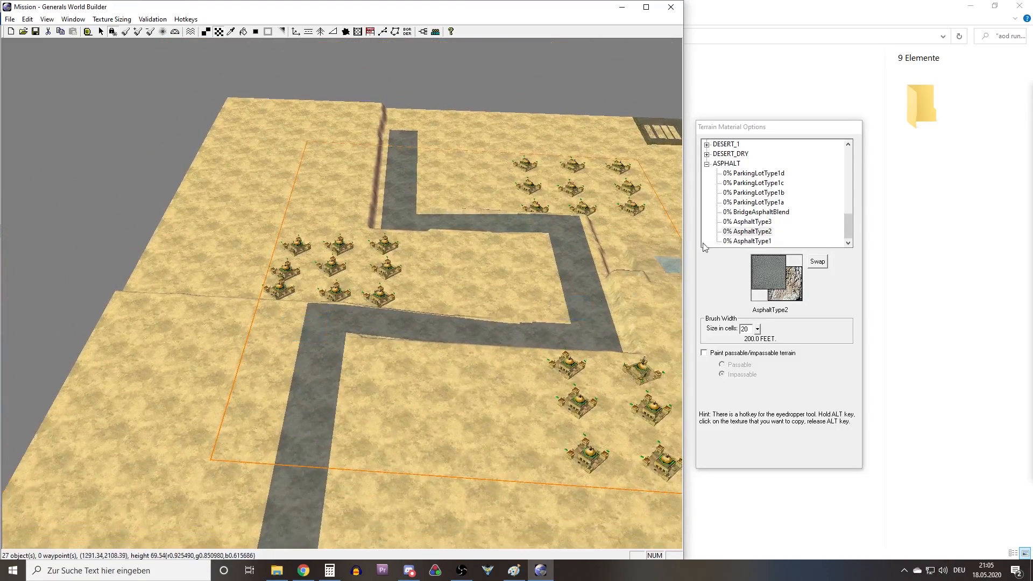
Flood-fill the asphalt road with the WoodType1small texture from the FIELD group.
{"action": "left_click", "coordinate": [759, 202]}
{"action": "left_click", "coordinate": [706, 163]}
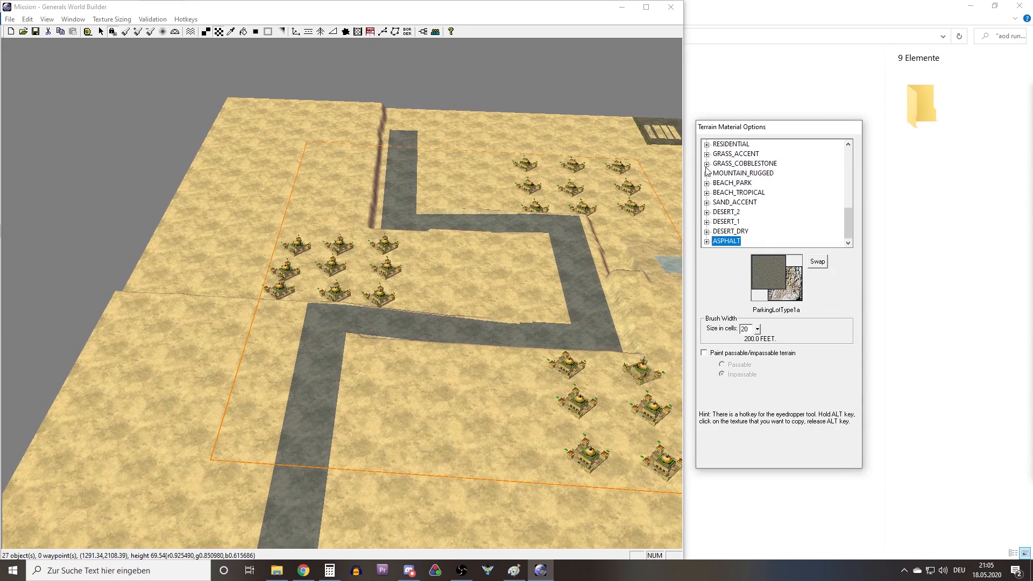
{"action": "scroll", "coordinate": [716, 207], "scroll_direction": "up", "scroll_amount": 3}
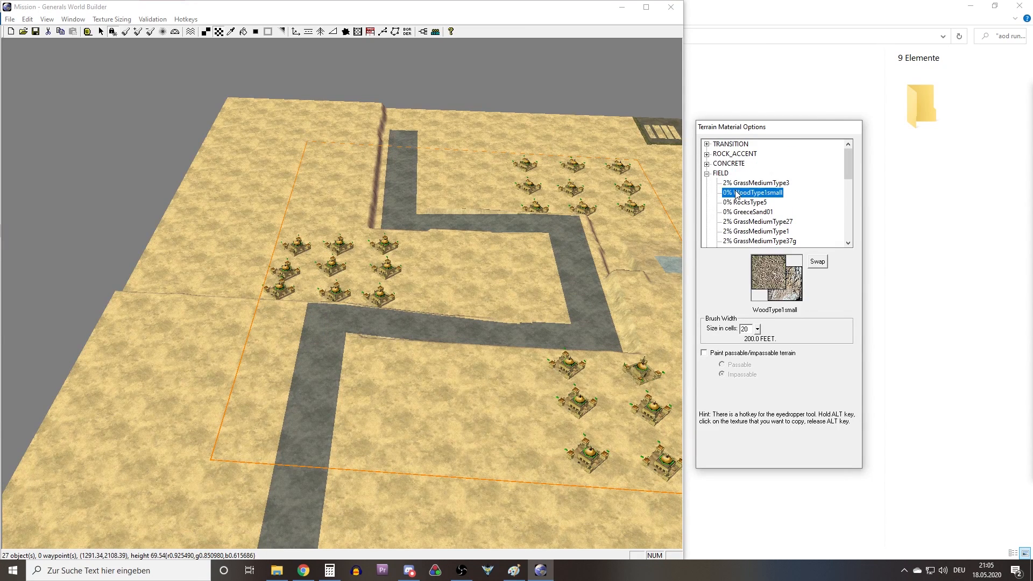
{"action": "left_click", "coordinate": [243, 32]}
{"action": "scroll", "coordinate": [338, 371], "scroll_direction": "up", "scroll_amount": 6}
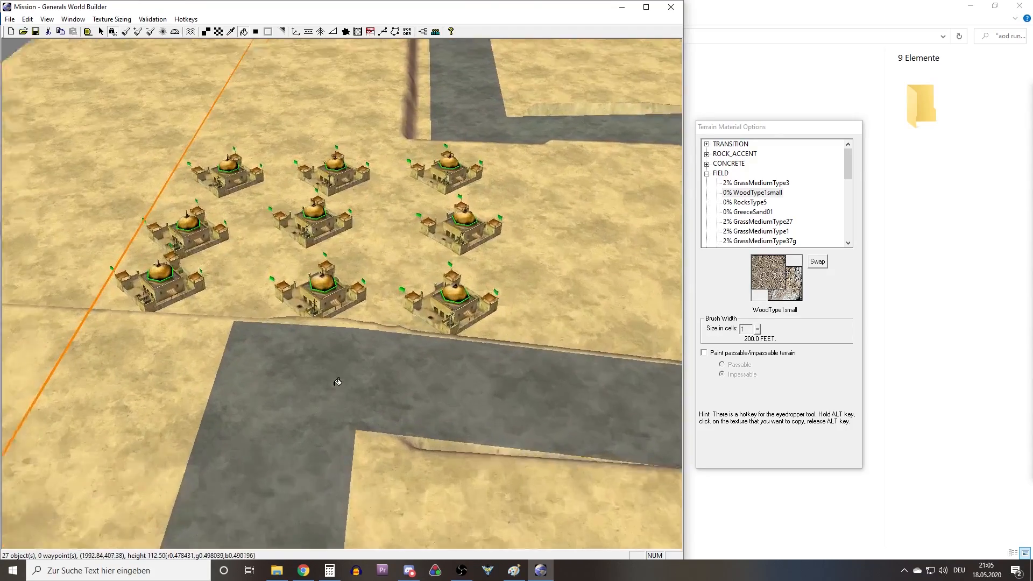
{"action": "left_click", "coordinate": [307, 385]}
Try the RocksType5 and GreeceSand01 textures as flood fills on the road, and undo both fills.
{"action": "scroll", "coordinate": [318, 355], "scroll_direction": "up", "scroll_amount": 5}
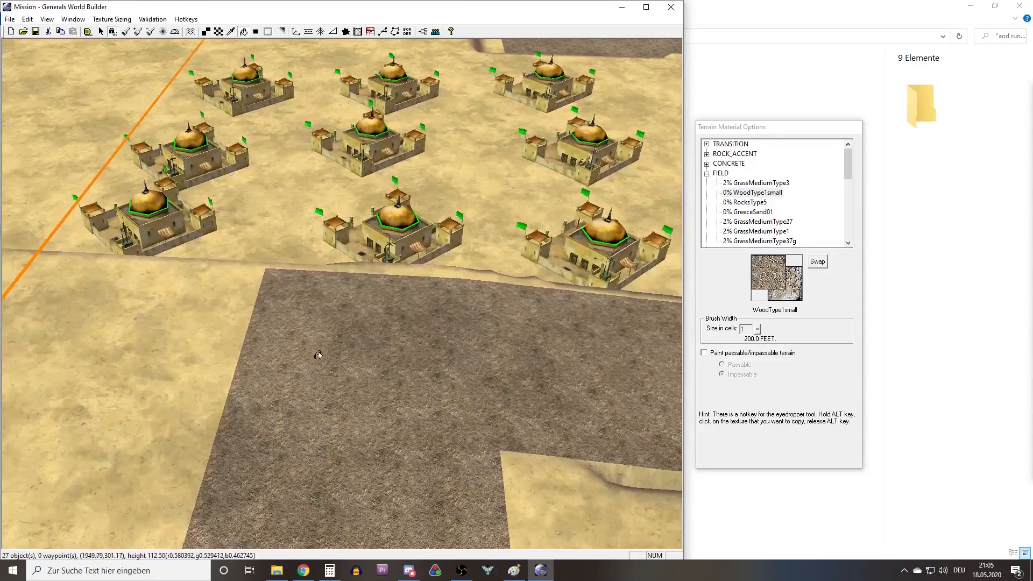
{"action": "middle_click_drag", "start_coordinate": [317, 355], "coordinate": [260, 369]}
{"action": "right_click_drag", "start_coordinate": [260, 369], "coordinate": [396, 157]}
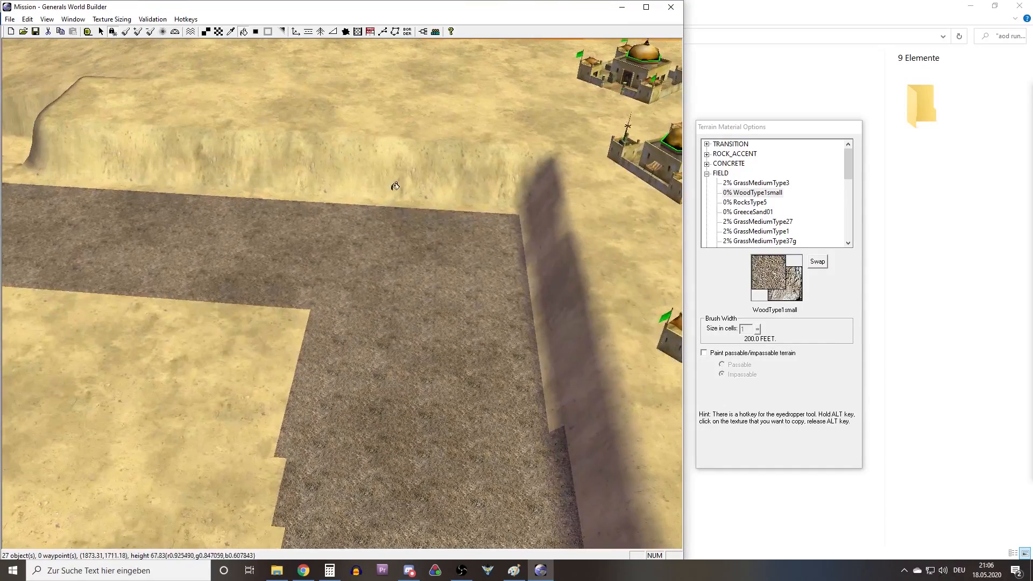
{"action": "left_click", "coordinate": [764, 184]}
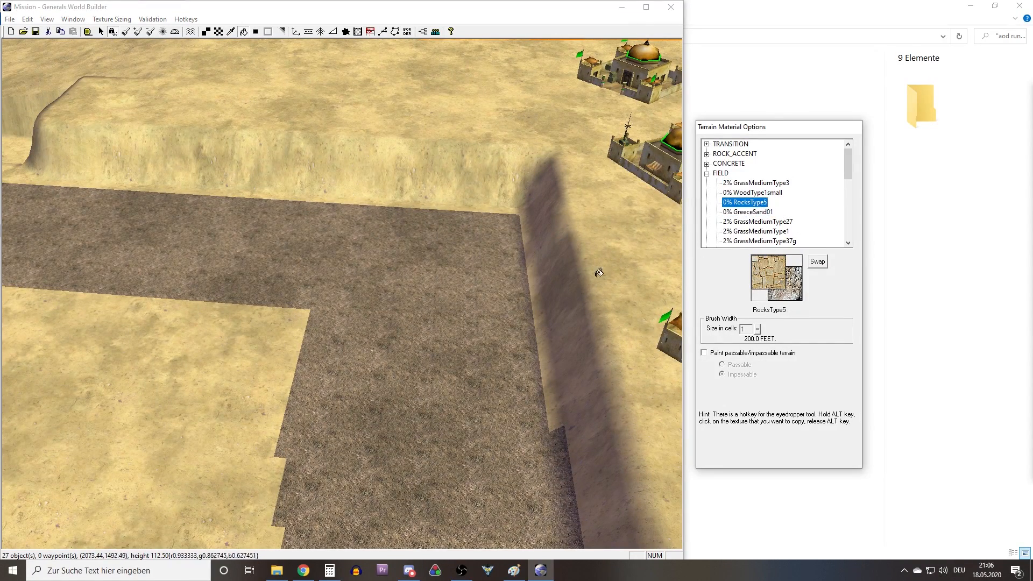
{"action": "left_click", "coordinate": [456, 322]}
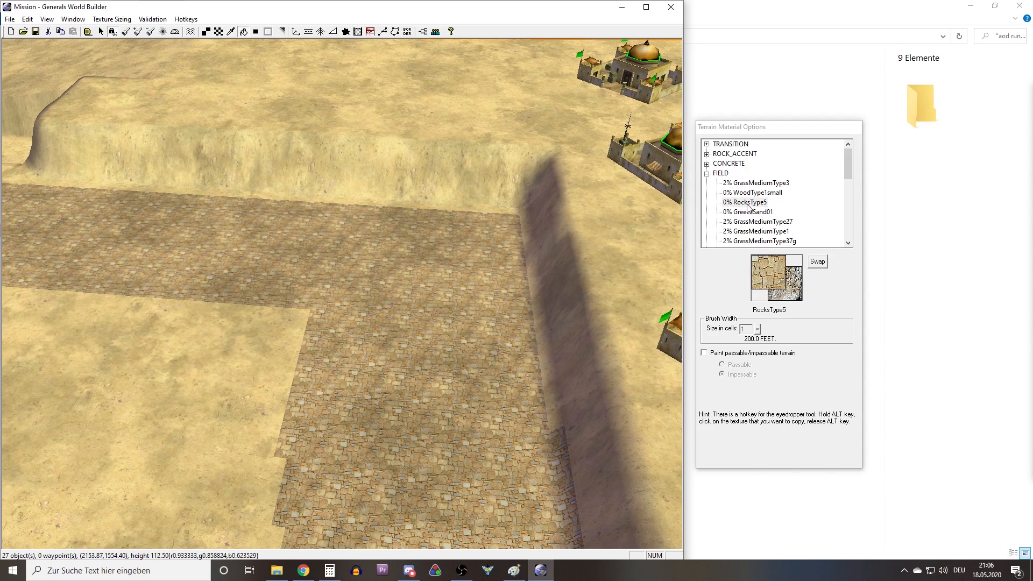
{"action": "left_click", "coordinate": [747, 211]}
{"action": "left_click", "coordinate": [442, 320]}
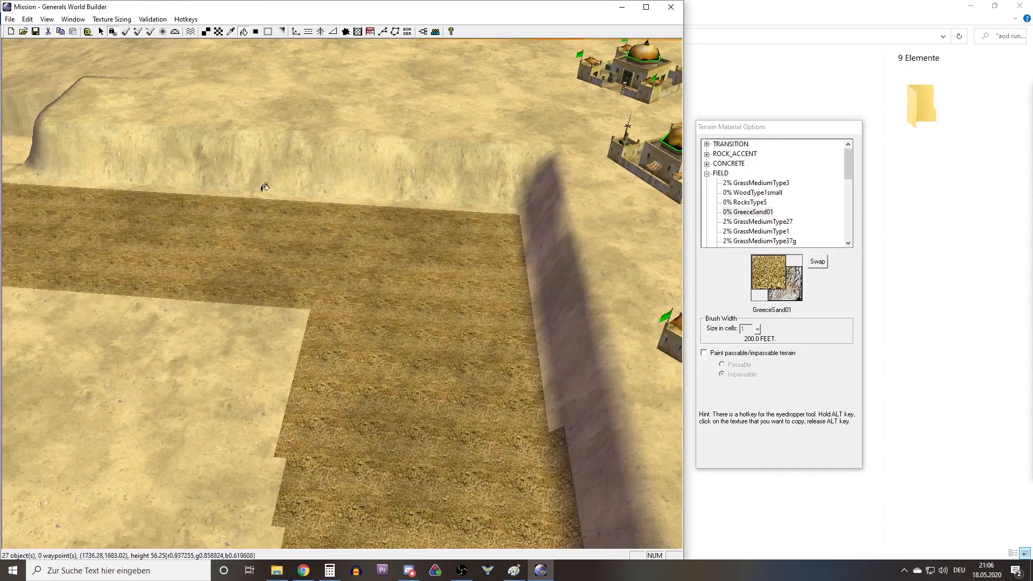
{"action": "left_click", "coordinate": [27, 19]}
{"action": "left_click", "coordinate": [45, 31]}
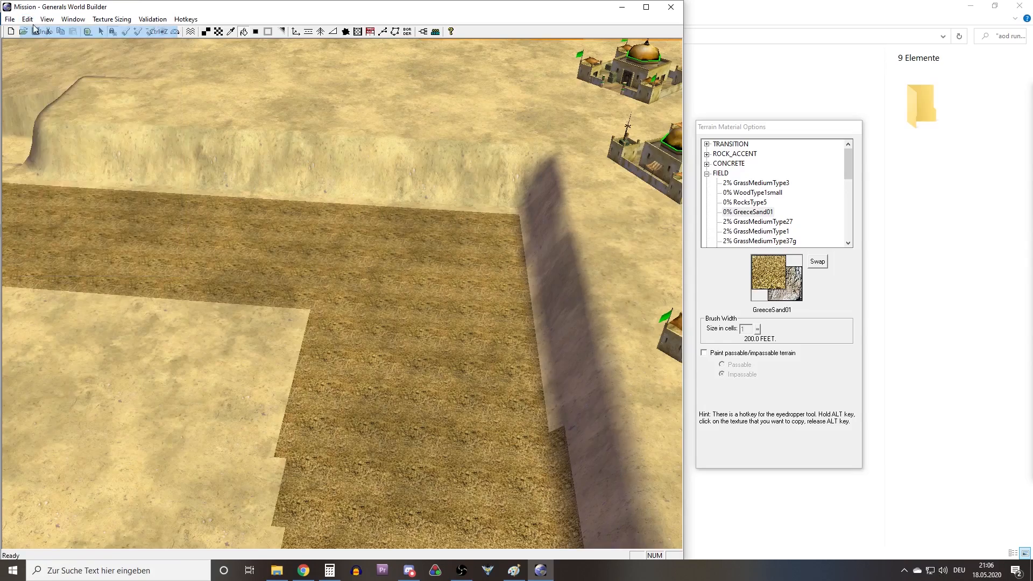
{"action": "left_click", "coordinate": [30, 21]}
{"action": "left_click", "coordinate": [44, 31]}
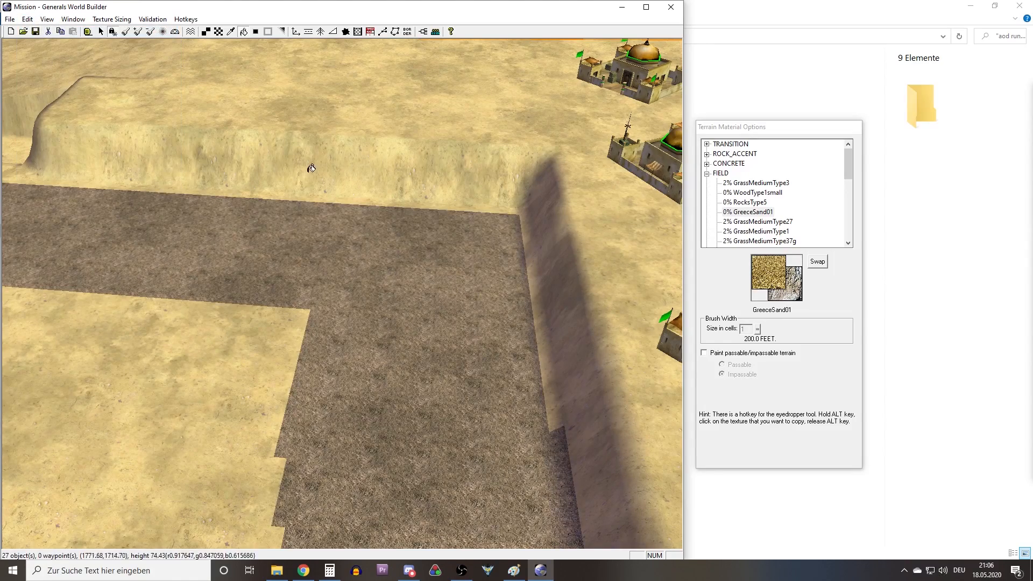
Examine the WoodType1small road and the steep ridges that line it beside the nine GLA command centers.
{"action": "right_click_drag", "start_coordinate": [310, 169], "coordinate": [288, 369]}
{"action": "right_click_drag", "start_coordinate": [296, 129], "coordinate": [131, 211]}
{"action": "scroll", "coordinate": [308, 290], "scroll_direction": "down", "scroll_amount": 5}
{"action": "right_click", "coordinate": [131, 212]}
{"action": "right_click_drag", "start_coordinate": [468, 269], "coordinate": [518, 278]}
{"action": "middle_click_drag", "start_coordinate": [519, 278], "coordinate": [429, 302]}
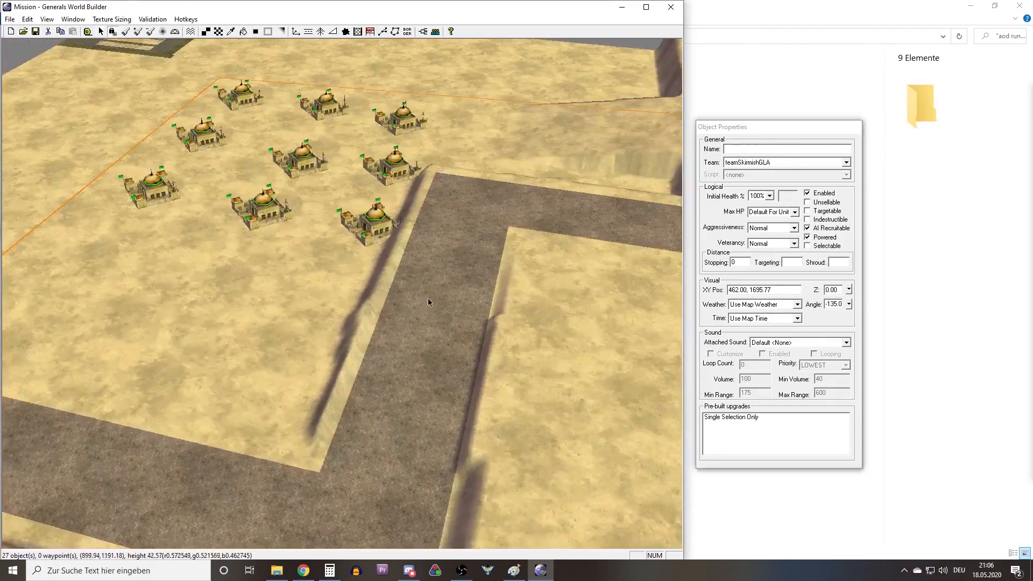
{"action": "scroll", "coordinate": [425, 310], "scroll_direction": "up", "scroll_amount": 5}
{"action": "right_click_drag", "start_coordinate": [405, 354], "coordinate": [367, 335]}
{"action": "middle_click_drag", "start_coordinate": [367, 335], "coordinate": [316, 362]}
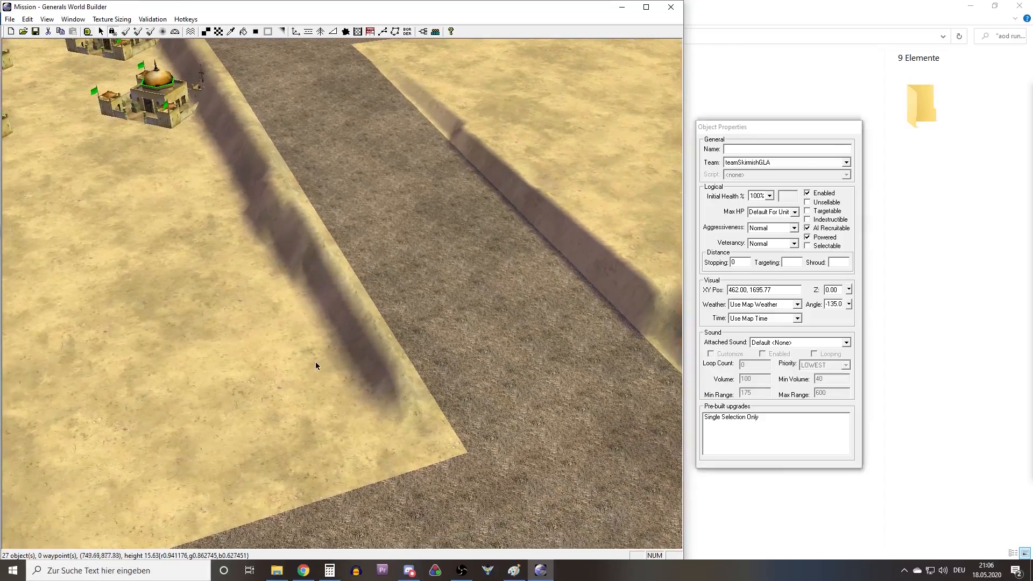
Flatten and soften the tapering end of the ridge between the road and the GLA base with Smooth Height.
{"action": "left_click", "coordinate": [164, 32]}
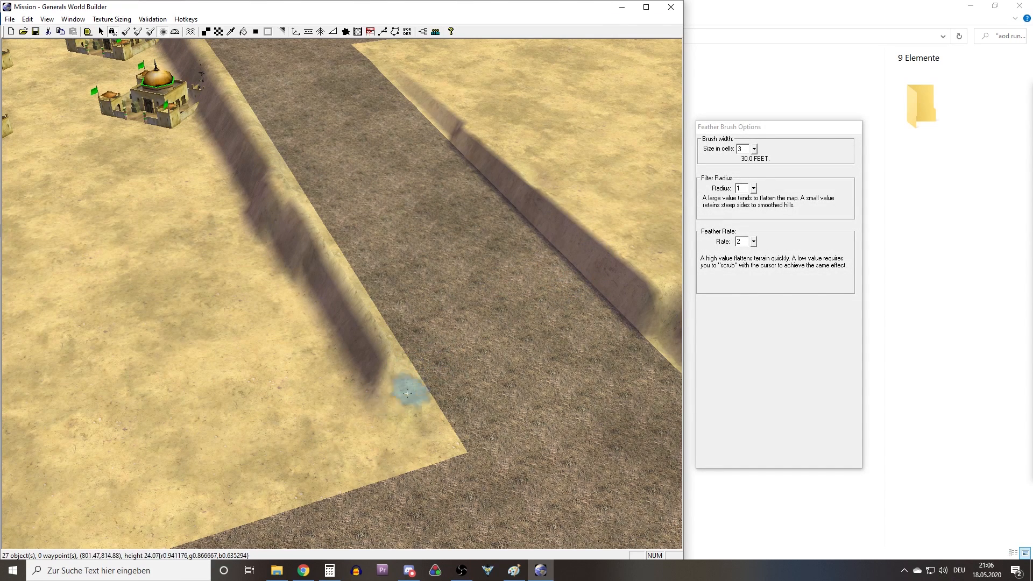
{"action": "mouse_move", "coordinate": [354, 353]}
{"action": "left_mouse_down"}
{"action": "mouse_move", "coordinate": [316, 307]}
{"action": "mouse_move", "coordinate": [328, 329]}
{"action": "left_mouse_up"}
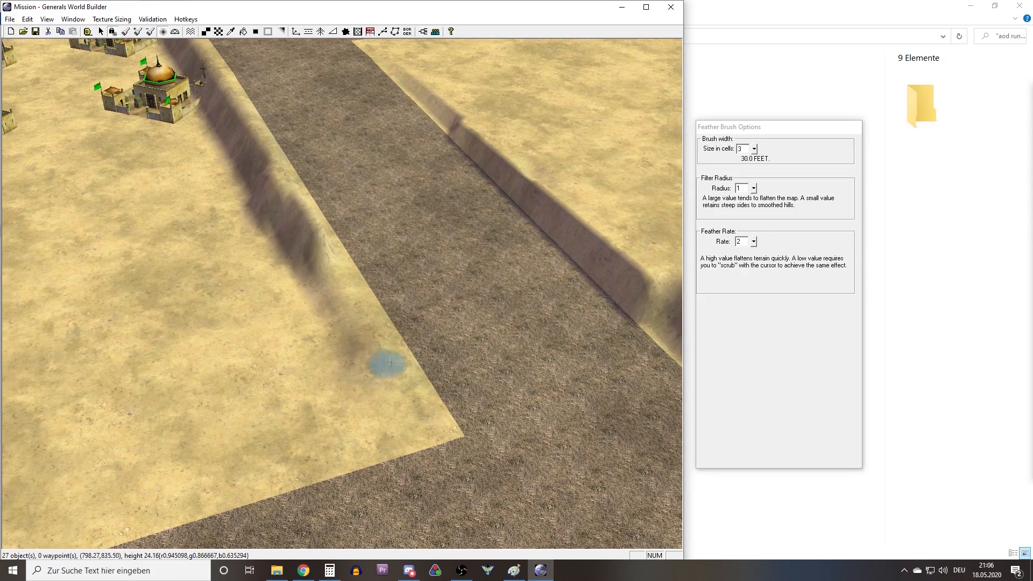
{"action": "scroll", "coordinate": [373, 322], "scroll_direction": "up", "scroll_amount": 3}
{"action": "middle_click_drag", "start_coordinate": [373, 317], "coordinate": [383, 309]}
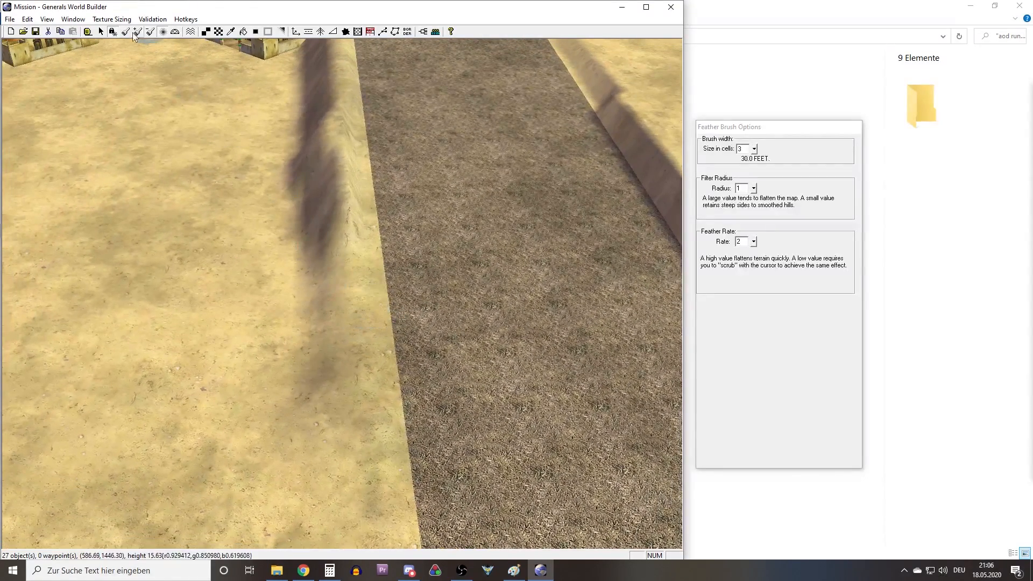
{"action": "right_click_drag", "start_coordinate": [221, 226], "coordinate": [265, 339]}
{"action": "middle_click_drag", "start_coordinate": [265, 339], "coordinate": [235, 242]}
{"action": "mouse_move", "coordinate": [383, 344]}
{"action": "left_mouse_down"}
{"action": "mouse_move", "coordinate": [341, 323]}
{"action": "mouse_move", "coordinate": [338, 289]}
{"action": "mouse_move", "coordinate": [324, 295]}
{"action": "mouse_move", "coordinate": [431, 401]}
{"action": "left_mouse_up"}
{"action": "mouse_move", "coordinate": [424, 374]}
{"action": "middle_mouse_down"}
{"action": "mouse_move", "coordinate": [352, 318]}
{"action": "mouse_move", "coordinate": [344, 268]}
{"action": "mouse_move", "coordinate": [360, 325]}
{"action": "middle_mouse_up"}
{"action": "mouse_move", "coordinate": [359, 324]}
{"action": "left_mouse_down"}
{"action": "mouse_move", "coordinate": [368, 229]}
{"action": "mouse_move", "coordinate": [398, 260]}
{"action": "mouse_move", "coordinate": [404, 237]}
{"action": "mouse_move", "coordinate": [403, 364]}
{"action": "mouse_move", "coordinate": [359, 462]}
{"action": "mouse_move", "coordinate": [368, 301]}
{"action": "left_mouse_up"}
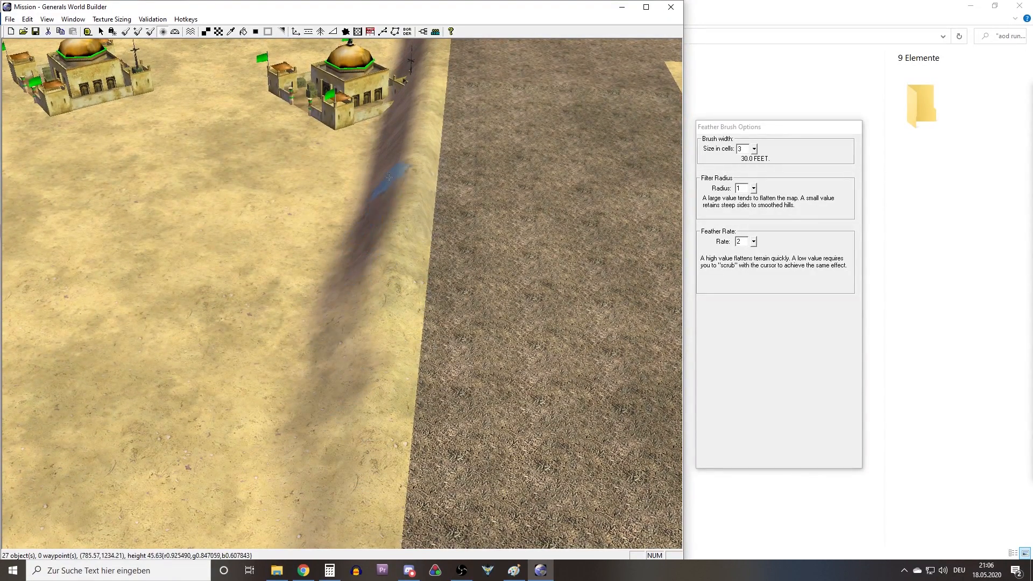
Smooth the ridge along the road beside the command centers up to the road's corner.
{"action": "left_click_drag", "start_coordinate": [398, 235], "coordinate": [412, 248]}
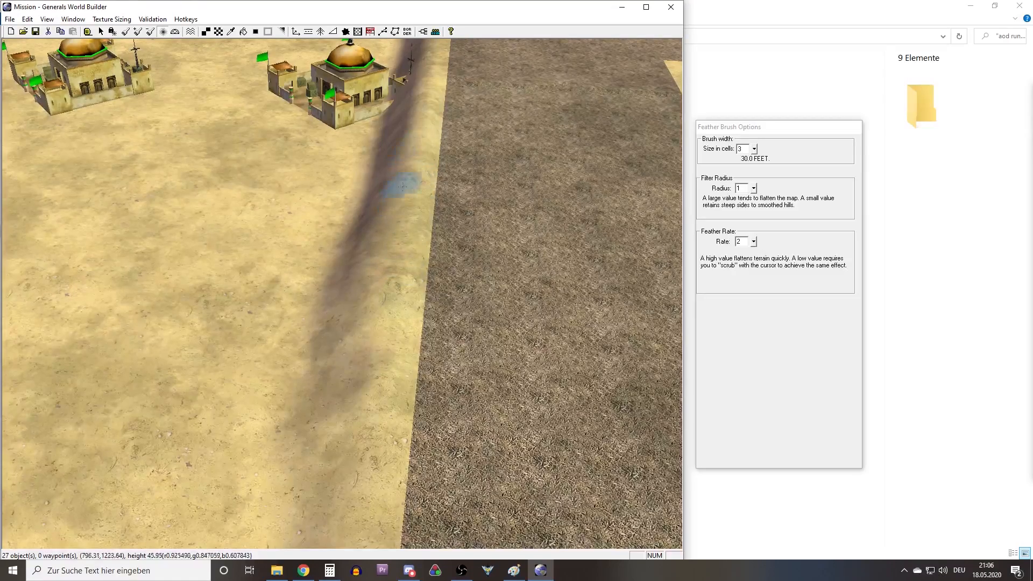
{"action": "right_click_drag", "start_coordinate": [449, 94], "coordinate": [442, 175]}
{"action": "mouse_move", "coordinate": [419, 228]}
{"action": "left_mouse_down"}
{"action": "mouse_move", "coordinate": [414, 284]}
{"action": "mouse_move", "coordinate": [402, 233]}
{"action": "mouse_move", "coordinate": [391, 307]}
{"action": "left_mouse_up"}
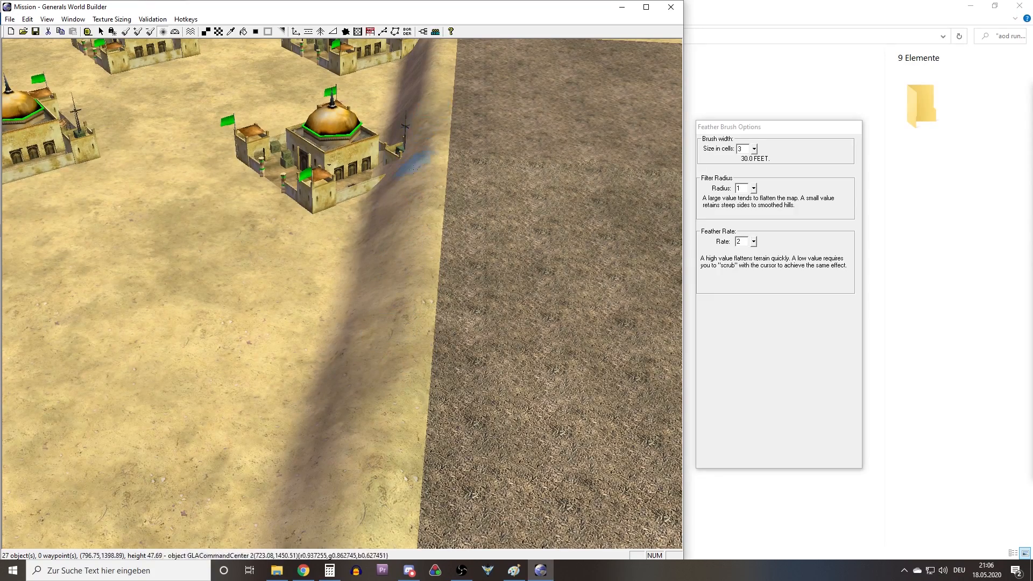
{"action": "right_click_drag", "start_coordinate": [413, 170], "coordinate": [437, 179]}
{"action": "left_click_drag", "start_coordinate": [413, 226], "coordinate": [381, 322]}
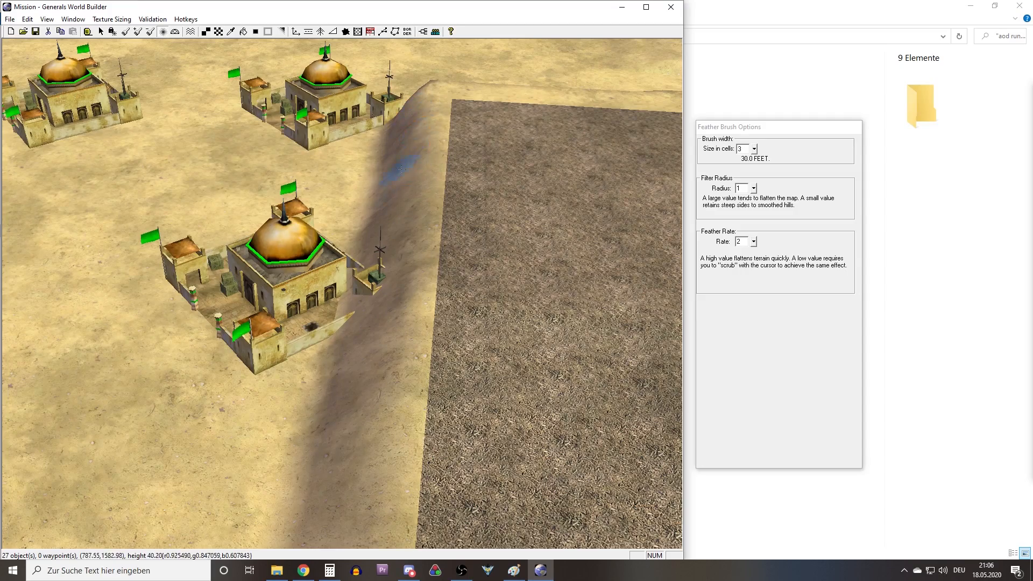
{"action": "right_click_drag", "start_coordinate": [401, 170], "coordinate": [421, 209]}
Smooth the slope around the road's outer corner and the beginning of the cliff behind the nearest command center.
{"action": "middle_click_drag", "start_coordinate": [422, 209], "coordinate": [277, 202]}
{"action": "right_click_drag", "start_coordinate": [276, 203], "coordinate": [353, 300]}
{"action": "left_click_drag", "start_coordinate": [309, 289], "coordinate": [411, 324]}
{"action": "right_click_drag", "start_coordinate": [280, 185], "coordinate": [355, 256]}
{"action": "middle_click_drag", "start_coordinate": [354, 255], "coordinate": [443, 314]}
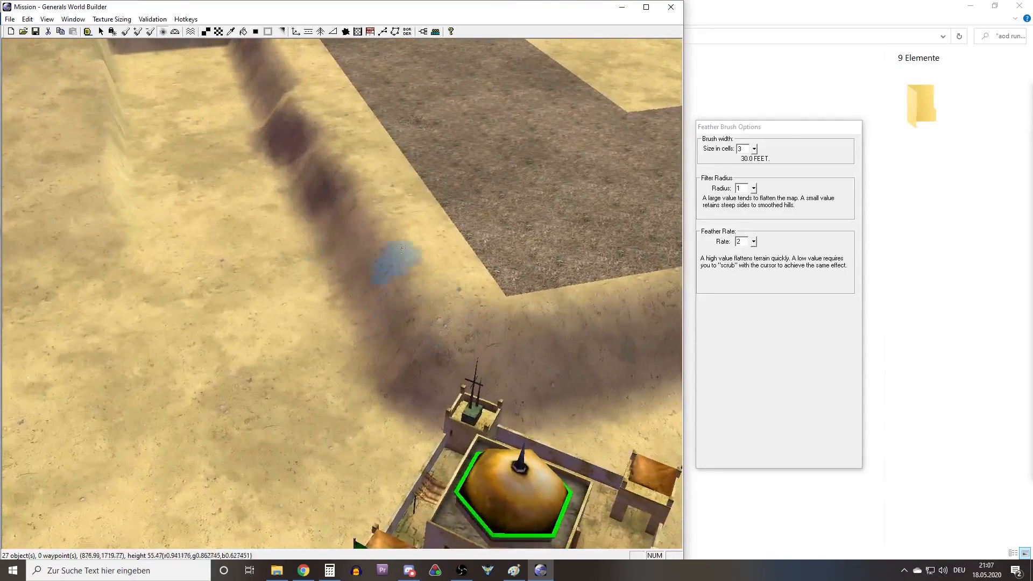
{"action": "right_click_drag", "start_coordinate": [340, 110], "coordinate": [347, 177]}
{"action": "right_click_drag", "start_coordinate": [326, 215], "coordinate": [350, 290]}
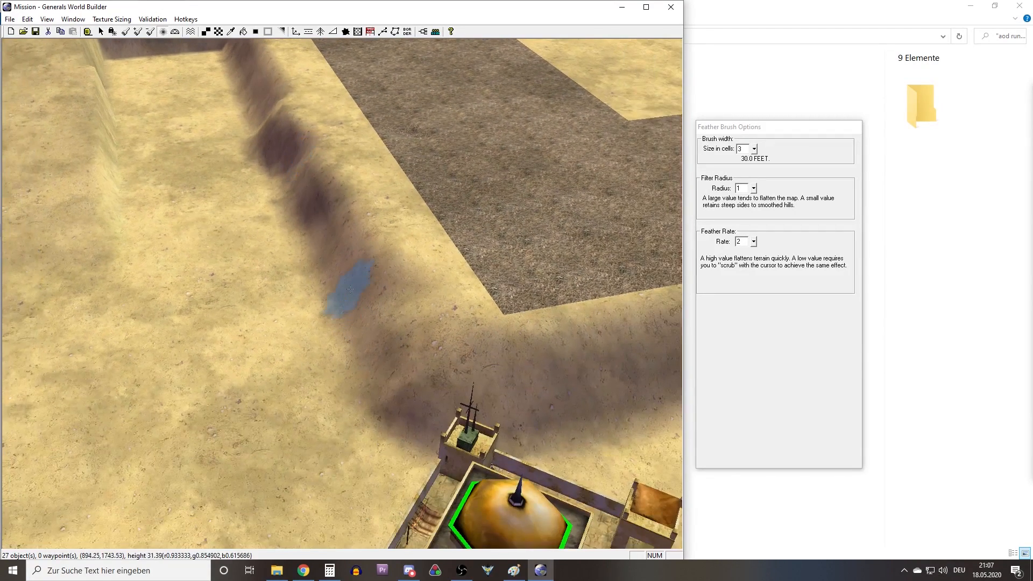
{"action": "left_click", "coordinate": [218, 31]}
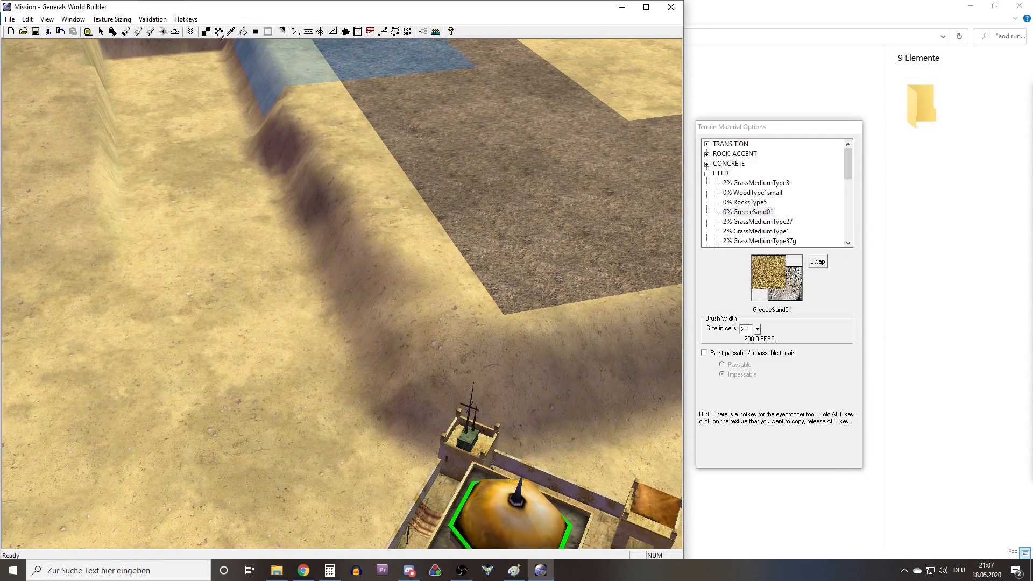
{"action": "left_click", "coordinate": [139, 32]}
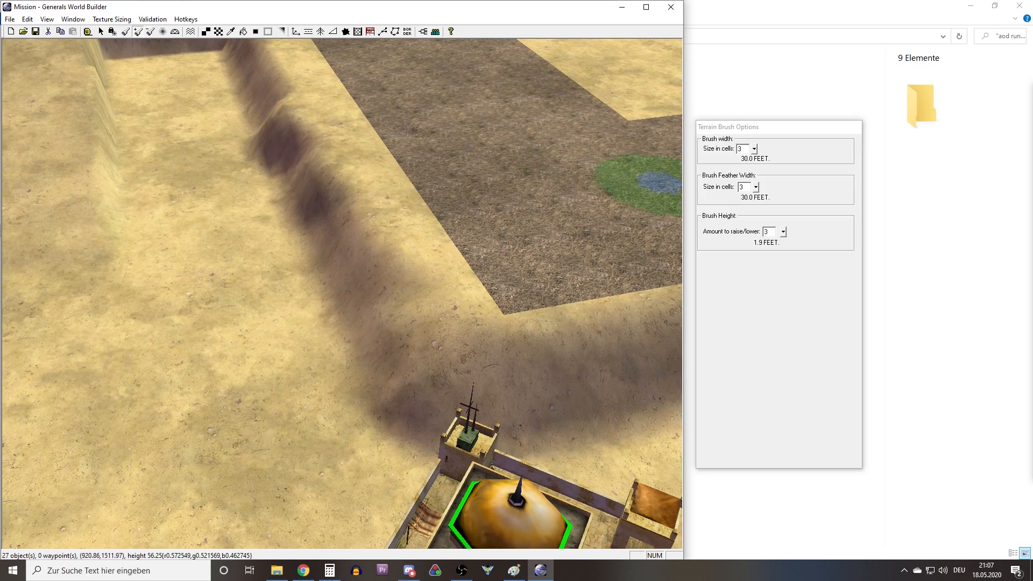
{"action": "left_click", "coordinate": [747, 186]}
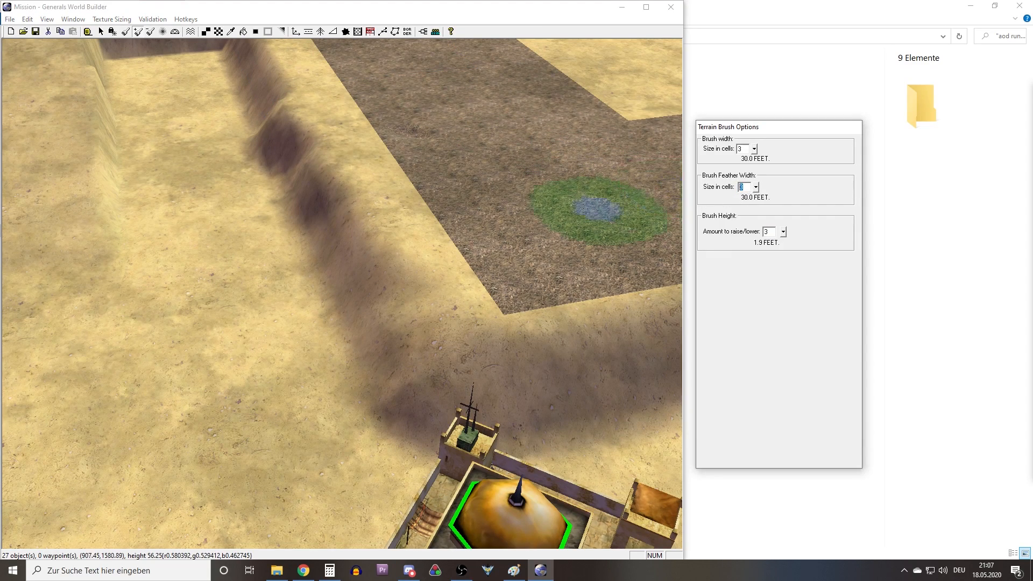
{"action": "right_click_drag", "start_coordinate": [425, 276], "coordinate": [350, 173]}
{"action": "middle_click_drag", "start_coordinate": [350, 173], "coordinate": [396, 247]}
{"action": "mouse_move", "coordinate": [380, 281]}
{"action": "middle_mouse_down"}
{"action": "mouse_move", "coordinate": [335, 254]}
{"action": "mouse_move", "coordinate": [323, 272]}
{"action": "middle_mouse_up"}
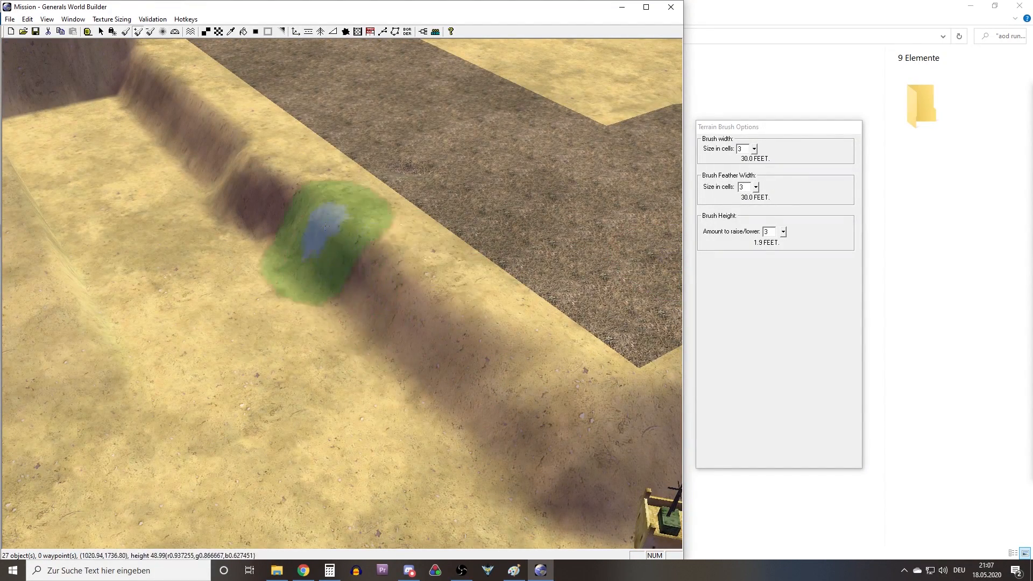
{"action": "mouse_move", "coordinate": [331, 261]}
{"action": "middle_mouse_down"}
{"action": "mouse_move", "coordinate": [406, 299]}
{"action": "mouse_move", "coordinate": [491, 268]}
{"action": "mouse_move", "coordinate": [341, 230]}
{"action": "mouse_move", "coordinate": [157, 42]}
{"action": "middle_mouse_up"}
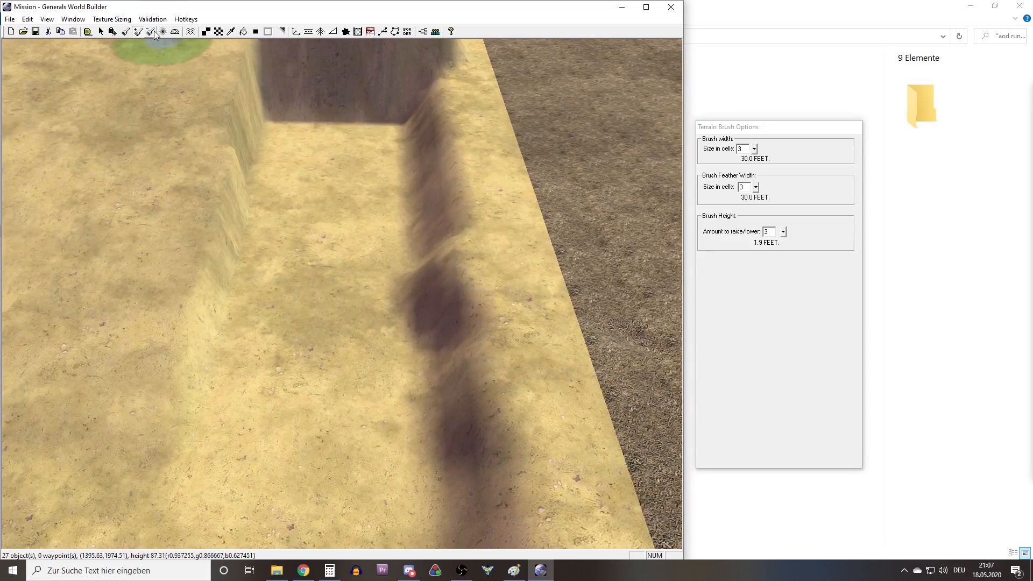
{"action": "middle_click_drag", "start_coordinate": [178, 228], "coordinate": [431, 260]}
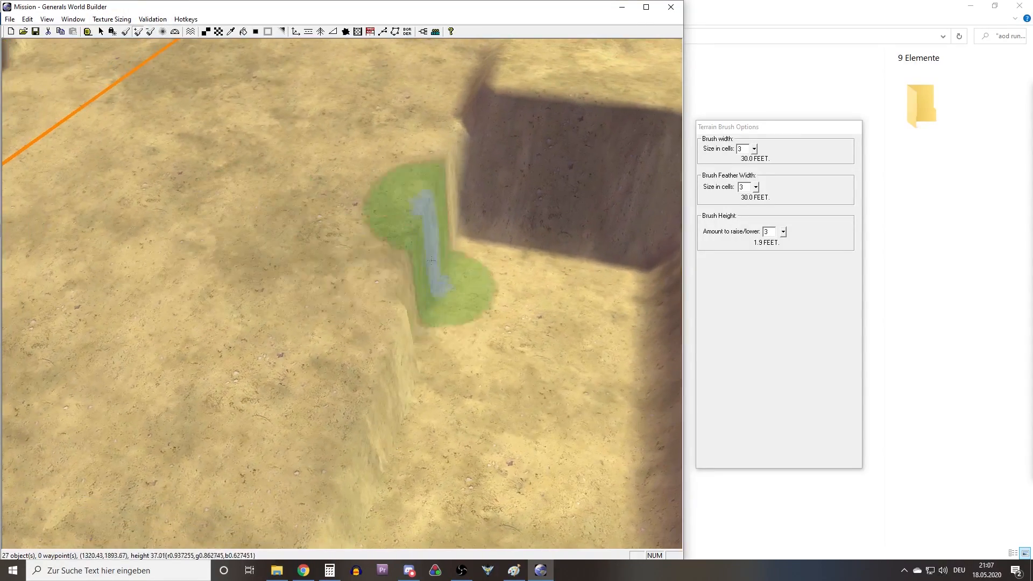
Smooth the stepped side cliff of the sunken area beside the road into a gentle slope with Smooth Height.
{"action": "left_click", "coordinate": [162, 31]}
{"action": "middle_click_drag", "start_coordinate": [400, 241], "coordinate": [459, 246]}
{"action": "mouse_move", "coordinate": [474, 251]}
{"action": "left_mouse_down"}
{"action": "mouse_move", "coordinate": [557, 219]}
{"action": "mouse_move", "coordinate": [503, 249]}
{"action": "mouse_move", "coordinate": [450, 224]}
{"action": "mouse_move", "coordinate": [410, 277]}
{"action": "mouse_move", "coordinate": [369, 249]}
{"action": "mouse_move", "coordinate": [332, 306]}
{"action": "mouse_move", "coordinate": [316, 272]}
{"action": "left_mouse_up"}
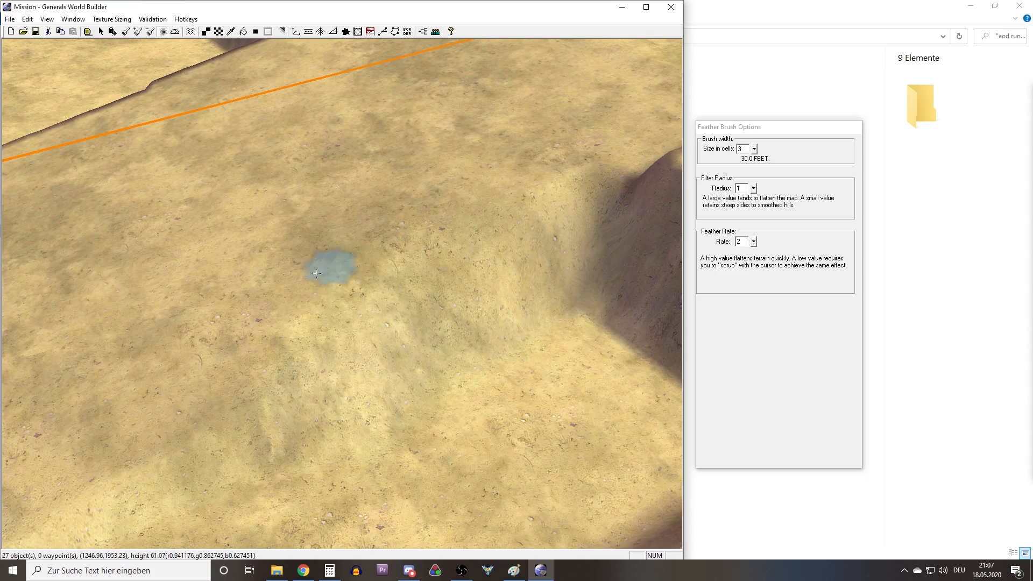
{"action": "right_click_drag", "start_coordinate": [316, 273], "coordinate": [322, 334]}
{"action": "left_click_drag", "start_coordinate": [393, 364], "coordinate": [256, 397]}
{"action": "mouse_move", "coordinate": [285, 355]}
{"action": "right_mouse_down"}
{"action": "mouse_move", "coordinate": [180, 375]}
{"action": "mouse_move", "coordinate": [150, 399]}
{"action": "right_mouse_up"}
{"action": "mouse_move", "coordinate": [351, 340]}
{"action": "left_mouse_down"}
{"action": "mouse_move", "coordinate": [300, 349]}
{"action": "mouse_move", "coordinate": [434, 305]}
{"action": "mouse_move", "coordinate": [612, 189]}
{"action": "left_mouse_up"}
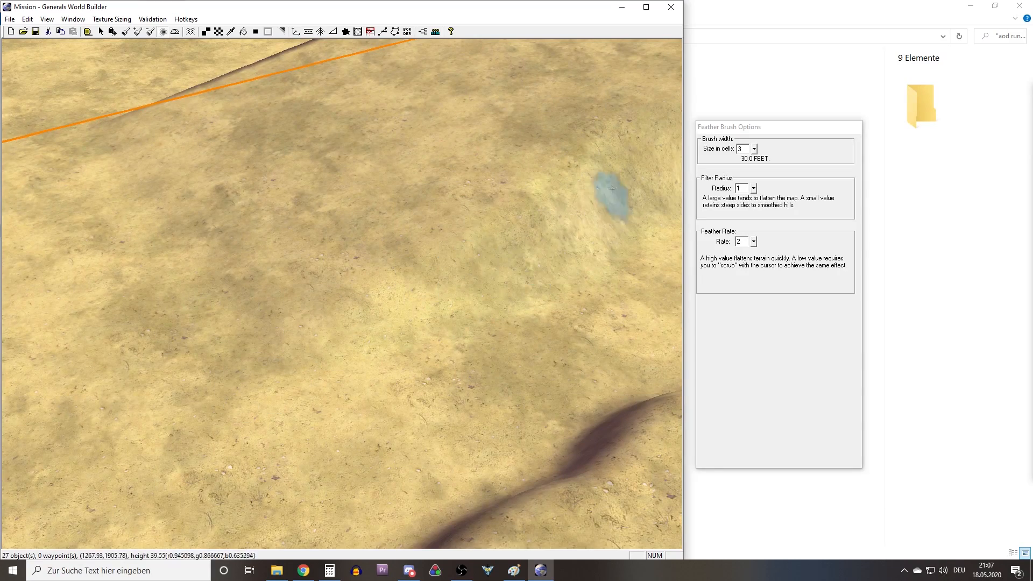
Smooth the steep end wall of the sunken area where it meets the softened side slope.
{"action": "right_click_drag", "start_coordinate": [612, 189], "coordinate": [742, 153]}
{"action": "mouse_move", "coordinate": [440, 301]}
{"action": "left_mouse_down"}
{"action": "mouse_move", "coordinate": [514, 216]}
{"action": "mouse_move", "coordinate": [538, 268]}
{"action": "left_mouse_up"}
{"action": "mouse_move", "coordinate": [457, 231]}
{"action": "right_mouse_down"}
{"action": "mouse_move", "coordinate": [647, 239]}
{"action": "mouse_move", "coordinate": [737, 102]}
{"action": "right_mouse_up"}
{"action": "middle_click_drag", "start_coordinate": [447, 278], "coordinate": [366, 317]}
{"action": "mouse_move", "coordinate": [250, 185]}
{"action": "left_mouse_down"}
{"action": "mouse_move", "coordinate": [250, 232]}
{"action": "mouse_move", "coordinate": [309, 241]}
{"action": "mouse_move", "coordinate": [338, 263]}
{"action": "mouse_move", "coordinate": [508, 191]}
{"action": "mouse_move", "coordinate": [546, 231]}
{"action": "mouse_move", "coordinate": [443, 207]}
{"action": "mouse_move", "coordinate": [385, 218]}
{"action": "left_mouse_up"}
{"action": "left_click_drag", "start_coordinate": [441, 358], "coordinate": [466, 358]}
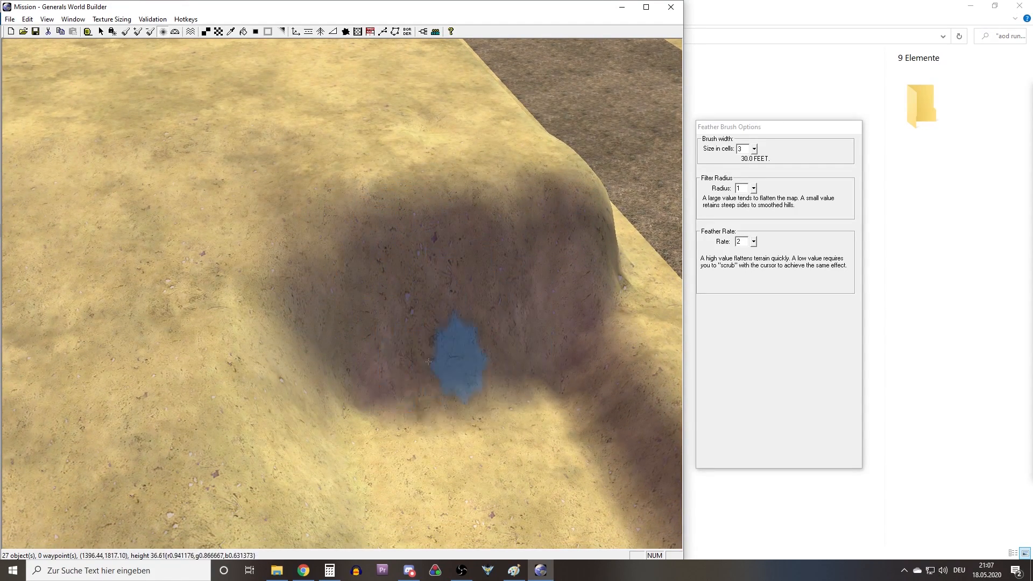
Smooth the corner of the end wall and the narrow ridge next to the road.
{"action": "mouse_move", "coordinate": [343, 400]}
{"action": "left_mouse_down"}
{"action": "mouse_move", "coordinate": [441, 359]}
{"action": "mouse_move", "coordinate": [526, 279]}
{"action": "mouse_move", "coordinate": [384, 199]}
{"action": "left_mouse_up"}
{"action": "right_click_drag", "start_coordinate": [581, 70], "coordinate": [479, 172]}
{"action": "mouse_move", "coordinate": [479, 172]}
{"action": "middle_mouse_down"}
{"action": "mouse_move", "coordinate": [453, 213]}
{"action": "mouse_move", "coordinate": [346, 253]}
{"action": "middle_mouse_up"}
{"action": "mouse_move", "coordinate": [193, 390]}
{"action": "middle_mouse_down"}
{"action": "mouse_move", "coordinate": [203, 341]}
{"action": "mouse_move", "coordinate": [282, 352]}
{"action": "middle_mouse_up"}
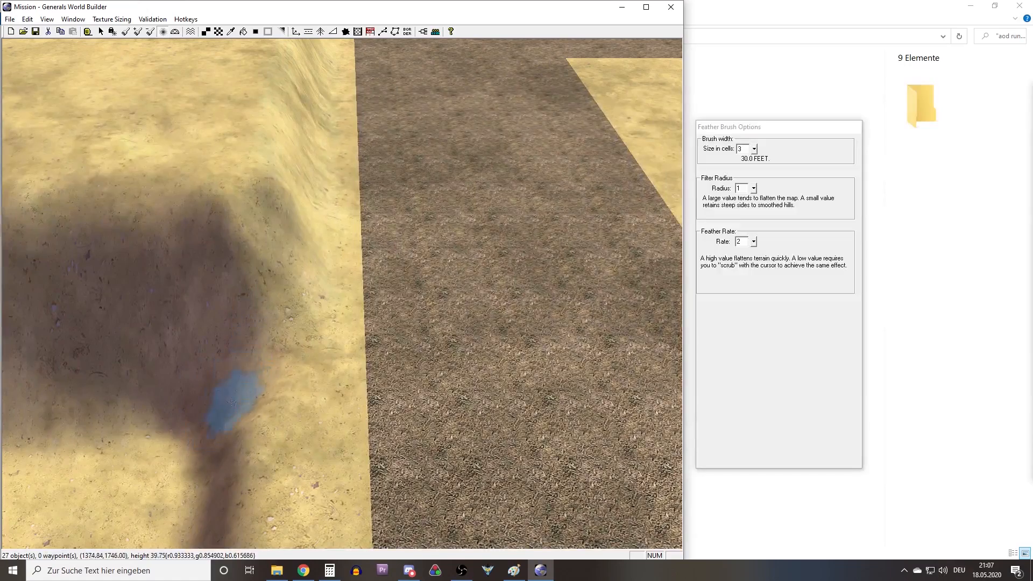
{"action": "left_click_drag", "start_coordinate": [189, 426], "coordinate": [156, 399]}
{"action": "right_click_drag", "start_coordinate": [181, 419], "coordinate": [261, 224]}
{"action": "middle_click_drag", "start_coordinate": [260, 224], "coordinate": [259, 304]}
Smooth the cliff between the road's far corner and the command centers on the high plateau.
{"action": "scroll", "coordinate": [258, 305], "scroll_direction": "down", "scroll_amount": 2}
{"action": "right_click_drag", "start_coordinate": [527, 187], "coordinate": [237, 231]}
{"action": "mouse_move", "coordinate": [283, 304]}
{"action": "left_mouse_down"}
{"action": "mouse_move", "coordinate": [215, 341]}
{"action": "mouse_move", "coordinate": [495, 301]}
{"action": "mouse_move", "coordinate": [570, 253]}
{"action": "left_mouse_up"}
{"action": "right_click_drag", "start_coordinate": [635, 258], "coordinate": [92, 283]}
{"action": "right_click_drag", "start_coordinate": [527, 258], "coordinate": [318, 284]}
{"action": "right_click_drag", "start_coordinate": [592, 242], "coordinate": [285, 274]}
{"action": "mouse_move", "coordinate": [285, 275]}
{"action": "middle_mouse_down"}
{"action": "mouse_move", "coordinate": [414, 280]}
{"action": "mouse_move", "coordinate": [239, 282]}
{"action": "middle_mouse_up"}
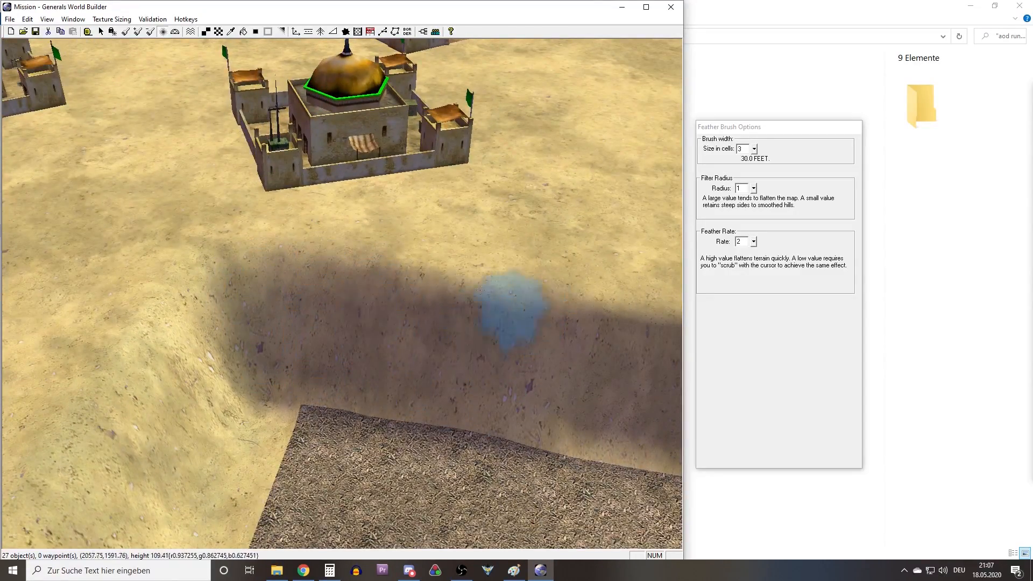
{"action": "right_click_drag", "start_coordinate": [263, 294], "coordinate": [134, 293]}
{"action": "right_click_drag", "start_coordinate": [353, 311], "coordinate": [408, 236]}
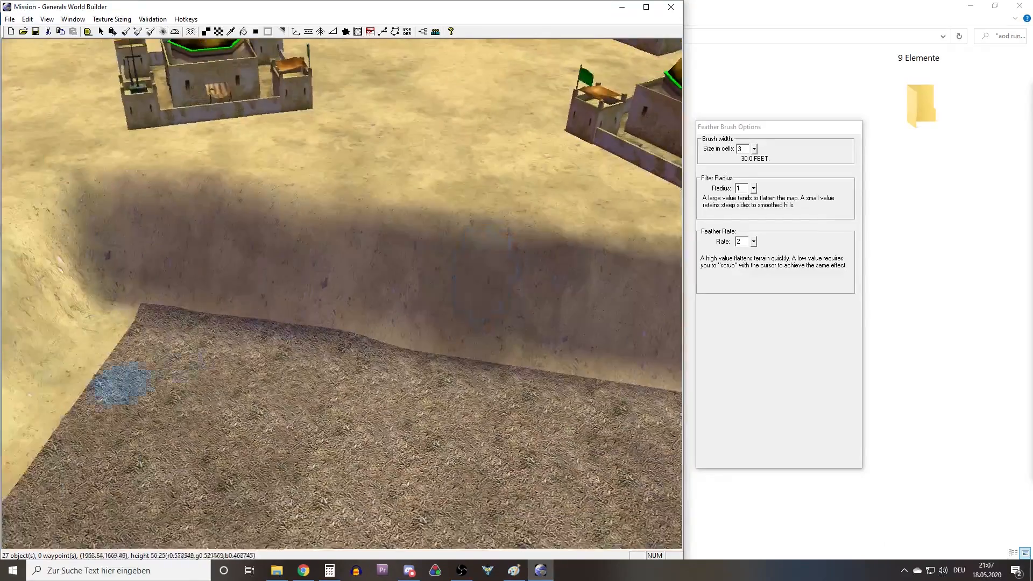
Smooth the upper edge of the long plateau cliff running beside the road past the command centers.
{"action": "right_click_drag", "start_coordinate": [120, 385], "coordinate": [308, 336]}
{"action": "middle_click_drag", "start_coordinate": [308, 335], "coordinate": [249, 343]}
{"action": "right_click_drag", "start_coordinate": [294, 269], "coordinate": [242, 188]}
{"action": "mouse_move", "coordinate": [294, 216]}
{"action": "middle_mouse_down"}
{"action": "mouse_move", "coordinate": [269, 231]}
{"action": "mouse_move", "coordinate": [365, 258]}
{"action": "middle_mouse_up"}
{"action": "right_click_drag", "start_coordinate": [366, 258], "coordinate": [421, 238]}
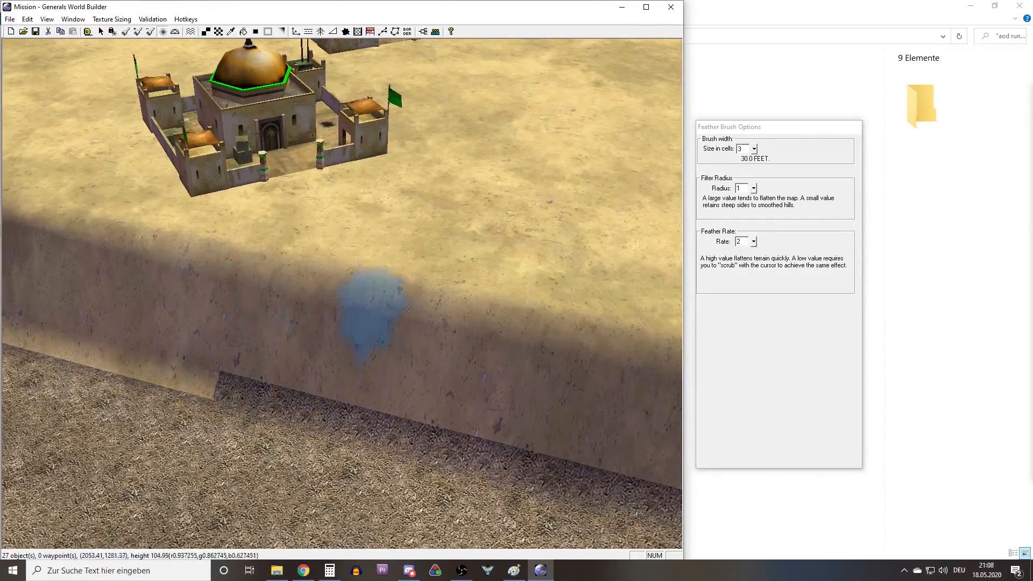
{"action": "right_click_drag", "start_coordinate": [511, 250], "coordinate": [176, 208]}
{"action": "mouse_move", "coordinate": [489, 366]}
{"action": "right_mouse_down"}
{"action": "mouse_move", "coordinate": [363, 262]}
{"action": "mouse_move", "coordinate": [13, 282]}
{"action": "right_mouse_up"}
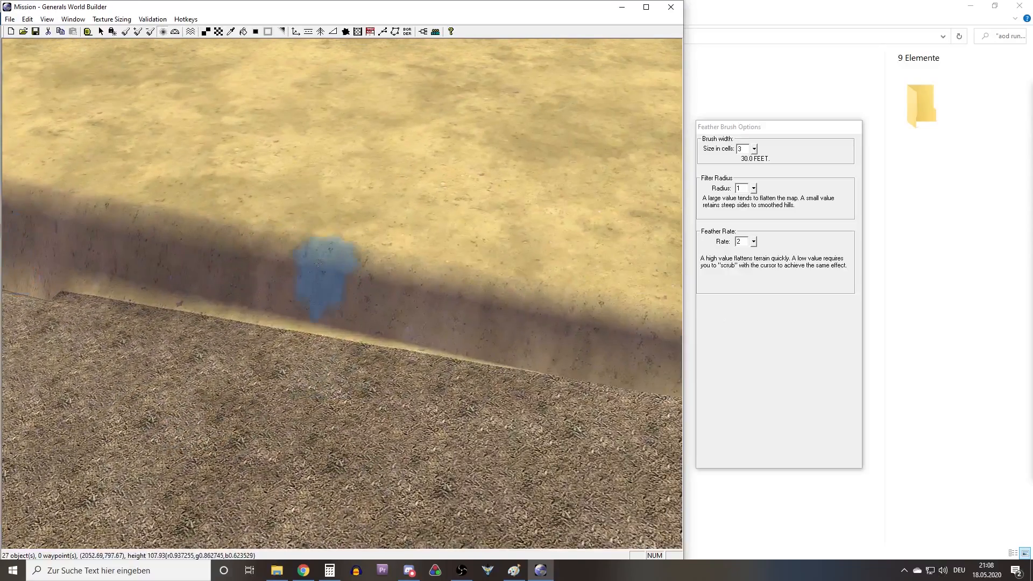
Smooth the remaining plateau cliff and its tapering end near the road junction.
{"action": "scroll", "coordinate": [384, 316], "scroll_direction": "down", "scroll_amount": 3}
{"action": "right_click_drag", "start_coordinate": [397, 306], "coordinate": [291, 247]}
{"action": "middle_click_drag", "start_coordinate": [291, 247], "coordinate": [297, 344]}
{"action": "right_click_drag", "start_coordinate": [361, 269], "coordinate": [340, 352]}
{"action": "middle_click_drag", "start_coordinate": [417, 210], "coordinate": [546, 301]}
{"action": "mouse_move", "coordinate": [315, 369]}
{"action": "left_mouse_down"}
{"action": "mouse_move", "coordinate": [290, 346]}
{"action": "mouse_move", "coordinate": [303, 213]}
{"action": "left_mouse_up"}
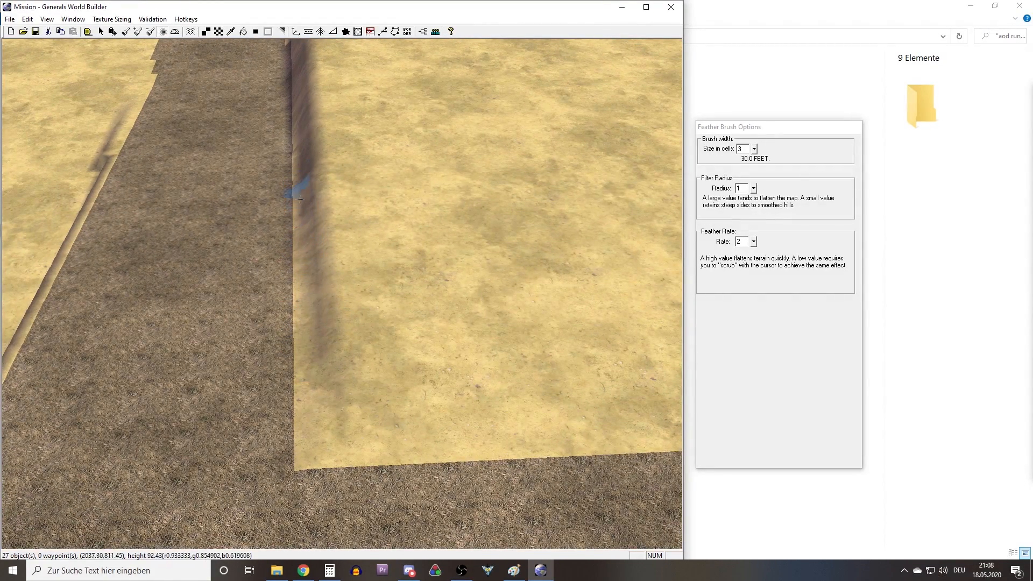
{"action": "right_click_drag", "start_coordinate": [295, 129], "coordinate": [384, 183]}
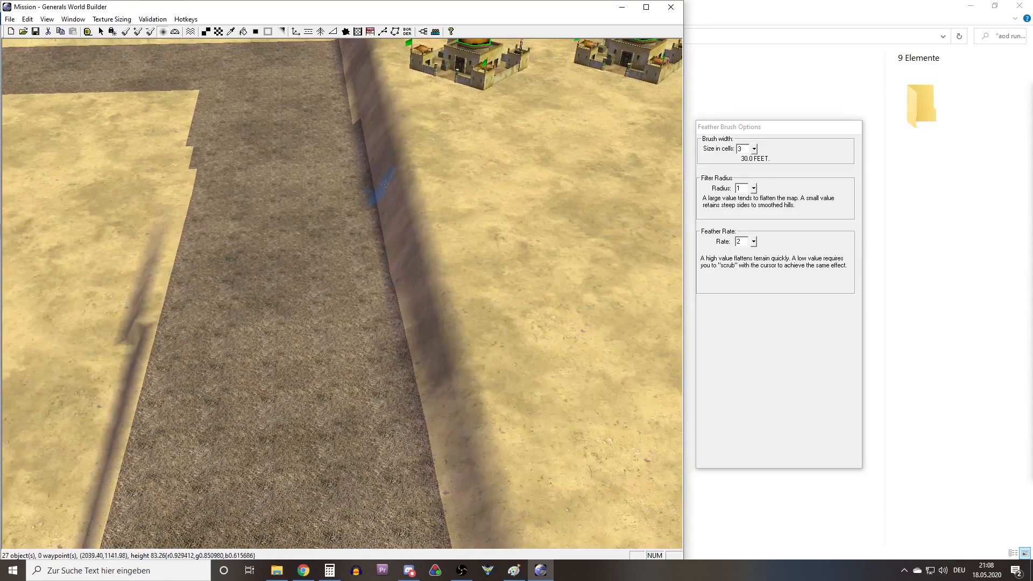
{"action": "mouse_move", "coordinate": [442, 380]}
{"action": "right_mouse_down"}
{"action": "mouse_move", "coordinate": [406, 237]}
{"action": "mouse_move", "coordinate": [430, 178]}
{"action": "right_mouse_up"}
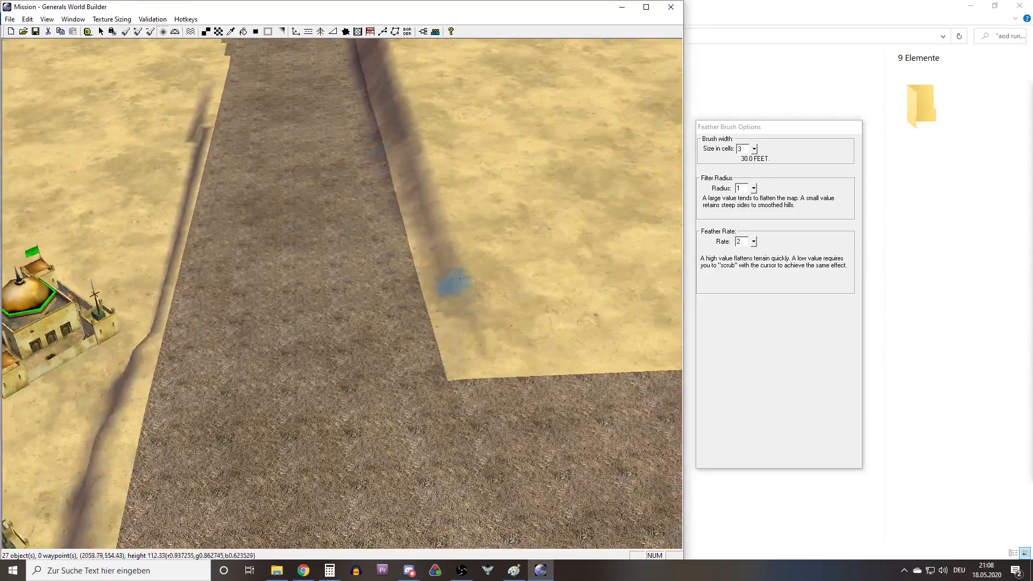
{"action": "left_click_drag", "start_coordinate": [471, 277], "coordinate": [445, 228]}
Smooth the cliff between the road and the command centers on the opposite side of the junction.
{"action": "right_click_drag", "start_coordinate": [183, 430], "coordinate": [398, 231]}
{"action": "middle_click_drag", "start_coordinate": [317, 323], "coordinate": [385, 323]}
{"action": "mouse_move", "coordinate": [43, 269]}
{"action": "right_mouse_down"}
{"action": "mouse_move", "coordinate": [231, 306]}
{"action": "mouse_move", "coordinate": [446, 247]}
{"action": "right_mouse_up"}
{"action": "right_click_drag", "start_coordinate": [21, 344], "coordinate": [263, 306]}
{"action": "mouse_move", "coordinate": [456, 301]}
{"action": "left_mouse_down"}
{"action": "mouse_move", "coordinate": [565, 266]}
{"action": "mouse_move", "coordinate": [604, 233]}
{"action": "mouse_move", "coordinate": [567, 241]}
{"action": "mouse_move", "coordinate": [659, 230]}
{"action": "mouse_move", "coordinate": [463, 289]}
{"action": "left_mouse_up"}
{"action": "right_click_drag", "start_coordinate": [353, 306], "coordinate": [48, 425]}
{"action": "mouse_move", "coordinate": [360, 305]}
{"action": "left_mouse_down"}
{"action": "mouse_move", "coordinate": [639, 237]}
{"action": "mouse_move", "coordinate": [283, 364]}
{"action": "mouse_move", "coordinate": [314, 336]}
{"action": "mouse_move", "coordinate": [656, 235]}
{"action": "left_mouse_up"}
{"action": "right_click_drag", "start_coordinate": [597, 249], "coordinate": [253, 305]}
{"action": "mouse_move", "coordinate": [344, 333]}
{"action": "left_mouse_down"}
{"action": "mouse_move", "coordinate": [443, 293]}
{"action": "mouse_move", "coordinate": [359, 338]}
{"action": "mouse_move", "coordinate": [458, 286]}
{"action": "mouse_move", "coordinate": [448, 318]}
{"action": "mouse_move", "coordinate": [478, 311]}
{"action": "left_mouse_up"}
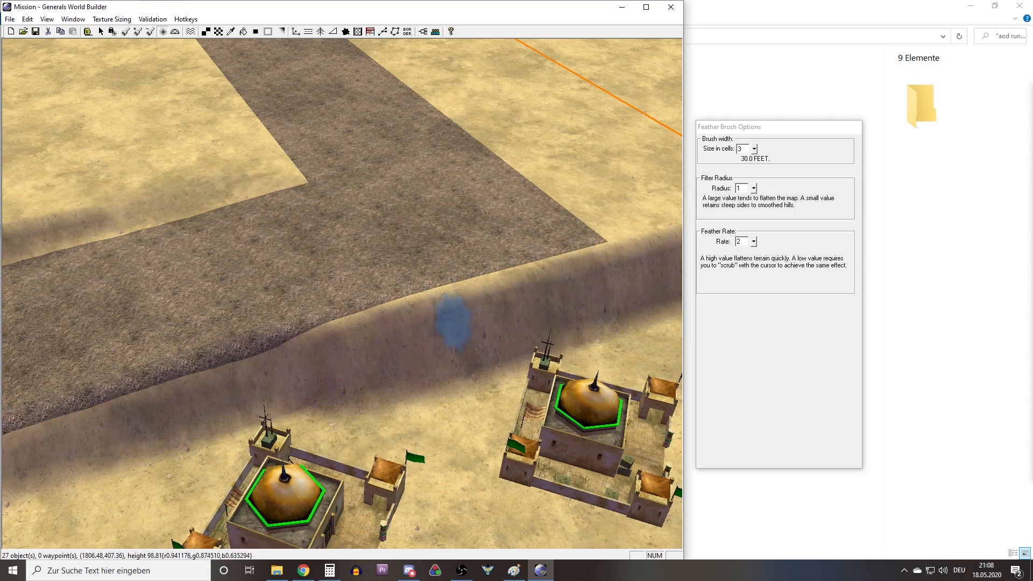
Smooth the plateau cliff beside the road's outer corner above the command centers, continuing toward the map border.
{"action": "right_click_drag", "start_coordinate": [580, 283], "coordinate": [520, 277]}
{"action": "mouse_move", "coordinate": [384, 298]}
{"action": "left_mouse_down"}
{"action": "mouse_move", "coordinate": [423, 314]}
{"action": "mouse_move", "coordinate": [545, 282]}
{"action": "mouse_move", "coordinate": [613, 239]}
{"action": "left_mouse_up"}
{"action": "left_click_drag", "start_coordinate": [320, 325], "coordinate": [560, 249]}
{"action": "right_click_drag", "start_coordinate": [559, 249], "coordinate": [272, 310]}
{"action": "mouse_move", "coordinate": [313, 318]}
{"action": "left_mouse_down"}
{"action": "mouse_move", "coordinate": [343, 276]}
{"action": "mouse_move", "coordinate": [308, 319]}
{"action": "left_mouse_up"}
{"action": "right_click_drag", "start_coordinate": [277, 301], "coordinate": [339, 305]}
{"action": "right_click_drag", "start_coordinate": [533, 236], "coordinate": [355, 263]}
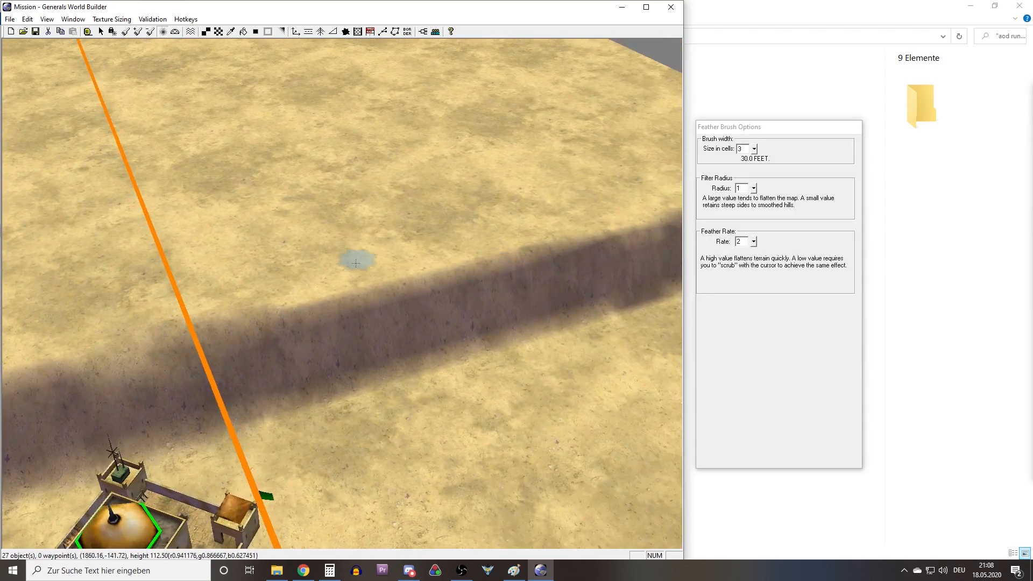
{"action": "middle_click_drag", "start_coordinate": [355, 263], "coordinate": [435, 269]}
{"action": "right_click_drag", "start_coordinate": [183, 352], "coordinate": [427, 164]}
Smooth the cliff along the road's inner edge, where the middle plateau tapers toward the road corner.
{"action": "scroll", "coordinate": [344, 245], "scroll_direction": "down", "scroll_amount": 4}
{"action": "right_click_drag", "start_coordinate": [341, 247], "coordinate": [401, 51]}
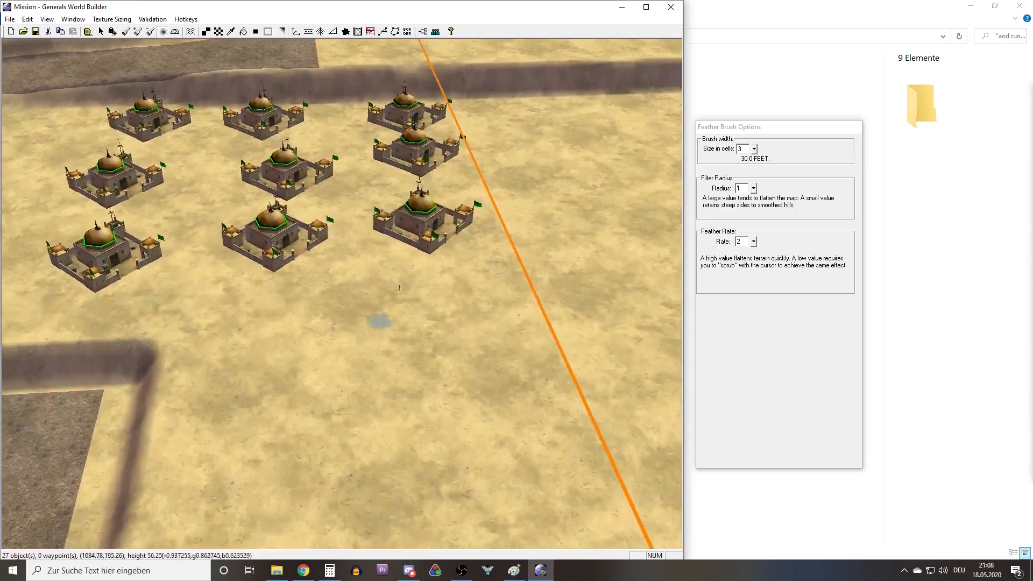
{"action": "right_click_drag", "start_coordinate": [357, 354], "coordinate": [502, 270]}
{"action": "right_click_drag", "start_coordinate": [420, 322], "coordinate": [567, 311]}
{"action": "right_click_drag", "start_coordinate": [215, 256], "coordinate": [341, 299]}
{"action": "middle_click_drag", "start_coordinate": [341, 300], "coordinate": [256, 261]}
{"action": "right_click_drag", "start_coordinate": [255, 261], "coordinate": [318, 298]}
{"action": "middle_click_drag", "start_coordinate": [319, 298], "coordinate": [398, 339]}
{"action": "mouse_move", "coordinate": [442, 374]}
{"action": "left_mouse_down"}
{"action": "mouse_move", "coordinate": [419, 392]}
{"action": "mouse_move", "coordinate": [255, 251]}
{"action": "left_mouse_up"}
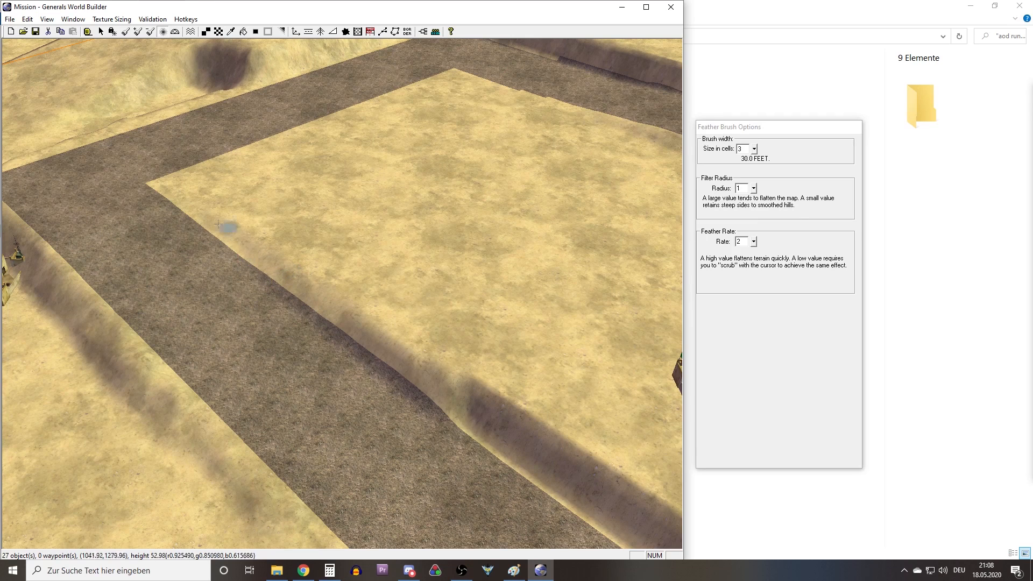
{"action": "mouse_move", "coordinate": [404, 344]}
{"action": "left_mouse_down"}
{"action": "mouse_move", "coordinate": [479, 380]}
{"action": "mouse_move", "coordinate": [489, 427]}
{"action": "mouse_move", "coordinate": [548, 452]}
{"action": "mouse_move", "coordinate": [595, 457]}
{"action": "left_mouse_up"}
{"action": "right_click_drag", "start_coordinate": [489, 407], "coordinate": [265, 290]}
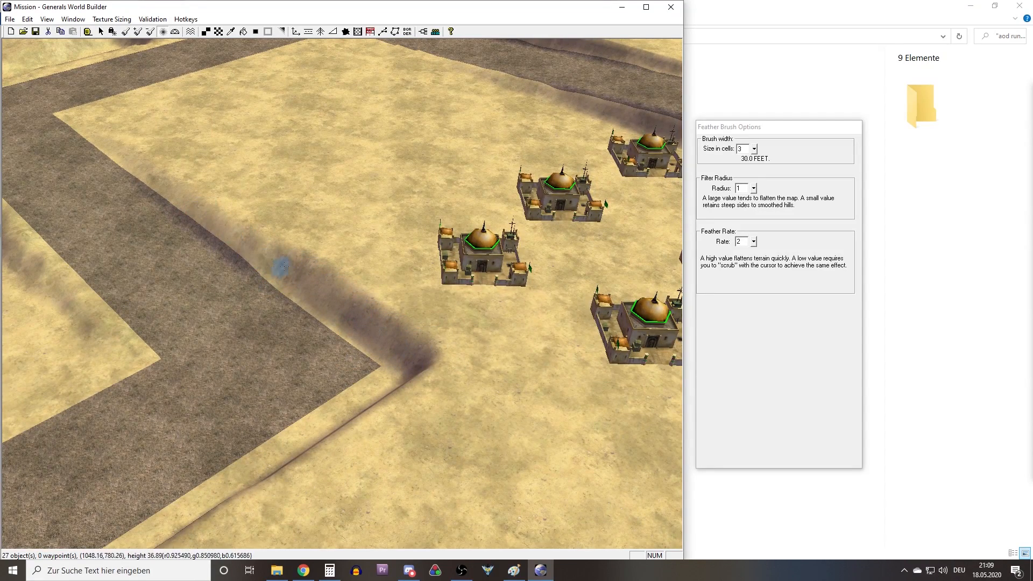
Smooth the rest of the middle plateau's cliff down to its corner beside the lower road bend.
{"action": "right_click_drag", "start_coordinate": [283, 266], "coordinate": [597, 338]}
{"action": "right_click_drag", "start_coordinate": [161, 228], "coordinate": [313, 302]}
{"action": "right_click_drag", "start_coordinate": [421, 355], "coordinate": [275, 237]}
{"action": "middle_click_drag", "start_coordinate": [274, 237], "coordinate": [327, 486]}
{"action": "right_click_drag", "start_coordinate": [320, 294], "coordinate": [387, 309]}
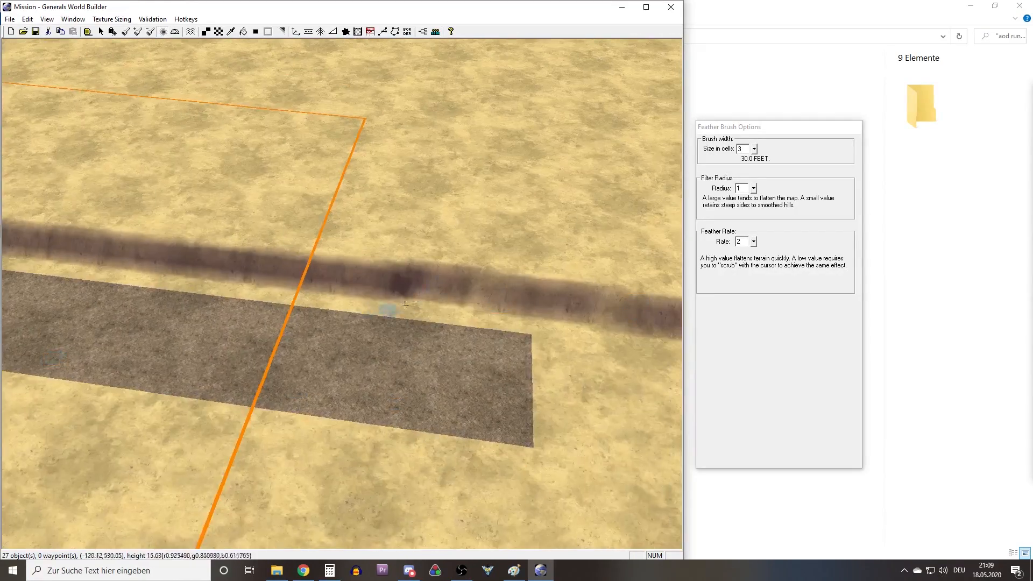
Smooth the uneven narrow cliff running beside the road from the dark slope to the lower road corner.
{"action": "scroll", "coordinate": [387, 308], "scroll_direction": "down", "scroll_amount": 5}
{"action": "middle_click_drag", "start_coordinate": [387, 309], "coordinate": [258, 150]}
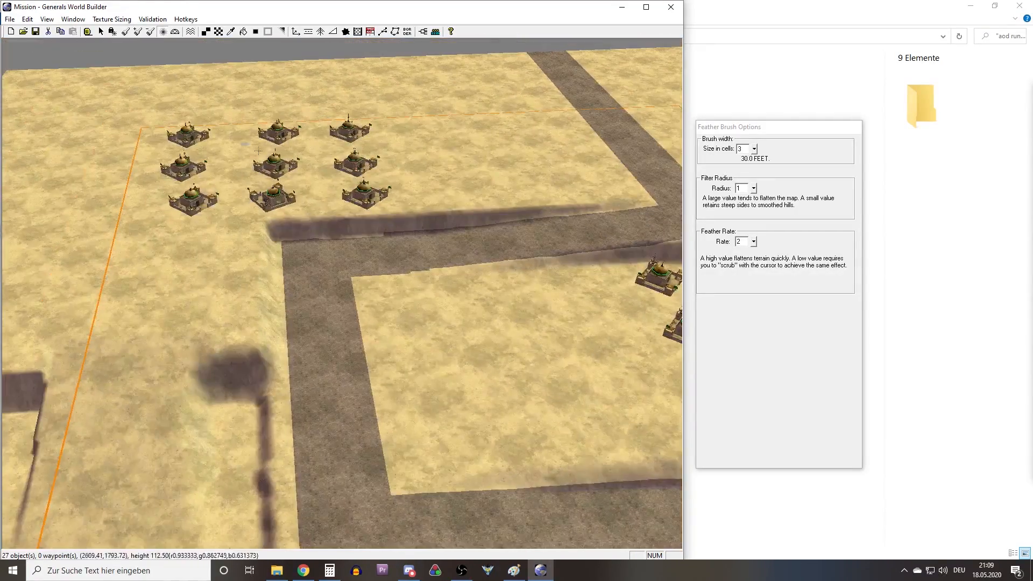
{"action": "scroll", "coordinate": [413, 242], "scroll_direction": "down", "scroll_amount": 2}
{"action": "right_click_drag", "start_coordinate": [413, 243], "coordinate": [527, 172]}
{"action": "middle_click_drag", "start_coordinate": [527, 172], "coordinate": [437, 369]}
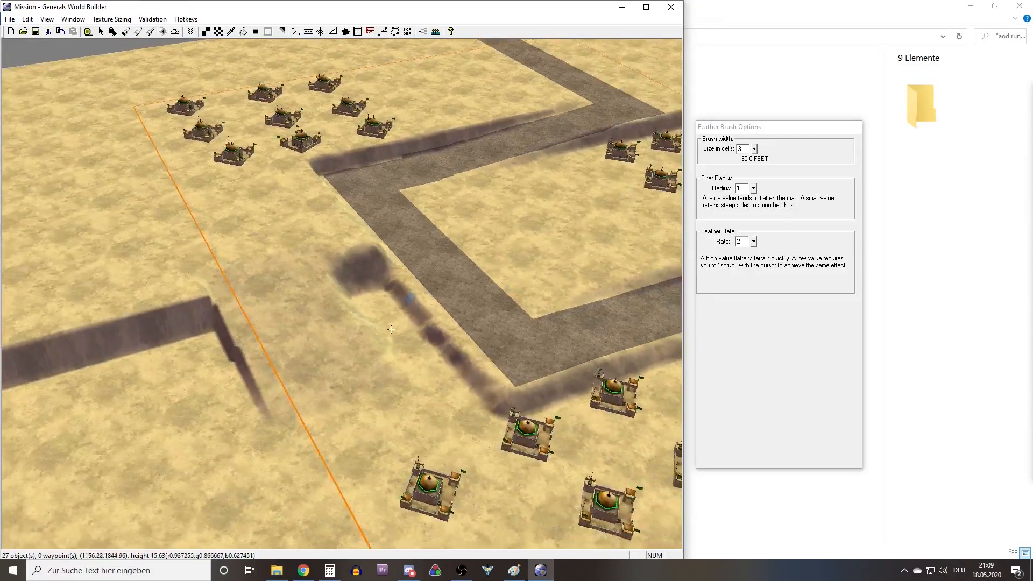
{"action": "scroll", "coordinate": [437, 369], "scroll_direction": "up", "scroll_amount": 4}
{"action": "right_click_drag", "start_coordinate": [437, 369], "coordinate": [379, 313]}
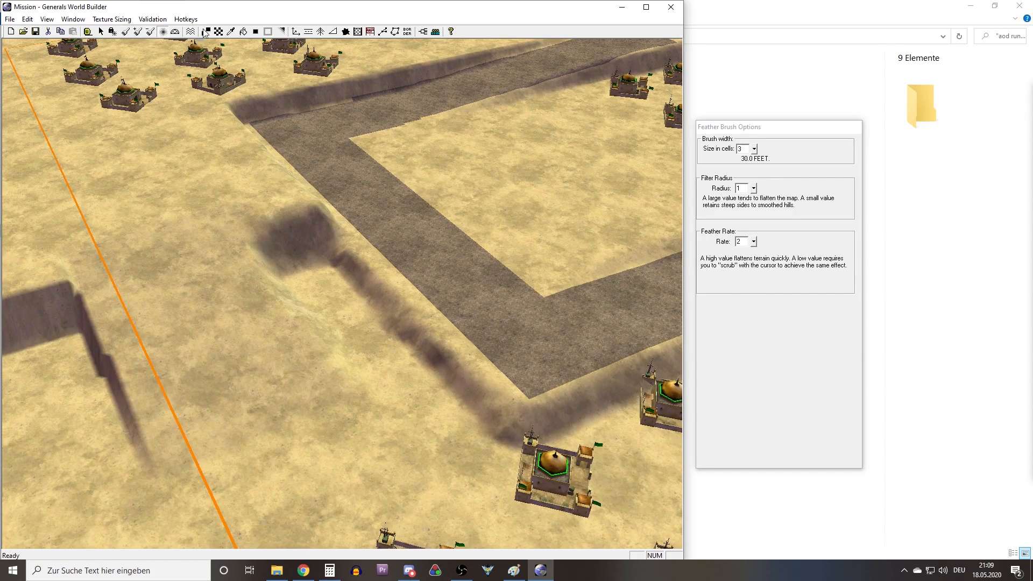
Sample the GrassMediumType23brown texture from the rock mound in the map's corner.
{"action": "left_click", "coordinate": [228, 35]}
{"action": "right_click_drag", "start_coordinate": [438, 349], "coordinate": [356, 250]}
{"action": "middle_click_drag", "start_coordinate": [356, 250], "coordinate": [410, 244]}
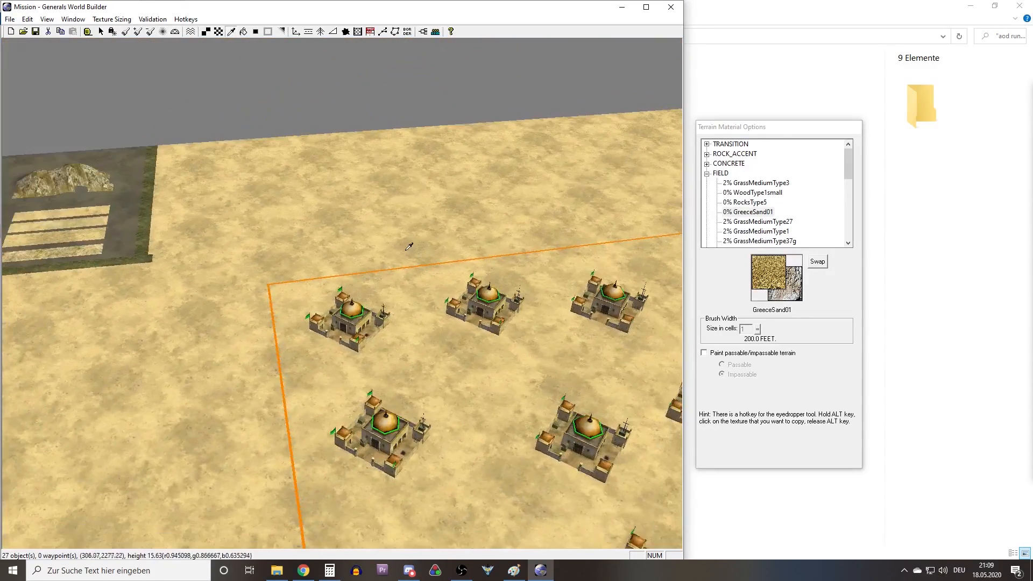
{"action": "right_click_drag", "start_coordinate": [410, 245], "coordinate": [414, 300]}
{"action": "scroll", "coordinate": [416, 297], "scroll_direction": "up", "scroll_amount": 6}
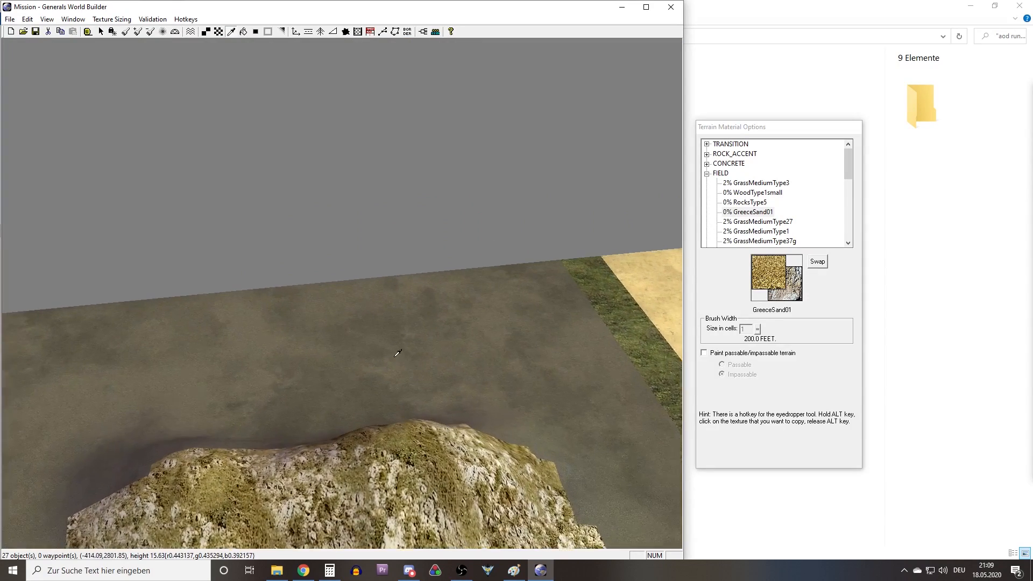
{"action": "middle_click_drag", "start_coordinate": [317, 352], "coordinate": [222, 359]}
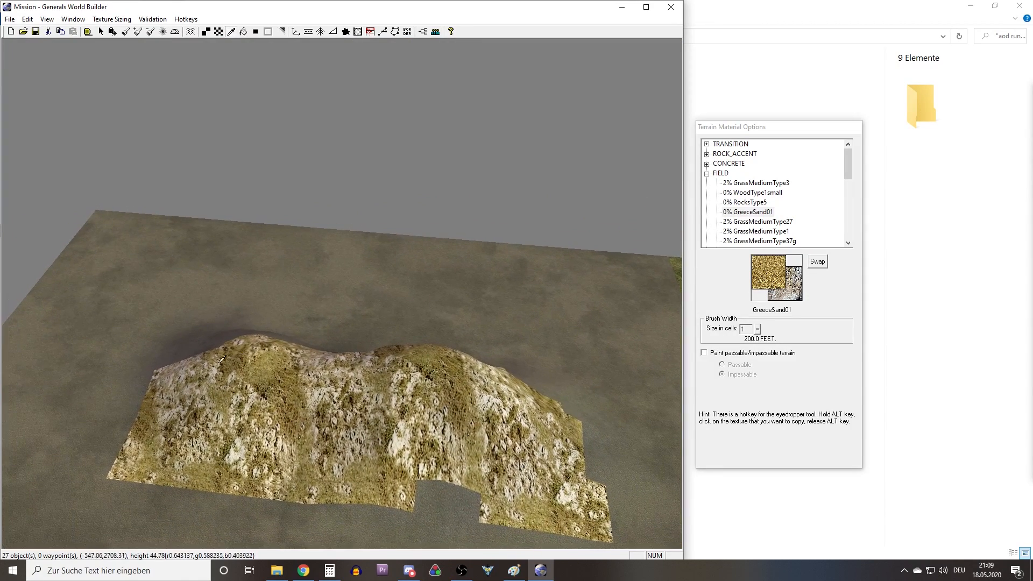
{"action": "left_click", "coordinate": [324, 429]}
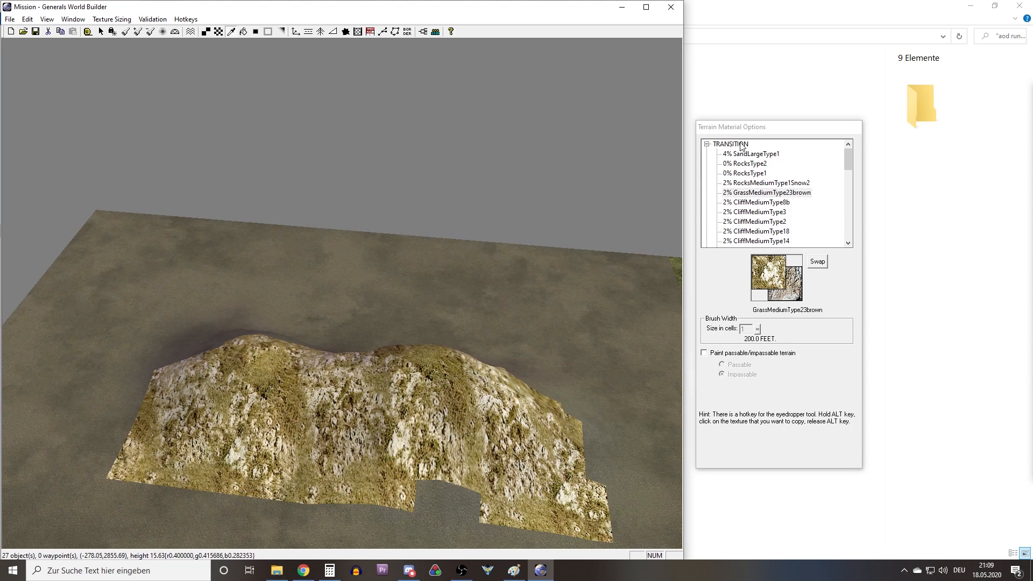
Try out alternative cliff textures from the TRANSITION group, such as CliffMediumType14.
{"action": "scroll", "coordinate": [748, 221], "scroll_direction": "down", "scroll_amount": 1}
{"action": "left_click", "coordinate": [750, 203]}
{"action": "left_click", "coordinate": [750, 221]}
{"action": "left_click", "coordinate": [754, 192]}
{"action": "left_click", "coordinate": [755, 232]}
{"action": "left_click", "coordinate": [766, 212]}
{"action": "left_click", "coordinate": [767, 200]}
{"action": "left_click", "coordinate": [766, 212]}
{"action": "scroll", "coordinate": [764, 215], "scroll_direction": "down", "scroll_amount": 2}
{"action": "scroll", "coordinate": [764, 216], "scroll_direction": "up", "scroll_amount": 1}
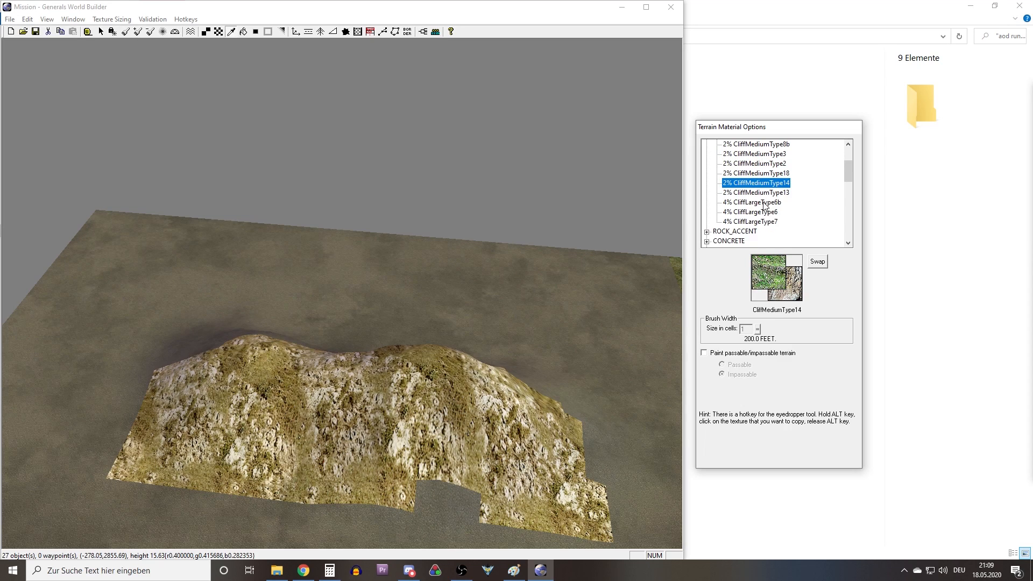
{"action": "scroll", "coordinate": [764, 205], "scroll_direction": "up", "scroll_amount": 1}
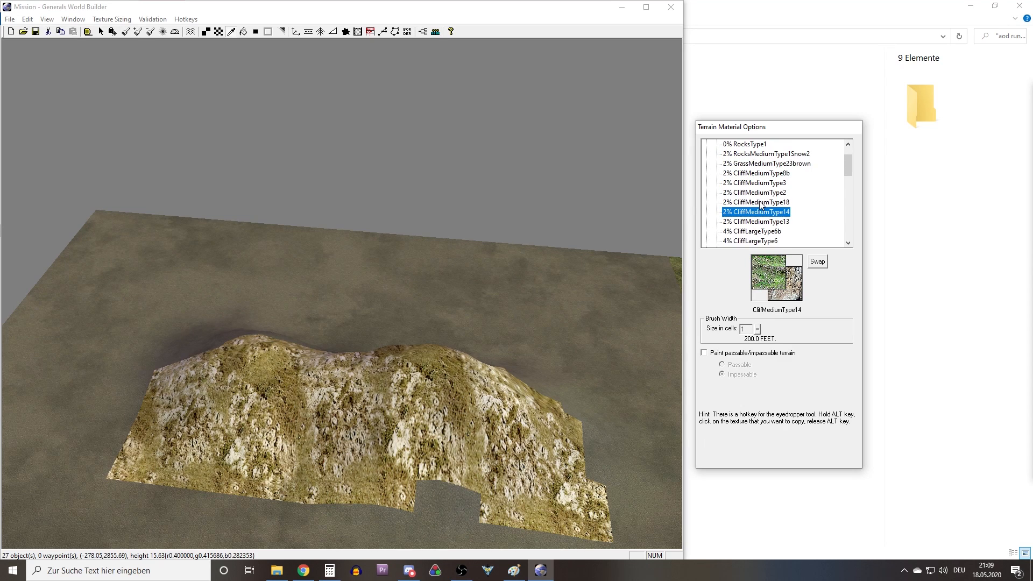
Sample GrassMediumType23brown from the rock mound again and ready a texture brush 3 cells wide.
{"action": "right_click_drag", "start_coordinate": [282, 331], "coordinate": [229, 245]}
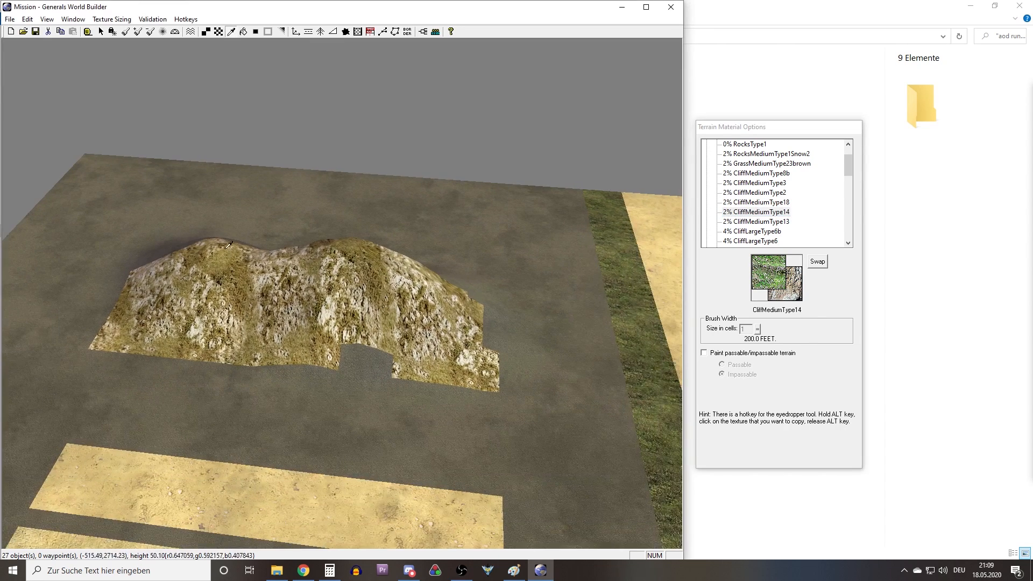
{"action": "left_click", "coordinate": [286, 272]}
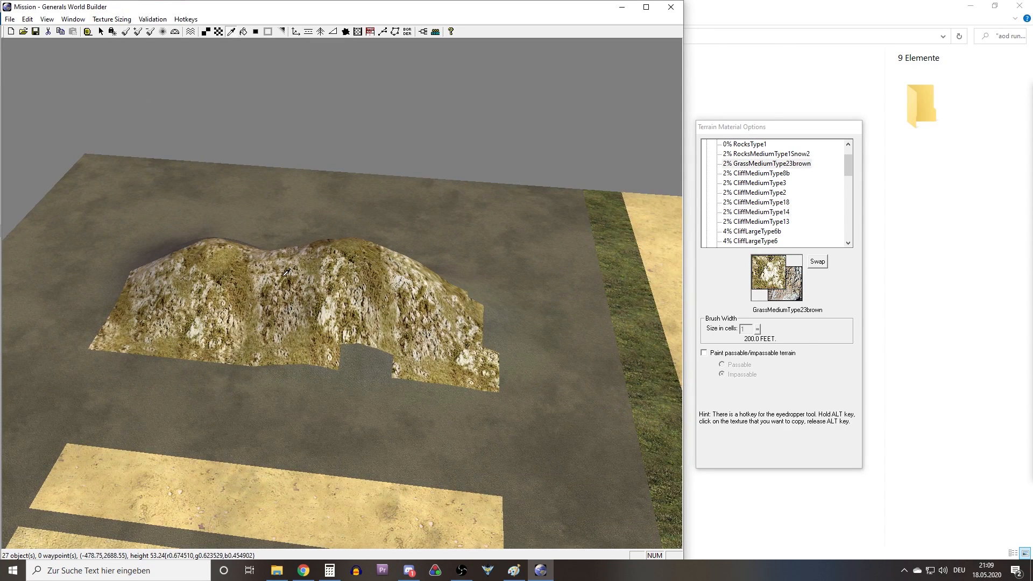
{"action": "right_click_drag", "start_coordinate": [549, 484], "coordinate": [103, 43]}
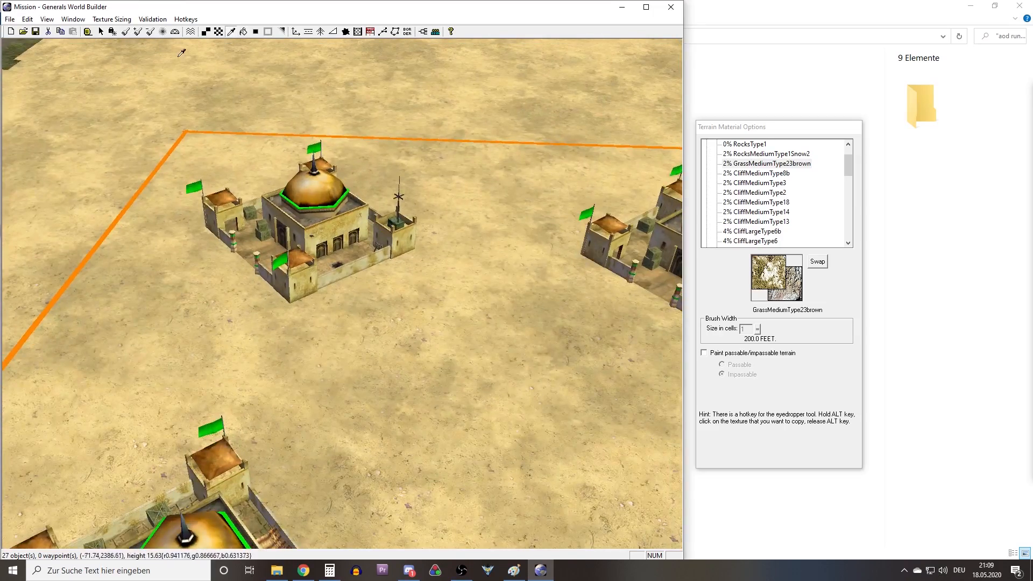
{"action": "left_click", "coordinate": [219, 34]}
{"action": "mouse_move", "coordinate": [223, 57]}
{"action": "right_mouse_down"}
{"action": "mouse_move", "coordinate": [202, 86]}
{"action": "mouse_move", "coordinate": [261, 234]}
{"action": "mouse_move", "coordinate": [629, 283]}
{"action": "right_mouse_up"}
{"action": "left_click_drag", "start_coordinate": [751, 329], "coordinate": [732, 331]}
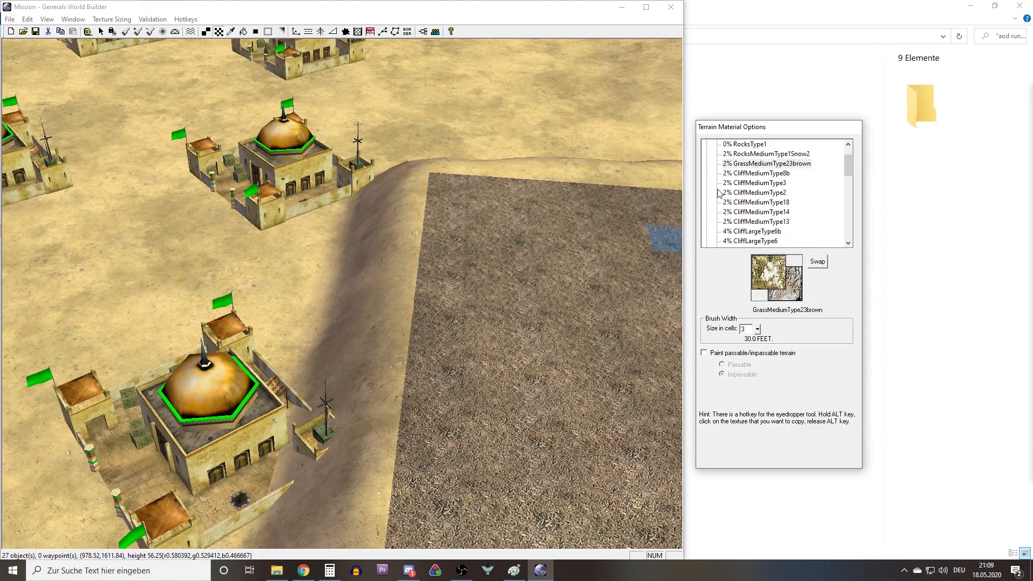
Paint GrassMediumType23brown along the cliff between the road and the lowest command center plateau.
{"action": "mouse_move", "coordinate": [371, 293]}
{"action": "right_mouse_down"}
{"action": "mouse_move", "coordinate": [327, 353]}
{"action": "mouse_move", "coordinate": [386, 313]}
{"action": "right_mouse_up"}
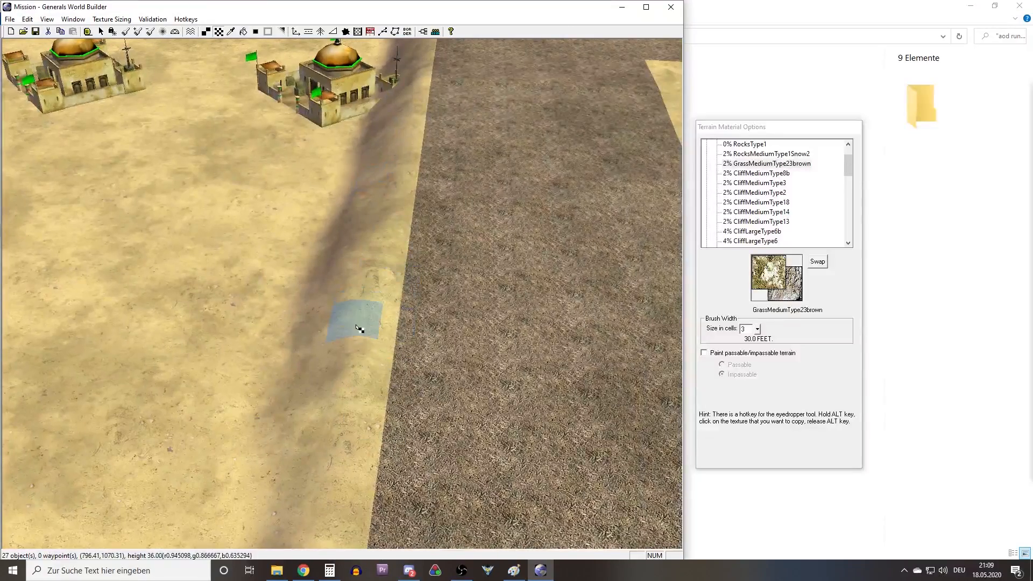
{"action": "middle_click_drag", "start_coordinate": [357, 326], "coordinate": [309, 355]}
{"action": "right_click_drag", "start_coordinate": [310, 355], "coordinate": [336, 291]}
{"action": "middle_click_drag", "start_coordinate": [337, 290], "coordinate": [311, 290]}
{"action": "scroll", "coordinate": [312, 290], "scroll_direction": "down", "scroll_amount": 2}
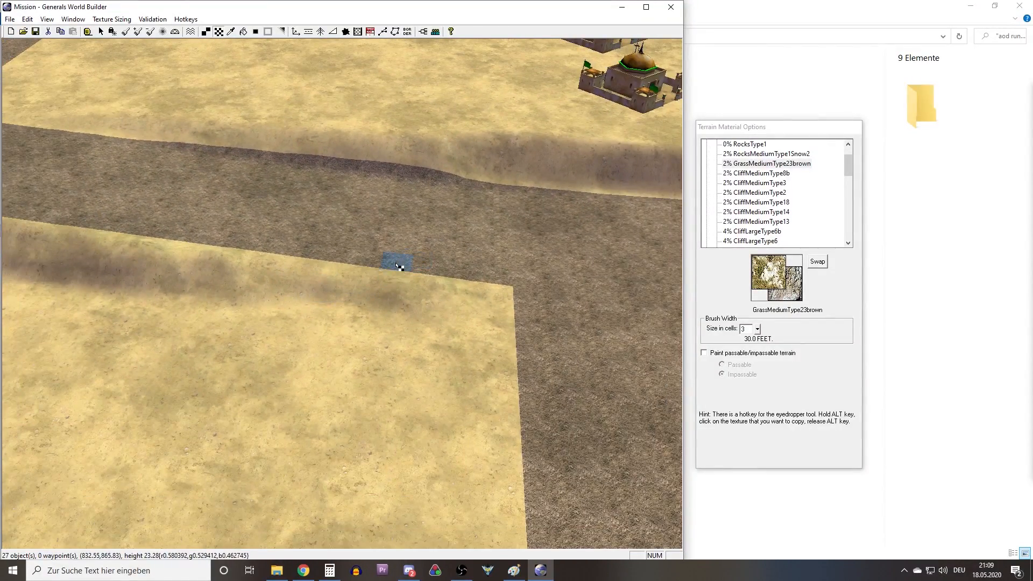
{"action": "right_click_drag", "start_coordinate": [404, 273], "coordinate": [375, 255]}
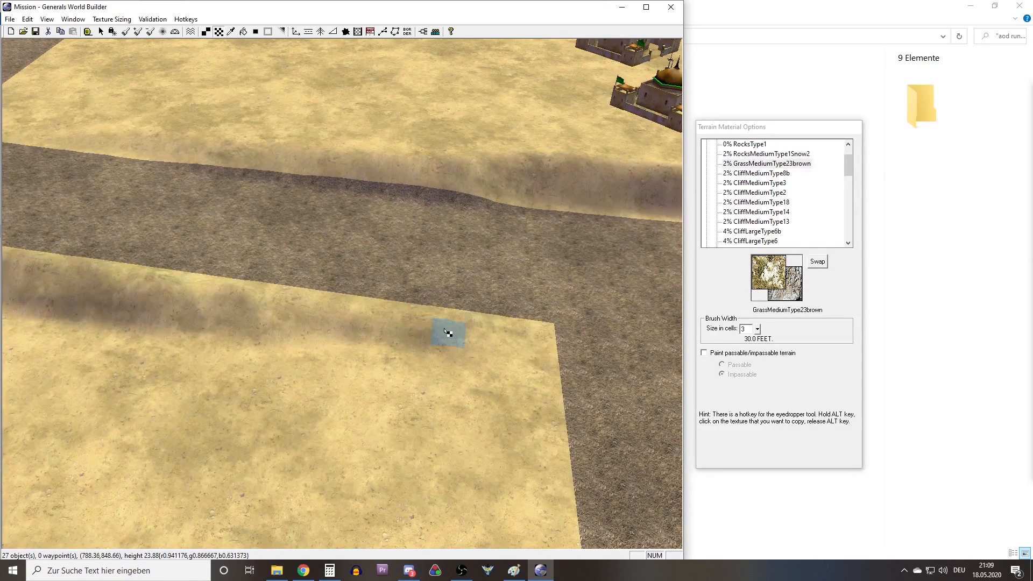
{"action": "left_click_drag", "start_coordinate": [417, 332], "coordinate": [173, 306]}
{"action": "right_click_drag", "start_coordinate": [267, 242], "coordinate": [76, 214]}
{"action": "mouse_move", "coordinate": [432, 368]}
{"action": "left_mouse_down"}
{"action": "mouse_move", "coordinate": [352, 372]}
{"action": "mouse_move", "coordinate": [58, 325]}
{"action": "left_mouse_up"}
{"action": "right_click_drag", "start_coordinate": [350, 376], "coordinate": [110, 338]}
{"action": "mouse_move", "coordinate": [379, 399]}
{"action": "left_mouse_down"}
{"action": "mouse_move", "coordinate": [122, 369]}
{"action": "mouse_move", "coordinate": [32, 344]}
{"action": "left_mouse_up"}
{"action": "mouse_move", "coordinate": [229, 344]}
{"action": "right_mouse_down"}
{"action": "mouse_move", "coordinate": [22, 285]}
{"action": "mouse_move", "coordinate": [364, 488]}
{"action": "mouse_move", "coordinate": [420, 538]}
{"action": "right_mouse_up"}
Delete all the command centers from the three base plateaus.
{"action": "key", "text": "ctrl"}
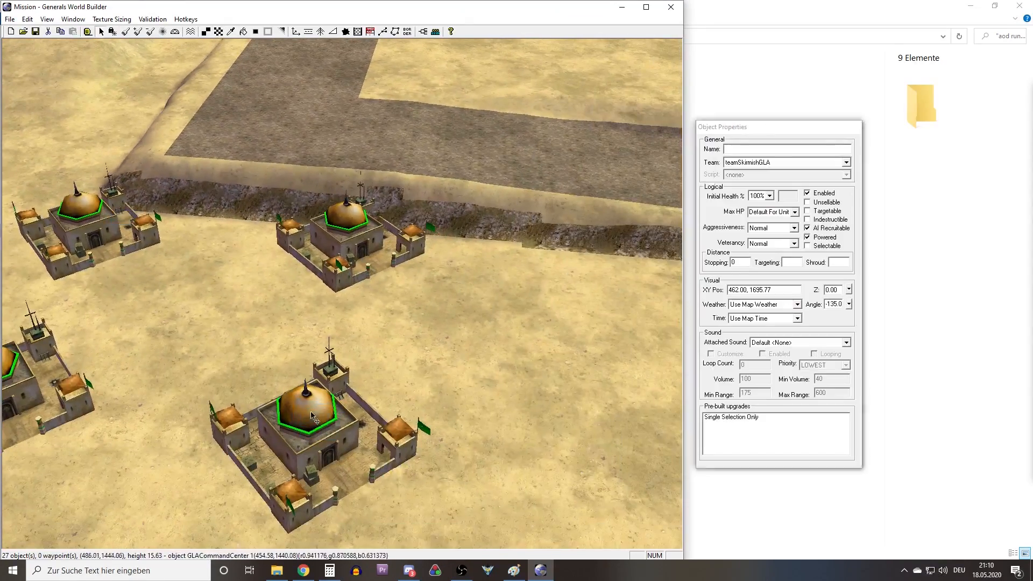
{"action": "scroll", "coordinate": [229, 321], "scroll_direction": "down", "scroll_amount": 8}
{"action": "right_click_drag", "start_coordinate": [260, 311], "coordinate": [160, 341]}
{"action": "left_click_drag", "start_coordinate": [65, 369], "coordinate": [388, 208]}
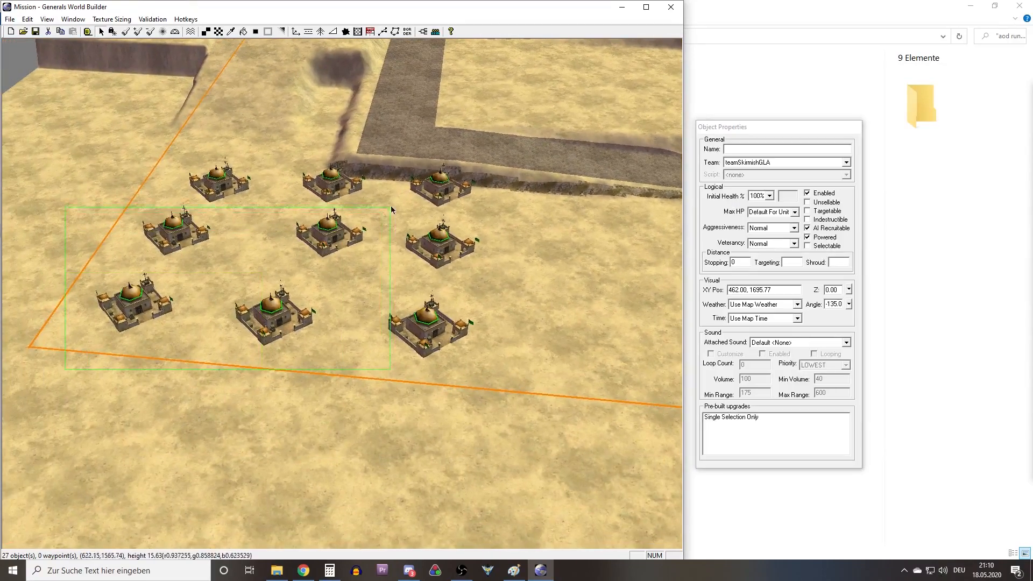
{"action": "key", "text": "Delete"}
{"action": "right_click_drag", "start_coordinate": [344, 175], "coordinate": [352, 484]}
{"action": "left_click_drag", "start_coordinate": [224, 314], "coordinate": [583, 110]}
{"action": "key", "text": "Delete"}
{"action": "right_click_drag", "start_coordinate": [619, 280], "coordinate": [97, 232]}
{"action": "left_click_drag", "start_coordinate": [129, 450], "coordinate": [612, 176]}
{"action": "key", "text": "Delete"}
{"action": "right_click_drag", "start_coordinate": [370, 185], "coordinate": [296, 339]}
Fill the unpainted gaps on the cliff below the lower road with GrassMediumType23brown.
{"action": "scroll", "coordinate": [256, 289], "scroll_direction": "up", "scroll_amount": 4}
{"action": "left_click", "coordinate": [218, 31]}
{"action": "left_click_drag", "start_coordinate": [376, 390], "coordinate": [56, 387]}
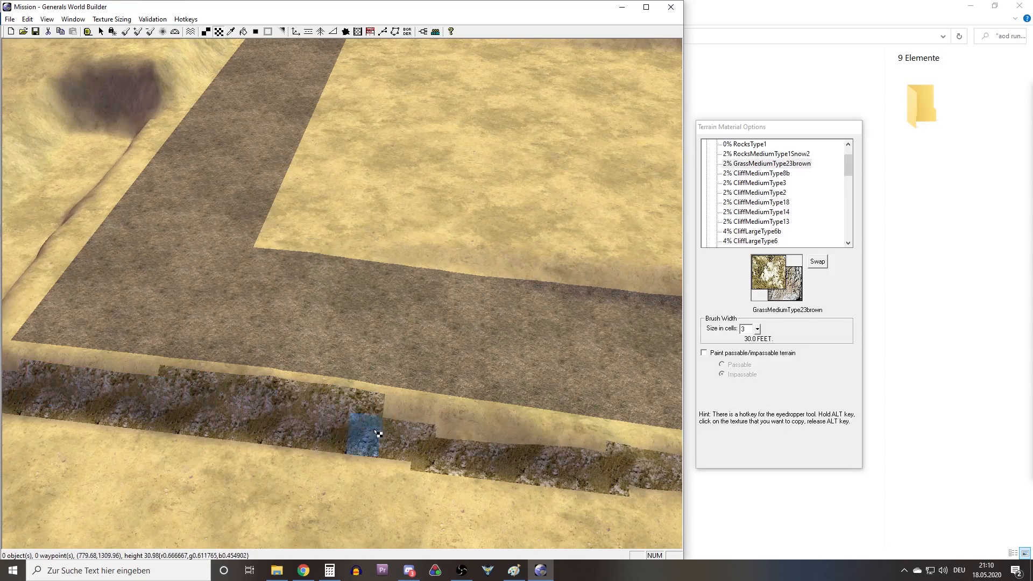
{"action": "right_click_drag", "start_coordinate": [378, 433], "coordinate": [173, 392]}
{"action": "left_click_drag", "start_coordinate": [173, 392], "coordinate": [236, 406]}
{"action": "mouse_move", "coordinate": [161, 398]}
{"action": "right_mouse_down"}
{"action": "mouse_move", "coordinate": [445, 397]}
{"action": "mouse_move", "coordinate": [134, 322]}
{"action": "right_mouse_up"}
Paint GrassMediumType23brown over the dark slope and the adjoining high plateau cliff beside the road.
{"action": "left_click_drag", "start_coordinate": [134, 323], "coordinate": [383, 341]}
{"action": "middle_click_drag", "start_coordinate": [382, 341], "coordinate": [430, 323]}
{"action": "left_click_drag", "start_coordinate": [430, 312], "coordinate": [344, 242]}
{"action": "middle_click_drag", "start_coordinate": [344, 242], "coordinate": [527, 301]}
{"action": "left_click_drag", "start_coordinate": [527, 301], "coordinate": [247, 325]}
{"action": "mouse_move", "coordinate": [247, 325]}
{"action": "middle_mouse_down"}
{"action": "mouse_move", "coordinate": [337, 253]}
{"action": "mouse_move", "coordinate": [172, 274]}
{"action": "middle_mouse_up"}
{"action": "mouse_move", "coordinate": [172, 274]}
{"action": "left_mouse_down"}
{"action": "mouse_move", "coordinate": [258, 364]}
{"action": "mouse_move", "coordinate": [239, 326]}
{"action": "left_mouse_up"}
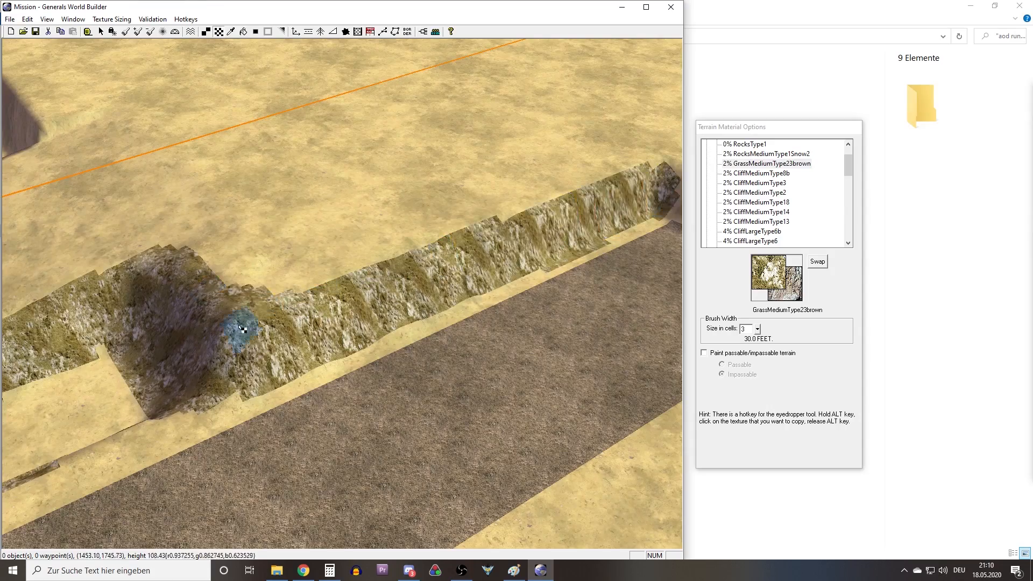
Paint GrassMediumType23brown around the high plateau's corner and along its cliff toward the road junction.
{"action": "middle_click_drag", "start_coordinate": [239, 326], "coordinate": [389, 302]}
{"action": "right_click_drag", "start_coordinate": [389, 302], "coordinate": [322, 269]}
{"action": "left_click_drag", "start_coordinate": [322, 269], "coordinate": [648, 139]}
{"action": "middle_click_drag", "start_coordinate": [647, 138], "coordinate": [397, 268]}
{"action": "right_click_drag", "start_coordinate": [396, 267], "coordinate": [215, 264]}
{"action": "mouse_move", "coordinate": [215, 263]}
{"action": "left_mouse_down"}
{"action": "mouse_move", "coordinate": [437, 268]}
{"action": "mouse_move", "coordinate": [646, 323]}
{"action": "left_mouse_up"}
{"action": "right_click_drag", "start_coordinate": [646, 323], "coordinate": [528, 350]}
{"action": "middle_click_drag", "start_coordinate": [527, 350], "coordinate": [645, 344]}
{"action": "left_click_drag", "start_coordinate": [645, 344], "coordinate": [140, 279]}
Paint GrassMediumType23brown along both cliffs of the middle plateau and around its corner by the road.
{"action": "mouse_move", "coordinate": [140, 279]}
{"action": "middle_mouse_down"}
{"action": "mouse_move", "coordinate": [369, 237]}
{"action": "mouse_move", "coordinate": [235, 323]}
{"action": "middle_mouse_up"}
{"action": "left_click_drag", "start_coordinate": [235, 323], "coordinate": [380, 323]}
{"action": "right_click_drag", "start_coordinate": [381, 322], "coordinate": [330, 249]}
{"action": "middle_click_drag", "start_coordinate": [329, 249], "coordinate": [345, 280]}
{"action": "left_click_drag", "start_coordinate": [344, 280], "coordinate": [554, 261]}
{"action": "mouse_move", "coordinate": [553, 261]}
{"action": "right_mouse_down"}
{"action": "mouse_move", "coordinate": [118, 304]}
{"action": "mouse_move", "coordinate": [259, 288]}
{"action": "right_mouse_up"}
{"action": "left_click_drag", "start_coordinate": [258, 287], "coordinate": [464, 256]}
{"action": "middle_click_drag", "start_coordinate": [463, 256], "coordinate": [249, 249]}
{"action": "right_click_drag", "start_coordinate": [249, 249], "coordinate": [530, 218]}
{"action": "left_click_drag", "start_coordinate": [529, 218], "coordinate": [570, 389]}
{"action": "middle_click_drag", "start_coordinate": [570, 389], "coordinate": [376, 271]}
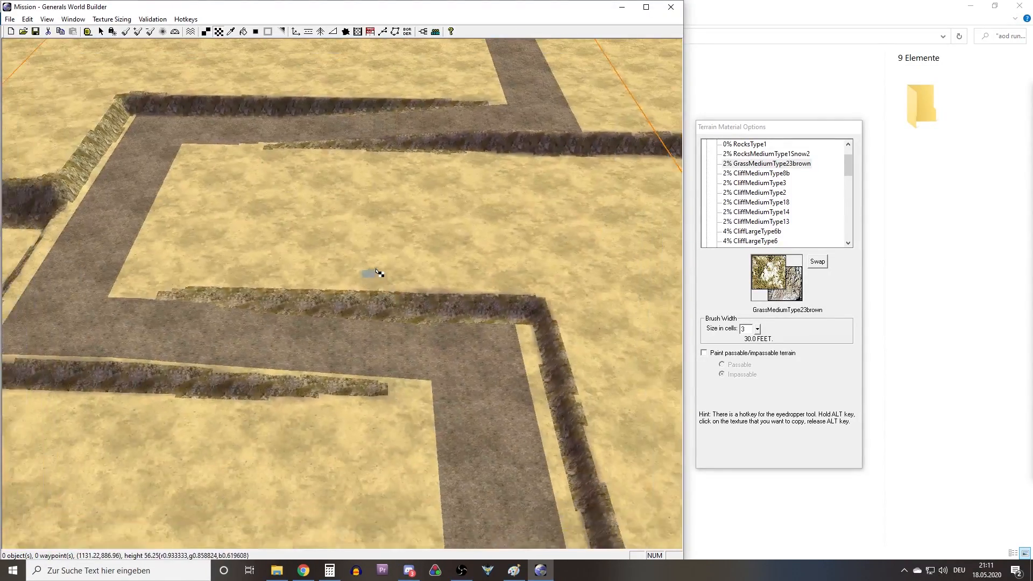
Blend the edges of the cliff texture along the high plateau into the surrounding ground with Auto Edge Out.
{"action": "scroll", "coordinate": [376, 271], "scroll_direction": "down", "scroll_amount": 3}
{"action": "right_click_drag", "start_coordinate": [376, 271], "coordinate": [386, 440]}
{"action": "right_click_drag", "start_coordinate": [344, 289], "coordinate": [245, 179]}
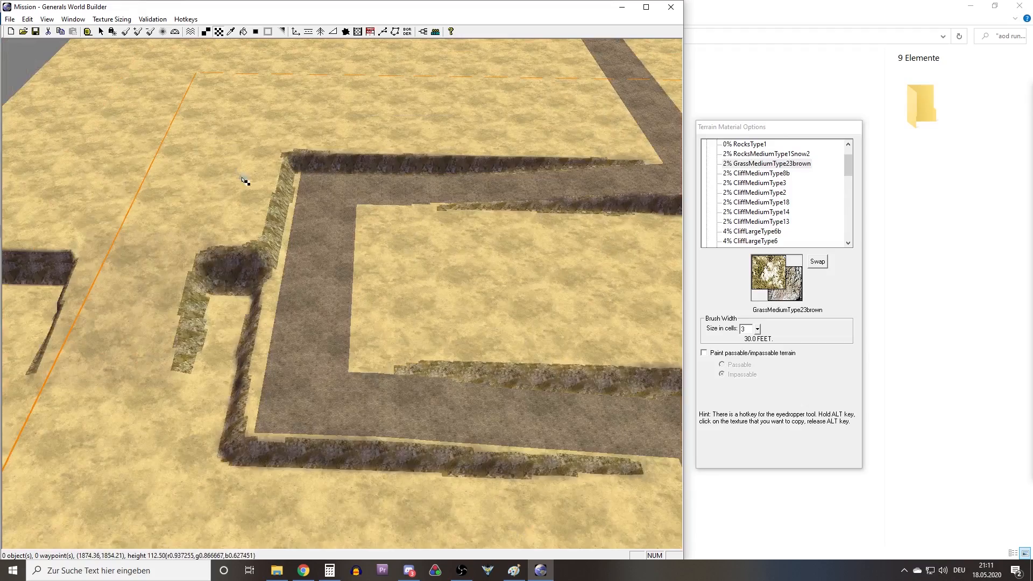
{"action": "right_click_drag", "start_coordinate": [306, 300], "coordinate": [253, 297]}
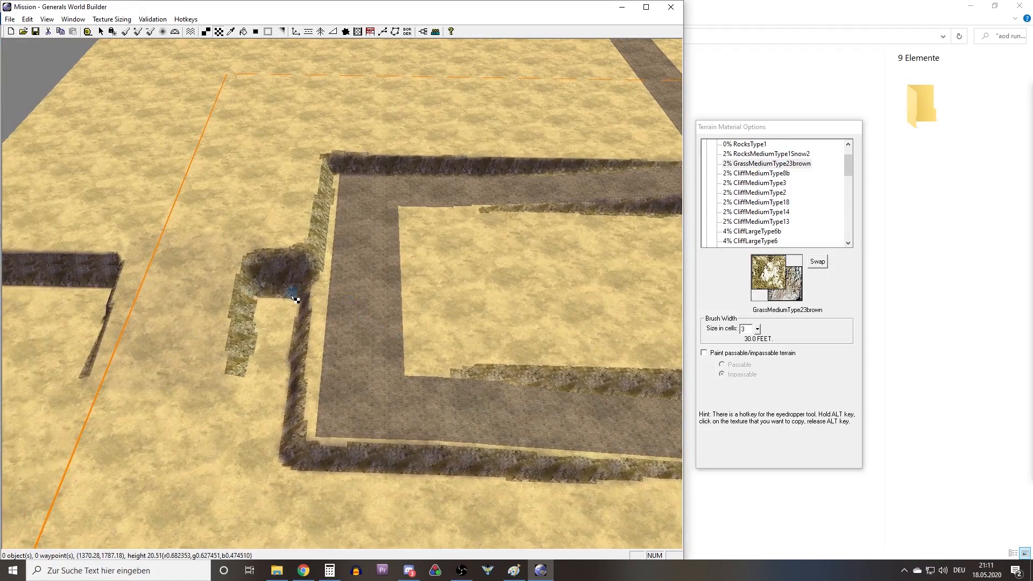
{"action": "right_click_drag", "start_coordinate": [373, 280], "coordinate": [425, 252]}
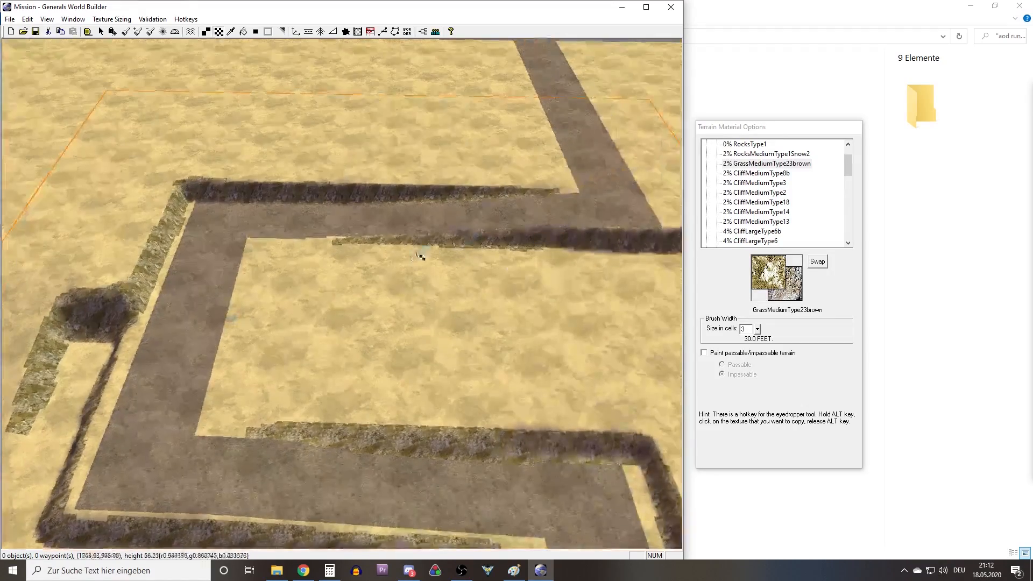
{"action": "right_click_drag", "start_coordinate": [370, 232], "coordinate": [331, 189]}
{"action": "left_click", "coordinate": [254, 34]}
{"action": "middle_click_drag", "start_coordinate": [332, 188], "coordinate": [235, 117]}
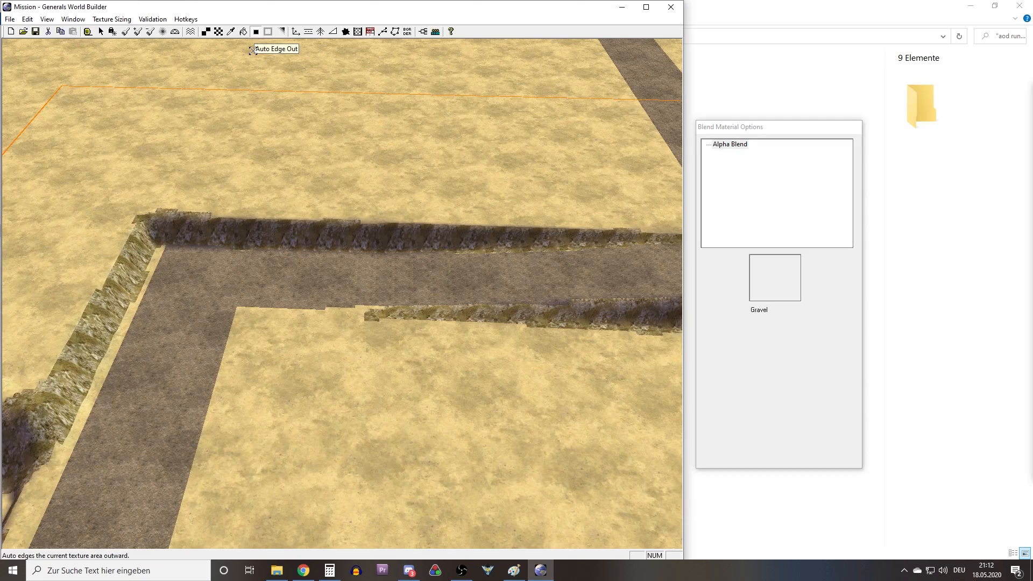
{"action": "scroll", "coordinate": [345, 325], "scroll_direction": "up", "scroll_amount": 10}
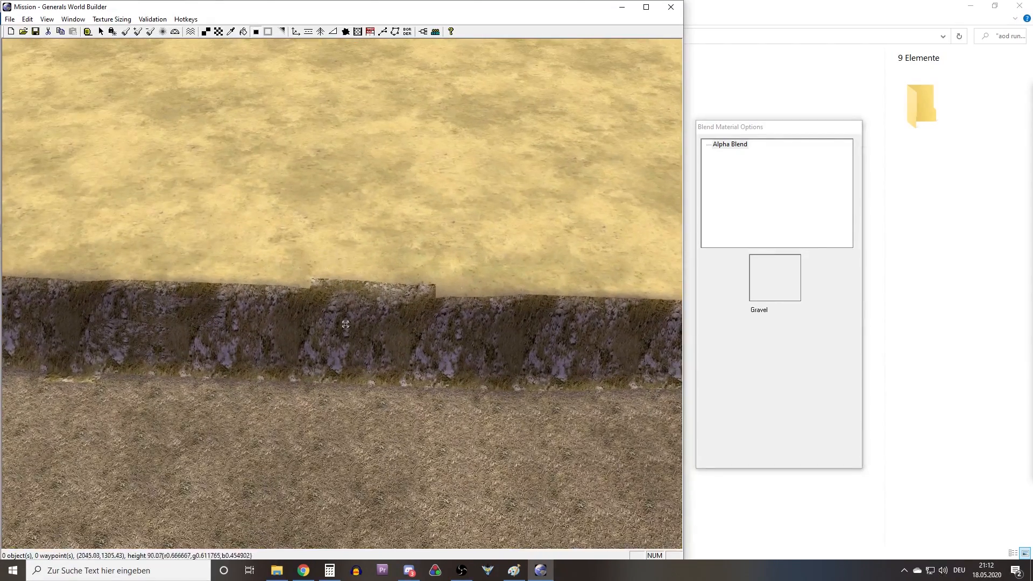
{"action": "scroll", "coordinate": [345, 325], "scroll_direction": "up", "scroll_amount": 8}
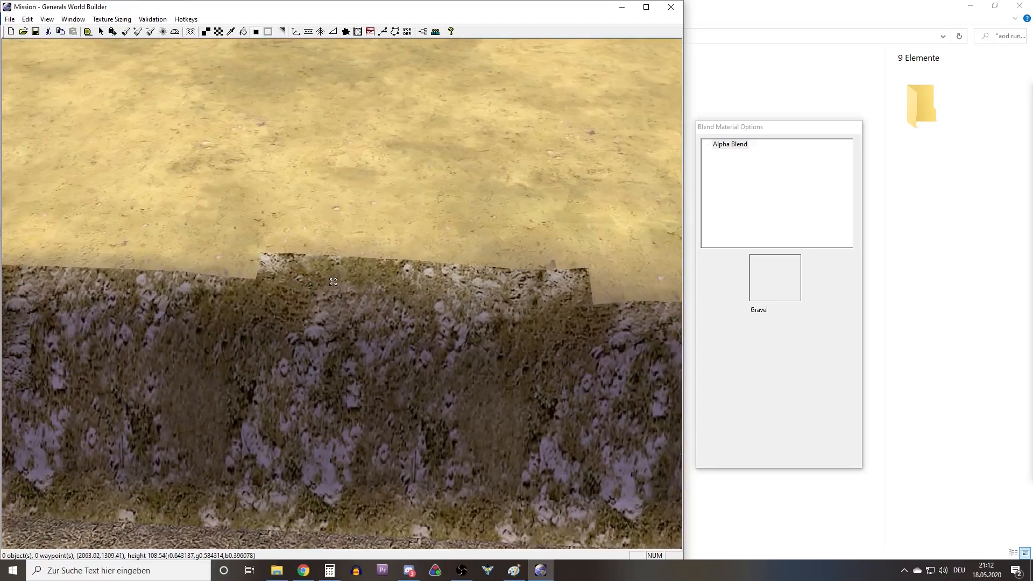
{"action": "middle_click_drag", "start_coordinate": [345, 324], "coordinate": [420, 297]}
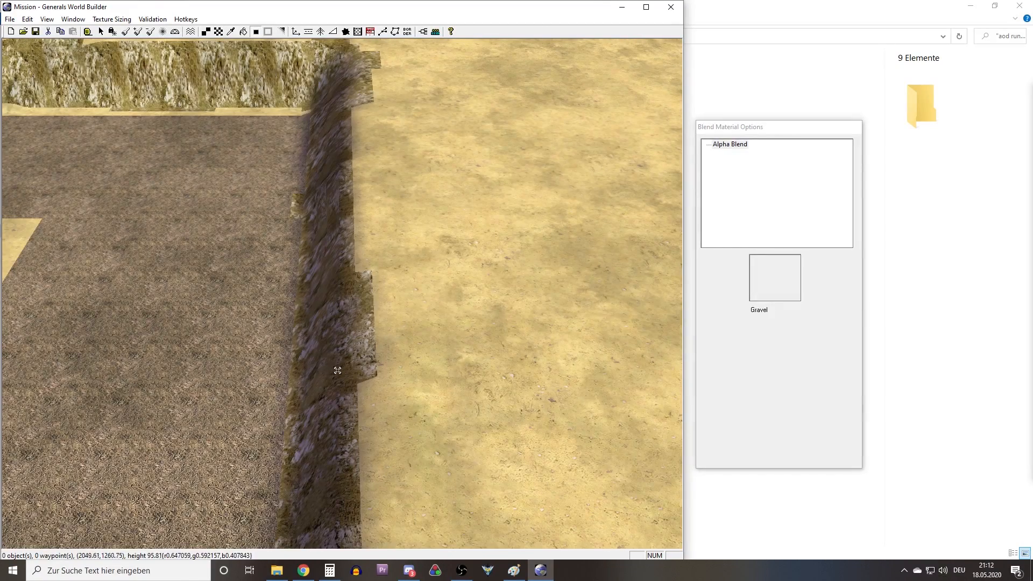
Blend the edges of the remaining cliff texture along both sides of the road and the middle plateau with Auto Edge Out.
{"action": "right_click_drag", "start_coordinate": [374, 253], "coordinate": [414, 256]}
{"action": "scroll", "coordinate": [385, 316], "scroll_direction": "down", "scroll_amount": 5}
{"action": "right_click_drag", "start_coordinate": [334, 245], "coordinate": [502, 278]}
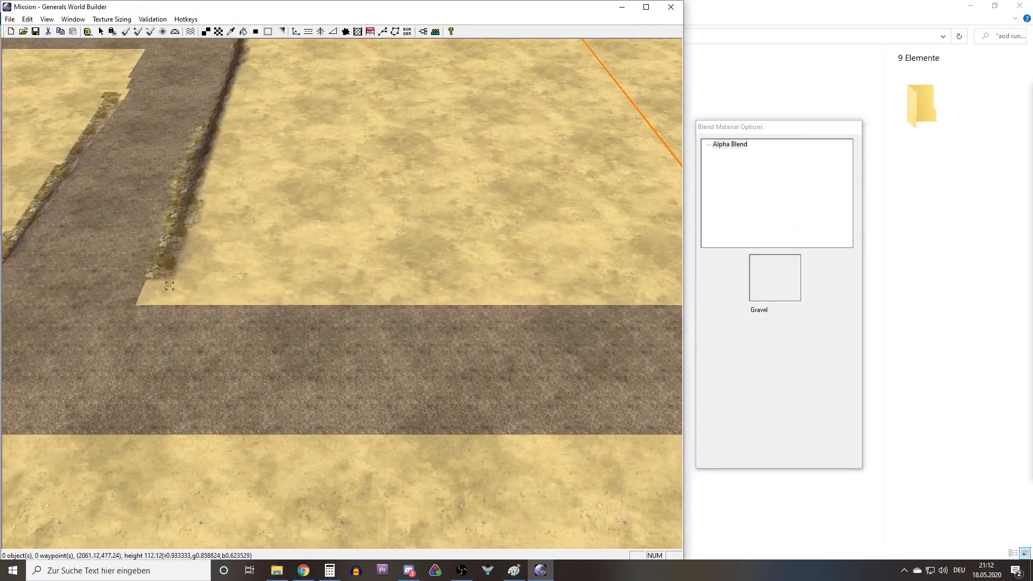
{"action": "right_click_drag", "start_coordinate": [169, 285], "coordinate": [33, 281]}
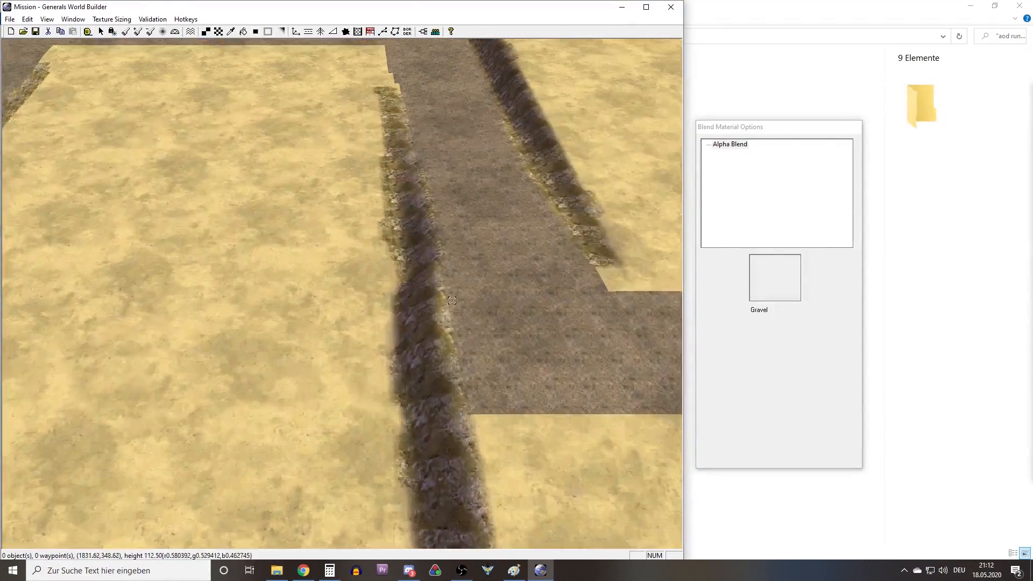
{"action": "right_click_drag", "start_coordinate": [452, 301], "coordinate": [132, 321]}
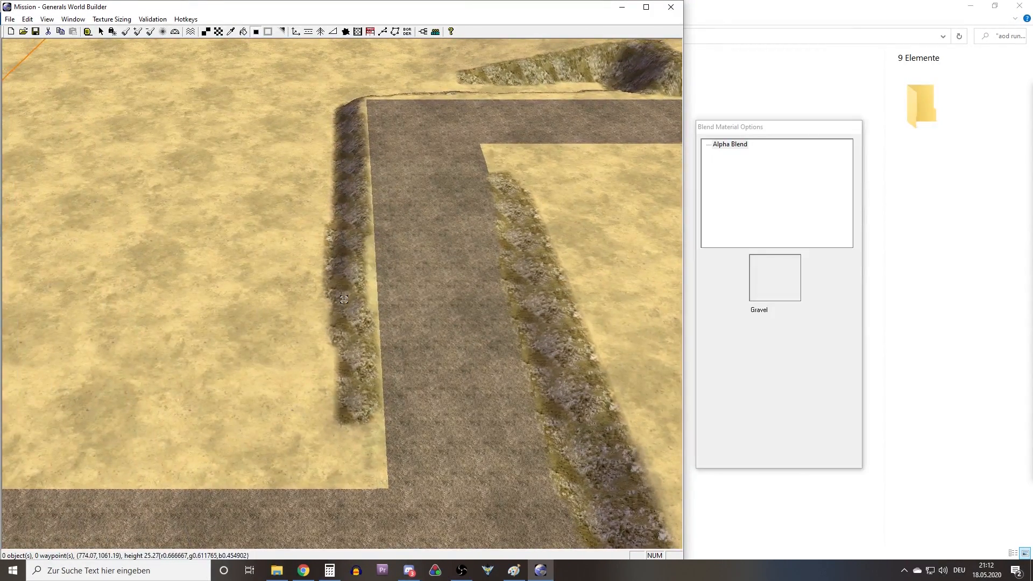
{"action": "right_click_drag", "start_coordinate": [343, 299], "coordinate": [398, 322]}
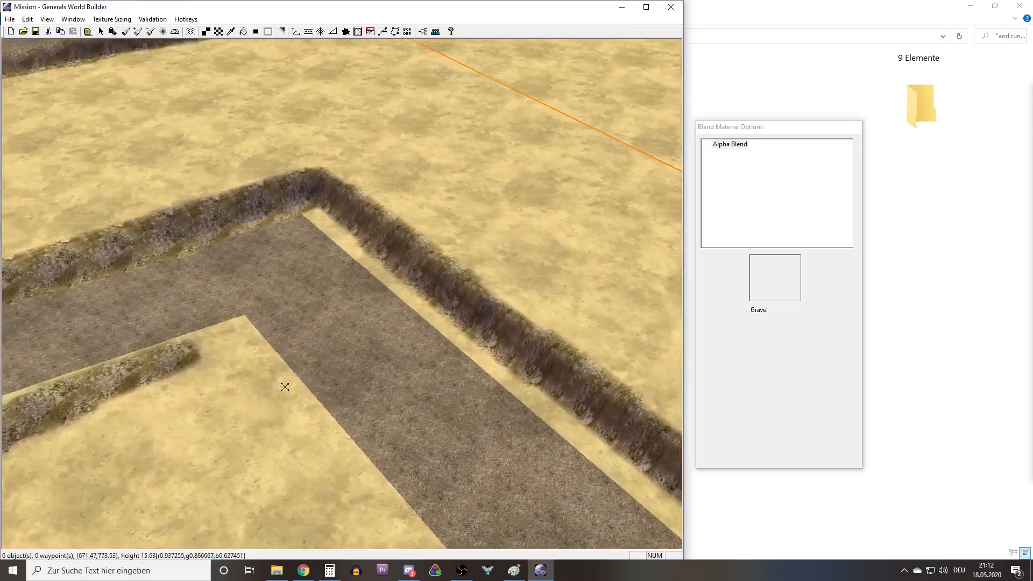
Blend the road texture's edges into the surrounding sand with Auto Edge Out.
{"action": "right_click_drag", "start_coordinate": [285, 387], "coordinate": [77, 187]}
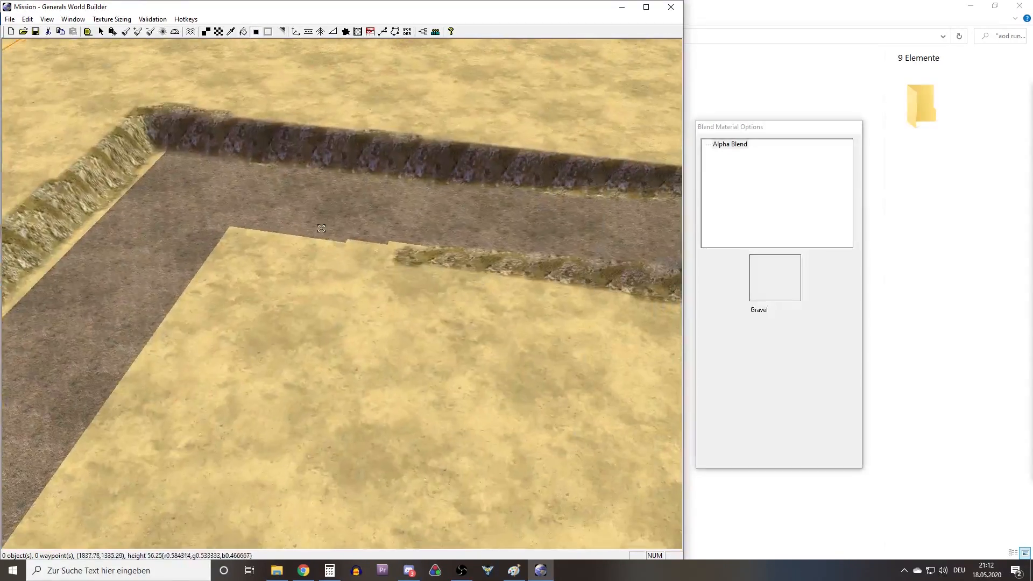
{"action": "right_click_drag", "start_coordinate": [321, 228], "coordinate": [189, 251]}
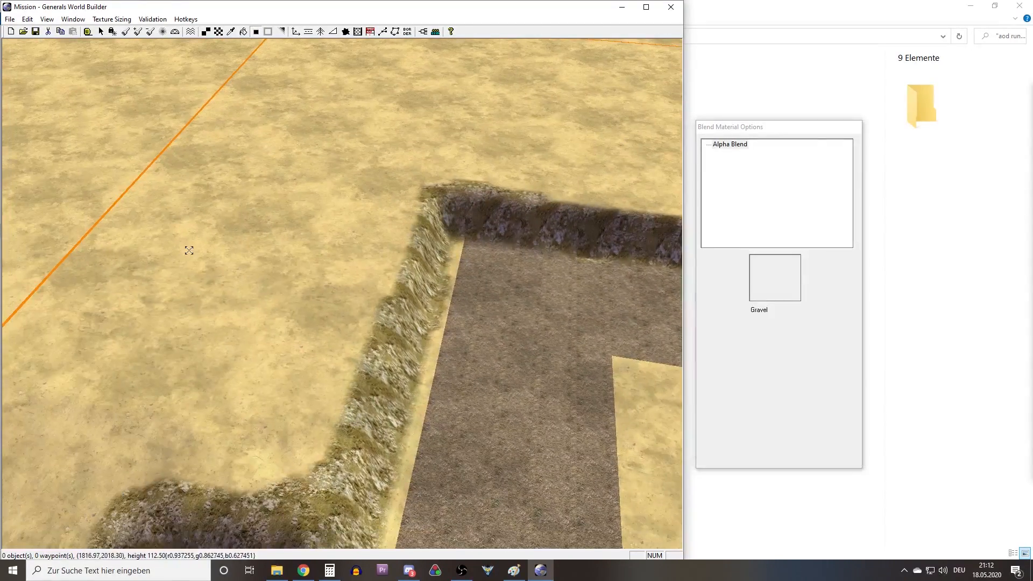
{"action": "right_click_drag", "start_coordinate": [263, 267], "coordinate": [325, 315]}
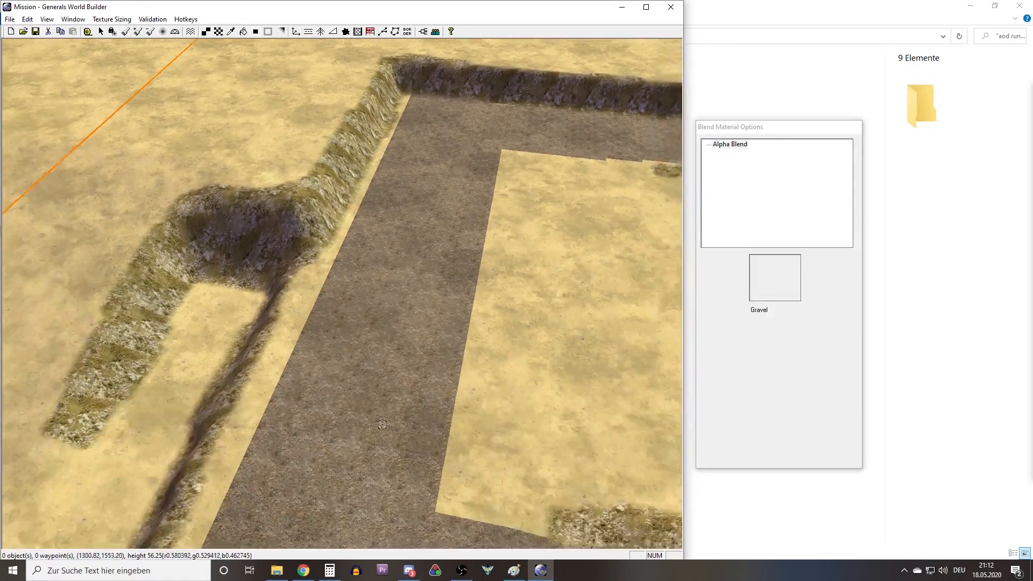
{"action": "right_click_drag", "start_coordinate": [382, 425], "coordinate": [427, 368]}
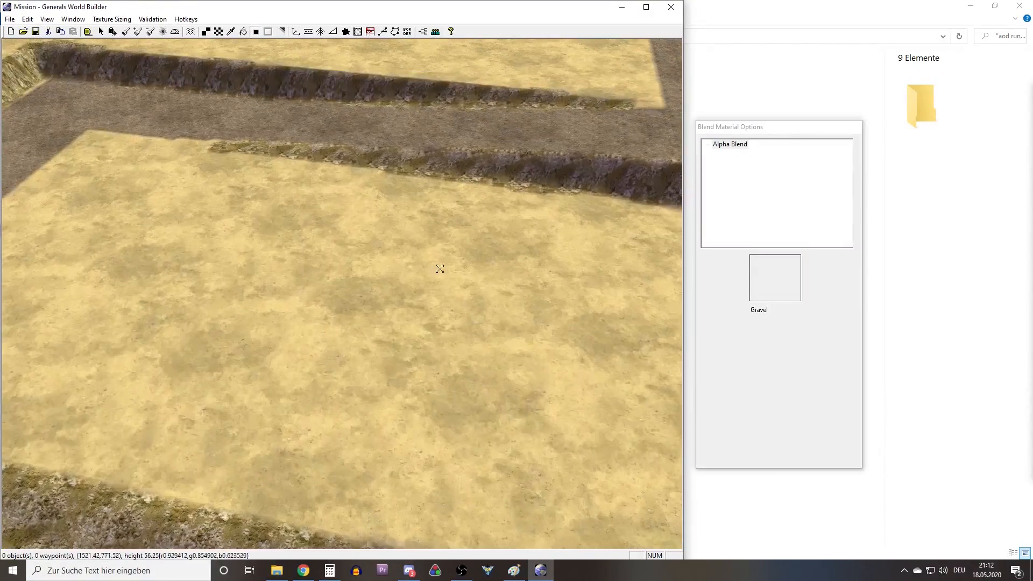
Examine the blended road and cliff edges up close around the plateaus and in an overview of the map.
{"action": "right_click_drag", "start_coordinate": [440, 269], "coordinate": [377, 253]}
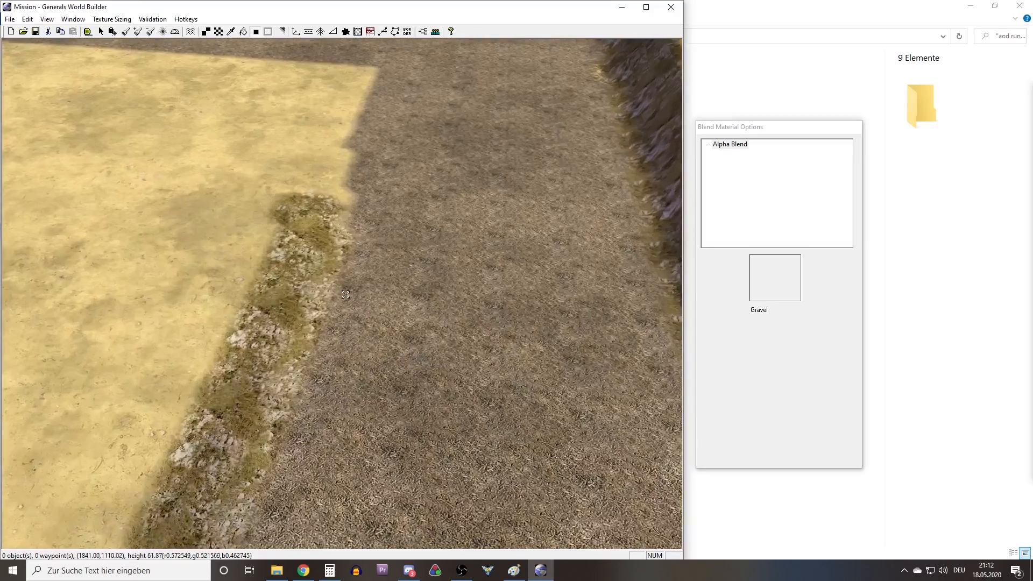
{"action": "right_click_drag", "start_coordinate": [353, 210], "coordinate": [374, 281]}
{"action": "scroll", "coordinate": [374, 281], "scroll_direction": "up", "scroll_amount": 2}
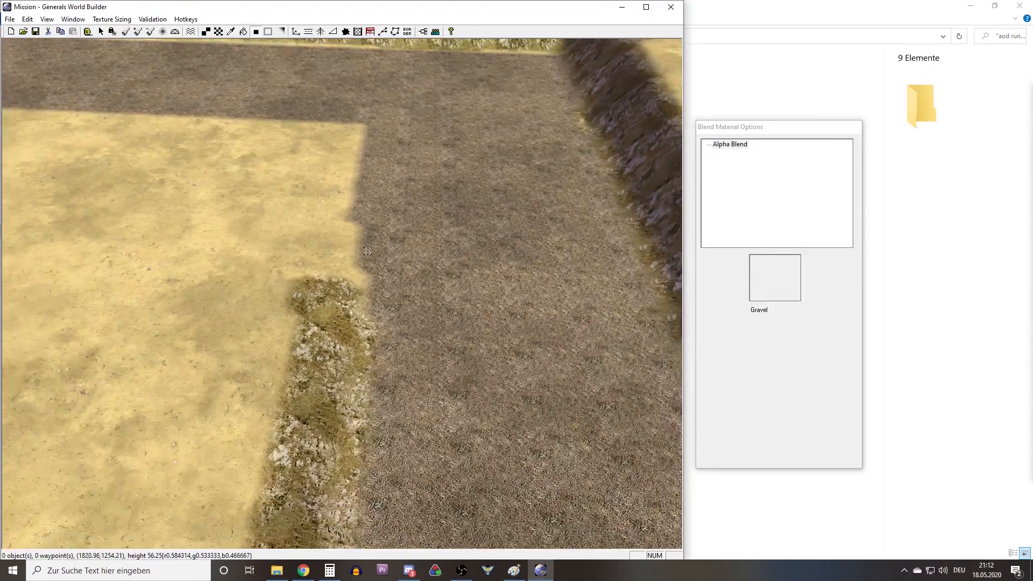
{"action": "right_click_drag", "start_coordinate": [368, 251], "coordinate": [536, 85]}
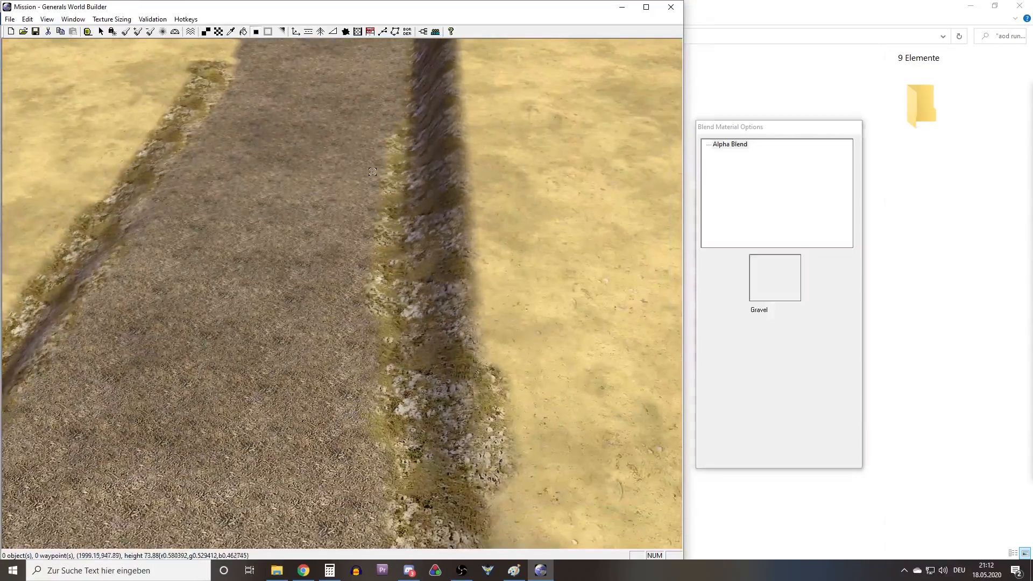
{"action": "right_click_drag", "start_coordinate": [372, 172], "coordinate": [371, 258]}
{"action": "scroll", "coordinate": [514, 323], "scroll_direction": "down", "scroll_amount": 10}
{"action": "middle_click_drag", "start_coordinate": [372, 258], "coordinate": [424, 271]}
{"action": "scroll", "coordinate": [424, 271], "scroll_direction": "down", "scroll_amount": 5}
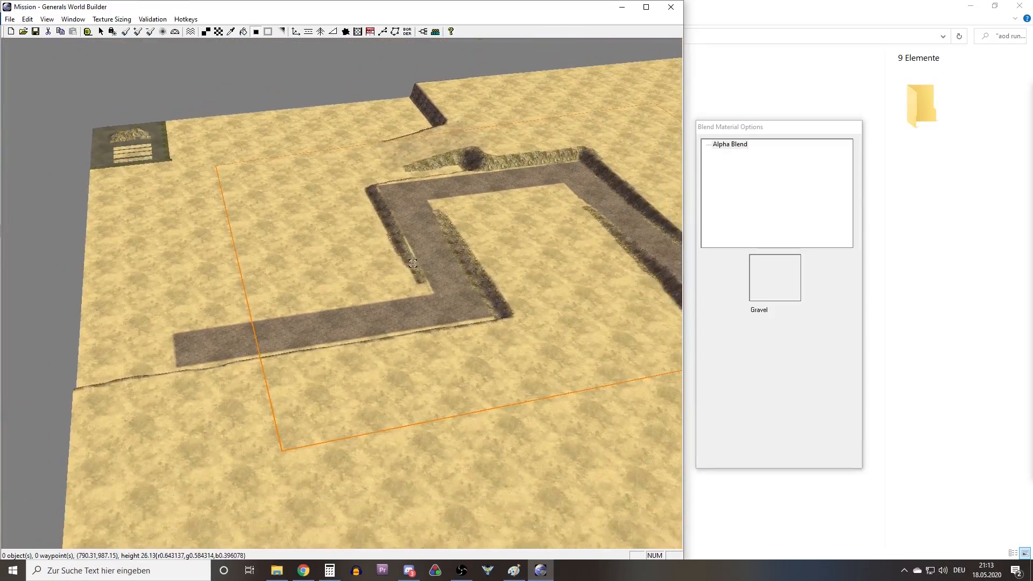
Examine the sample hill and the four sand and grass texture strips in the map's corner.
{"action": "right_click_drag", "start_coordinate": [546, 211], "coordinate": [375, 235]}
{"action": "middle_click_drag", "start_coordinate": [375, 235], "coordinate": [466, 281]}
{"action": "right_click_drag", "start_coordinate": [466, 281], "coordinate": [298, 252]}
{"action": "right_click_drag", "start_coordinate": [407, 261], "coordinate": [305, 247]}
{"action": "right_click_drag", "start_coordinate": [392, 286], "coordinate": [317, 162]}
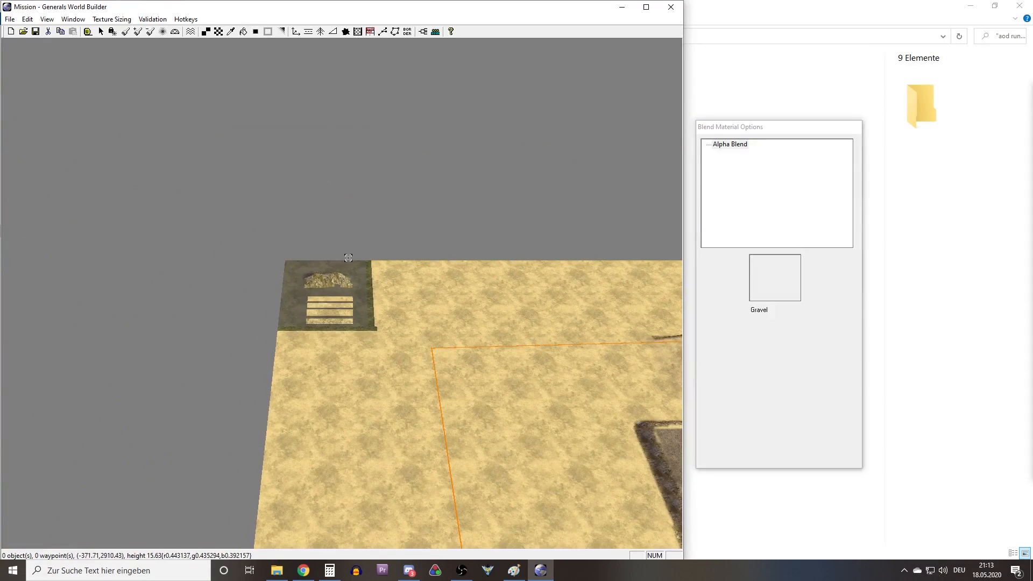
{"action": "right_click", "coordinate": [347, 260]}
{"action": "scroll", "coordinate": [343, 317], "scroll_direction": "up", "scroll_amount": 4}
{"action": "scroll", "coordinate": [347, 340], "scroll_direction": "up", "scroll_amount": 8}
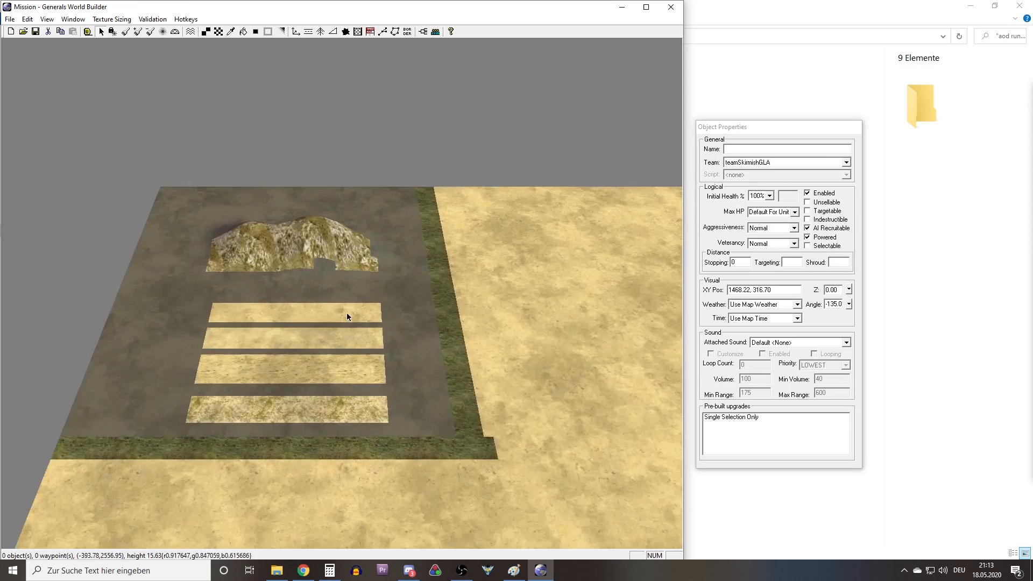
{"action": "scroll", "coordinate": [340, 300], "scroll_direction": "down", "scroll_amount": 4}
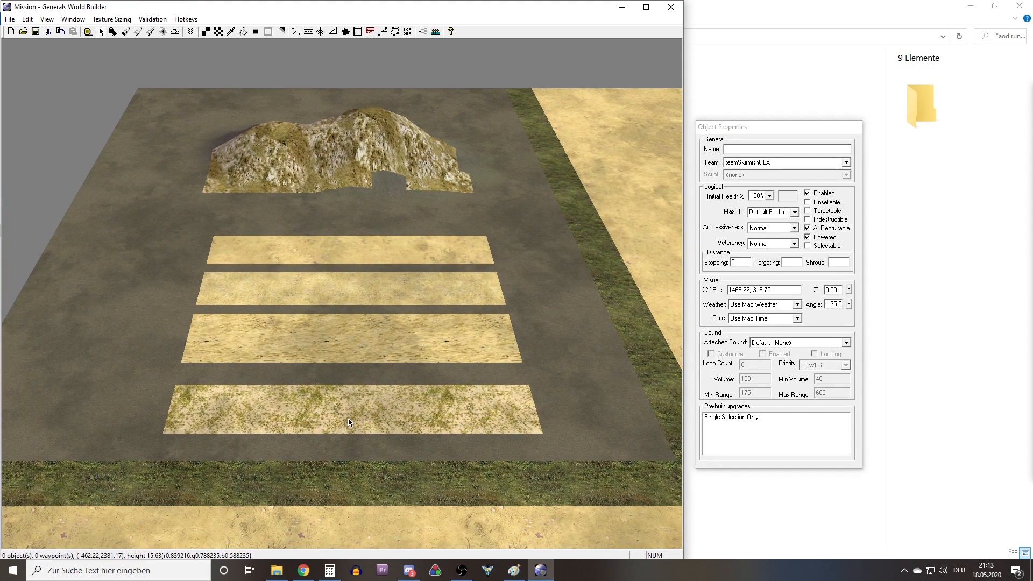
{"action": "scroll", "coordinate": [349, 418], "scroll_direction": "up", "scroll_amount": 1}
{"action": "scroll", "coordinate": [340, 430], "scroll_direction": "up", "scroll_amount": 3}
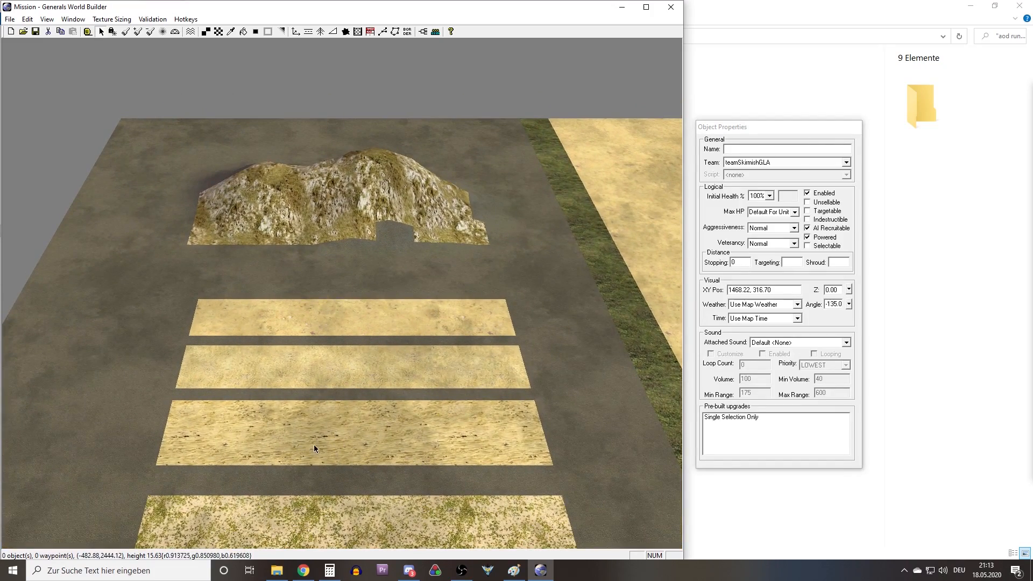
{"action": "middle_click_drag", "start_coordinate": [368, 438], "coordinate": [390, 433]}
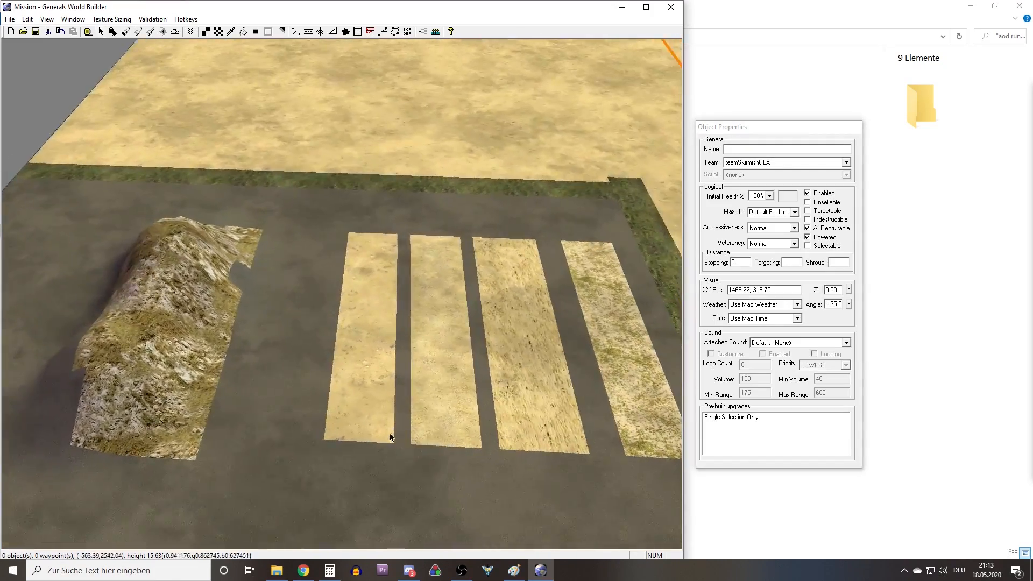
{"action": "scroll", "coordinate": [425, 419], "scroll_direction": "up", "scroll_amount": 6}
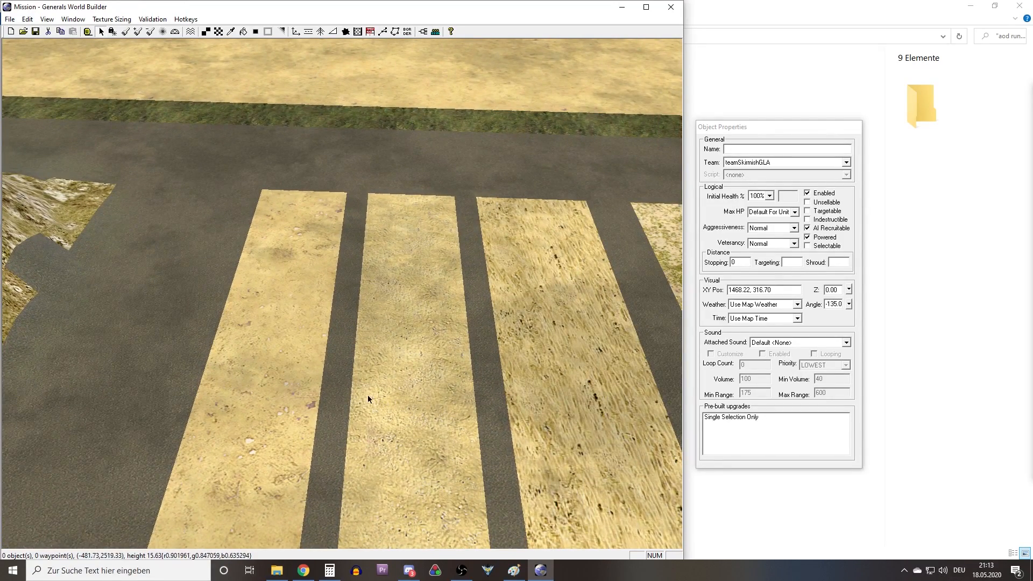
{"action": "right_click_drag", "start_coordinate": [319, 408], "coordinate": [349, 389]}
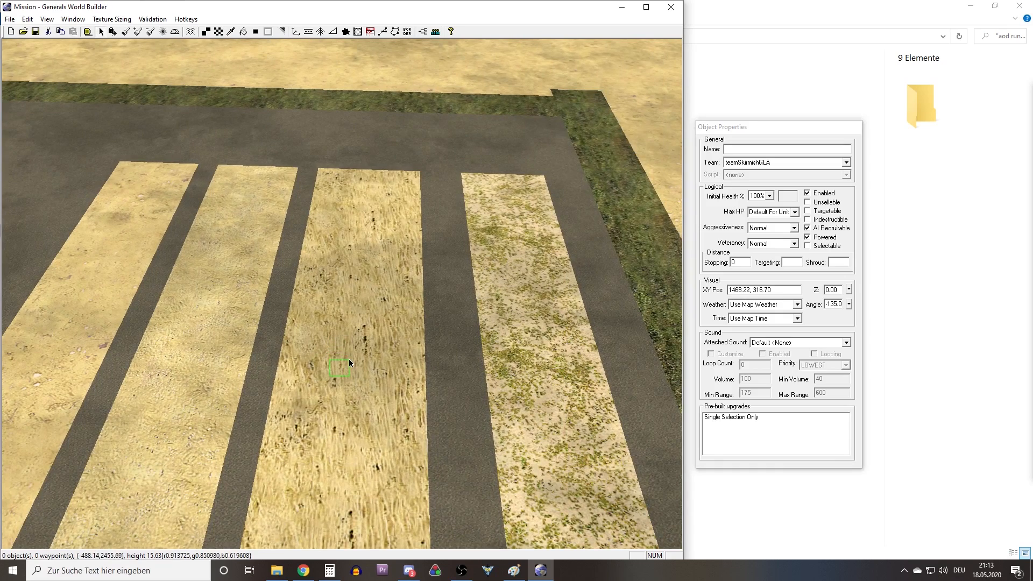
{"action": "right_click_drag", "start_coordinate": [353, 349], "coordinate": [384, 318]}
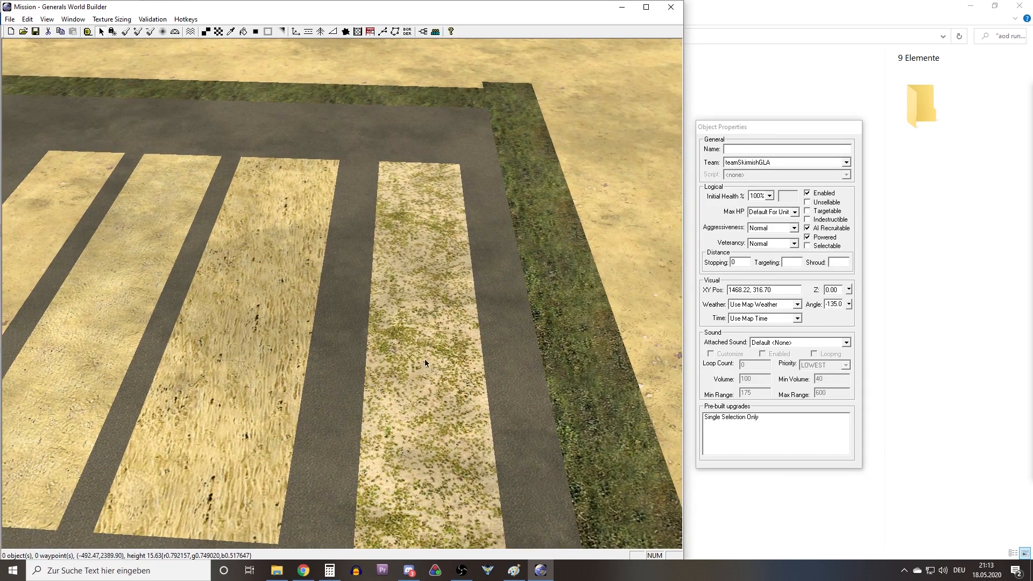
Switch the texture brush back and forth between Single Tile and Large Tile beside the sample strips.
{"action": "left_click", "coordinate": [205, 33]}
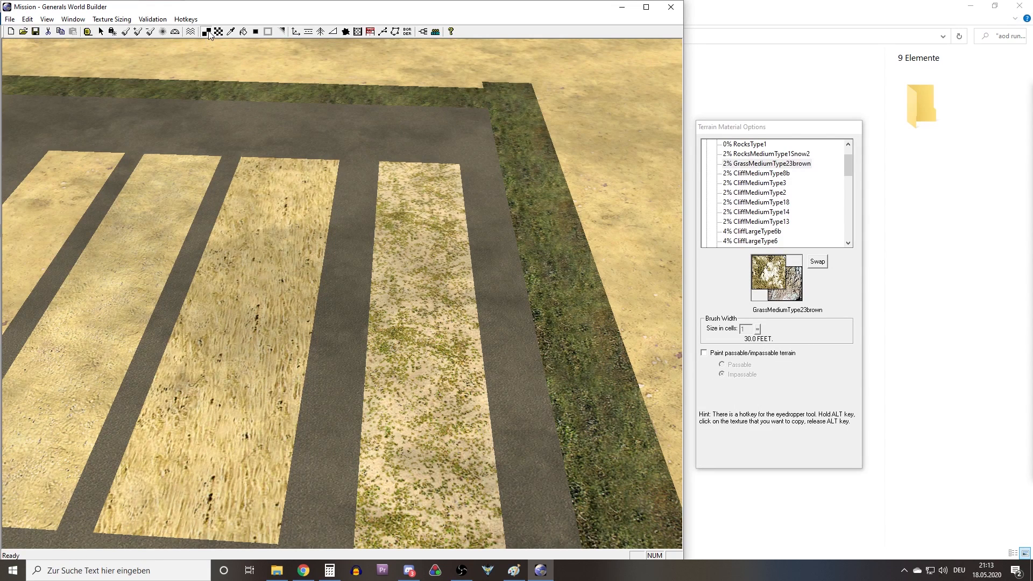
{"action": "left_click", "coordinate": [218, 32]}
{"action": "mouse_move", "coordinate": [299, 258]}
{"action": "right_mouse_down"}
{"action": "mouse_move", "coordinate": [376, 240]}
{"action": "mouse_move", "coordinate": [407, 261]}
{"action": "right_mouse_up"}
{"action": "left_click", "coordinate": [206, 32]}
{"action": "right_click_drag", "start_coordinate": [202, 207], "coordinate": [319, 199]}
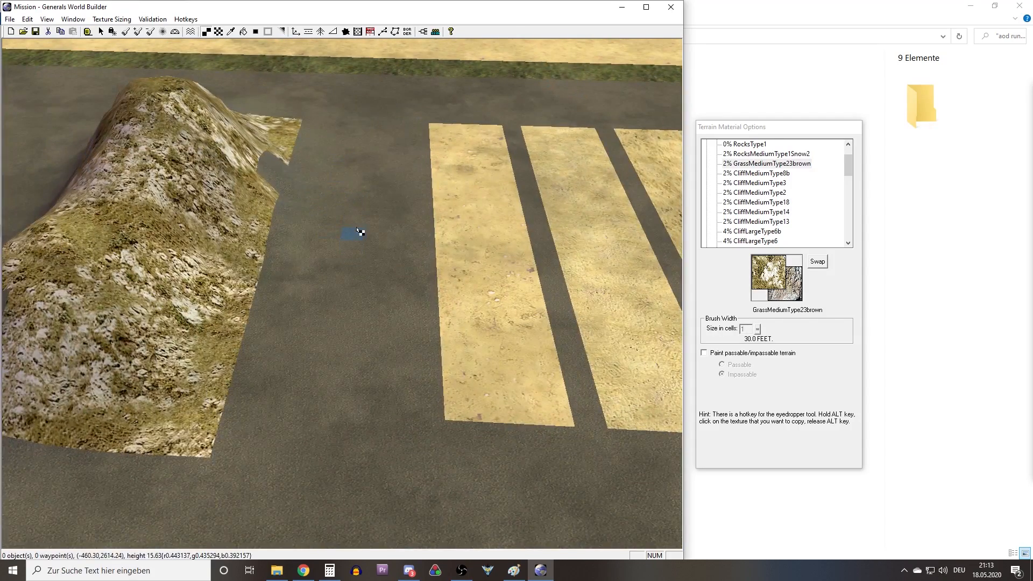
{"action": "right_click_drag", "start_coordinate": [343, 240], "coordinate": [407, 242]}
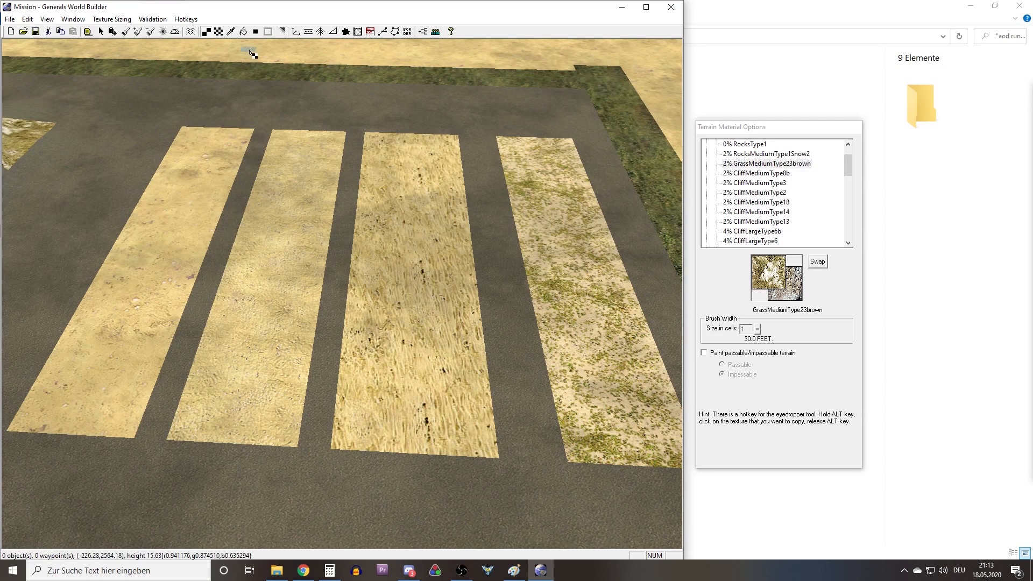
{"action": "left_click", "coordinate": [218, 32]}
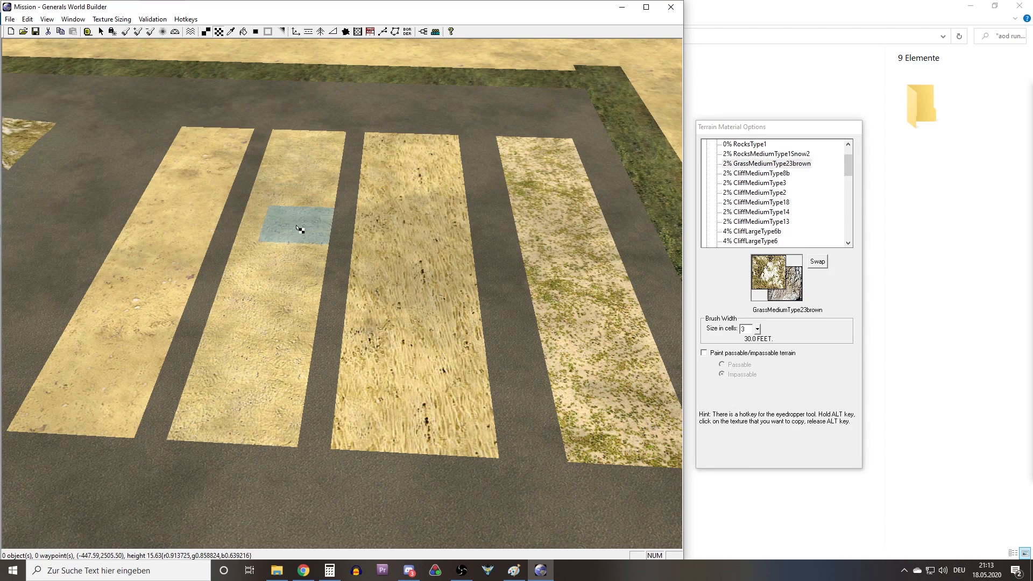
{"action": "key", "text": "t"}
{"action": "key", "text": "l"}
{"action": "key", "text": "t"}
{"action": "key", "text": "l"}
{"action": "key", "text": "t"}
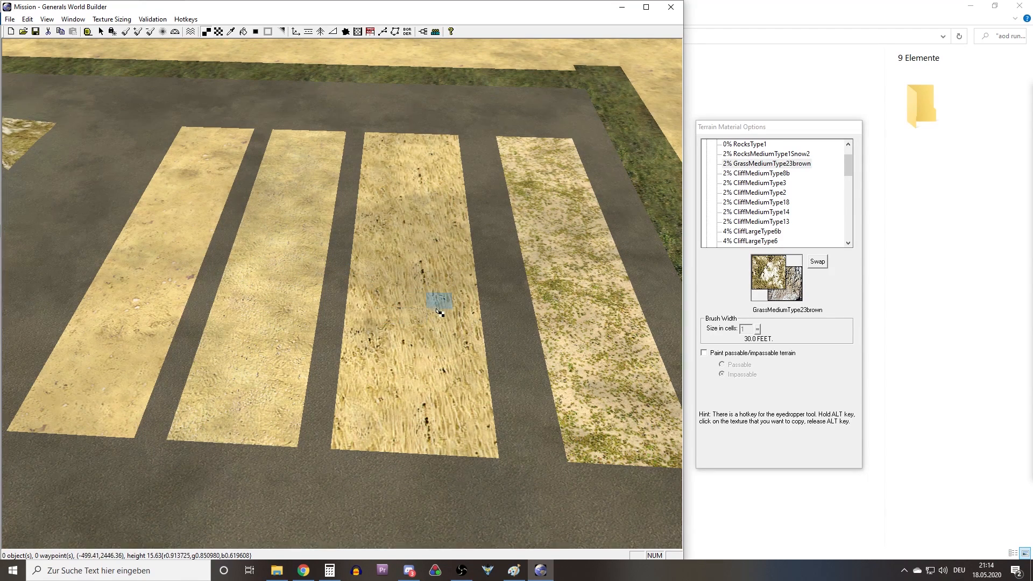
{"action": "right_click_drag", "start_coordinate": [436, 301], "coordinate": [453, 280]}
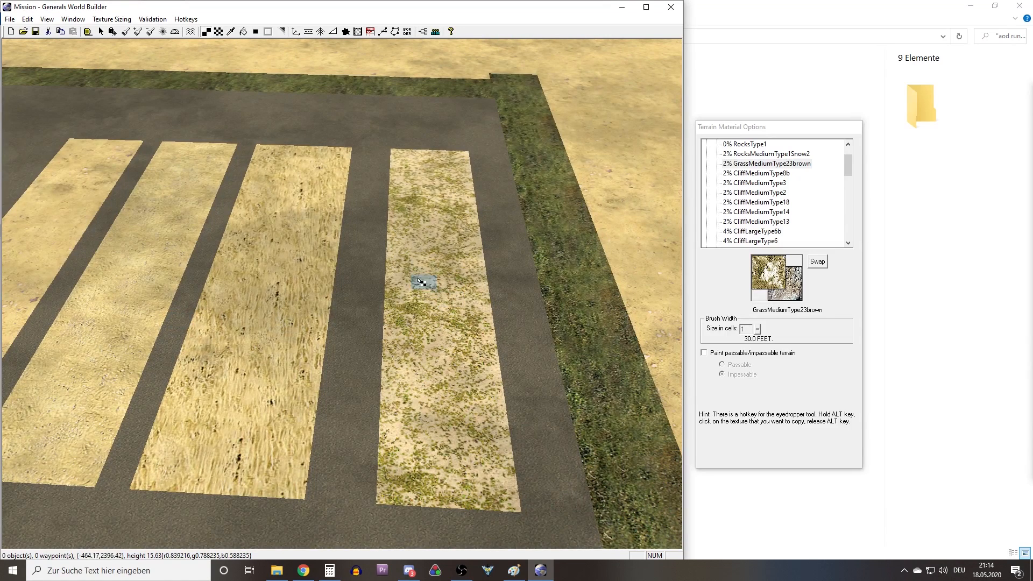
Try out the Eyedropper tool over the sample strips without picking a texture.
{"action": "key", "text": "alt"}
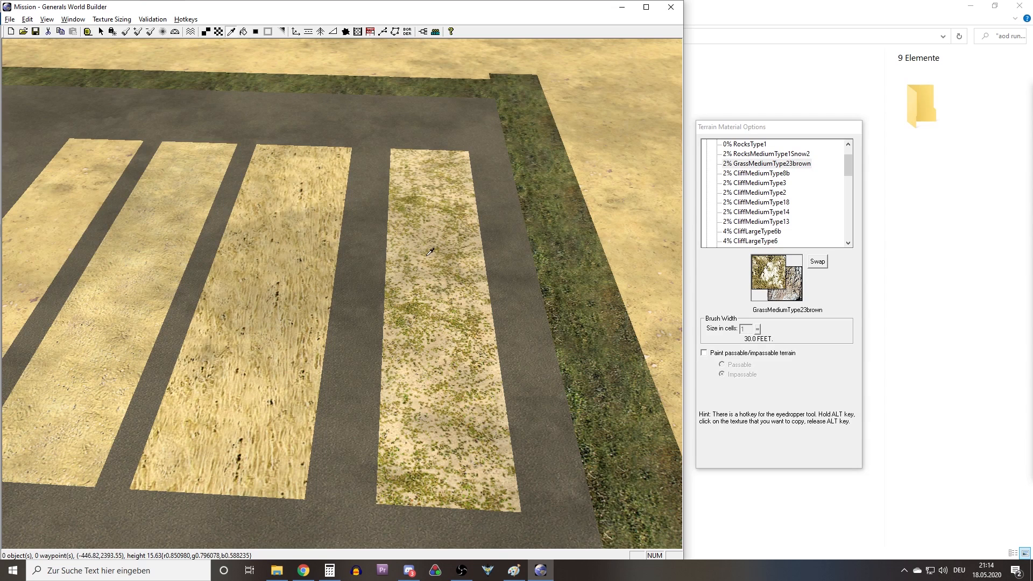
{"action": "key", "text": "alt"}
{"action": "left_click", "coordinate": [232, 32]}
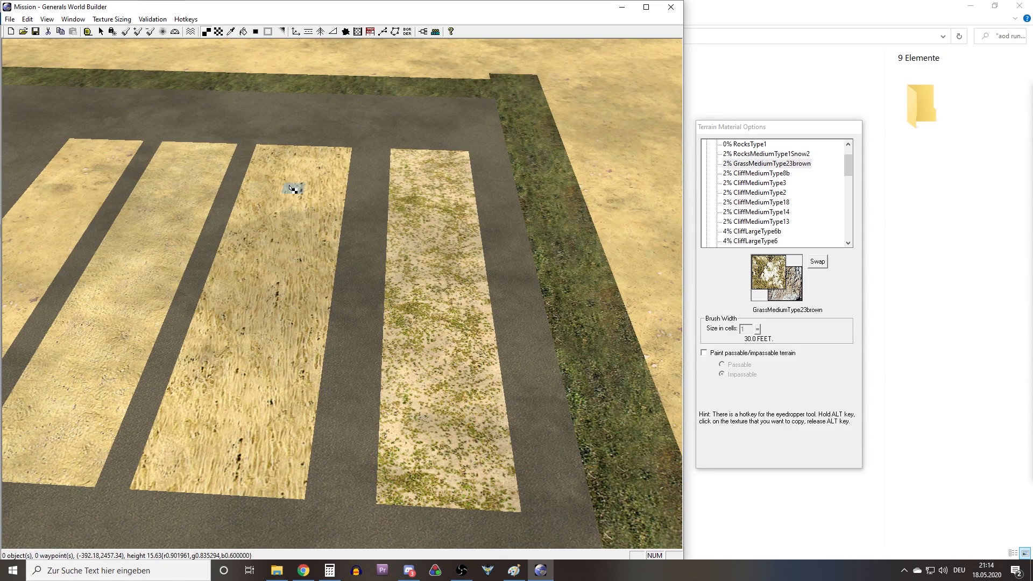
{"action": "key", "text": "alt"}
{"action": "key", "text": "alt"}
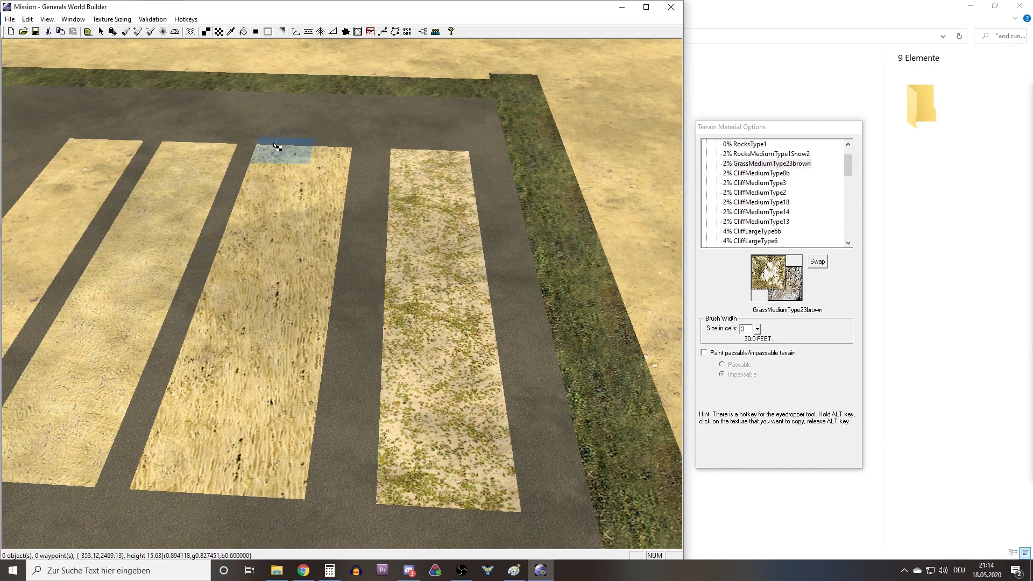
Activate the Auto Edge Out blending tool while staying at the sample texture strips.
{"action": "left_click", "coordinate": [256, 32]}
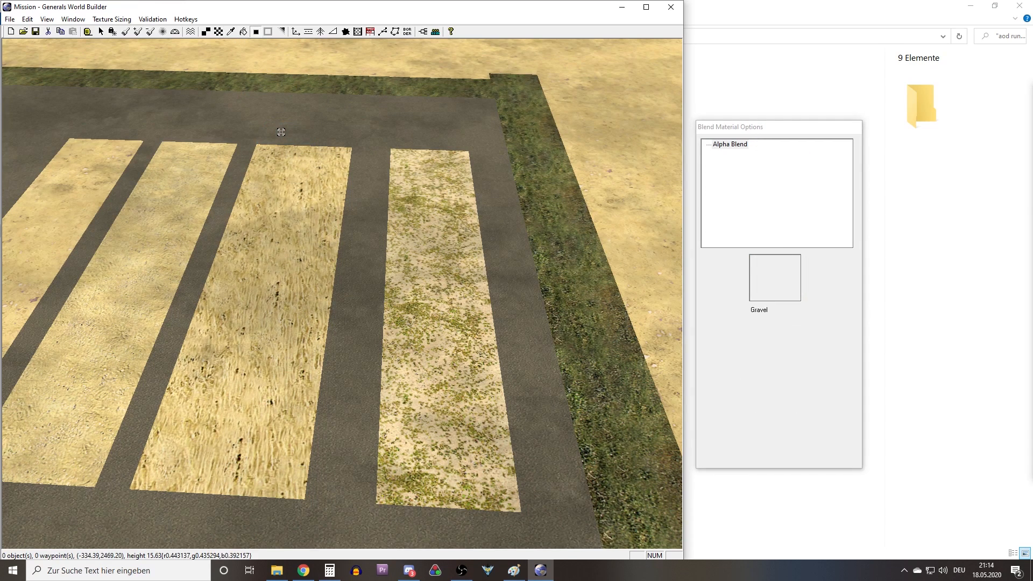
{"action": "key", "text": "q"}
{"action": "key", "text": "w"}
{"action": "key", "text": "e"}
{"action": "key", "text": "alt"}
{"action": "right_click_drag", "start_coordinate": [291, 233], "coordinate": [374, 202]}
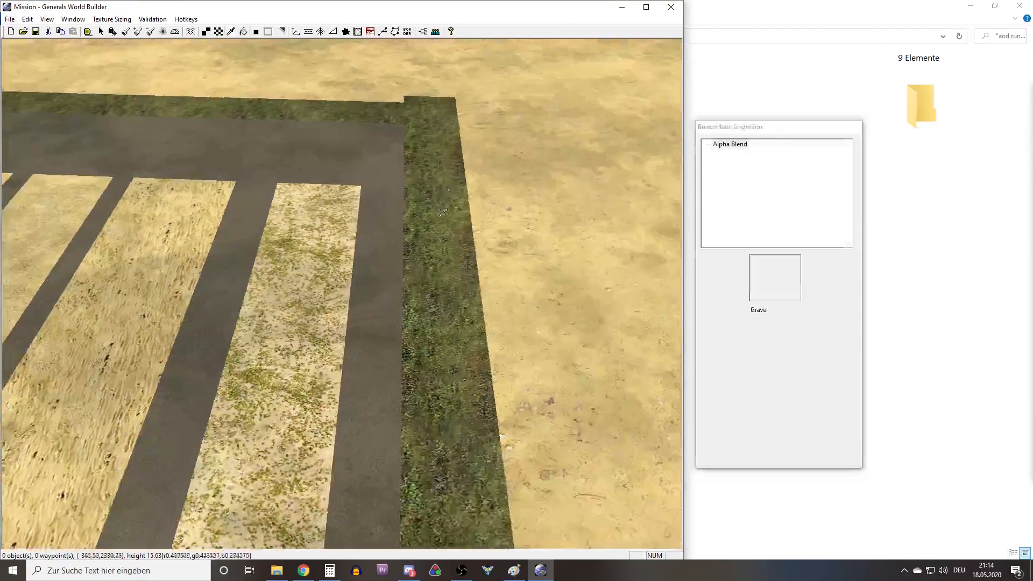
{"action": "scroll", "coordinate": [429, 271], "scroll_direction": "down", "scroll_amount": 5}
{"action": "right_click_drag", "start_coordinate": [429, 272], "coordinate": [304, 299]}
Pick SandMediumType7Light from the second sample strip with the Eyedropper and return to the sandy ground near the map boundary.
{"action": "key", "text": "alt"}
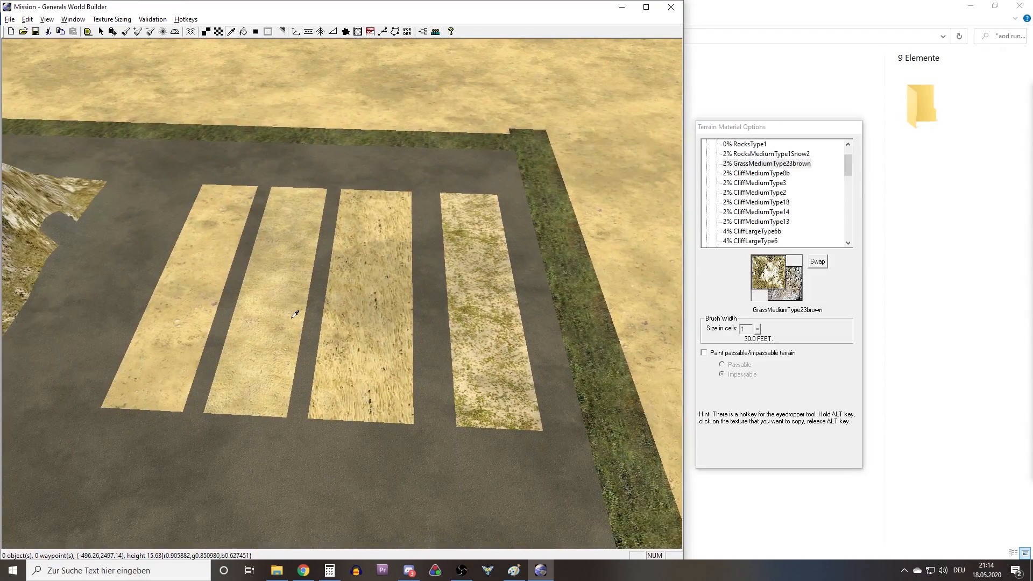
{"action": "right_click_drag", "start_coordinate": [219, 312], "coordinate": [244, 330]}
{"action": "scroll", "coordinate": [245, 329], "scroll_direction": "up", "scroll_amount": 6}
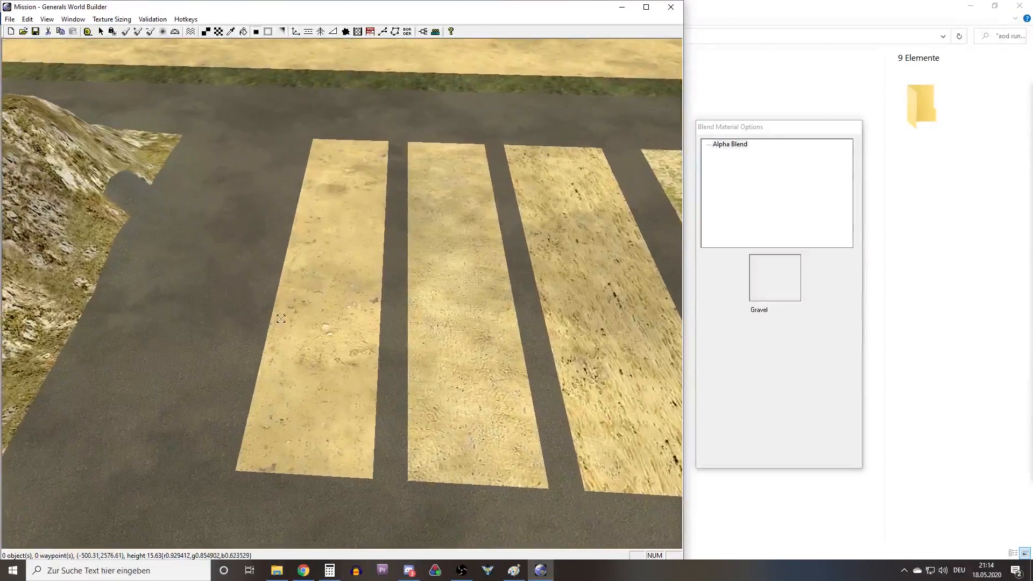
{"action": "key", "text": "alt"}
{"action": "right_click_drag", "start_coordinate": [536, 327], "coordinate": [402, 326]}
{"action": "key", "text": "alt"}
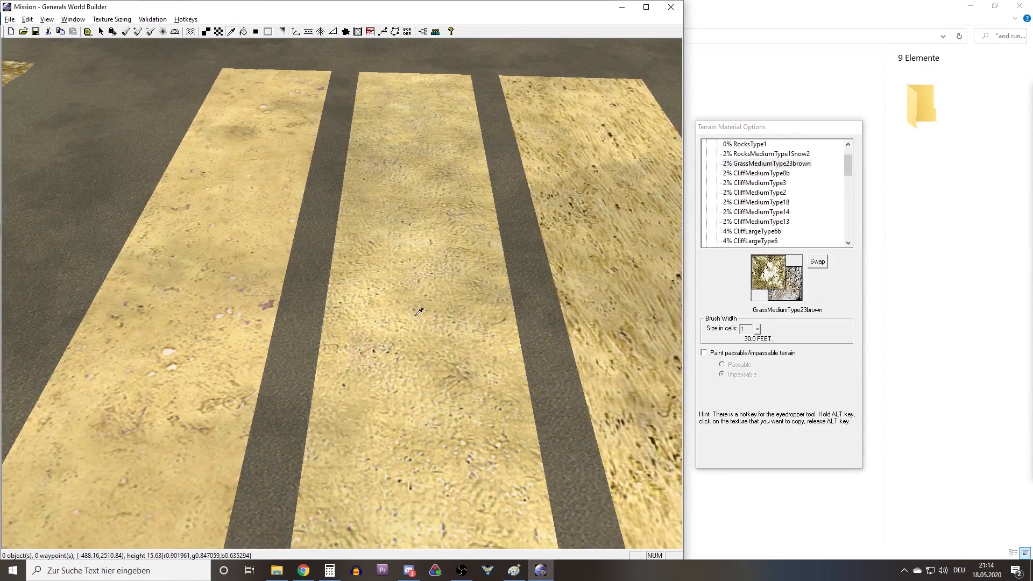
{"action": "left_click", "coordinate": [418, 313], "text": "alt"}
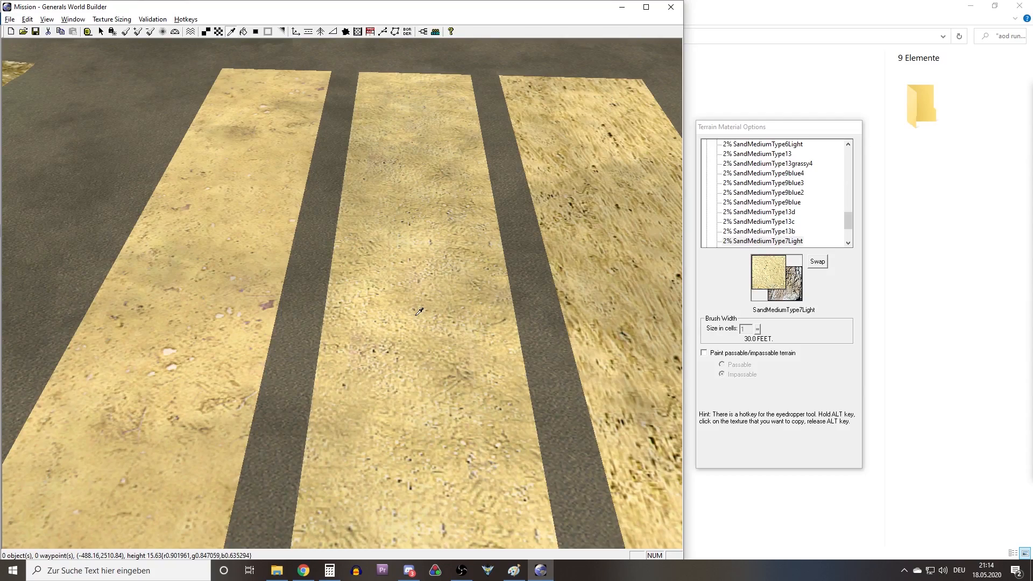
{"action": "scroll", "coordinate": [418, 312], "scroll_direction": "down", "scroll_amount": 8}
{"action": "middle_click_drag", "start_coordinate": [353, 307], "coordinate": [428, 314]}
{"action": "scroll", "coordinate": [428, 314], "scroll_direction": "down", "scroll_amount": 7}
{"action": "mouse_move", "coordinate": [428, 314]}
{"action": "right_mouse_down"}
{"action": "mouse_move", "coordinate": [316, 94]}
{"action": "mouse_move", "coordinate": [338, 175]}
{"action": "mouse_move", "coordinate": [350, 97]}
{"action": "mouse_move", "coordinate": [306, 53]}
{"action": "right_mouse_up"}
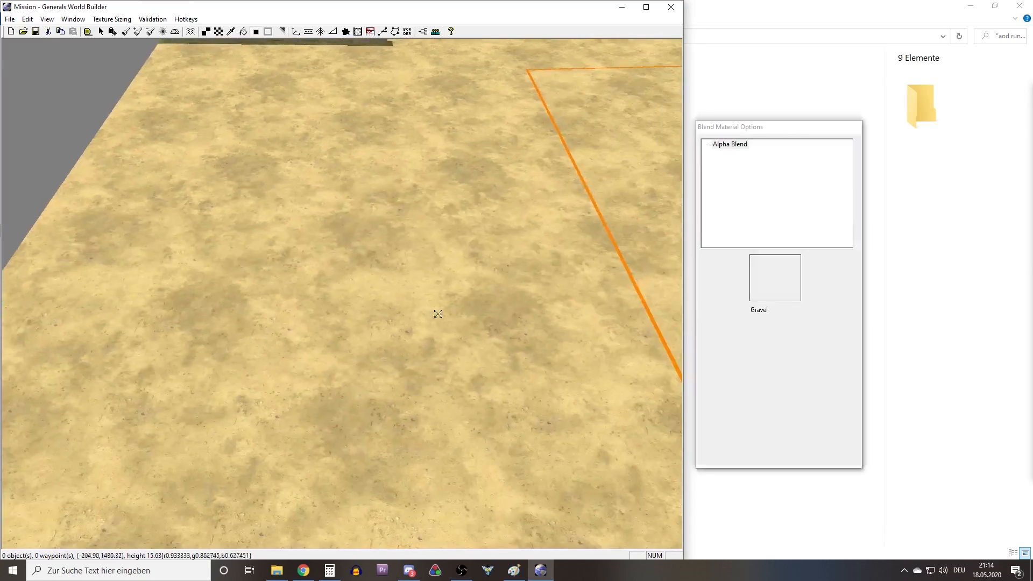
Paint SandMediumType7Light patches with the 3-cell Large Tile brush on the sand just inside the map boundary, near the dark ground strip.
{"action": "right_click_drag", "start_coordinate": [461, 341], "coordinate": [376, 233]}
{"action": "mouse_move", "coordinate": [654, 344]}
{"action": "right_mouse_down"}
{"action": "mouse_move", "coordinate": [575, 285]}
{"action": "mouse_move", "coordinate": [427, 283]}
{"action": "mouse_move", "coordinate": [408, 328]}
{"action": "mouse_move", "coordinate": [237, 168]}
{"action": "right_mouse_up"}
{"action": "key", "text": "t"}
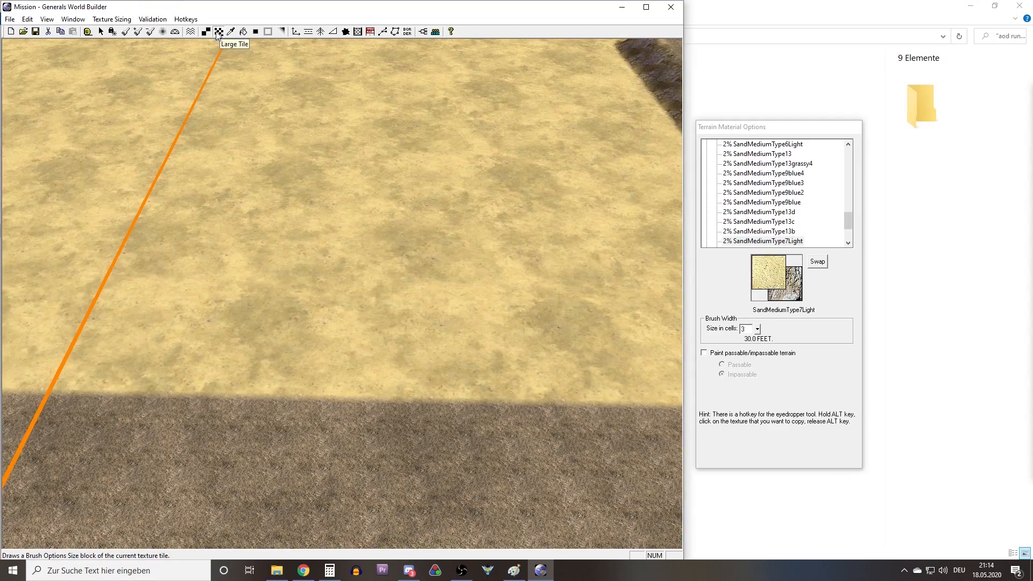
{"action": "mouse_move", "coordinate": [352, 216]}
{"action": "right_mouse_down"}
{"action": "mouse_move", "coordinate": [441, 267]}
{"action": "mouse_move", "coordinate": [273, 272]}
{"action": "mouse_move", "coordinate": [303, 241]}
{"action": "right_mouse_up"}
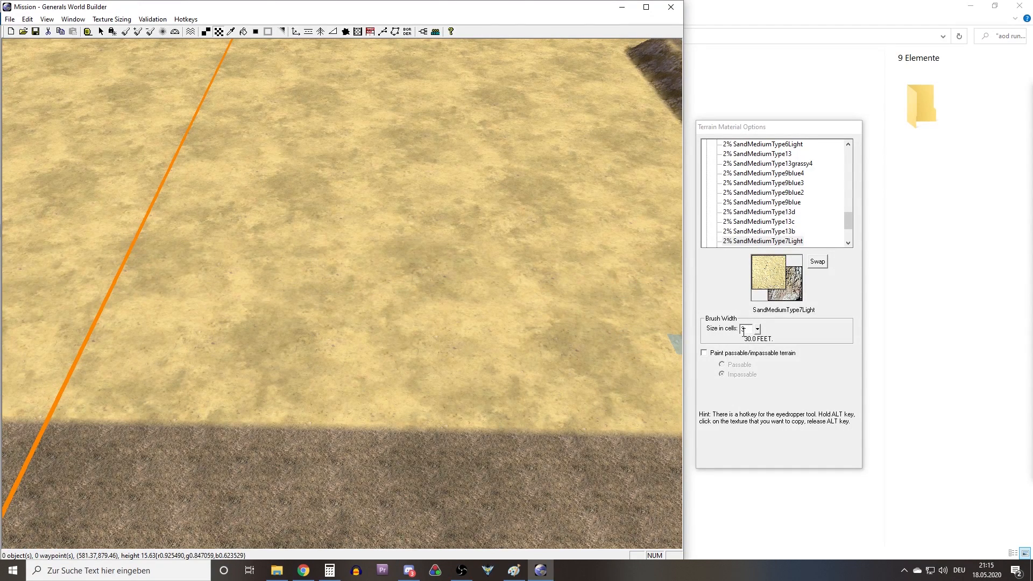
{"action": "scroll", "coordinate": [442, 348], "scroll_direction": "down", "scroll_amount": 3}
{"action": "right_click_drag", "start_coordinate": [443, 349], "coordinate": [624, 337]}
{"action": "right_click_drag", "start_coordinate": [529, 344], "coordinate": [226, 369]}
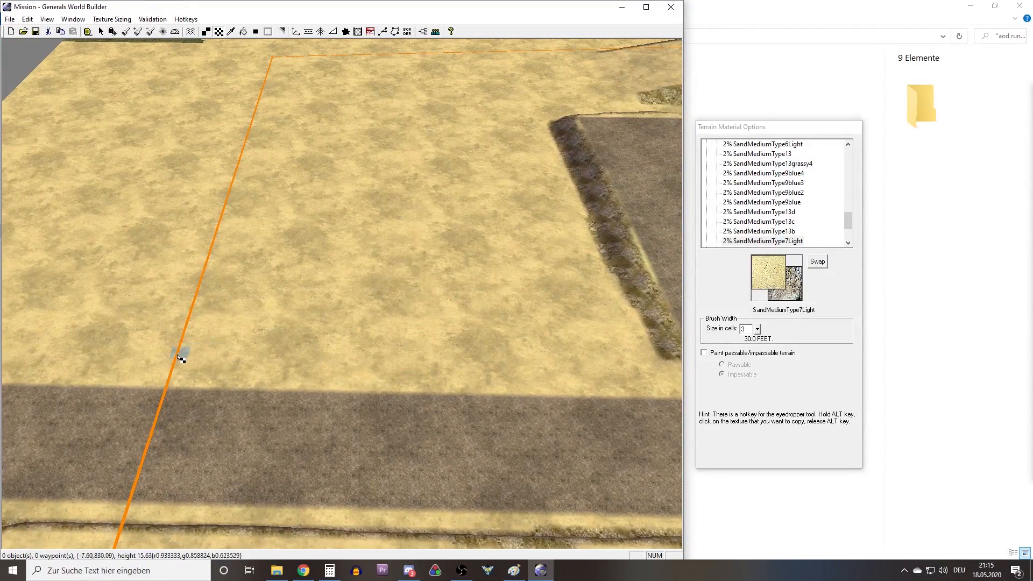
{"action": "scroll", "coordinate": [294, 375], "scroll_direction": "up", "scroll_amount": 3}
{"action": "mouse_move", "coordinate": [55, 392]}
{"action": "left_mouse_down"}
{"action": "mouse_move", "coordinate": [129, 365]}
{"action": "mouse_move", "coordinate": [472, 410]}
{"action": "mouse_move", "coordinate": [551, 406]}
{"action": "mouse_move", "coordinate": [386, 353]}
{"action": "left_mouse_up"}
{"action": "scroll", "coordinate": [409, 372], "scroll_direction": "up", "scroll_amount": 4}
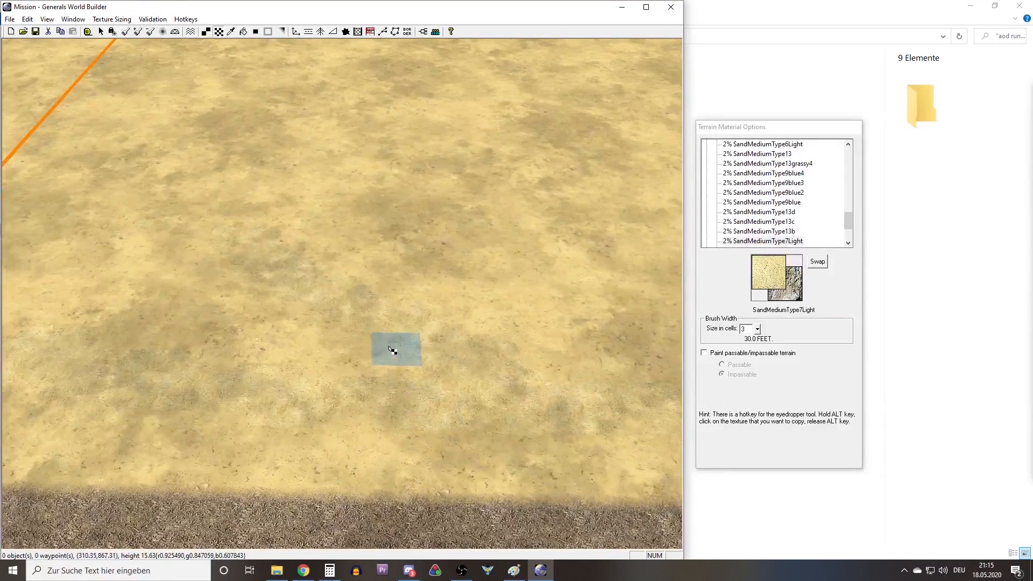
{"action": "mouse_move", "coordinate": [384, 355]}
{"action": "right_mouse_down"}
{"action": "mouse_move", "coordinate": [455, 364]}
{"action": "mouse_move", "coordinate": [330, 355]}
{"action": "right_mouse_up"}
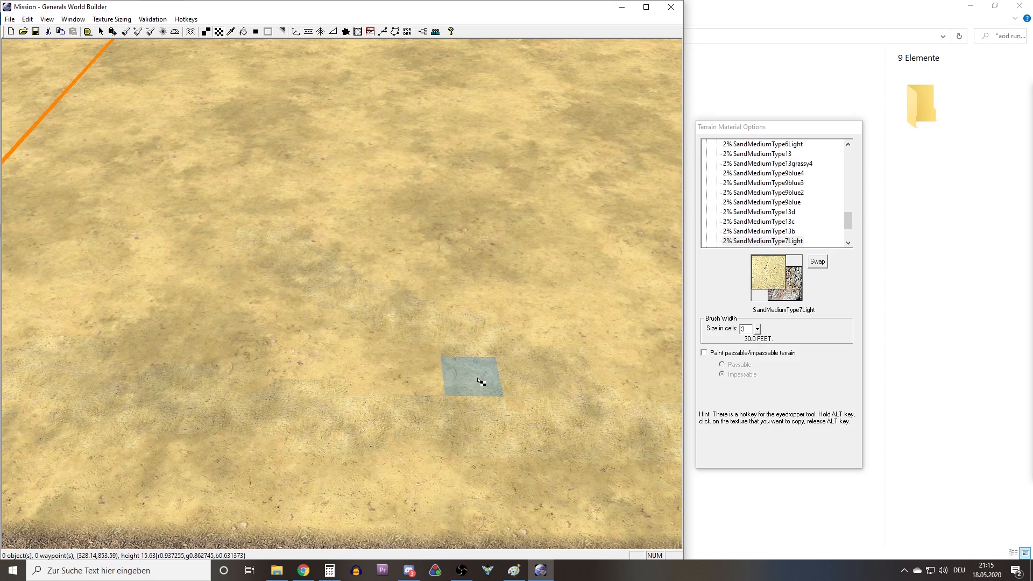
Blend the edges of the new sand patches near the dark ground strip with Auto Edge Out.
{"action": "key", "text": "a"}
{"action": "right_click_drag", "start_coordinate": [613, 341], "coordinate": [511, 333]}
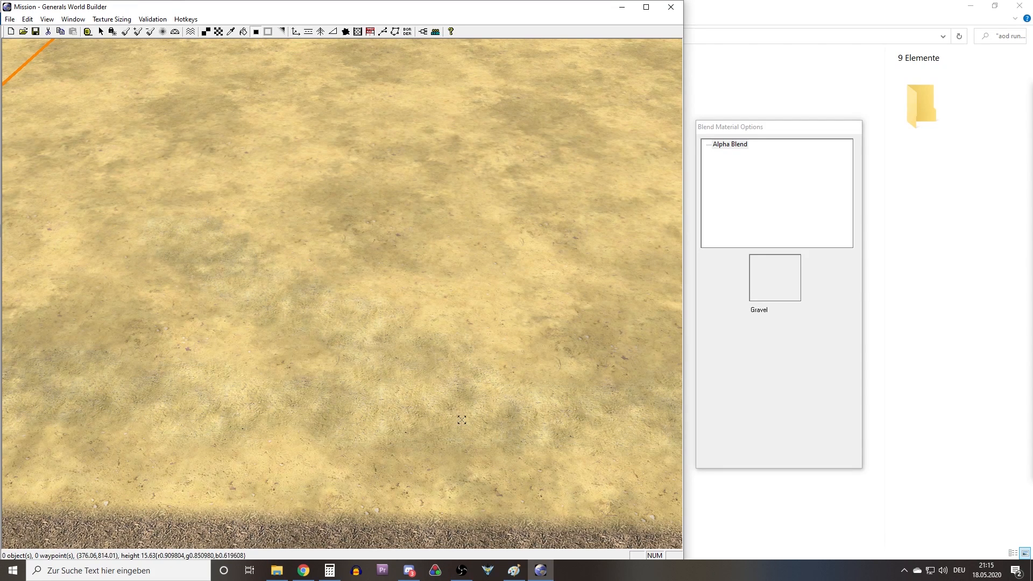
{"action": "right_click_drag", "start_coordinate": [392, 358], "coordinate": [328, 322]}
{"action": "right_click_drag", "start_coordinate": [442, 332], "coordinate": [518, 358]}
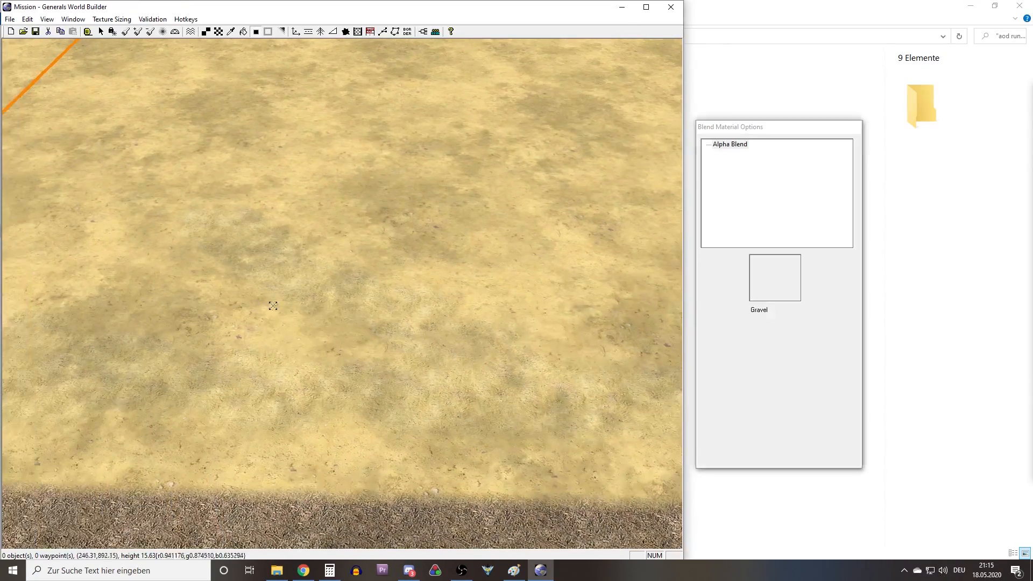
{"action": "mouse_move", "coordinate": [301, 306]}
{"action": "right_mouse_down"}
{"action": "mouse_move", "coordinate": [407, 348]}
{"action": "mouse_move", "coordinate": [613, 337]}
{"action": "right_mouse_up"}
Paint and edge-blend more SandMediumType7Light patches farther from the dark strip, working back toward the orange boundary line.
{"action": "key", "text": "t"}
{"action": "right_click_drag", "start_coordinate": [411, 370], "coordinate": [333, 313]}
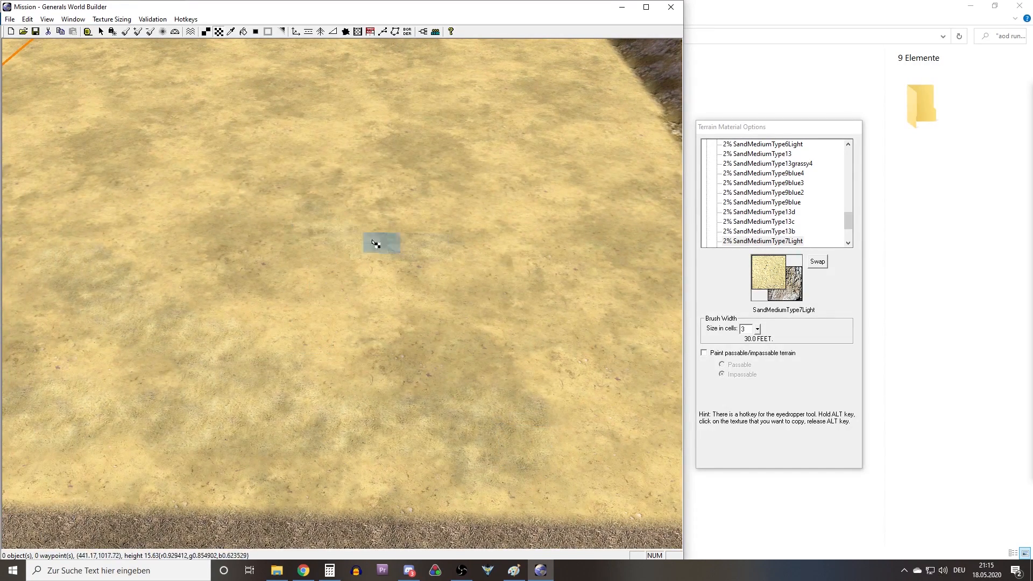
{"action": "key", "text": "b"}
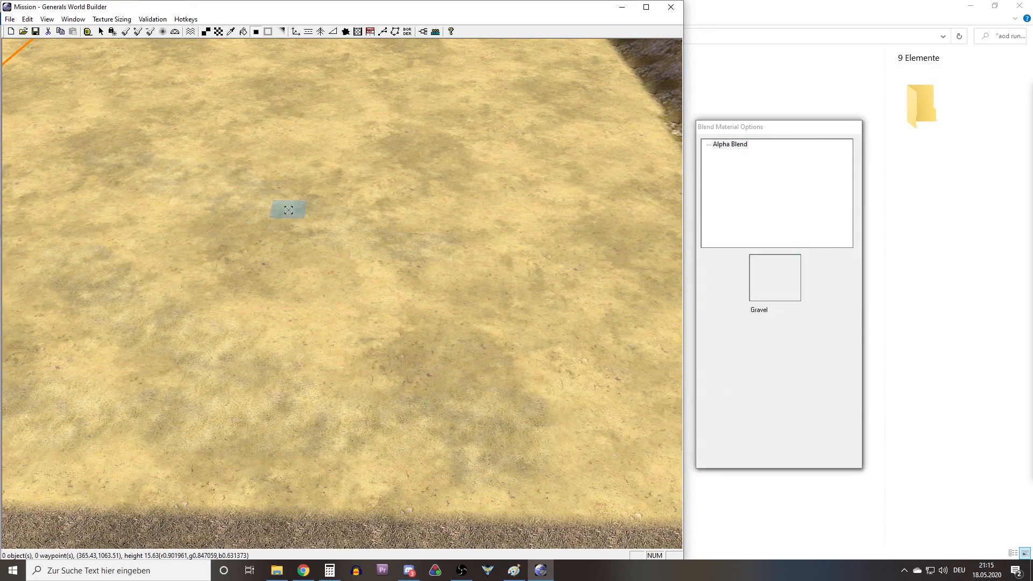
{"action": "key", "text": "t"}
{"action": "mouse_move", "coordinate": [317, 233]}
{"action": "right_mouse_down"}
{"action": "mouse_move", "coordinate": [249, 203]}
{"action": "mouse_move", "coordinate": [156, 207]}
{"action": "right_mouse_up"}
{"action": "right_click_drag", "start_coordinate": [419, 269], "coordinate": [267, 281]}
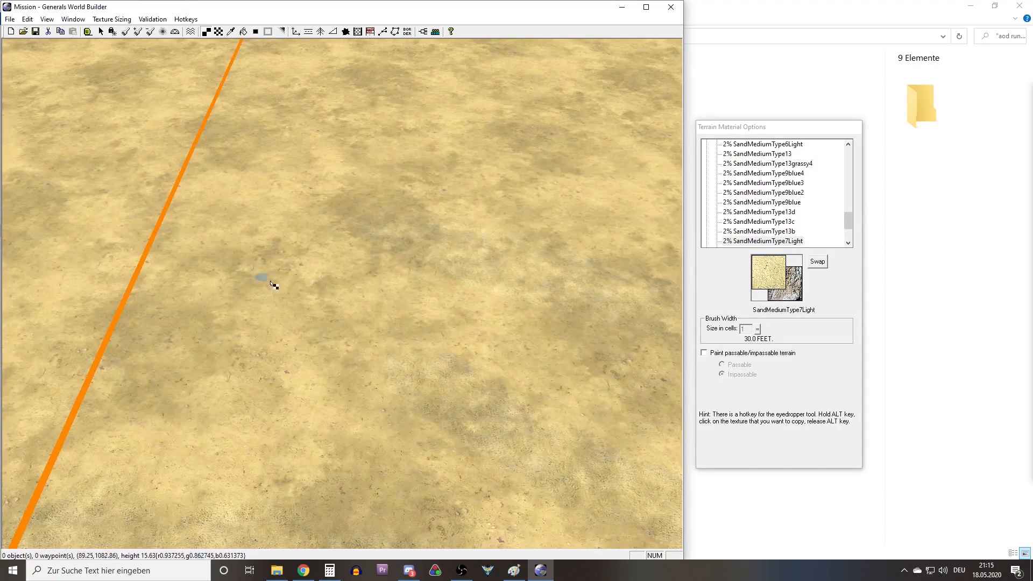
{"action": "right_click_drag", "start_coordinate": [297, 334], "coordinate": [200, 395]}
{"action": "key", "text": "b"}
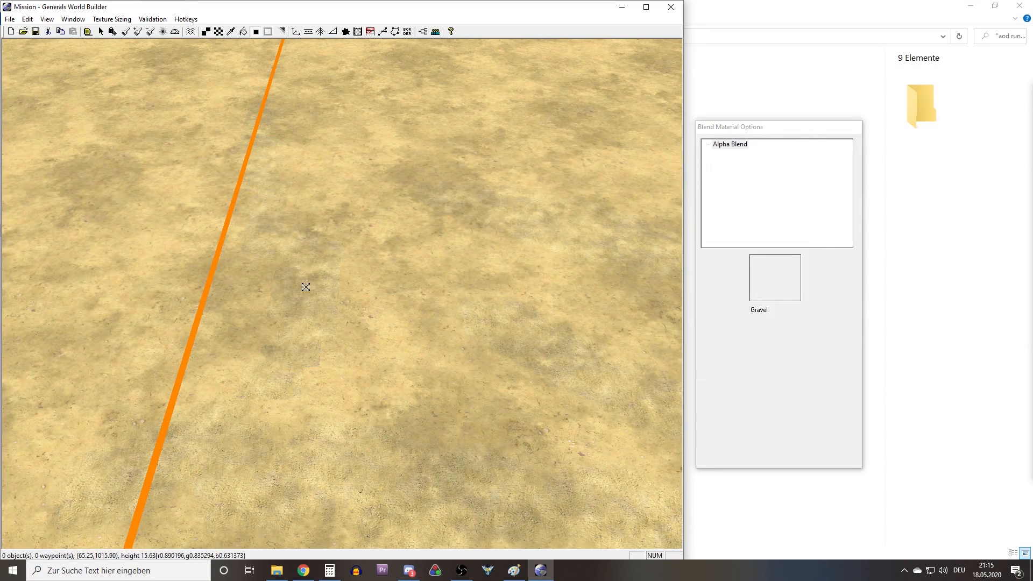
Add blended SandMediumType7Light patches along the inside of the orange boundary up to its corner.
{"action": "key", "text": "t"}
{"action": "mouse_move", "coordinate": [305, 280]}
{"action": "right_mouse_down"}
{"action": "mouse_move", "coordinate": [346, 200]}
{"action": "mouse_move", "coordinate": [272, 305]}
{"action": "right_mouse_up"}
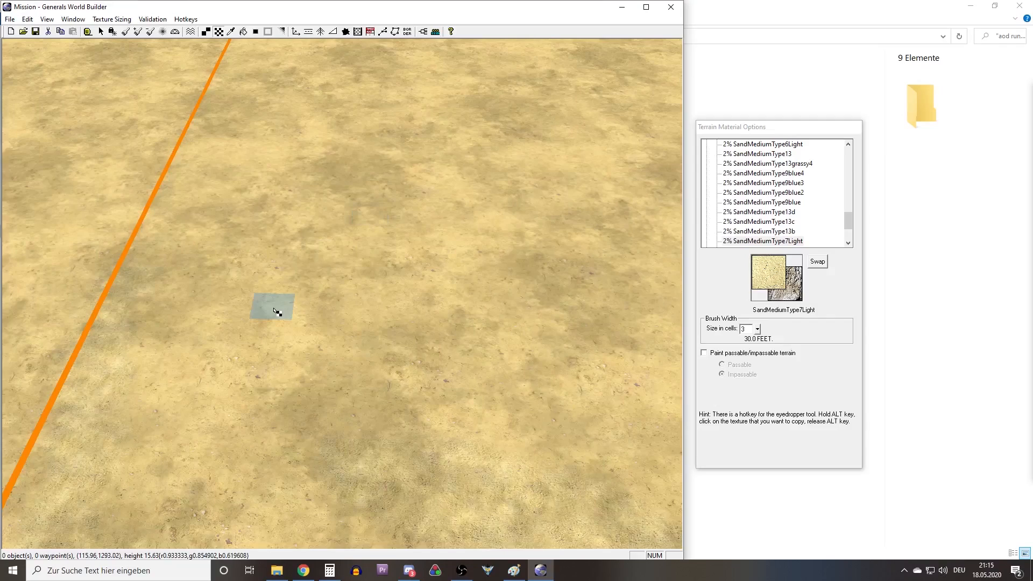
{"action": "key", "text": "b"}
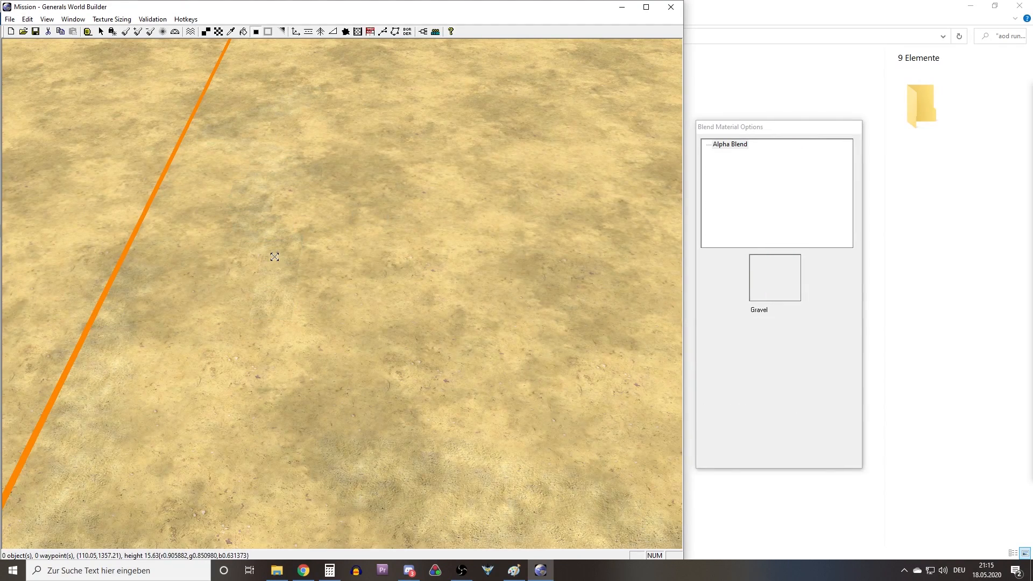
{"action": "key", "text": "t"}
{"action": "right_click_drag", "start_coordinate": [278, 261], "coordinate": [202, 235]}
{"action": "mouse_move", "coordinate": [231, 201]}
{"action": "right_mouse_down"}
{"action": "mouse_move", "coordinate": [272, 207]}
{"action": "mouse_move", "coordinate": [244, 242]}
{"action": "right_mouse_up"}
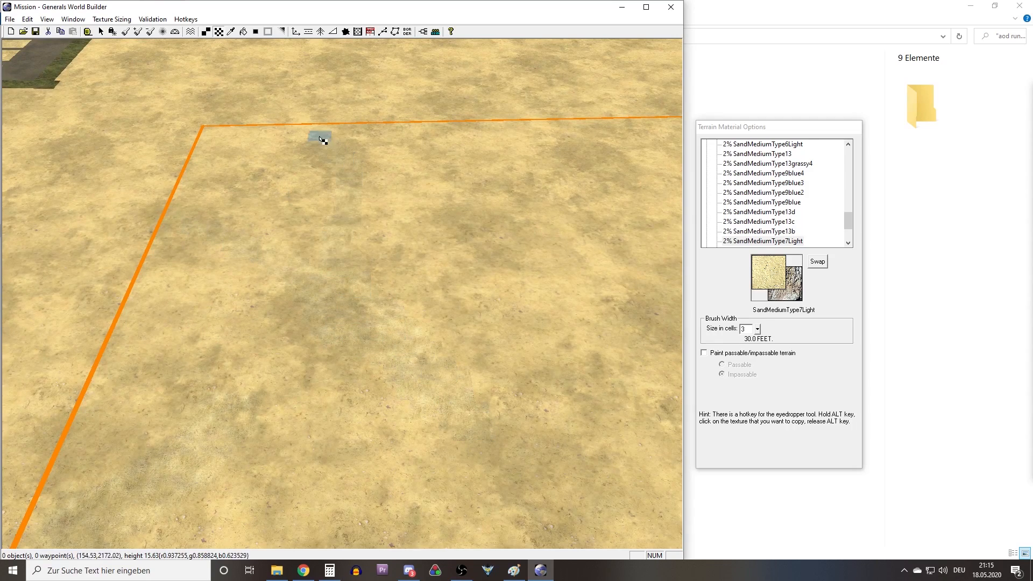
{"action": "key", "text": "b"}
Paint and blend SandMediumType7Light patches on the low sand between the boundary and the cliff, down to the dark ground.
{"action": "key", "text": "t"}
{"action": "right_click_drag", "start_coordinate": [293, 239], "coordinate": [347, 342]}
{"action": "key", "text": "l"}
{"action": "mouse_move", "coordinate": [317, 318]}
{"action": "left_mouse_down"}
{"action": "mouse_move", "coordinate": [345, 217]}
{"action": "mouse_move", "coordinate": [499, 374]}
{"action": "mouse_move", "coordinate": [347, 261]}
{"action": "left_mouse_up"}
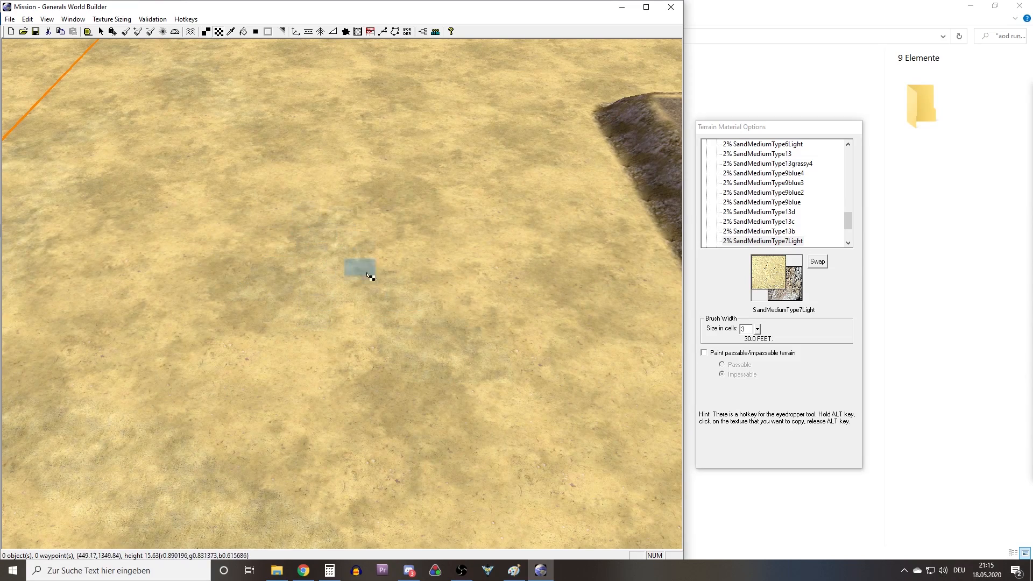
{"action": "key", "text": "b"}
{"action": "key", "text": "l"}
{"action": "right_click_drag", "start_coordinate": [313, 171], "coordinate": [346, 387]}
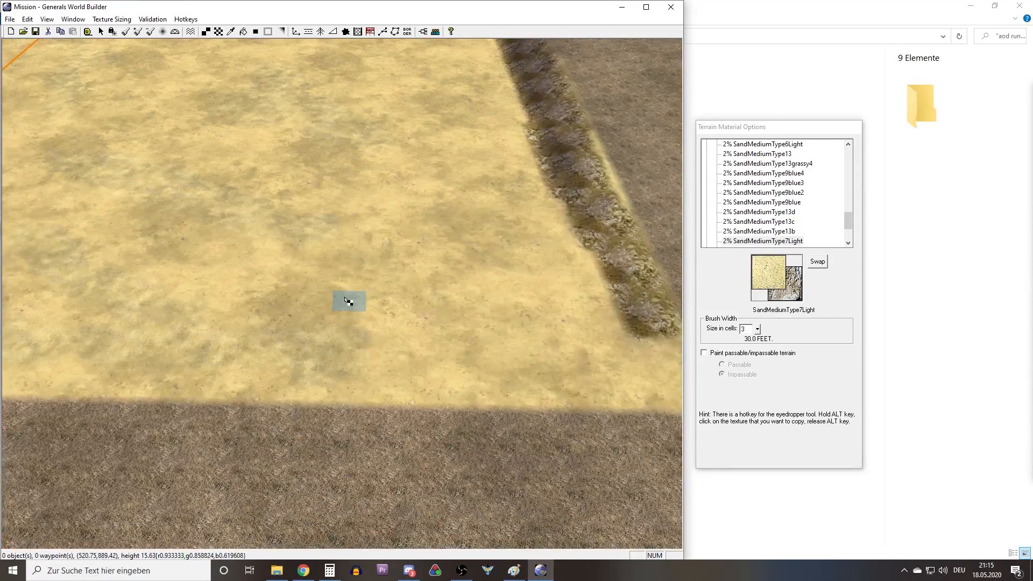
{"action": "right_click_drag", "start_coordinate": [348, 300], "coordinate": [466, 307]}
{"action": "key", "text": "b"}
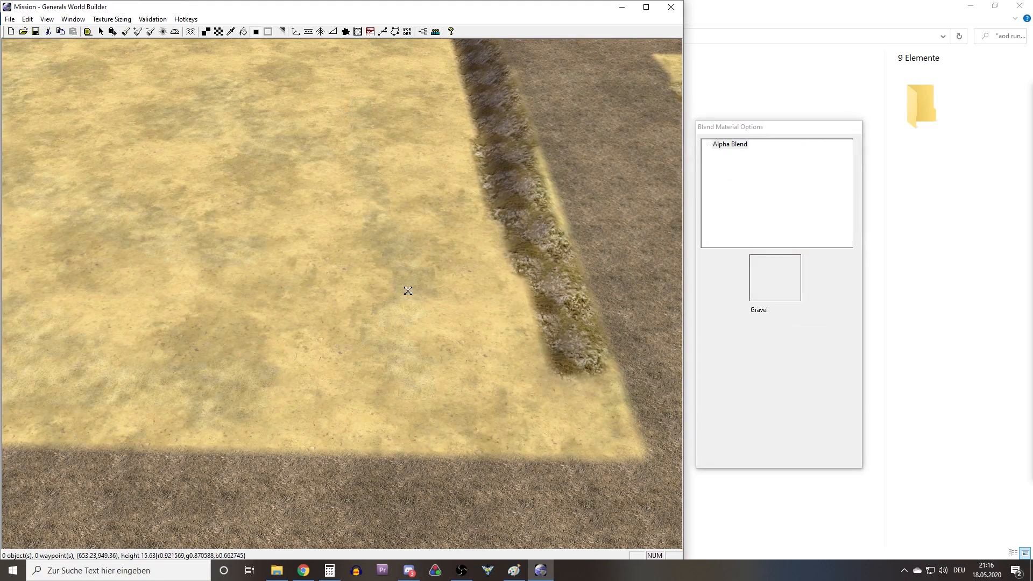
Scatter blended SandMediumType7Light patches alongside the lower plateau's cliff and around its corner toward the boundary line.
{"action": "right_click_drag", "start_coordinate": [410, 330], "coordinate": [411, 473]}
{"action": "key", "text": "l"}
{"action": "mouse_move", "coordinate": [399, 304]}
{"action": "right_mouse_down"}
{"action": "mouse_move", "coordinate": [397, 384]}
{"action": "mouse_move", "coordinate": [371, 358]}
{"action": "right_mouse_up"}
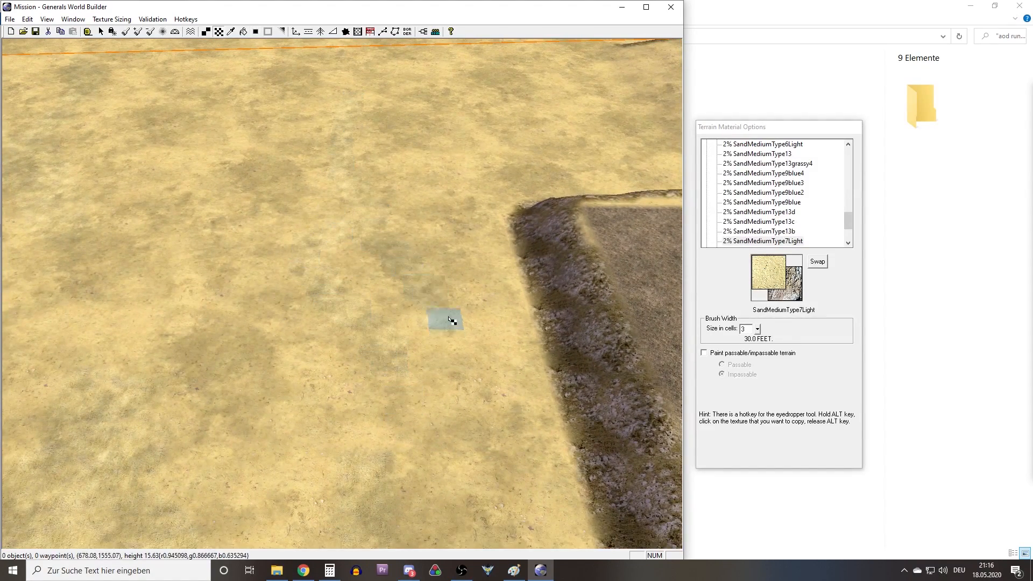
{"action": "key", "text": "b"}
{"action": "mouse_move", "coordinate": [420, 322]}
{"action": "right_mouse_down"}
{"action": "mouse_move", "coordinate": [305, 273]}
{"action": "mouse_move", "coordinate": [527, 212]}
{"action": "right_mouse_up"}
{"action": "key", "text": "t"}
{"action": "key", "text": "b"}
{"action": "key", "text": "t"}
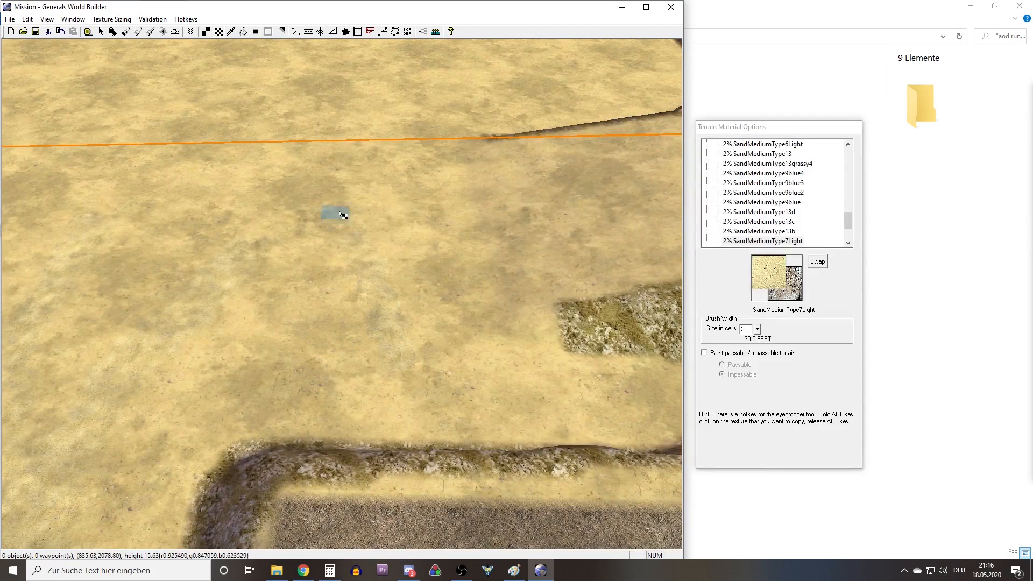
{"action": "key", "text": "b"}
Paint and blend SandMediumType7Light on the low ledge beside the ramp and on the lower part of the ramp.
{"action": "mouse_move", "coordinate": [602, 291]}
{"action": "right_mouse_down"}
{"action": "mouse_move", "coordinate": [383, 313]}
{"action": "mouse_move", "coordinate": [214, 368]}
{"action": "right_mouse_up"}
{"action": "key", "text": "t"}
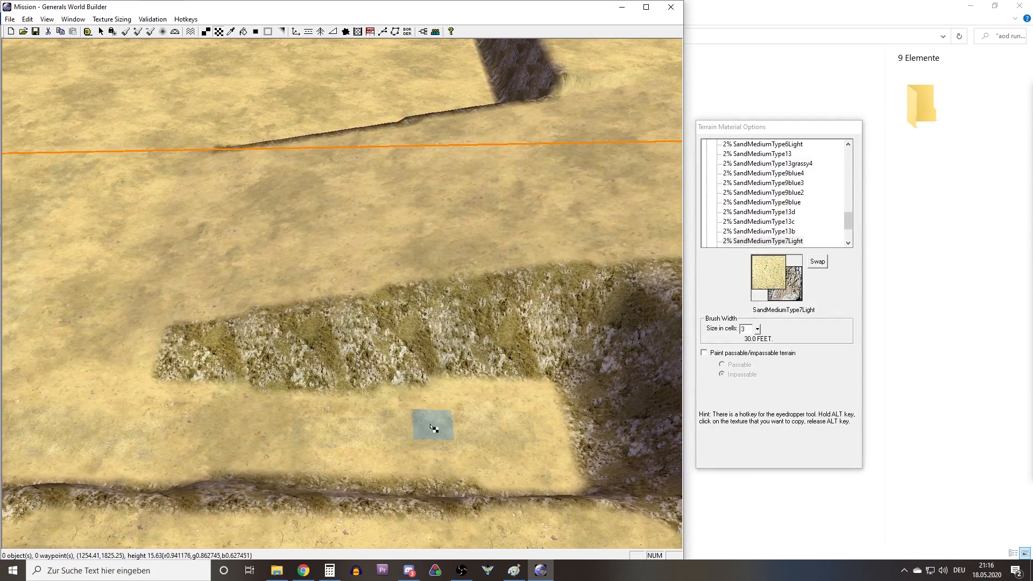
{"action": "key", "text": "b"}
{"action": "key", "text": "t"}
{"action": "mouse_move", "coordinate": [497, 412]}
{"action": "middle_mouse_down"}
{"action": "mouse_move", "coordinate": [454, 343]}
{"action": "mouse_move", "coordinate": [378, 368]}
{"action": "mouse_move", "coordinate": [318, 417]}
{"action": "mouse_move", "coordinate": [350, 388]}
{"action": "mouse_move", "coordinate": [350, 399]}
{"action": "middle_mouse_up"}
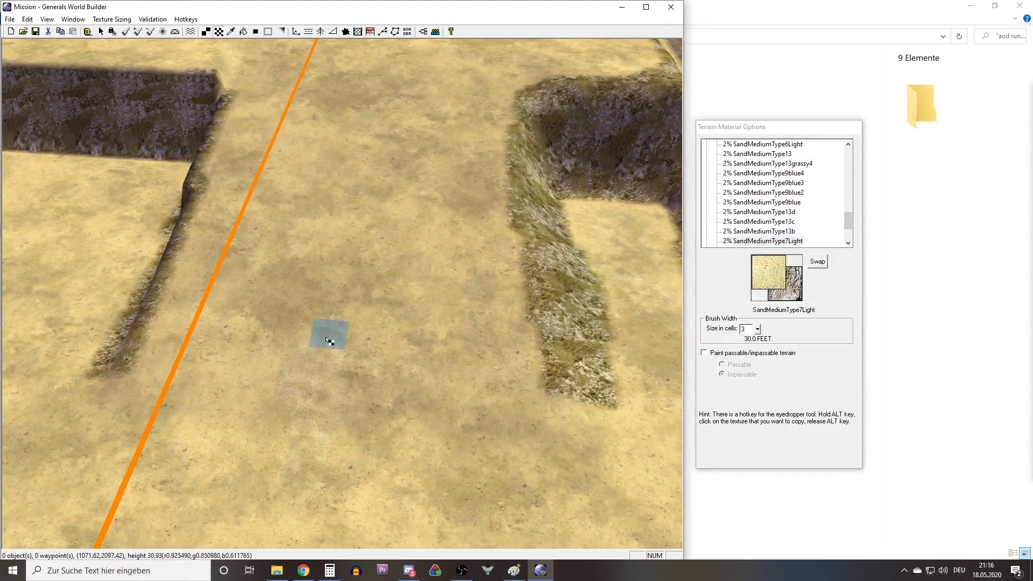
{"action": "key", "text": "b"}
Continue the blended SandMediumType7Light patches up the ramp and onto the upper plateau.
{"action": "key", "text": "t"}
{"action": "mouse_move", "coordinate": [366, 185]}
{"action": "right_mouse_down"}
{"action": "mouse_move", "coordinate": [380, 265]}
{"action": "mouse_move", "coordinate": [349, 358]}
{"action": "right_mouse_up"}
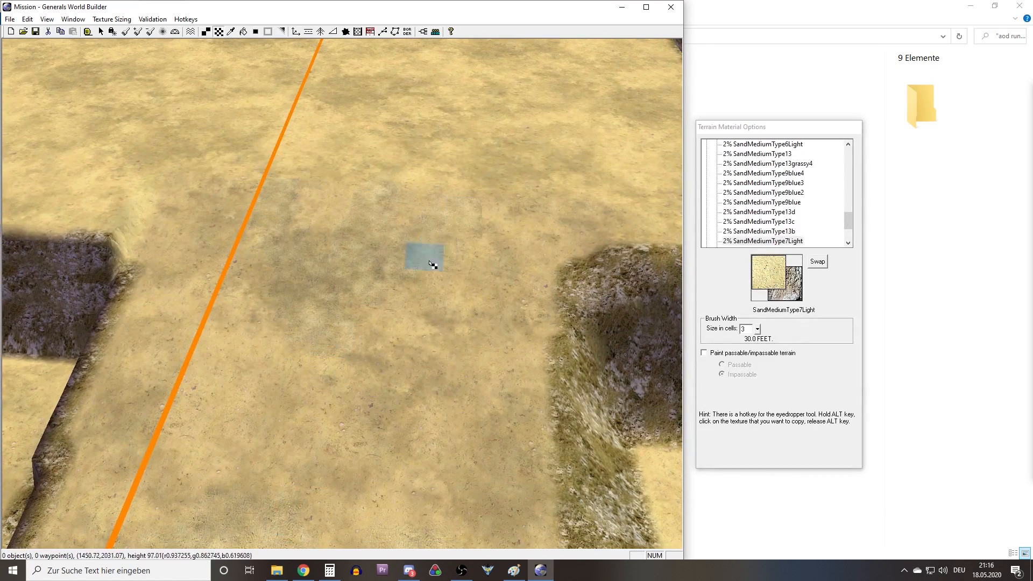
{"action": "key", "text": "b"}
{"action": "key", "text": "t"}
{"action": "right_click_drag", "start_coordinate": [373, 317], "coordinate": [325, 253]}
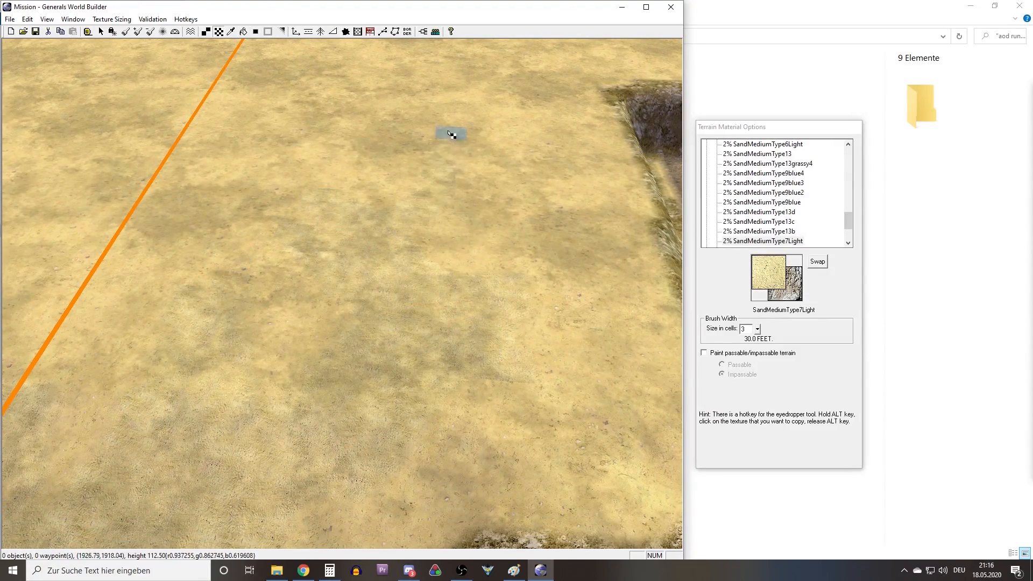
{"action": "key", "text": "b"}
Paint and blend SandMediumType7Light patches across the upper plateau beside the orange boundary line.
{"action": "key", "text": "t"}
{"action": "mouse_move", "coordinate": [291, 256]}
{"action": "right_mouse_down"}
{"action": "mouse_move", "coordinate": [425, 338]}
{"action": "mouse_move", "coordinate": [422, 325]}
{"action": "right_mouse_up"}
{"action": "left_click_drag", "start_coordinate": [411, 414], "coordinate": [429, 168]}
{"action": "key", "text": "b"}
{"action": "right_click_drag", "start_coordinate": [396, 336], "coordinate": [196, 330]}
{"action": "key", "text": "t"}
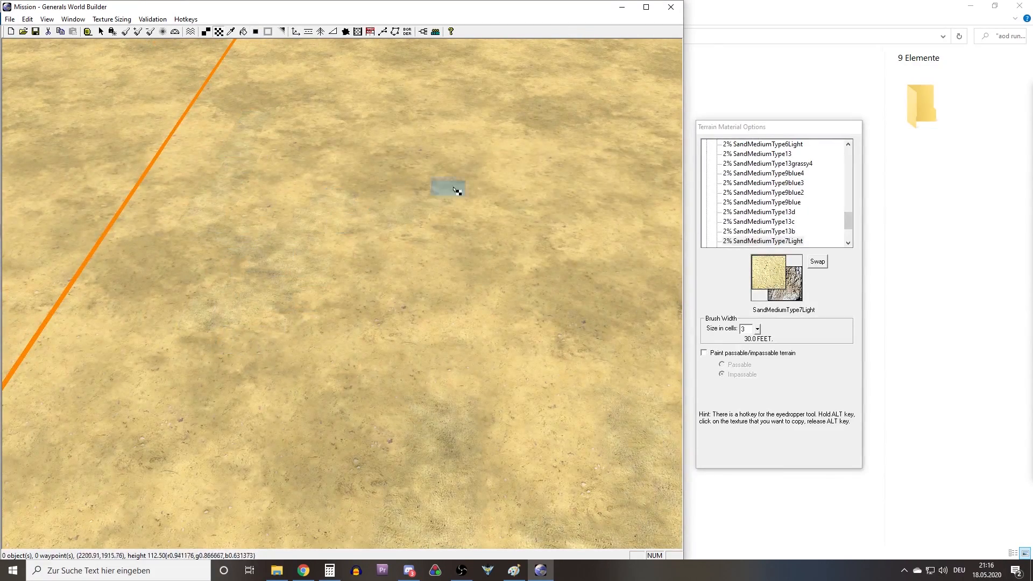
{"action": "key", "text": "b"}
Fill the upper plateau near the boundary corner with SandMediumType7Light patches and blend their edges.
{"action": "key", "text": "t"}
{"action": "right_click_drag", "start_coordinate": [200, 273], "coordinate": [200, 177]}
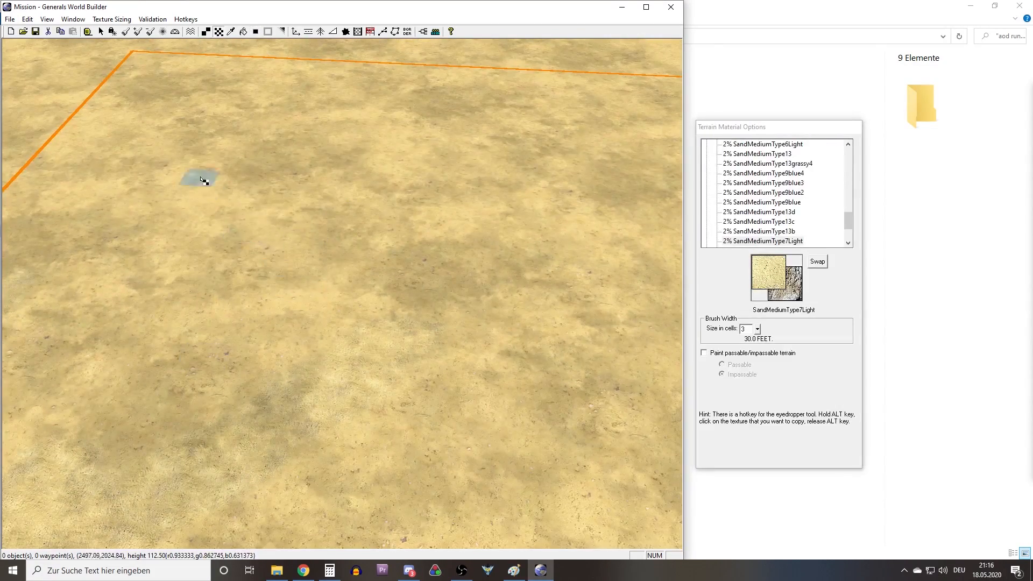
{"action": "key", "text": "b"}
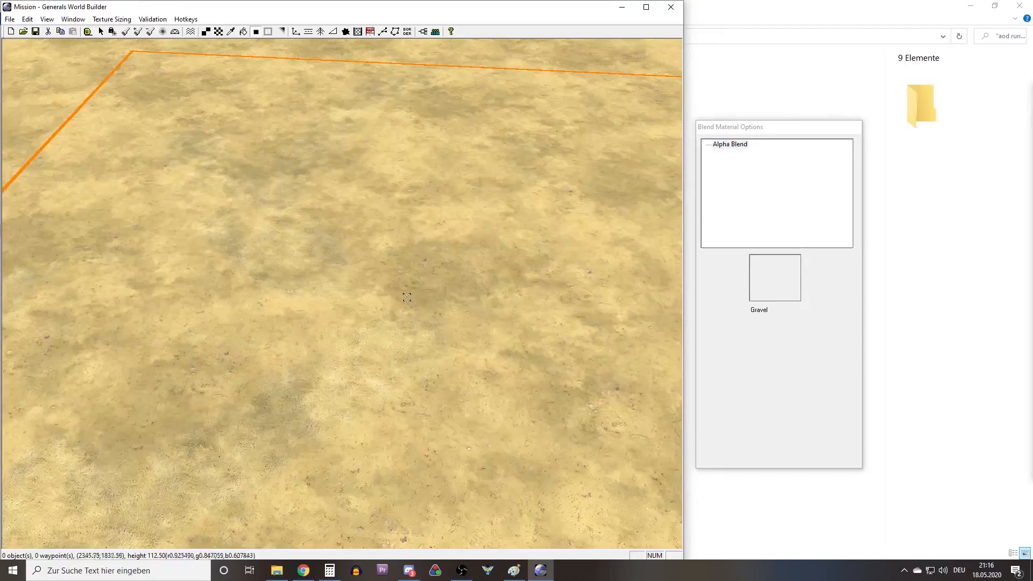
{"action": "key", "text": "t"}
{"action": "right_click_drag", "start_coordinate": [406, 297], "coordinate": [269, 259]}
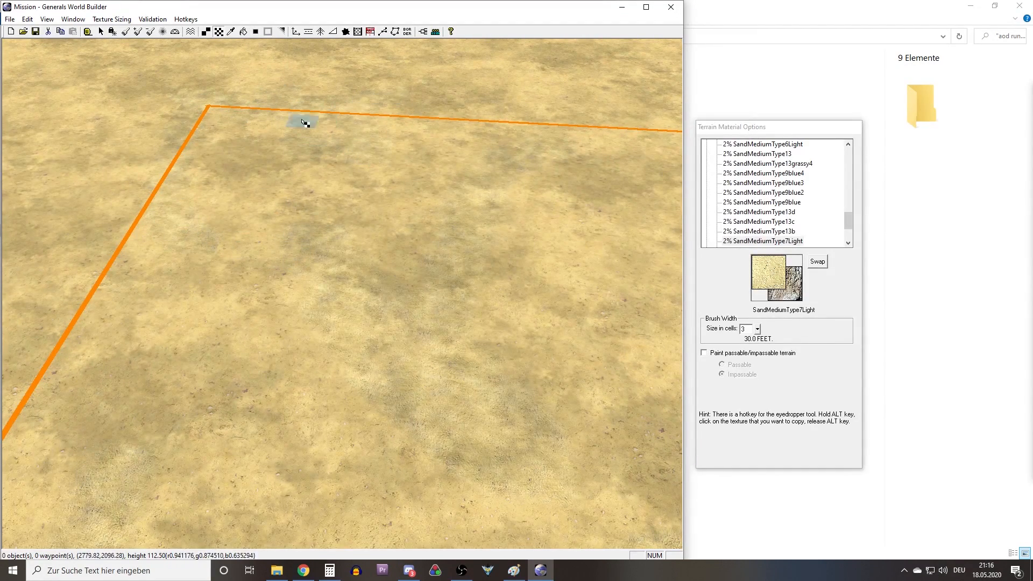
{"action": "key", "text": "b"}
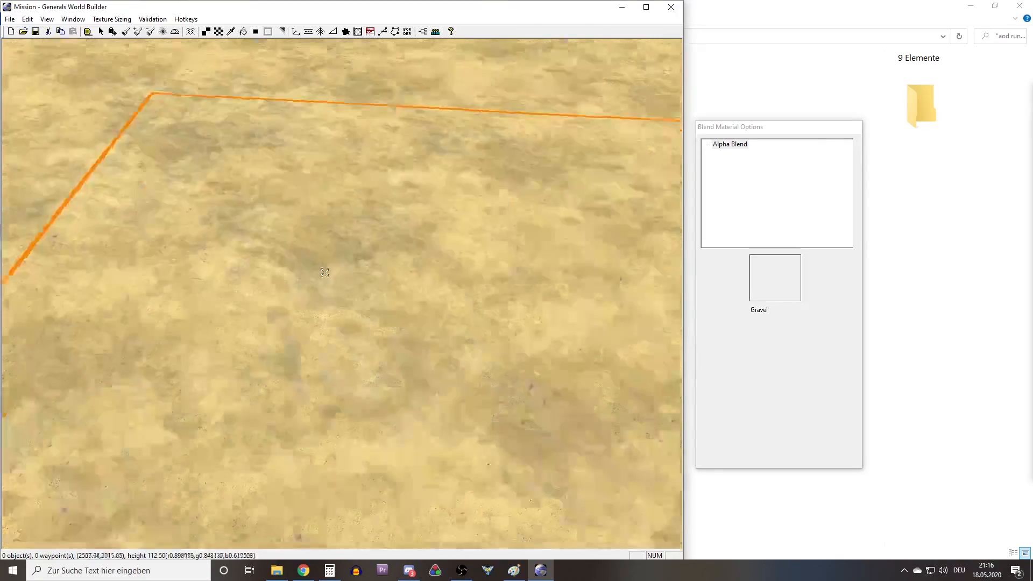
{"action": "right_click_drag", "start_coordinate": [324, 273], "coordinate": [407, 176]}
{"action": "key", "text": "t"}
{"action": "key", "text": "b"}
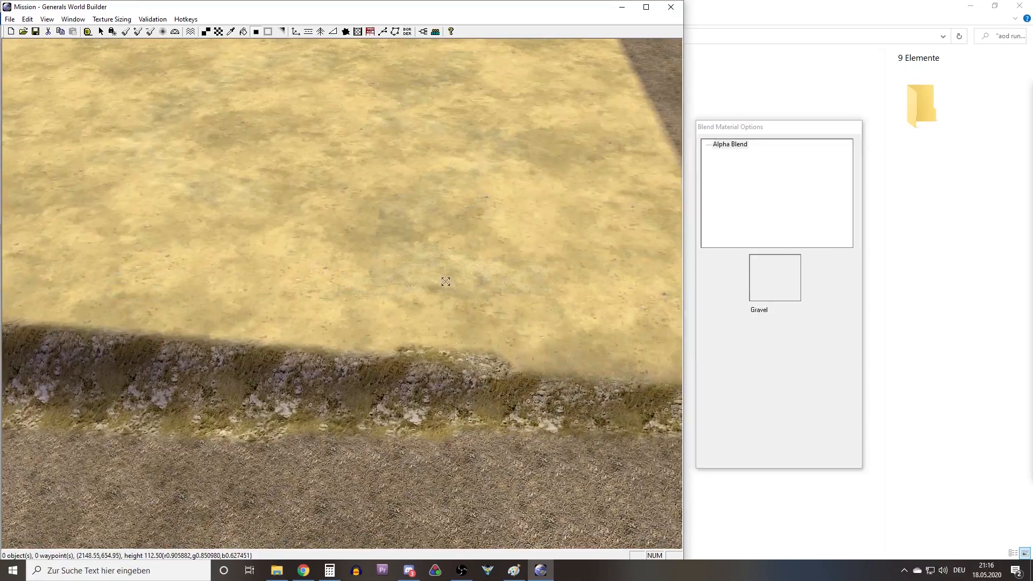
Add blended SandMediumType7Light patches by the upper plateau's cliff edge and on the middle plateau near the boundary.
{"action": "key", "text": "t"}
{"action": "right_click_drag", "start_coordinate": [450, 284], "coordinate": [595, 305]}
{"action": "key", "text": "b"}
{"action": "right_click_drag", "start_coordinate": [450, 316], "coordinate": [663, 362]}
{"action": "key", "text": "t"}
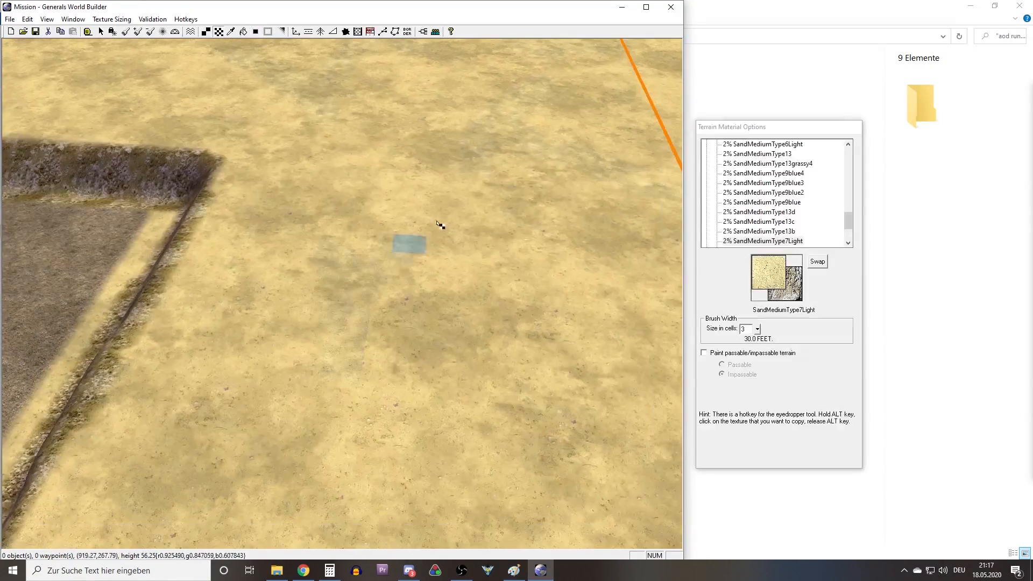
{"action": "key", "text": "b"}
Paint and blend further SandMediumType7Light patches on the middle plateau toward its rocky cliff.
{"action": "right_click_drag", "start_coordinate": [440, 225], "coordinate": [356, 304]}
{"action": "right_click_drag", "start_coordinate": [451, 367], "coordinate": [356, 287]}
{"action": "key", "text": "t"}
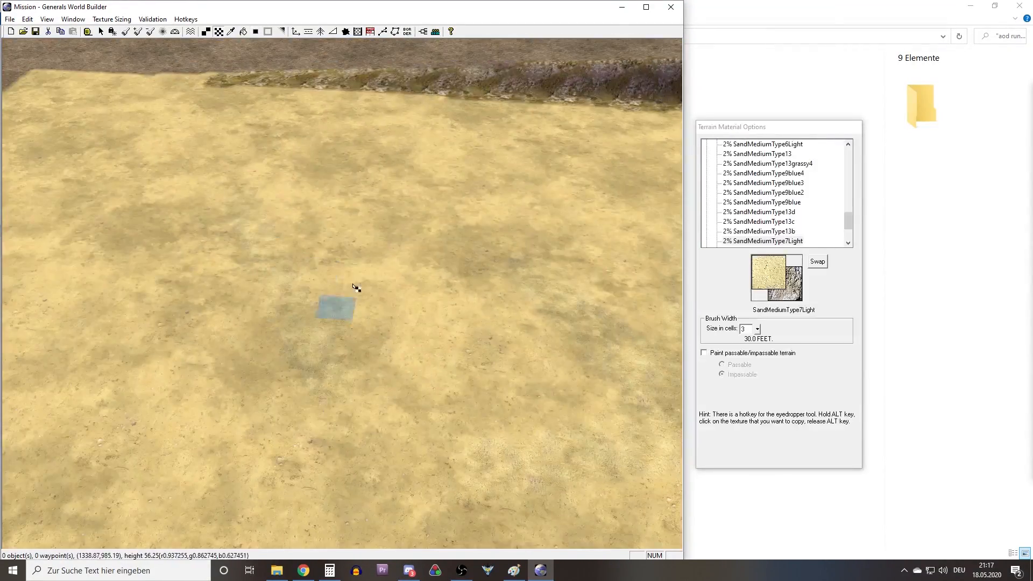
{"action": "right_click_drag", "start_coordinate": [412, 193], "coordinate": [452, 157]}
{"action": "key", "text": "b"}
Paint SandMediumType6Light patches with the 3-cell Large Tile brush over the low sand near the dark strip and blend their edges.
{"action": "right_click_drag", "start_coordinate": [244, 175], "coordinate": [393, 240]}
{"action": "key", "text": "t"}
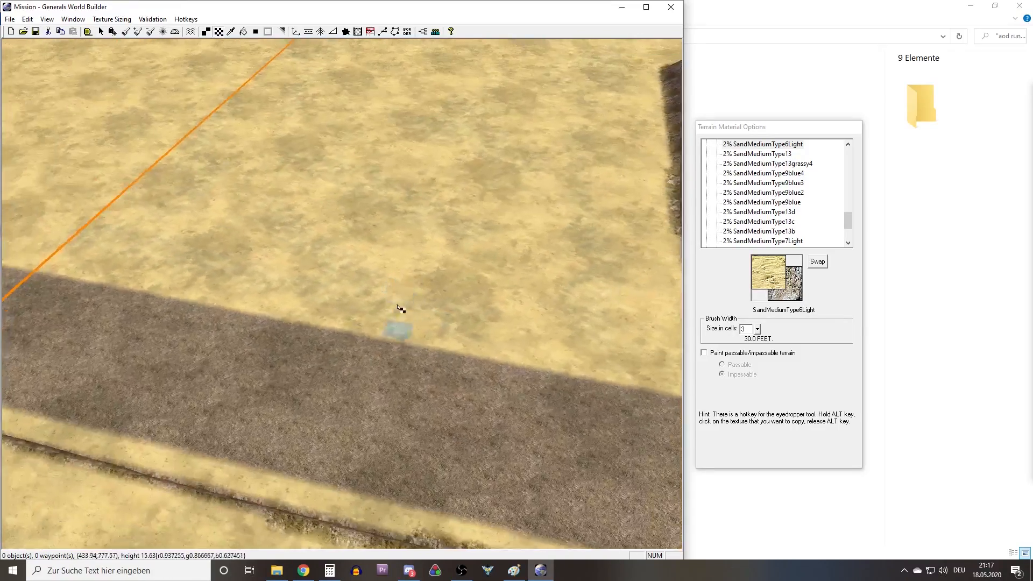
{"action": "right_click_drag", "start_coordinate": [398, 307], "coordinate": [383, 304]}
{"action": "middle_click_drag", "start_coordinate": [383, 304], "coordinate": [339, 309]}
{"action": "right_click_drag", "start_coordinate": [338, 309], "coordinate": [368, 347]}
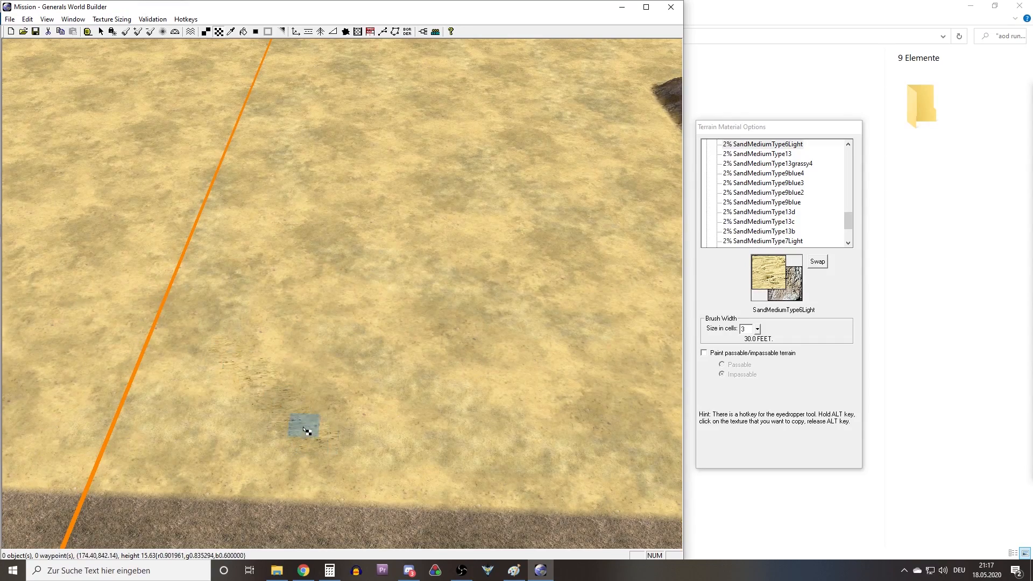
{"action": "right_click_drag", "start_coordinate": [458, 424], "coordinate": [392, 393]}
{"action": "scroll", "coordinate": [388, 380], "scroll_direction": "up", "scroll_amount": 3}
{"action": "key", "text": "a"}
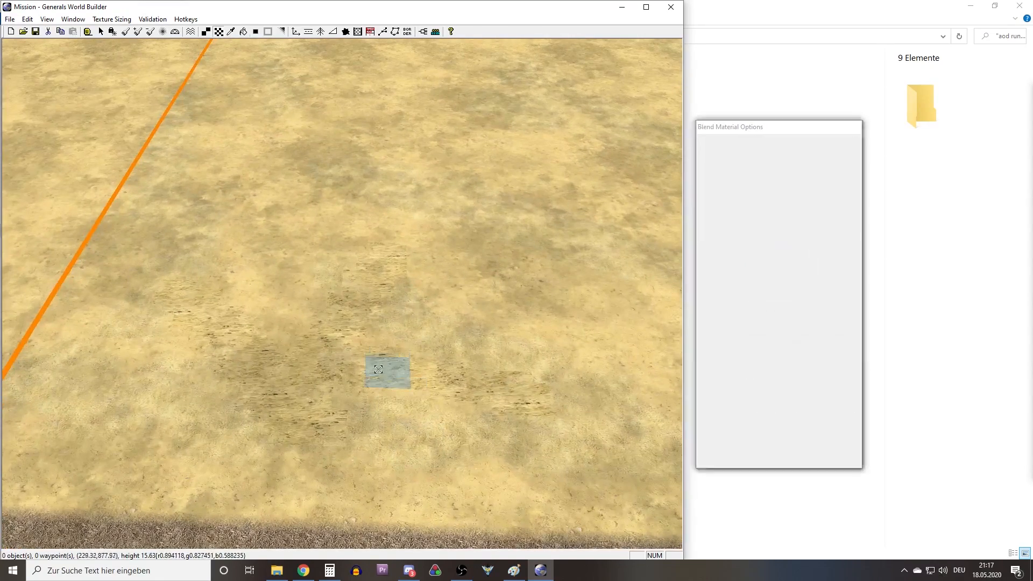
Paint more SandMediumType6Light patches on the low sand beside the dark strip and blend their edges.
{"action": "key", "text": "t"}
{"action": "right_click_drag", "start_coordinate": [635, 344], "coordinate": [399, 304]}
{"action": "left_click_drag", "start_coordinate": [344, 411], "coordinate": [293, 320]}
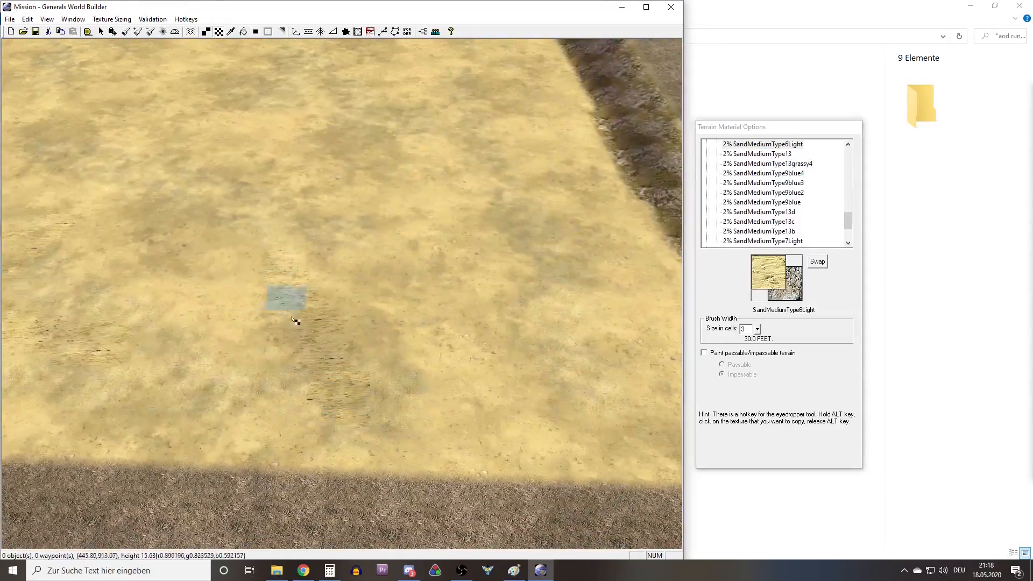
{"action": "key", "text": "a"}
{"action": "left_click", "coordinate": [380, 316]}
{"action": "right_click_drag", "start_coordinate": [629, 320], "coordinate": [452, 294]}
Add blended SandMediumType6Light patches near the low sand's corner by the rocky ridge and farther inward.
{"action": "key", "text": "t"}
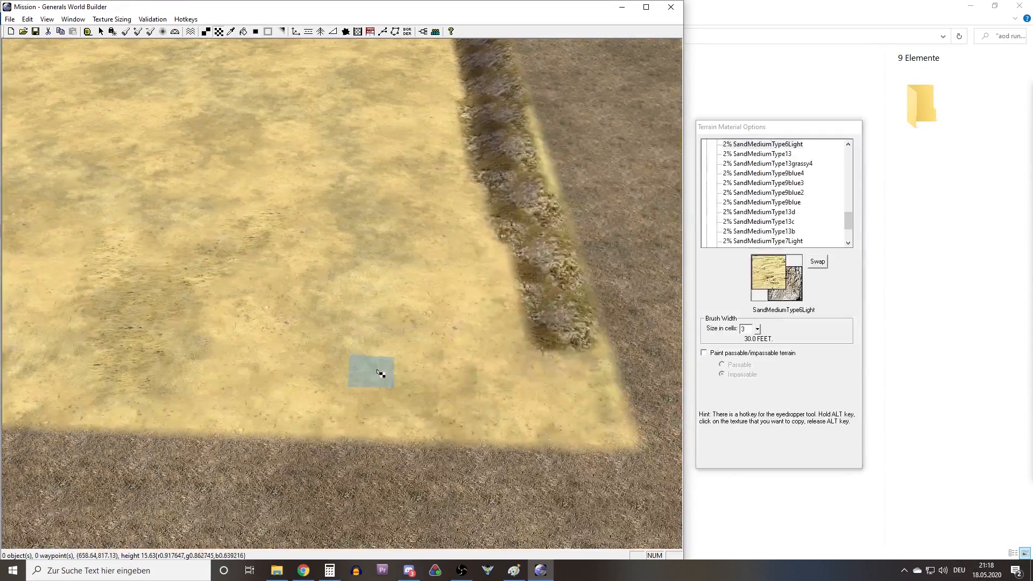
{"action": "left_click", "coordinate": [417, 370]}
{"action": "key", "text": "a"}
{"action": "key", "text": "t"}
{"action": "right_click_drag", "start_coordinate": [508, 398], "coordinate": [293, 328]}
{"action": "key", "text": "a"}
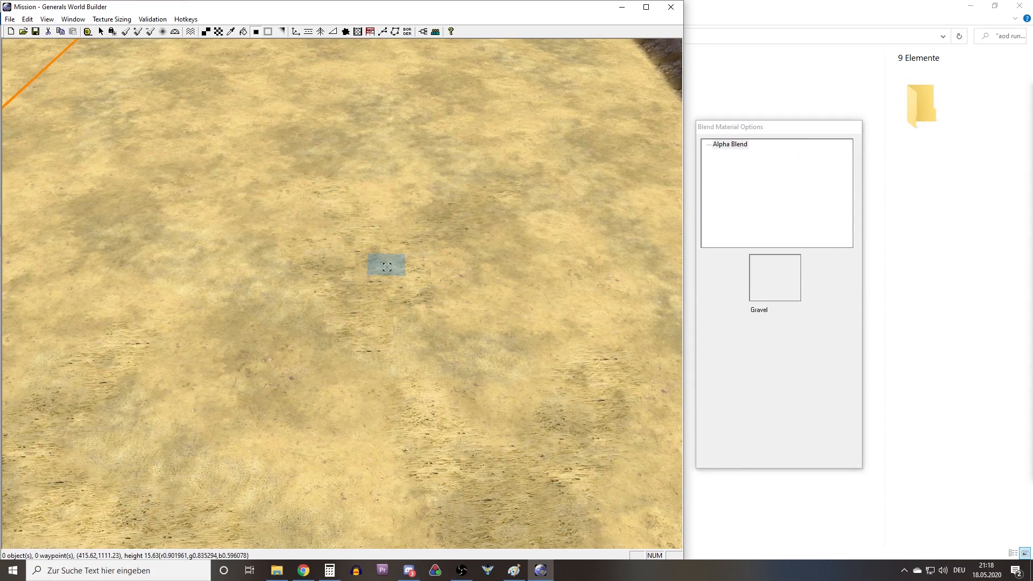
{"action": "right_click_drag", "start_coordinate": [525, 314], "coordinate": [439, 341]}
Paint and blend SandMediumType6Light patches on the low sand close to the side boundary line.
{"action": "key", "text": "t"}
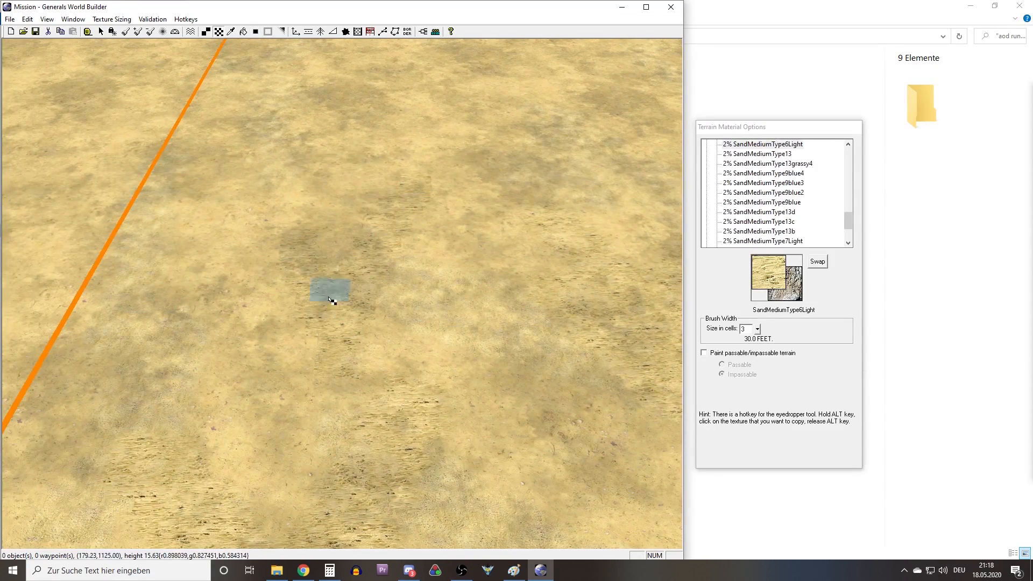
{"action": "key", "text": "a"}
{"action": "mouse_move", "coordinate": [347, 312]}
{"action": "right_mouse_down"}
{"action": "mouse_move", "coordinate": [318, 253]}
{"action": "mouse_move", "coordinate": [309, 264]}
{"action": "right_mouse_up"}
{"action": "mouse_move", "coordinate": [253, 263]}
{"action": "left_mouse_down"}
{"action": "mouse_move", "coordinate": [314, 323]}
{"action": "mouse_move", "coordinate": [438, 226]}
{"action": "left_mouse_up"}
{"action": "key", "text": "a"}
Scatter SandMediumType6Light patches over the open middle of the low sand and blend them into the ground.
{"action": "key", "text": "t"}
{"action": "right_click_drag", "start_coordinate": [300, 311], "coordinate": [419, 341]}
{"action": "left_click_drag", "start_coordinate": [330, 252], "coordinate": [355, 326]}
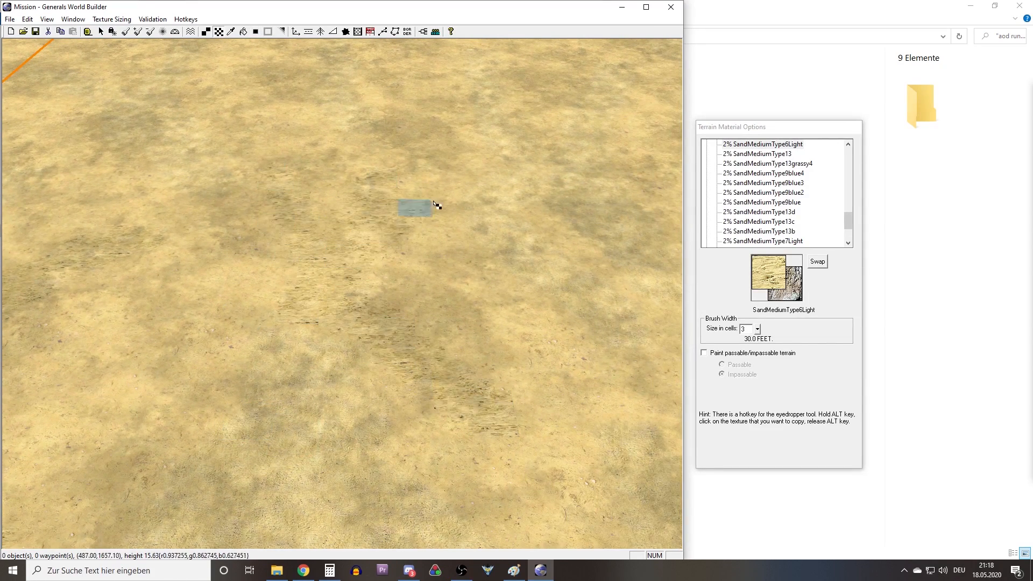
{"action": "key", "text": "a"}
{"action": "left_click", "coordinate": [357, 252]}
{"action": "mouse_move", "coordinate": [235, 256]}
{"action": "right_mouse_down"}
{"action": "mouse_move", "coordinate": [406, 344]}
{"action": "mouse_move", "coordinate": [406, 263]}
{"action": "right_mouse_up"}
Continue the blended SandMediumType6Light patches across the low sand toward the map's far boundary.
{"action": "key", "text": "t"}
{"action": "left_click_drag", "start_coordinate": [393, 209], "coordinate": [419, 426]}
{"action": "key", "text": "a"}
{"action": "left_click", "coordinate": [396, 346]}
{"action": "right_click_drag", "start_coordinate": [403, 380], "coordinate": [358, 323]}
{"action": "key", "text": "t"}
{"action": "mouse_move", "coordinate": [254, 364]}
{"action": "left_mouse_down"}
{"action": "mouse_move", "coordinate": [346, 256]}
{"action": "mouse_move", "coordinate": [549, 325]}
{"action": "left_mouse_up"}
{"action": "key", "text": "a"}
{"action": "left_click", "coordinate": [383, 276]}
{"action": "mouse_move", "coordinate": [450, 337]}
{"action": "right_mouse_down"}
{"action": "mouse_move", "coordinate": [261, 328]}
{"action": "mouse_move", "coordinate": [486, 330]}
{"action": "mouse_move", "coordinate": [543, 344]}
{"action": "right_mouse_up"}
Paint and blend SandMediumType6Light patches on the low sand leading up to the foot of the rocky slope.
{"action": "key", "text": "t"}
{"action": "key", "text": "a"}
{"action": "left_click", "coordinate": [225, 316]}
{"action": "key", "text": "t"}
{"action": "mouse_move", "coordinate": [320, 341]}
{"action": "left_mouse_down"}
{"action": "mouse_move", "coordinate": [323, 322]}
{"action": "mouse_move", "coordinate": [623, 313]}
{"action": "left_mouse_up"}
{"action": "key", "text": "a"}
{"action": "left_click", "coordinate": [371, 272]}
{"action": "right_click_drag", "start_coordinate": [286, 347], "coordinate": [391, 300]}
Add blended SandMediumType6Light patches at the start of the ramp beside the rocky slope and up along it.
{"action": "key", "text": "t"}
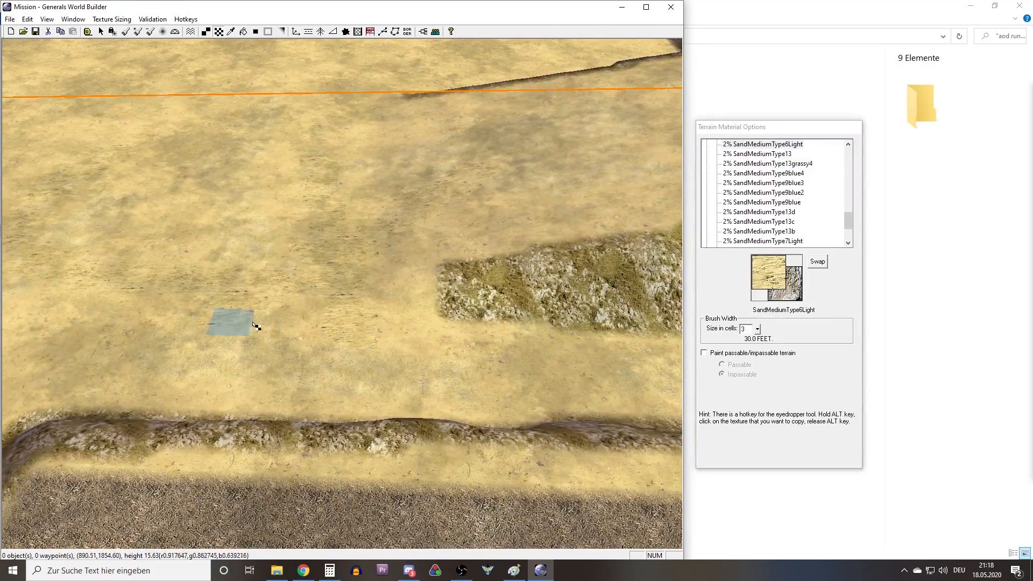
{"action": "key", "text": "a"}
{"action": "mouse_move", "coordinate": [260, 258]}
{"action": "right_mouse_down"}
{"action": "mouse_move", "coordinate": [401, 317]}
{"action": "mouse_move", "coordinate": [425, 280]}
{"action": "right_mouse_up"}
{"action": "key", "text": "t"}
{"action": "mouse_move", "coordinate": [327, 368]}
{"action": "left_mouse_down"}
{"action": "mouse_move", "coordinate": [285, 375]}
{"action": "mouse_move", "coordinate": [457, 359]}
{"action": "left_mouse_up"}
{"action": "key", "text": "a"}
{"action": "key", "text": "t"}
{"action": "right_click_drag", "start_coordinate": [440, 394], "coordinate": [507, 267]}
{"action": "key", "text": "a"}
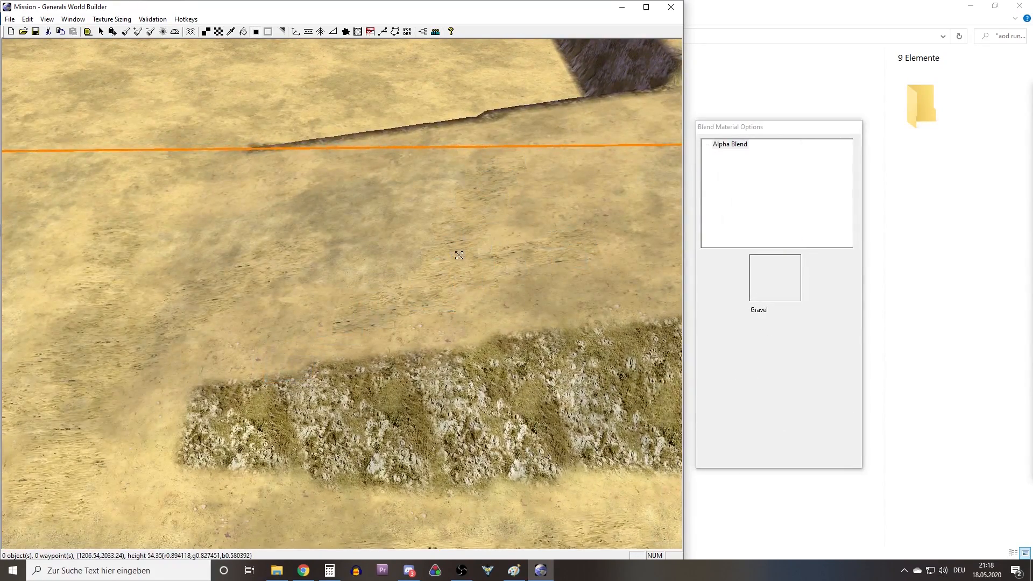
Paint and blend SandMediumType6Light patches over the ramp's upper part near the boundary line.
{"action": "key", "text": "t"}
{"action": "mouse_move", "coordinate": [296, 248]}
{"action": "right_mouse_down"}
{"action": "mouse_move", "coordinate": [364, 269]}
{"action": "mouse_move", "coordinate": [403, 244]}
{"action": "right_mouse_up"}
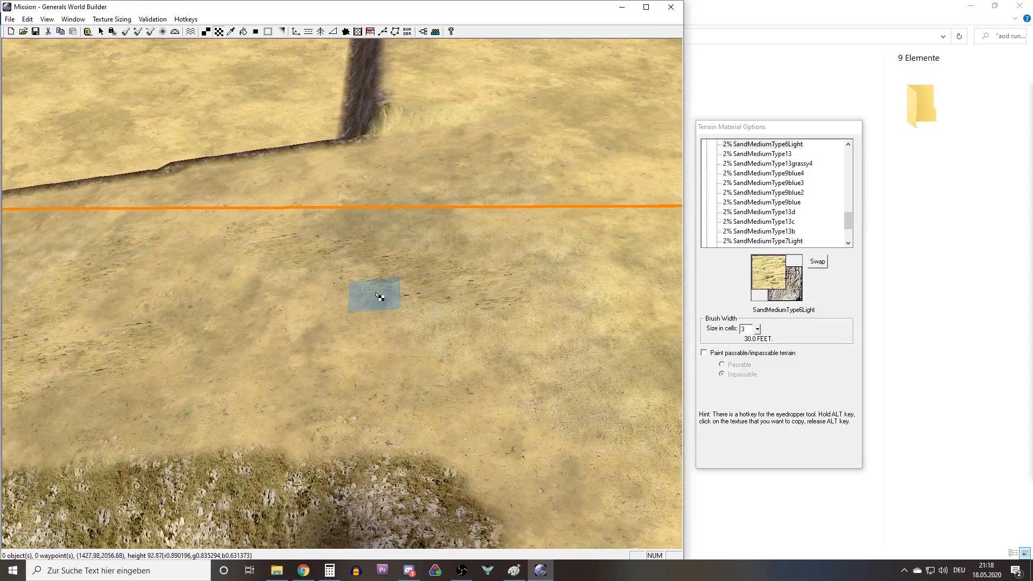
{"action": "key", "text": "a"}
{"action": "right_click_drag", "start_coordinate": [329, 327], "coordinate": [388, 270]}
{"action": "key", "text": "t"}
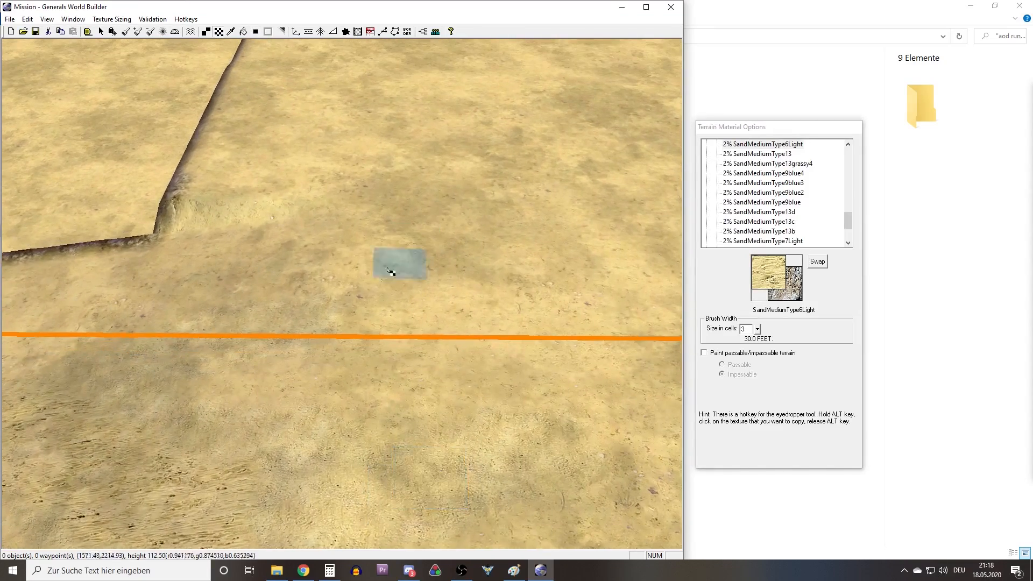
{"action": "key", "text": "a"}
{"action": "right_click_drag", "start_coordinate": [396, 337], "coordinate": [269, 188]}
Vary the upper plateau beyond the ramp with SandMediumType6Light patches and blend their edges.
{"action": "key", "text": "t"}
{"action": "right_click_drag", "start_coordinate": [468, 215], "coordinate": [396, 131]}
{"action": "mouse_move", "coordinate": [428, 335]}
{"action": "left_mouse_down"}
{"action": "mouse_move", "coordinate": [425, 246]}
{"action": "mouse_move", "coordinate": [302, 329]}
{"action": "mouse_move", "coordinate": [525, 286]}
{"action": "left_mouse_up"}
{"action": "key", "text": "a"}
{"action": "mouse_move", "coordinate": [440, 152]}
{"action": "right_mouse_down"}
{"action": "mouse_move", "coordinate": [357, 182]}
{"action": "mouse_move", "coordinate": [327, 319]}
{"action": "right_mouse_up"}
{"action": "key", "text": "t"}
{"action": "left_click_drag", "start_coordinate": [327, 319], "coordinate": [337, 336]}
{"action": "key", "text": "a"}
{"action": "mouse_move", "coordinate": [214, 289]}
{"action": "right_mouse_down"}
{"action": "mouse_move", "coordinate": [387, 291]}
{"action": "mouse_move", "coordinate": [473, 204]}
{"action": "right_mouse_up"}
Add blended SandMediumType6Light patches on the upper plateau between the rocky cliff and the boundary line.
{"action": "key", "text": "t"}
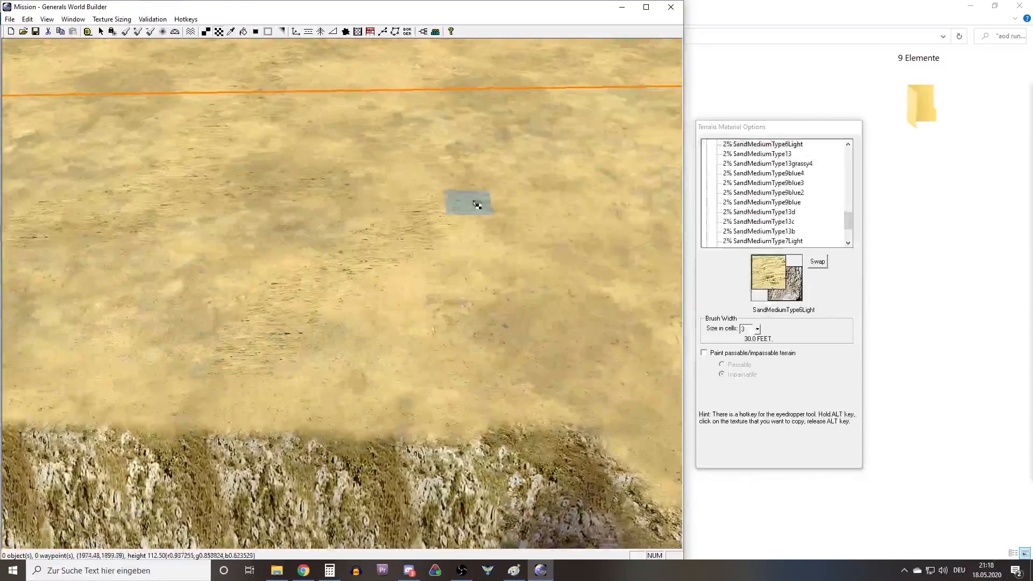
{"action": "key", "text": "a"}
{"action": "right_click_drag", "start_coordinate": [408, 334], "coordinate": [311, 133]}
{"action": "key", "text": "t"}
{"action": "mouse_move", "coordinate": [308, 131]}
{"action": "left_mouse_down"}
{"action": "mouse_move", "coordinate": [523, 251]}
{"action": "mouse_move", "coordinate": [417, 466]}
{"action": "left_mouse_up"}
{"action": "key", "text": "a"}
{"action": "mouse_move", "coordinate": [345, 372]}
{"action": "right_mouse_down"}
{"action": "mouse_move", "coordinate": [362, 403]}
{"action": "mouse_move", "coordinate": [385, 212]}
{"action": "right_mouse_up"}
Paint and blend SandMediumType6Light patches on the upper plateau just past the cliff's outer corner.
{"action": "key", "text": "t"}
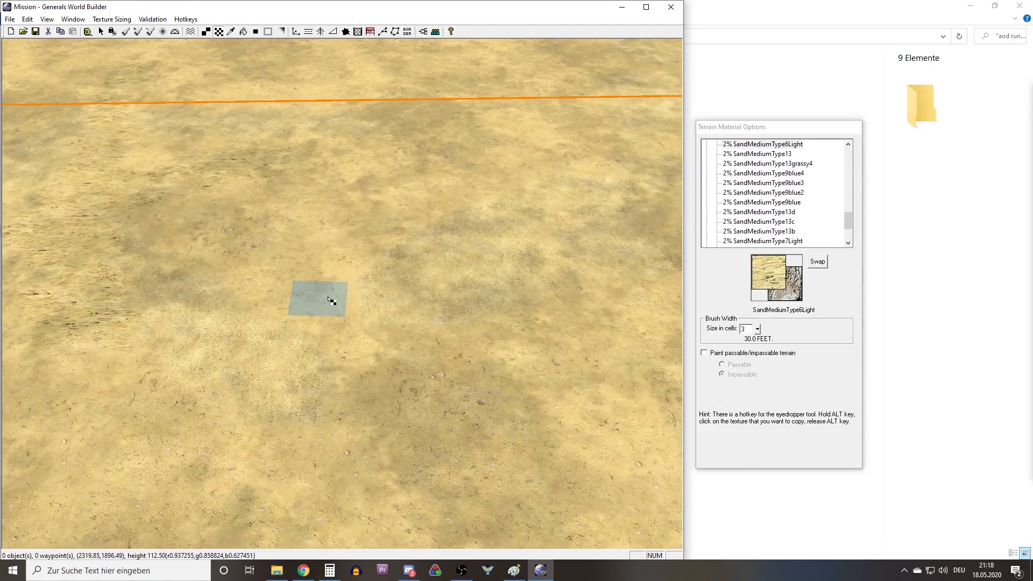
{"action": "scroll", "coordinate": [329, 298], "scroll_direction": "down", "scroll_amount": 5}
{"action": "right_click_drag", "start_coordinate": [331, 299], "coordinate": [248, 357]}
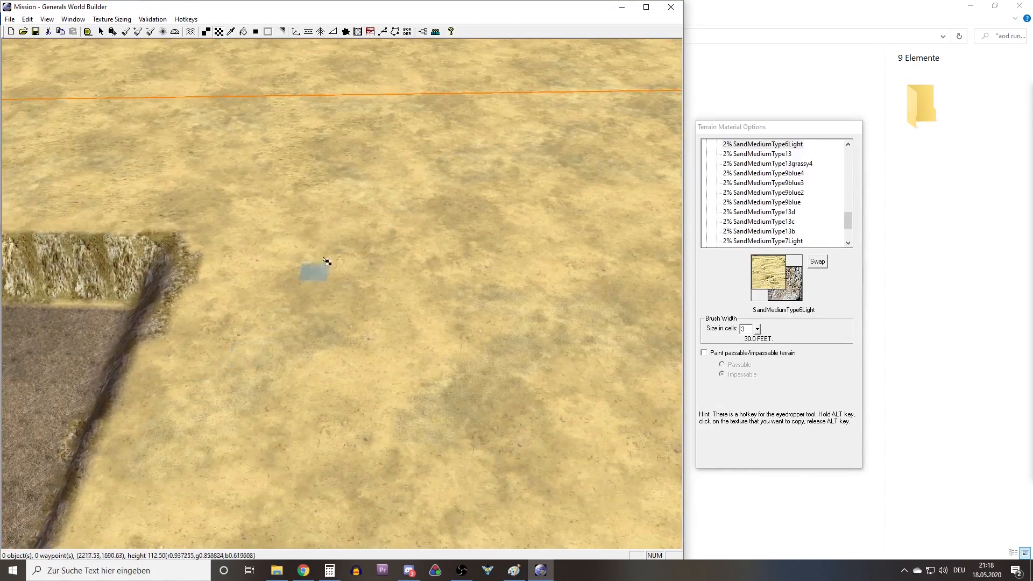
{"action": "right_click_drag", "start_coordinate": [301, 305], "coordinate": [316, 270]}
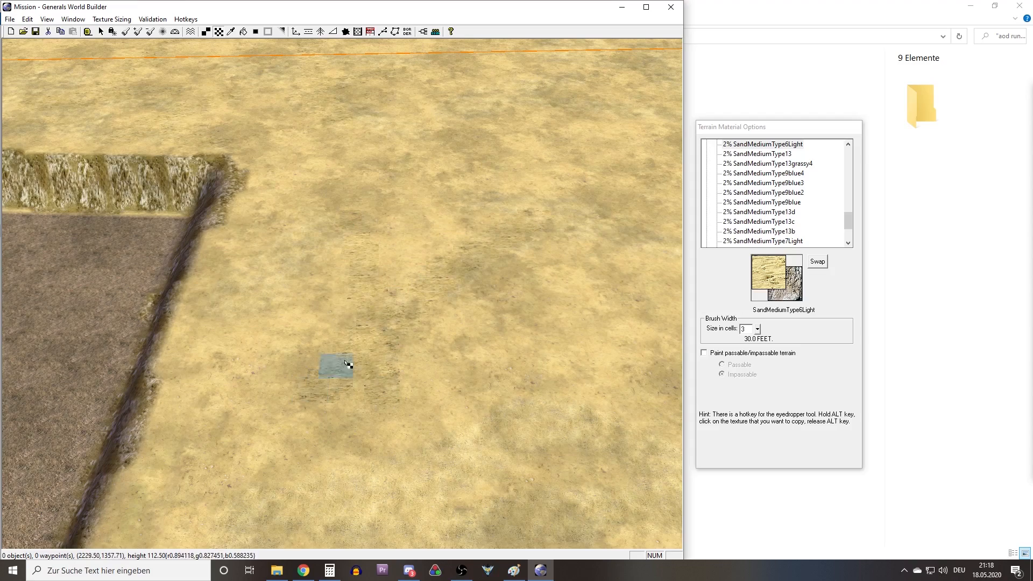
{"action": "key", "text": "a"}
{"action": "left_click", "coordinate": [363, 349]}
{"action": "right_click_drag", "start_coordinate": [371, 430], "coordinate": [406, 365]}
Extend the blended SandMediumType6Light patches along the upper plateau's long cliff edge above the dark ground.
{"action": "key", "text": "t"}
{"action": "left_click_drag", "start_coordinate": [294, 313], "coordinate": [283, 383]}
{"action": "left_click_drag", "start_coordinate": [186, 411], "coordinate": [219, 415]}
{"action": "key", "text": "a"}
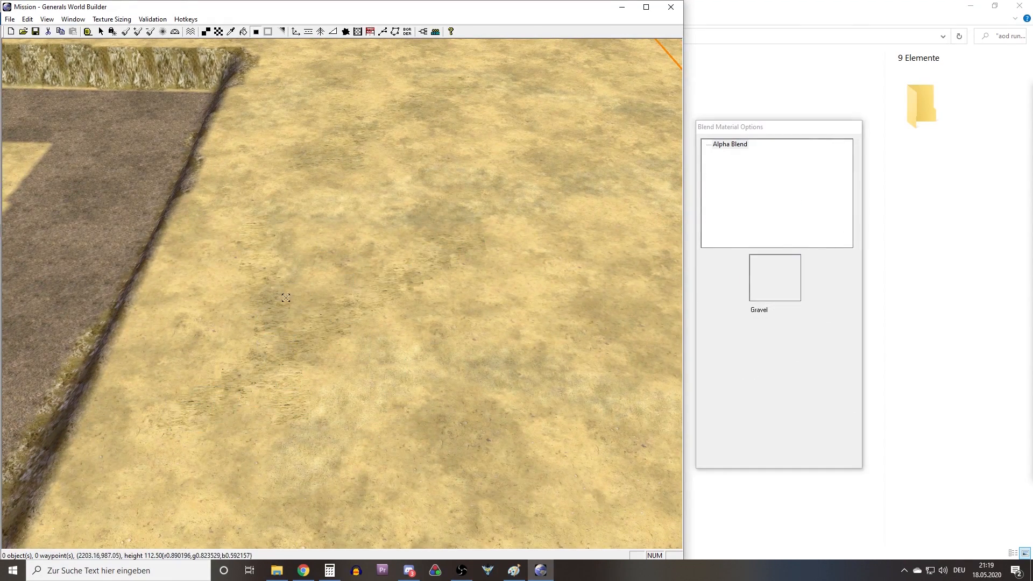
{"action": "left_click", "coordinate": [267, 324]}
{"action": "right_click_drag", "start_coordinate": [209, 422], "coordinate": [244, 309]}
Paint SandMediumType6Light patches at the upper plateau's end near the dark strip and blend them.
{"action": "key", "text": "t"}
{"action": "right_click_drag", "start_coordinate": [285, 406], "coordinate": [299, 347]}
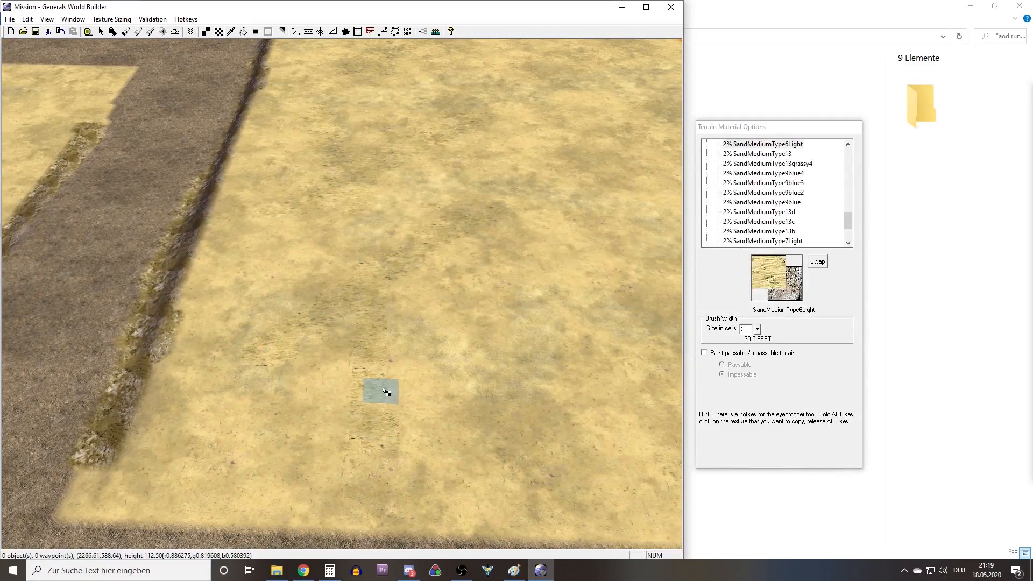
{"action": "key", "text": "a"}
{"action": "key", "text": "t"}
{"action": "right_click_drag", "start_coordinate": [280, 241], "coordinate": [435, 340]}
{"action": "right_click_drag", "start_coordinate": [342, 284], "coordinate": [415, 285]}
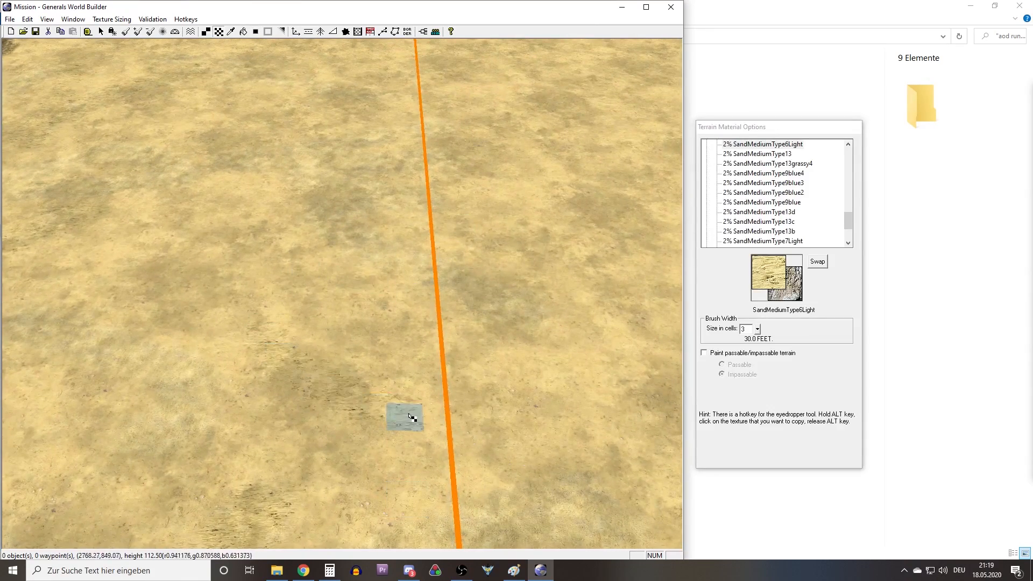
Paint SandMediumType6Light patches along the upper plateau's side boundary up to its far corner and blend them.
{"action": "right_click_drag", "start_coordinate": [300, 269], "coordinate": [362, 307]}
{"action": "mouse_move", "coordinate": [527, 417]}
{"action": "right_mouse_down"}
{"action": "mouse_move", "coordinate": [431, 232]}
{"action": "mouse_move", "coordinate": [405, 262]}
{"action": "mouse_move", "coordinate": [422, 317]}
{"action": "mouse_move", "coordinate": [392, 251]}
{"action": "right_mouse_up"}
{"action": "mouse_move", "coordinate": [454, 312]}
{"action": "left_mouse_down"}
{"action": "mouse_move", "coordinate": [376, 344]}
{"action": "mouse_move", "coordinate": [352, 370]}
{"action": "left_mouse_up"}
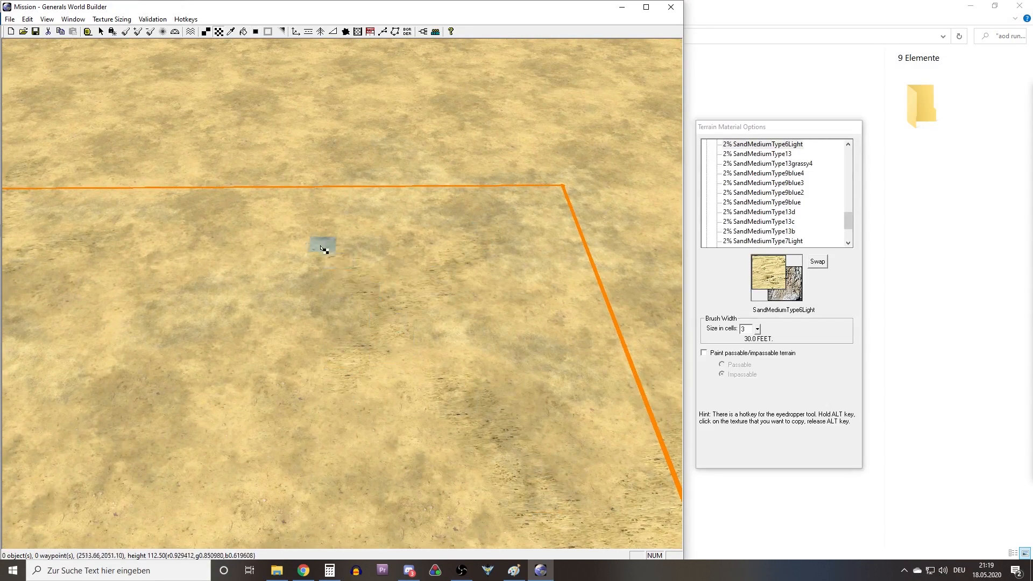
{"action": "key", "text": "a"}
{"action": "mouse_move", "coordinate": [386, 172]}
{"action": "right_mouse_down"}
{"action": "mouse_move", "coordinate": [386, 313]}
{"action": "mouse_move", "coordinate": [391, 226]}
{"action": "right_mouse_up"}
Paint and blend SandMediumType6Light patches on the sand between the dark strip and the upper plateau's near boundary corner.
{"action": "left_click", "coordinate": [218, 31]}
{"action": "left_click_drag", "start_coordinate": [339, 312], "coordinate": [434, 408]}
{"action": "left_click_drag", "start_coordinate": [457, 342], "coordinate": [530, 328]}
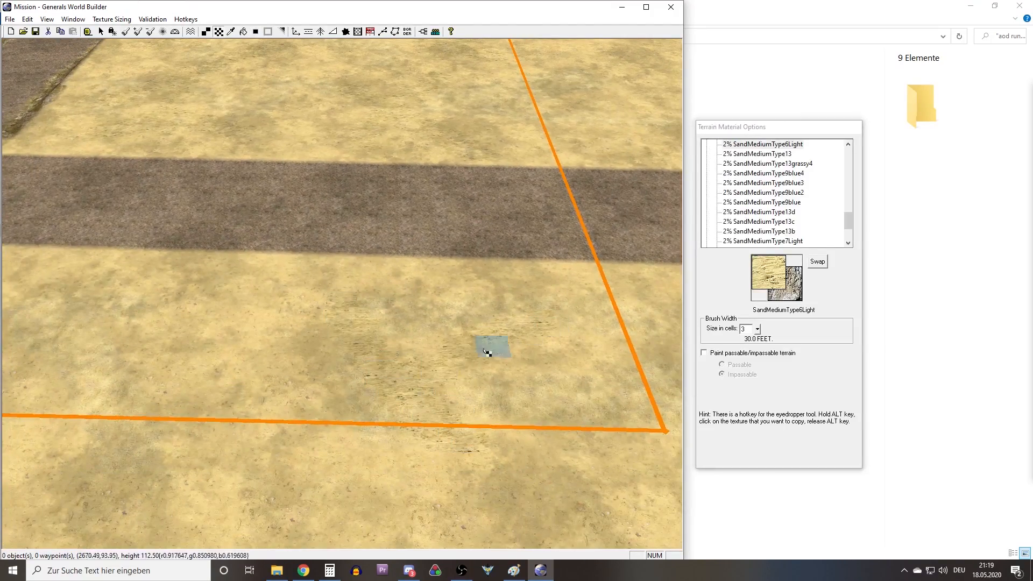
{"action": "key", "text": "a"}
{"action": "right_click_drag", "start_coordinate": [559, 369], "coordinate": [309, 353]}
Continue the blended SandMediumType6Light patches along the near boundary line toward the upper plateau's cliff.
{"action": "key", "text": "t"}
{"action": "mouse_move", "coordinate": [408, 354]}
{"action": "left_mouse_down"}
{"action": "mouse_move", "coordinate": [356, 419]}
{"action": "mouse_move", "coordinate": [465, 366]}
{"action": "left_mouse_up"}
{"action": "key", "text": "a"}
{"action": "right_click_drag", "start_coordinate": [530, 379], "coordinate": [396, 376]}
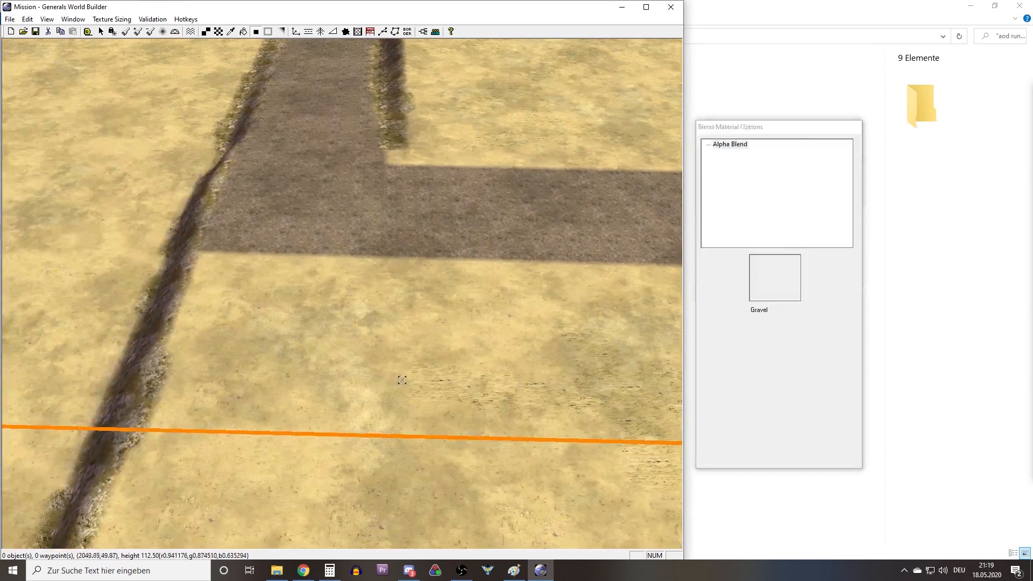
{"action": "key", "text": "t"}
{"action": "left_click_drag", "start_coordinate": [261, 395], "coordinate": [371, 337]}
{"action": "key", "text": "a"}
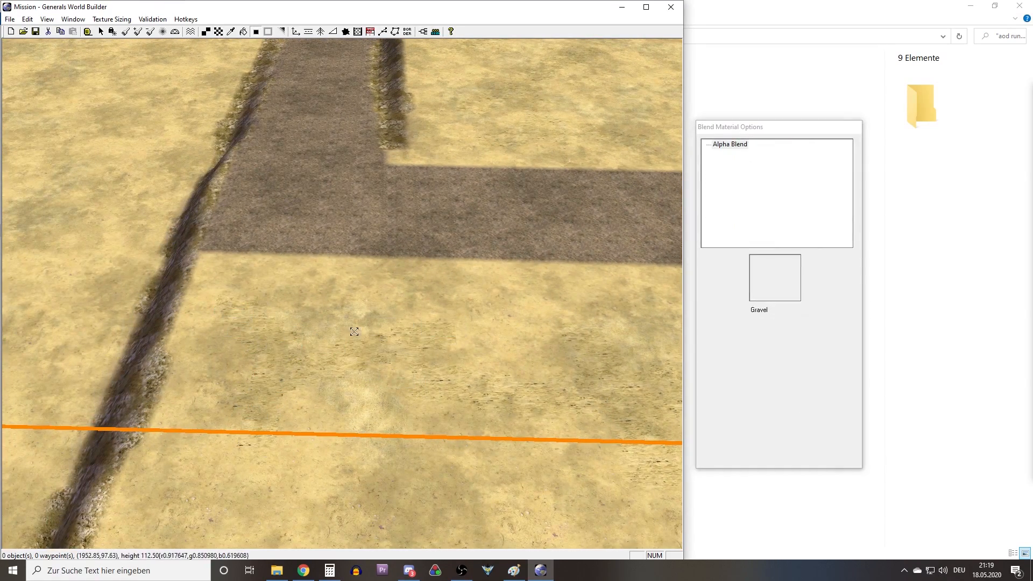
{"action": "right_click_drag", "start_coordinate": [285, 392], "coordinate": [129, 306]}
Paint and blend SandMediumType6Light patches on the middle plateau along the near boundary line.
{"action": "key", "text": "t"}
{"action": "left_click_drag", "start_coordinate": [396, 434], "coordinate": [453, 291]}
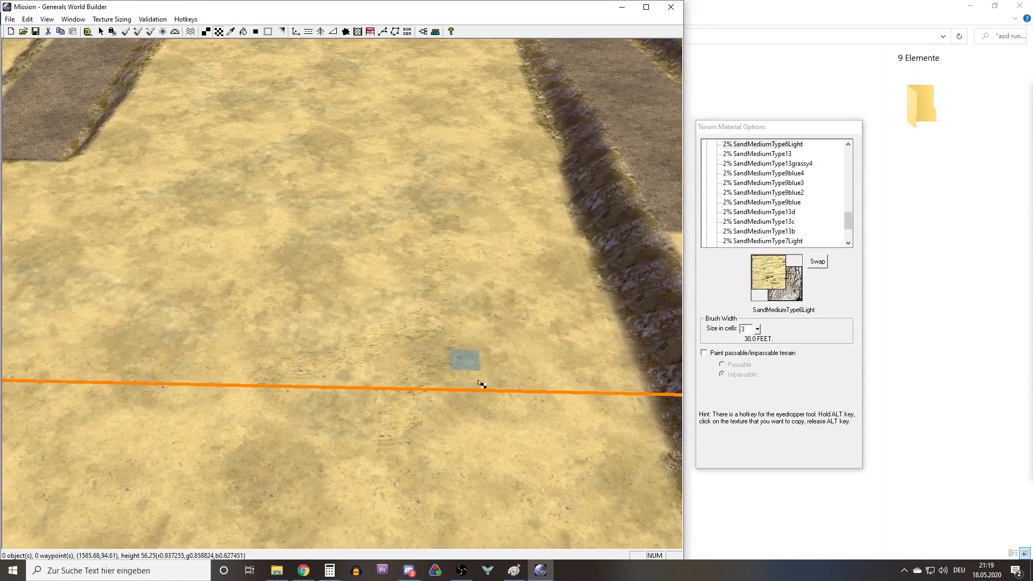
{"action": "key", "text": "a"}
{"action": "right_click_drag", "start_coordinate": [533, 316], "coordinate": [392, 338]}
{"action": "key", "text": "t"}
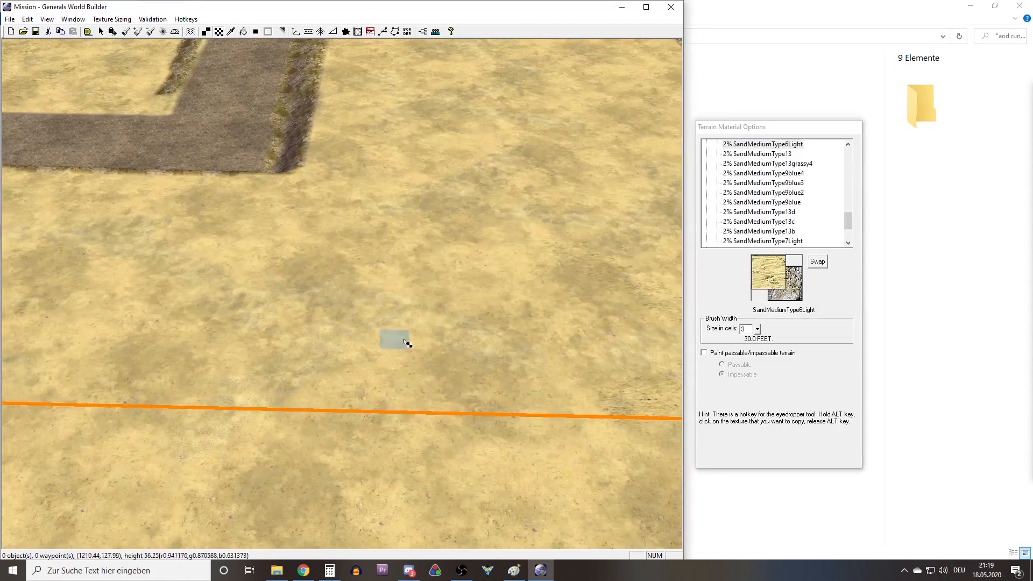
{"action": "key", "text": "a"}
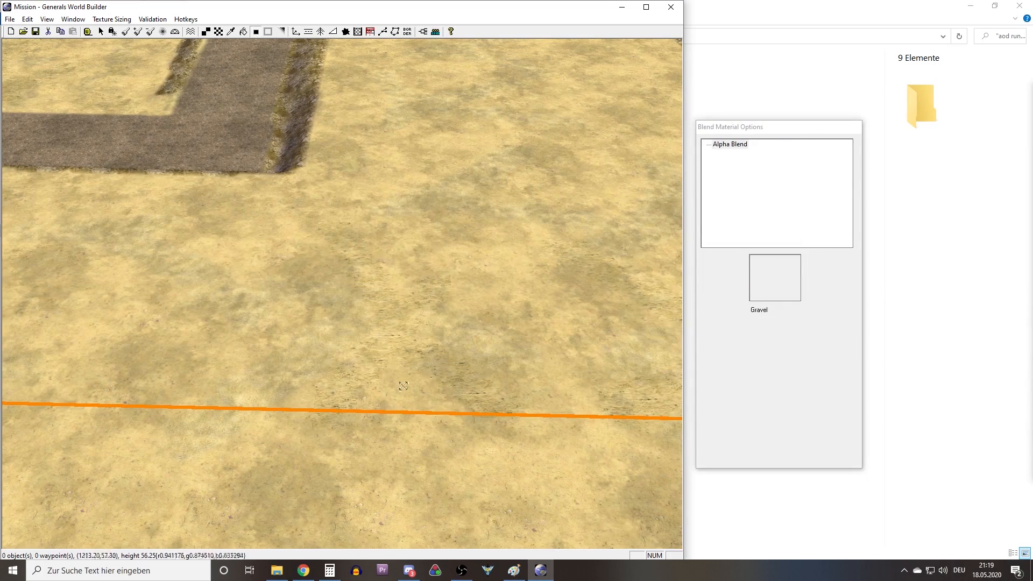
{"action": "right_click_drag", "start_coordinate": [402, 385], "coordinate": [525, 249]}
Add blended SandMediumType6Light patches up the centre of the middle plateau between its rocky cliffs.
{"action": "key", "text": "t"}
{"action": "mouse_move", "coordinate": [297, 317]}
{"action": "left_mouse_down"}
{"action": "mouse_move", "coordinate": [307, 404]}
{"action": "mouse_move", "coordinate": [288, 368]}
{"action": "left_mouse_up"}
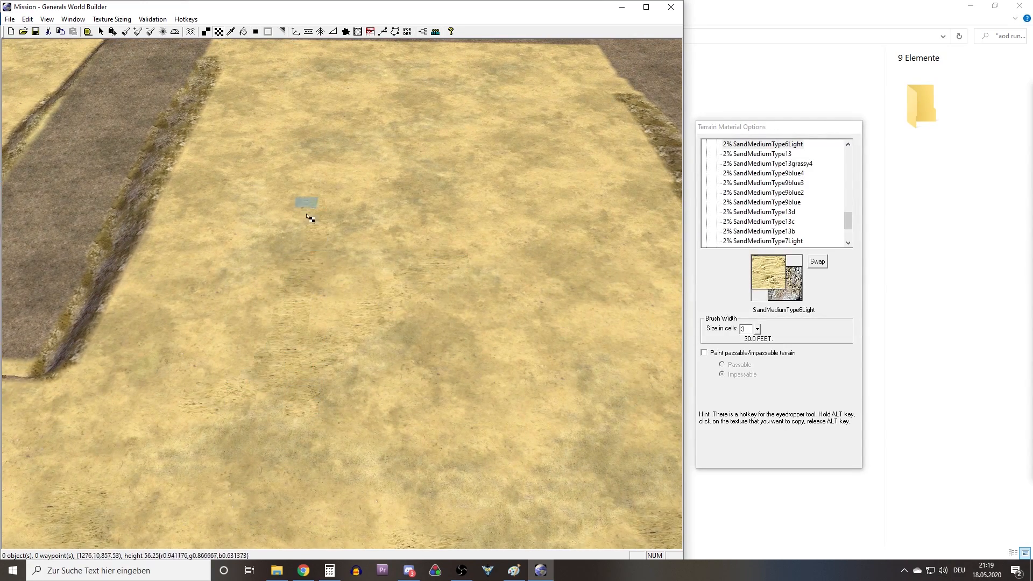
{"action": "key", "text": "a"}
{"action": "right_click_drag", "start_coordinate": [259, 378], "coordinate": [303, 240]}
{"action": "key", "text": "t"}
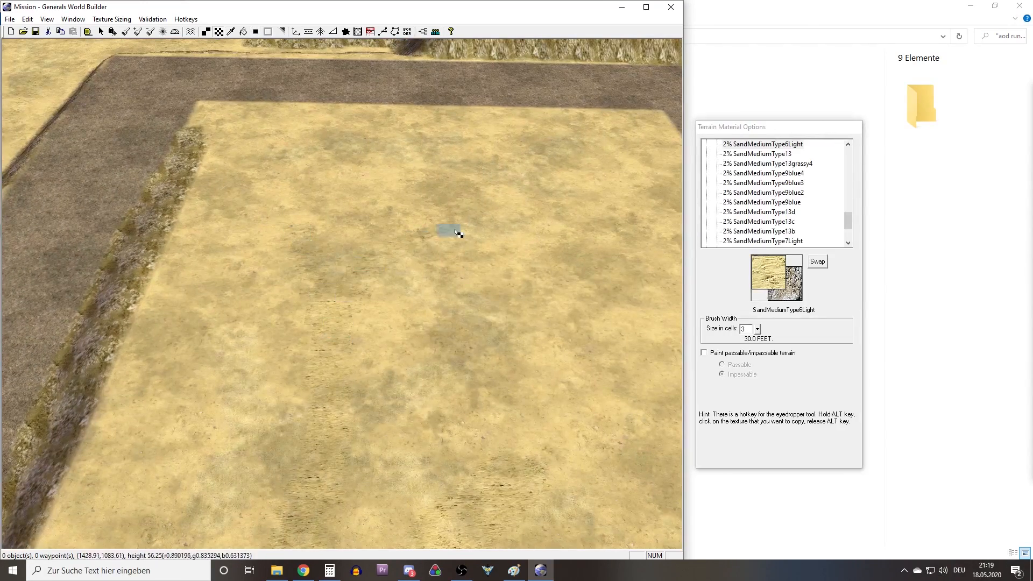
{"action": "key", "text": "a"}
{"action": "right_click_drag", "start_coordinate": [318, 356], "coordinate": [336, 288]}
Fill the middle plateau's far end near the dark strip's bend with SandMediumType6Light patches and blend them.
{"action": "key", "text": "t"}
{"action": "key", "text": "a"}
{"action": "key", "text": "t"}
{"action": "key", "text": "a"}
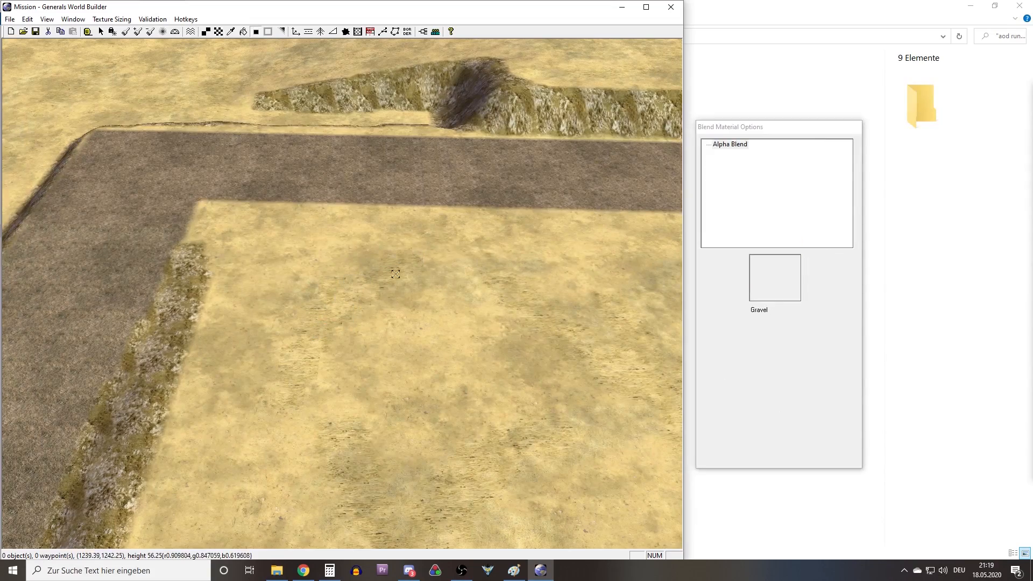
{"action": "right_click_drag", "start_coordinate": [393, 272], "coordinate": [432, 207]}
{"action": "right_click_drag", "start_coordinate": [253, 484], "coordinate": [344, 351]}
Paint and blend SandMediumType6Light patches on the middle plateau's strip near the map's boundary corner.
{"action": "key", "text": "t"}
{"action": "mouse_move", "coordinate": [273, 327]}
{"action": "left_mouse_down"}
{"action": "mouse_move", "coordinate": [222, 396]}
{"action": "mouse_move", "coordinate": [106, 368]}
{"action": "left_mouse_up"}
{"action": "key", "text": "a"}
{"action": "mouse_move", "coordinate": [161, 377]}
{"action": "right_mouse_down"}
{"action": "mouse_move", "coordinate": [233, 307]}
{"action": "mouse_move", "coordinate": [336, 308]}
{"action": "right_mouse_up"}
{"action": "key", "text": "t"}
{"action": "mouse_move", "coordinate": [339, 309]}
{"action": "left_mouse_down"}
{"action": "mouse_move", "coordinate": [265, 462]}
{"action": "mouse_move", "coordinate": [264, 327]}
{"action": "left_mouse_up"}
{"action": "key", "text": "a"}
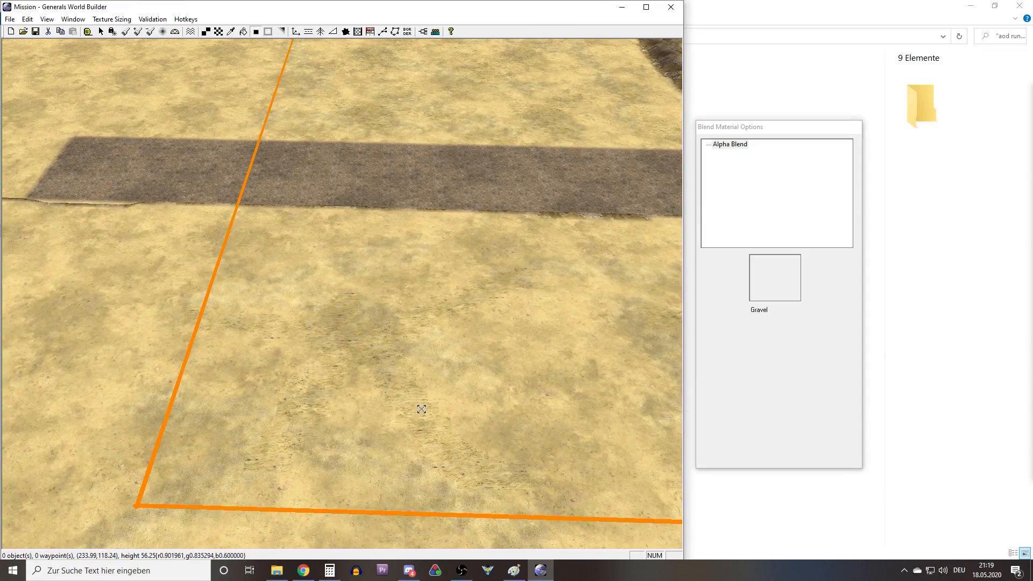
{"action": "right_click_drag", "start_coordinate": [446, 357], "coordinate": [633, 341]}
Add SandMediumType6Light patches between the dark strip and the near boundary line and blend their edges.
{"action": "key", "text": "t"}
{"action": "key", "text": "a"}
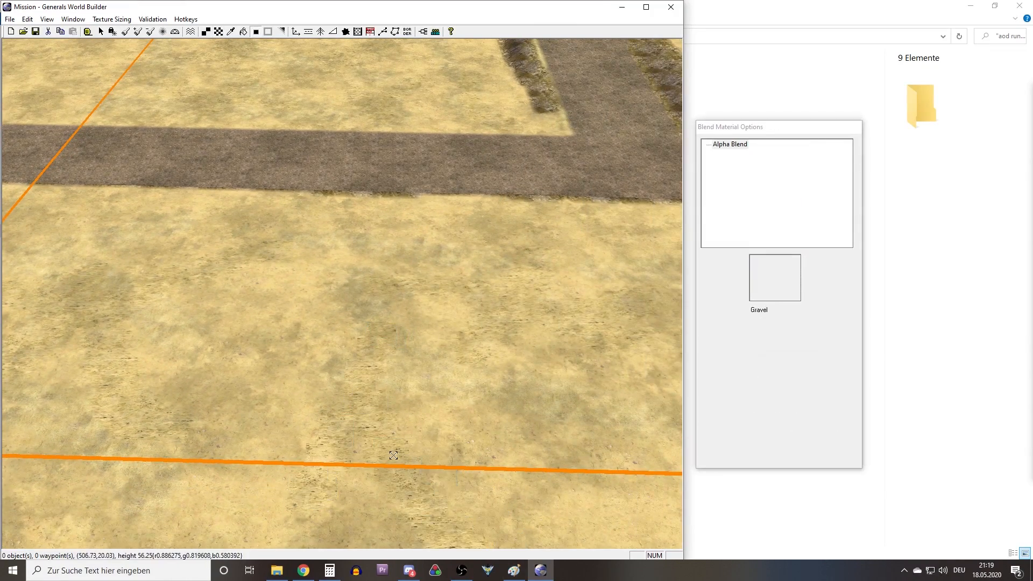
{"action": "right_click_drag", "start_coordinate": [570, 478], "coordinate": [344, 309]}
{"action": "middle_click_drag", "start_coordinate": [344, 309], "coordinate": [413, 324]}
{"action": "scroll", "coordinate": [412, 325], "scroll_direction": "up", "scroll_amount": 4}
{"action": "mouse_move", "coordinate": [408, 326]}
{"action": "right_mouse_down"}
{"action": "mouse_move", "coordinate": [334, 341]}
{"action": "mouse_move", "coordinate": [357, 244]}
{"action": "mouse_move", "coordinate": [374, 265]}
{"action": "mouse_move", "coordinate": [477, 253]}
{"action": "mouse_move", "coordinate": [581, 184]}
{"action": "mouse_move", "coordinate": [624, 173]}
{"action": "right_mouse_up"}
{"action": "left_click", "coordinate": [334, 341], "text": "alt"}
Paint an L-shaped SandMediumType13grassy strip, using a 3-cell brush, along the boundary corner beside the dark strip.
{"action": "key", "text": "t"}
{"action": "middle_click_drag", "start_coordinate": [392, 258], "coordinate": [424, 263]}
{"action": "right_click_drag", "start_coordinate": [424, 263], "coordinate": [369, 263]}
{"action": "middle_click_drag", "start_coordinate": [369, 263], "coordinate": [374, 387]}
{"action": "right_click_drag", "start_coordinate": [373, 387], "coordinate": [406, 296]}
{"action": "scroll", "coordinate": [380, 377], "scroll_direction": "up", "scroll_amount": 1}
{"action": "scroll", "coordinate": [383, 375], "scroll_direction": "up", "scroll_amount": 2}
{"action": "middle_click_drag", "start_coordinate": [407, 299], "coordinate": [403, 304]}
{"action": "right_click_drag", "start_coordinate": [351, 329], "coordinate": [359, 288]}
{"action": "scroll", "coordinate": [359, 288], "scroll_direction": "down", "scroll_amount": 2}
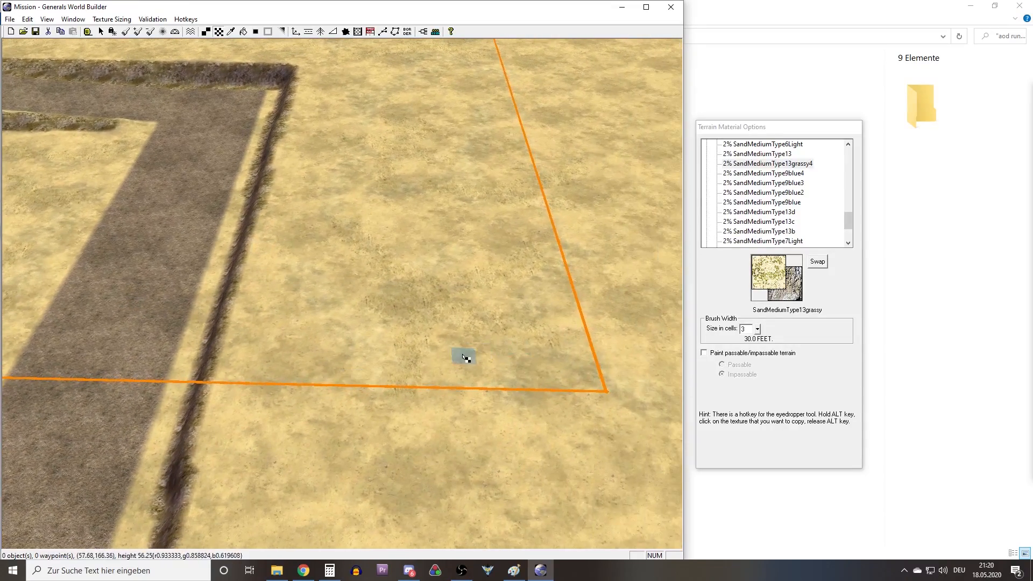
{"action": "scroll", "coordinate": [465, 383], "scroll_direction": "up", "scroll_amount": 3}
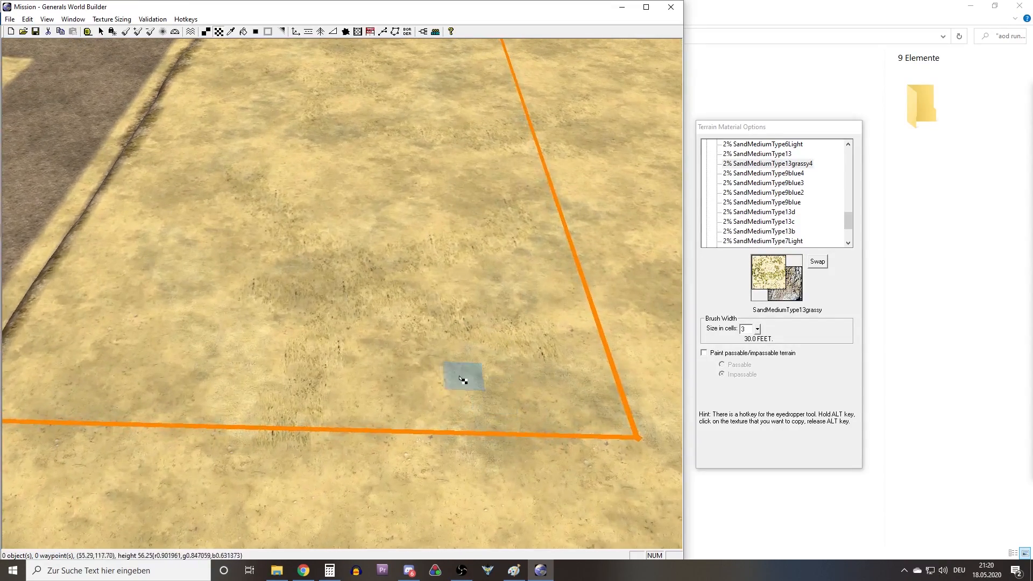
{"action": "right_click_drag", "start_coordinate": [349, 380], "coordinate": [392, 386]}
{"action": "mouse_move", "coordinate": [371, 376]}
{"action": "left_mouse_down"}
{"action": "mouse_move", "coordinate": [397, 379]}
{"action": "mouse_move", "coordinate": [451, 345]}
{"action": "mouse_move", "coordinate": [451, 190]}
{"action": "left_mouse_up"}
{"action": "mouse_move", "coordinate": [451, 331]}
{"action": "left_mouse_down"}
{"action": "mouse_move", "coordinate": [269, 410]}
{"action": "mouse_move", "coordinate": [410, 346]}
{"action": "mouse_move", "coordinate": [412, 368]}
{"action": "left_mouse_up"}
{"action": "right_click_drag", "start_coordinate": [361, 258], "coordinate": [398, 258]}
{"action": "middle_click_drag", "start_coordinate": [429, 326], "coordinate": [417, 346]}
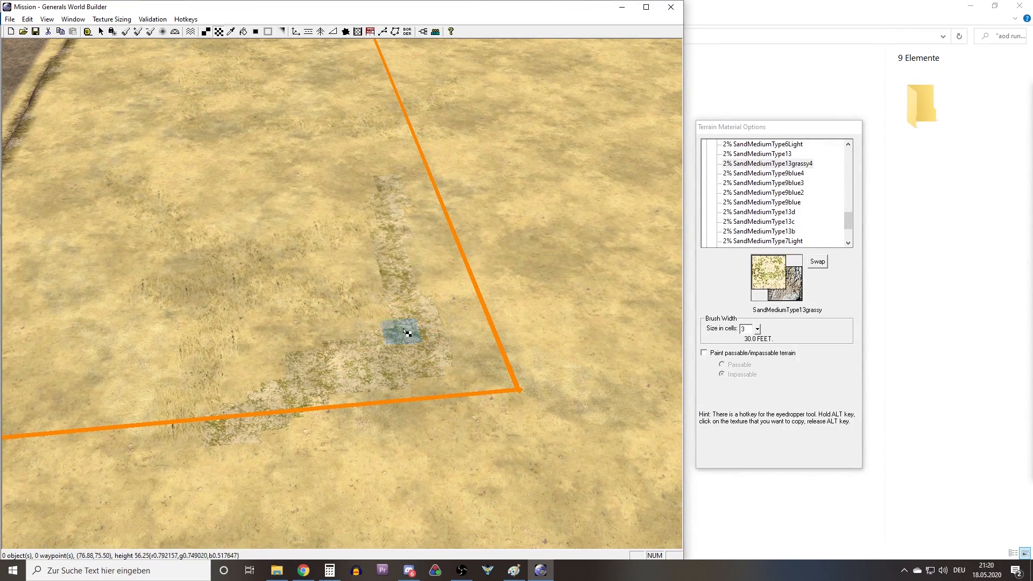
Raise mounds along the grassy strip inside the boundary corner to begin a ridge.
{"action": "left_click", "coordinate": [138, 31]}
{"action": "middle_click_drag", "start_coordinate": [334, 237], "coordinate": [398, 300]}
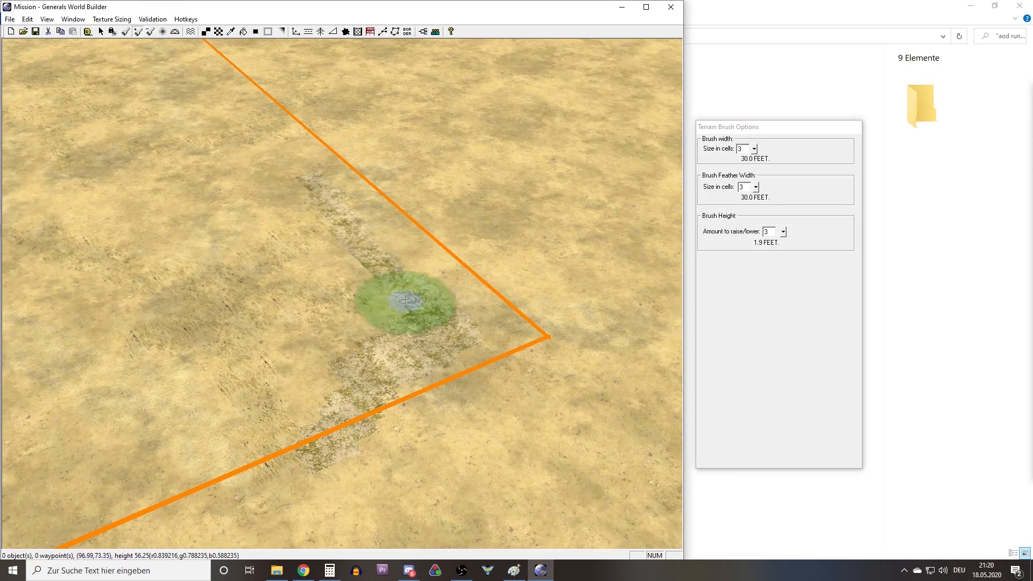
{"action": "left_click_drag", "start_coordinate": [425, 264], "coordinate": [404, 238]}
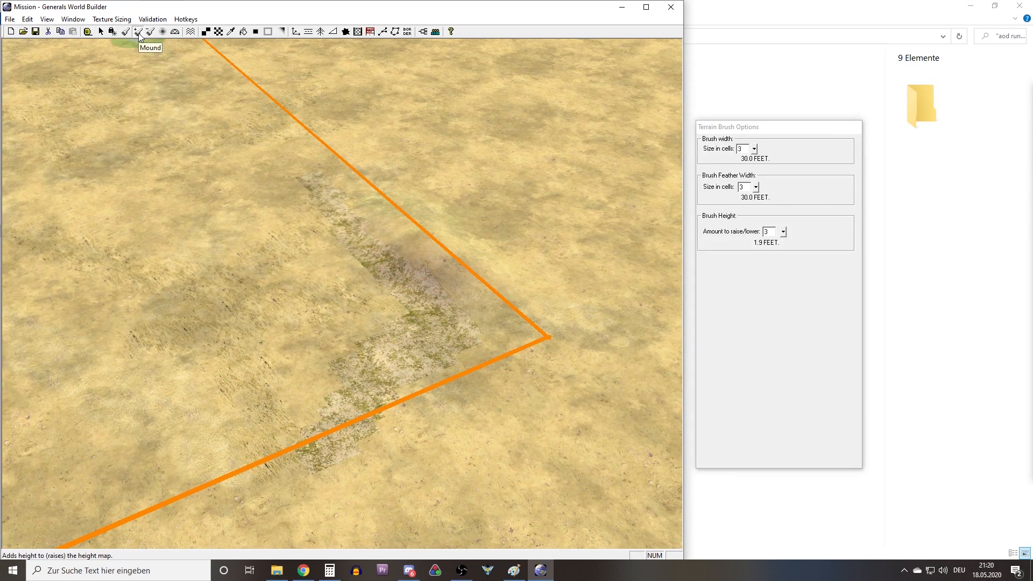
{"action": "mouse_move", "coordinate": [454, 271]}
{"action": "left_mouse_down"}
{"action": "mouse_move", "coordinate": [451, 252]}
{"action": "mouse_move", "coordinate": [495, 315]}
{"action": "mouse_move", "coordinate": [494, 337]}
{"action": "mouse_move", "coordinate": [415, 374]}
{"action": "mouse_move", "coordinate": [369, 494]}
{"action": "mouse_move", "coordinate": [438, 422]}
{"action": "mouse_move", "coordinate": [529, 391]}
{"action": "mouse_move", "coordinate": [455, 470]}
{"action": "mouse_move", "coordinate": [570, 396]}
{"action": "mouse_move", "coordinate": [534, 415]}
{"action": "mouse_move", "coordinate": [642, 321]}
{"action": "mouse_move", "coordinate": [516, 408]}
{"action": "mouse_move", "coordinate": [580, 316]}
{"action": "mouse_move", "coordinate": [486, 340]}
{"action": "mouse_move", "coordinate": [501, 347]}
{"action": "mouse_move", "coordinate": [491, 329]}
{"action": "mouse_move", "coordinate": [427, 315]}
{"action": "mouse_move", "coordinate": [415, 253]}
{"action": "mouse_move", "coordinate": [399, 233]}
{"action": "mouse_move", "coordinate": [357, 238]}
{"action": "mouse_move", "coordinate": [376, 173]}
{"action": "mouse_move", "coordinate": [357, 203]}
{"action": "mouse_move", "coordinate": [323, 143]}
{"action": "mouse_move", "coordinate": [424, 234]}
{"action": "left_mouse_up"}
{"action": "middle_click_drag", "start_coordinate": [417, 201], "coordinate": [446, 226]}
{"action": "right_click_drag", "start_coordinate": [446, 226], "coordinate": [522, 195]}
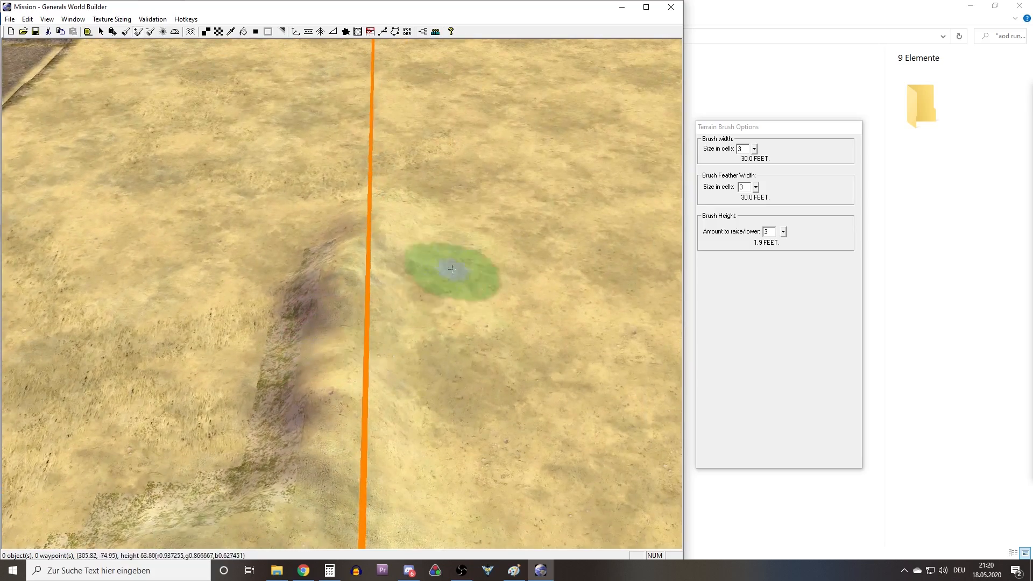
Extend the raised ridge around the outside of the boundary corner and along both of its arms.
{"action": "mouse_move", "coordinate": [418, 361]}
{"action": "left_mouse_down"}
{"action": "mouse_move", "coordinate": [415, 323]}
{"action": "mouse_move", "coordinate": [362, 346]}
{"action": "mouse_move", "coordinate": [410, 276]}
{"action": "mouse_move", "coordinate": [419, 393]}
{"action": "mouse_move", "coordinate": [514, 408]}
{"action": "mouse_move", "coordinate": [411, 261]}
{"action": "mouse_move", "coordinate": [356, 391]}
{"action": "left_mouse_up"}
{"action": "right_click_drag", "start_coordinate": [444, 430], "coordinate": [477, 324]}
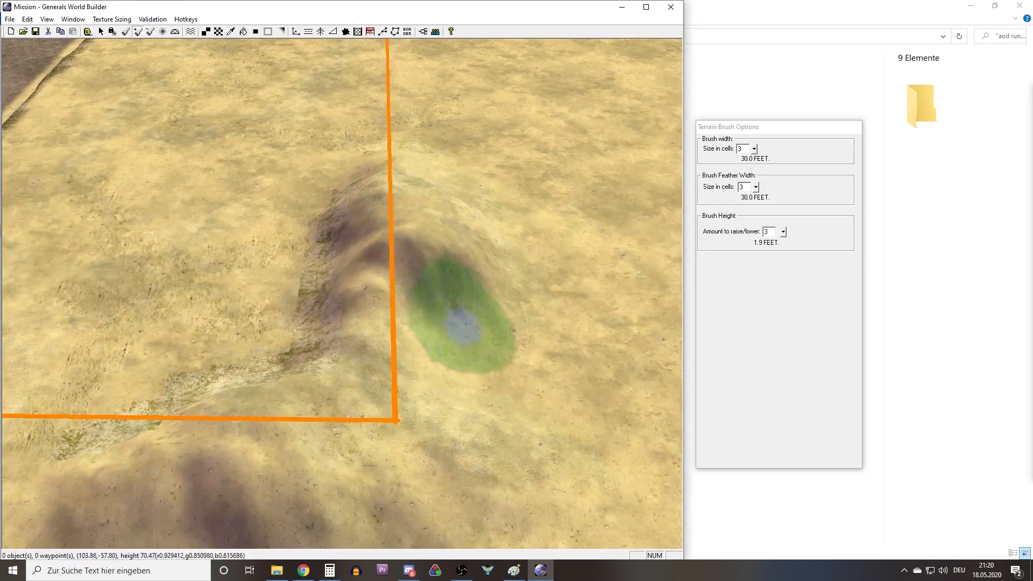
{"action": "mouse_move", "coordinate": [465, 389]}
{"action": "left_mouse_down"}
{"action": "mouse_move", "coordinate": [490, 403]}
{"action": "mouse_move", "coordinate": [467, 402]}
{"action": "mouse_move", "coordinate": [388, 334]}
{"action": "left_mouse_up"}
{"action": "mouse_move", "coordinate": [487, 352]}
{"action": "left_mouse_down"}
{"action": "mouse_move", "coordinate": [461, 295]}
{"action": "mouse_move", "coordinate": [408, 345]}
{"action": "mouse_move", "coordinate": [495, 276]}
{"action": "left_mouse_up"}
{"action": "right_click_drag", "start_coordinate": [495, 276], "coordinate": [483, 407]}
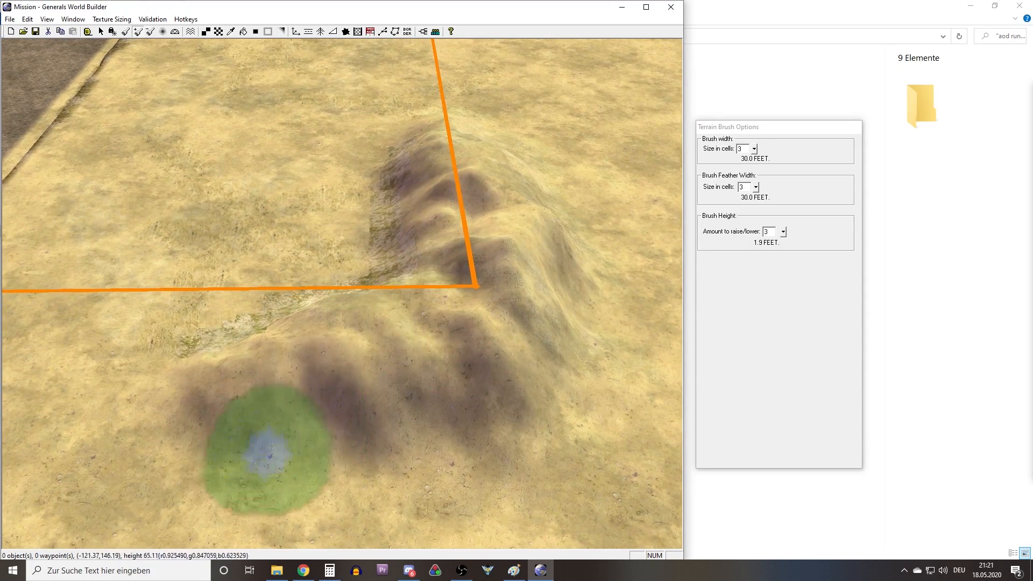
{"action": "mouse_move", "coordinate": [419, 392]}
{"action": "middle_mouse_down"}
{"action": "mouse_move", "coordinate": [443, 305]}
{"action": "mouse_move", "coordinate": [277, 292]}
{"action": "middle_mouse_up"}
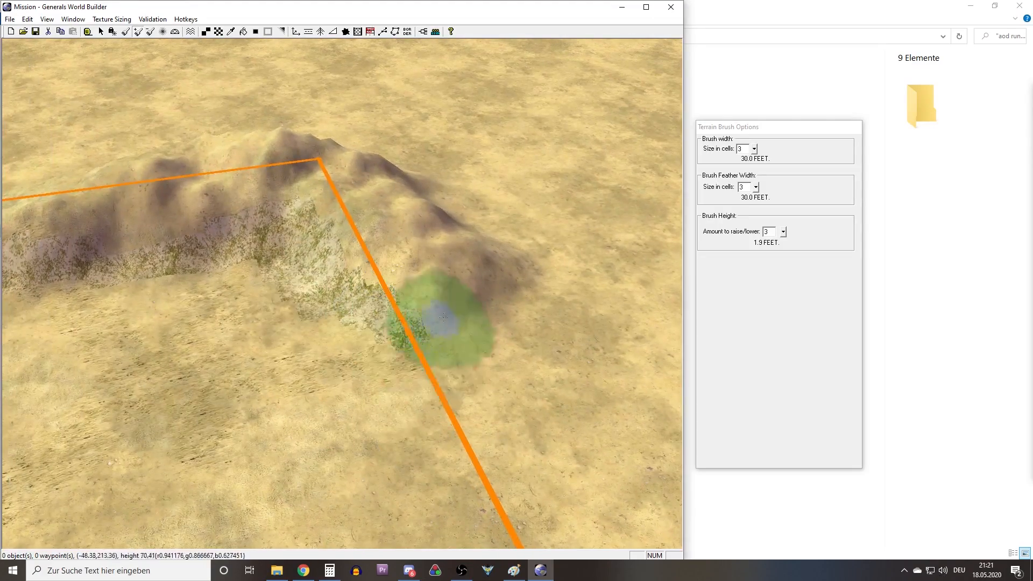
Raise more mounds on the ridge's inner side, outer ends and crest to form an uneven hill.
{"action": "mouse_move", "coordinate": [353, 323]}
{"action": "left_mouse_down"}
{"action": "mouse_move", "coordinate": [388, 301]}
{"action": "mouse_move", "coordinate": [386, 242]}
{"action": "mouse_move", "coordinate": [279, 243]}
{"action": "left_mouse_up"}
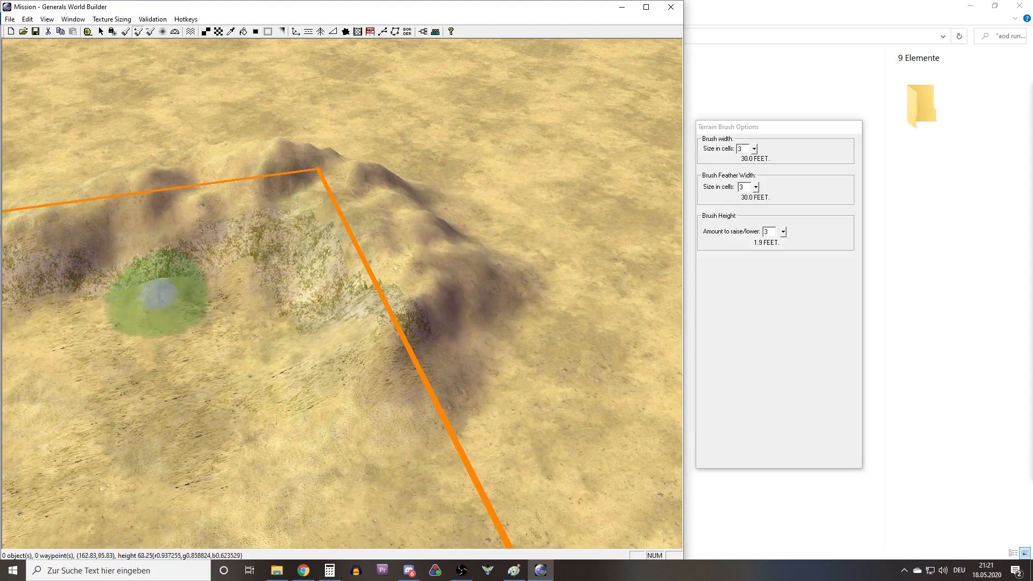
{"action": "mouse_move", "coordinate": [157, 242]}
{"action": "middle_mouse_down"}
{"action": "mouse_move", "coordinate": [569, 231]}
{"action": "mouse_move", "coordinate": [334, 276]}
{"action": "middle_mouse_up"}
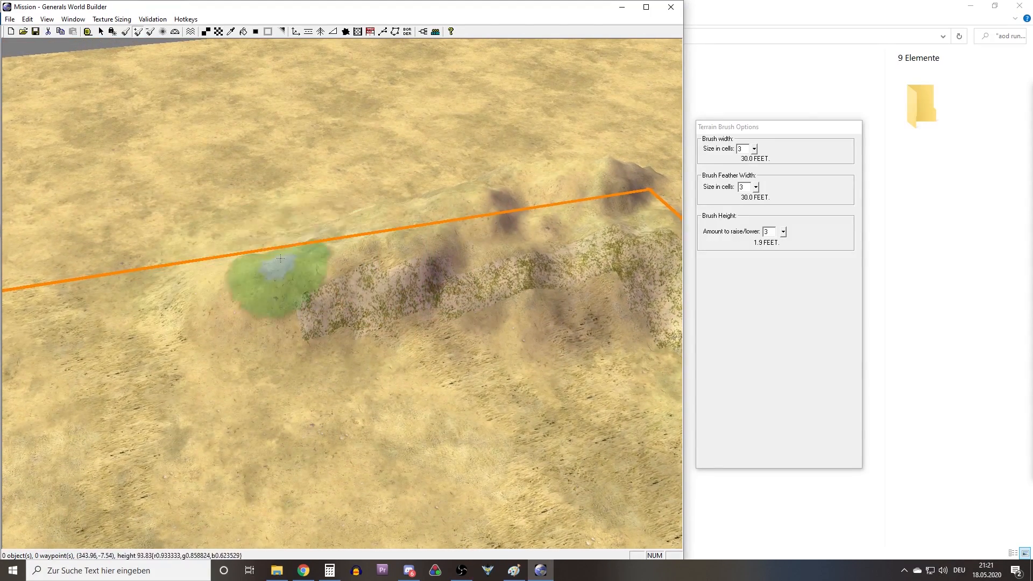
{"action": "mouse_move", "coordinate": [304, 227]}
{"action": "right_mouse_down"}
{"action": "mouse_move", "coordinate": [190, 201]}
{"action": "mouse_move", "coordinate": [4, 232]}
{"action": "right_mouse_up"}
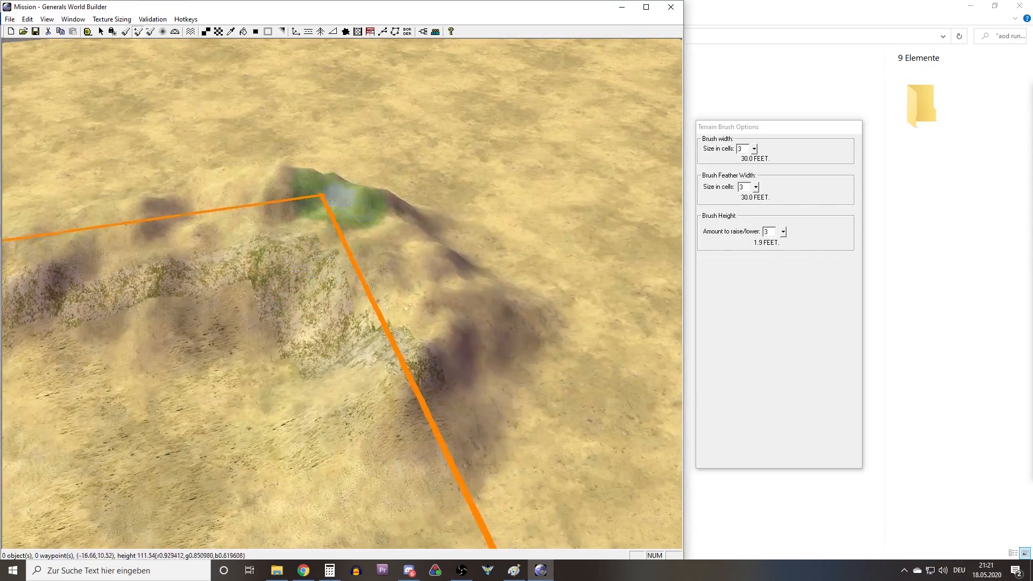
{"action": "middle_click_drag", "start_coordinate": [257, 210], "coordinate": [372, 279]}
Sample the GrassMediumType23brown texture from the cliff edge beside the dark strip.
{"action": "mouse_move", "coordinate": [430, 401]}
{"action": "right_mouse_down"}
{"action": "mouse_move", "coordinate": [413, 341]}
{"action": "mouse_move", "coordinate": [434, 290]}
{"action": "mouse_move", "coordinate": [454, 330]}
{"action": "mouse_move", "coordinate": [602, 419]}
{"action": "right_mouse_up"}
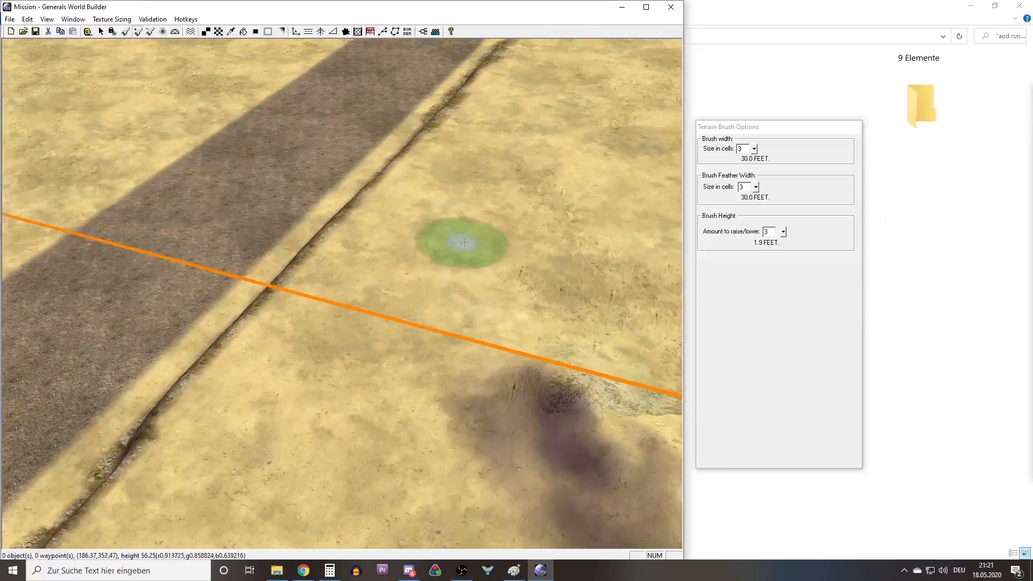
{"action": "middle_click_drag", "start_coordinate": [463, 242], "coordinate": [431, 251]}
{"action": "right_click_drag", "start_coordinate": [431, 251], "coordinate": [425, 318]}
{"action": "right_click_drag", "start_coordinate": [514, 315], "coordinate": [481, 317]}
{"action": "right_click_drag", "start_coordinate": [328, 236], "coordinate": [303, 295]}
{"action": "right_click_drag", "start_coordinate": [474, 293], "coordinate": [350, 240]}
{"action": "right_click_drag", "start_coordinate": [407, 325], "coordinate": [322, 373]}
{"action": "right_click_drag", "start_coordinate": [285, 205], "coordinate": [559, 97]}
{"action": "right_click_drag", "start_coordinate": [366, 200], "coordinate": [484, 243]}
{"action": "key", "text": "alt"}
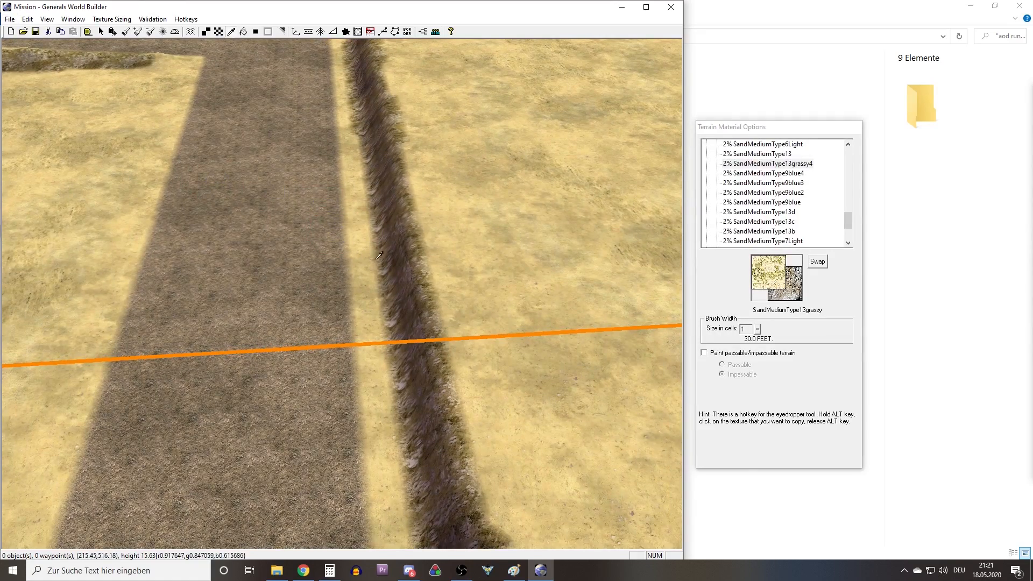
{"action": "middle_click_drag", "start_coordinate": [379, 255], "coordinate": [346, 270]}
{"action": "left_click", "coordinate": [401, 258], "text": "alt"}
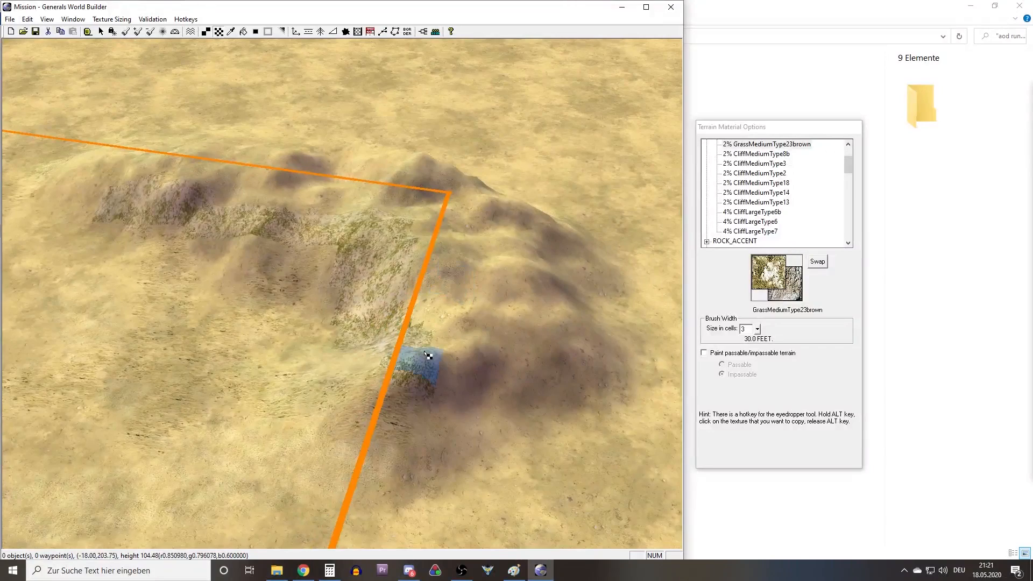
Paint GrassMediumType23brown along the hill's inner foot and around its short arm's outer base.
{"action": "scroll", "coordinate": [428, 355], "scroll_direction": "down", "scroll_amount": 2}
{"action": "left_click_drag", "start_coordinate": [361, 334], "coordinate": [339, 291]}
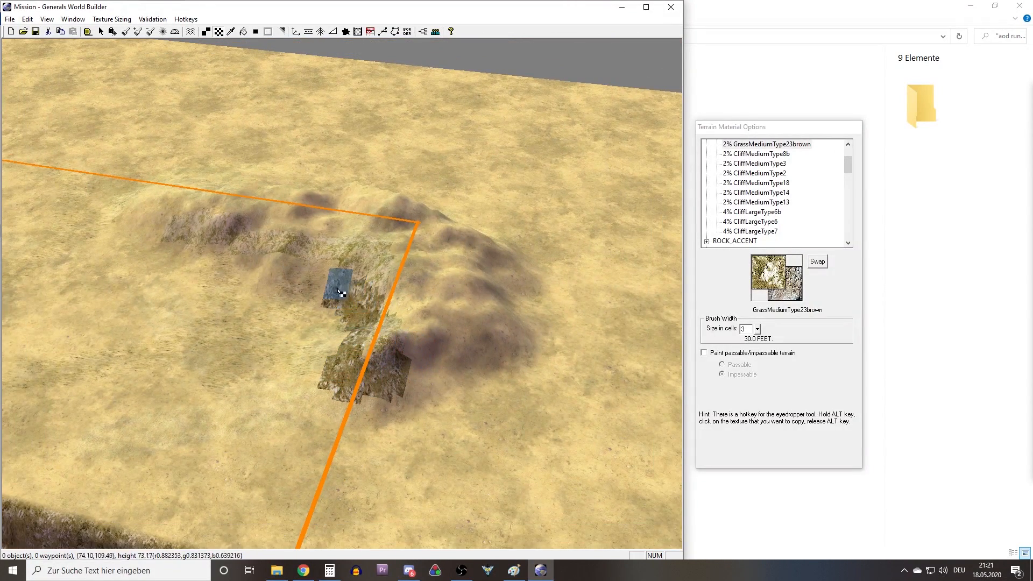
{"action": "right_click_drag", "start_coordinate": [340, 295], "coordinate": [450, 312]}
{"action": "mouse_move", "coordinate": [447, 313]}
{"action": "left_mouse_down"}
{"action": "mouse_move", "coordinate": [371, 297]}
{"action": "mouse_move", "coordinate": [243, 245]}
{"action": "left_mouse_up"}
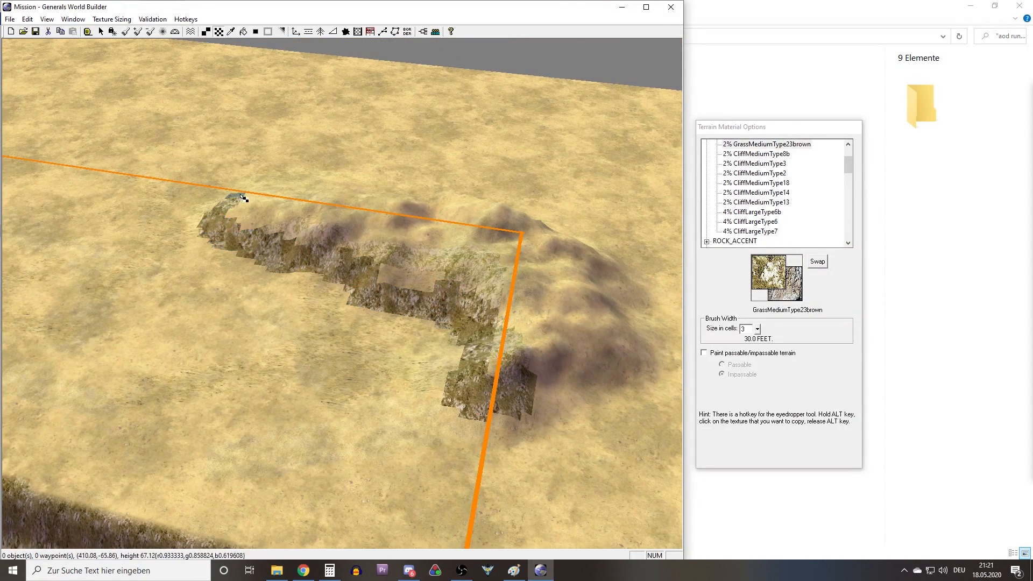
{"action": "mouse_move", "coordinate": [472, 344]}
{"action": "left_mouse_down"}
{"action": "mouse_move", "coordinate": [572, 376]}
{"action": "mouse_move", "coordinate": [616, 322]}
{"action": "left_mouse_up"}
{"action": "right_click_drag", "start_coordinate": [619, 320], "coordinate": [534, 343]}
{"action": "middle_click_drag", "start_coordinate": [535, 343], "coordinate": [457, 360]}
{"action": "mouse_move", "coordinate": [330, 422]}
{"action": "left_mouse_down"}
{"action": "mouse_move", "coordinate": [491, 450]}
{"action": "mouse_move", "coordinate": [486, 302]}
{"action": "left_mouse_up"}
{"action": "middle_click_drag", "start_coordinate": [452, 298], "coordinate": [324, 362]}
{"action": "right_click_drag", "start_coordinate": [324, 361], "coordinate": [261, 307]}
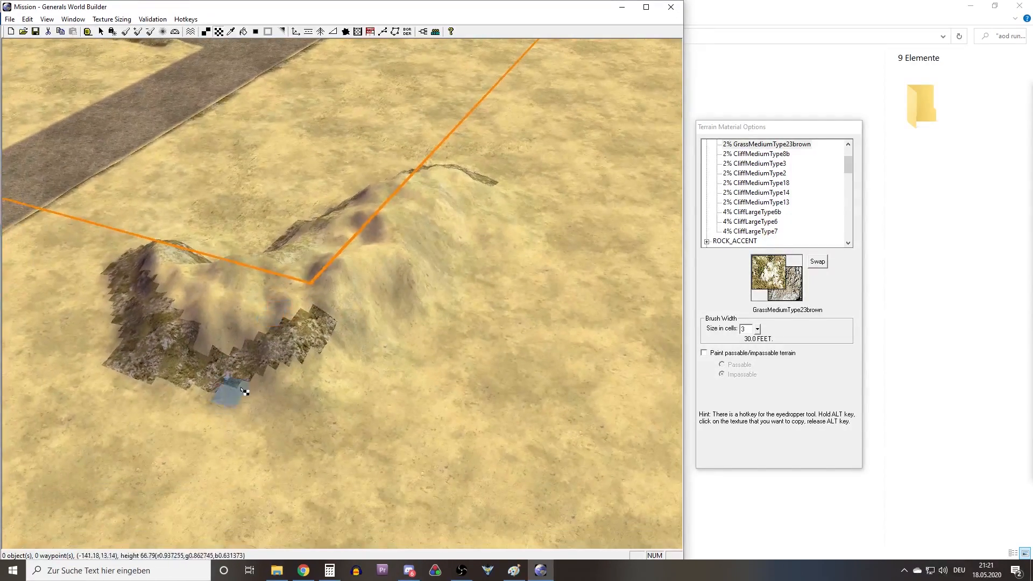
Continue the GrassMediumType23brown outline along the long arm's outer base until it encloses the hill.
{"action": "mouse_move", "coordinate": [203, 388]}
{"action": "left_mouse_down"}
{"action": "mouse_move", "coordinate": [357, 344]}
{"action": "mouse_move", "coordinate": [468, 218]}
{"action": "left_mouse_up"}
{"action": "mouse_move", "coordinate": [468, 219]}
{"action": "middle_mouse_down"}
{"action": "mouse_move", "coordinate": [491, 289]}
{"action": "mouse_move", "coordinate": [405, 362]}
{"action": "middle_mouse_up"}
{"action": "mouse_move", "coordinate": [404, 361]}
{"action": "left_mouse_down"}
{"action": "mouse_move", "coordinate": [487, 326]}
{"action": "mouse_move", "coordinate": [314, 393]}
{"action": "left_mouse_up"}
{"action": "left_click_drag", "start_coordinate": [58, 372], "coordinate": [183, 366]}
{"action": "middle_click_drag", "start_coordinate": [205, 369], "coordinate": [371, 363]}
{"action": "right_click_drag", "start_coordinate": [372, 364], "coordinate": [503, 376]}
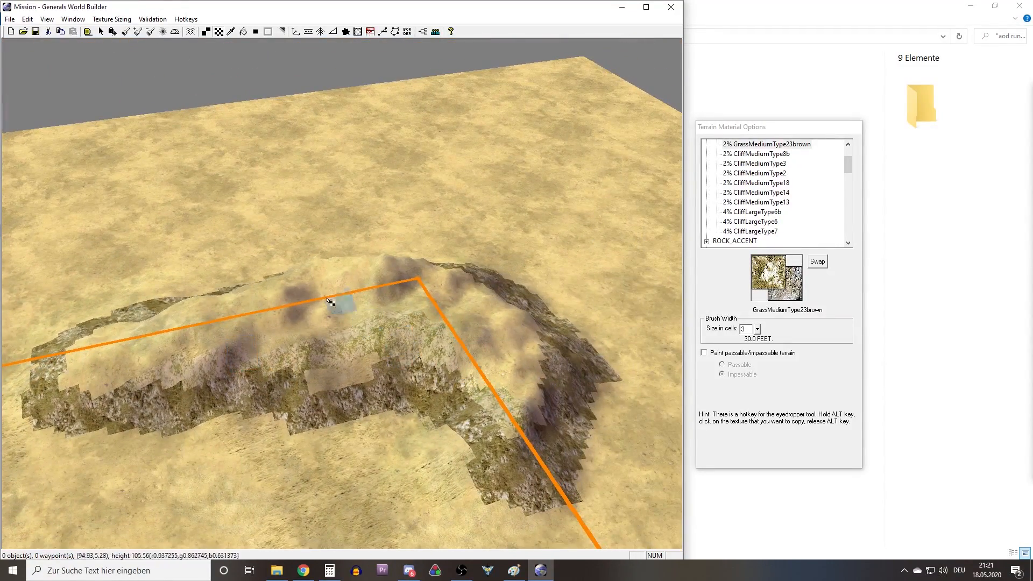
Flood fill the hill's long arm on both sides of the boundary line with GrassMediumType23brown.
{"action": "left_click", "coordinate": [243, 32]}
{"action": "middle_click_drag", "start_coordinate": [327, 297], "coordinate": [335, 368]}
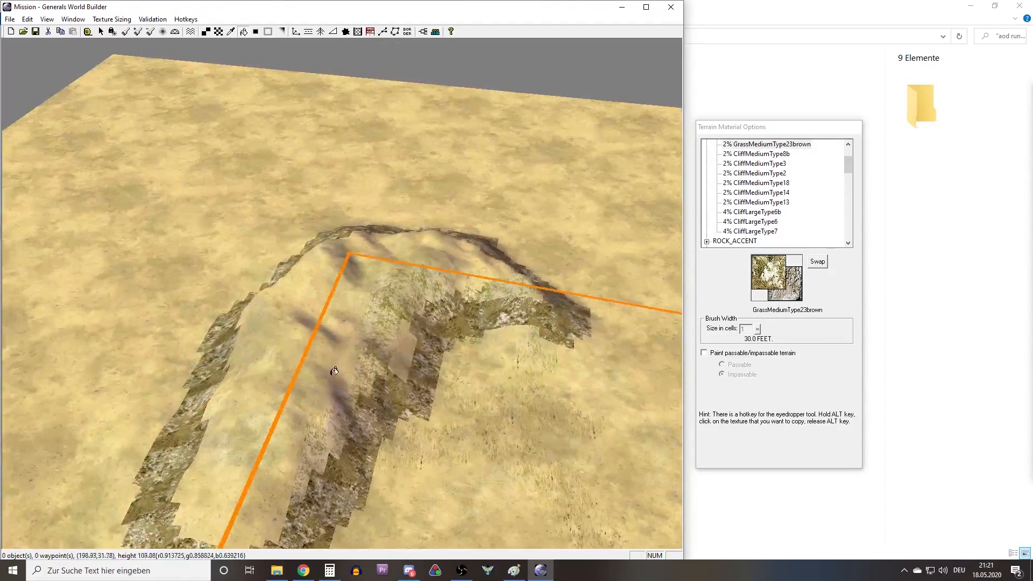
{"action": "left_click", "coordinate": [307, 355]}
{"action": "left_click", "coordinate": [315, 407]}
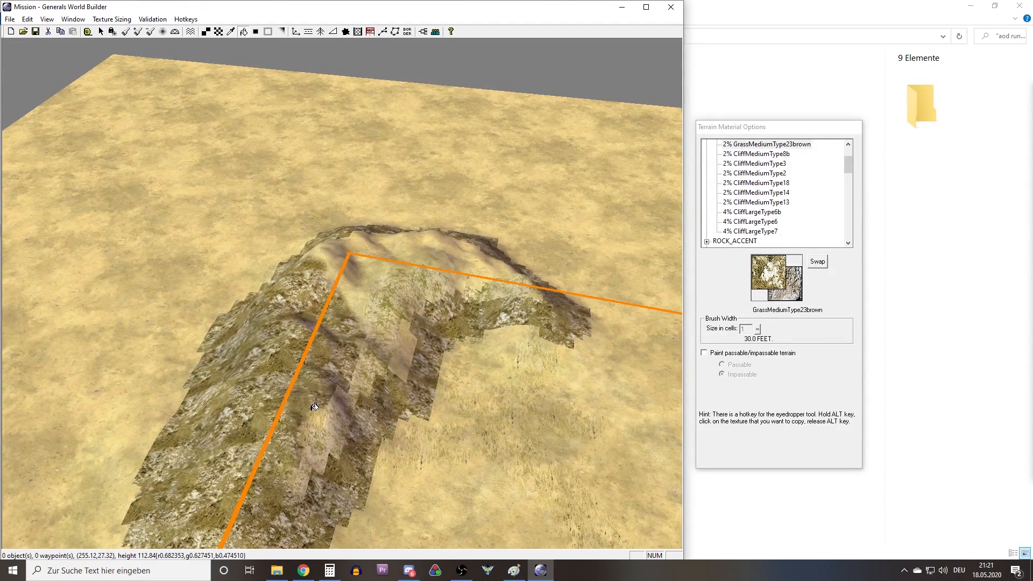
{"action": "left_click", "coordinate": [334, 419]}
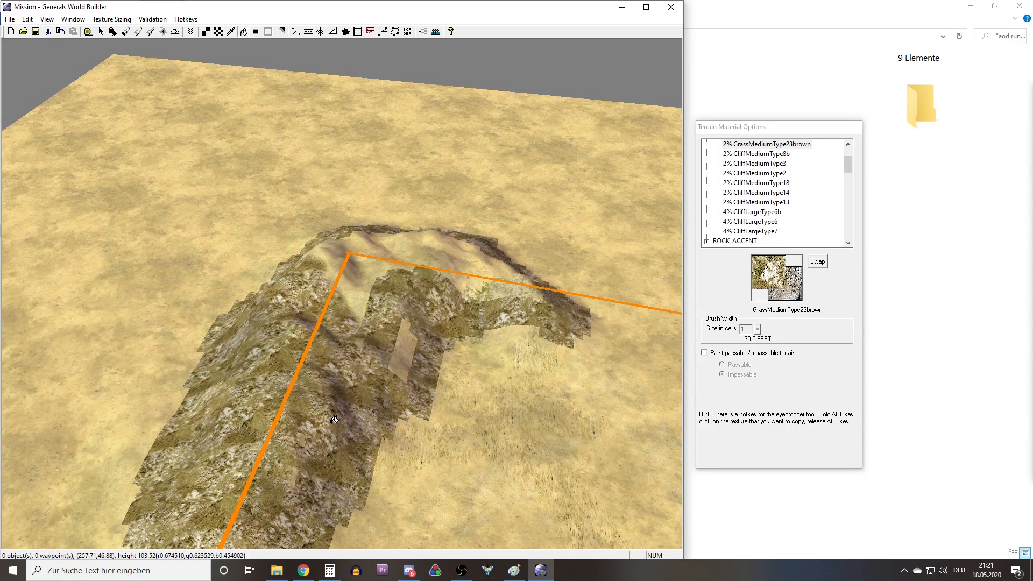
Fill the short arm and the remaining sandy patches around the hill's corner with GrassMediumType23brown.
{"action": "middle_click_drag", "start_coordinate": [397, 322], "coordinate": [452, 394]}
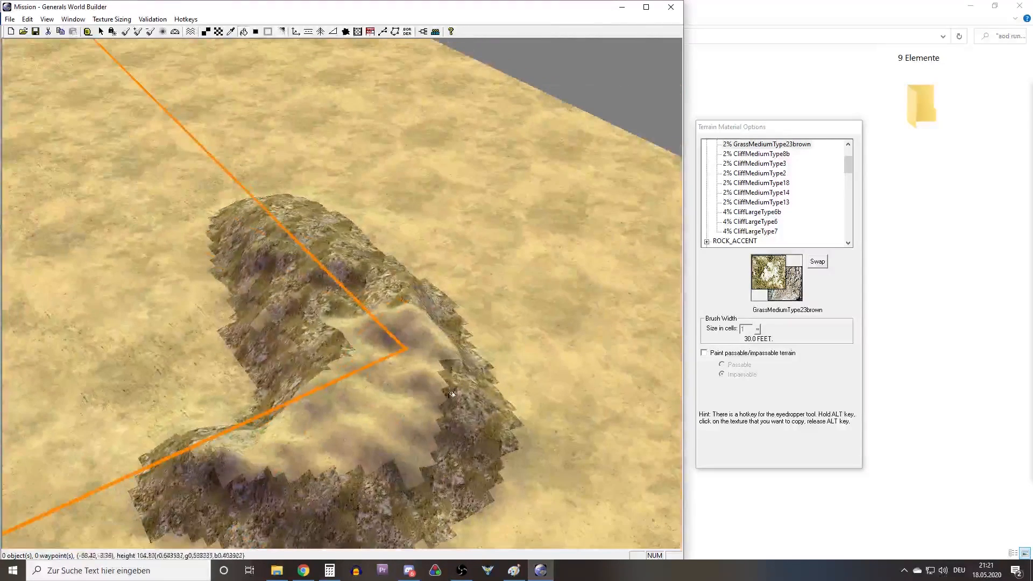
{"action": "left_click", "coordinate": [420, 402]}
{"action": "middle_click_drag", "start_coordinate": [398, 357], "coordinate": [397, 346]}
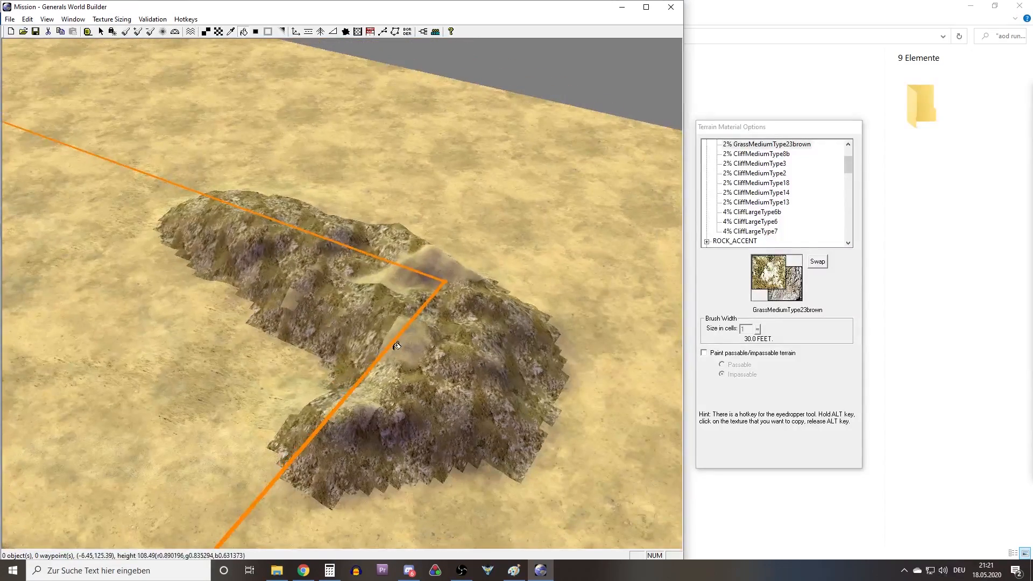
{"action": "left_click", "coordinate": [411, 343]}
{"action": "left_click", "coordinate": [417, 265]}
{"action": "middle_click_drag", "start_coordinate": [414, 269], "coordinate": [418, 408]}
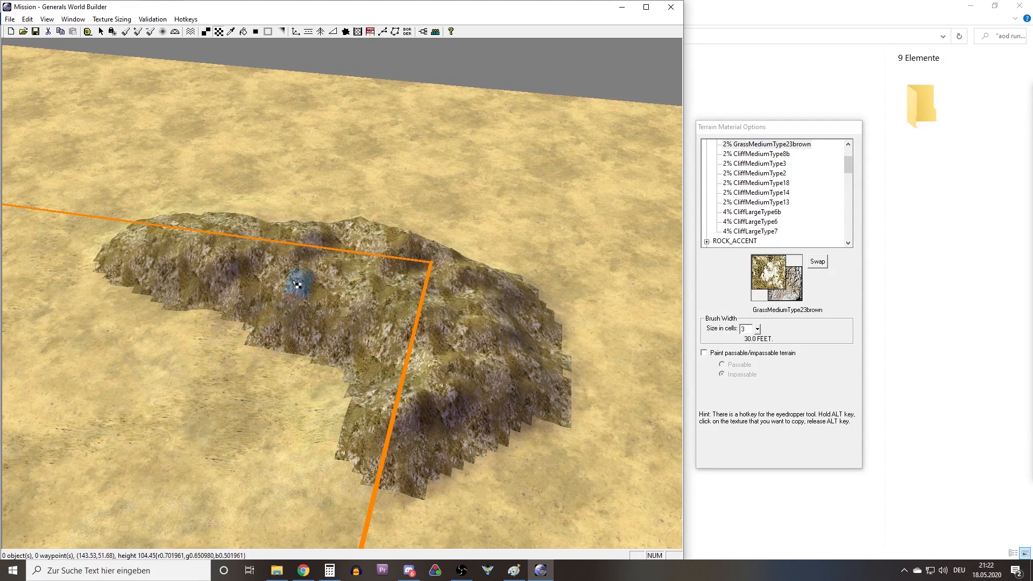
Blend the jagged edges of the hill's rocky texture into the surrounding sand.
{"action": "middle_click_drag", "start_coordinate": [276, 336], "coordinate": [259, 376]}
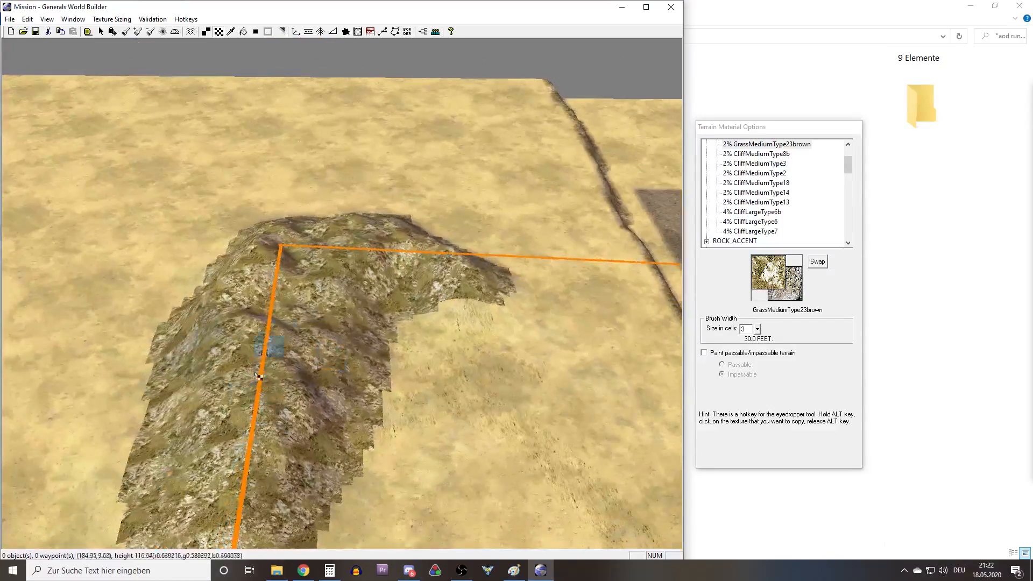
{"action": "middle_click_drag", "start_coordinate": [280, 315], "coordinate": [315, 410]}
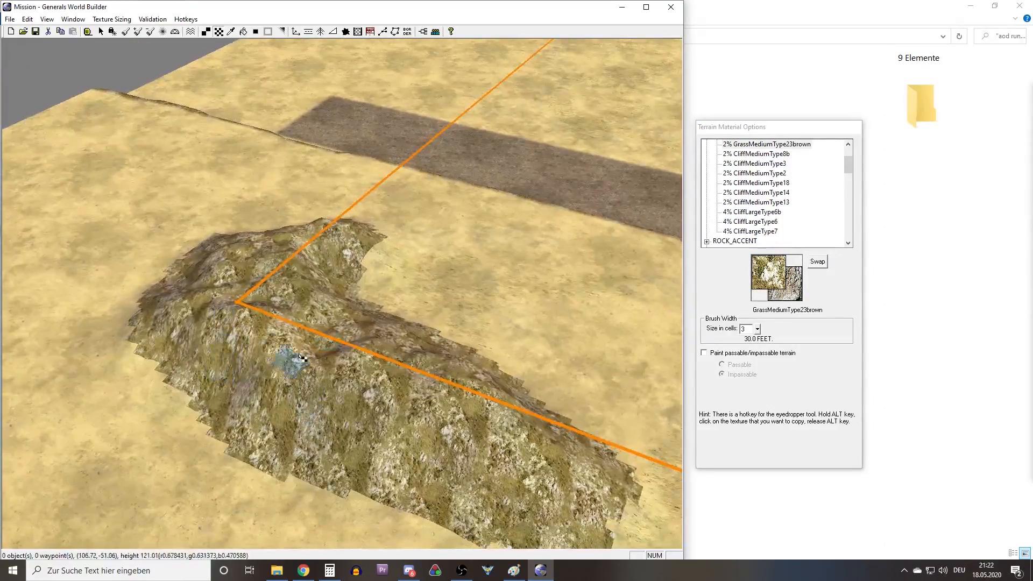
{"action": "middle_click_drag", "start_coordinate": [302, 357], "coordinate": [301, 424]}
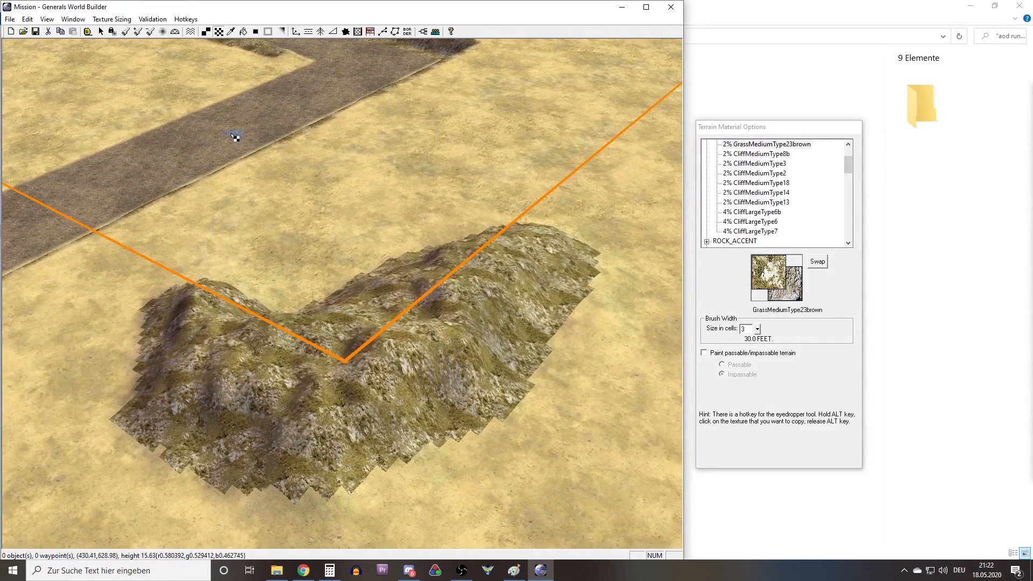
{"action": "left_click", "coordinate": [255, 32]}
{"action": "middle_click_drag", "start_coordinate": [308, 293], "coordinate": [290, 150]}
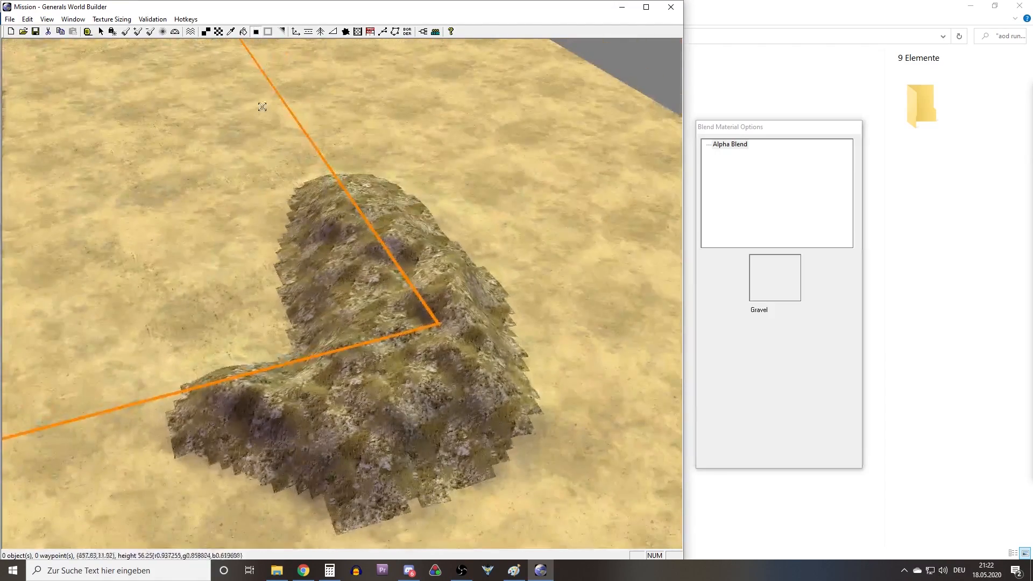
{"action": "middle_click_drag", "start_coordinate": [373, 253], "coordinate": [341, 223]}
{"action": "right_click_drag", "start_coordinate": [340, 223], "coordinate": [510, 149]}
{"action": "middle_click_drag", "start_coordinate": [509, 149], "coordinate": [373, 254]}
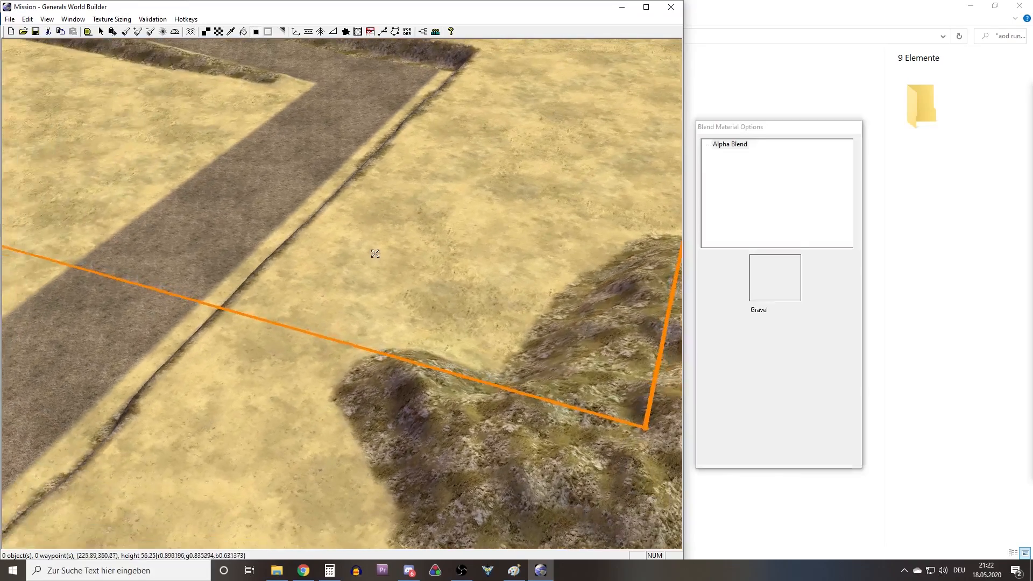
Compare rock and cliff textures for the hill, including RocksMediumType1Snow2, and select CliffMediumType8b.
{"action": "left_click", "coordinate": [231, 31]}
{"action": "right_click_drag", "start_coordinate": [613, 263], "coordinate": [331, 280]}
{"action": "middle_click_drag", "start_coordinate": [334, 276], "coordinate": [364, 254]}
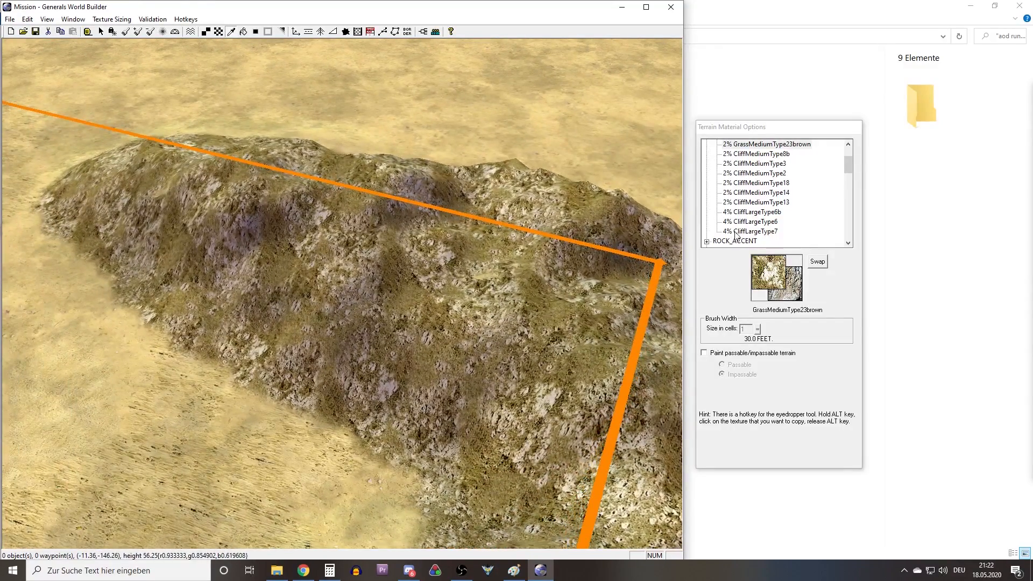
{"action": "scroll", "coordinate": [770, 190], "scroll_direction": "up", "scroll_amount": 1}
{"action": "left_click", "coordinate": [781, 173]}
{"action": "left_click", "coordinate": [778, 166]}
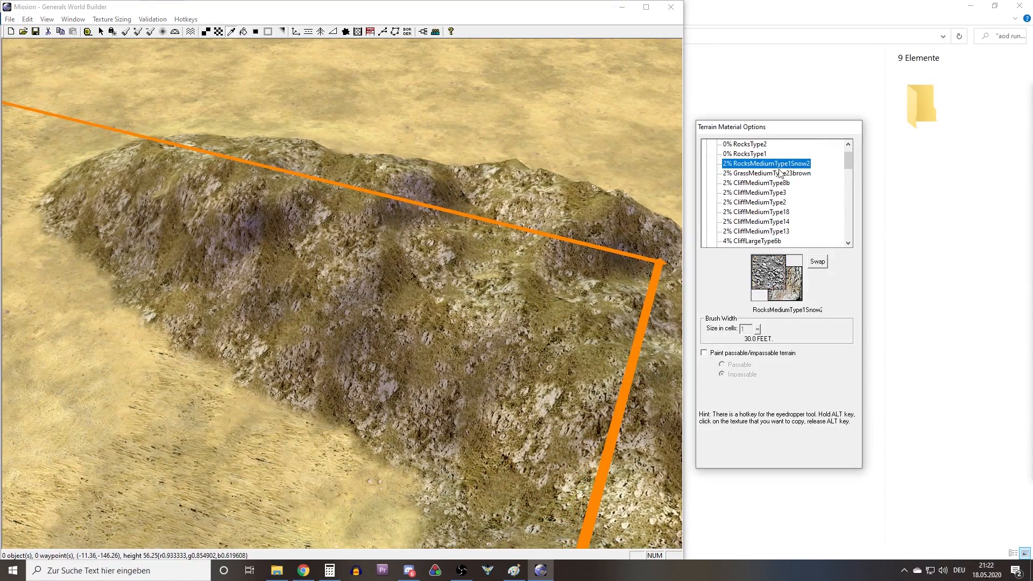
{"action": "left_click", "coordinate": [765, 183]}
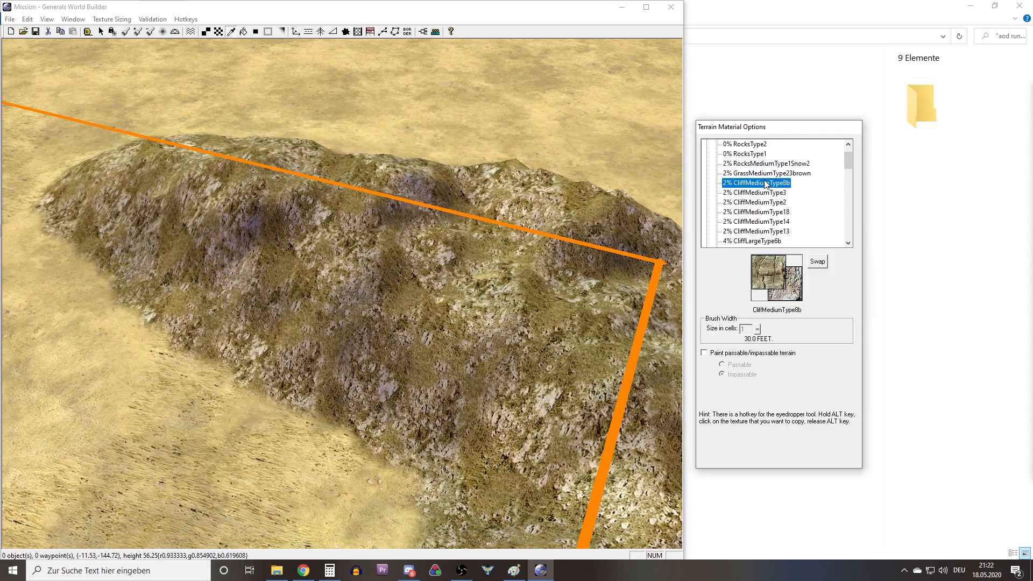
{"action": "middle_click_drag", "start_coordinate": [532, 247], "coordinate": [507, 263]}
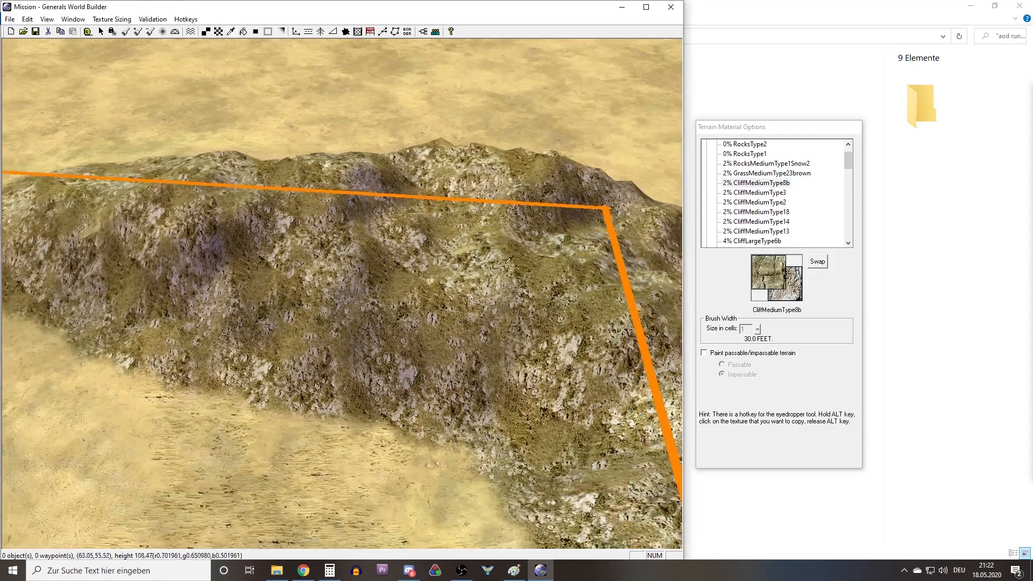
{"action": "left_click", "coordinate": [762, 174]}
{"action": "left_click", "coordinate": [782, 185]}
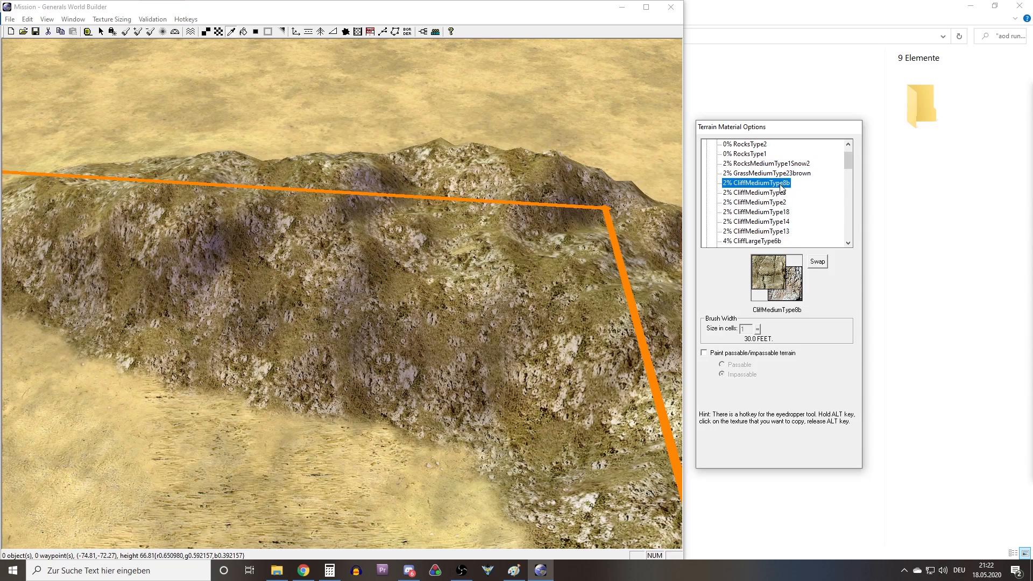
Compare the CliffMediumType3 and CliffMediumType8b textures for the hill.
{"action": "left_click", "coordinate": [778, 200]}
{"action": "left_click", "coordinate": [774, 186]}
{"action": "left_click", "coordinate": [779, 192]}
{"action": "left_click", "coordinate": [786, 186]}
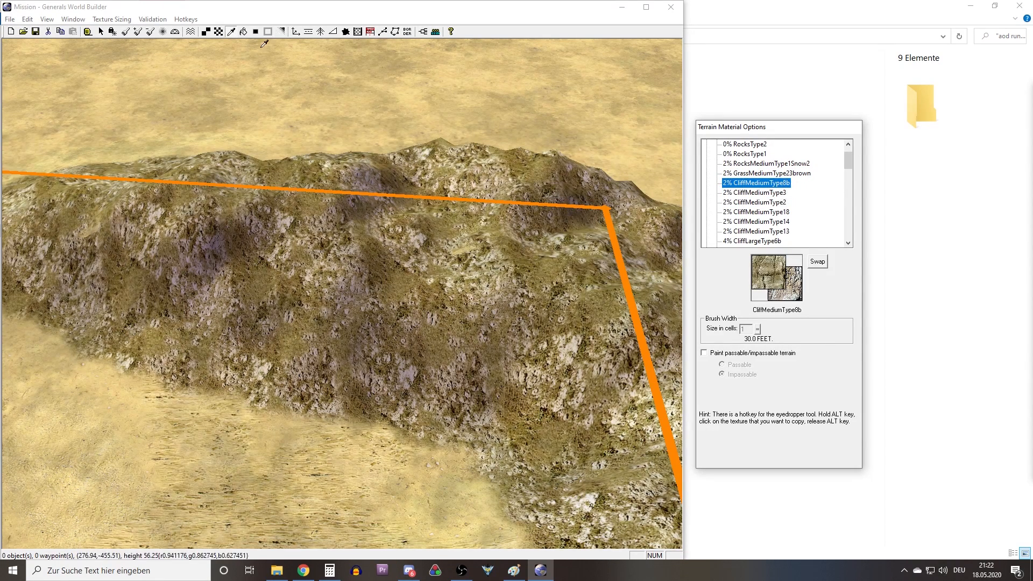
Paint a patch of GrassLargeType1Snow on the hill's inner slope below the boundary line and blend its edges.
{"action": "key", "text": "a"}
{"action": "key", "text": "s"}
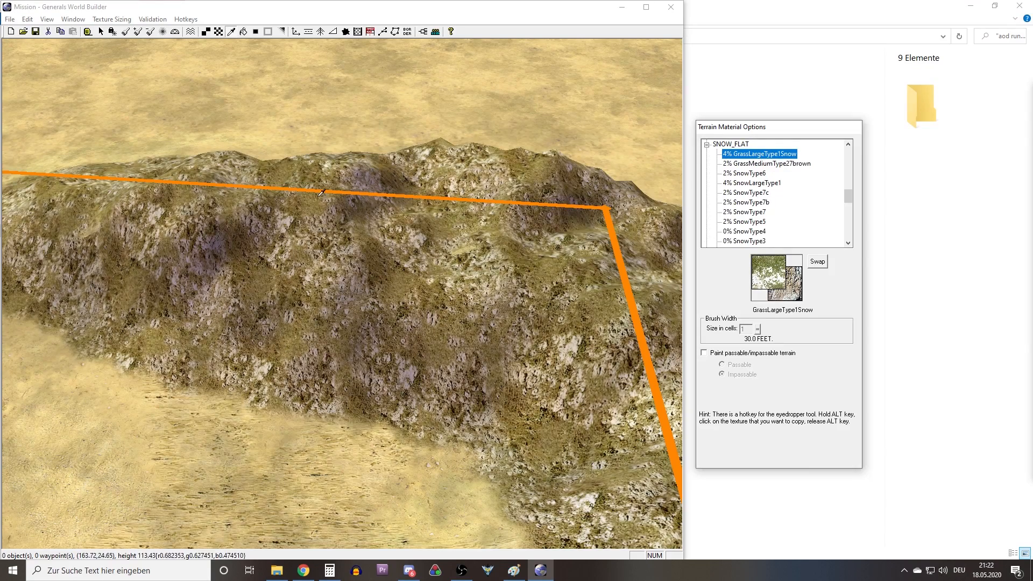
{"action": "left_click", "coordinate": [205, 36]}
{"action": "right_click_drag", "start_coordinate": [394, 239], "coordinate": [565, 300]}
{"action": "scroll", "coordinate": [413, 372], "scroll_direction": "up", "scroll_amount": 2}
{"action": "scroll", "coordinate": [417, 375], "scroll_direction": "up", "scroll_amount": 2}
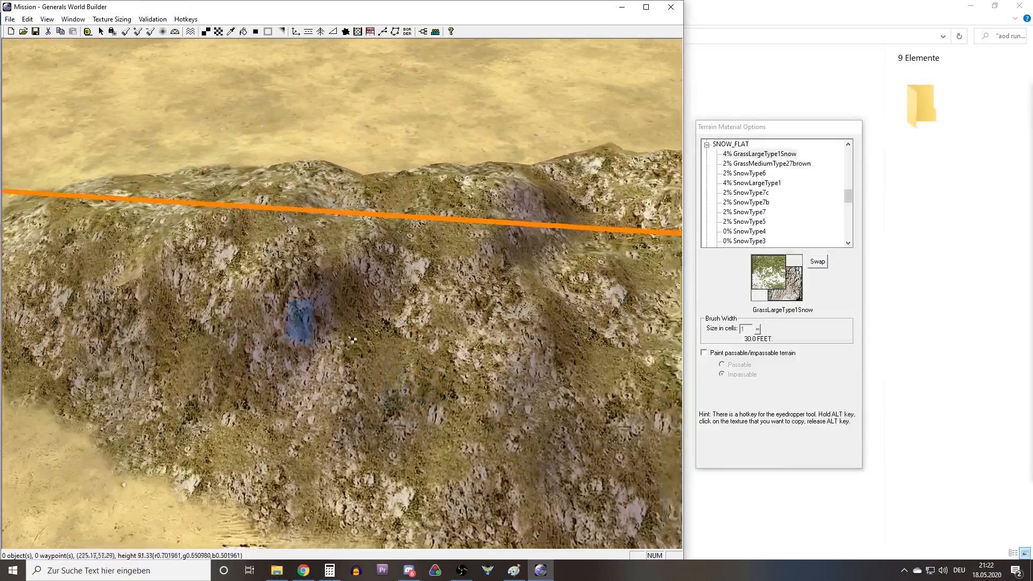
{"action": "mouse_move", "coordinate": [365, 398]}
{"action": "left_mouse_down"}
{"action": "mouse_move", "coordinate": [375, 401]}
{"action": "mouse_move", "coordinate": [288, 444]}
{"action": "left_mouse_up"}
{"action": "mouse_move", "coordinate": [437, 331]}
{"action": "left_mouse_down"}
{"action": "mouse_move", "coordinate": [468, 295]}
{"action": "mouse_move", "coordinate": [458, 336]}
{"action": "left_mouse_up"}
{"action": "right_click_drag", "start_coordinate": [458, 336], "coordinate": [383, 342]}
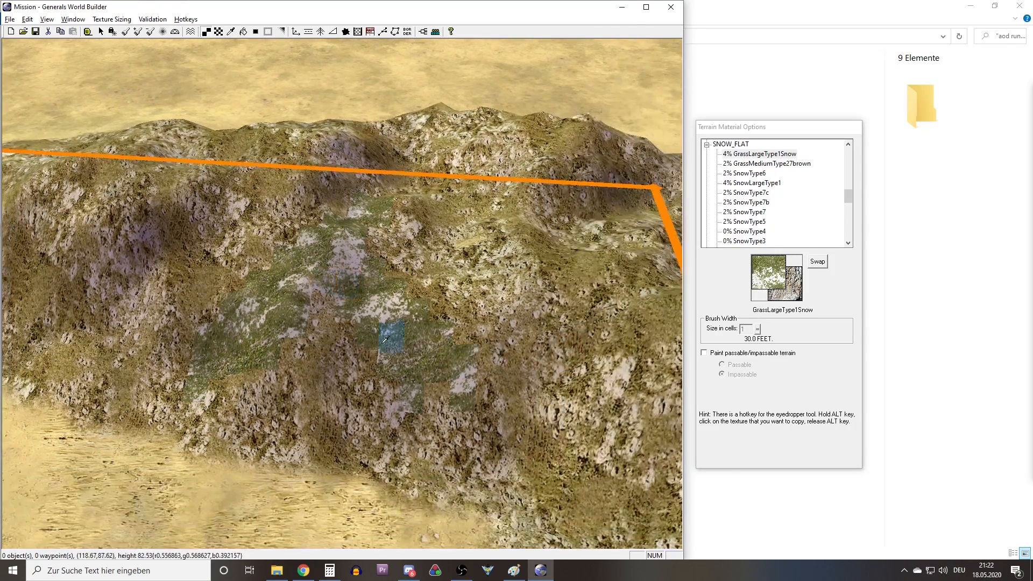
{"action": "key", "text": "a"}
{"action": "left_click", "coordinate": [376, 316]}
{"action": "middle_click_drag", "start_coordinate": [453, 373], "coordinate": [377, 214]}
{"action": "right_click_drag", "start_coordinate": [355, 183], "coordinate": [317, 166]}
Look through the snow and field textures, including SnowType6, and select CliffMediumType8b.
{"action": "key", "text": "t"}
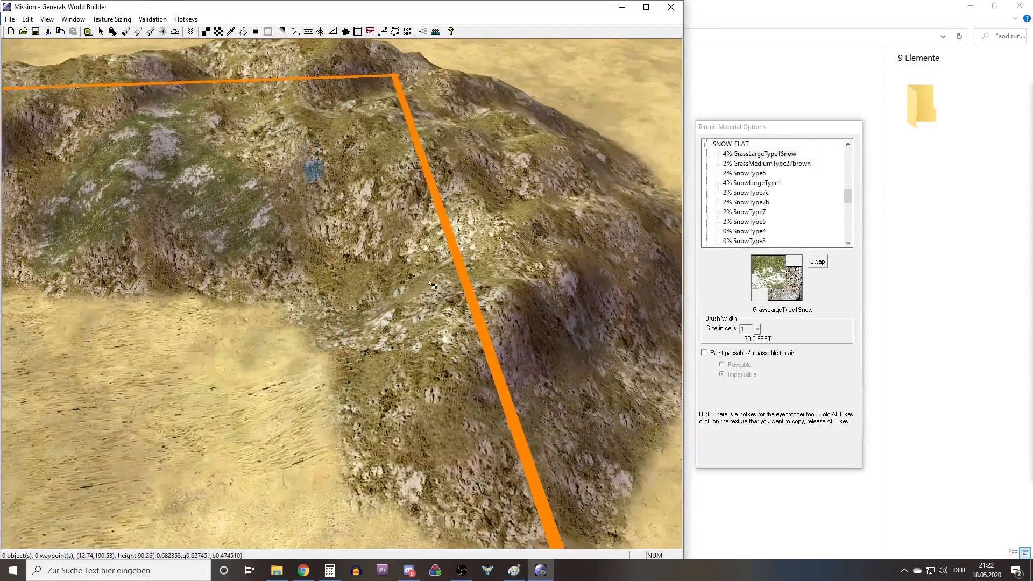
{"action": "middle_click_drag", "start_coordinate": [333, 226], "coordinate": [420, 276]}
{"action": "right_click_drag", "start_coordinate": [425, 226], "coordinate": [408, 278]}
{"action": "middle_click_drag", "start_coordinate": [410, 279], "coordinate": [403, 310]}
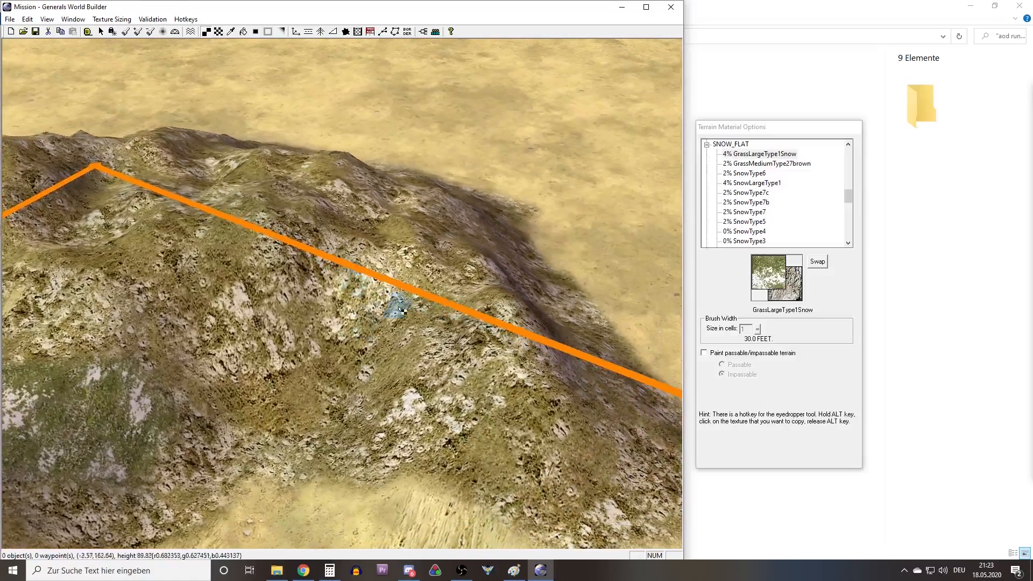
{"action": "left_click", "coordinate": [759, 172]}
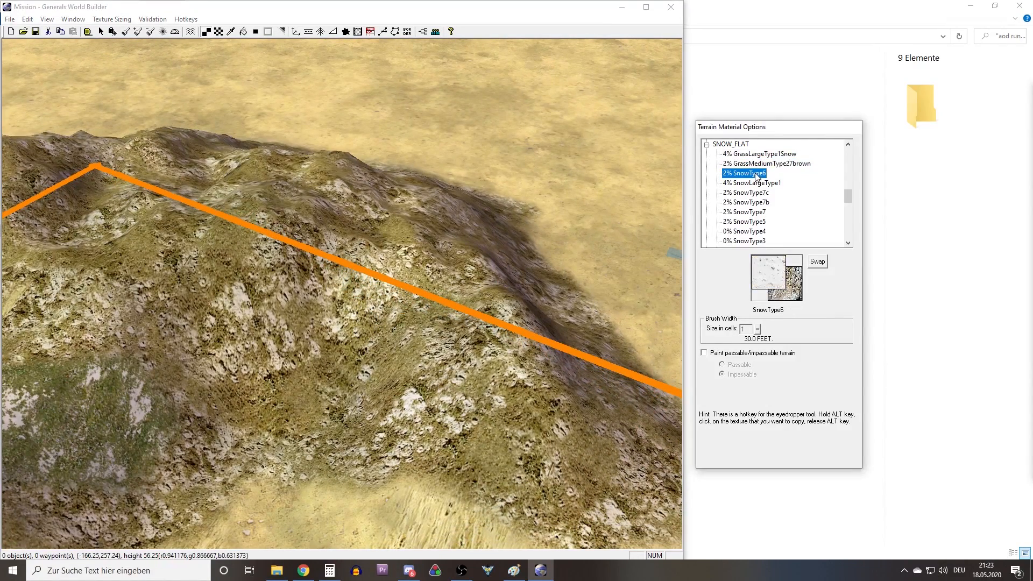
{"action": "scroll", "coordinate": [733, 169], "scroll_direction": "up", "scroll_amount": 6}
{"action": "scroll", "coordinate": [732, 169], "scroll_direction": "down", "scroll_amount": 1}
{"action": "scroll", "coordinate": [733, 170], "scroll_direction": "up", "scroll_amount": 1}
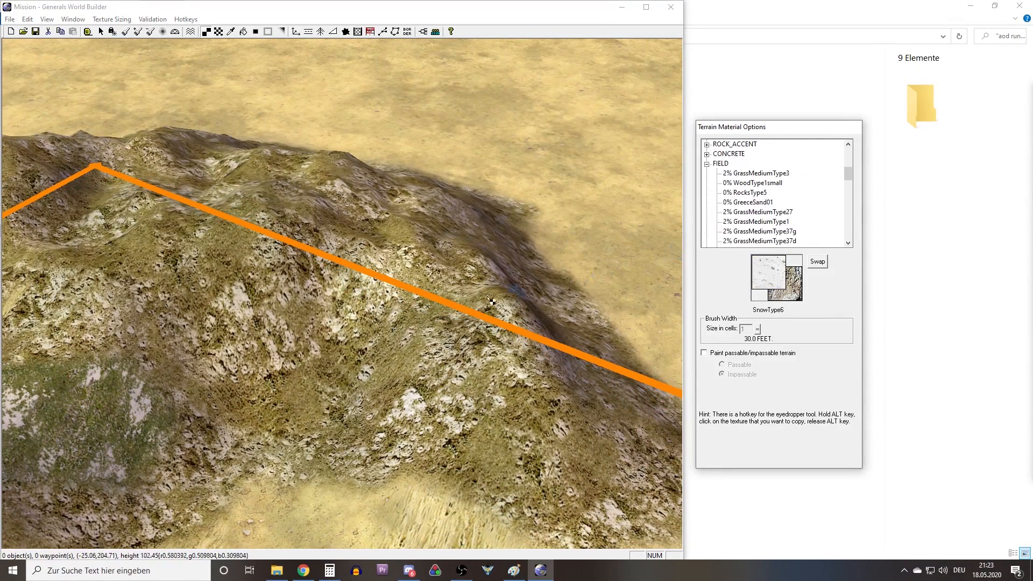
{"action": "right_click_drag", "start_coordinate": [59, 388], "coordinate": [238, 351]}
{"action": "scroll", "coordinate": [764, 213], "scroll_direction": "up", "scroll_amount": 3}
{"action": "left_click", "coordinate": [771, 193]}
{"action": "left_click", "coordinate": [758, 203]}
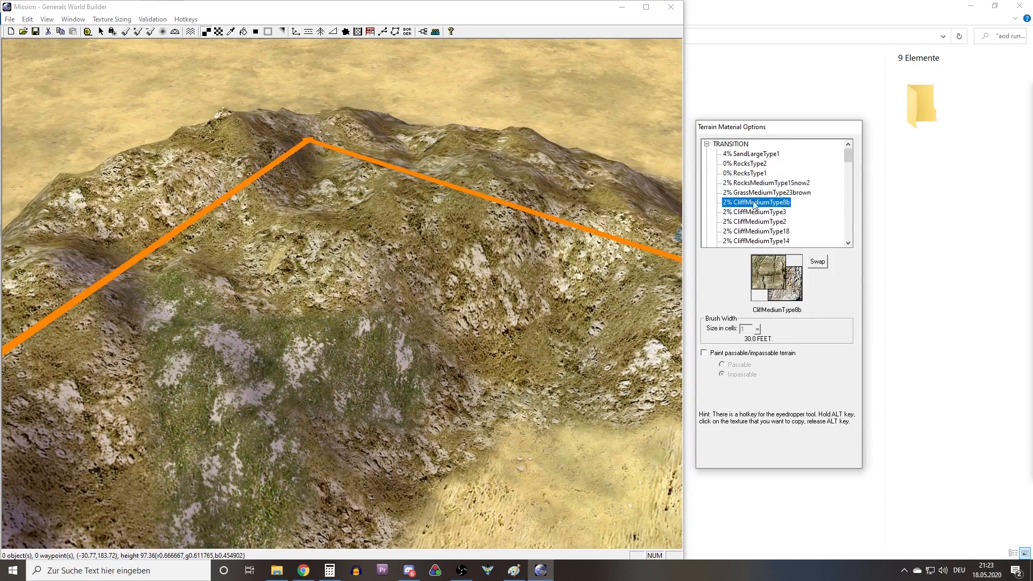
Paint a narrow strip of CliffMediumType8b on the slope near the boundary corner and blend it into the surrounding rock.
{"action": "middle_click_drag", "start_coordinate": [448, 270], "coordinate": [493, 300]}
{"action": "left_click_drag", "start_coordinate": [414, 306], "coordinate": [397, 390]}
{"action": "key", "text": "a"}
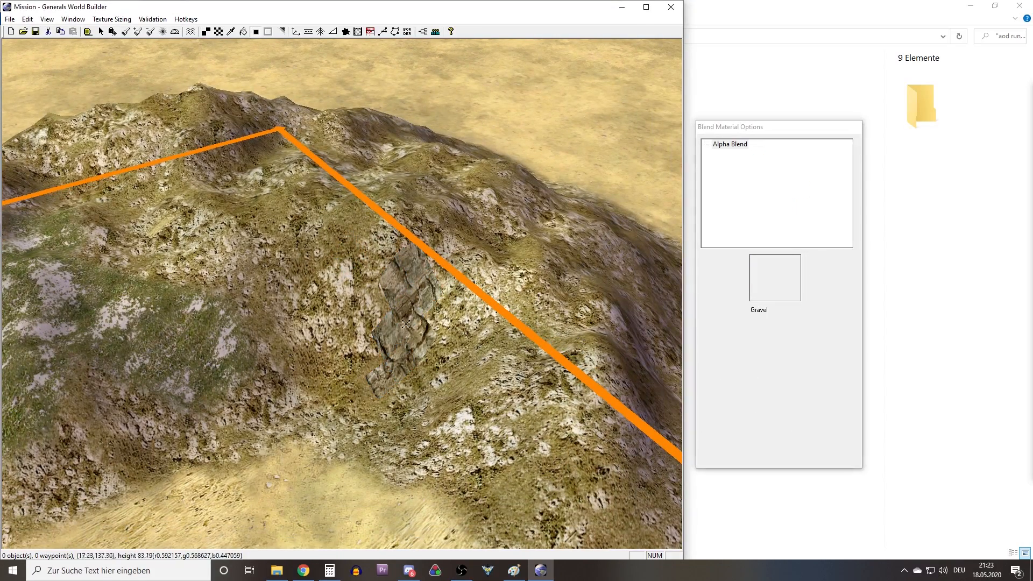
{"action": "left_click", "coordinate": [401, 319]}
Extend the cliff strip beside the boundary line with more CliffMediumType8b and blend its edges.
{"action": "key", "text": "t"}
{"action": "scroll", "coordinate": [427, 314], "scroll_direction": "up", "scroll_amount": 1}
{"action": "right_click_drag", "start_coordinate": [426, 313], "coordinate": [317, 177]}
{"action": "right_click_drag", "start_coordinate": [506, 350], "coordinate": [415, 318]}
{"action": "mouse_move", "coordinate": [415, 318]}
{"action": "middle_mouse_down"}
{"action": "mouse_move", "coordinate": [400, 269]}
{"action": "mouse_move", "coordinate": [388, 285]}
{"action": "middle_mouse_up"}
{"action": "left_click_drag", "start_coordinate": [381, 296], "coordinate": [354, 345]}
{"action": "key", "text": "a"}
{"action": "left_click", "coordinate": [359, 336]}
Paint a CliffMediumType8b band on the steep face just below the boundary line at the hill's corner and blend it.
{"action": "key", "text": "t"}
{"action": "mouse_move", "coordinate": [413, 352]}
{"action": "right_mouse_down"}
{"action": "mouse_move", "coordinate": [377, 234]}
{"action": "mouse_move", "coordinate": [377, 248]}
{"action": "right_mouse_up"}
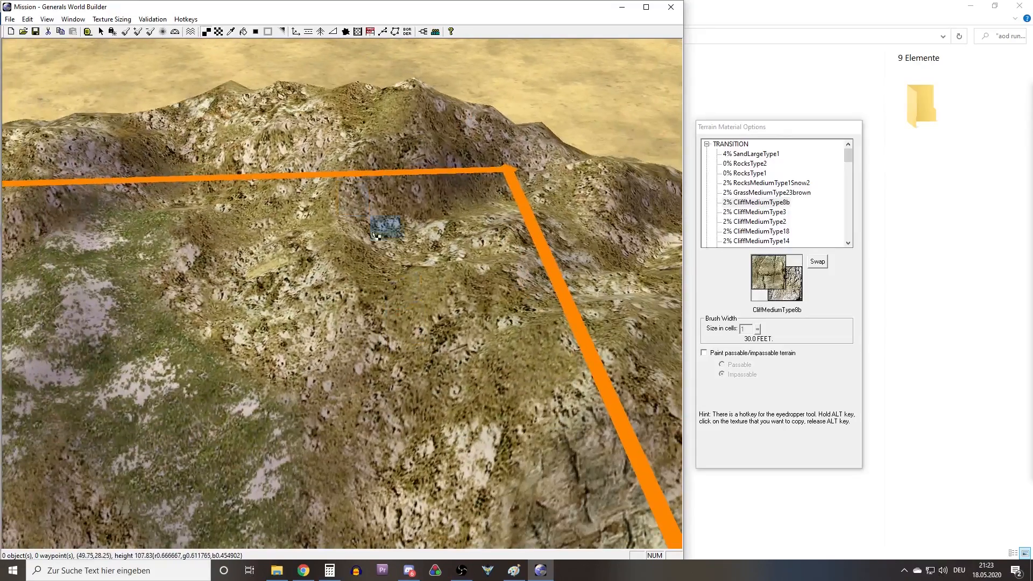
{"action": "left_click_drag", "start_coordinate": [352, 241], "coordinate": [316, 232]}
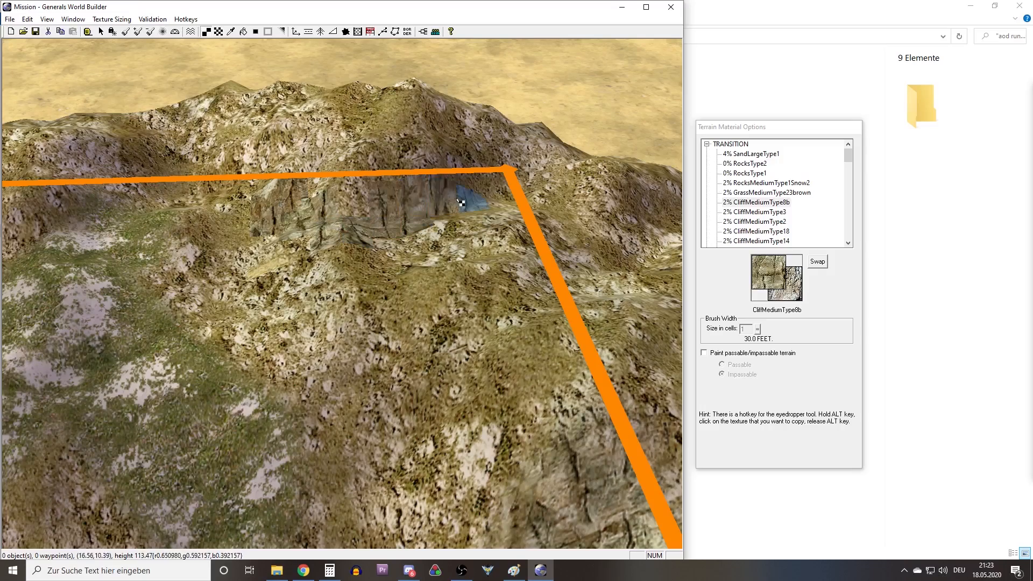
{"action": "key", "text": "a"}
{"action": "left_click", "coordinate": [425, 218]}
Smooth the terrain around the cliff band below the boundary line with the Feather brush.
{"action": "right_click_drag", "start_coordinate": [377, 182], "coordinate": [392, 258]}
{"action": "mouse_move", "coordinate": [392, 258]}
{"action": "middle_mouse_down"}
{"action": "mouse_move", "coordinate": [384, 253]}
{"action": "mouse_move", "coordinate": [501, 259]}
{"action": "mouse_move", "coordinate": [465, 285]}
{"action": "mouse_move", "coordinate": [404, 302]}
{"action": "middle_mouse_up"}
{"action": "scroll", "coordinate": [384, 254], "scroll_direction": "up", "scroll_amount": 10}
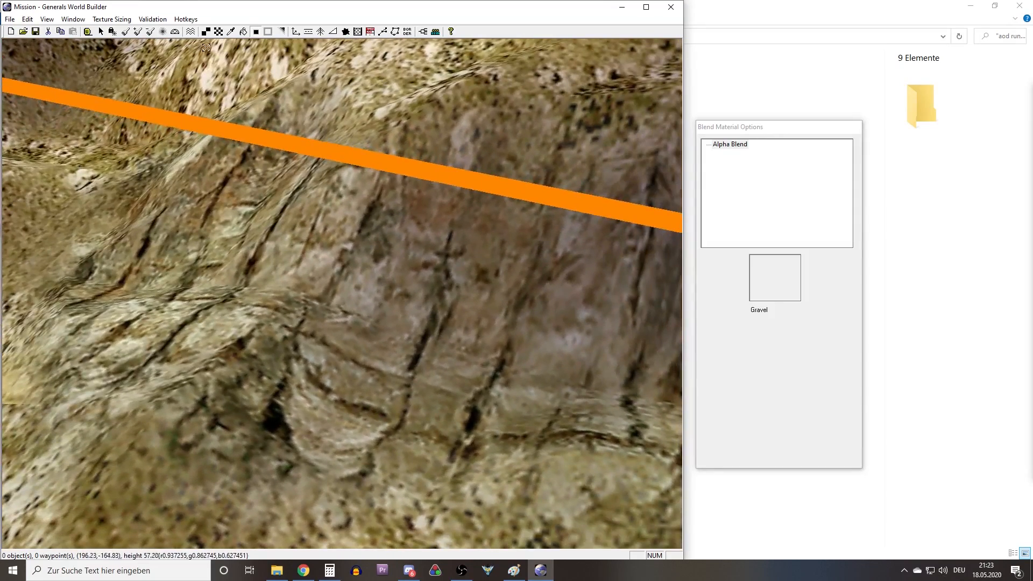
{"action": "left_click", "coordinate": [162, 32]}
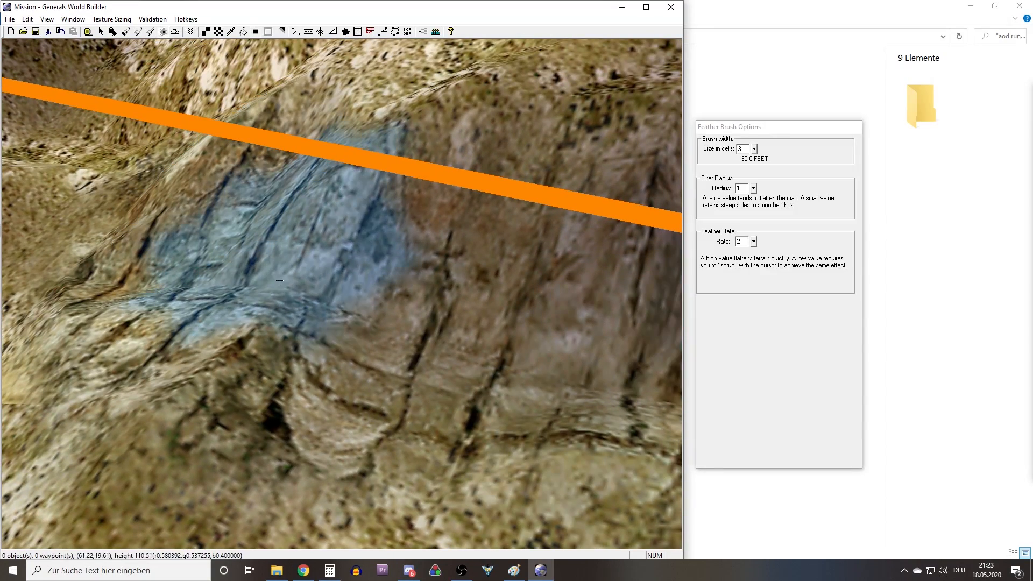
{"action": "scroll", "coordinate": [513, 288], "scroll_direction": "down", "scroll_amount": 10}
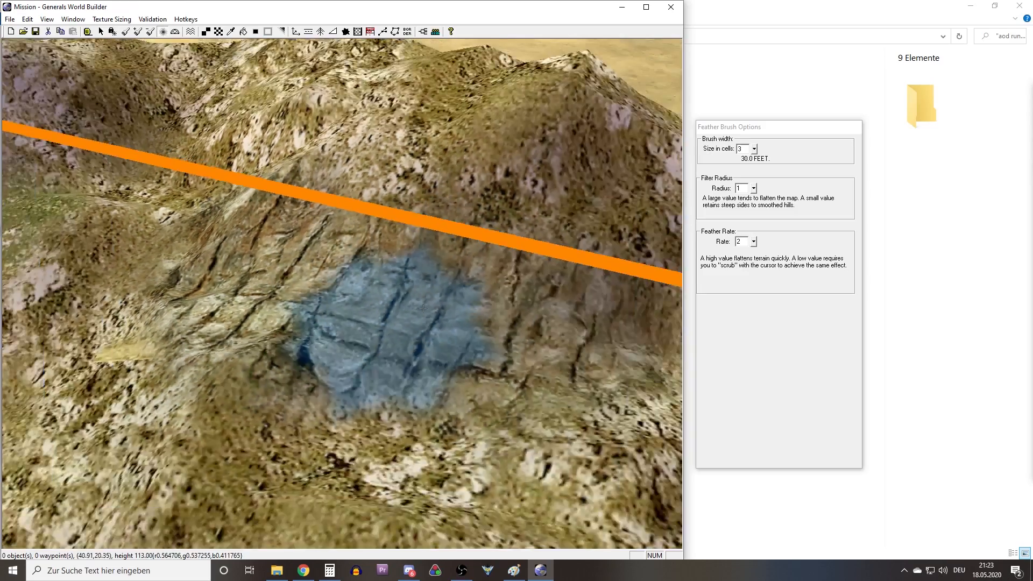
{"action": "middle_click_drag", "start_coordinate": [403, 249], "coordinate": [323, 290]}
{"action": "right_click_drag", "start_coordinate": [323, 301], "coordinate": [310, 325]}
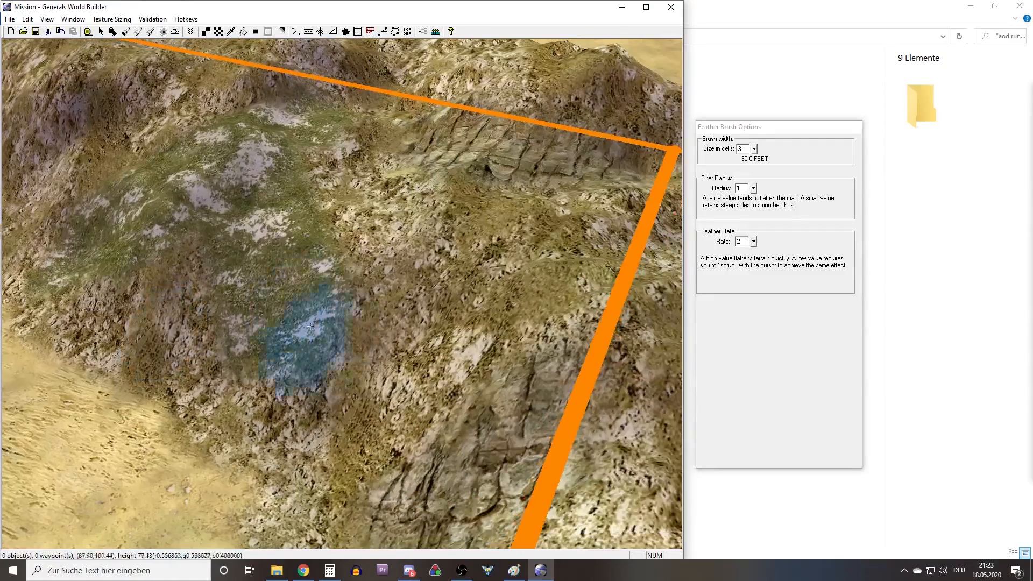
Paint a broad CliffMediumType8b patch on the slope of the hill's long arm and blend its edges.
{"action": "right_click_drag", "start_coordinate": [280, 371], "coordinate": [544, 429]}
{"action": "right_click_drag", "start_coordinate": [127, 142], "coordinate": [395, 317]}
{"action": "middle_click", "coordinate": [343, 290]}
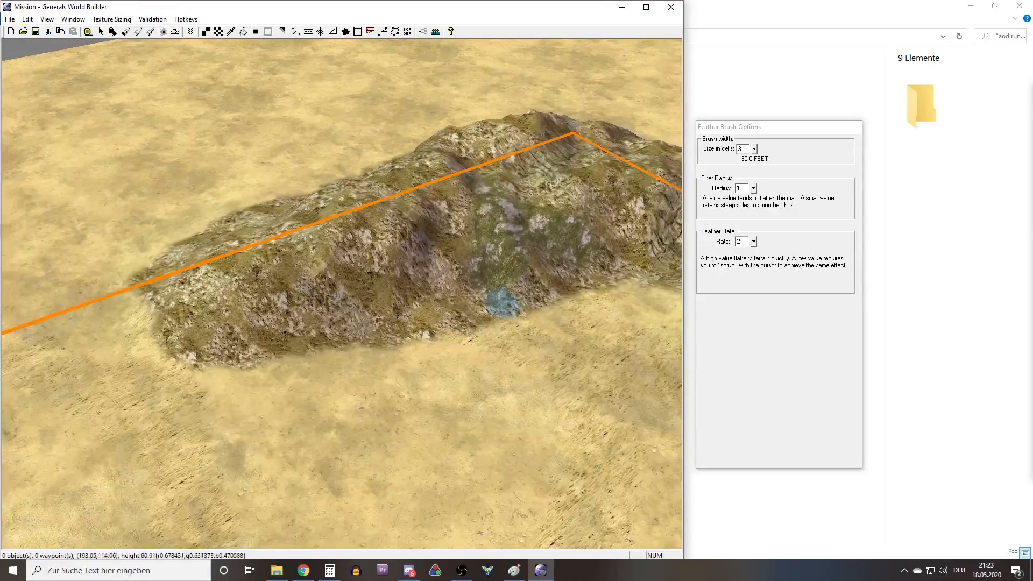
{"action": "scroll", "coordinate": [346, 266], "scroll_direction": "up", "scroll_amount": 5}
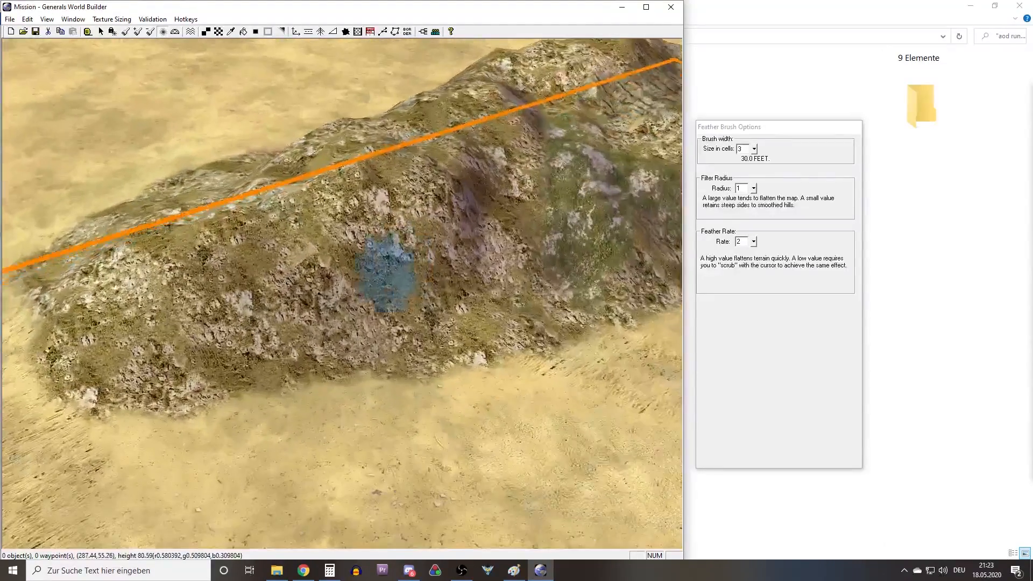
{"action": "right_click_drag", "start_coordinate": [352, 227], "coordinate": [393, 314]}
{"action": "key", "text": "t"}
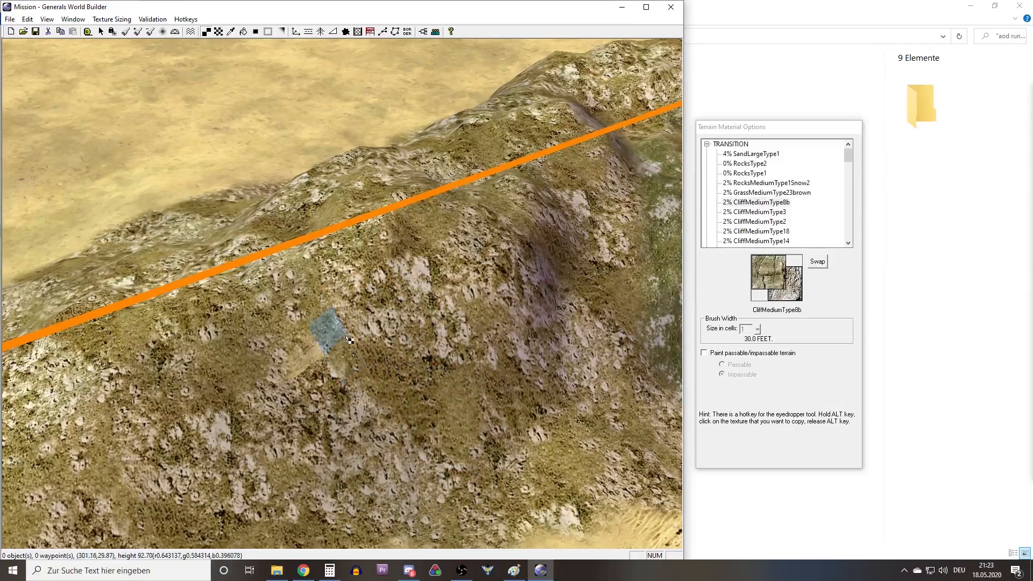
{"action": "right_click_drag", "start_coordinate": [327, 332], "coordinate": [336, 315]}
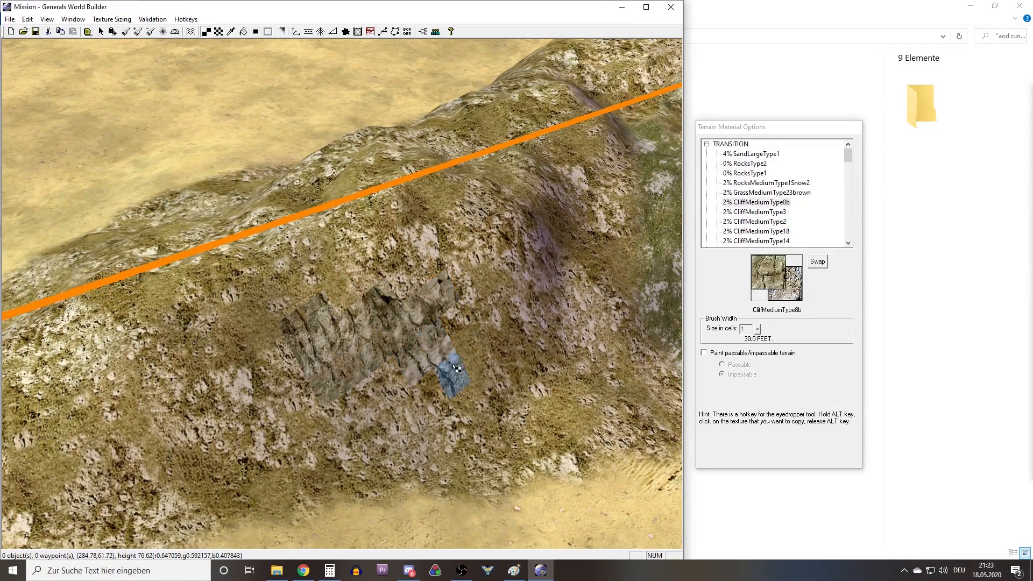
{"action": "key", "text": "a"}
{"action": "left_click", "coordinate": [438, 319]}
Paint a short CliffMediumType8b strip across the lower part of the grass patch and blend it in.
{"action": "key", "text": "t"}
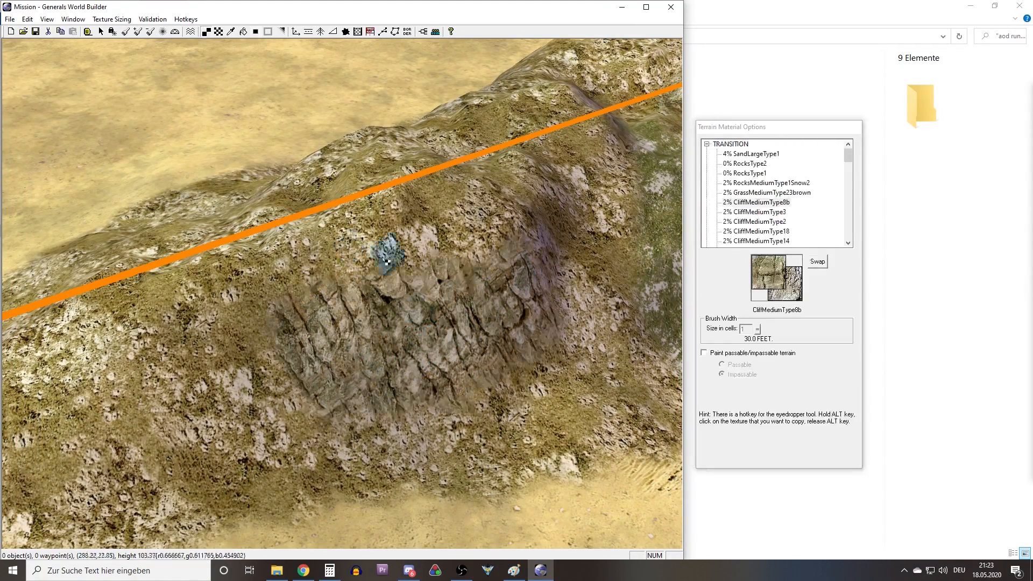
{"action": "right_click_drag", "start_coordinate": [592, 239], "coordinate": [422, 259]}
{"action": "middle_click_drag", "start_coordinate": [422, 259], "coordinate": [397, 367]}
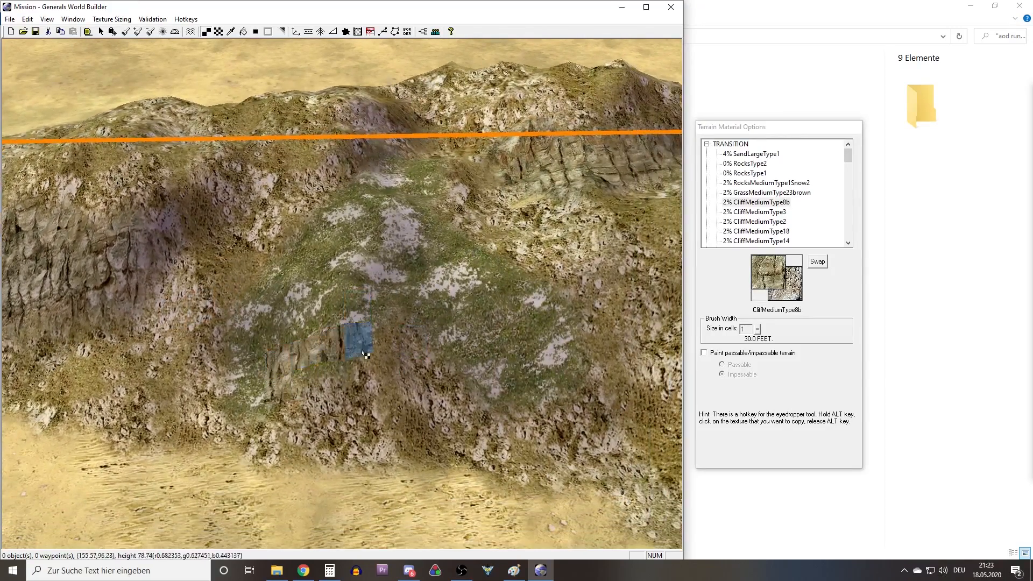
{"action": "key", "text": "a"}
{"action": "left_click", "coordinate": [371, 367]}
Paint a CliffMediumType8b band along the ridge below the boundary line, beside the top of the grass patch.
{"action": "key", "text": "t"}
{"action": "mouse_move", "coordinate": [559, 457]}
{"action": "right_mouse_down"}
{"action": "mouse_move", "coordinate": [392, 330]}
{"action": "mouse_move", "coordinate": [353, 509]}
{"action": "right_mouse_up"}
{"action": "mouse_move", "coordinate": [439, 303]}
{"action": "middle_mouse_down"}
{"action": "mouse_move", "coordinate": [339, 299]}
{"action": "mouse_move", "coordinate": [280, 315]}
{"action": "middle_mouse_up"}
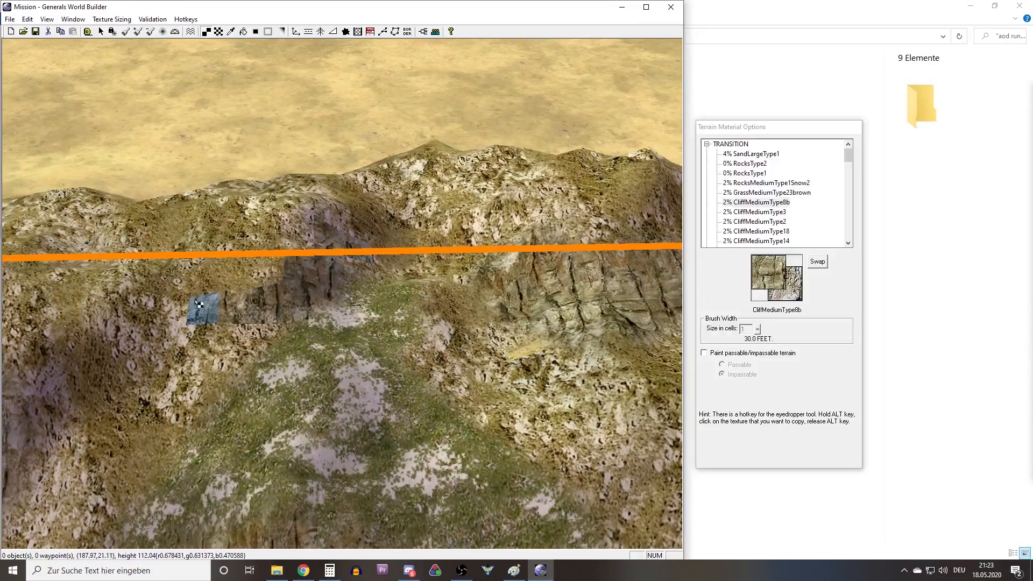
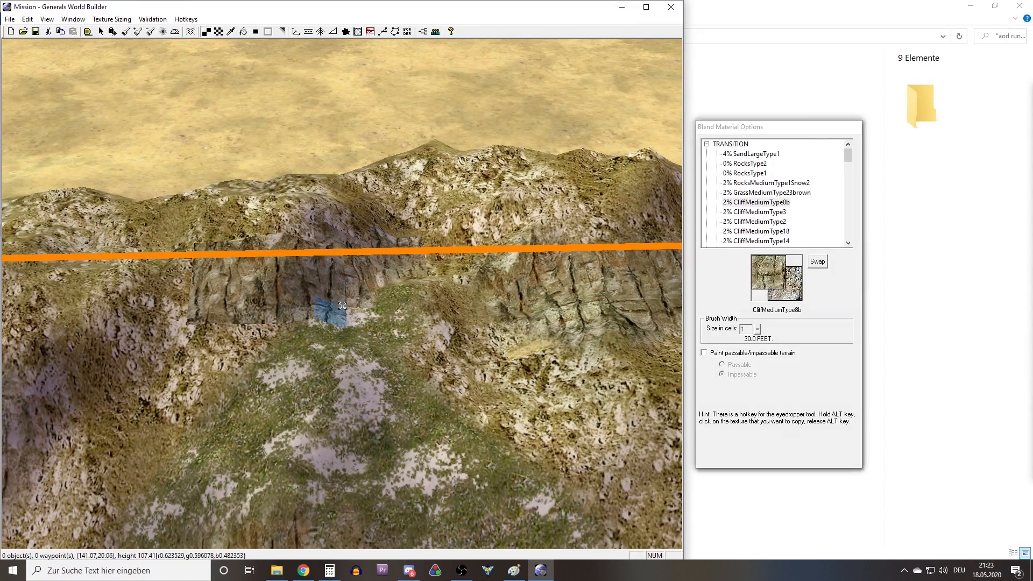
Blend the edges of the CliffMediumType8b band along the ridge beside the top of the grass patch.
{"action": "key", "text": "a"}
{"action": "left_click", "coordinate": [344, 293]}
{"action": "middle_click_drag", "start_coordinate": [355, 270], "coordinate": [296, 255]}
Paint a CliffMediumType8b patch on the slope at the end of the hill's long arm and blend it in.
{"action": "right_click_drag", "start_coordinate": [296, 255], "coordinate": [408, 285]}
{"action": "middle_click_drag", "start_coordinate": [408, 285], "coordinate": [293, 265]}
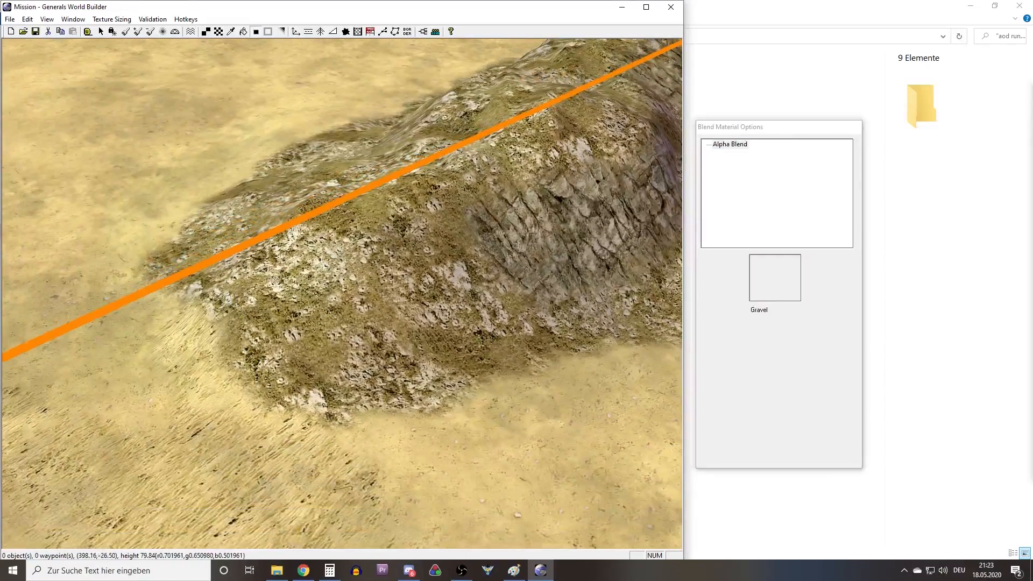
{"action": "key", "text": "t"}
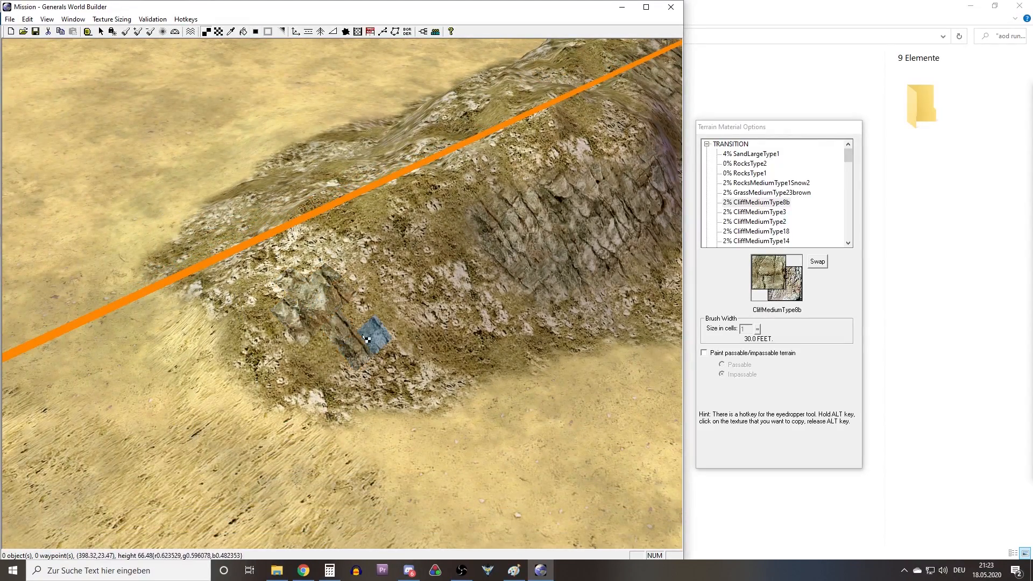
{"action": "key", "text": "a"}
{"action": "left_click", "coordinate": [318, 302]}
Sample the SandMediumType13grassy texture from the test strips in the map corner.
{"action": "right_click_drag", "start_coordinate": [500, 253], "coordinate": [367, 263]}
{"action": "key", "text": "s"}
{"action": "middle_click_drag", "start_coordinate": [367, 263], "coordinate": [294, 306]}
{"action": "right_click_drag", "start_coordinate": [295, 304], "coordinate": [49, 383]}
{"action": "left_click", "coordinate": [328, 273], "text": "alt"}
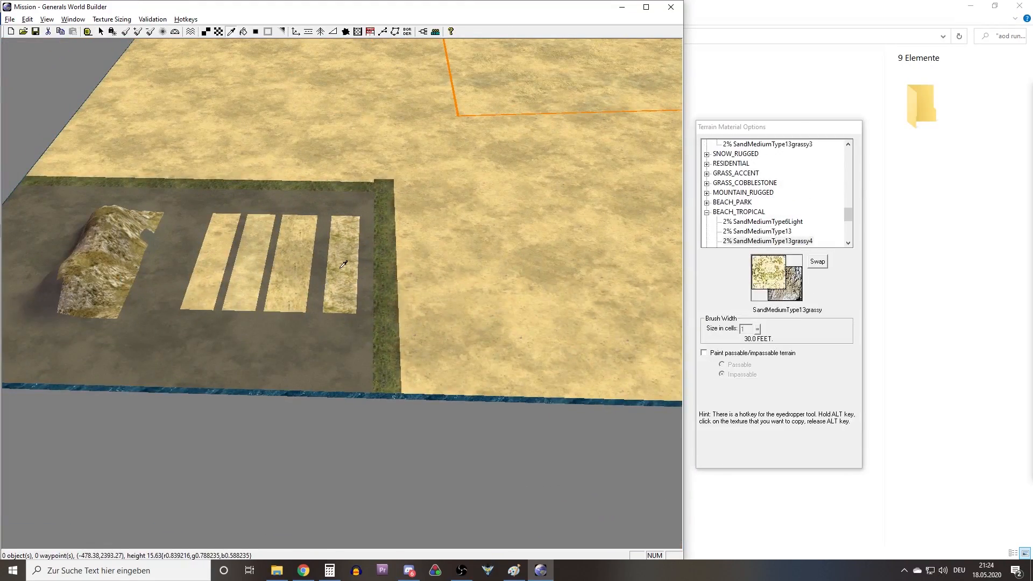
Paint SandMediumType13grassy patches on the sand along the inner foot of the corner hill with a 2-cell brush.
{"action": "right_click_drag", "start_coordinate": [344, 264], "coordinate": [592, 223]}
{"action": "right_click_drag", "start_coordinate": [344, 237], "coordinate": [397, 275]}
{"action": "middle_click_drag", "start_coordinate": [397, 275], "coordinate": [270, 297]}
{"action": "key", "text": "t"}
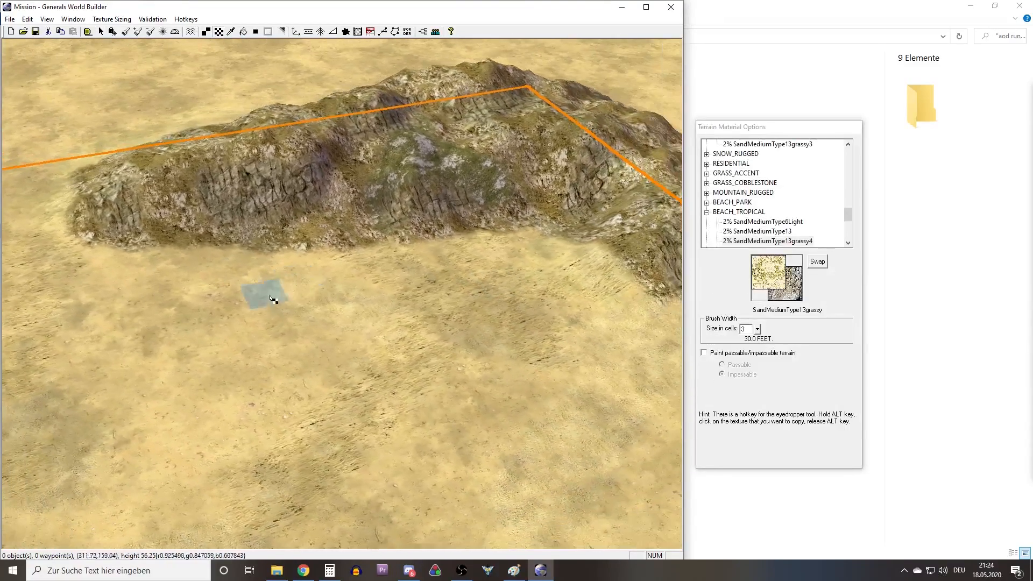
{"action": "right_click_drag", "start_coordinate": [324, 236], "coordinate": [380, 272]}
{"action": "left_click", "coordinate": [748, 328]}
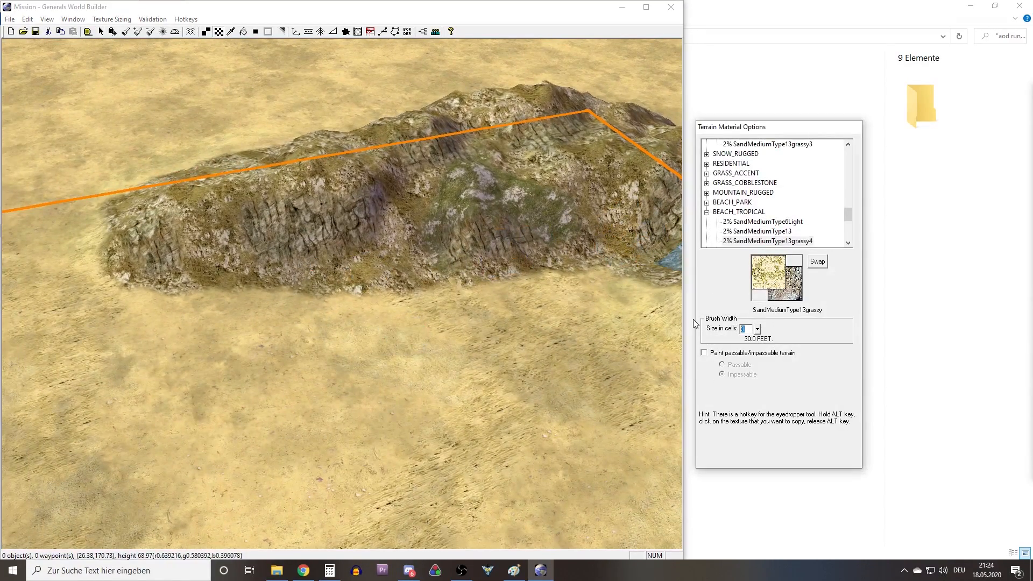
{"action": "right_click_drag", "start_coordinate": [407, 300], "coordinate": [280, 304]}
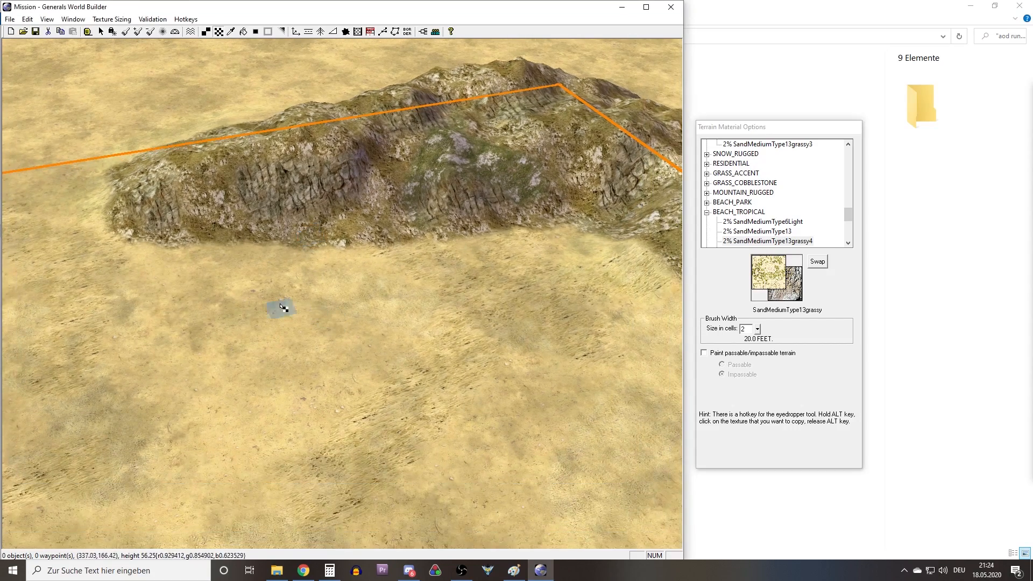
{"action": "right_click_drag", "start_coordinate": [613, 281], "coordinate": [494, 278]}
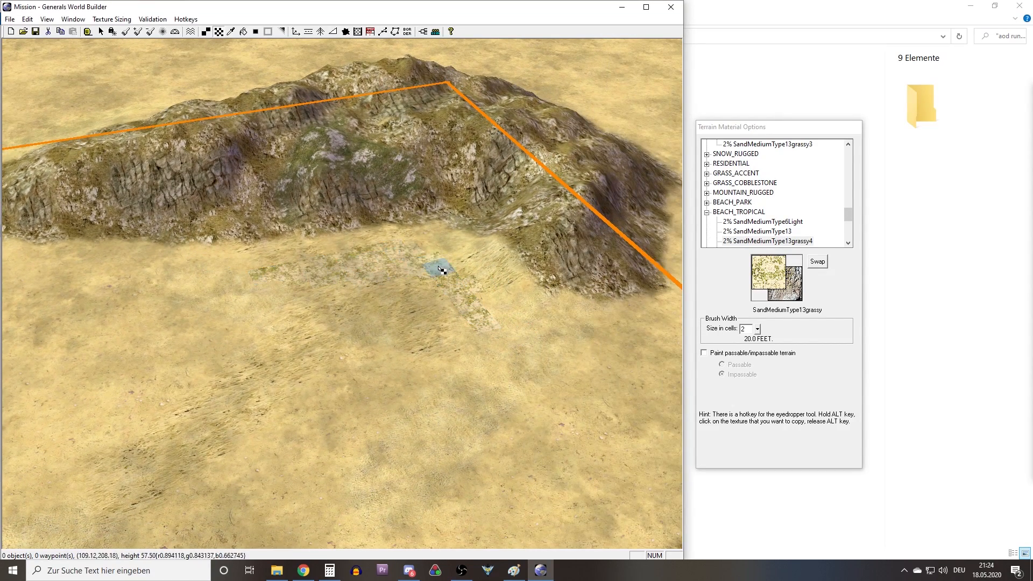
{"action": "mouse_move", "coordinate": [355, 281]}
{"action": "right_mouse_down"}
{"action": "mouse_move", "coordinate": [264, 277]}
{"action": "mouse_move", "coordinate": [321, 277]}
{"action": "right_mouse_up"}
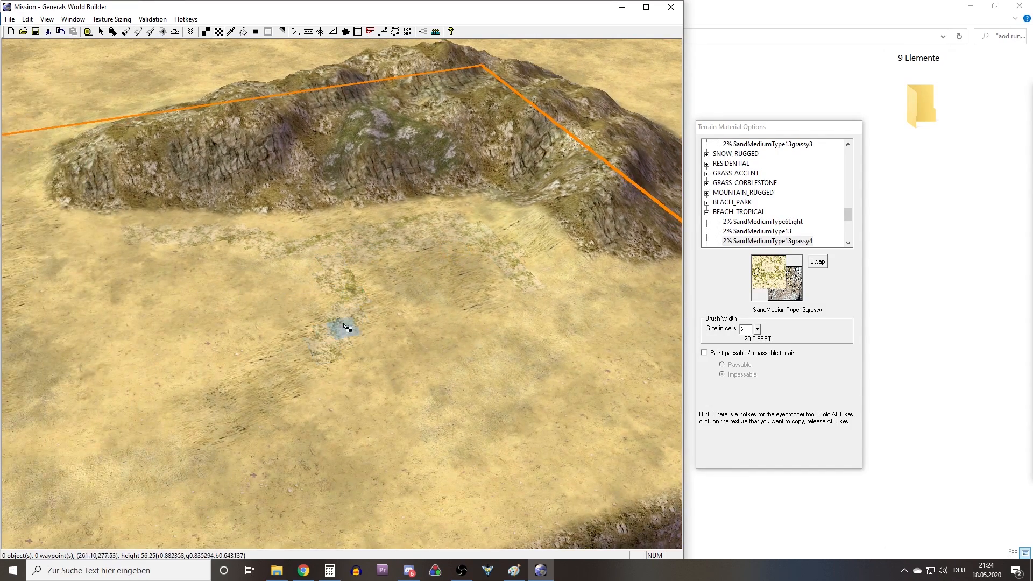
{"action": "left_click_drag", "start_coordinate": [560, 309], "coordinate": [624, 308]}
{"action": "right_click_drag", "start_coordinate": [608, 301], "coordinate": [476, 293]}
{"action": "left_click_drag", "start_coordinate": [492, 306], "coordinate": [550, 297]}
Blend the edges of the grassy sand patches at the foot of the hill.
{"action": "key", "text": "a"}
{"action": "right_click_drag", "start_coordinate": [470, 299], "coordinate": [477, 341]}
{"action": "scroll", "coordinate": [473, 323], "scroll_direction": "up", "scroll_amount": 4}
{"action": "right_click_drag", "start_coordinate": [139, 274], "coordinate": [573, 365]}
Try a SandMediumType13grassy patch with blended edges on top of the hill's grass patch.
{"action": "right_click", "coordinate": [62, 207]}
{"action": "right_click_drag", "start_coordinate": [62, 207], "coordinate": [287, 208]}
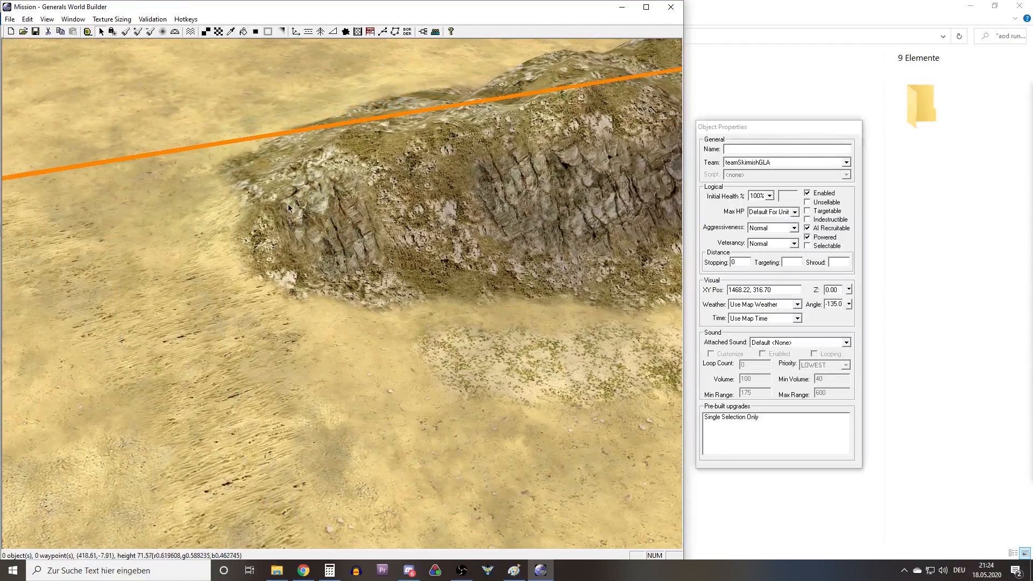
{"action": "left_click", "coordinate": [222, 35]}
{"action": "mouse_move", "coordinate": [640, 167]}
{"action": "right_mouse_down"}
{"action": "mouse_move", "coordinate": [477, 184]}
{"action": "mouse_move", "coordinate": [399, 223]}
{"action": "right_mouse_up"}
{"action": "scroll", "coordinate": [318, 280], "scroll_direction": "up", "scroll_amount": 3}
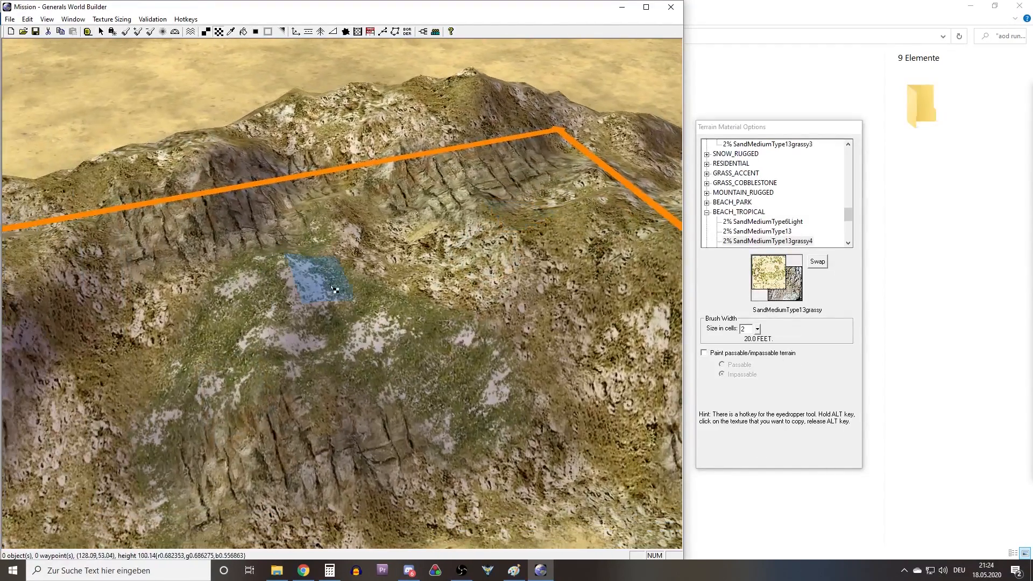
{"action": "right_click_drag", "start_coordinate": [320, 282], "coordinate": [370, 263]}
{"action": "middle_click_drag", "start_coordinate": [311, 312], "coordinate": [337, 313]}
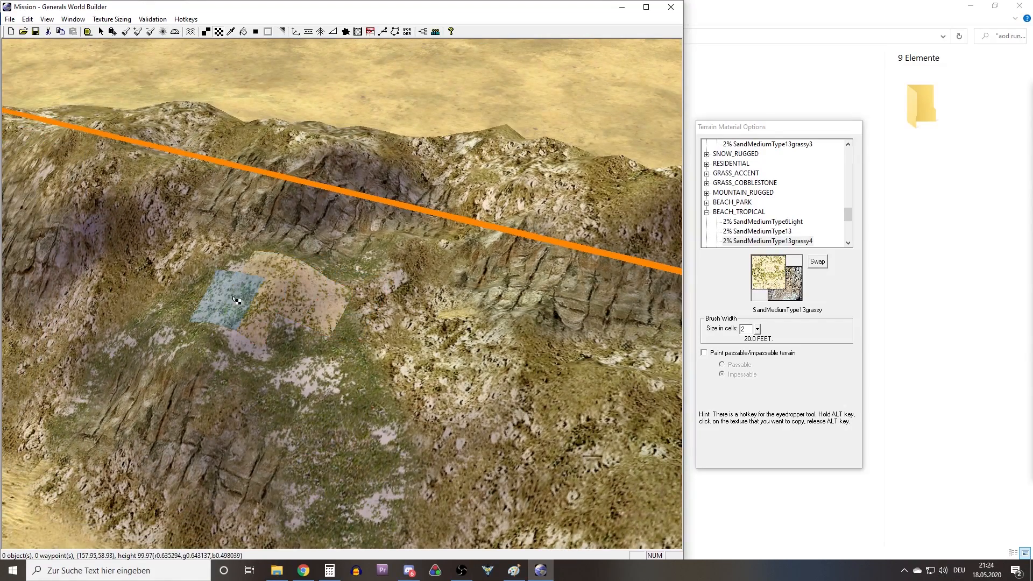
{"action": "key", "text": "a"}
{"action": "middle_click_drag", "start_coordinate": [350, 342], "coordinate": [169, 173]}
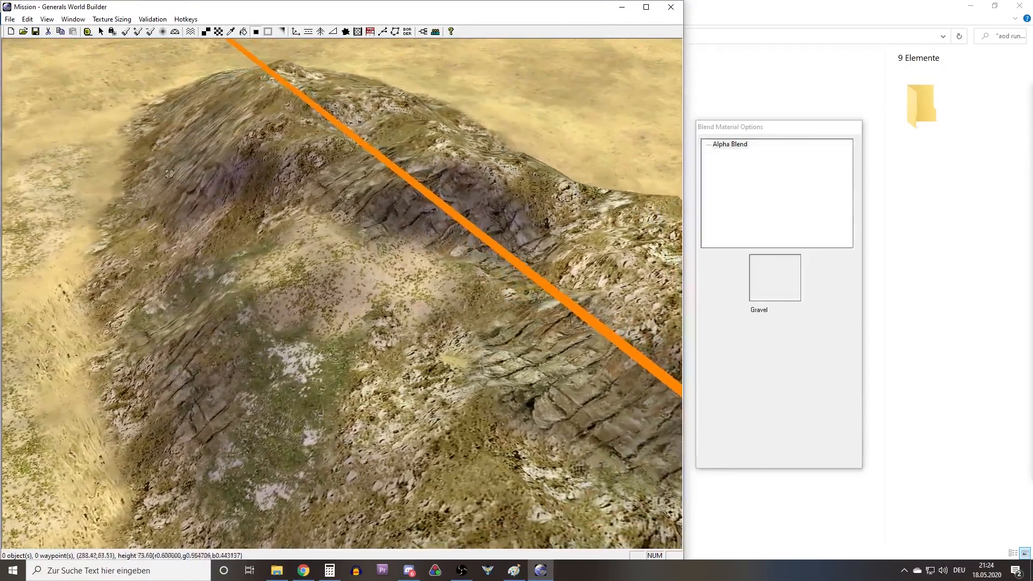
Undo the blending and painting of the grassy sand patch on the hill.
{"action": "left_click", "coordinate": [28, 19]}
{"action": "left_click", "coordinate": [40, 33]}
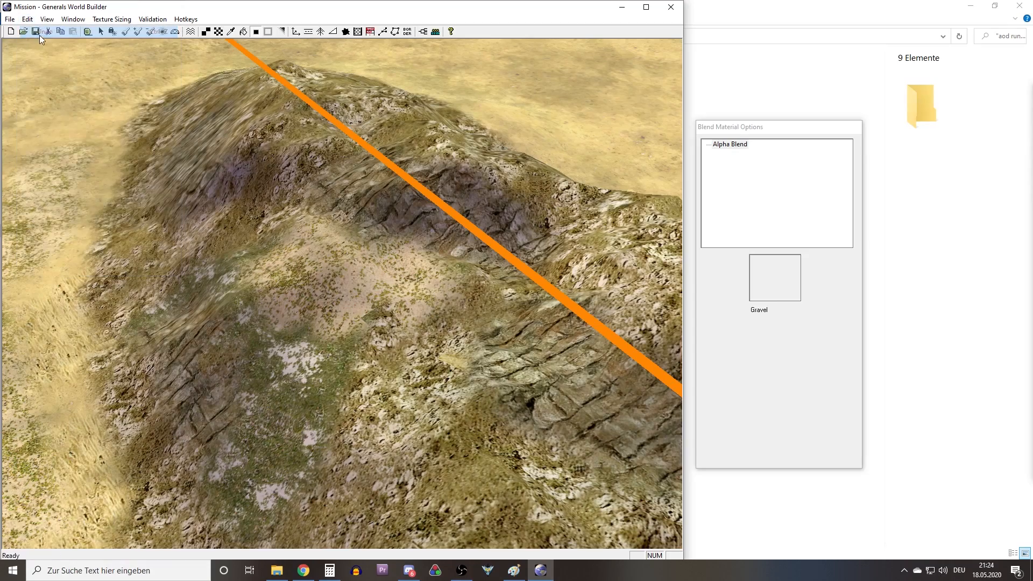
{"action": "left_click", "coordinate": [27, 19]}
{"action": "left_click", "coordinate": [39, 32]}
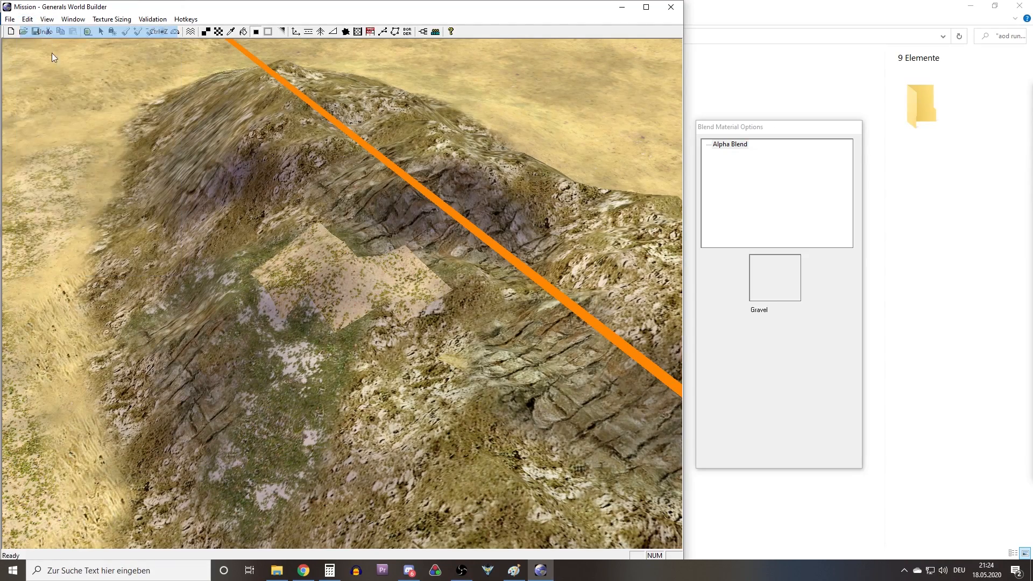
Examine the terrain from the corner hill along the boundary line to the cliff walls beside the road.
{"action": "middle_click_drag", "start_coordinate": [338, 225], "coordinate": [209, 242]}
{"action": "right_click_drag", "start_coordinate": [210, 242], "coordinate": [346, 267]}
{"action": "middle_click_drag", "start_coordinate": [346, 268], "coordinate": [342, 313]}
{"action": "right_click_drag", "start_coordinate": [343, 313], "coordinate": [413, 143]}
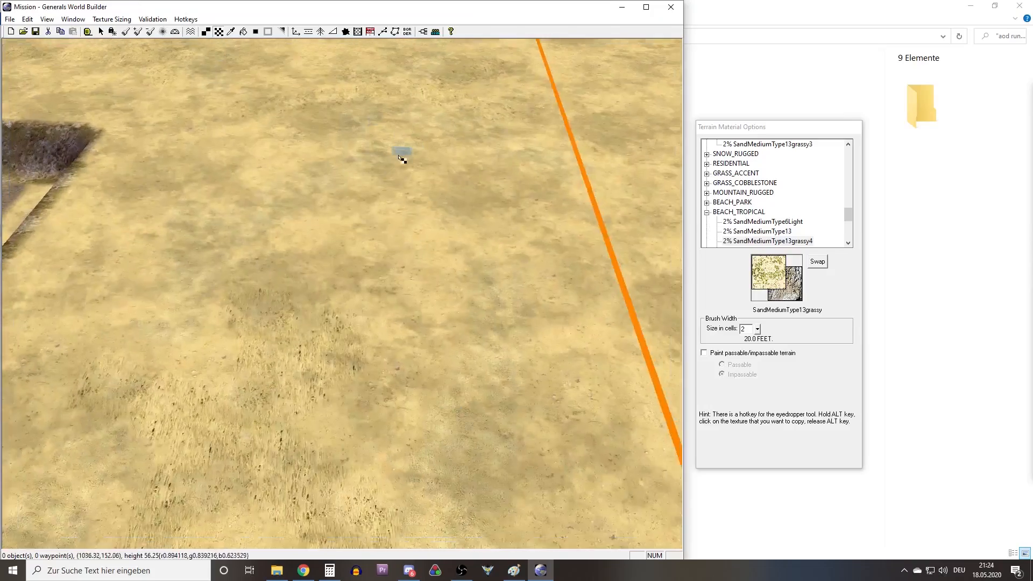
{"action": "scroll", "coordinate": [402, 220], "scroll_direction": "down", "scroll_amount": 3}
{"action": "scroll", "coordinate": [398, 223], "scroll_direction": "down", "scroll_amount": 3}
{"action": "right_click_drag", "start_coordinate": [381, 235], "coordinate": [365, 321]}
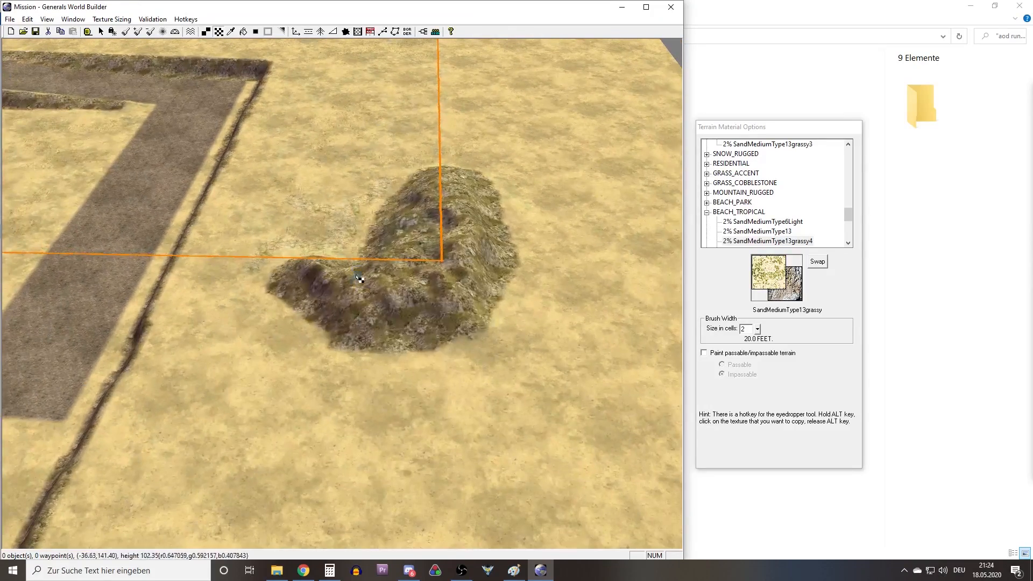
{"action": "right_click_drag", "start_coordinate": [356, 275], "coordinate": [378, 331]}
{"action": "right_click_drag", "start_coordinate": [388, 161], "coordinate": [399, 220]}
{"action": "middle_click_drag", "start_coordinate": [400, 219], "coordinate": [440, 260]}
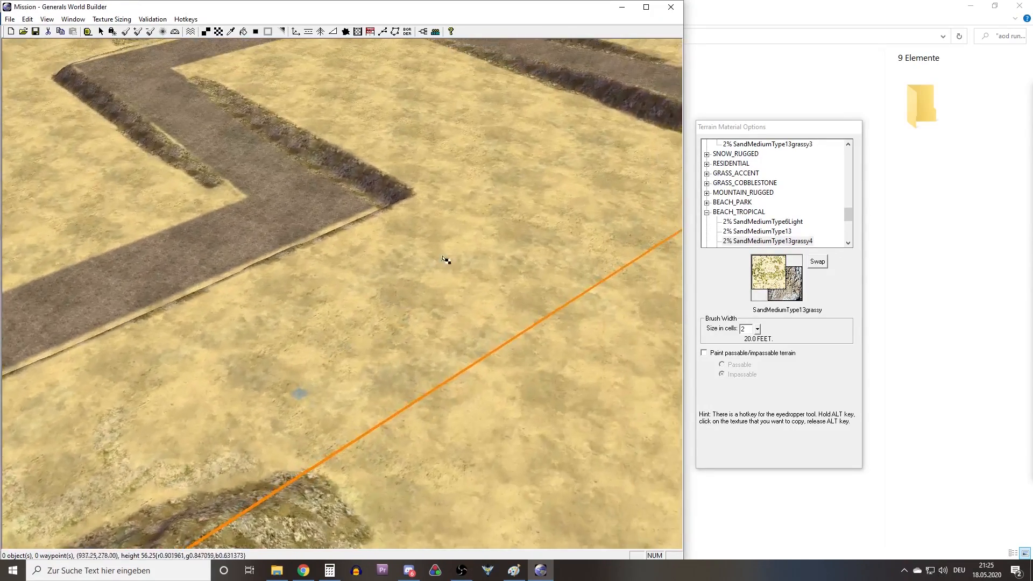
{"action": "right_click_drag", "start_coordinate": [503, 257], "coordinate": [438, 315]}
{"action": "right_click_drag", "start_coordinate": [543, 248], "coordinate": [380, 342]}
{"action": "right_click_drag", "start_coordinate": [511, 263], "coordinate": [378, 334]}
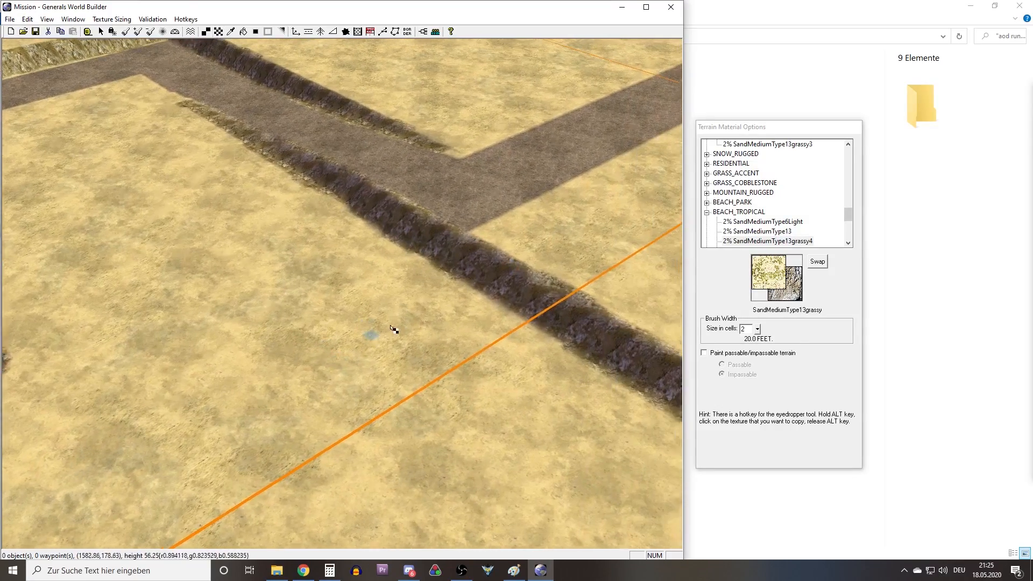
Set the Height Brush height to 180 eighth-cells, keeping the 20-cell width and 3-cell feather.
{"action": "scroll", "coordinate": [382, 335], "scroll_direction": "up", "scroll_amount": 3}
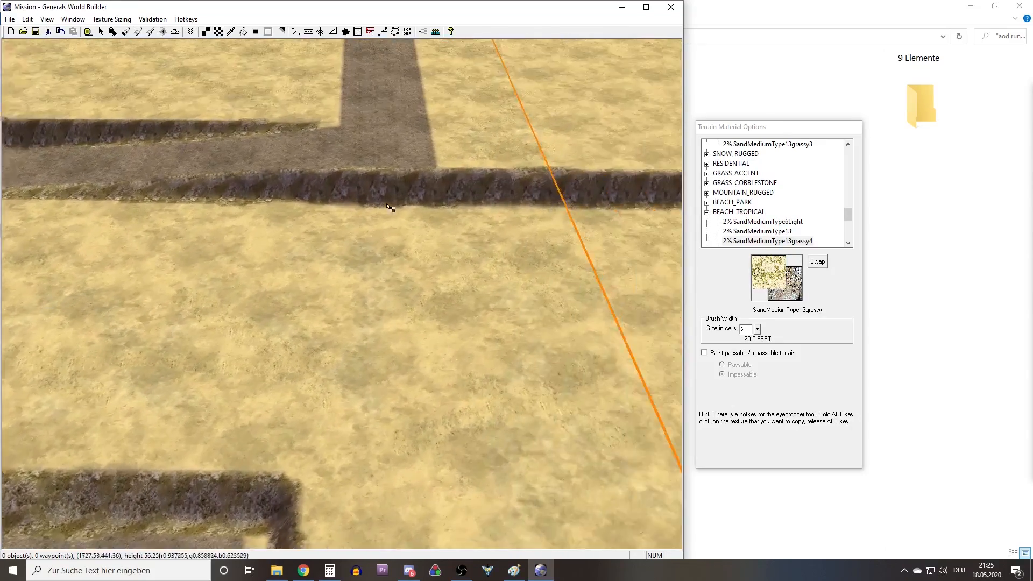
{"action": "right_click_drag", "start_coordinate": [492, 444], "coordinate": [398, 359]}
{"action": "right_click_drag", "start_coordinate": [472, 199], "coordinate": [406, 289]}
{"action": "left_click", "coordinate": [128, 31]}
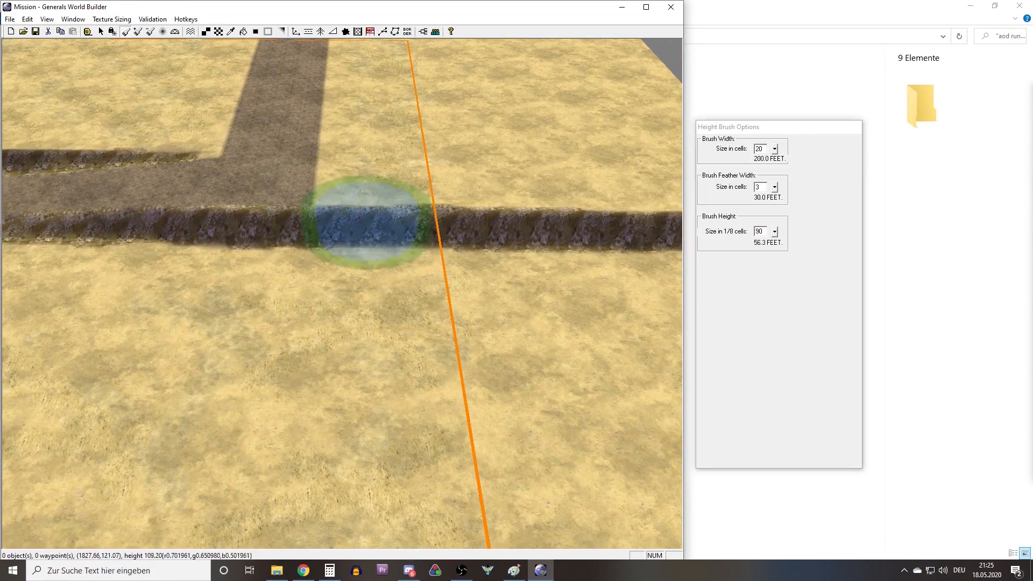
{"action": "left_click_drag", "start_coordinate": [762, 234], "coordinate": [702, 231]}
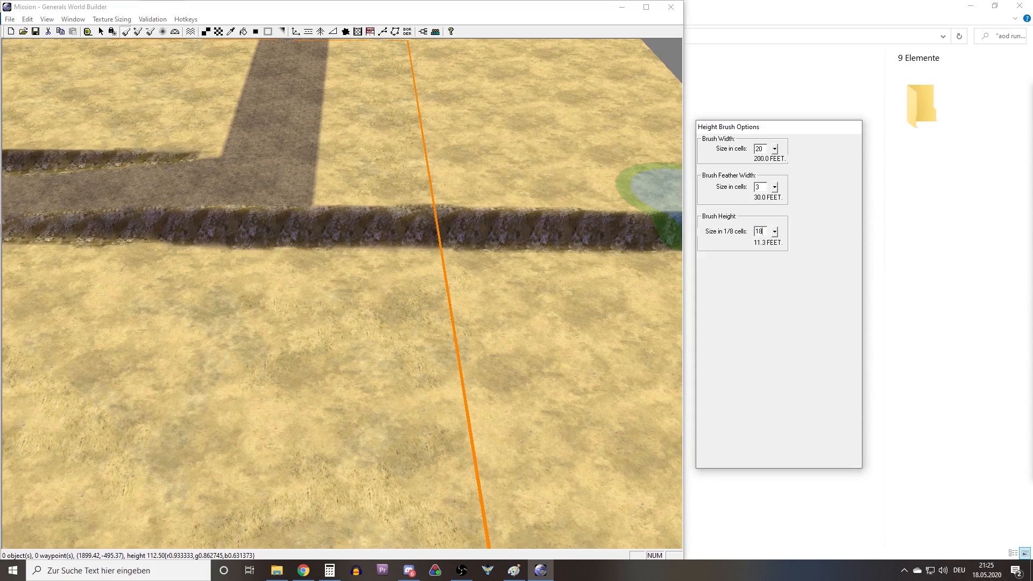
{"action": "right_click_drag", "start_coordinate": [377, 147], "coordinate": [453, 244]}
{"action": "mouse_move", "coordinate": [489, 320]}
{"action": "right_mouse_down"}
{"action": "mouse_move", "coordinate": [441, 265]}
{"action": "mouse_move", "coordinate": [447, 215]}
{"action": "right_mouse_up"}
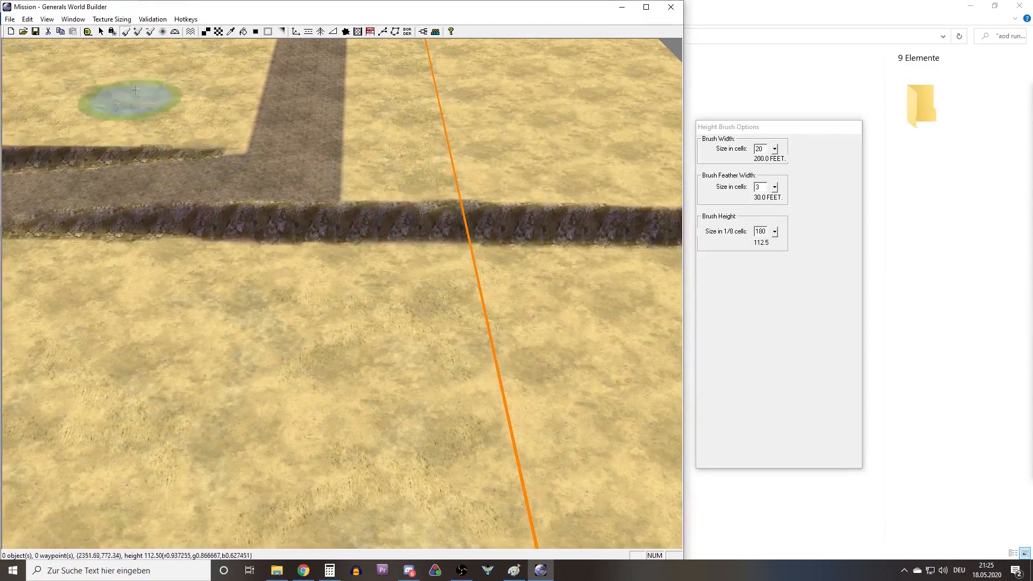
{"action": "right_click_drag", "start_coordinate": [316, 229], "coordinate": [294, 161]}
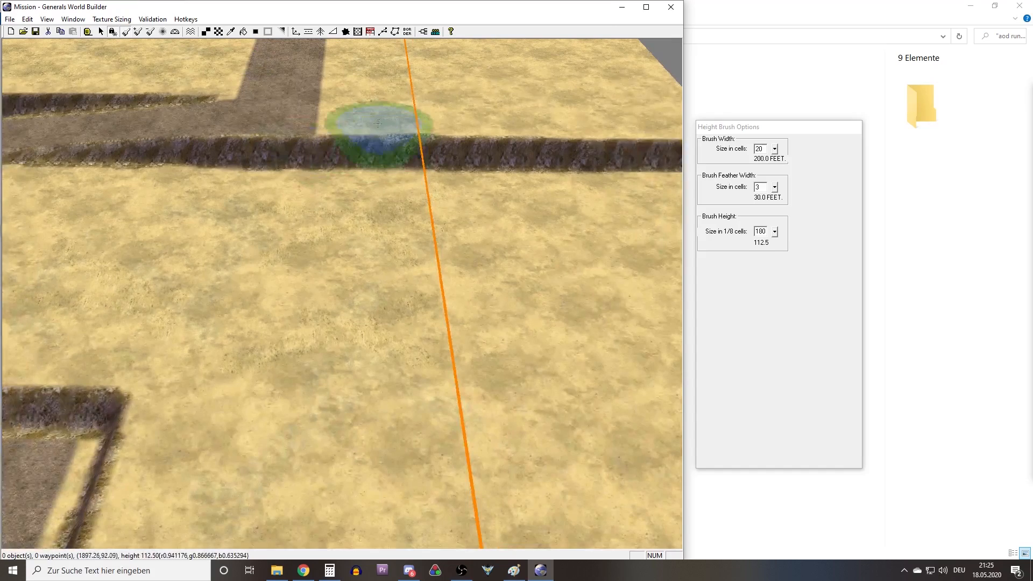
Raise the ground in front of the cliff wall into a flat plateau reaching across the boundary line to the map edge.
{"action": "mouse_move", "coordinate": [364, 124]}
{"action": "left_mouse_down"}
{"action": "mouse_move", "coordinate": [356, 269]}
{"action": "mouse_move", "coordinate": [672, 279]}
{"action": "left_mouse_up"}
{"action": "right_click_drag", "start_coordinate": [427, 262], "coordinate": [198, 259]}
{"action": "left_click_drag", "start_coordinate": [504, 277], "coordinate": [638, 279]}
{"action": "mouse_move", "coordinate": [333, 189]}
{"action": "left_mouse_down"}
{"action": "mouse_move", "coordinate": [242, 158]}
{"action": "mouse_move", "coordinate": [554, 164]}
{"action": "left_mouse_up"}
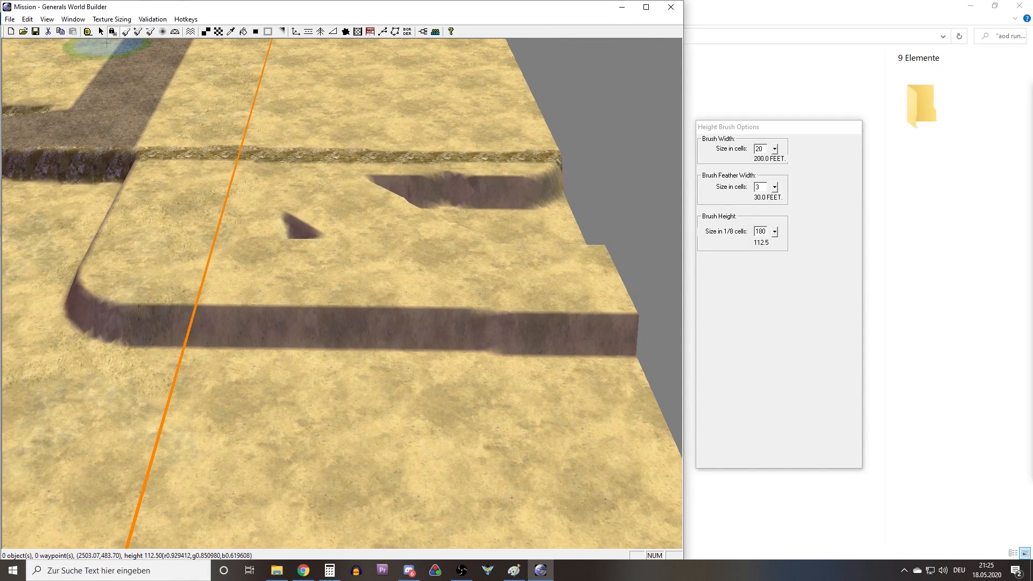
{"action": "mouse_move", "coordinate": [309, 253]}
{"action": "left_mouse_down"}
{"action": "mouse_move", "coordinate": [331, 264]}
{"action": "mouse_move", "coordinate": [467, 251]}
{"action": "mouse_move", "coordinate": [520, 181]}
{"action": "mouse_move", "coordinate": [604, 253]}
{"action": "left_mouse_up"}
{"action": "right_click_drag", "start_coordinate": [253, 207], "coordinate": [588, 237]}
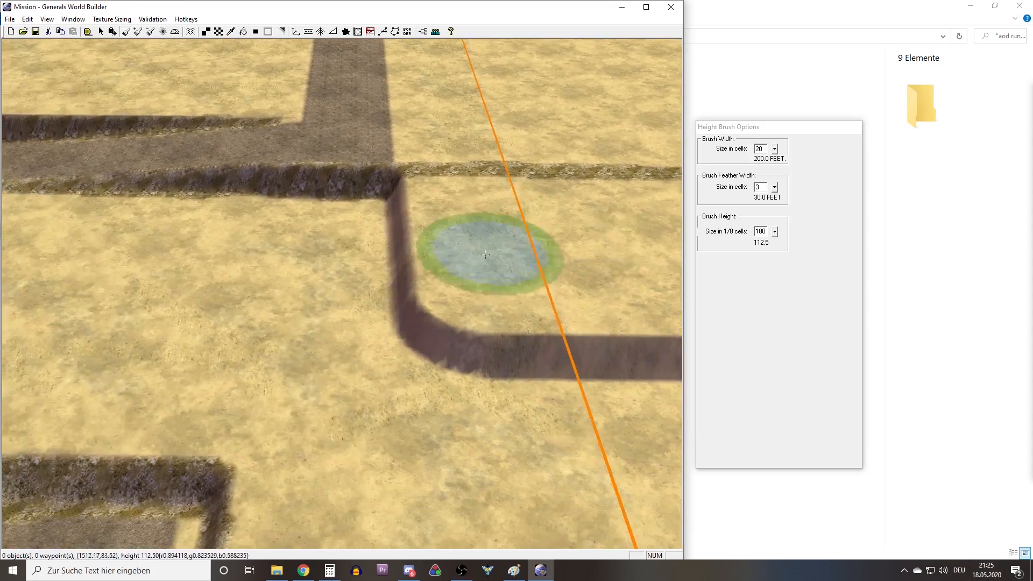
Sample GrassMediumType23brown from the existing cliff wall and set the brush width to 4 cells.
{"action": "right_click_drag", "start_coordinate": [472, 355], "coordinate": [447, 187]}
{"action": "right_click_drag", "start_coordinate": [484, 448], "coordinate": [484, 479]}
{"action": "right_click_drag", "start_coordinate": [401, 344], "coordinate": [410, 225]}
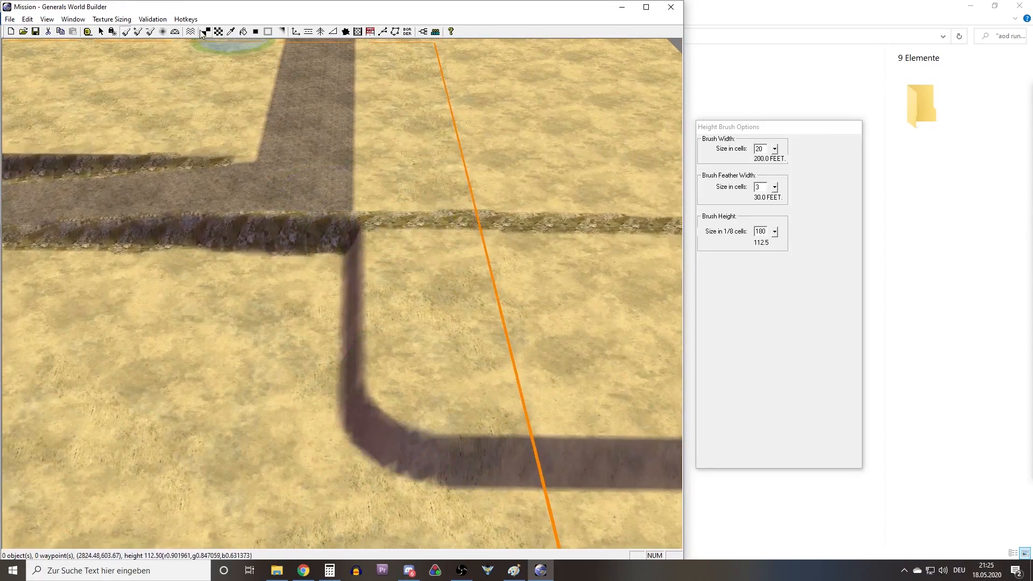
{"action": "left_click", "coordinate": [230, 32]}
{"action": "scroll", "coordinate": [288, 190], "scroll_direction": "up", "scroll_amount": 5}
{"action": "middle_click_drag", "start_coordinate": [289, 191], "coordinate": [213, 250]}
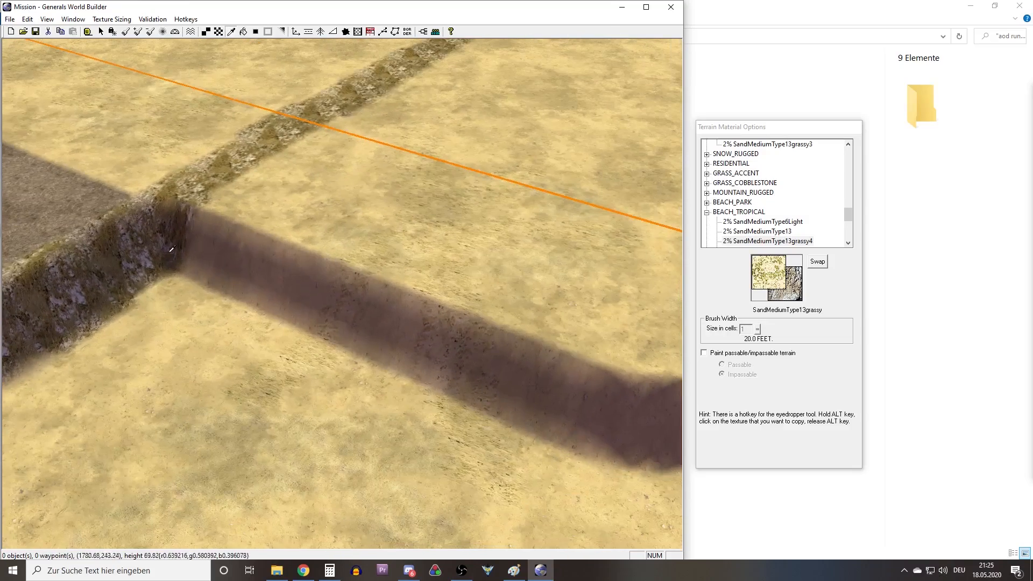
{"action": "left_click", "coordinate": [180, 234]}
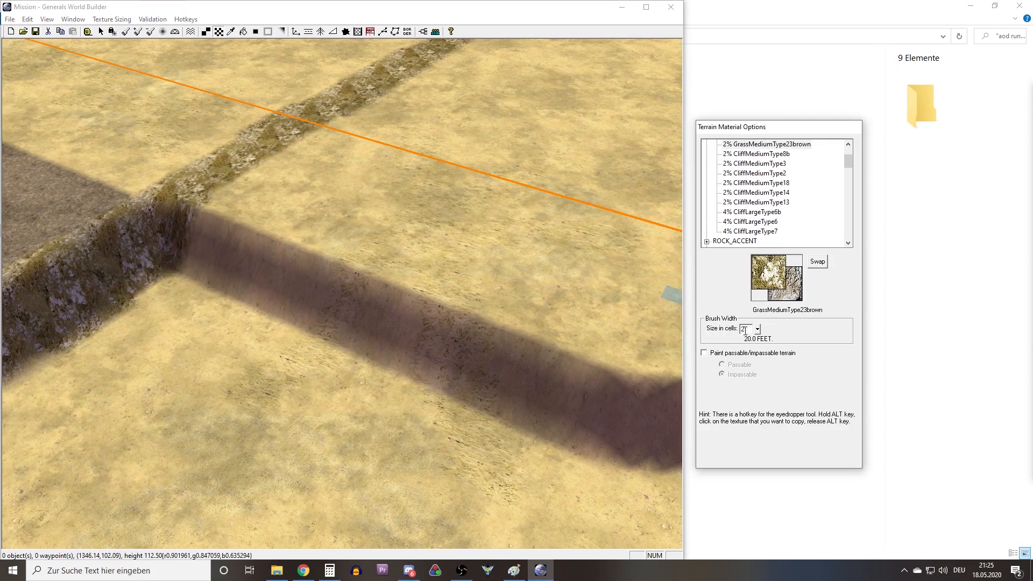
{"action": "double_click", "coordinate": [747, 329]}
Paint GrassMediumType23brown along the new plateau's side wall, around its rounded corner and onto the front wall.
{"action": "middle_click_drag", "start_coordinate": [544, 303], "coordinate": [353, 319]}
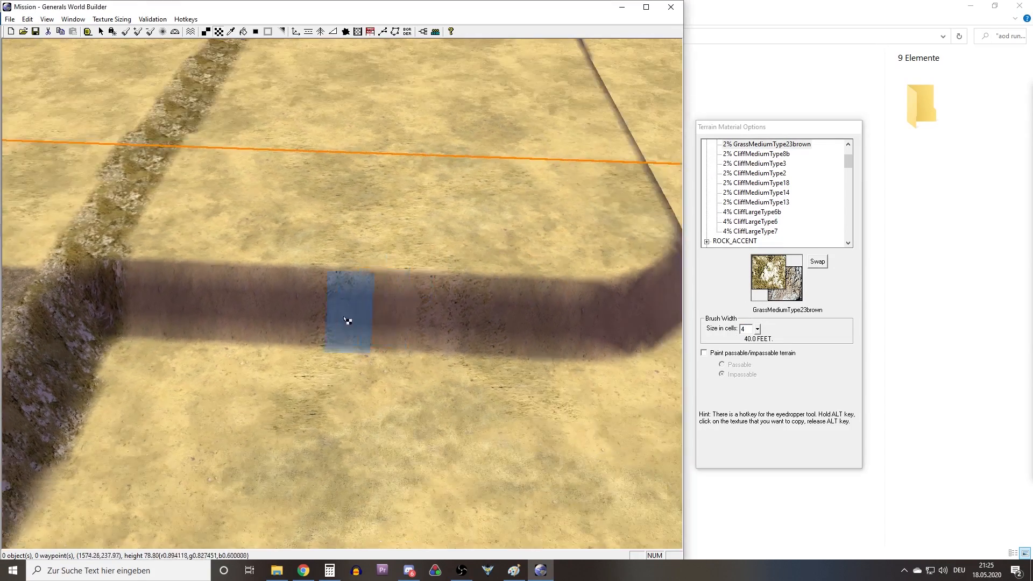
{"action": "middle_click_drag", "start_coordinate": [592, 305], "coordinate": [443, 320]}
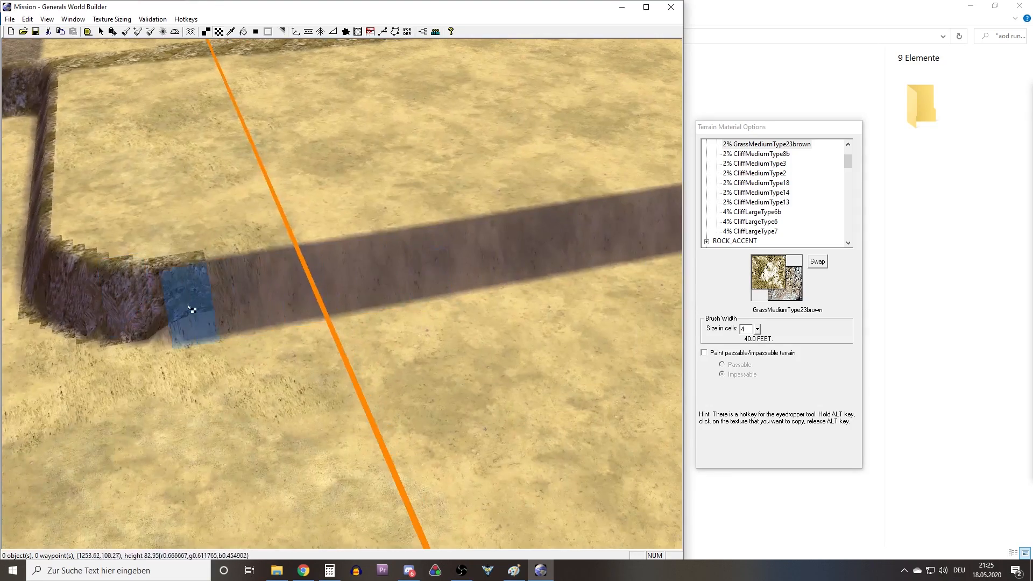
{"action": "mouse_move", "coordinate": [171, 321]}
{"action": "middle_mouse_down"}
{"action": "mouse_move", "coordinate": [196, 290]}
{"action": "mouse_move", "coordinate": [228, 325]}
{"action": "mouse_move", "coordinate": [258, 329]}
{"action": "middle_mouse_up"}
{"action": "middle_click_drag", "start_coordinate": [520, 321], "coordinate": [425, 299]}
{"action": "scroll", "coordinate": [445, 289], "scroll_direction": "up", "scroll_amount": 6}
{"action": "right_click_drag", "start_coordinate": [429, 312], "coordinate": [483, 386]}
{"action": "middle_click_drag", "start_coordinate": [482, 387], "coordinate": [556, 327]}
{"action": "right_click_drag", "start_coordinate": [556, 327], "coordinate": [463, 393]}
{"action": "right_click_drag", "start_coordinate": [258, 269], "coordinate": [316, 306]}
{"action": "middle_click_drag", "start_coordinate": [317, 305], "coordinate": [326, 258]}
{"action": "scroll", "coordinate": [332, 331], "scroll_direction": "down", "scroll_amount": 6}
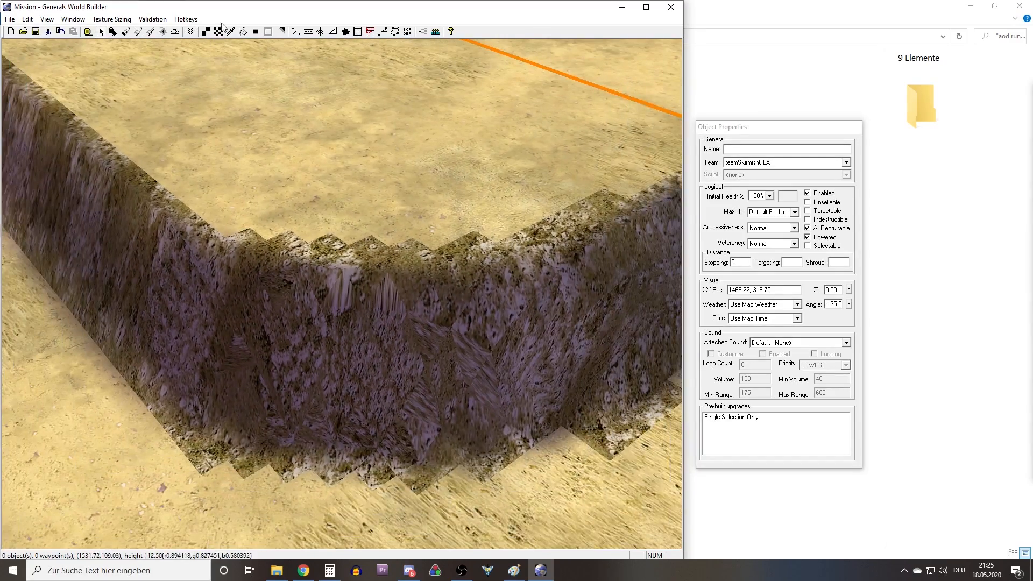
Sample SandLargeType3Light and paint it across the old cliff strip where it meets the wall, separating the two.
{"action": "middle_click_drag", "start_coordinate": [397, 192], "coordinate": [258, 118]}
{"action": "key", "text": "alt"}
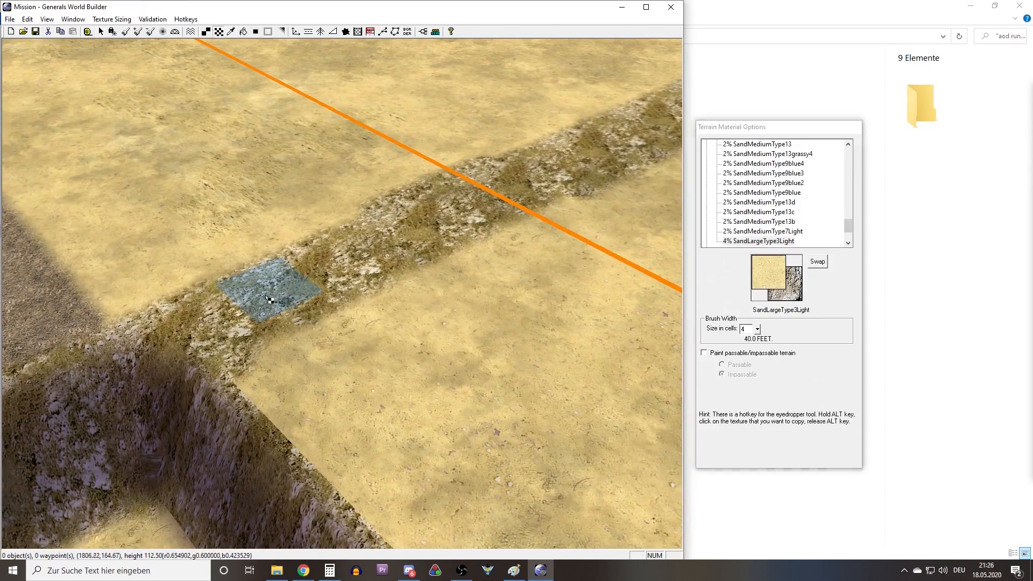
{"action": "right_click_drag", "start_coordinate": [258, 317], "coordinate": [303, 299]}
{"action": "key", "text": "a"}
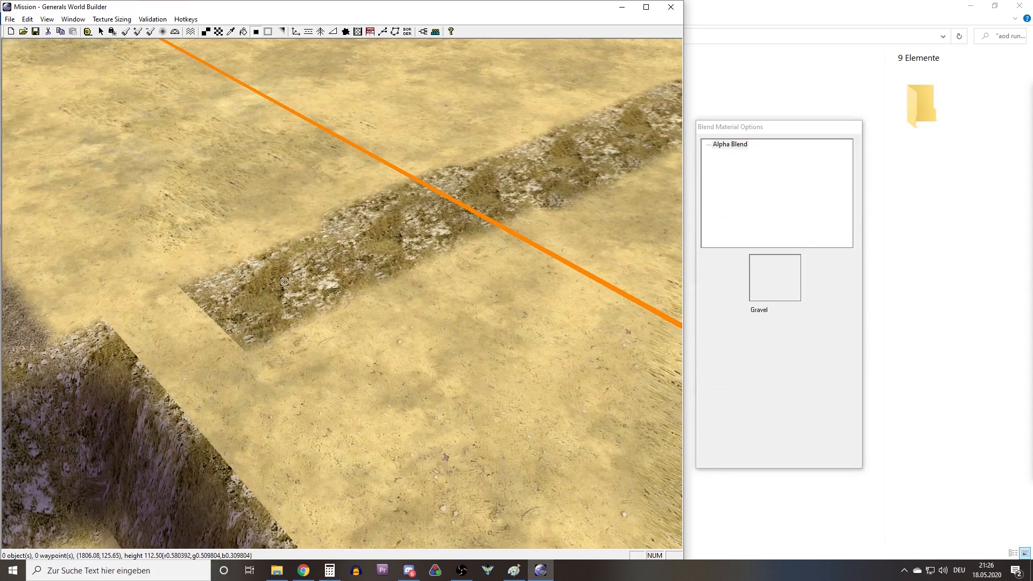
{"action": "key", "text": "b"}
Flood-fill the remaining old cliff strip on the plateau with SandLargeType3Light.
{"action": "left_click", "coordinate": [245, 31]}
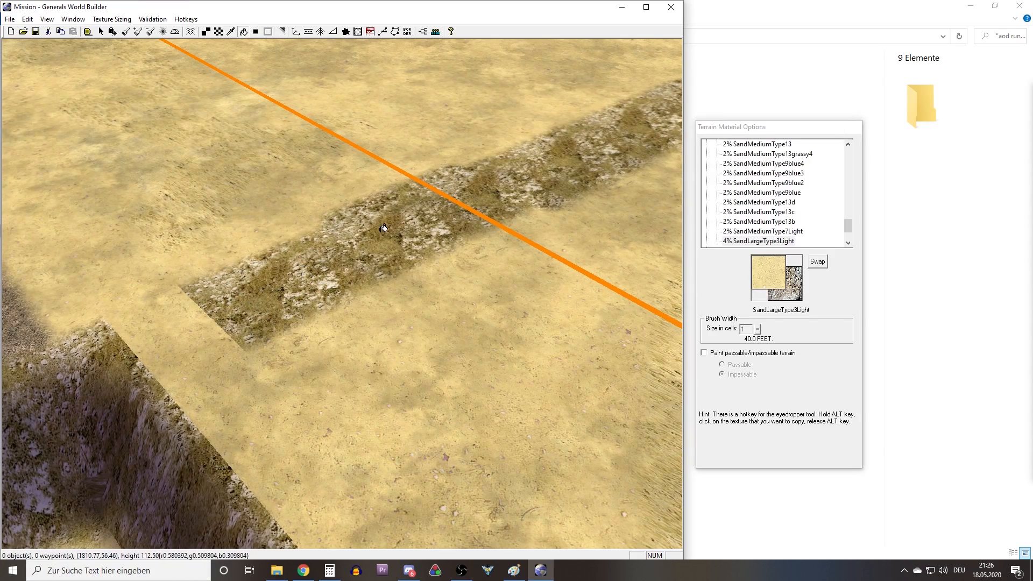
{"action": "left_click", "coordinate": [323, 307]}
{"action": "right_click_drag", "start_coordinate": [324, 307], "coordinate": [482, 405]}
{"action": "right_click", "coordinate": [379, 211]}
{"action": "right_click_drag", "start_coordinate": [379, 211], "coordinate": [414, 288]}
{"action": "scroll", "coordinate": [413, 285], "scroll_direction": "up", "scroll_amount": 6}
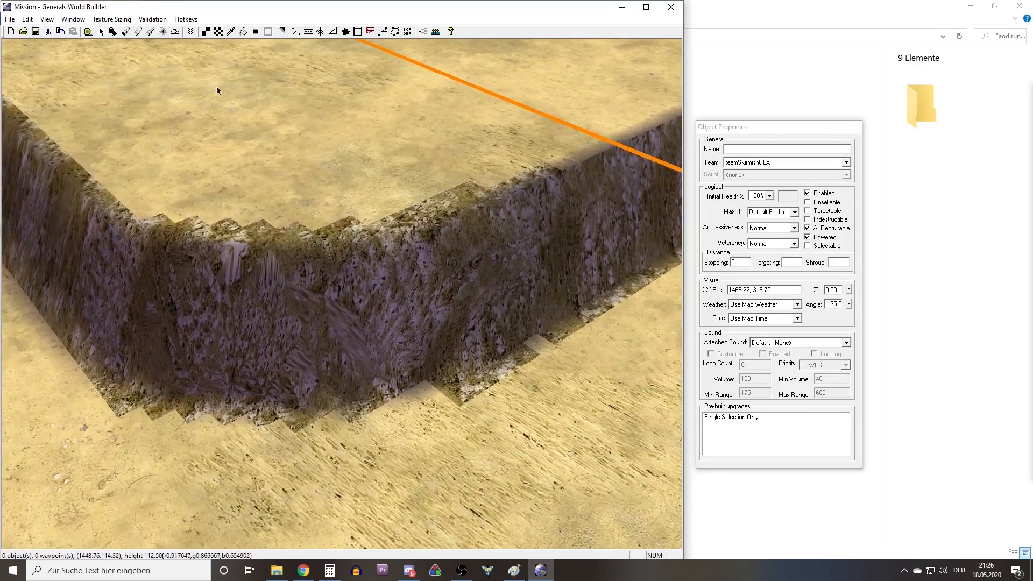
Auto-edge the cliff wall's brown texture outward so its jagged borders blend into the surrounding sand.
{"action": "left_click", "coordinate": [164, 32]}
{"action": "right_click_drag", "start_coordinate": [202, 242], "coordinate": [361, 296]}
{"action": "left_click_drag", "start_coordinate": [368, 309], "coordinate": [392, 262]}
{"action": "left_click", "coordinate": [255, 33]}
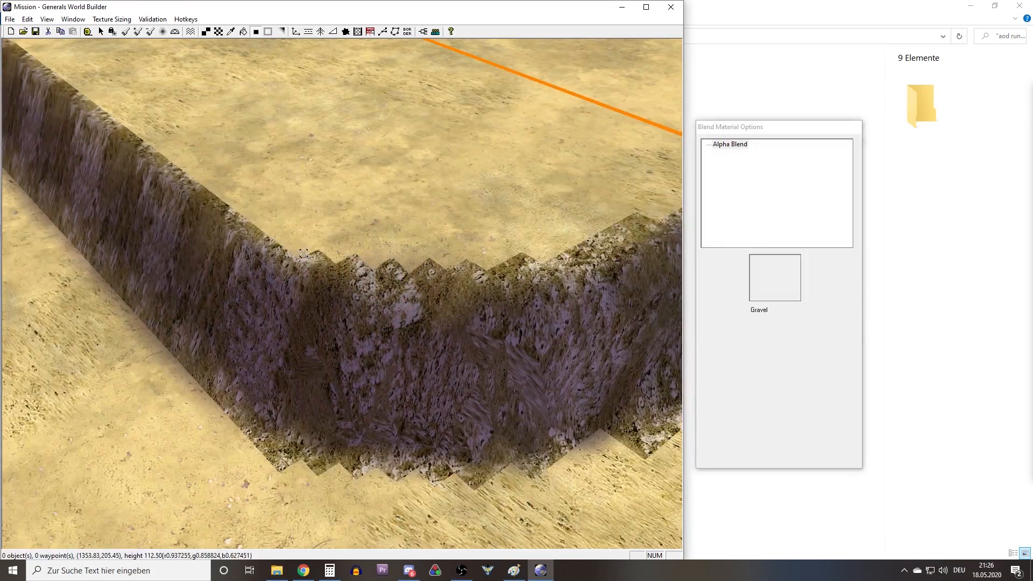
Smooth the heights along the plateau's side wall and rounded corner with a 3-cell brush, radius 1 and rate 2.
{"action": "left_click", "coordinate": [163, 32]}
{"action": "mouse_move", "coordinate": [344, 290]}
{"action": "left_mouse_down"}
{"action": "mouse_move", "coordinate": [502, 334]}
{"action": "mouse_move", "coordinate": [226, 204]}
{"action": "left_mouse_up"}
{"action": "right_click_drag", "start_coordinate": [177, 151], "coordinate": [344, 204]}
{"action": "left_click_drag", "start_coordinate": [258, 180], "coordinate": [145, 97]}
{"action": "mouse_move", "coordinate": [146, 102]}
{"action": "right_mouse_down"}
{"action": "mouse_move", "coordinate": [252, 258]}
{"action": "mouse_move", "coordinate": [485, 237]}
{"action": "right_mouse_up"}
{"action": "right_click_drag", "start_coordinate": [327, 251], "coordinate": [196, 304]}
{"action": "middle_click_drag", "start_coordinate": [196, 304], "coordinate": [293, 318]}
{"action": "right_click_drag", "start_coordinate": [293, 317], "coordinate": [412, 341]}
{"action": "mouse_move", "coordinate": [293, 188]}
{"action": "middle_mouse_down"}
{"action": "mouse_move", "coordinate": [515, 244]}
{"action": "mouse_move", "coordinate": [383, 193]}
{"action": "mouse_move", "coordinate": [322, 210]}
{"action": "middle_mouse_up"}
{"action": "scroll", "coordinate": [262, 226], "scroll_direction": "down", "scroll_amount": 3}
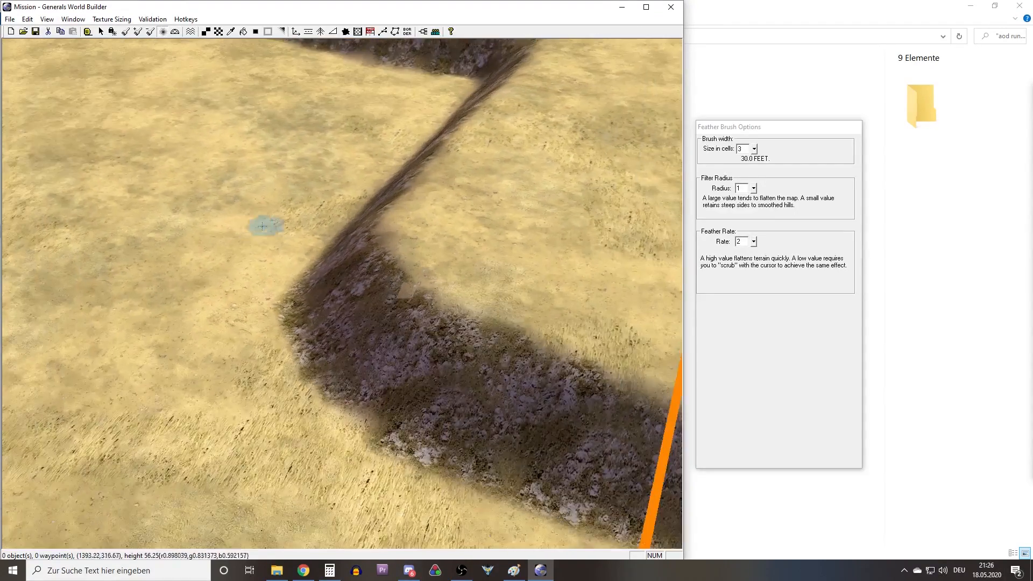
Examine the smoothed and blended plateau walls from several sides, including where they meet the road.
{"action": "scroll", "coordinate": [269, 234], "scroll_direction": "down", "scroll_amount": 3}
{"action": "right_click_drag", "start_coordinate": [274, 240], "coordinate": [445, 172]}
{"action": "scroll", "coordinate": [436, 148], "scroll_direction": "down", "scroll_amount": 3}
{"action": "middle_click_drag", "start_coordinate": [434, 149], "coordinate": [489, 275]}
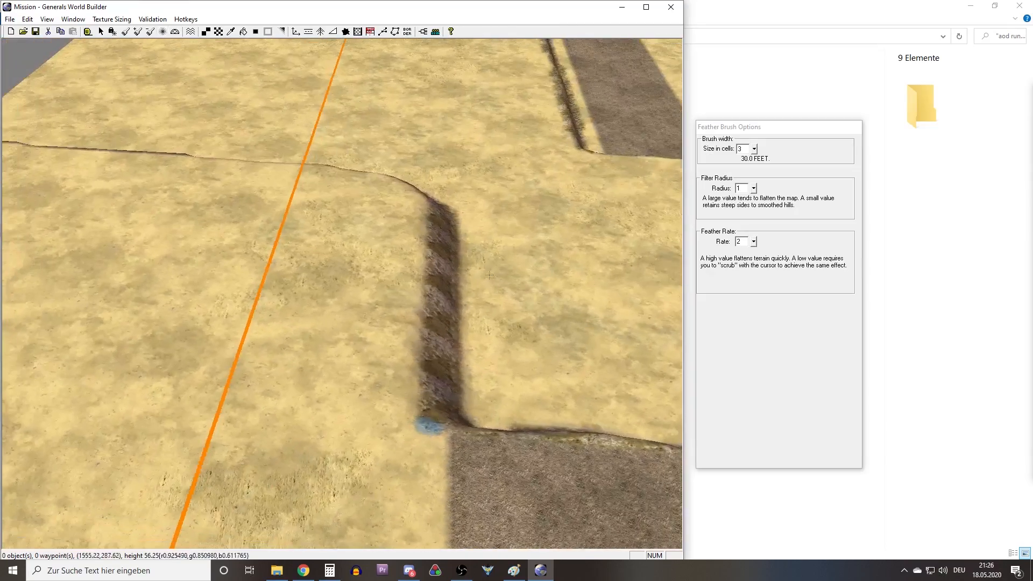
{"action": "mouse_move", "coordinate": [322, 218]}
{"action": "right_mouse_down"}
{"action": "mouse_move", "coordinate": [447, 228]}
{"action": "mouse_move", "coordinate": [440, 217]}
{"action": "mouse_move", "coordinate": [387, 207]}
{"action": "right_mouse_up"}
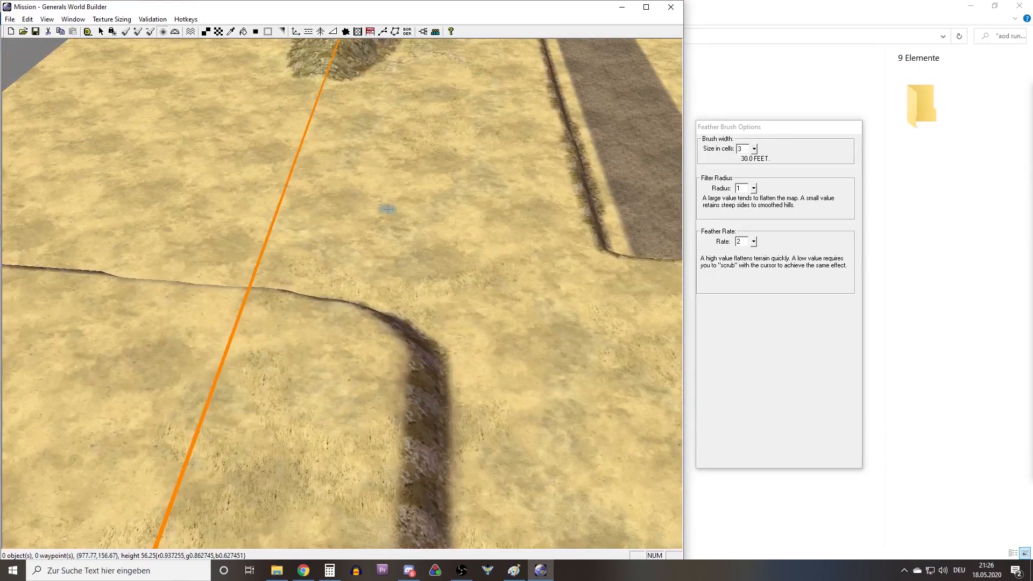
{"action": "middle_click_drag", "start_coordinate": [388, 208], "coordinate": [287, 248]}
{"action": "right_click_drag", "start_coordinate": [287, 249], "coordinate": [290, 178]}
{"action": "scroll", "coordinate": [344, 215], "scroll_direction": "down", "scroll_amount": 3}
{"action": "right_click_drag", "start_coordinate": [484, 252], "coordinate": [320, 303]}
{"action": "mouse_move", "coordinate": [371, 352]}
{"action": "right_mouse_down"}
{"action": "mouse_move", "coordinate": [490, 366]}
{"action": "mouse_move", "coordinate": [325, 351]}
{"action": "mouse_move", "coordinate": [231, 360]}
{"action": "right_mouse_up"}
{"action": "mouse_move", "coordinate": [232, 360]}
{"action": "middle_mouse_down"}
{"action": "mouse_move", "coordinate": [348, 315]}
{"action": "mouse_move", "coordinate": [371, 344]}
{"action": "middle_mouse_up"}
{"action": "scroll", "coordinate": [380, 334], "scroll_direction": "up", "scroll_amount": 6}
{"action": "right_click_drag", "start_coordinate": [392, 334], "coordinate": [223, 202]}
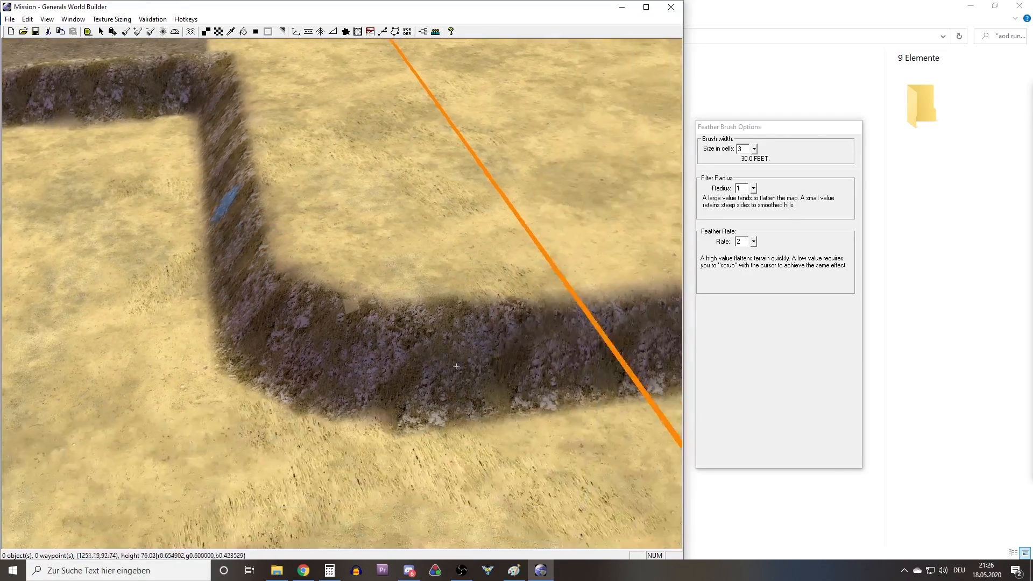
Sample GrassMediumType23brown from the wall and paint it over the stray sand tile on the rounded corner's upper rim.
{"action": "scroll", "coordinate": [437, 356], "scroll_direction": "up", "scroll_amount": 3}
{"action": "scroll", "coordinate": [437, 355], "scroll_direction": "up", "scroll_amount": 7}
{"action": "right_click_drag", "start_coordinate": [371, 331], "coordinate": [324, 312]}
{"action": "right_click", "coordinate": [324, 312]}
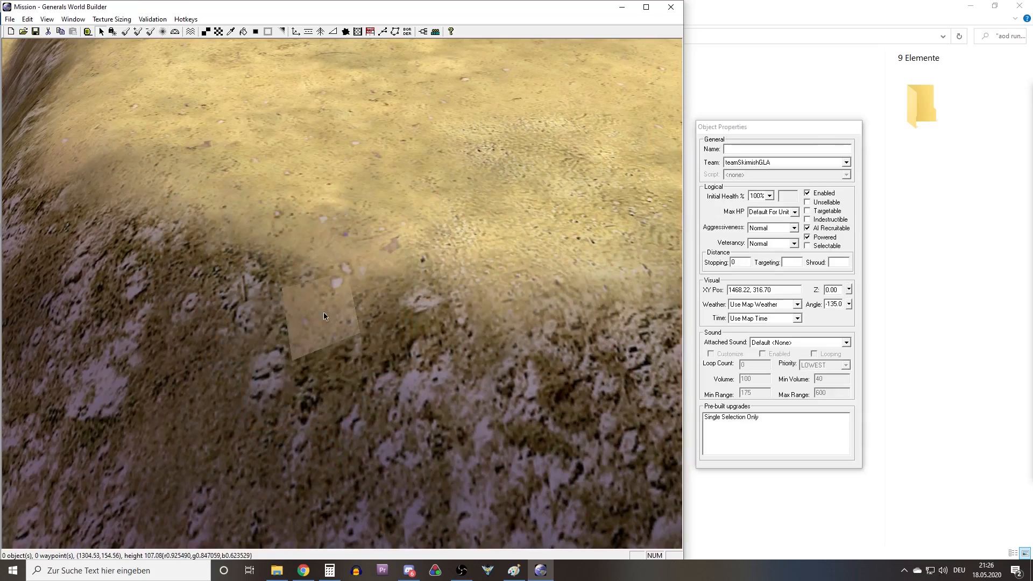
{"action": "right_click_drag", "start_coordinate": [368, 353], "coordinate": [350, 359]}
{"action": "middle_click_drag", "start_coordinate": [350, 359], "coordinate": [312, 381]}
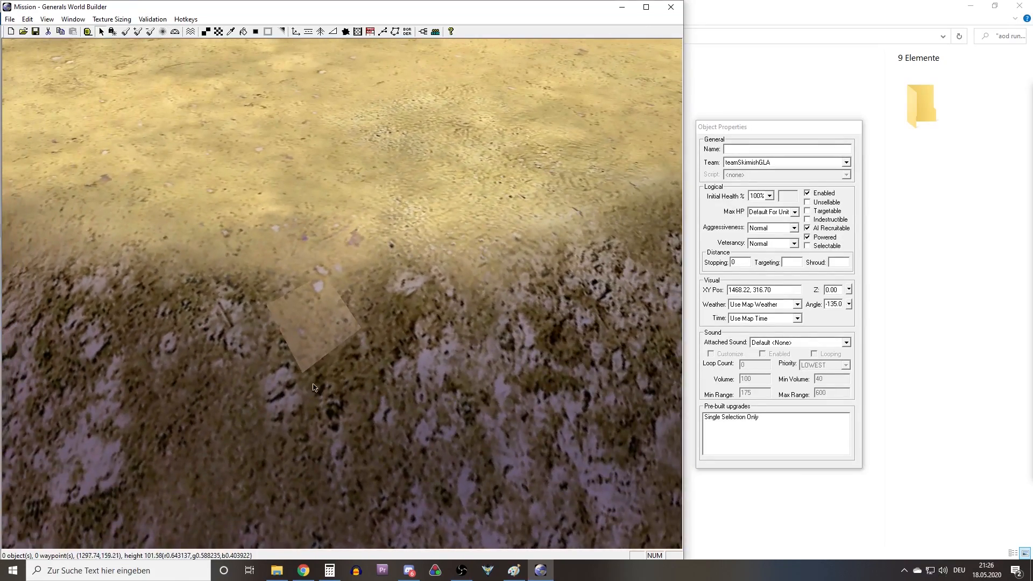
{"action": "scroll", "coordinate": [310, 383], "scroll_direction": "up", "scroll_amount": 5}
{"action": "right_click_drag", "start_coordinate": [309, 383], "coordinate": [337, 357]}
{"action": "middle_click_drag", "start_coordinate": [337, 357], "coordinate": [337, 330]}
{"action": "middle_click_drag", "start_coordinate": [303, 295], "coordinate": [348, 335]}
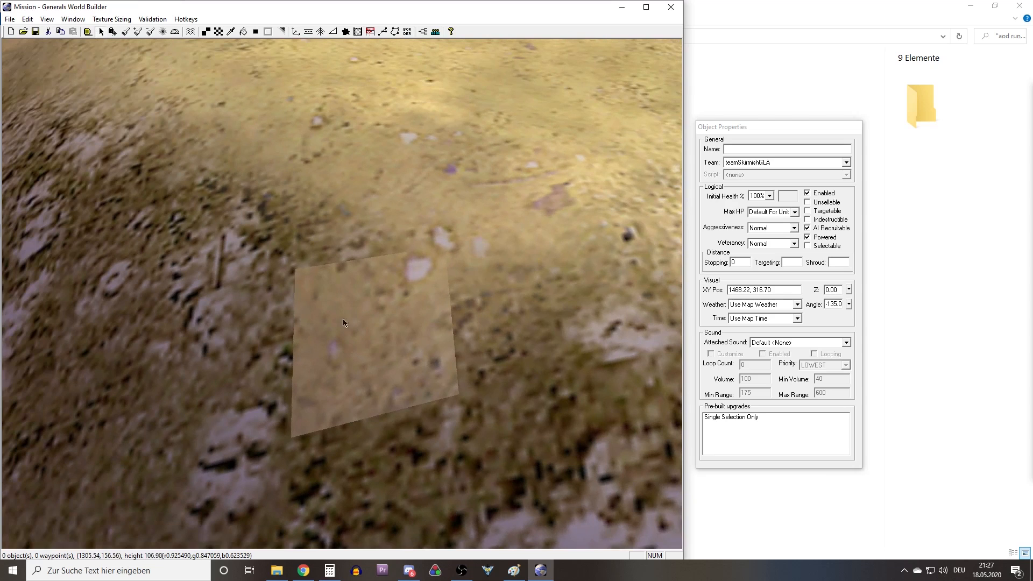
{"action": "middle_click_drag", "start_coordinate": [324, 250], "coordinate": [340, 264]}
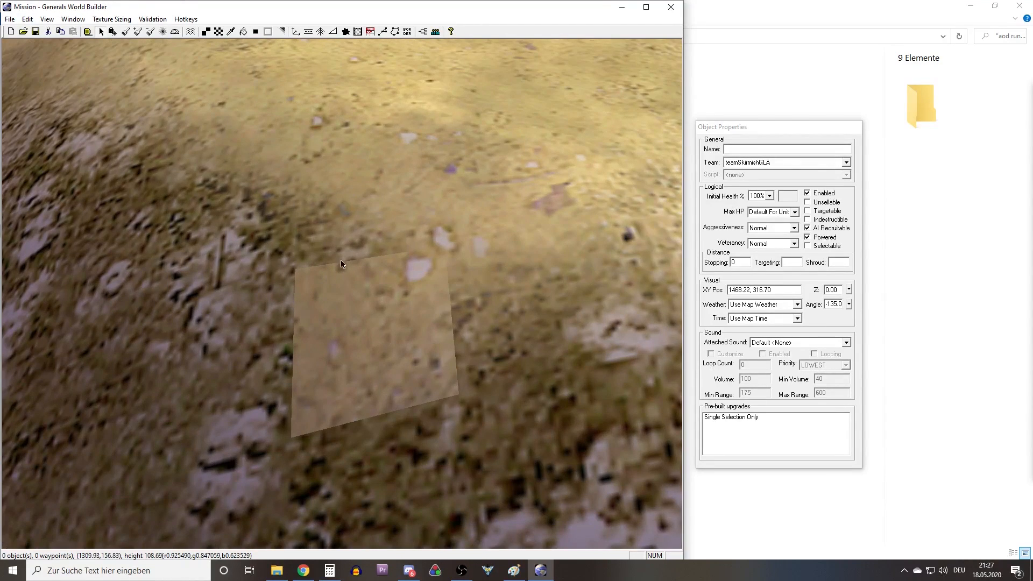
{"action": "left_click", "coordinate": [202, 36]}
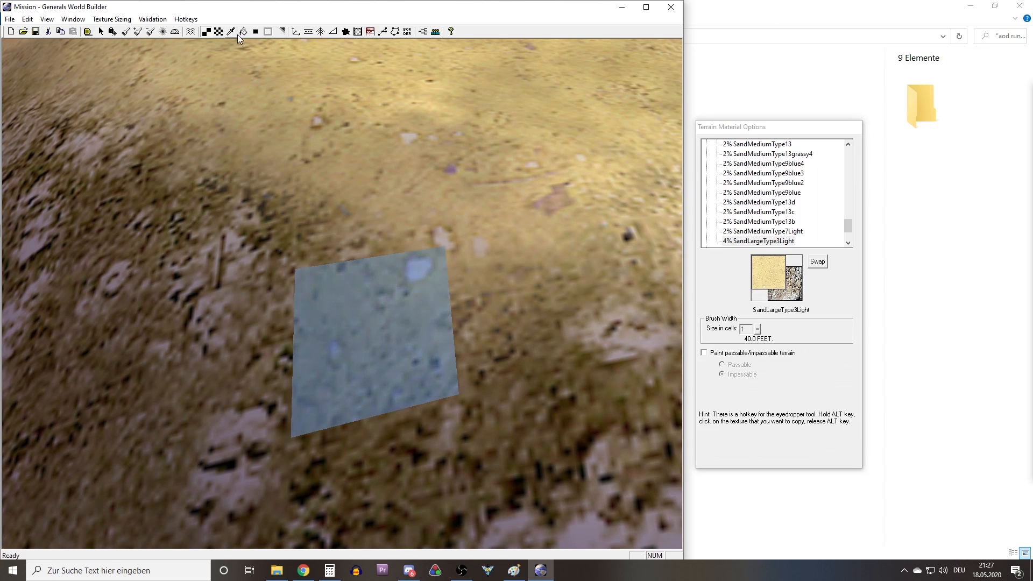
{"action": "left_click", "coordinate": [231, 32]}
{"action": "right_click_drag", "start_coordinate": [202, 371], "coordinate": [294, 315]}
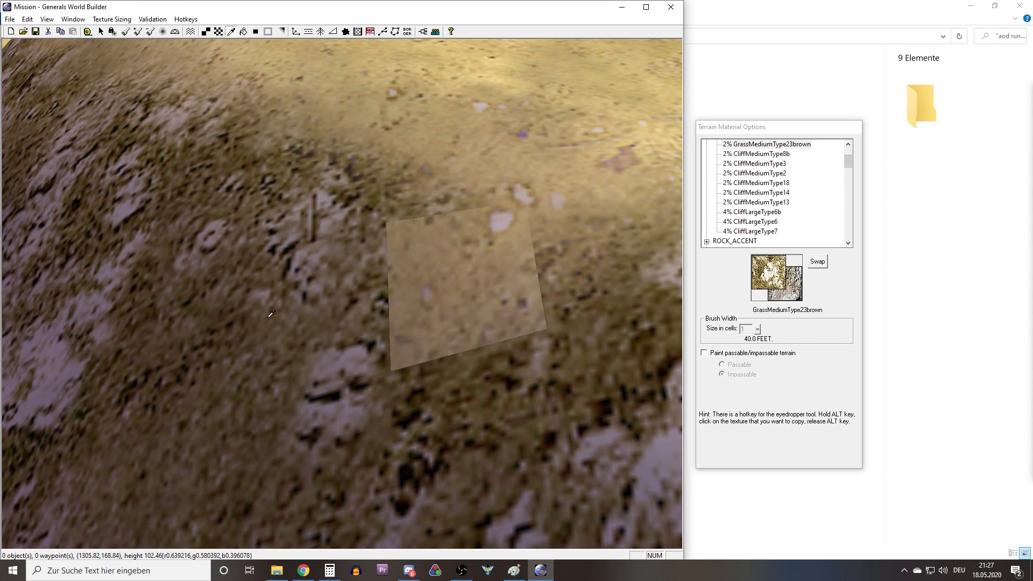
{"action": "right_click_drag", "start_coordinate": [271, 314], "coordinate": [347, 281]}
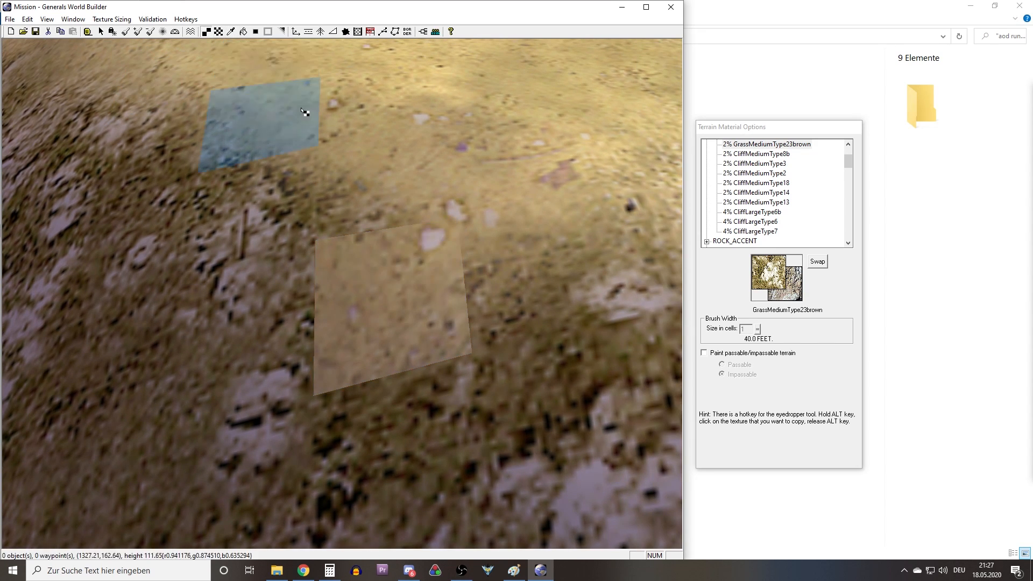
{"action": "left_click", "coordinate": [381, 293]}
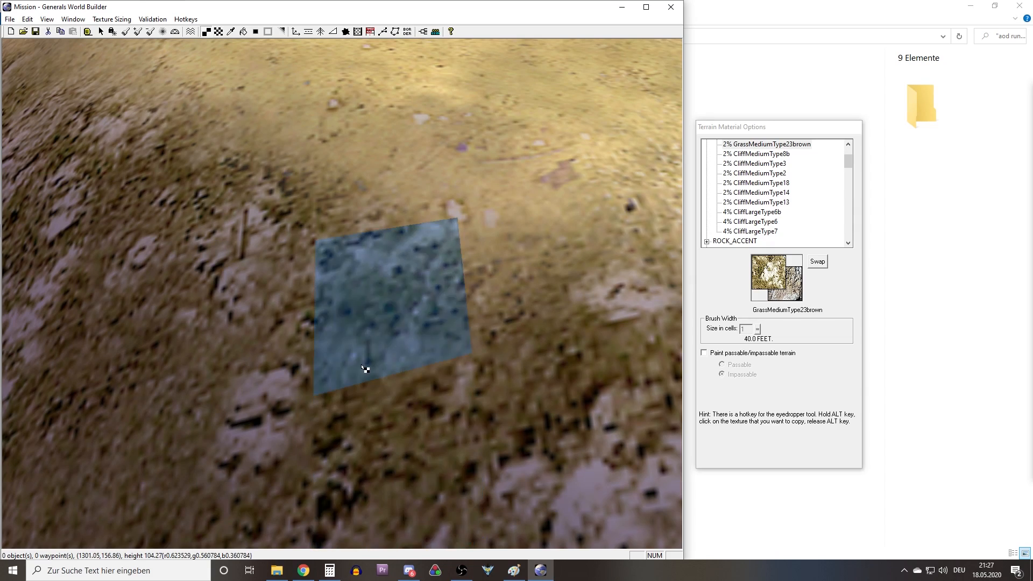
{"action": "key", "text": "ctrl+z"}
{"action": "key", "text": "ctrl+z"}
{"action": "scroll", "coordinate": [427, 308], "scroll_direction": "up", "scroll_amount": 8}
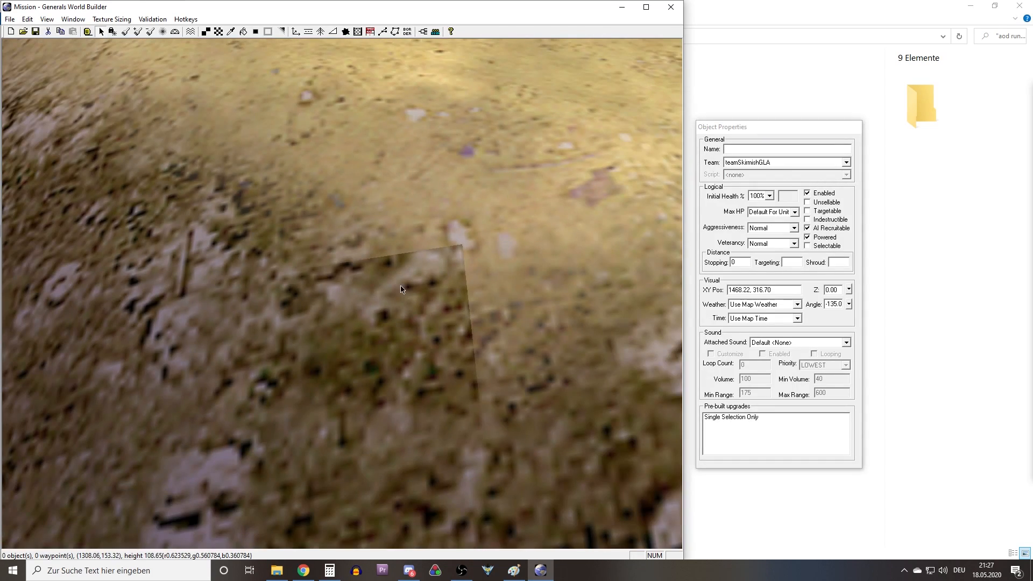
Blend the hard edges of the repainted rim tile into the neighbouring sand with the Single Edge Tool.
{"action": "middle_click_drag", "start_coordinate": [401, 286], "coordinate": [256, 338]}
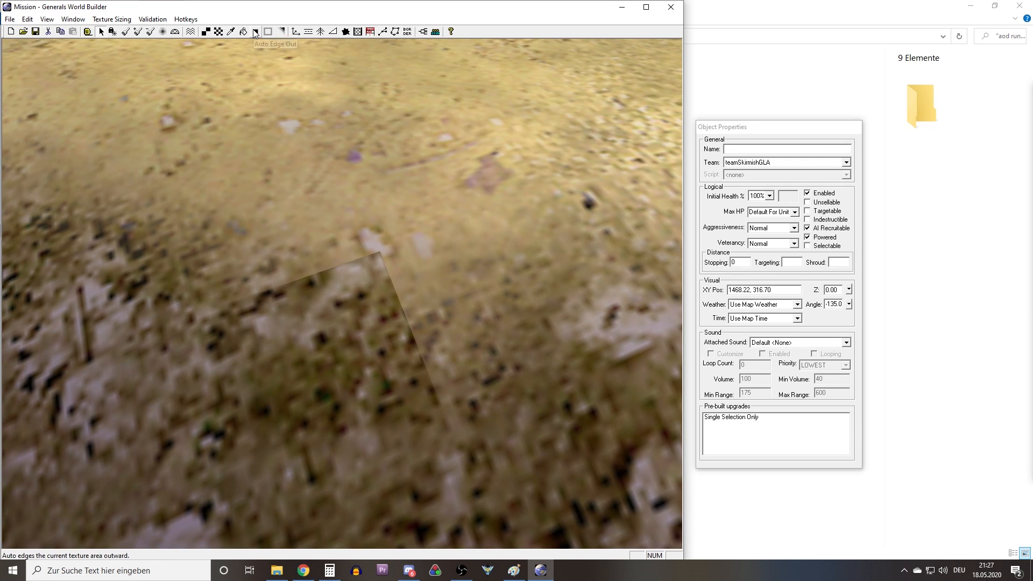
{"action": "left_click", "coordinate": [282, 33]}
{"action": "middle_click_drag", "start_coordinate": [387, 251], "coordinate": [356, 290]}
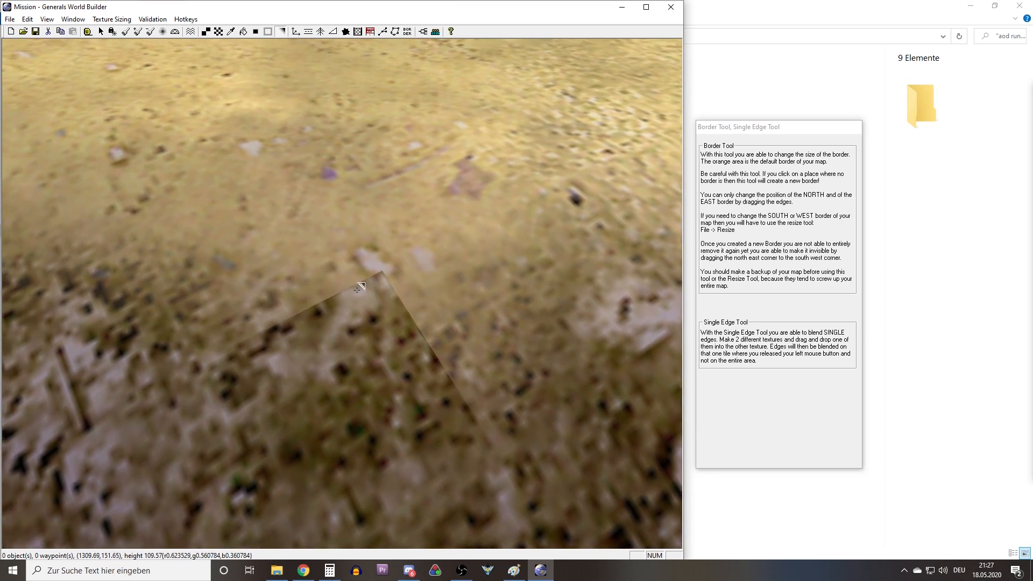
{"action": "scroll", "coordinate": [357, 290], "scroll_direction": "up", "scroll_amount": 2}
{"action": "scroll", "coordinate": [357, 290], "scroll_direction": "down", "scroll_amount": 1}
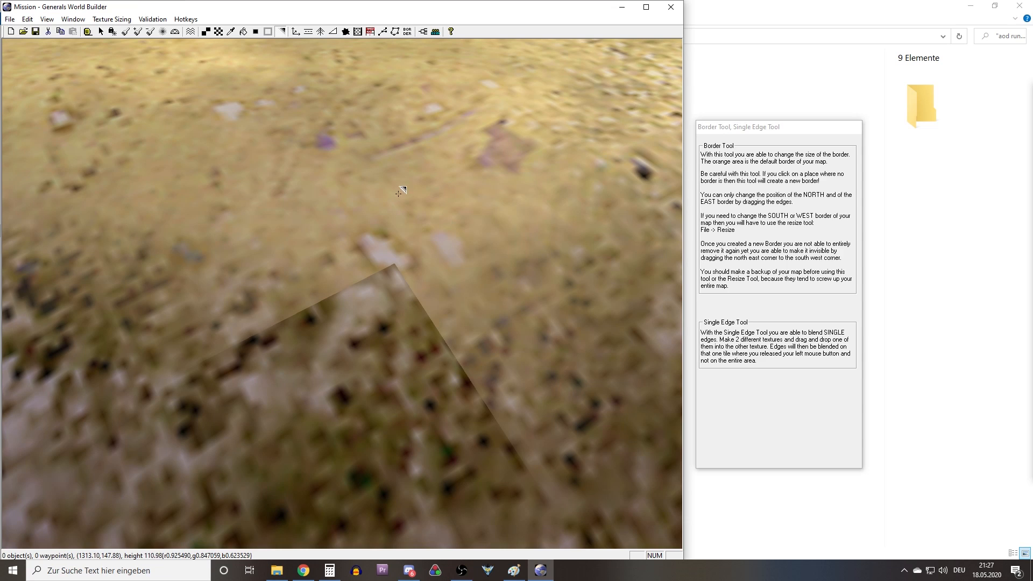
{"action": "left_click", "coordinate": [384, 442]}
{"action": "middle_click_drag", "start_coordinate": [366, 293], "coordinate": [410, 456]}
{"action": "scroll", "coordinate": [410, 456], "scroll_direction": "down", "scroll_amount": 8}
{"action": "right_click", "coordinate": [408, 428]}
Inspect the blended cliff wall, its rounded corner and the surrounding map for remaining hard texture edges.
{"action": "middle_click_drag", "start_coordinate": [390, 388], "coordinate": [329, 429]}
{"action": "middle_click_drag", "start_coordinate": [309, 392], "coordinate": [468, 302]}
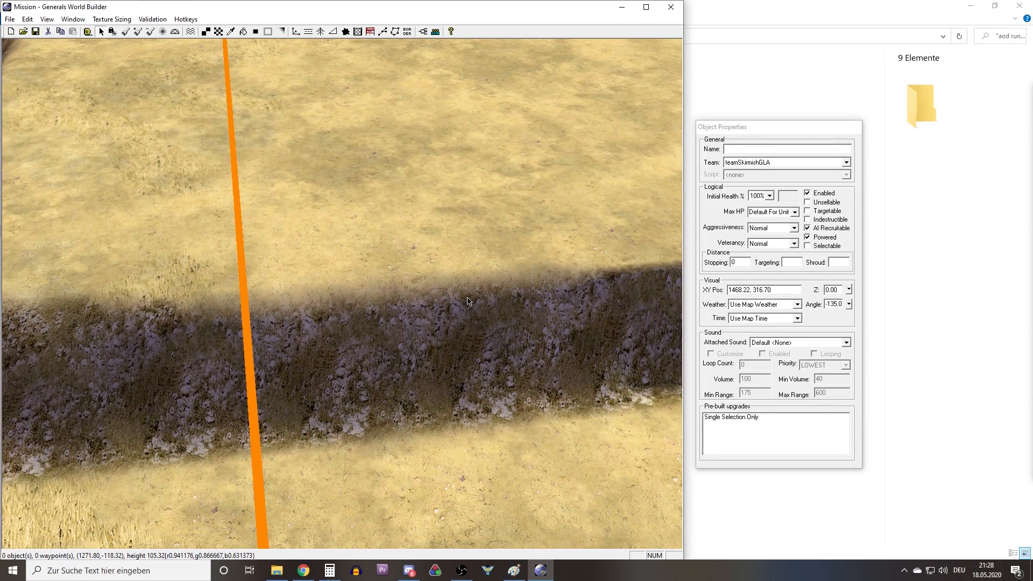
{"action": "middle_click_drag", "start_coordinate": [472, 294], "coordinate": [299, 247]}
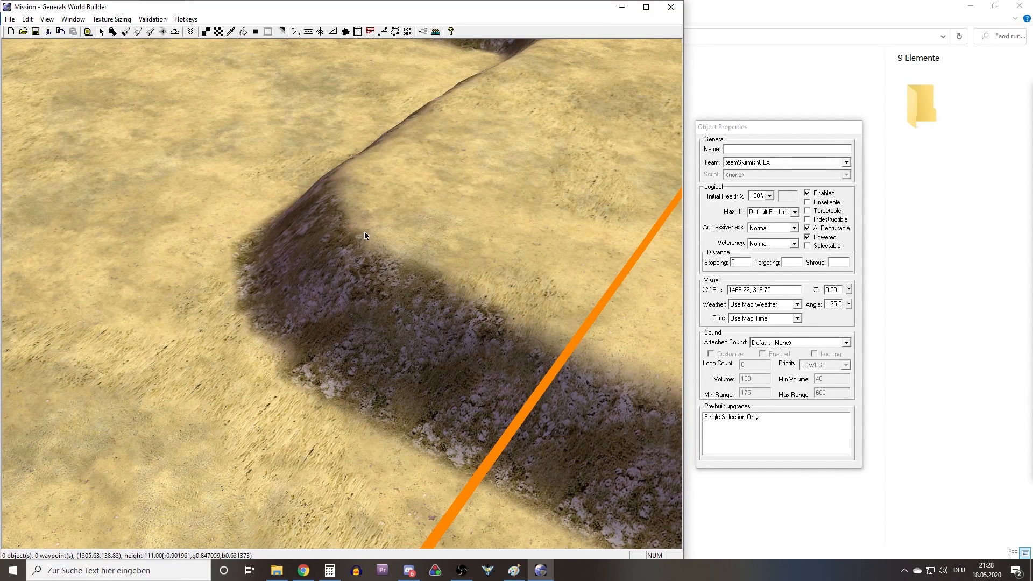
{"action": "scroll", "coordinate": [376, 242], "scroll_direction": "down", "scroll_amount": 5}
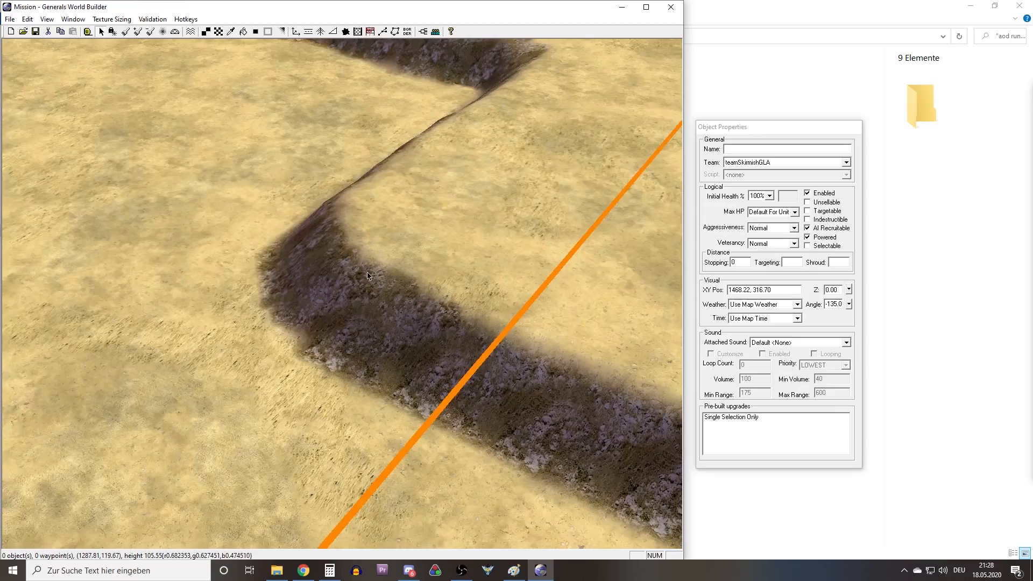
{"action": "middle_click_drag", "start_coordinate": [367, 276], "coordinate": [417, 302]}
{"action": "middle_click_drag", "start_coordinate": [411, 263], "coordinate": [408, 343]}
{"action": "scroll", "coordinate": [408, 343], "scroll_direction": "down", "scroll_amount": 3}
{"action": "right_click_drag", "start_coordinate": [408, 343], "coordinate": [425, 156]}
{"action": "middle_click_drag", "start_coordinate": [425, 160], "coordinate": [362, 219]}
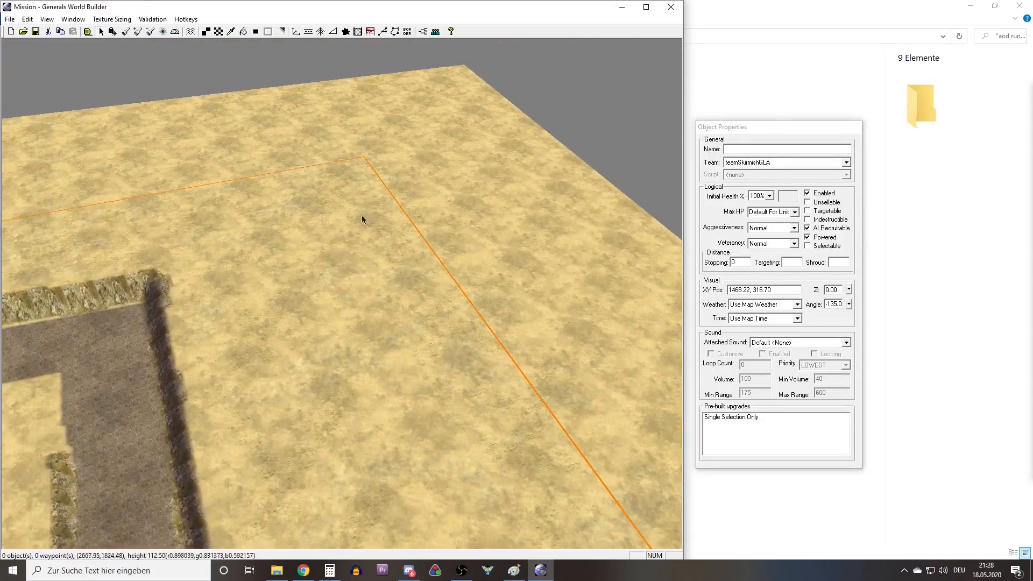
{"action": "middle_click_drag", "start_coordinate": [346, 178], "coordinate": [167, 42]}
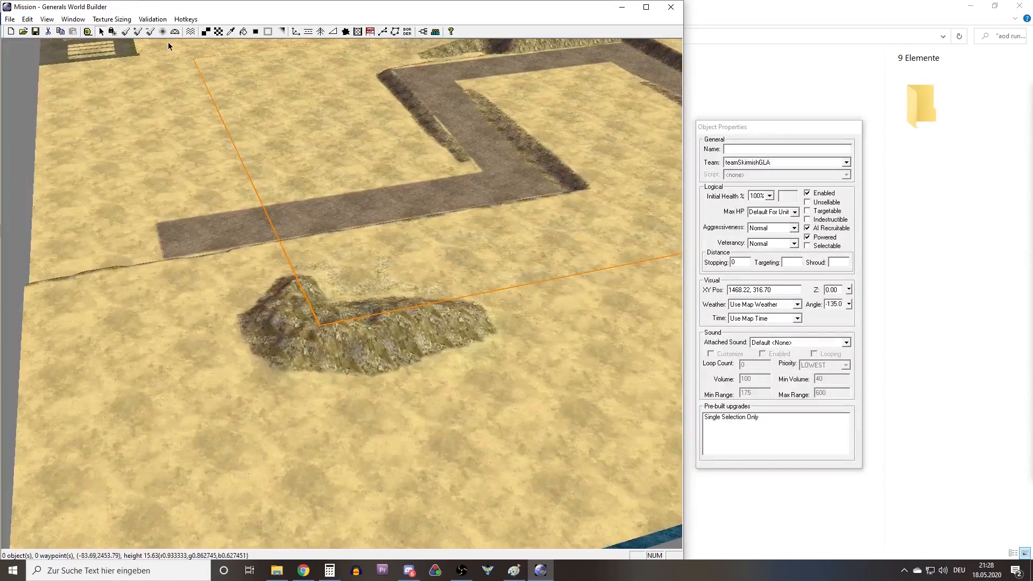
{"action": "left_click", "coordinate": [140, 34]}
{"action": "mouse_move", "coordinate": [111, 302]}
{"action": "right_mouse_down"}
{"action": "mouse_move", "coordinate": [186, 261]}
{"action": "mouse_move", "coordinate": [278, 321]}
{"action": "mouse_move", "coordinate": [204, 274]}
{"action": "mouse_move", "coordinate": [285, 235]}
{"action": "mouse_move", "coordinate": [327, 184]}
{"action": "right_mouse_up"}
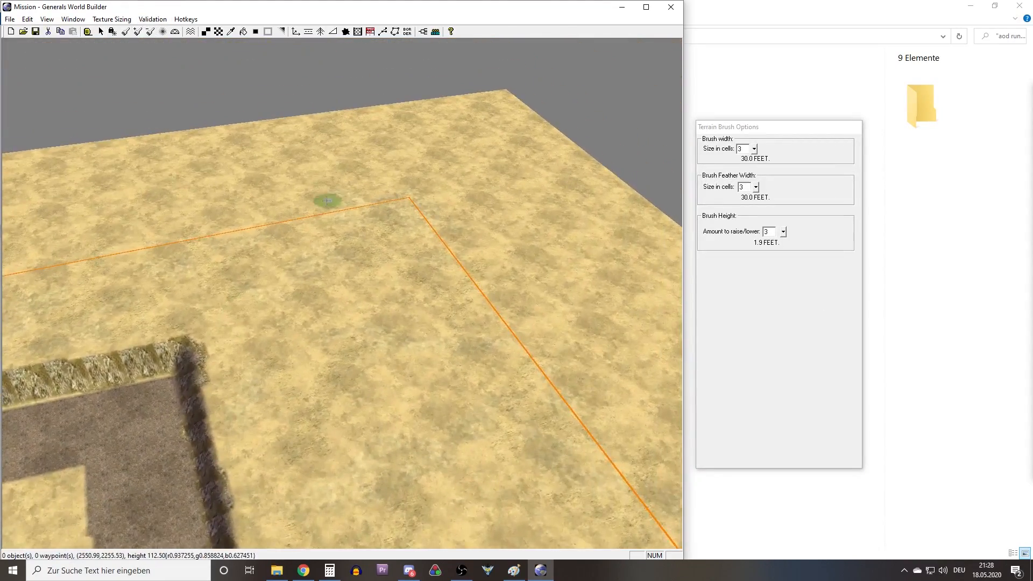
{"action": "middle_click_drag", "start_coordinate": [327, 199], "coordinate": [407, 275]}
{"action": "scroll", "coordinate": [406, 276], "scroll_direction": "up", "scroll_amount": 6}
{"action": "scroll", "coordinate": [406, 276], "scroll_direction": "down", "scroll_amount": 4}
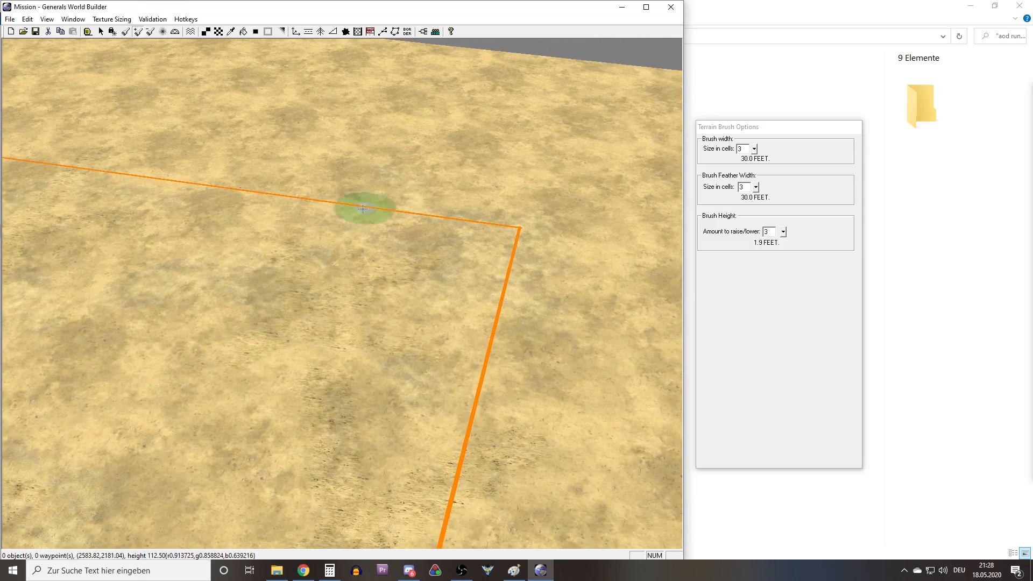
{"action": "left_click", "coordinate": [176, 32]}
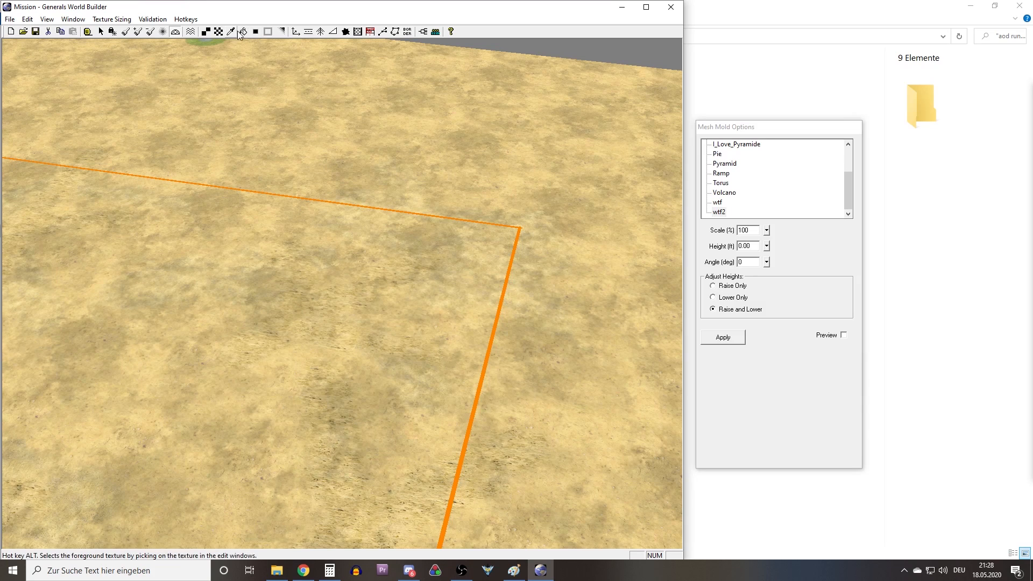
{"action": "left_click", "coordinate": [382, 32]}
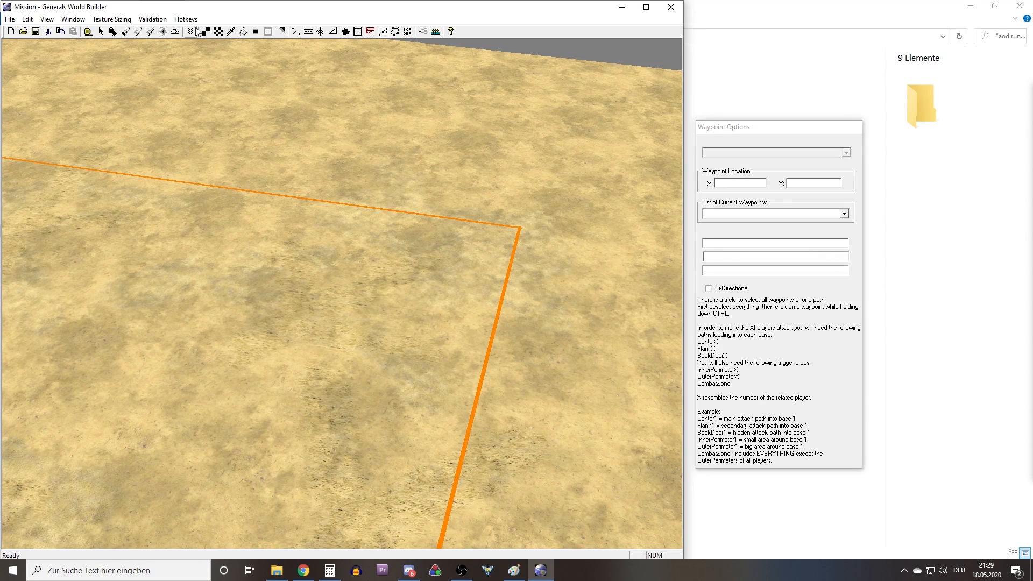
Apply the Volcano mesh mold to the high ground just inside the corner of the orange map border.
{"action": "left_click", "coordinate": [175, 33]}
{"action": "right_click_drag", "start_coordinate": [453, 186], "coordinate": [497, 216]}
{"action": "left_click", "coordinate": [714, 193]}
{"action": "left_click_drag", "start_coordinate": [317, 319], "coordinate": [340, 265]}
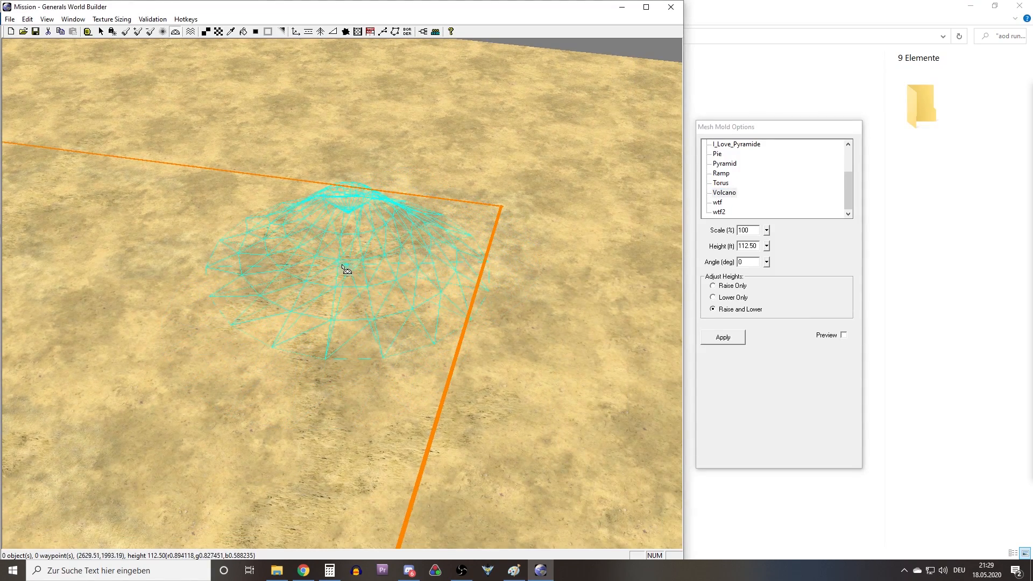
{"action": "right_click_drag", "start_coordinate": [414, 250], "coordinate": [473, 168]}
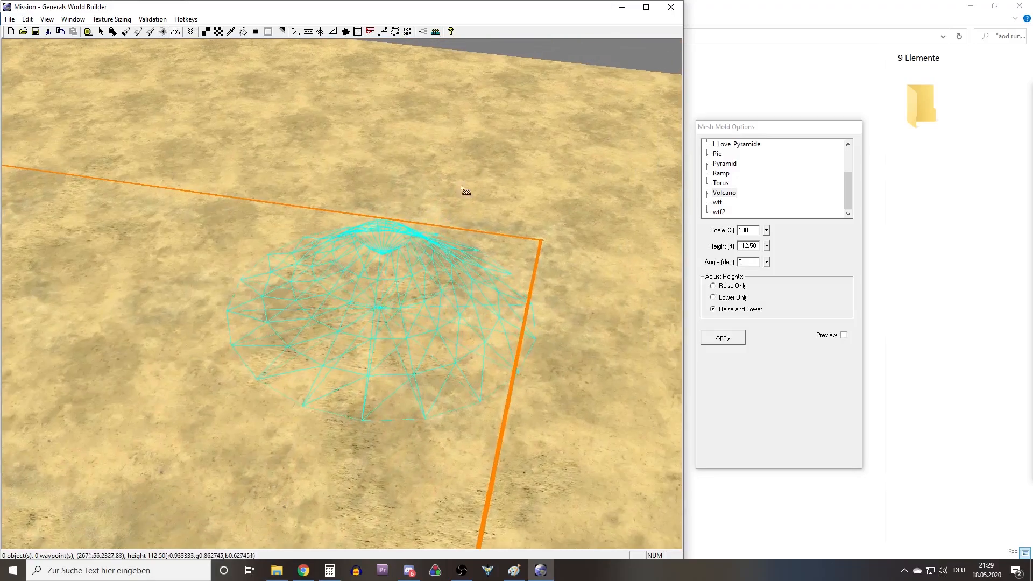
{"action": "middle_click_drag", "start_coordinate": [358, 278], "coordinate": [398, 310]}
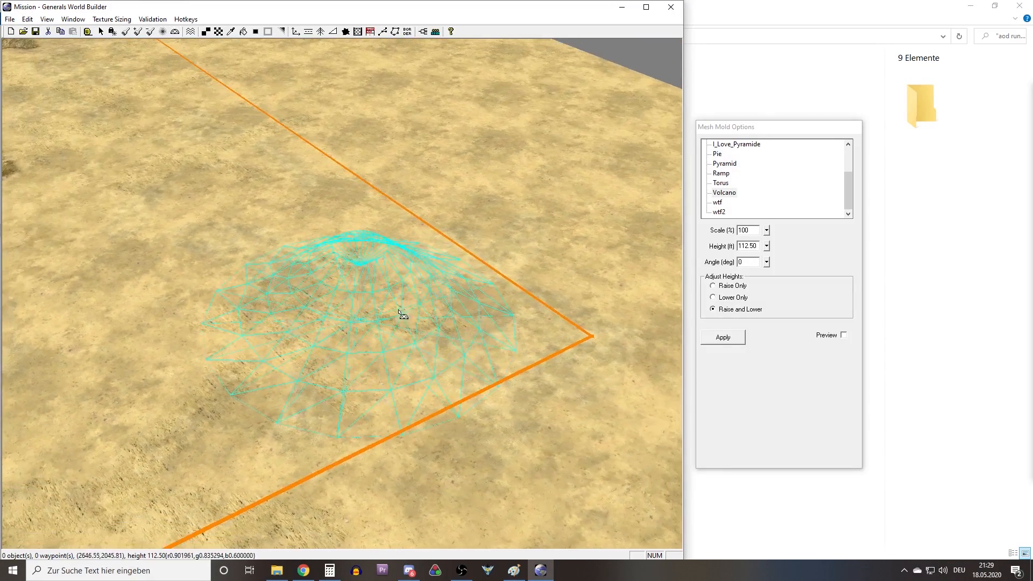
{"action": "left_click_drag", "start_coordinate": [425, 318], "coordinate": [469, 314]}
{"action": "middle_click_drag", "start_coordinate": [514, 274], "coordinate": [724, 269]}
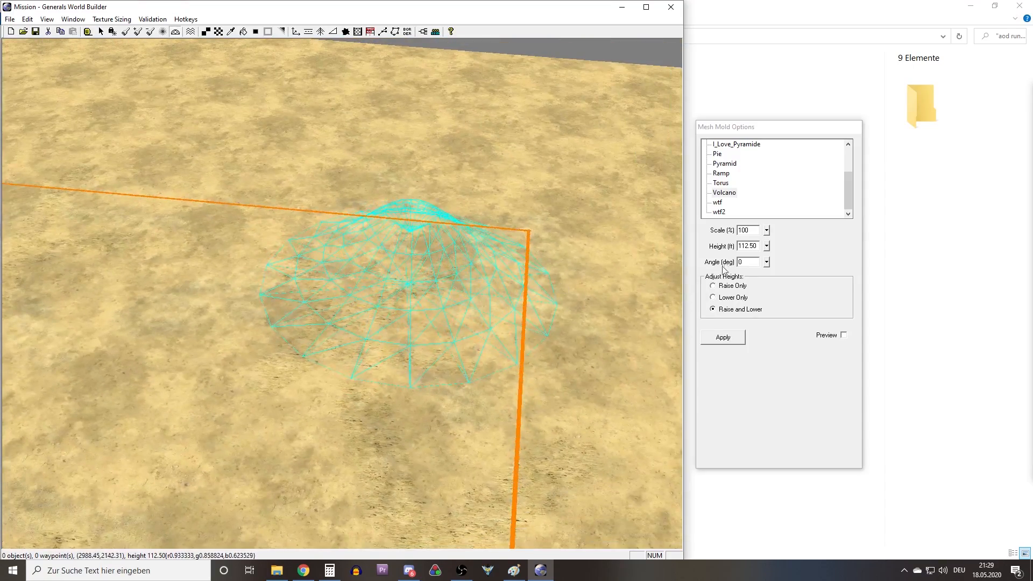
{"action": "left_click", "coordinate": [712, 339]}
Check the molded mound from several sides and undo the Volcano terrain change.
{"action": "middle_click_drag", "start_coordinate": [456, 293], "coordinate": [552, 243]}
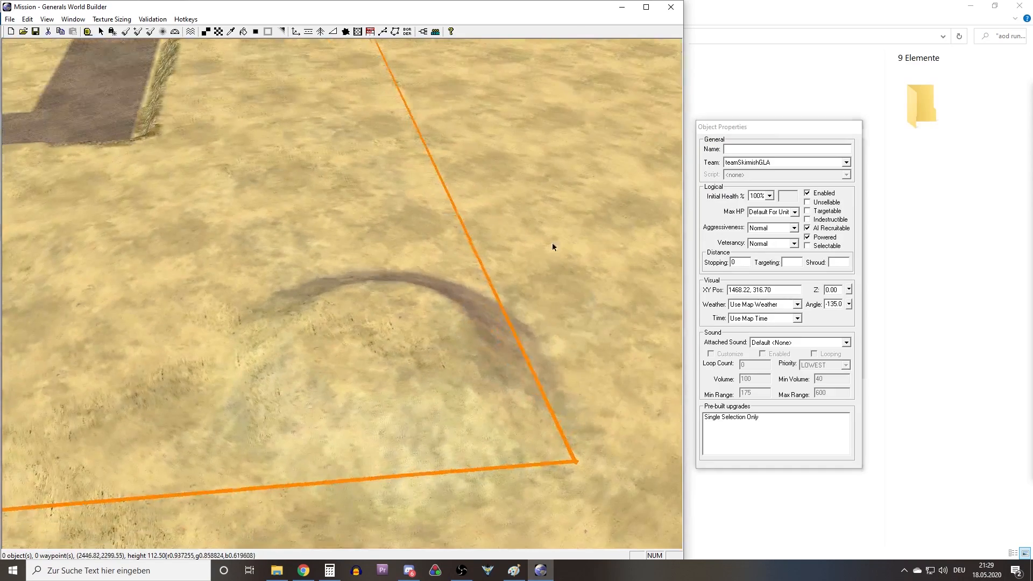
{"action": "middle_click_drag", "start_coordinate": [444, 290], "coordinate": [371, 333]}
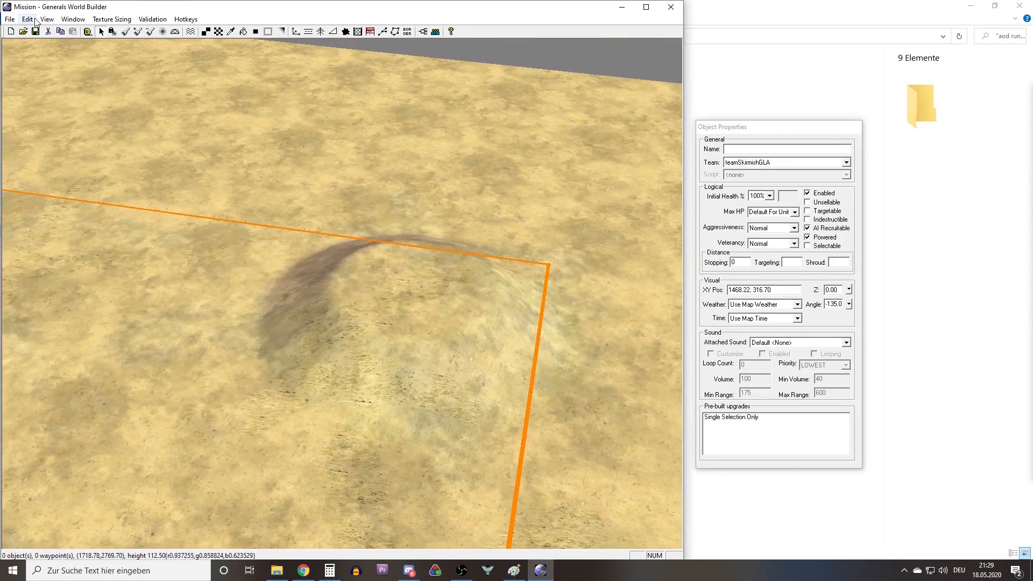
{"action": "left_click", "coordinate": [35, 19]}
{"action": "left_click", "coordinate": [30, 30]}
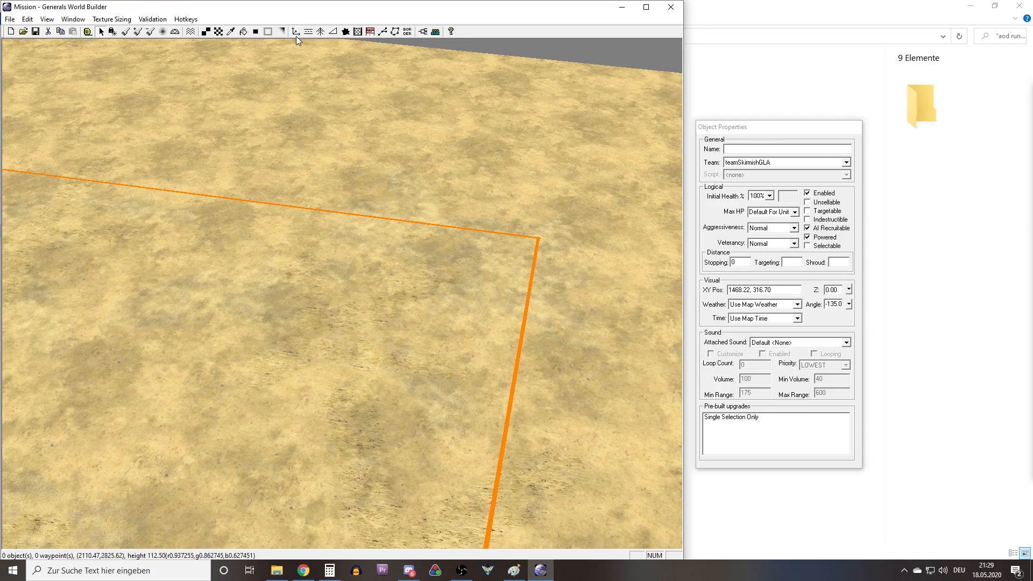
Try applying the Volcano mesh mold to the low ground outside the orange border, near the paved area.
{"action": "left_click", "coordinate": [175, 32]}
{"action": "right_click_drag", "start_coordinate": [204, 162], "coordinate": [369, 209]}
{"action": "right_click_drag", "start_coordinate": [344, 113], "coordinate": [473, 207]}
{"action": "right_click_drag", "start_coordinate": [299, 222], "coordinate": [408, 242]}
{"action": "left_click", "coordinate": [257, 292]}
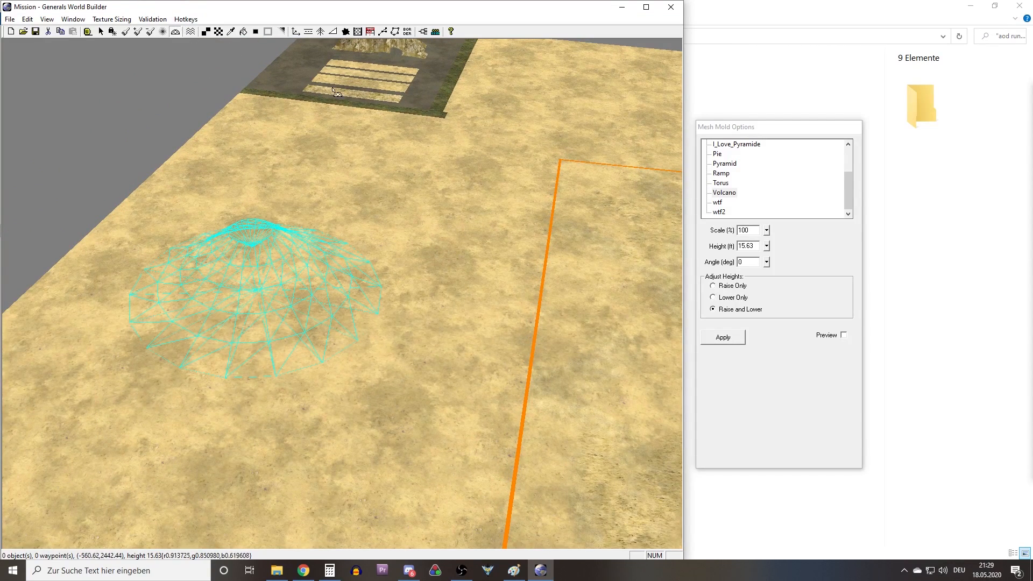
{"action": "left_click", "coordinate": [719, 342]}
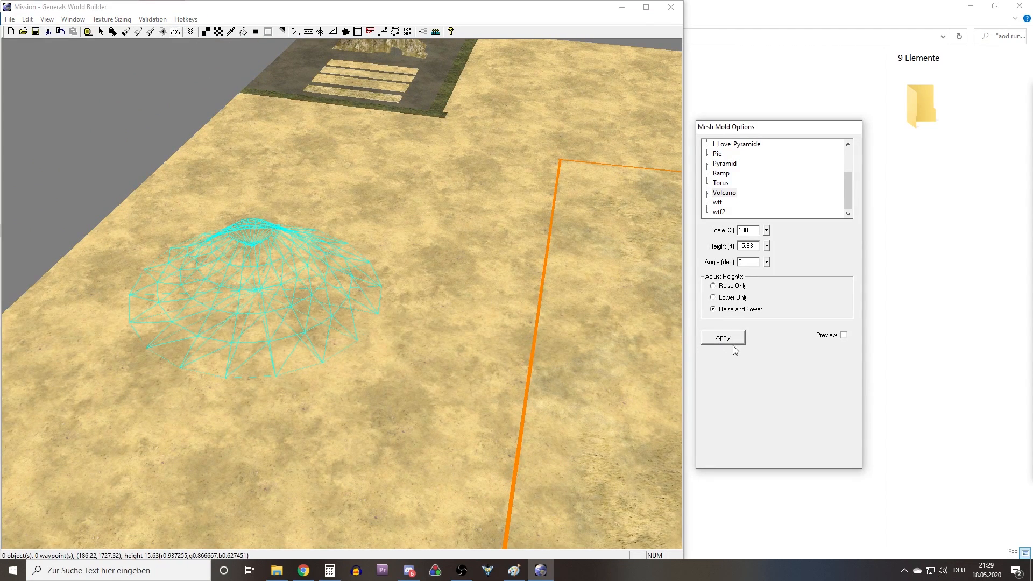
{"action": "middle_click_drag", "start_coordinate": [371, 245], "coordinate": [419, 321]}
{"action": "left_click", "coordinate": [714, 334]}
{"action": "right_click", "coordinate": [378, 388]}
{"action": "right_click_drag", "start_coordinate": [314, 295], "coordinate": [324, 254]}
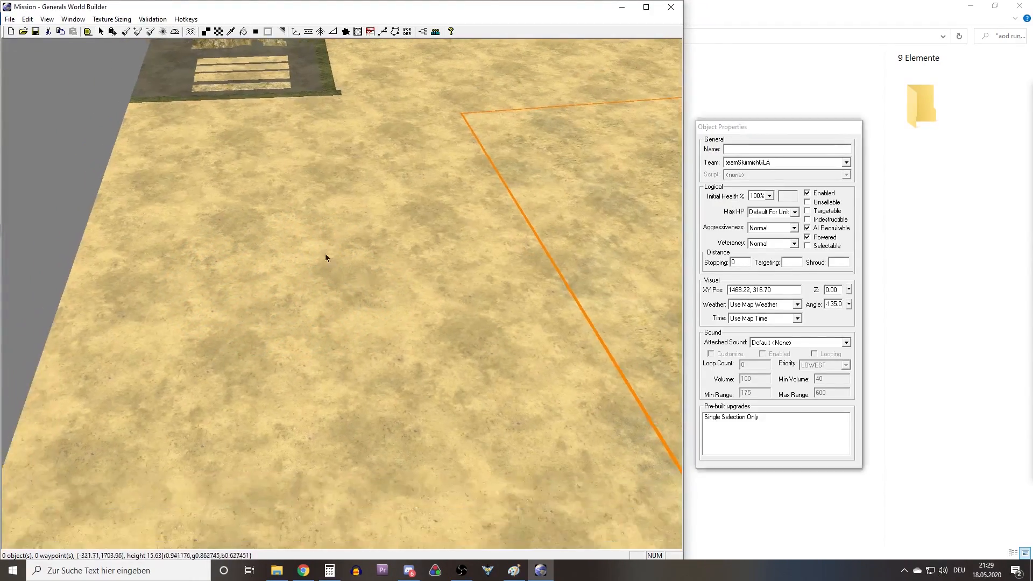
Apply the Volcano mesh mold at 100% scale and 15.63 ft height on the low ground along the orange border.
{"action": "left_click", "coordinate": [176, 32]}
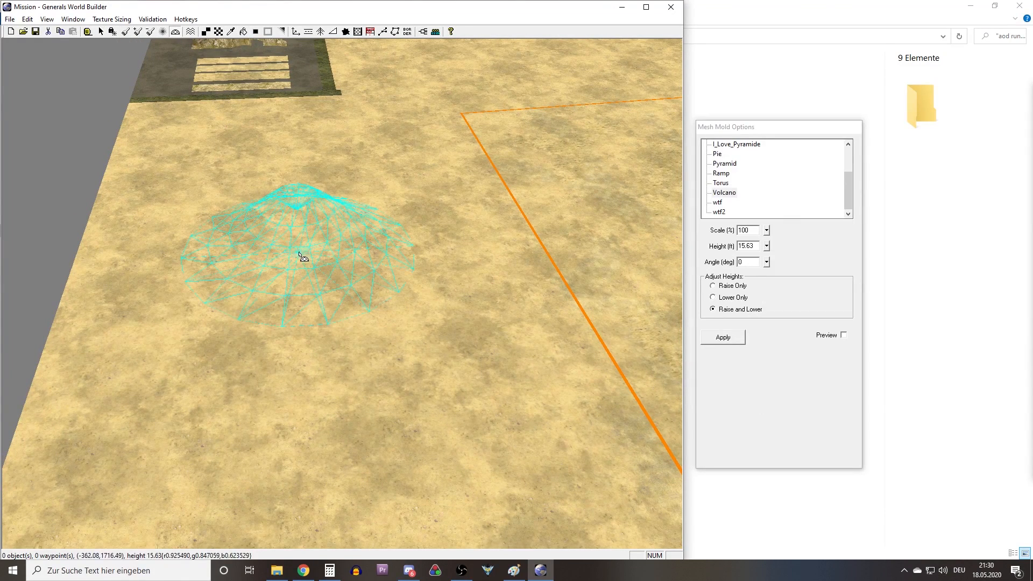
{"action": "middle_click_drag", "start_coordinate": [299, 226], "coordinate": [601, 252]}
{"action": "left_click", "coordinate": [720, 337]}
{"action": "right_click_drag", "start_coordinate": [242, 254], "coordinate": [441, 257]}
{"action": "left_click_drag", "start_coordinate": [484, 260], "coordinate": [531, 344]}
{"action": "left_click_drag", "start_coordinate": [265, 278], "coordinate": [521, 246]}
{"action": "left_click", "coordinate": [723, 332]}
Examine the volcano's slopes and crater where it straddles the orange border, and undo the mold.
{"action": "right_click_drag", "start_coordinate": [398, 297], "coordinate": [478, 240]}
{"action": "right_click", "coordinate": [398, 259]}
{"action": "middle_click_drag", "start_coordinate": [394, 261], "coordinate": [359, 280]}
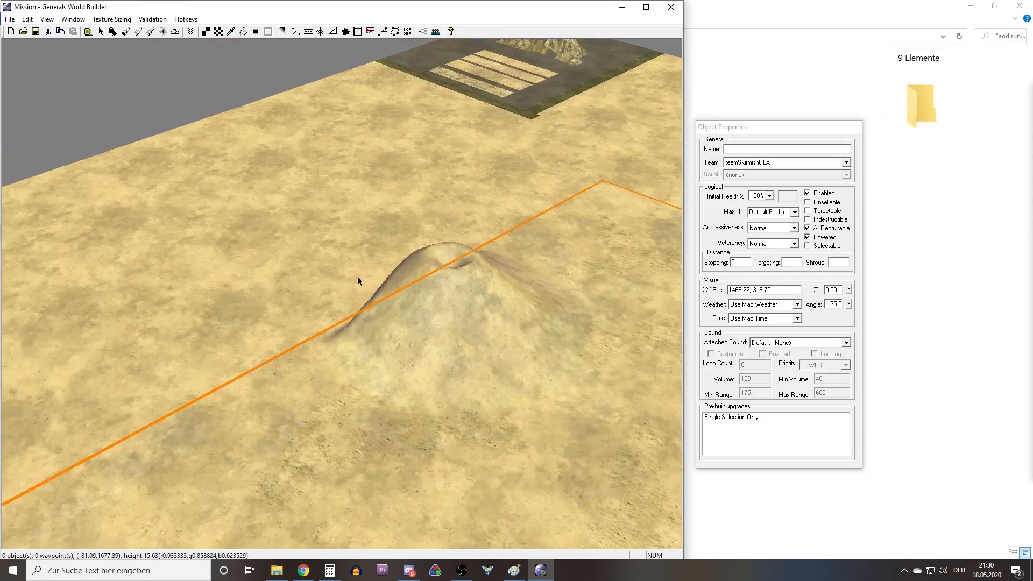
{"action": "middle_click_drag", "start_coordinate": [476, 292], "coordinate": [335, 246]}
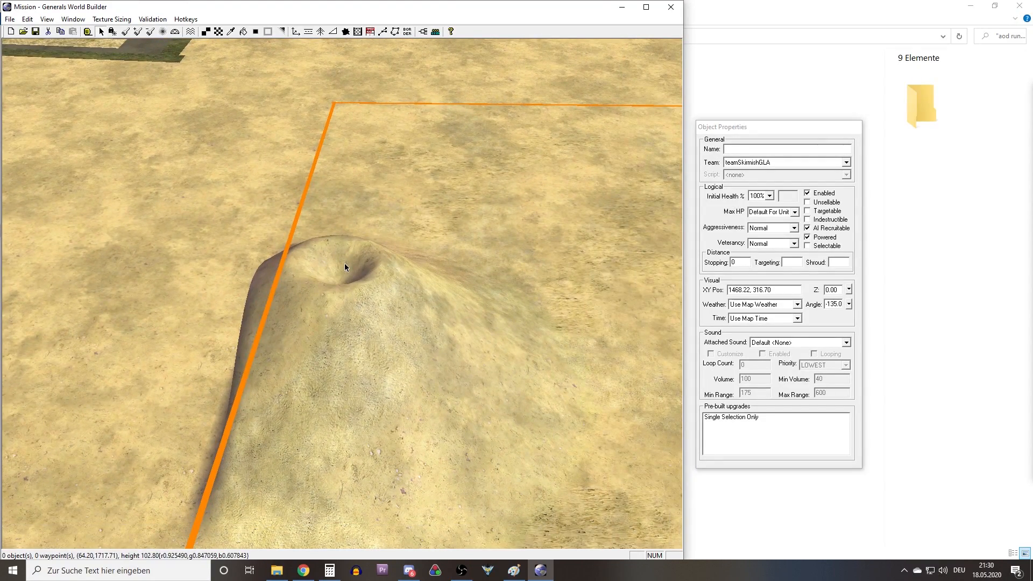
{"action": "right_click_drag", "start_coordinate": [335, 267], "coordinate": [383, 251]}
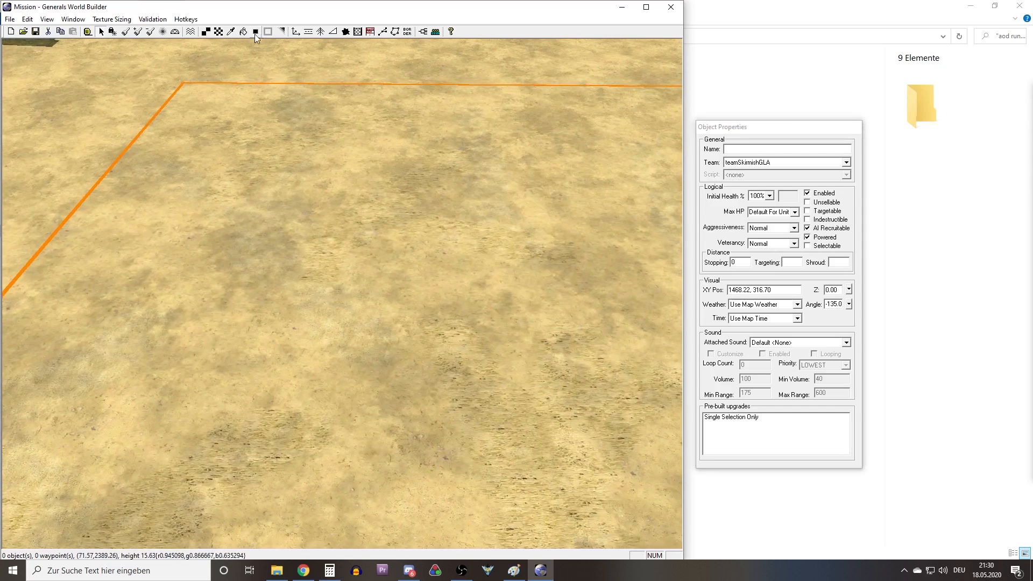
Apply the Volcano mesh mold at 15.63 ft height on the low ground inside the corner of the orange border.
{"action": "left_click", "coordinate": [176, 32]}
{"action": "left_click", "coordinate": [722, 337]}
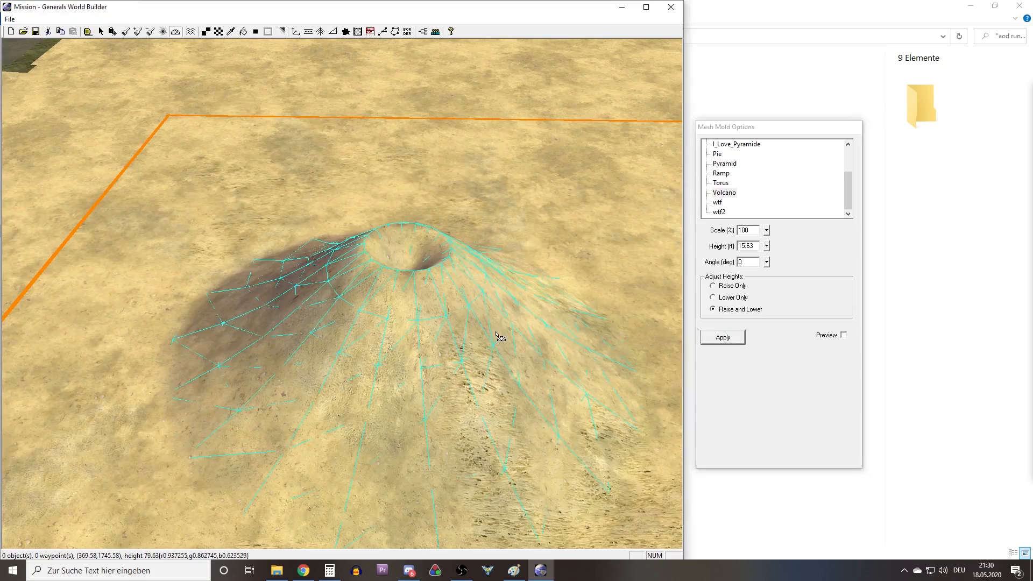
{"action": "middle_click_drag", "start_coordinate": [371, 256], "coordinate": [266, 360]}
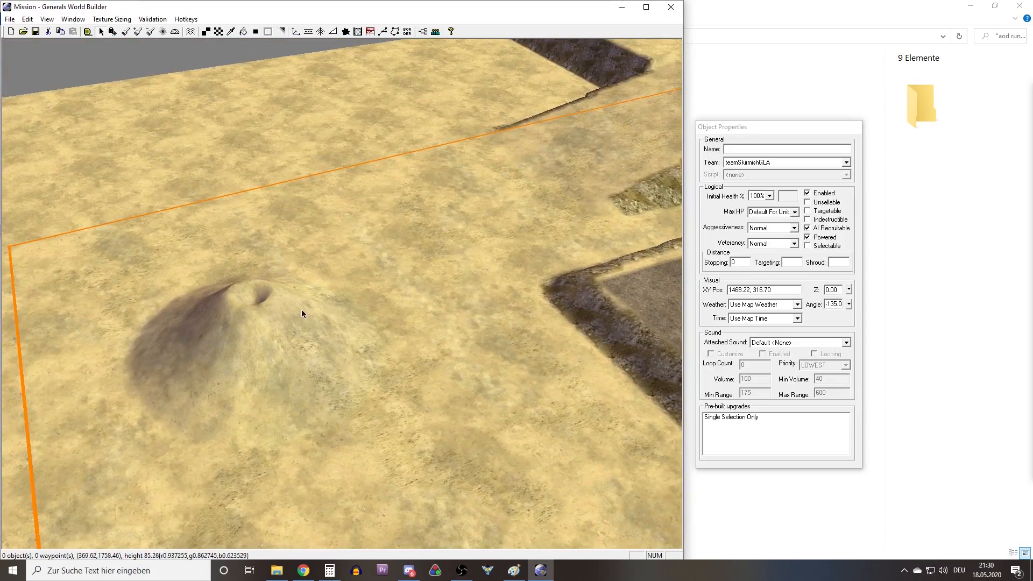
Raise small mounds inside the border corner on the high ground, using a 3-cell brush and a raise amount of 3.
{"action": "mouse_move", "coordinate": [317, 304]}
{"action": "middle_mouse_down"}
{"action": "mouse_move", "coordinate": [260, 145]}
{"action": "mouse_move", "coordinate": [284, 254]}
{"action": "mouse_move", "coordinate": [304, 290]}
{"action": "mouse_move", "coordinate": [341, 203]}
{"action": "mouse_move", "coordinate": [344, 247]}
{"action": "mouse_move", "coordinate": [366, 221]}
{"action": "mouse_move", "coordinate": [405, 244]}
{"action": "mouse_move", "coordinate": [306, 230]}
{"action": "mouse_move", "coordinate": [501, 248]}
{"action": "mouse_move", "coordinate": [340, 214]}
{"action": "mouse_move", "coordinate": [469, 263]}
{"action": "mouse_move", "coordinate": [373, 236]}
{"action": "mouse_move", "coordinate": [290, 148]}
{"action": "mouse_move", "coordinate": [348, 216]}
{"action": "middle_mouse_up"}
{"action": "left_click", "coordinate": [138, 31]}
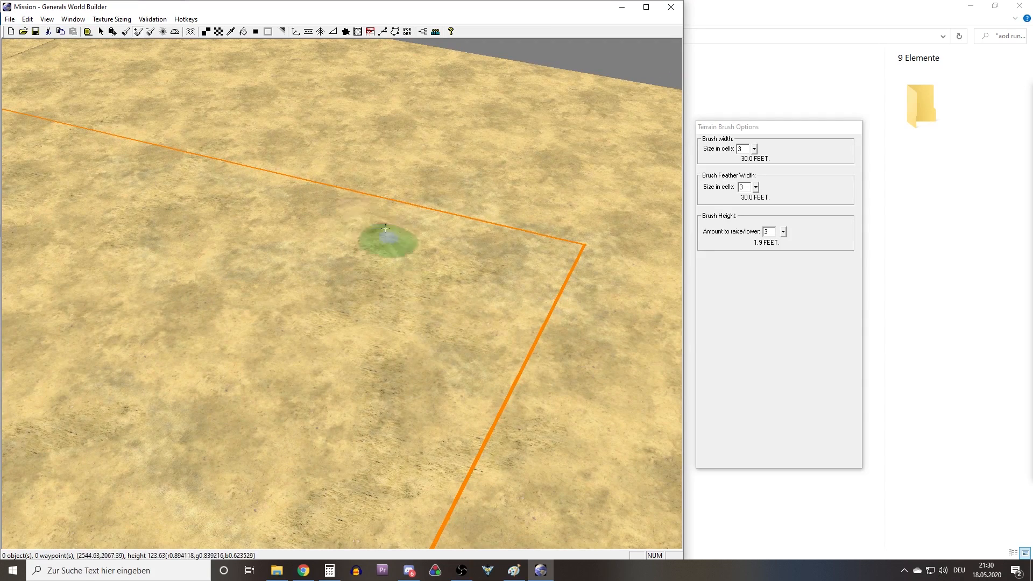
{"action": "mouse_move", "coordinate": [460, 309]}
{"action": "left_mouse_down"}
{"action": "mouse_move", "coordinate": [535, 410]}
{"action": "mouse_move", "coordinate": [488, 376]}
{"action": "mouse_move", "coordinate": [488, 343]}
{"action": "mouse_move", "coordinate": [483, 377]}
{"action": "mouse_move", "coordinate": [479, 302]}
{"action": "left_mouse_up"}
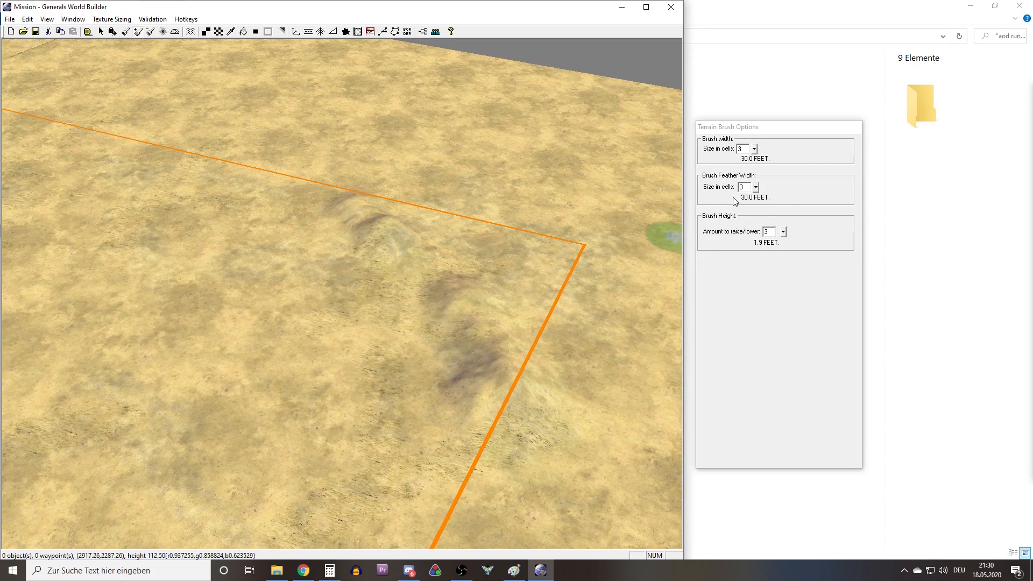
Set the raise amount to 6 and build the mounds into a rugged hill around the high-ground border corner.
{"action": "left_click", "coordinate": [770, 230]}
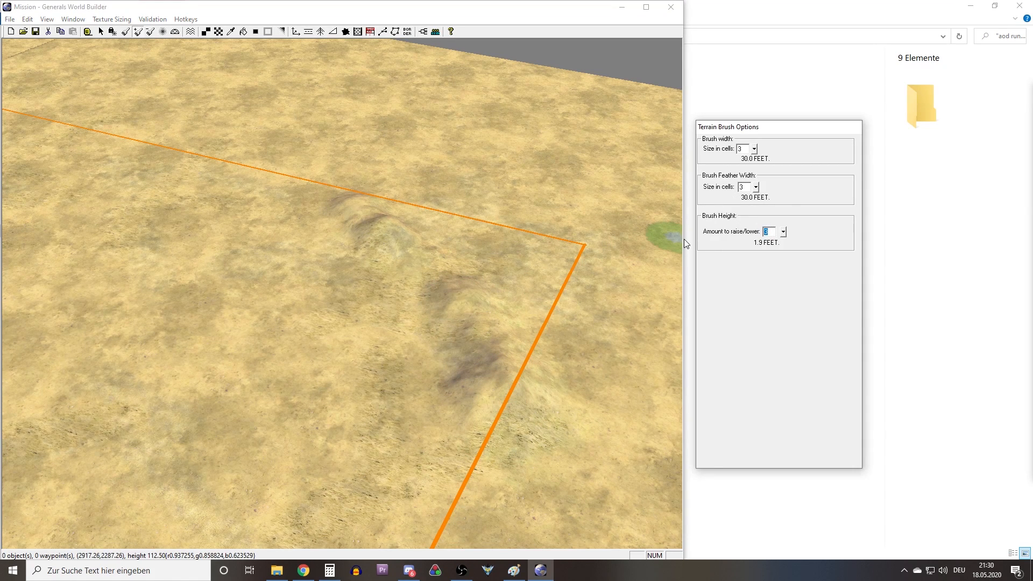
{"action": "type", "text": "6"}
{"action": "mouse_move", "coordinate": [481, 301]}
{"action": "left_mouse_down"}
{"action": "mouse_move", "coordinate": [502, 289]}
{"action": "mouse_move", "coordinate": [526, 364]}
{"action": "mouse_move", "coordinate": [546, 310]}
{"action": "mouse_move", "coordinate": [588, 357]}
{"action": "mouse_move", "coordinate": [553, 301]}
{"action": "mouse_move", "coordinate": [318, 180]}
{"action": "mouse_move", "coordinate": [393, 219]}
{"action": "mouse_move", "coordinate": [368, 186]}
{"action": "left_mouse_up"}
{"action": "middle_click_drag", "start_coordinate": [368, 185], "coordinate": [404, 285]}
{"action": "mouse_move", "coordinate": [403, 285]}
{"action": "left_mouse_down"}
{"action": "mouse_move", "coordinate": [475, 303]}
{"action": "mouse_move", "coordinate": [385, 429]}
{"action": "mouse_move", "coordinate": [369, 203]}
{"action": "mouse_move", "coordinate": [541, 334]}
{"action": "mouse_move", "coordinate": [414, 254]}
{"action": "mouse_move", "coordinate": [261, 367]}
{"action": "mouse_move", "coordinate": [210, 390]}
{"action": "left_mouse_up"}
{"action": "mouse_move", "coordinate": [452, 263]}
{"action": "middle_mouse_down"}
{"action": "mouse_move", "coordinate": [384, 280]}
{"action": "mouse_move", "coordinate": [350, 320]}
{"action": "mouse_move", "coordinate": [373, 304]}
{"action": "mouse_move", "coordinate": [428, 371]}
{"action": "mouse_move", "coordinate": [410, 296]}
{"action": "middle_mouse_up"}
{"action": "scroll", "coordinate": [407, 296], "scroll_direction": "up", "scroll_amount": 5}
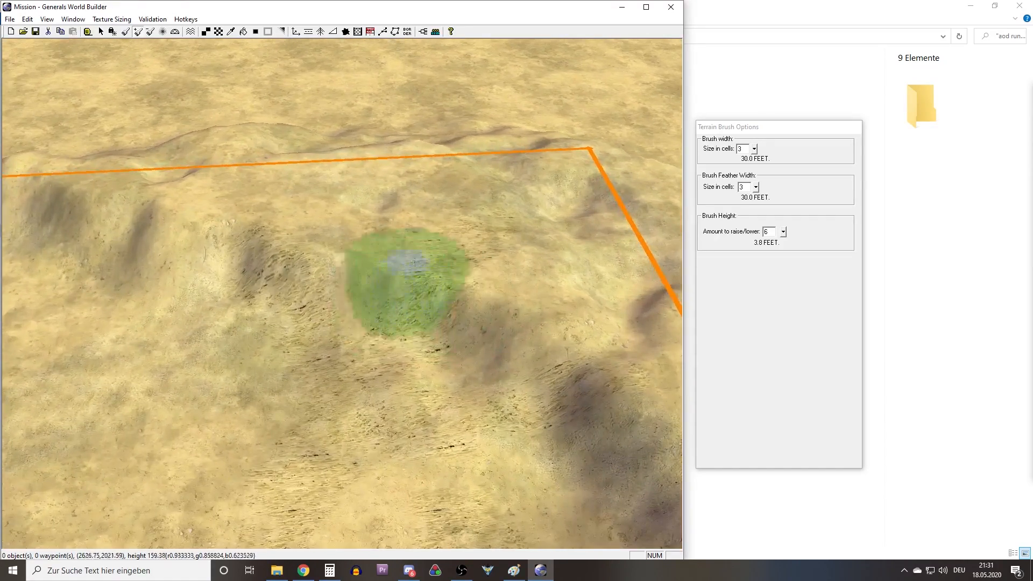
{"action": "right_click_drag", "start_coordinate": [392, 280], "coordinate": [437, 252]}
{"action": "middle_click_drag", "start_coordinate": [371, 245], "coordinate": [332, 272]}
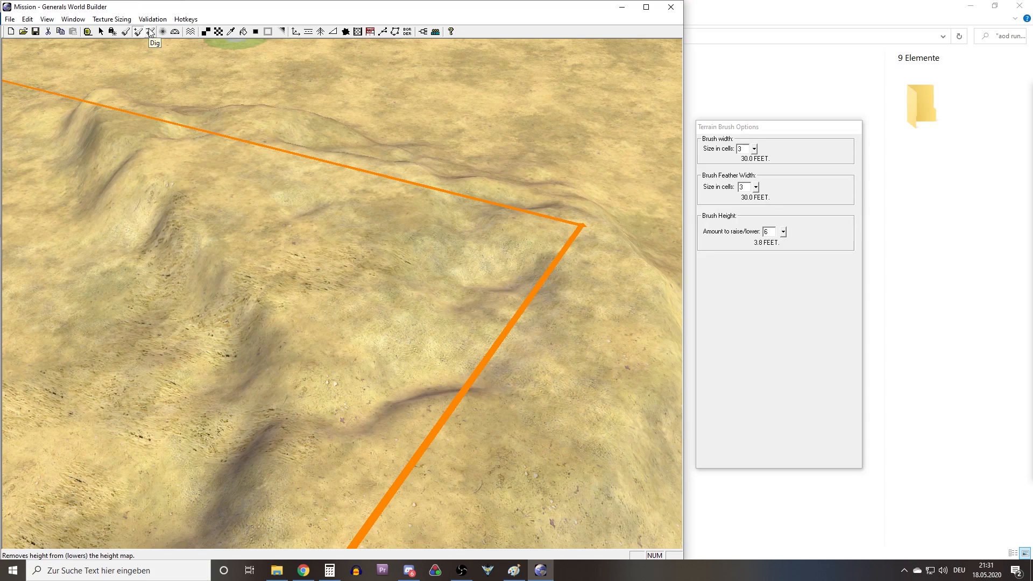
Dig hollows and gullies into the rugged hill around the border corner with the Dig brush at amount 6.
{"action": "right_click_drag", "start_coordinate": [395, 229], "coordinate": [502, 272]}
{"action": "middle_click_drag", "start_coordinate": [503, 272], "coordinate": [231, 233]}
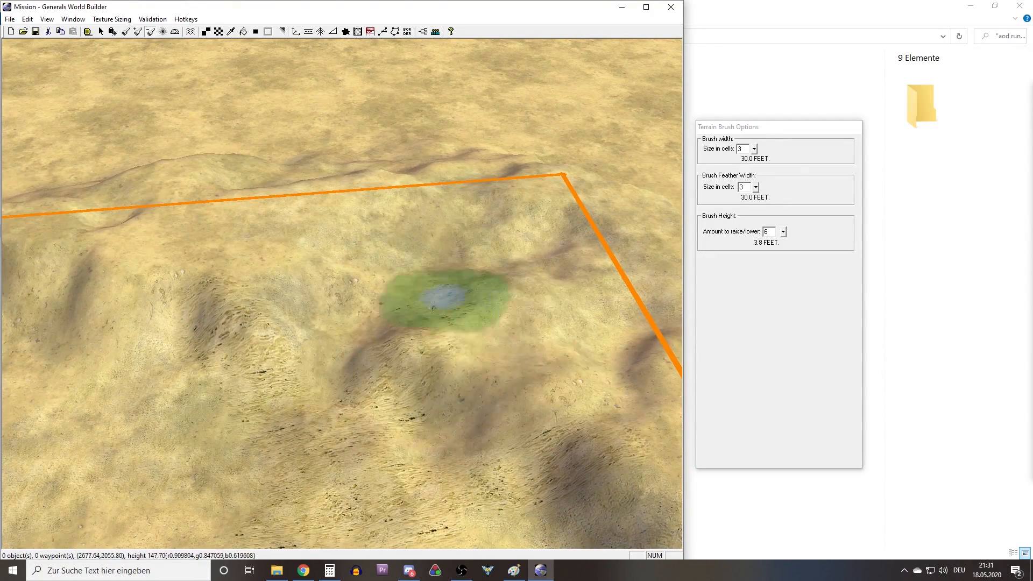
{"action": "mouse_move", "coordinate": [391, 287]}
{"action": "right_mouse_down"}
{"action": "mouse_move", "coordinate": [269, 229]}
{"action": "mouse_move", "coordinate": [460, 263]}
{"action": "right_mouse_up"}
{"action": "middle_click_drag", "start_coordinate": [461, 264], "coordinate": [463, 303]}
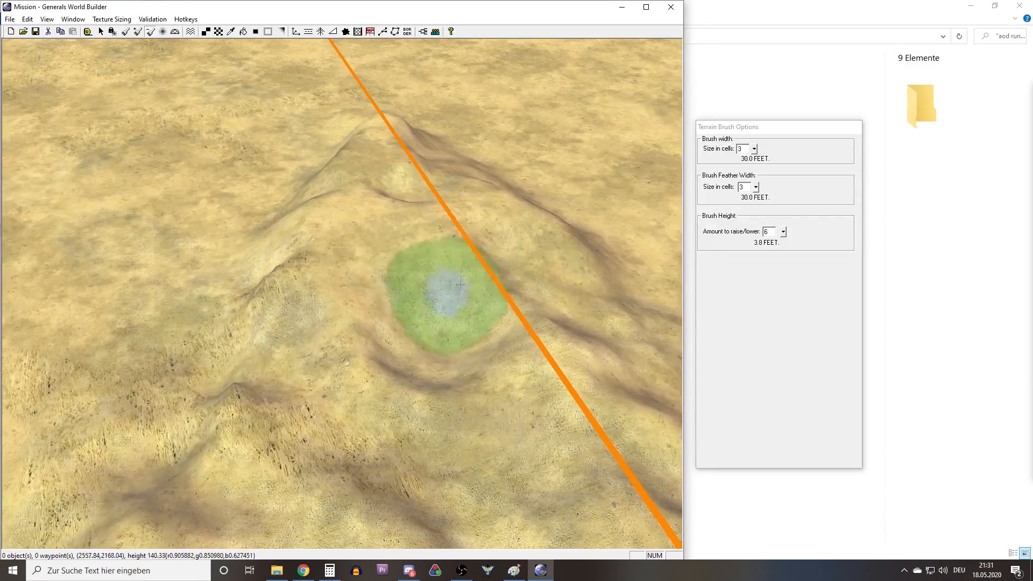
{"action": "mouse_move", "coordinate": [381, 292]}
{"action": "middle_mouse_down"}
{"action": "mouse_move", "coordinate": [263, 279]}
{"action": "mouse_move", "coordinate": [273, 345]}
{"action": "mouse_move", "coordinate": [311, 304]}
{"action": "mouse_move", "coordinate": [281, 267]}
{"action": "middle_mouse_up"}
{"action": "middle_click_drag", "start_coordinate": [397, 259], "coordinate": [304, 281]}
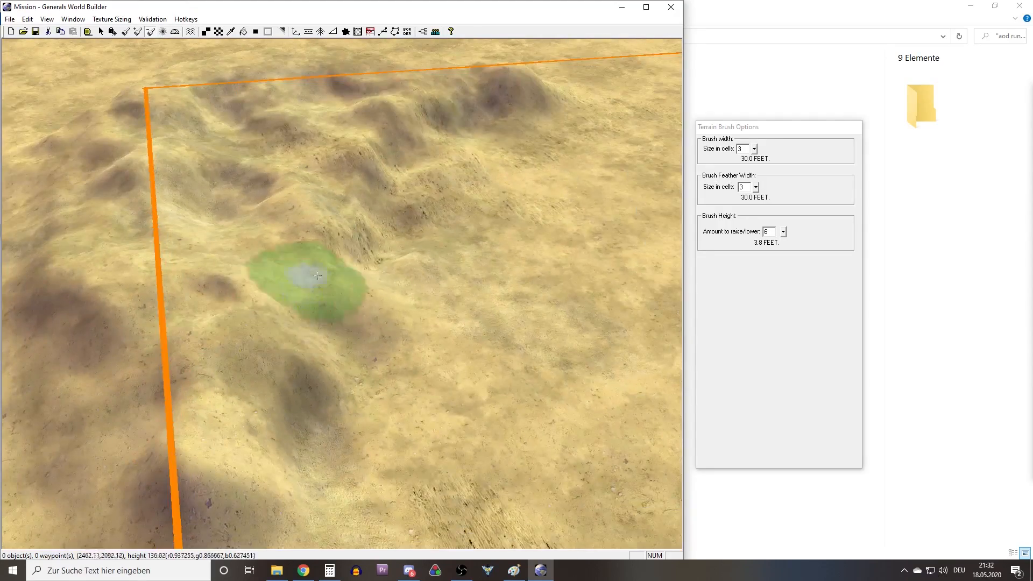
{"action": "mouse_move", "coordinate": [357, 242]}
{"action": "middle_mouse_down"}
{"action": "mouse_move", "coordinate": [404, 265]}
{"action": "mouse_move", "coordinate": [424, 221]}
{"action": "mouse_move", "coordinate": [431, 242]}
{"action": "mouse_move", "coordinate": [410, 193]}
{"action": "mouse_move", "coordinate": [339, 282]}
{"action": "mouse_move", "coordinate": [359, 216]}
{"action": "mouse_move", "coordinate": [301, 240]}
{"action": "middle_mouse_up"}
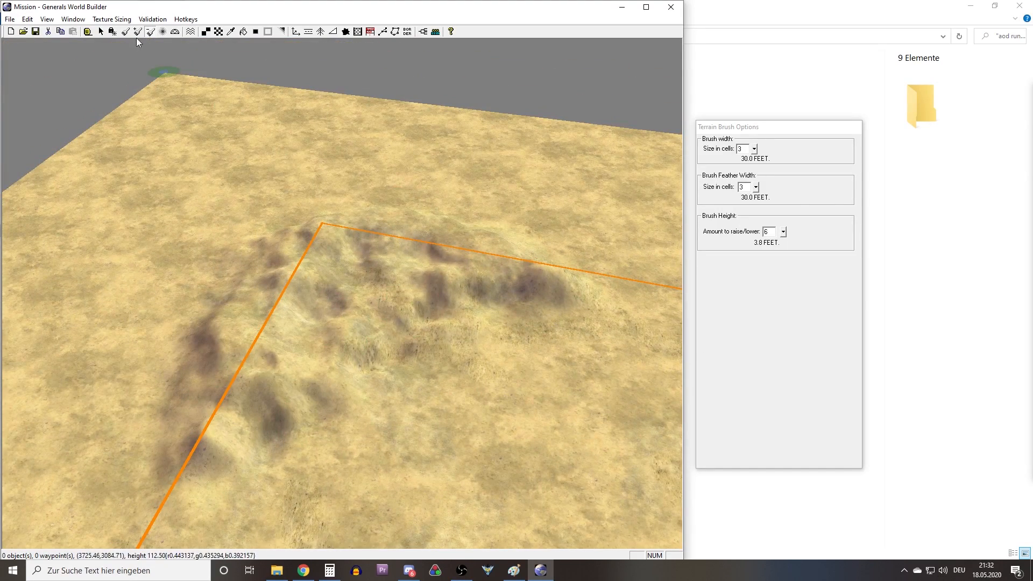
Smooth the rugged hill's ridges and slopes with the Feather brush at 8 cells width, radius 1 and rate 8.
{"action": "left_click", "coordinate": [163, 34]}
{"action": "left_click", "coordinate": [741, 240]}
{"action": "type", "text": "8"}
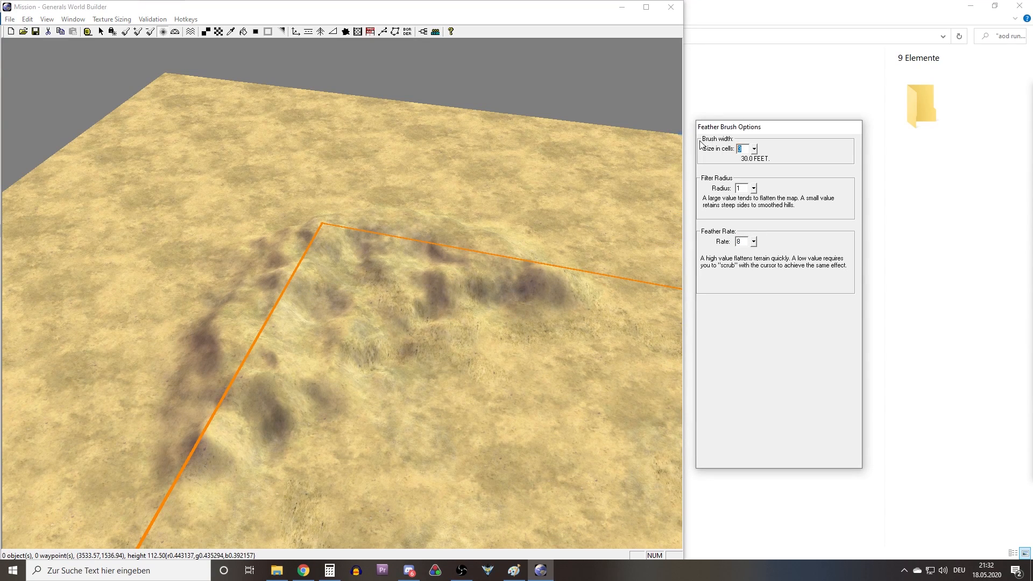
{"action": "scroll", "coordinate": [535, 302], "scroll_direction": "down", "scroll_amount": 1}
{"action": "scroll", "coordinate": [370, 350], "scroll_direction": "up", "scroll_amount": 5}
{"action": "mouse_move", "coordinate": [339, 316]}
{"action": "left_mouse_down"}
{"action": "mouse_move", "coordinate": [295, 314]}
{"action": "mouse_move", "coordinate": [276, 218]}
{"action": "mouse_move", "coordinate": [442, 261]}
{"action": "mouse_move", "coordinate": [505, 262]}
{"action": "mouse_move", "coordinate": [546, 286]}
{"action": "left_mouse_up"}
{"action": "right_click_drag", "start_coordinate": [379, 259], "coordinate": [258, 221]}
{"action": "middle_click_drag", "start_coordinate": [259, 221], "coordinate": [445, 269]}
{"action": "mouse_move", "coordinate": [444, 269]}
{"action": "left_mouse_down"}
{"action": "mouse_move", "coordinate": [527, 327]}
{"action": "mouse_move", "coordinate": [512, 255]}
{"action": "mouse_move", "coordinate": [397, 234]}
{"action": "left_mouse_up"}
{"action": "middle_click_drag", "start_coordinate": [397, 234], "coordinate": [458, 247]}
{"action": "mouse_move", "coordinate": [457, 247]}
{"action": "left_mouse_down"}
{"action": "mouse_move", "coordinate": [344, 238]}
{"action": "mouse_move", "coordinate": [200, 246]}
{"action": "mouse_move", "coordinate": [142, 225]}
{"action": "left_mouse_up"}
{"action": "right_click_drag", "start_coordinate": [142, 224], "coordinate": [289, 302]}
{"action": "mouse_move", "coordinate": [288, 301]}
{"action": "left_mouse_down"}
{"action": "mouse_move", "coordinate": [222, 234]}
{"action": "mouse_move", "coordinate": [212, 203]}
{"action": "mouse_move", "coordinate": [503, 180]}
{"action": "mouse_move", "coordinate": [467, 238]}
{"action": "left_mouse_up"}
{"action": "right_click_drag", "start_coordinate": [480, 200], "coordinate": [249, 251]}
{"action": "middle_click_drag", "start_coordinate": [249, 251], "coordinate": [401, 244]}
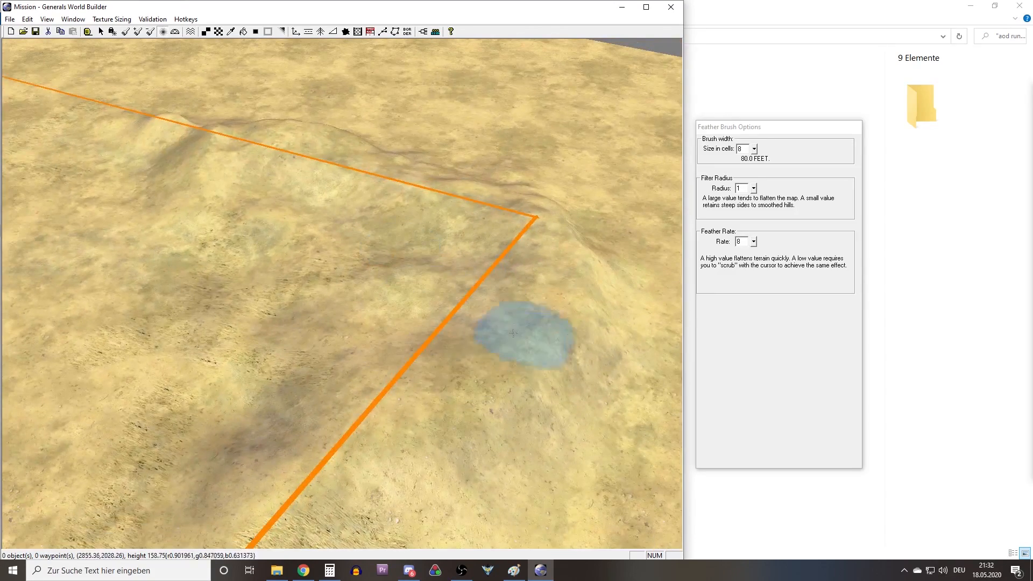
{"action": "mouse_move", "coordinate": [198, 150]}
{"action": "middle_mouse_down"}
{"action": "mouse_move", "coordinate": [300, 224]}
{"action": "mouse_move", "coordinate": [250, 240]}
{"action": "mouse_move", "coordinate": [312, 273]}
{"action": "middle_mouse_up"}
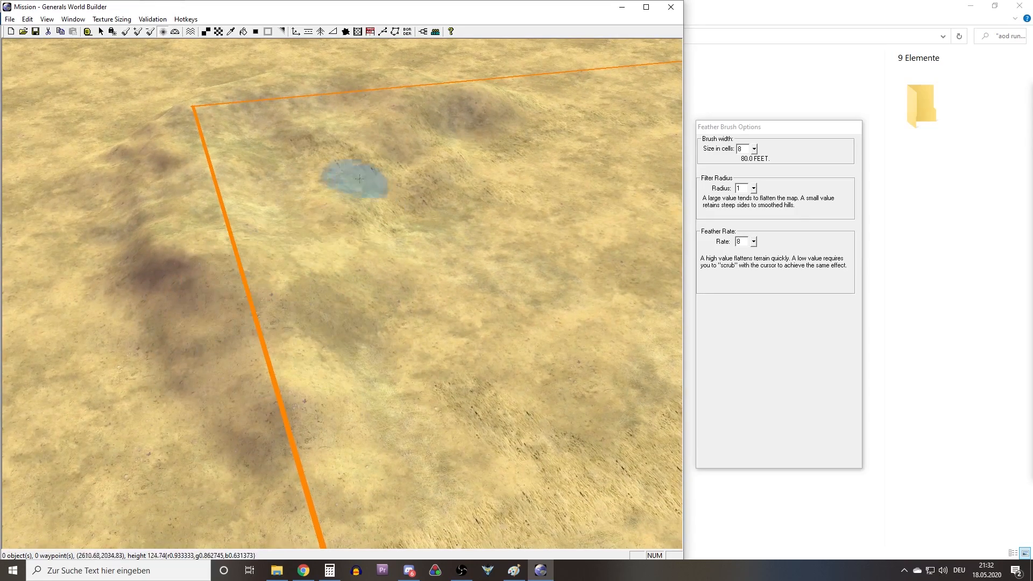
Outline the hill with the GrassMediumType23brown texture using a 4-cell brush and fill the enclosed area with it.
{"action": "left_click", "coordinate": [218, 31]}
{"action": "mouse_move", "coordinate": [325, 189]}
{"action": "middle_mouse_down"}
{"action": "mouse_move", "coordinate": [312, 307]}
{"action": "mouse_move", "coordinate": [336, 318]}
{"action": "mouse_move", "coordinate": [279, 290]}
{"action": "mouse_move", "coordinate": [220, 311]}
{"action": "middle_mouse_up"}
{"action": "left_click_drag", "start_coordinate": [102, 335], "coordinate": [269, 305]}
{"action": "left_click_drag", "start_coordinate": [438, 279], "coordinate": [675, 317]}
{"action": "right_click_drag", "start_coordinate": [580, 309], "coordinate": [487, 293]}
{"action": "left_click_drag", "start_coordinate": [419, 325], "coordinate": [507, 329]}
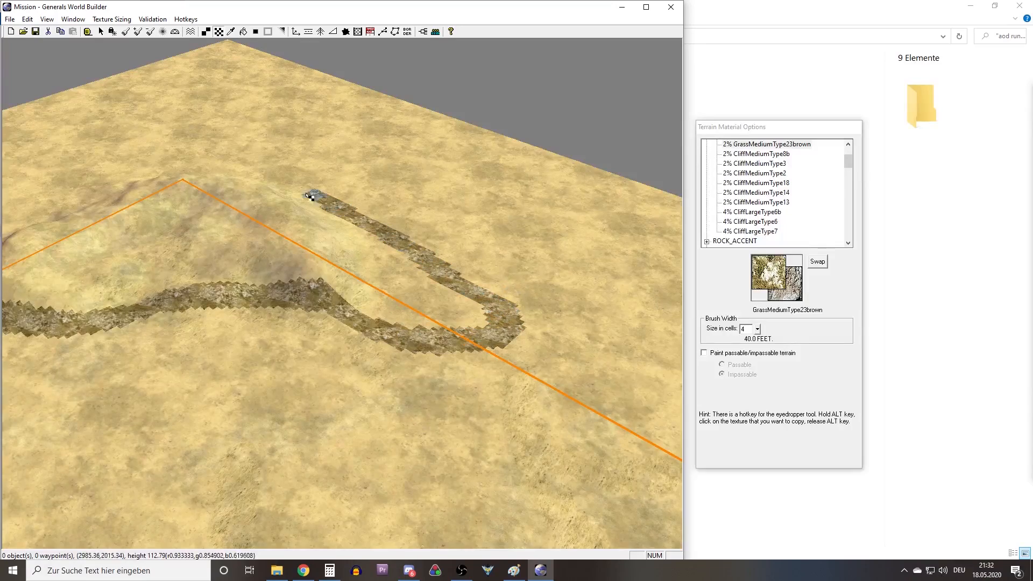
{"action": "middle_click_drag", "start_coordinate": [54, 198], "coordinate": [16, 258]}
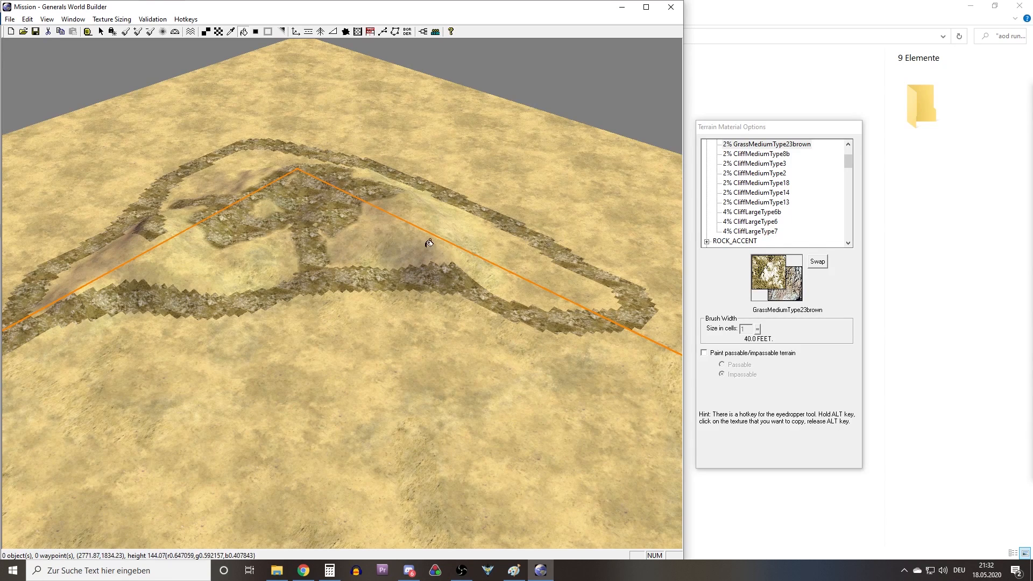
{"action": "left_click", "coordinate": [438, 243]}
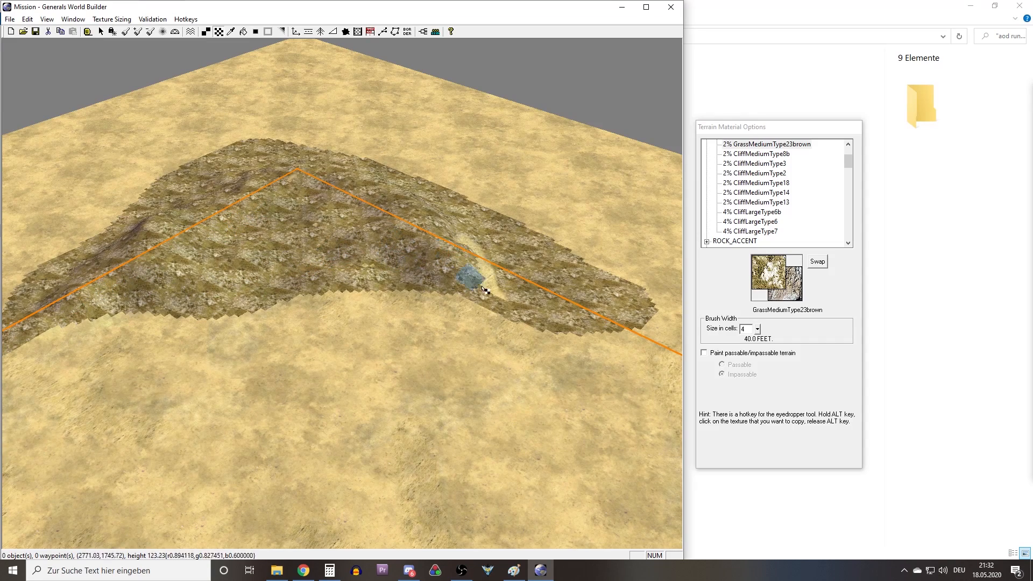
{"action": "middle_click_drag", "start_coordinate": [367, 258], "coordinate": [462, 231]}
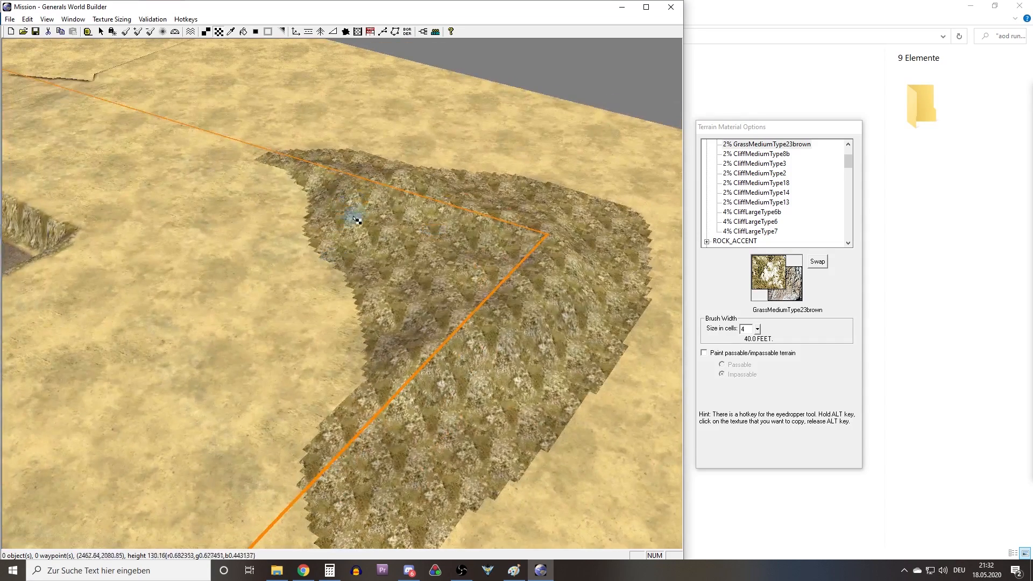
Examine the textured hill from several sides, and undo its texture painting and feather smoothing.
{"action": "middle_click_drag", "start_coordinate": [356, 217], "coordinate": [309, 248]}
{"action": "middle_click_drag", "start_coordinate": [352, 299], "coordinate": [447, 323]}
{"action": "scroll", "coordinate": [443, 325], "scroll_direction": "up", "scroll_amount": 8}
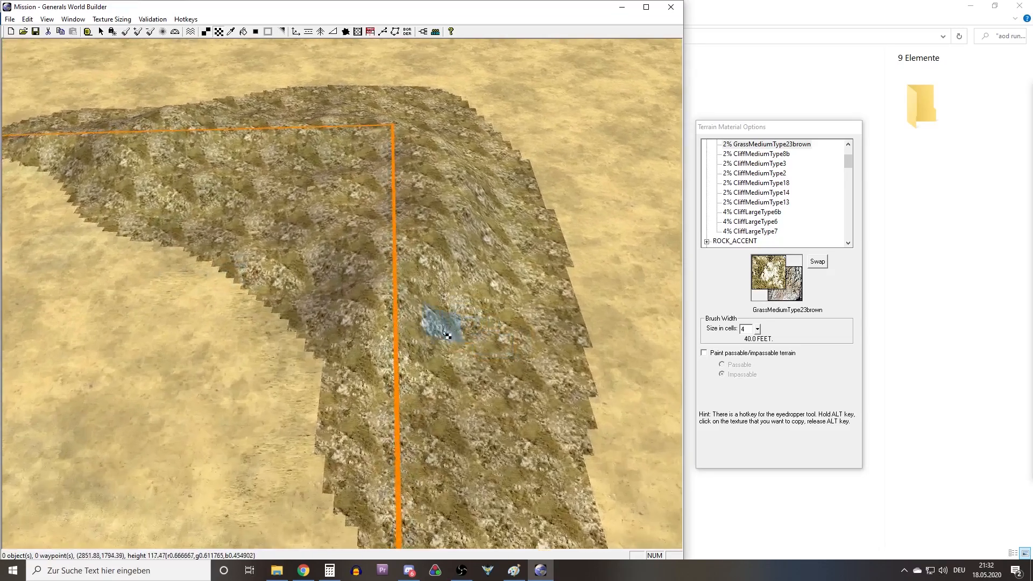
{"action": "middle_click_drag", "start_coordinate": [301, 259], "coordinate": [402, 265]}
{"action": "scroll", "coordinate": [268, 293], "scroll_direction": "down", "scroll_amount": 12}
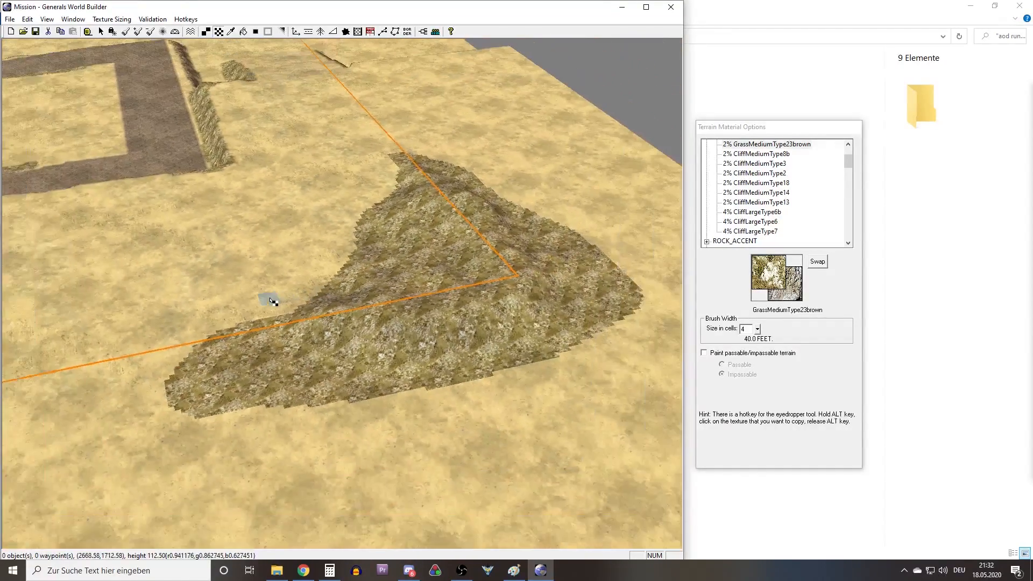
{"action": "middle_click_drag", "start_coordinate": [272, 301], "coordinate": [314, 350]}
{"action": "key", "text": "Escape"}
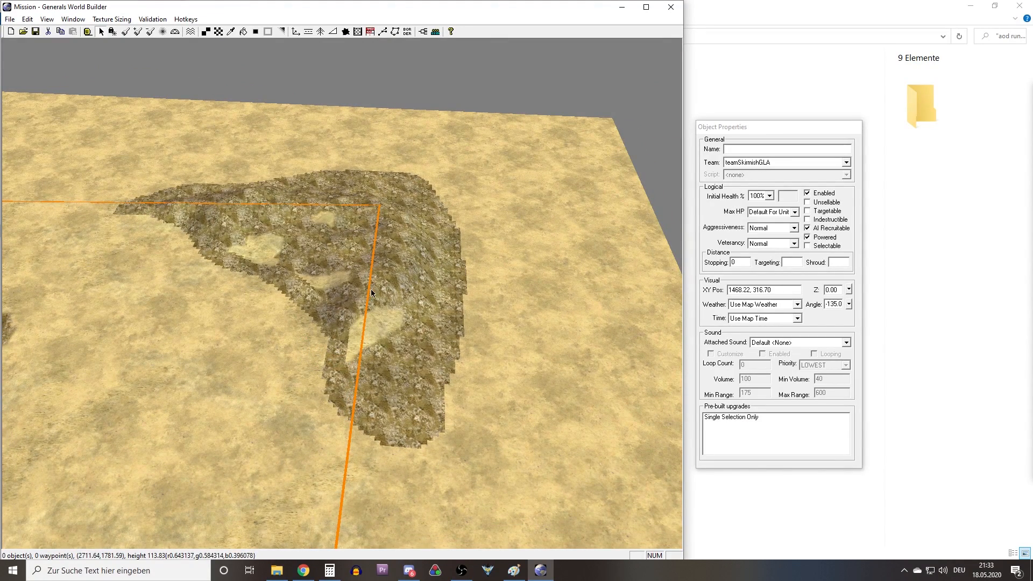
{"action": "key", "text": "ctrl+z"}
{"action": "mouse_move", "coordinate": [318, 273]}
{"action": "right_mouse_down"}
{"action": "mouse_move", "coordinate": [391, 266]}
{"action": "mouse_move", "coordinate": [307, 237]}
{"action": "right_mouse_up"}
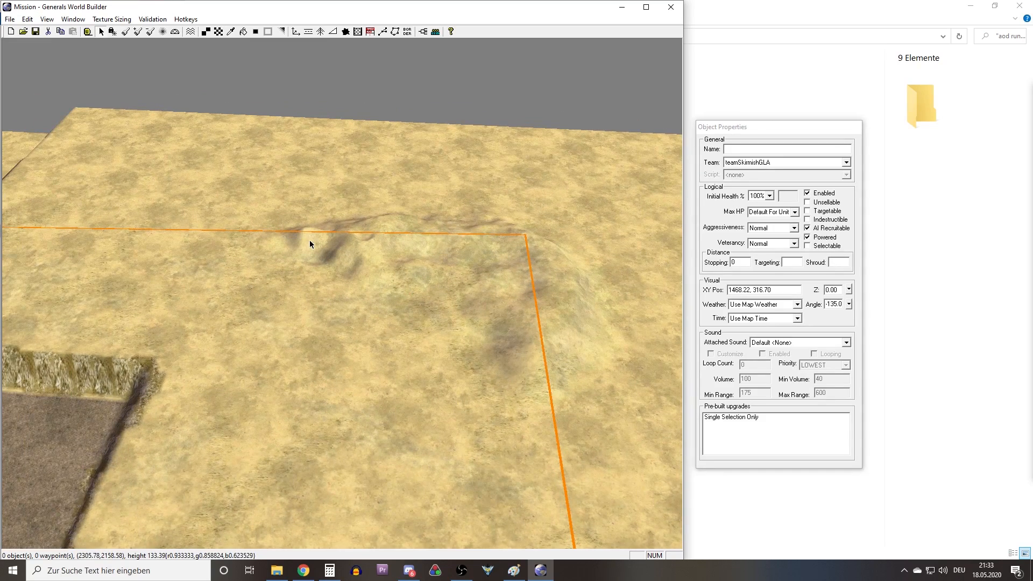
Flatten the hill around the border corner with the Height brush, 20 cells wide at height 180.
{"action": "left_click", "coordinate": [127, 31]}
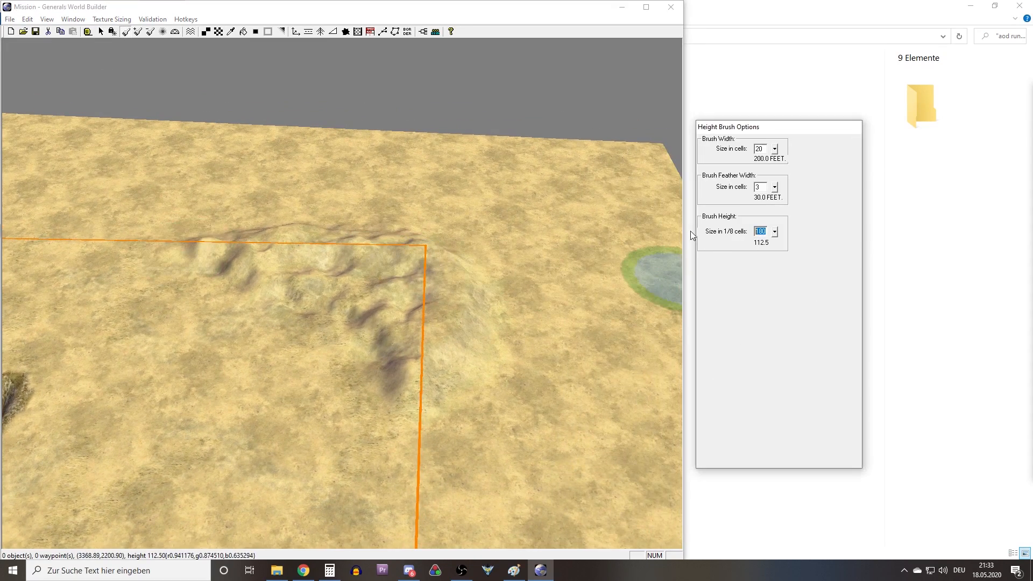
{"action": "mouse_move", "coordinate": [497, 279]}
{"action": "left_mouse_down"}
{"action": "mouse_move", "coordinate": [398, 359]}
{"action": "mouse_move", "coordinate": [388, 160]}
{"action": "mouse_move", "coordinate": [341, 226]}
{"action": "mouse_move", "coordinate": [311, 239]}
{"action": "mouse_move", "coordinate": [242, 249]}
{"action": "mouse_move", "coordinate": [141, 232]}
{"action": "left_mouse_up"}
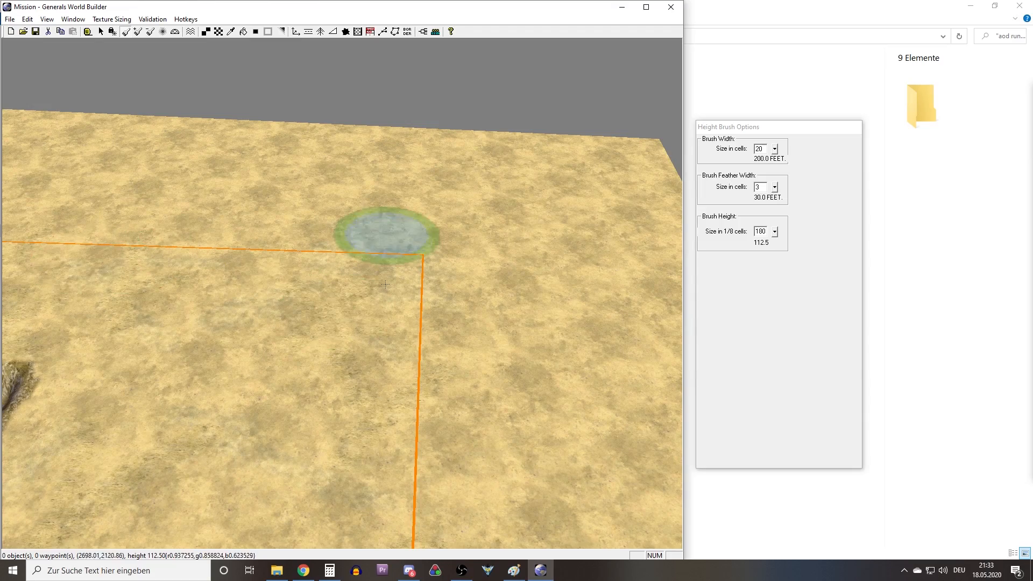
{"action": "right_click_drag", "start_coordinate": [411, 323], "coordinate": [366, 390]}
Sample the SandMediumType13grassy texture from the ground beside the textured hill at the opposite border corner.
{"action": "right_click", "coordinate": [327, 200]}
{"action": "mouse_move", "coordinate": [327, 200]}
{"action": "right_mouse_down"}
{"action": "mouse_move", "coordinate": [325, 183]}
{"action": "mouse_move", "coordinate": [85, 264]}
{"action": "mouse_move", "coordinate": [41, 250]}
{"action": "right_mouse_up"}
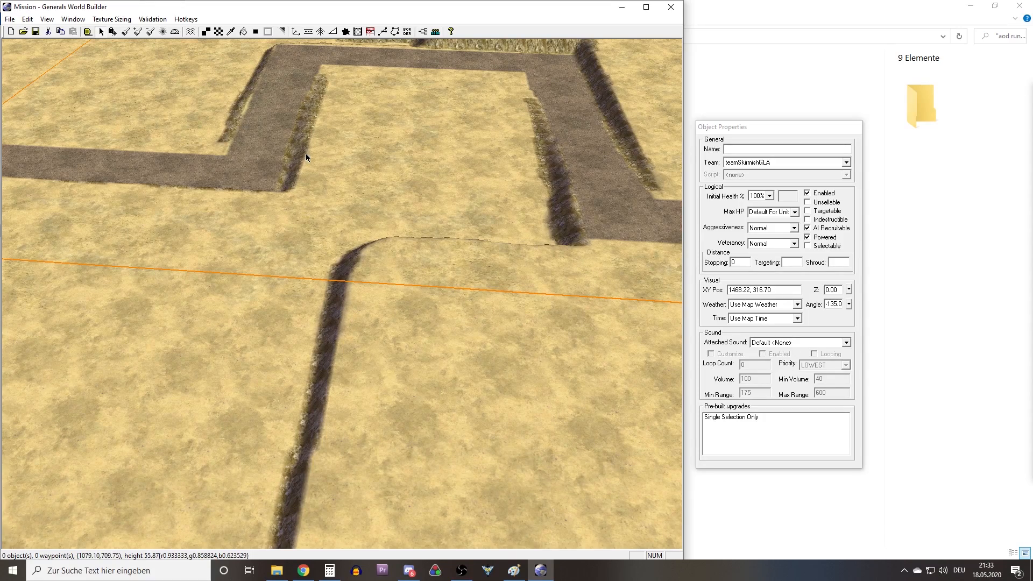
{"action": "right_click_drag", "start_coordinate": [333, 125], "coordinate": [430, 315]}
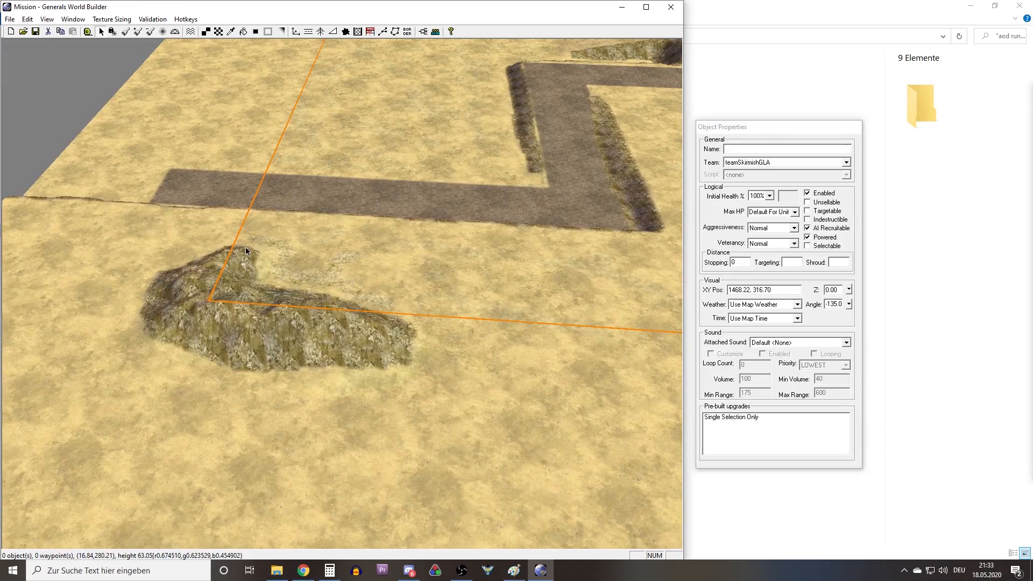
{"action": "right_click_drag", "start_coordinate": [249, 212], "coordinate": [308, 212]}
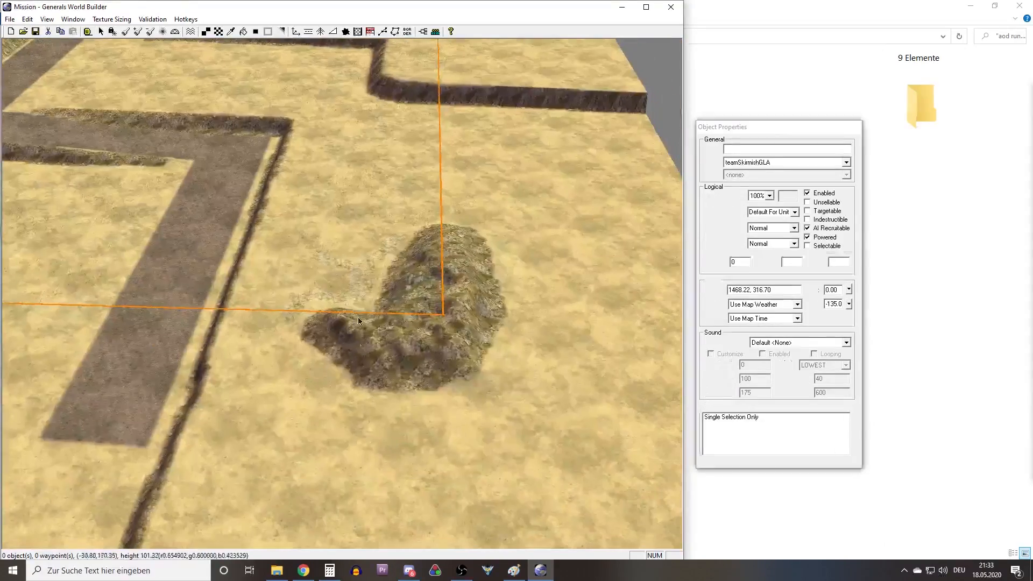
{"action": "right_click_drag", "start_coordinate": [323, 263], "coordinate": [214, 73]}
{"action": "left_click", "coordinate": [230, 32]}
{"action": "right_click_drag", "start_coordinate": [274, 103], "coordinate": [350, 304]}
{"action": "left_click", "coordinate": [402, 316]}
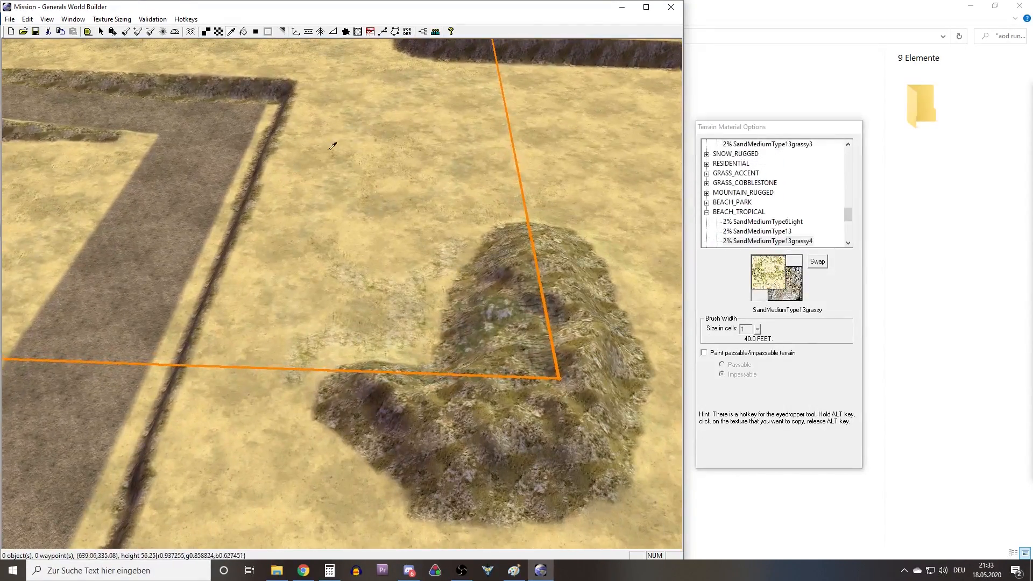
Paint a strip of SandMediumType13grassy with a 4-cell brush on the low ground along the foot of the cliff.
{"action": "left_click", "coordinate": [210, 36]}
{"action": "right_click_drag", "start_coordinate": [268, 123], "coordinate": [277, 205]}
{"action": "right_click_drag", "start_coordinate": [375, 270], "coordinate": [393, 258]}
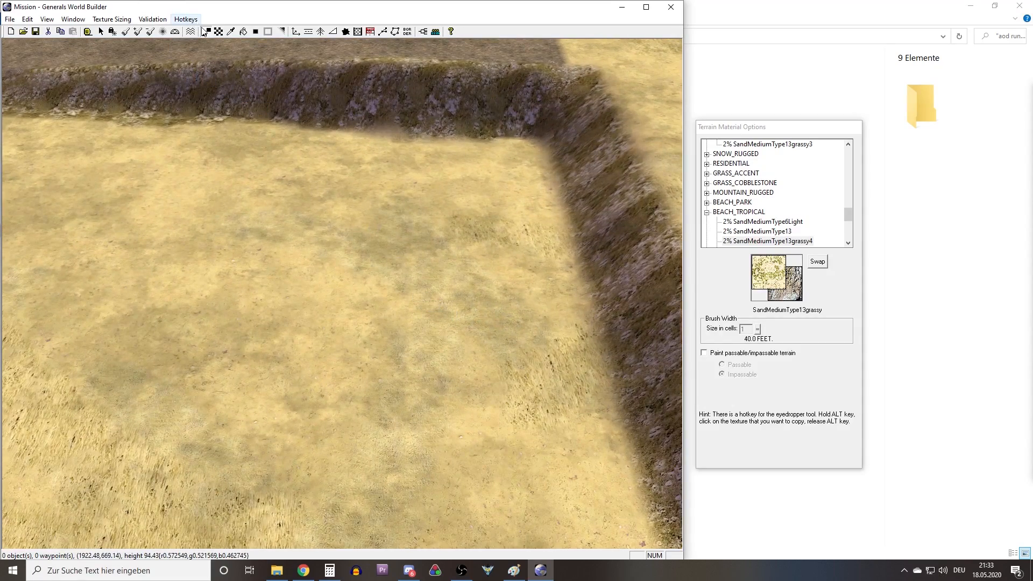
{"action": "left_click", "coordinate": [214, 34]}
{"action": "right_click_drag", "start_coordinate": [495, 198], "coordinate": [436, 207]}
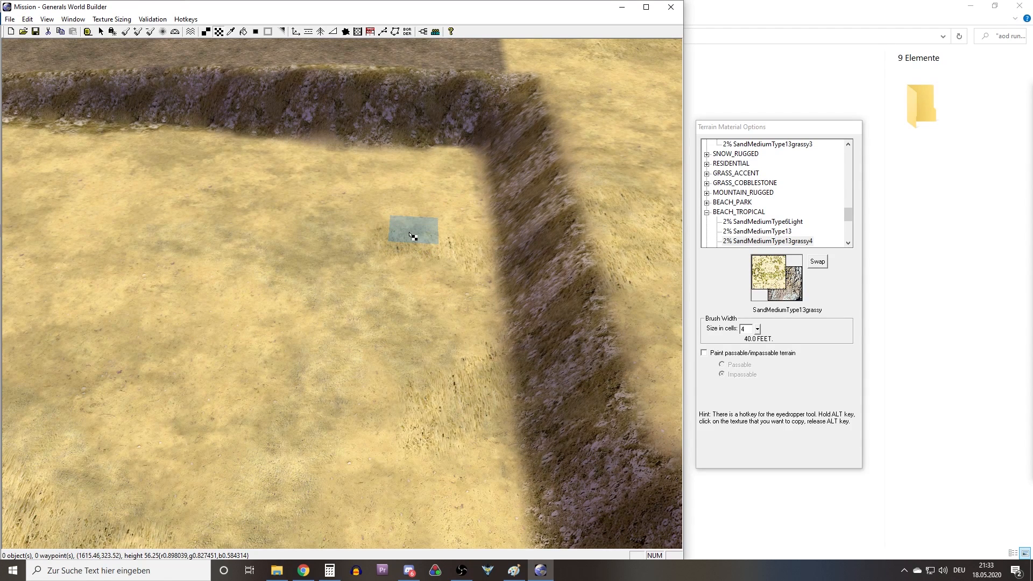
{"action": "left_click_drag", "start_coordinate": [405, 217], "coordinate": [415, 353]}
{"action": "right_click_drag", "start_coordinate": [414, 353], "coordinate": [376, 281]}
{"action": "left_click_drag", "start_coordinate": [375, 282], "coordinate": [432, 423]}
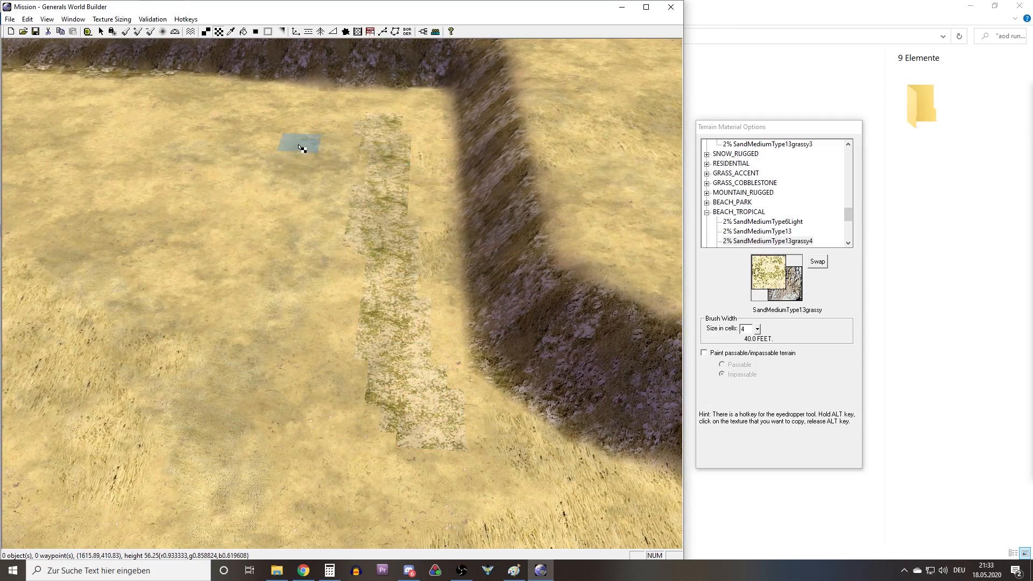
Blend the edges of the grassy strip at the foot of the cliff into the surrounding sand.
{"action": "key", "text": "alt+f"}
{"action": "mouse_move", "coordinate": [376, 178]}
{"action": "right_mouse_down"}
{"action": "mouse_move", "coordinate": [341, 203]}
{"action": "mouse_move", "coordinate": [291, 113]}
{"action": "mouse_move", "coordinate": [178, 91]}
{"action": "right_mouse_up"}
{"action": "key", "text": "f"}
{"action": "left_click", "coordinate": [347, 236]}
Paint a strip of SandMediumType13grassy with the 4-cell brush inside the narrow recess beside the road, and blend its edges.
{"action": "key", "text": "t"}
{"action": "scroll", "coordinate": [441, 306], "scroll_direction": "down", "scroll_amount": 3}
{"action": "right_click_drag", "start_coordinate": [450, 311], "coordinate": [640, 360]}
{"action": "mouse_move", "coordinate": [160, 277]}
{"action": "right_mouse_down"}
{"action": "mouse_move", "coordinate": [7, 266]}
{"action": "mouse_move", "coordinate": [370, 395]}
{"action": "mouse_move", "coordinate": [225, 277]}
{"action": "right_mouse_up"}
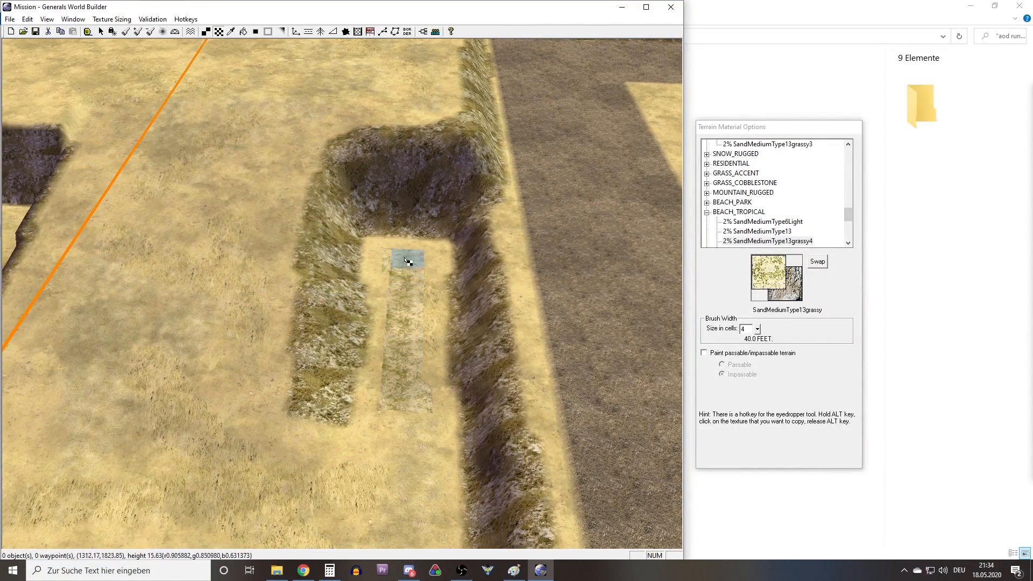
{"action": "key", "text": "f"}
Paint a small patch of SandMediumType13grassy on the sand just above the recess's end cliff, and blend its edges.
{"action": "key", "text": "t"}
{"action": "right_click_drag", "start_coordinate": [403, 157], "coordinate": [449, 293]}
{"action": "left_click_drag", "start_coordinate": [375, 309], "coordinate": [371, 293]}
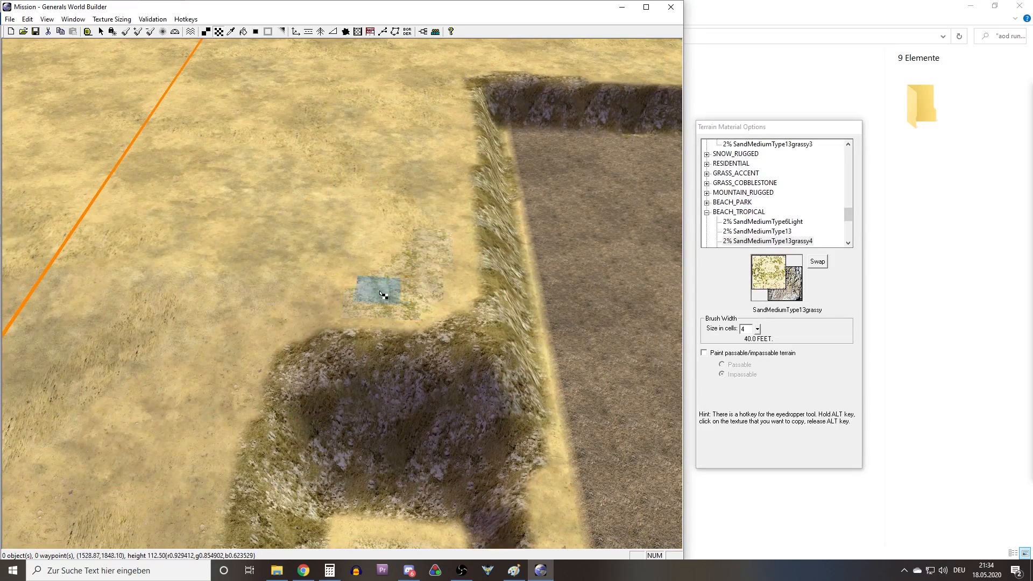
{"action": "key", "text": "f"}
Paint two curved SandMediumType13grassy patches on the sand around the map's border corner, and blend their edges.
{"action": "key", "text": "t"}
{"action": "mouse_move", "coordinate": [471, 310]}
{"action": "right_mouse_down"}
{"action": "mouse_move", "coordinate": [345, 323]}
{"action": "mouse_move", "coordinate": [305, 457]}
{"action": "mouse_move", "coordinate": [401, 415]}
{"action": "mouse_move", "coordinate": [518, 259]}
{"action": "mouse_move", "coordinate": [604, 282]}
{"action": "mouse_move", "coordinate": [341, 364]}
{"action": "mouse_move", "coordinate": [249, 157]}
{"action": "mouse_move", "coordinate": [171, 275]}
{"action": "mouse_move", "coordinate": [246, 296]}
{"action": "right_mouse_up"}
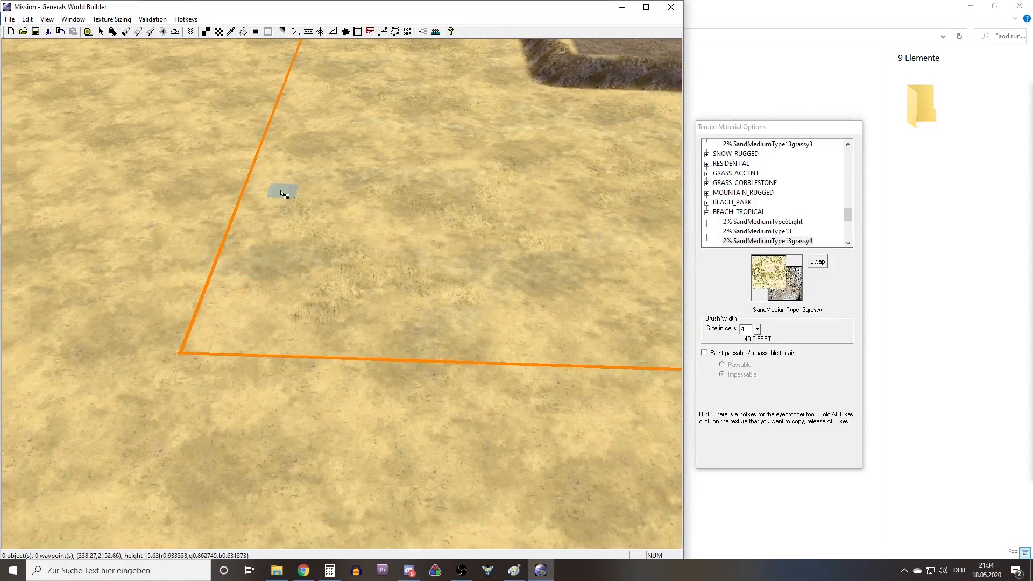
{"action": "key", "text": "b"}
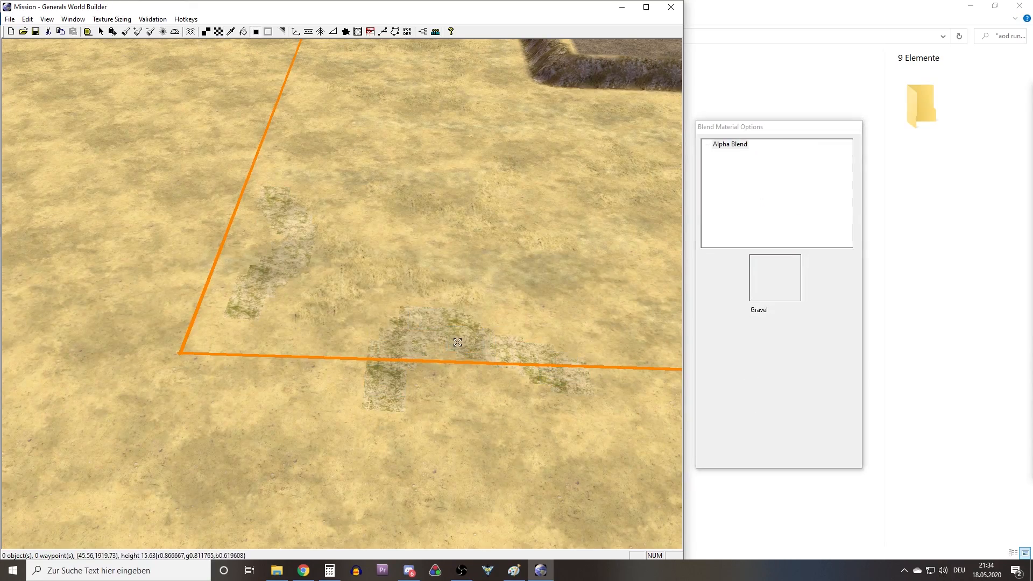
{"action": "key", "text": "s"}
Examine the cliffs, plateaus and road sections across the map from several sides.
{"action": "right_click_drag", "start_coordinate": [227, 293], "coordinate": [483, 256]}
{"action": "scroll", "coordinate": [482, 256], "scroll_direction": "down", "scroll_amount": 10}
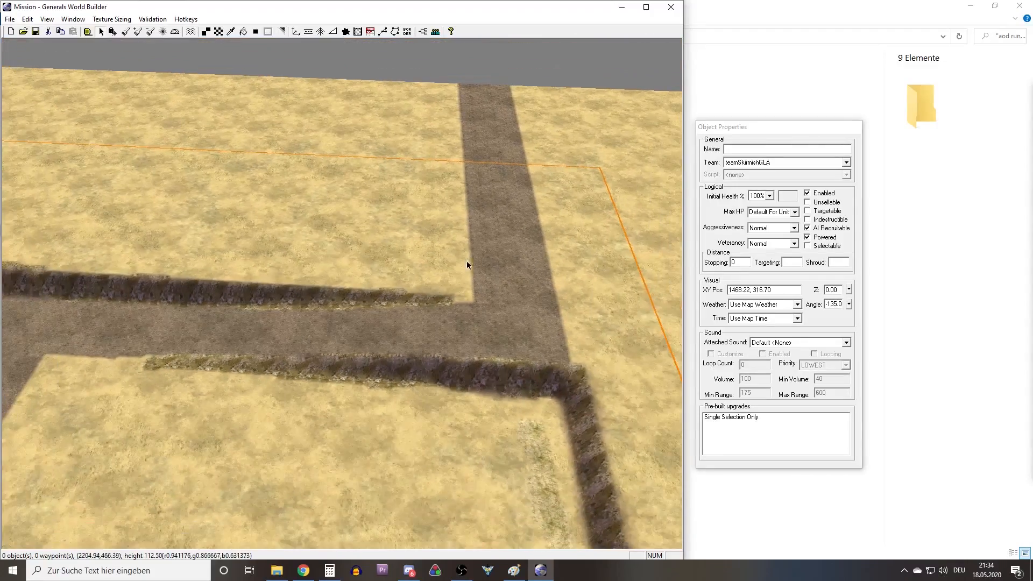
{"action": "middle_click_drag", "start_coordinate": [466, 260], "coordinate": [411, 251]}
{"action": "scroll", "coordinate": [411, 251], "scroll_direction": "up", "scroll_amount": 8}
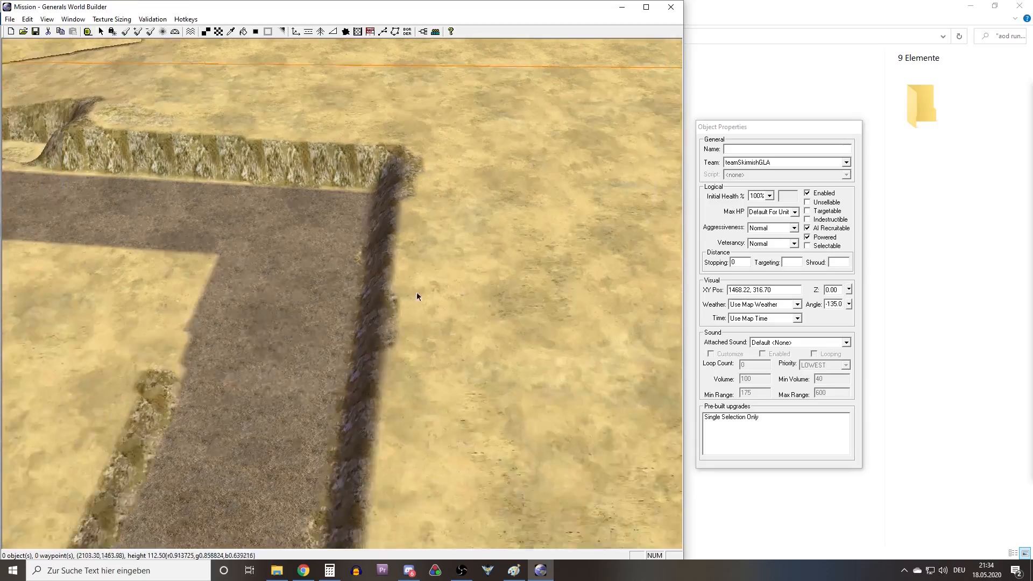
{"action": "right_click_drag", "start_coordinate": [418, 342], "coordinate": [426, 307]}
{"action": "scroll", "coordinate": [426, 307], "scroll_direction": "up", "scroll_amount": 4}
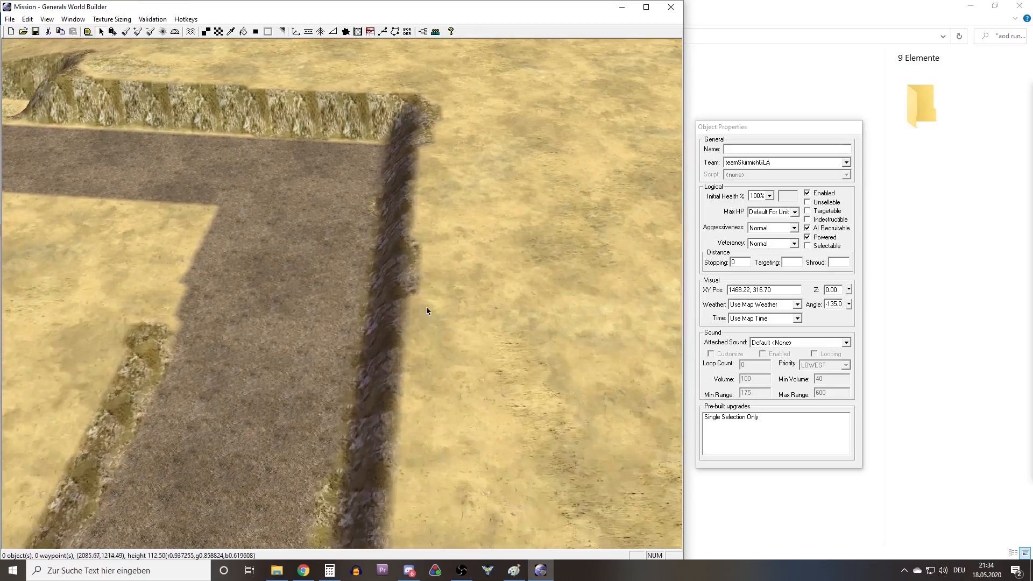
{"action": "scroll", "coordinate": [428, 253], "scroll_direction": "down", "scroll_amount": 8}
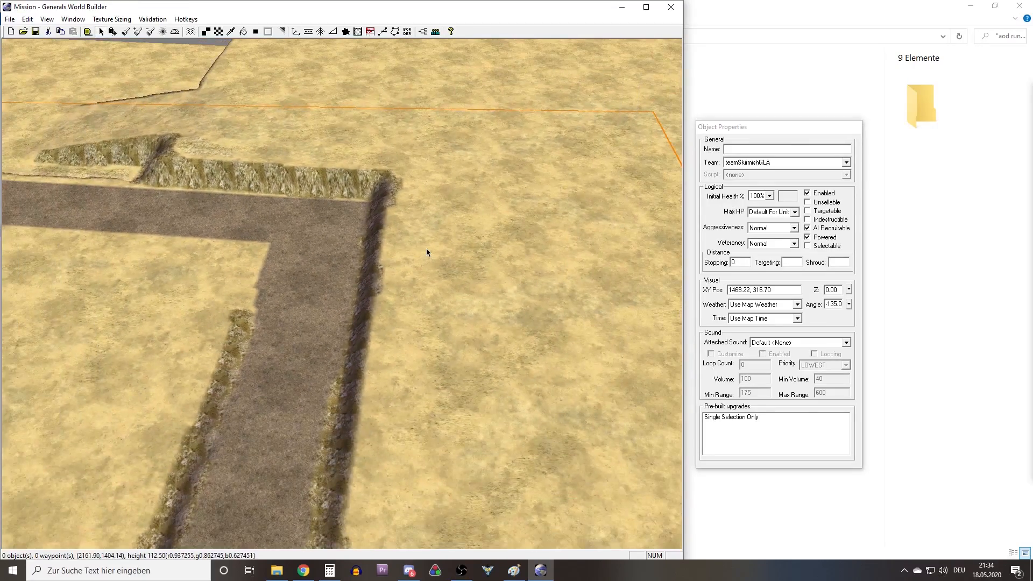
{"action": "middle_click_drag", "start_coordinate": [418, 242], "coordinate": [427, 214]}
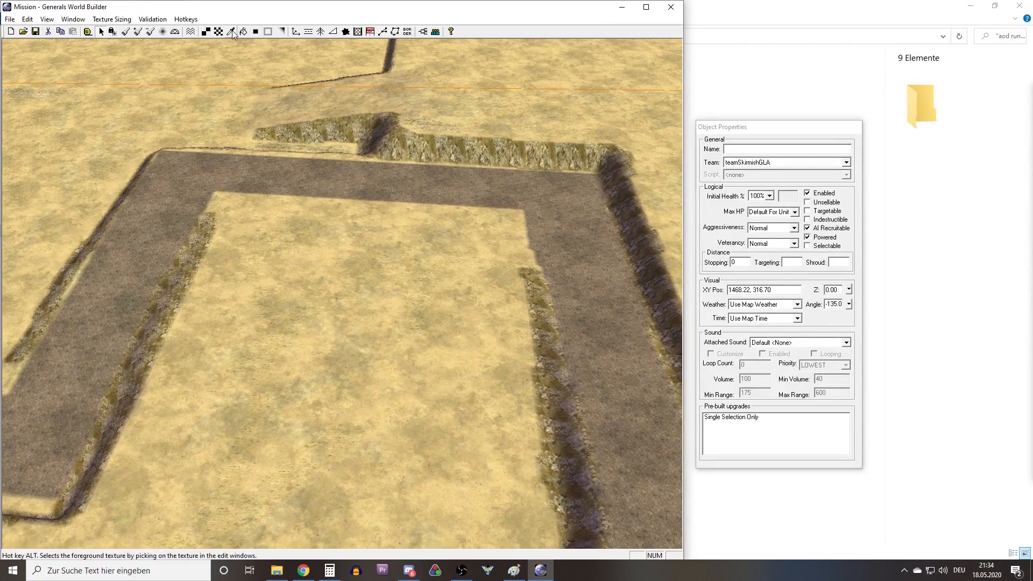
{"action": "right_click_drag", "start_coordinate": [269, 132], "coordinate": [82, 129]}
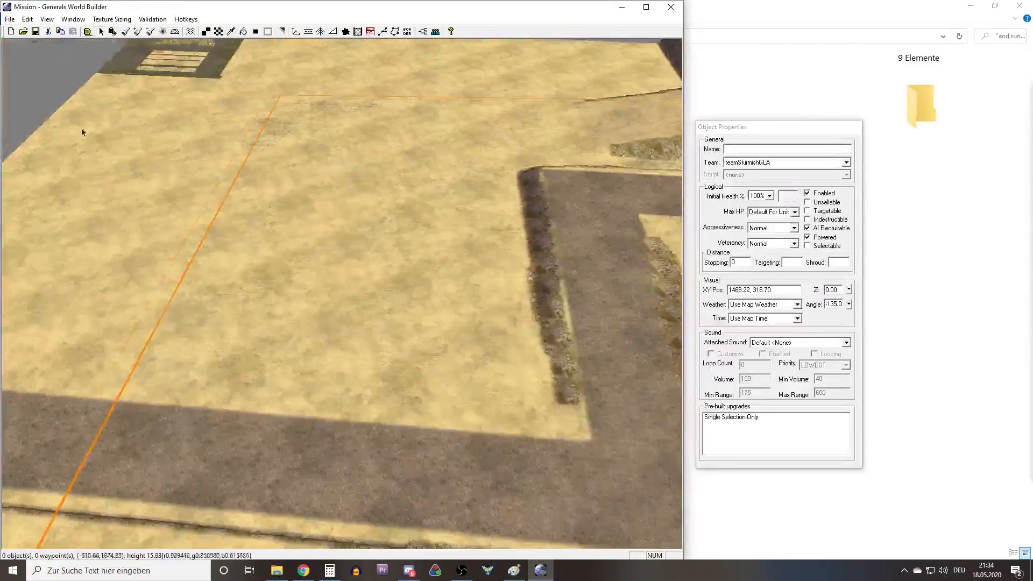
Set up the Grove tool with TreePalm1 as the first tree type, and go to its total tree count.
{"action": "left_click", "coordinate": [320, 35]}
{"action": "right_click_drag", "start_coordinate": [177, 129], "coordinate": [575, 141]}
{"action": "left_click", "coordinate": [745, 159]}
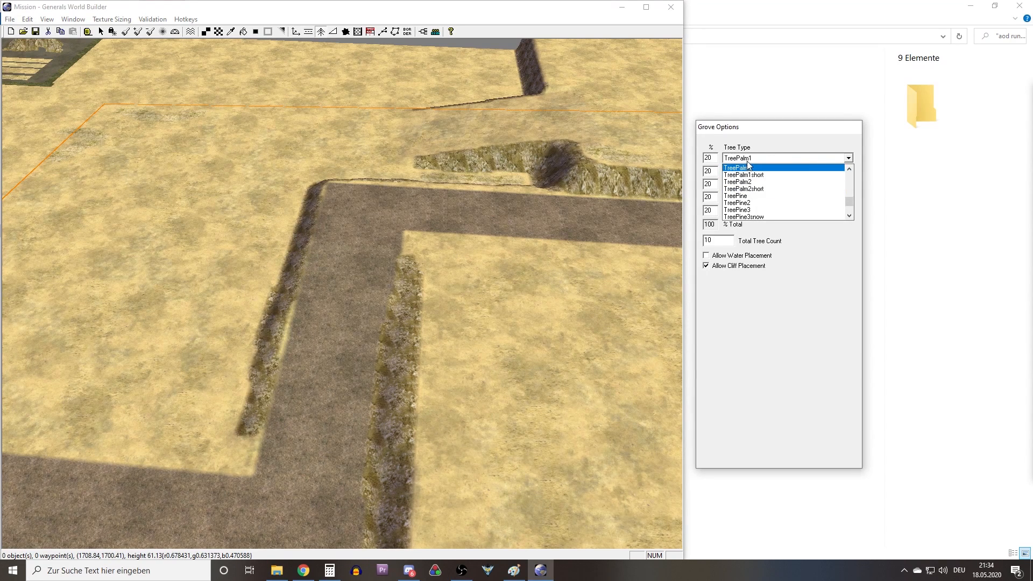
{"action": "left_click", "coordinate": [755, 169]}
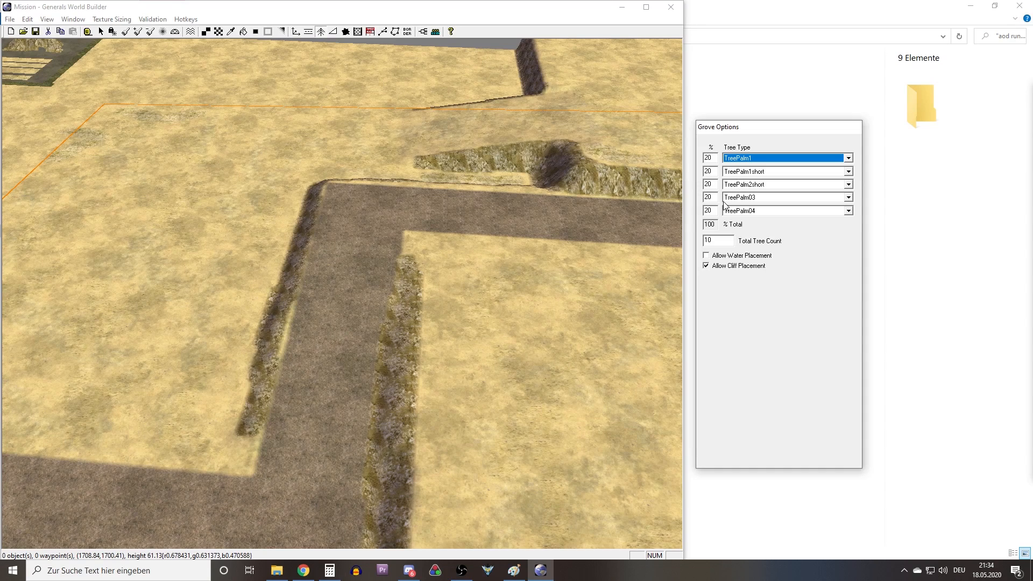
{"action": "left_click", "coordinate": [730, 240]}
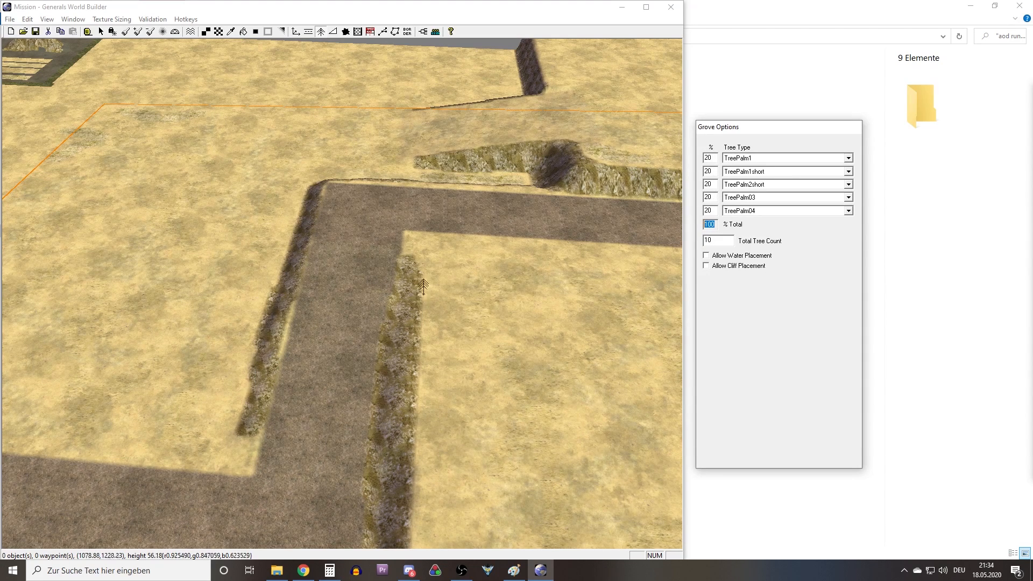
Allow cliff placement and place a grove of 10 palms over the near part of the grassy strip below the cliff.
{"action": "right_click_drag", "start_coordinate": [422, 296], "coordinate": [321, 205]}
{"action": "right_click_drag", "start_coordinate": [402, 196], "coordinate": [470, 304]}
{"action": "middle_click_drag", "start_coordinate": [470, 304], "coordinate": [309, 339]}
{"action": "scroll", "coordinate": [334, 334], "scroll_direction": "up", "scroll_amount": 5}
{"action": "right_click_drag", "start_coordinate": [374, 272], "coordinate": [282, 337]}
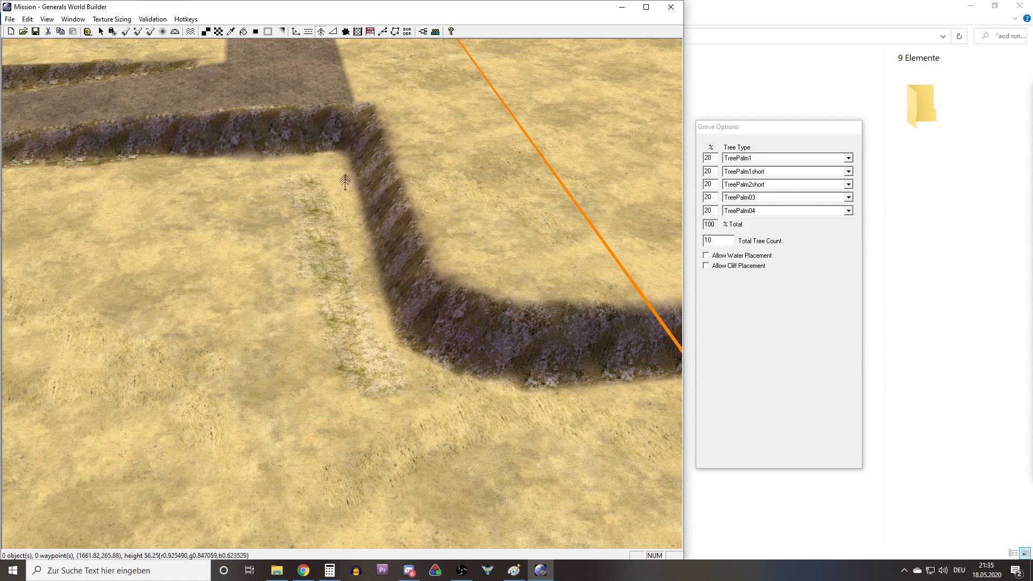
{"action": "scroll", "coordinate": [371, 301], "scroll_direction": "up", "scroll_amount": 3}
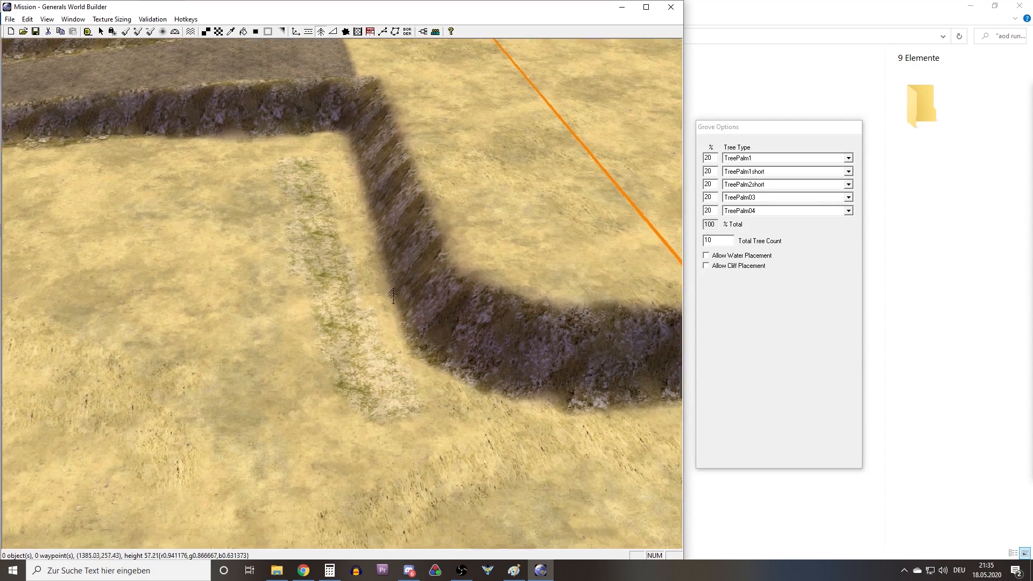
{"action": "scroll", "coordinate": [430, 305], "scroll_direction": "up", "scroll_amount": 3}
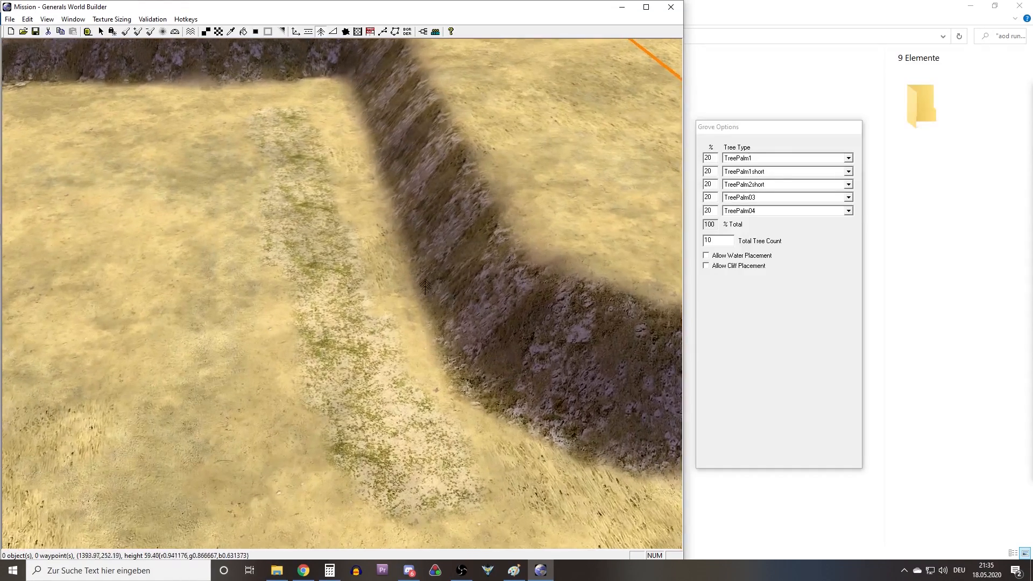
{"action": "left_click", "coordinate": [741, 266]}
{"action": "left_click_drag", "start_coordinate": [275, 467], "coordinate": [331, 355]}
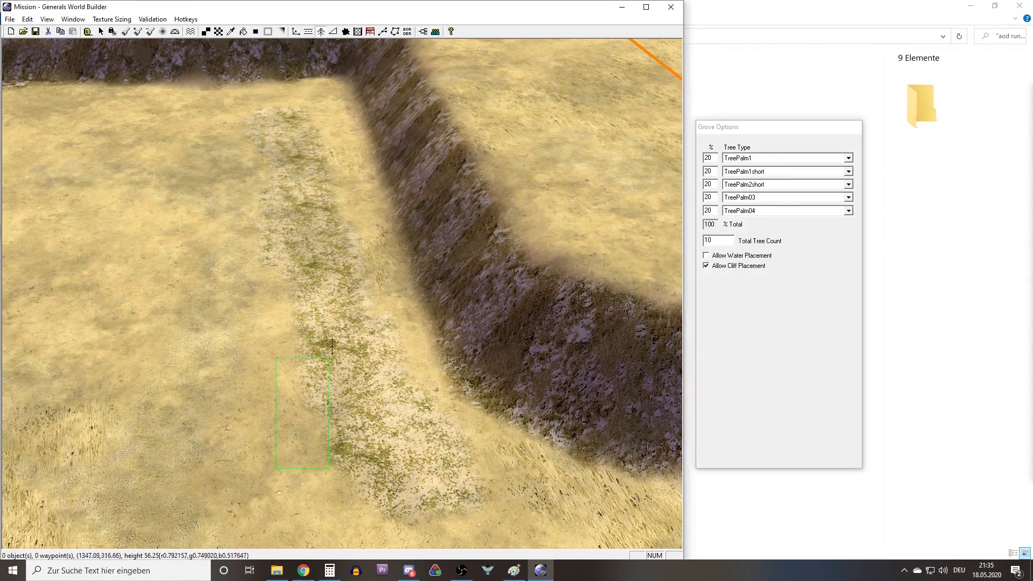
{"action": "left_click_drag", "start_coordinate": [394, 118], "coordinate": [393, 118]}
Move individual palms of the grove so they stand spread out along the grassy strip.
{"action": "left_click", "coordinate": [100, 31]}
{"action": "left_click", "coordinate": [187, 279]}
{"action": "right_click_drag", "start_coordinate": [387, 418], "coordinate": [307, 418]}
{"action": "middle_click_drag", "start_coordinate": [307, 418], "coordinate": [383, 304]}
{"action": "left_click", "coordinate": [400, 341]}
{"action": "right_click_drag", "start_coordinate": [400, 341], "coordinate": [405, 391]}
{"action": "left_click_drag", "start_coordinate": [373, 331], "coordinate": [402, 354]}
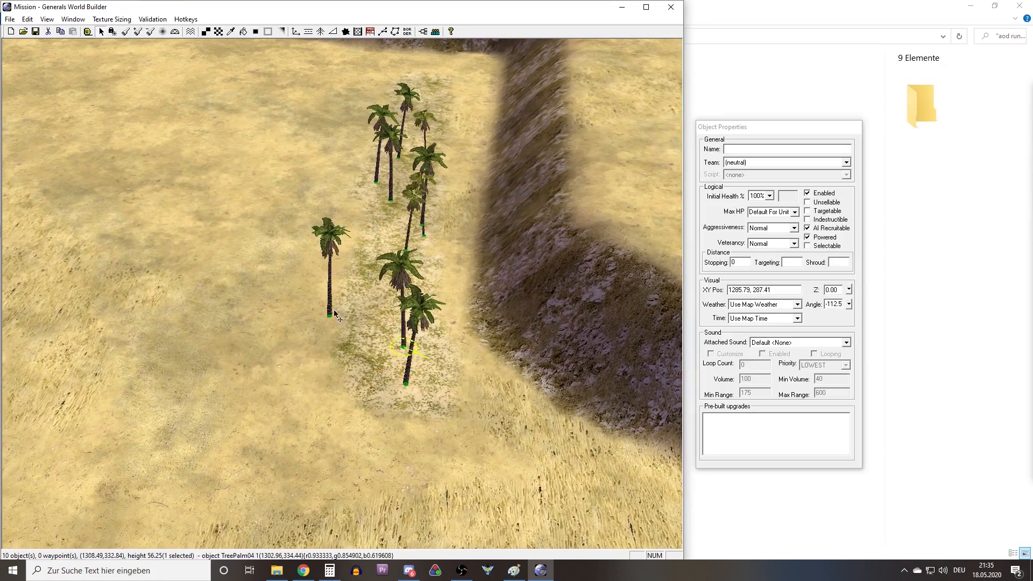
{"action": "left_click_drag", "start_coordinate": [329, 320], "coordinate": [384, 321]}
{"action": "right_click_drag", "start_coordinate": [394, 291], "coordinate": [378, 352]}
{"action": "left_click_drag", "start_coordinate": [390, 314], "coordinate": [393, 332]}
{"action": "left_click_drag", "start_coordinate": [410, 293], "coordinate": [403, 247]}
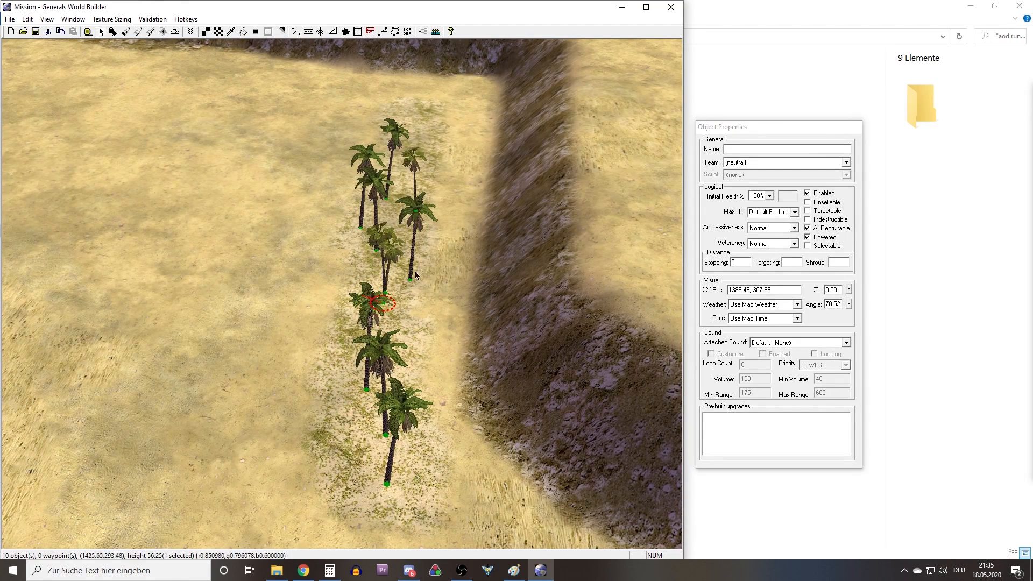
{"action": "left_click_drag", "start_coordinate": [396, 300], "coordinate": [402, 273]}
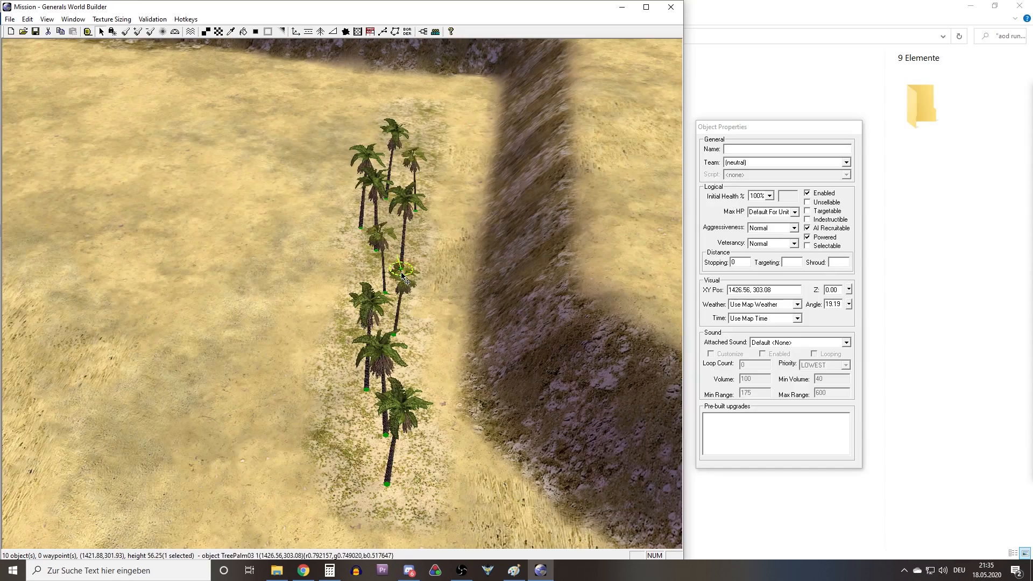
{"action": "right_click_drag", "start_coordinate": [402, 273], "coordinate": [407, 189]}
{"action": "middle_click_drag", "start_coordinate": [407, 190], "coordinate": [406, 222]}
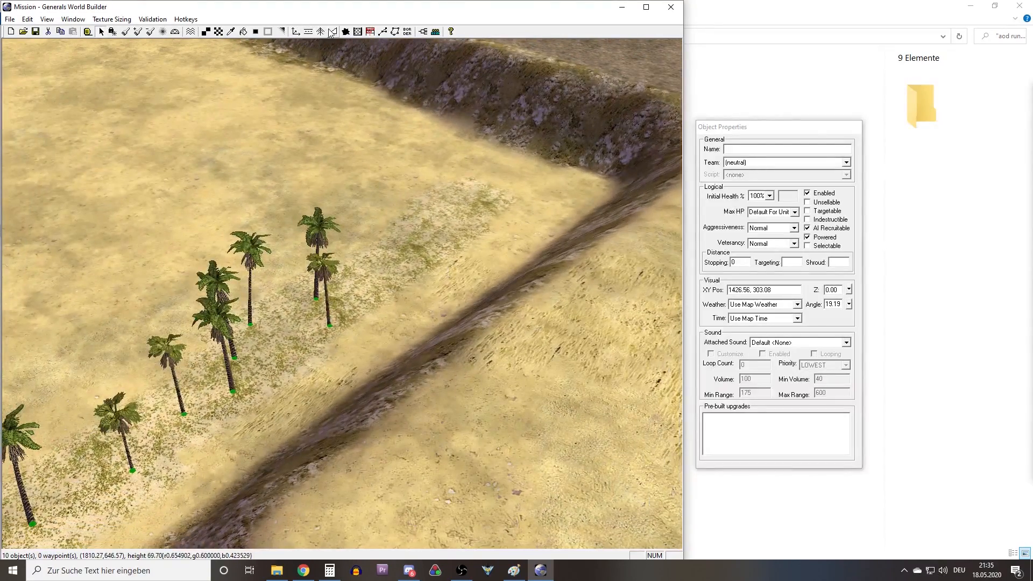
Place a second grove of 10 palms over the far end of the grassy strip, near the cliff's inner corner.
{"action": "left_click", "coordinate": [322, 33]}
{"action": "left_click_drag", "start_coordinate": [514, 185], "coordinate": [514, 185]}
{"action": "middle_click_drag", "start_coordinate": [457, 226], "coordinate": [333, 231]}
Move the stray palms of the second grove onto the far end of the grassy strip.
{"action": "left_click", "coordinate": [101, 32]}
{"action": "right_click_drag", "start_coordinate": [361, 226], "coordinate": [376, 265]}
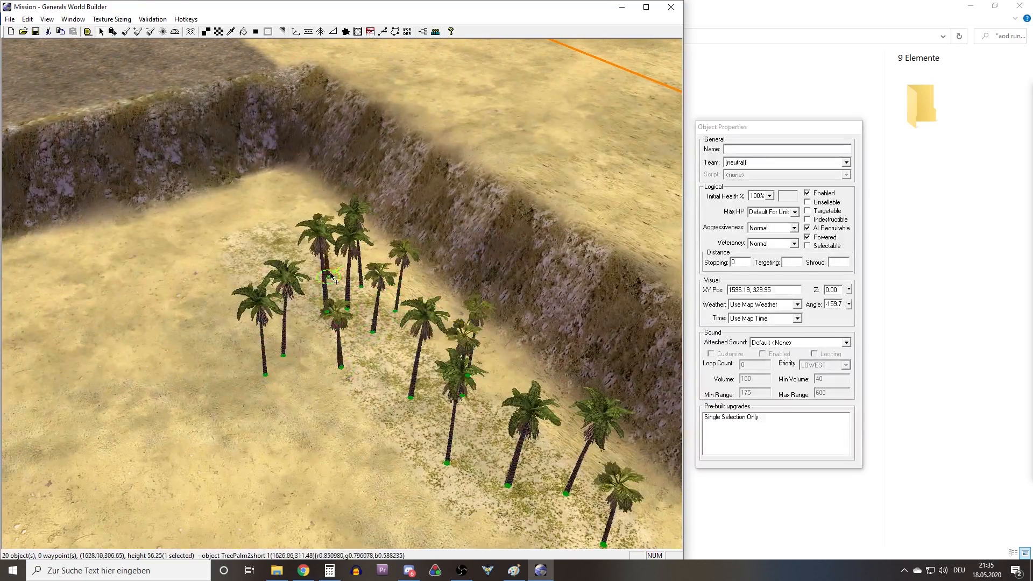
{"action": "left_click_drag", "start_coordinate": [333, 276], "coordinate": [280, 264]}
{"action": "left_click_drag", "start_coordinate": [263, 370], "coordinate": [292, 302]}
{"action": "left_click_drag", "start_coordinate": [285, 350], "coordinate": [322, 317]}
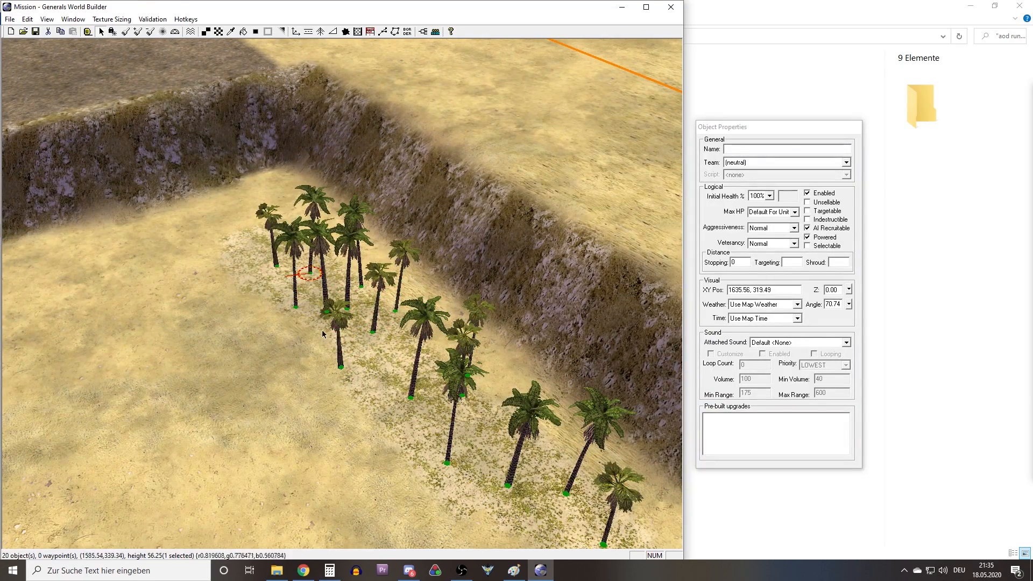
{"action": "left_click_drag", "start_coordinate": [340, 363], "coordinate": [373, 364]}
{"action": "right_click_drag", "start_coordinate": [347, 237], "coordinate": [416, 284]}
Place two groves of 10 palms each on the grassy ground at the foot of the textured hill.
{"action": "scroll", "coordinate": [433, 311], "scroll_direction": "down", "scroll_amount": 5}
{"action": "middle_click_drag", "start_coordinate": [405, 309], "coordinate": [325, 136]}
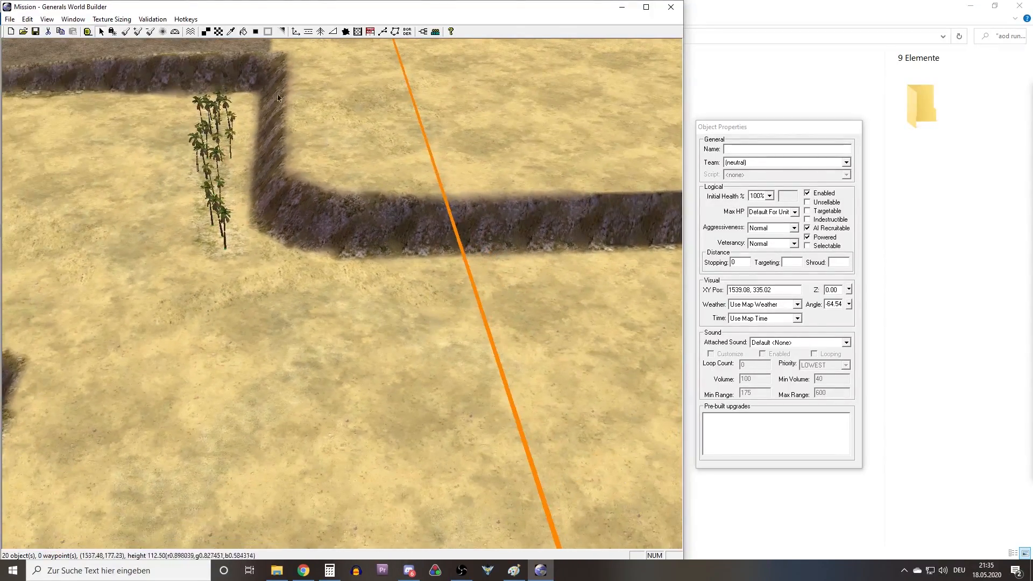
{"action": "left_click", "coordinate": [320, 32]}
{"action": "right_click_drag", "start_coordinate": [334, 111], "coordinate": [396, 308]}
{"action": "middle_click_drag", "start_coordinate": [395, 308], "coordinate": [361, 384]}
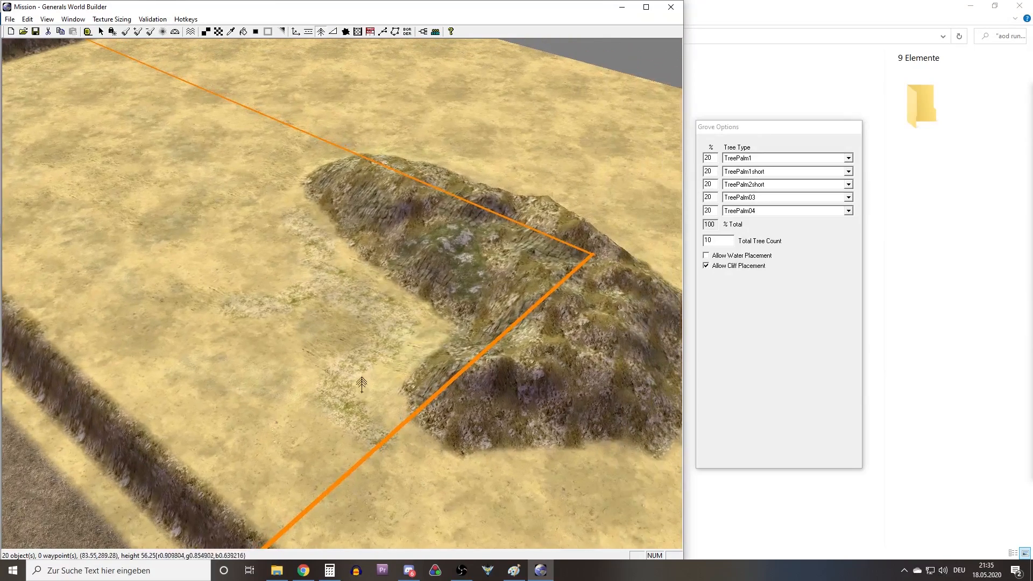
{"action": "left_click", "coordinate": [400, 326]}
{"action": "left_click", "coordinate": [317, 242]}
Rearrange the palms at the foot of the textured hill so they follow the grassy ground.
{"action": "key", "text": "Escape"}
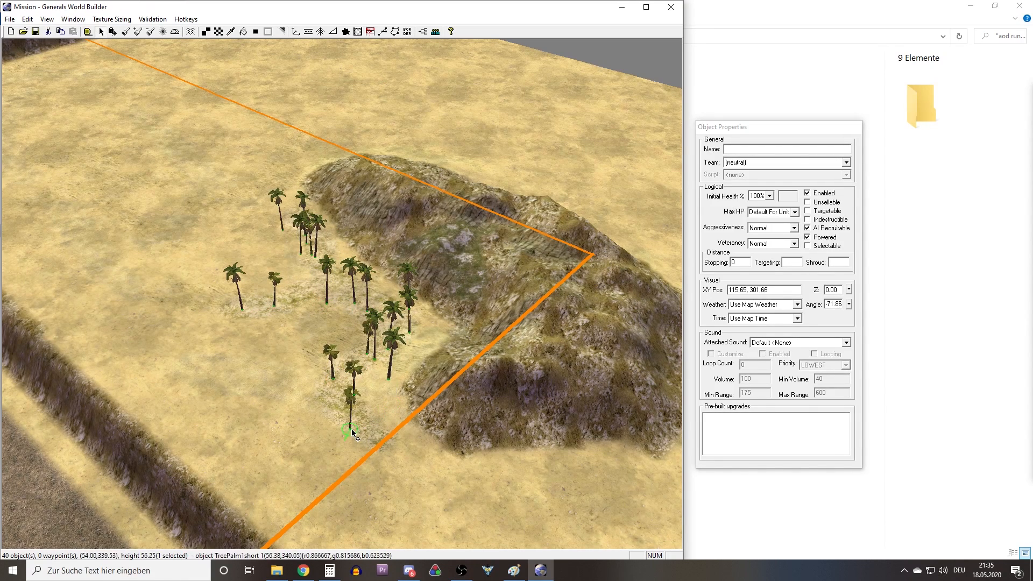
{"action": "left_click_drag", "start_coordinate": [385, 383], "coordinate": [371, 446]}
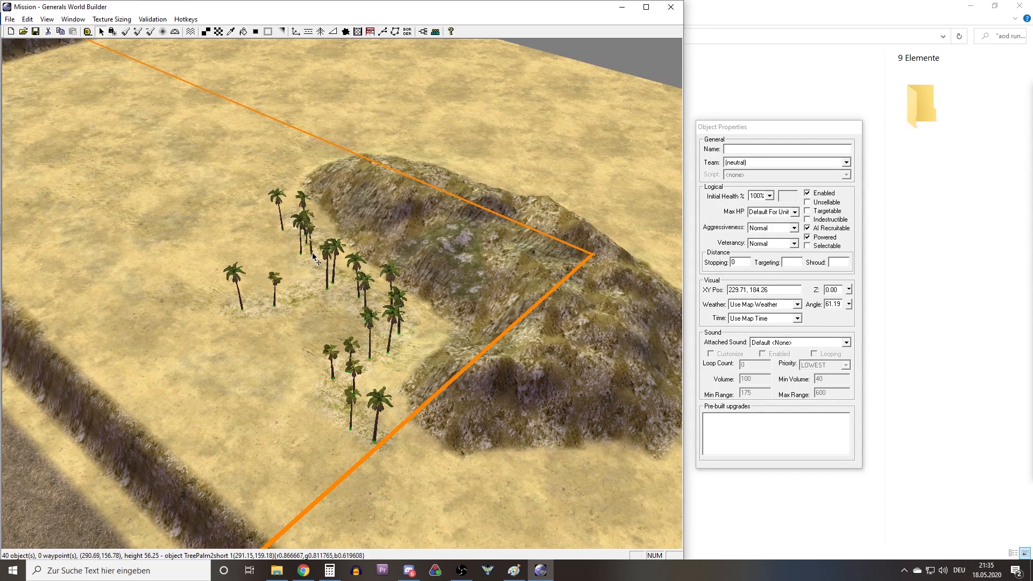
{"action": "left_click", "coordinate": [306, 229]}
{"action": "middle_click_drag", "start_coordinate": [305, 228], "coordinate": [366, 323]}
Place a grove of 10 palms on the upper slope of the textured hill near the border corner.
{"action": "scroll", "coordinate": [366, 323], "scroll_direction": "up", "scroll_amount": 3}
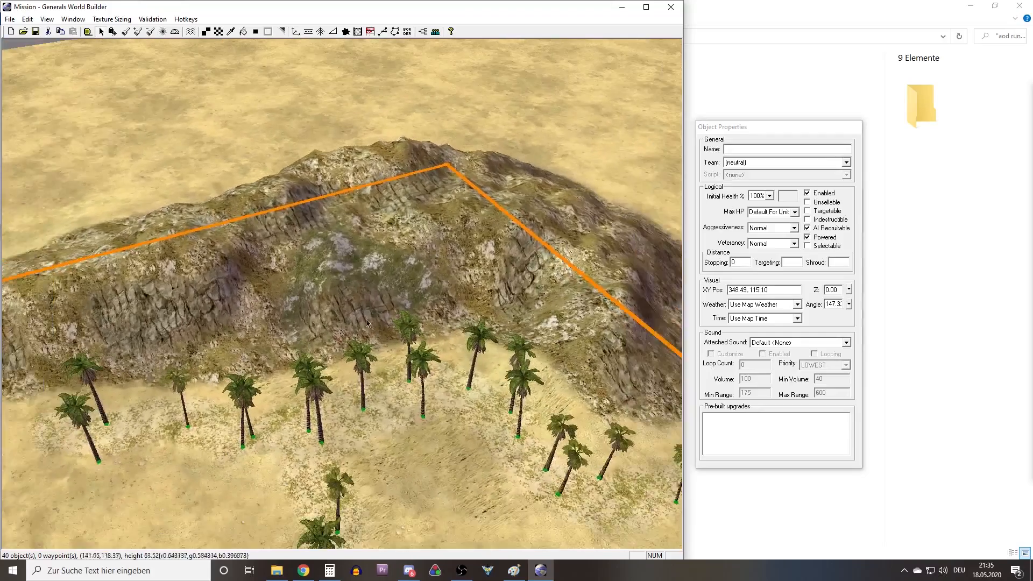
{"action": "scroll", "coordinate": [366, 322], "scroll_direction": "up", "scroll_amount": 3}
{"action": "left_click", "coordinate": [321, 31]}
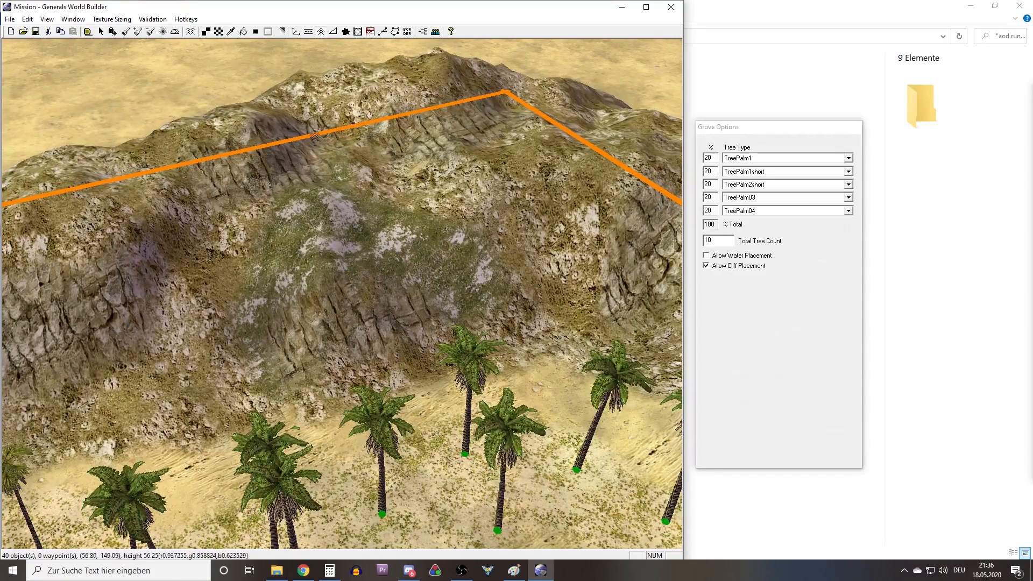
{"action": "right_click_drag", "start_coordinate": [340, 297], "coordinate": [374, 221]}
{"action": "left_click_drag", "start_coordinate": [258, 372], "coordinate": [423, 293]}
{"action": "right_click", "coordinate": [411, 317]}
Move two palms out of the hilltop cluster onto the rocky slope beside the border line.
{"action": "left_click_drag", "start_coordinate": [376, 393], "coordinate": [169, 381]}
{"action": "left_click_drag", "start_coordinate": [273, 339], "coordinate": [495, 294]}
{"action": "left_click_drag", "start_coordinate": [414, 341], "coordinate": [605, 318]}
{"action": "right_click_drag", "start_coordinate": [340, 332], "coordinate": [216, 287]}
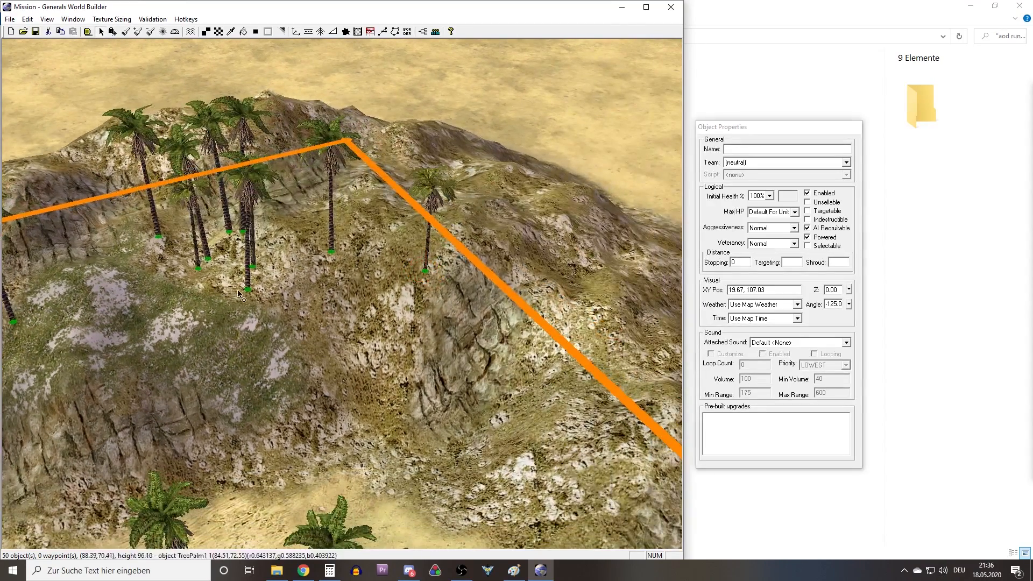
{"action": "left_click_drag", "start_coordinate": [237, 291], "coordinate": [397, 275]}
{"action": "left_click_drag", "start_coordinate": [324, 247], "coordinate": [525, 400]}
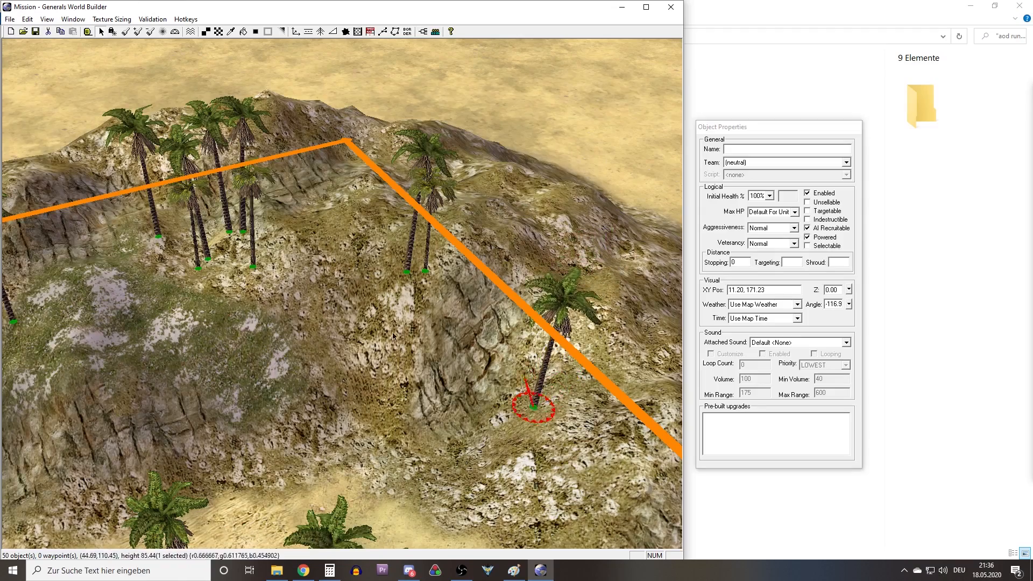
{"action": "middle_click_drag", "start_coordinate": [525, 400], "coordinate": [414, 428]}
{"action": "left_click_drag", "start_coordinate": [412, 442], "coordinate": [374, 474]}
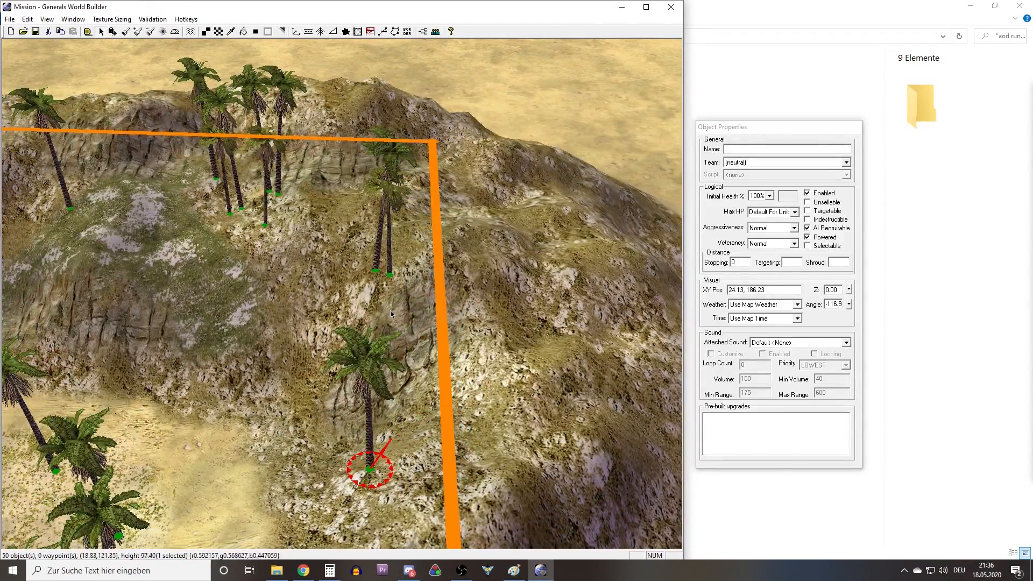
Spread the remaining hill palms across the green patch and the rocky slopes around it.
{"action": "left_click_drag", "start_coordinate": [386, 276], "coordinate": [365, 368]}
{"action": "right_click_drag", "start_coordinate": [364, 368], "coordinate": [363, 405]}
{"action": "left_click_drag", "start_coordinate": [363, 404], "coordinate": [324, 367]}
{"action": "right_click_drag", "start_coordinate": [324, 367], "coordinate": [404, 428]}
{"action": "left_click_drag", "start_coordinate": [461, 366], "coordinate": [407, 350]}
{"action": "middle_click_drag", "start_coordinate": [407, 350], "coordinate": [376, 328]}
{"action": "right_click_drag", "start_coordinate": [393, 312], "coordinate": [454, 361]}
{"action": "middle_click_drag", "start_coordinate": [455, 362], "coordinate": [470, 383]}
{"action": "left_click_drag", "start_coordinate": [474, 357], "coordinate": [453, 351]}
{"action": "middle_click_drag", "start_coordinate": [429, 322], "coordinate": [448, 327]}
{"action": "right_click_drag", "start_coordinate": [448, 327], "coordinate": [456, 374]}
{"action": "left_click_drag", "start_coordinate": [476, 372], "coordinate": [443, 443]}
{"action": "right_click_drag", "start_coordinate": [395, 325], "coordinate": [415, 361]}
{"action": "middle_click_drag", "start_coordinate": [414, 362], "coordinate": [437, 359]}
{"action": "left_click_drag", "start_coordinate": [520, 302], "coordinate": [338, 331]}
{"action": "left_click_drag", "start_coordinate": [285, 291], "coordinate": [233, 327]}
{"action": "left_click_drag", "start_coordinate": [491, 312], "coordinate": [383, 319]}
{"action": "right_click_drag", "start_coordinate": [490, 302], "coordinate": [486, 302]}
{"action": "left_click_drag", "start_coordinate": [486, 303], "coordinate": [372, 313]}
{"action": "left_click_drag", "start_coordinate": [357, 361], "coordinate": [494, 293]}
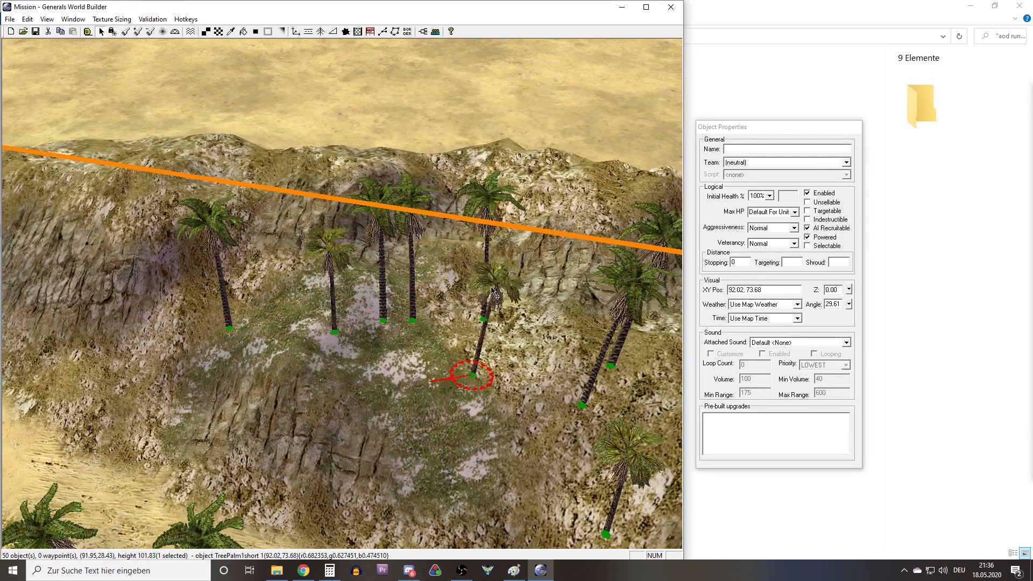
{"action": "middle_click_drag", "start_coordinate": [484, 264], "coordinate": [476, 370]}
{"action": "left_click", "coordinate": [448, 322]}
{"action": "right_click_drag", "start_coordinate": [477, 373], "coordinate": [438, 226]}
Delete two surplus palms from the groves.
{"action": "scroll", "coordinate": [437, 321], "scroll_direction": "down", "scroll_amount": 8}
{"action": "right_click_drag", "start_coordinate": [443, 312], "coordinate": [462, 228]}
{"action": "middle_click_drag", "start_coordinate": [446, 296], "coordinate": [362, 328]}
{"action": "left_click_drag", "start_coordinate": [369, 324], "coordinate": [414, 283]}
{"action": "key", "text": "Delete"}
Paint SandMediumType7Light with the single-tile brush at the edge of the palm-covered grassy strip, and blend it with Alpha Blend.
{"action": "scroll", "coordinate": [403, 318], "scroll_direction": "up", "scroll_amount": 4}
{"action": "scroll", "coordinate": [414, 339], "scroll_direction": "up", "scroll_amount": 3}
{"action": "right_click_drag", "start_coordinate": [413, 338], "coordinate": [318, 344]}
{"action": "scroll", "coordinate": [318, 343], "scroll_direction": "down", "scroll_amount": 2}
{"action": "key", "text": "t"}
{"action": "left_click", "coordinate": [293, 369], "text": "alt"}
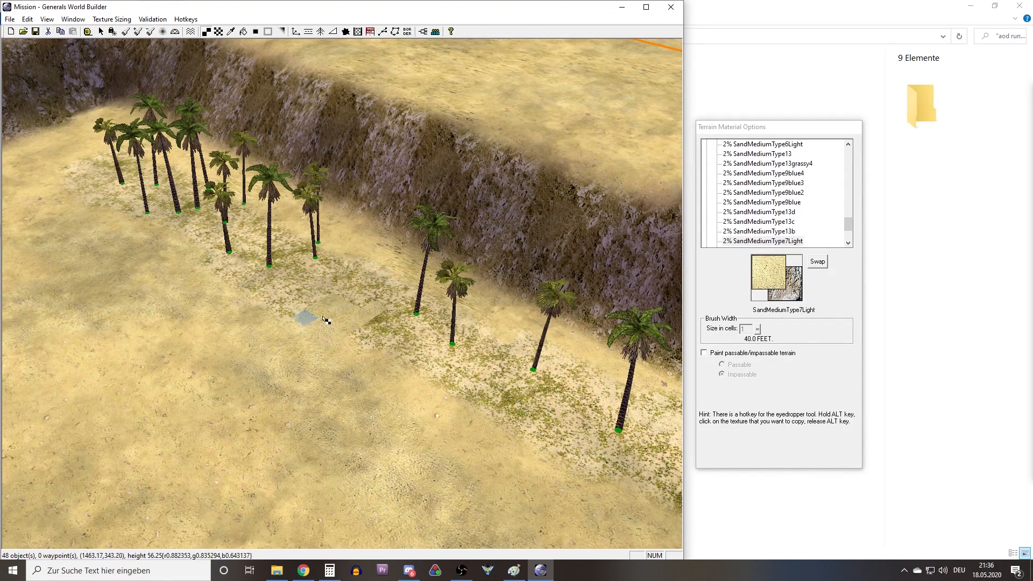
{"action": "key", "text": "b"}
{"action": "scroll", "coordinate": [391, 354], "scroll_direction": "up", "scroll_amount": 3}
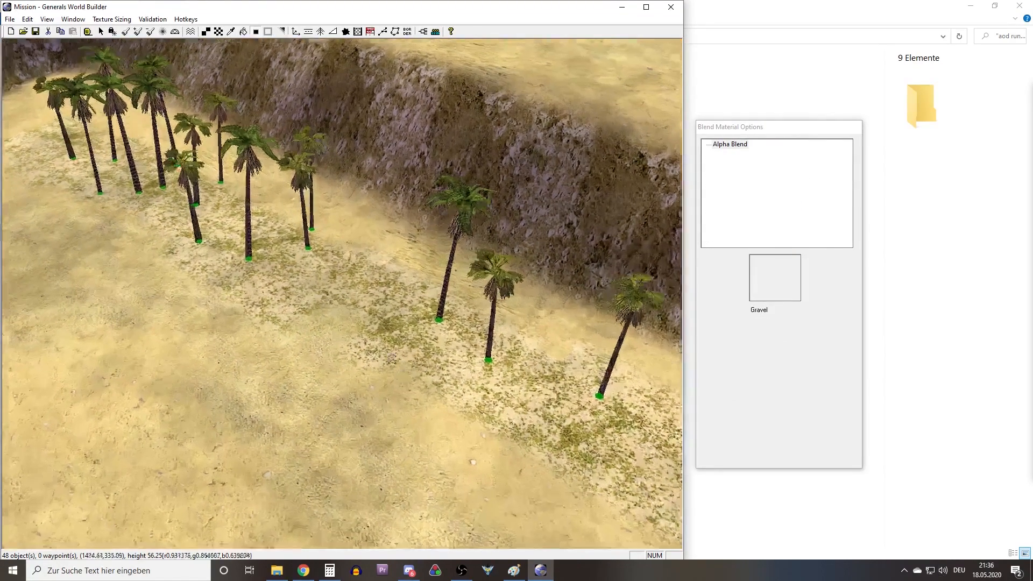
Set the height-raising brush width to 2 cells and raise uneven mounds beneath the palm-covered grassy strip at the cliff foot.
{"action": "middle_click_drag", "start_coordinate": [390, 354], "coordinate": [242, 184]}
{"action": "scroll", "coordinate": [242, 184], "scroll_direction": "down", "scroll_amount": 3}
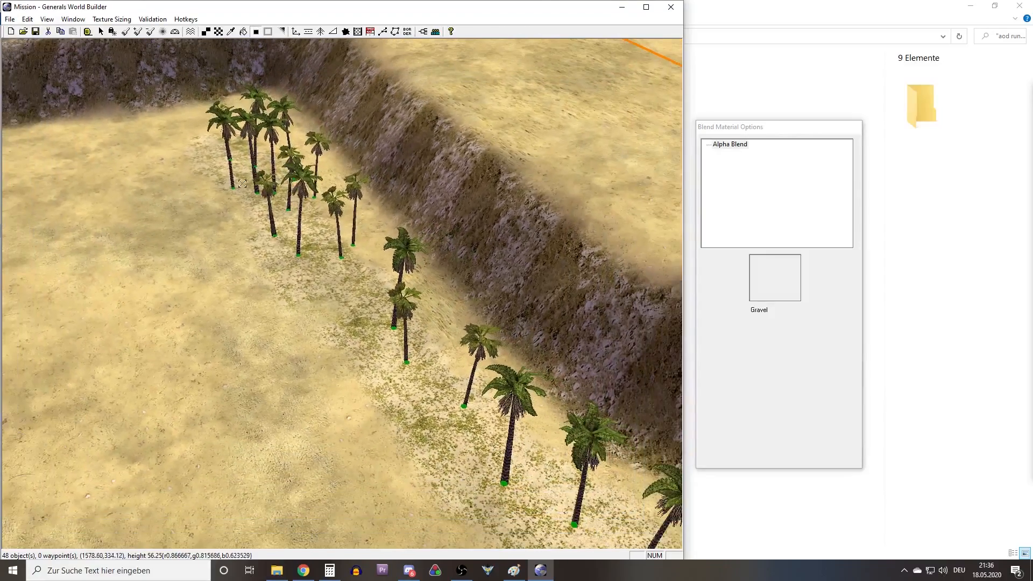
{"action": "left_click", "coordinate": [135, 34]}
{"action": "right_click_drag", "start_coordinate": [319, 258], "coordinate": [405, 334]}
{"action": "scroll", "coordinate": [406, 334], "scroll_direction": "up", "scroll_amount": 3}
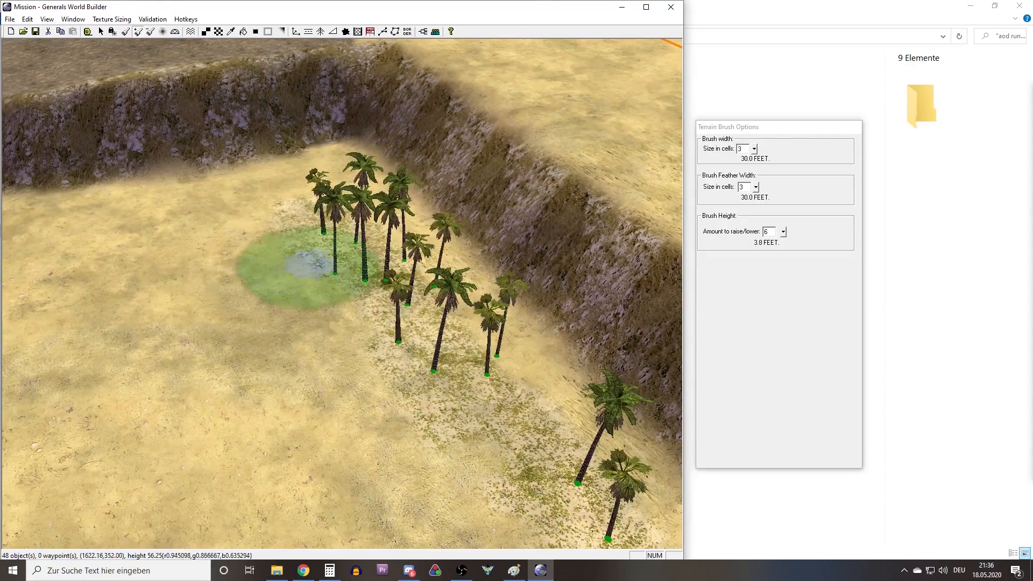
{"action": "left_click_drag", "start_coordinate": [744, 149], "coordinate": [691, 153]}
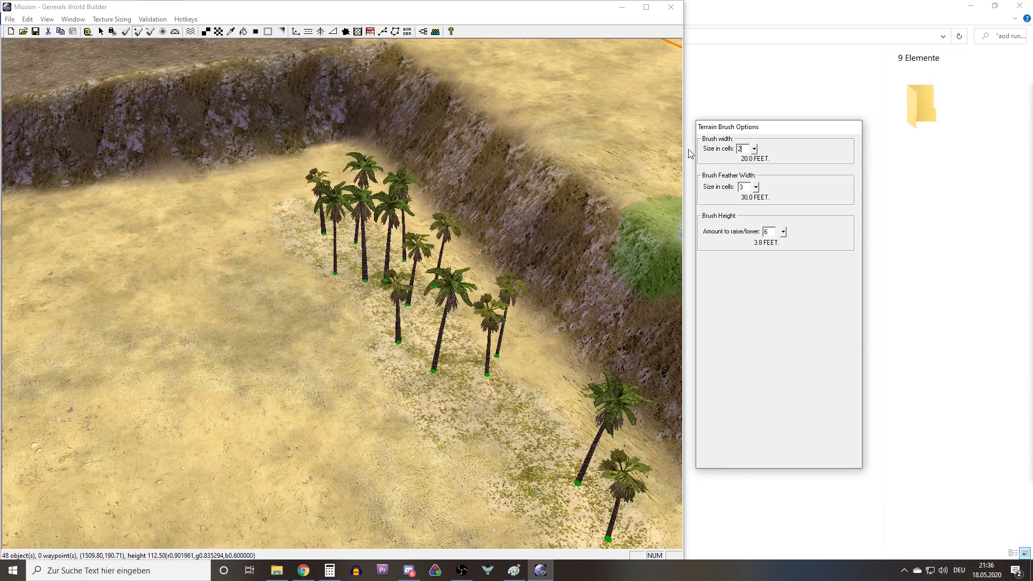
{"action": "middle_click_drag", "start_coordinate": [399, 273], "coordinate": [279, 313]}
{"action": "mouse_move", "coordinate": [312, 297]}
{"action": "left_mouse_down"}
{"action": "mouse_move", "coordinate": [425, 278]}
{"action": "mouse_move", "coordinate": [500, 282]}
{"action": "mouse_move", "coordinate": [300, 307]}
{"action": "left_mouse_up"}
{"action": "right_click_drag", "start_coordinate": [441, 287], "coordinate": [323, 286]}
{"action": "mouse_move", "coordinate": [334, 285]}
{"action": "left_mouse_down"}
{"action": "mouse_move", "coordinate": [406, 261]}
{"action": "mouse_move", "coordinate": [156, 315]}
{"action": "left_mouse_up"}
{"action": "right_click_drag", "start_coordinate": [350, 279], "coordinate": [532, 270]}
{"action": "right_click_drag", "start_coordinate": [231, 344], "coordinate": [445, 327]}
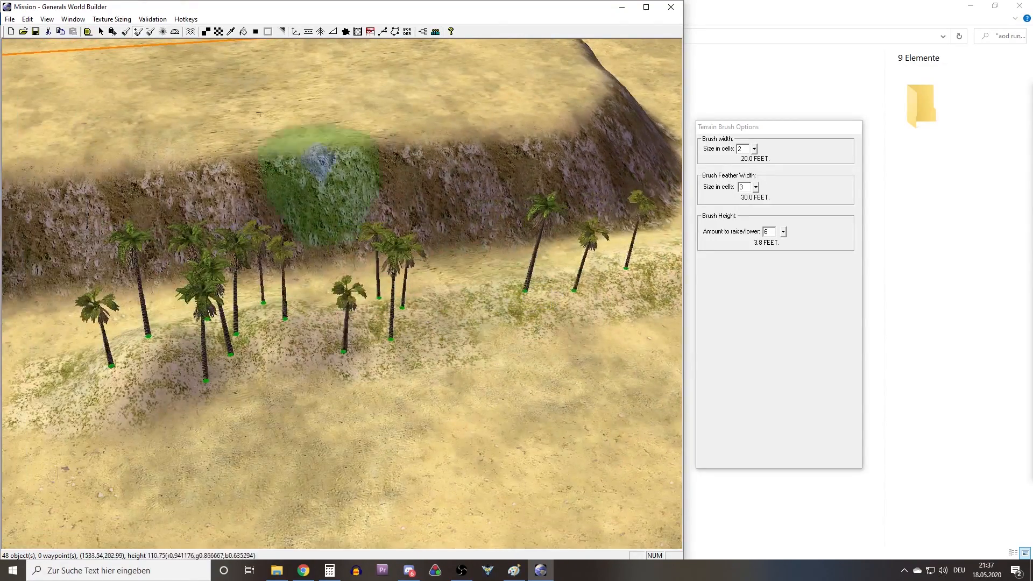
Smooth the raised mounds beneath the palm strip with the Feather brush.
{"action": "left_click", "coordinate": [164, 32]}
{"action": "mouse_move", "coordinate": [216, 323]}
{"action": "middle_mouse_down"}
{"action": "mouse_move", "coordinate": [255, 355]}
{"action": "mouse_move", "coordinate": [299, 344]}
{"action": "middle_mouse_up"}
{"action": "mouse_move", "coordinate": [307, 354]}
{"action": "left_mouse_down"}
{"action": "mouse_move", "coordinate": [361, 290]}
{"action": "mouse_move", "coordinate": [457, 241]}
{"action": "left_mouse_up"}
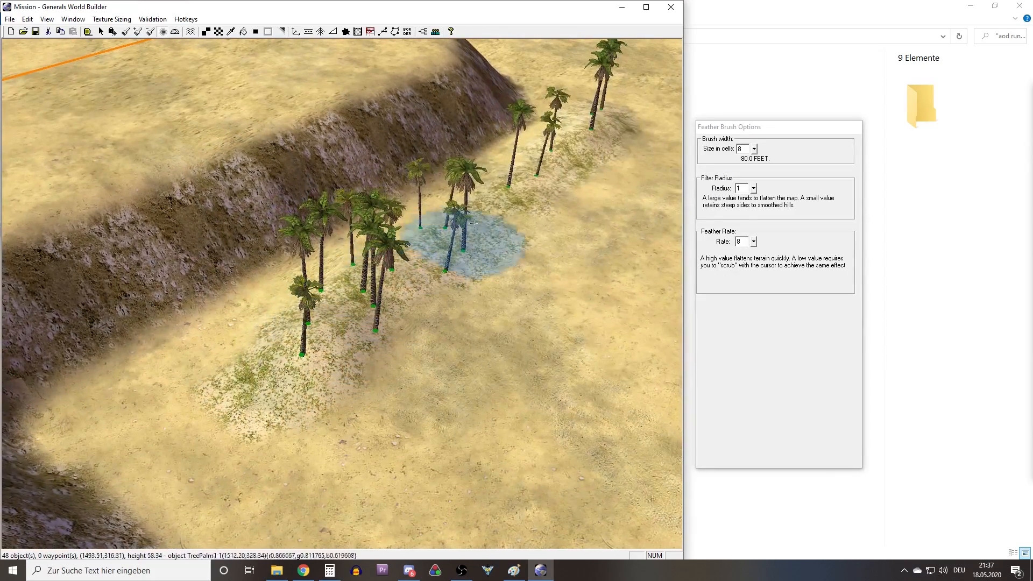
{"action": "mouse_move", "coordinate": [411, 277]}
{"action": "middle_mouse_down"}
{"action": "mouse_move", "coordinate": [265, 238]}
{"action": "mouse_move", "coordinate": [390, 285]}
{"action": "middle_mouse_up"}
{"action": "middle_click_drag", "start_coordinate": [434, 219], "coordinate": [461, 269]}
Place a grove of ten palms on the grassy patch at the plateau's cliff edge.
{"action": "scroll", "coordinate": [430, 269], "scroll_direction": "down", "scroll_amount": 5}
{"action": "scroll", "coordinate": [418, 284], "scroll_direction": "down", "scroll_amount": 3}
{"action": "right_click_drag", "start_coordinate": [417, 284], "coordinate": [265, 251]}
{"action": "middle_click_drag", "start_coordinate": [265, 251], "coordinate": [565, 410]}
{"action": "scroll", "coordinate": [384, 264], "scroll_direction": "up", "scroll_amount": 2}
{"action": "scroll", "coordinate": [384, 264], "scroll_direction": "up", "scroll_amount": 4}
{"action": "left_click", "coordinate": [320, 32]}
{"action": "right_click_drag", "start_coordinate": [468, 150], "coordinate": [385, 258]}
{"action": "left_click_drag", "start_coordinate": [385, 263], "coordinate": [508, 182]}
{"action": "right_click_drag", "start_coordinate": [507, 181], "coordinate": [437, 238]}
{"action": "scroll", "coordinate": [436, 238], "scroll_direction": "up", "scroll_amount": 4}
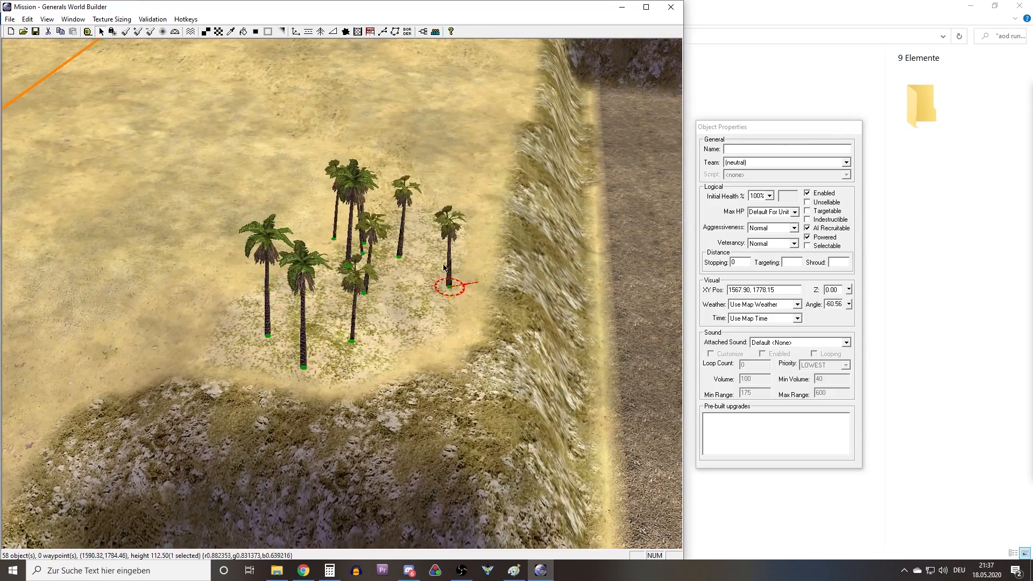
Spread the new palms across the grassy patch at the cliff edge.
{"action": "left_click_drag", "start_coordinate": [363, 253], "coordinate": [405, 326]}
{"action": "middle_click_drag", "start_coordinate": [404, 325], "coordinate": [482, 259]}
{"action": "left_click_drag", "start_coordinate": [357, 316], "coordinate": [465, 359]}
{"action": "left_click_drag", "start_coordinate": [347, 317], "coordinate": [306, 321]}
{"action": "right_click_drag", "start_coordinate": [306, 322], "coordinate": [430, 215]}
Place another grove of ten palms on the grassy patch at the foot of the same cliff.
{"action": "left_click", "coordinate": [321, 32]}
{"action": "left_click_drag", "start_coordinate": [317, 237], "coordinate": [400, 441]}
{"action": "left_click_drag", "start_coordinate": [326, 269], "coordinate": [373, 346]}
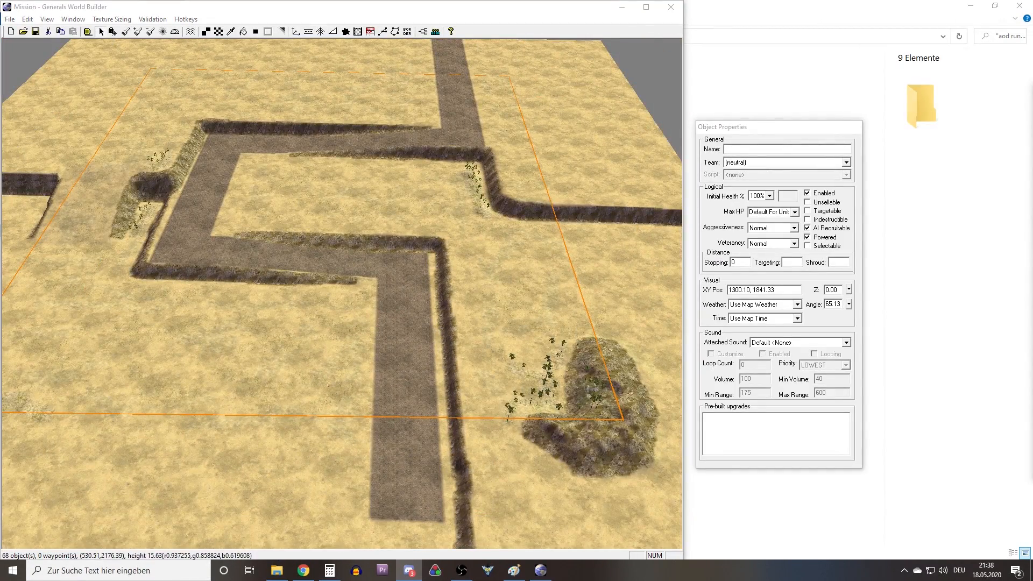
Review the whole terrain layout and compare it with the Map draft image in Paint.
{"action": "right_click_drag", "start_coordinate": [278, 356], "coordinate": [186, 331]}
{"action": "middle_click_drag", "start_coordinate": [185, 330], "coordinate": [270, 356]}
{"action": "scroll", "coordinate": [269, 356], "scroll_direction": "down", "scroll_amount": 5}
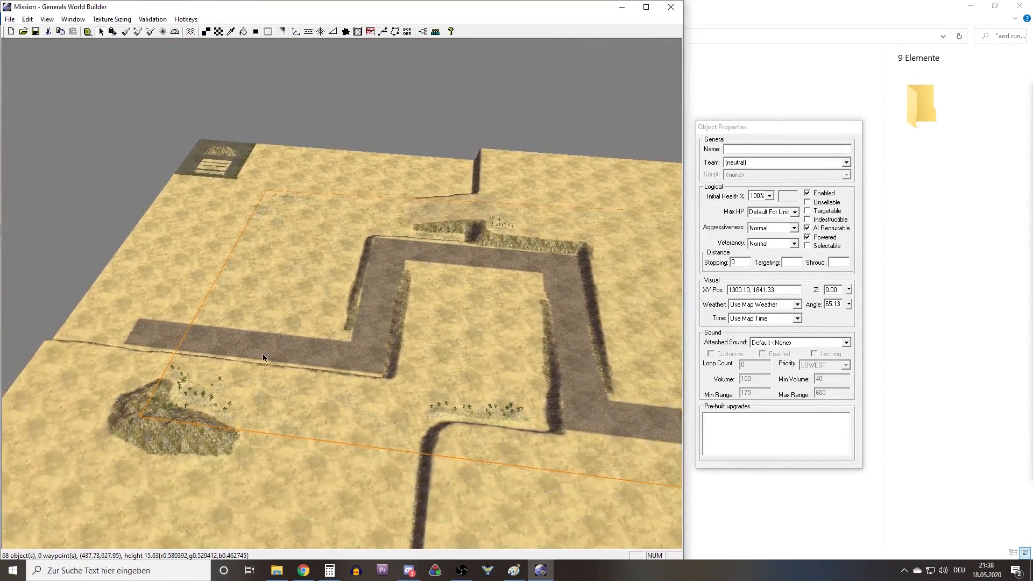
{"action": "right_click_drag", "start_coordinate": [263, 353], "coordinate": [487, 386]}
{"action": "right_click_drag", "start_coordinate": [264, 314], "coordinate": [186, 323]}
{"action": "middle_click_drag", "start_coordinate": [186, 324], "coordinate": [202, 339]}
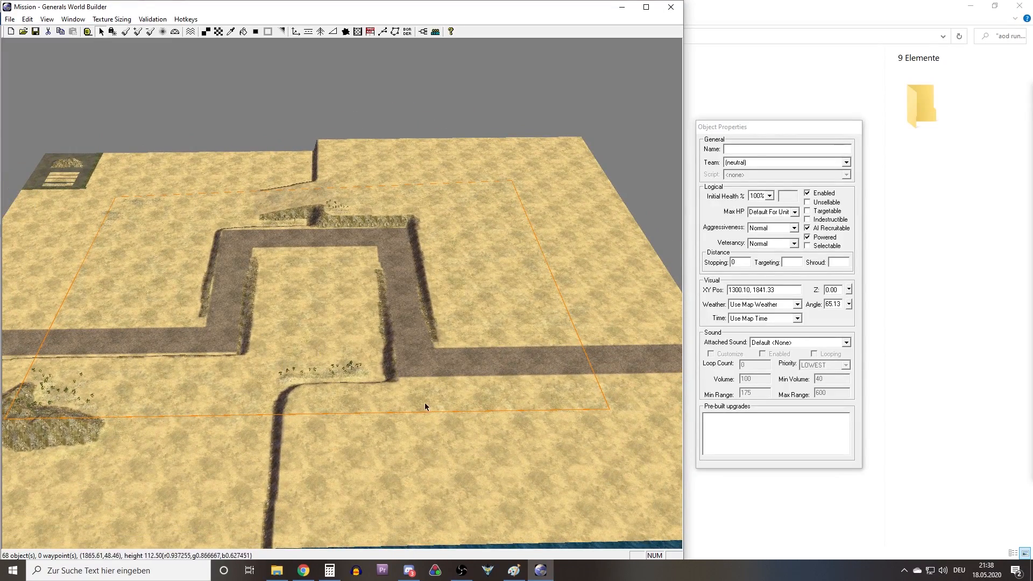
{"action": "right_click_drag", "start_coordinate": [485, 347], "coordinate": [384, 329]}
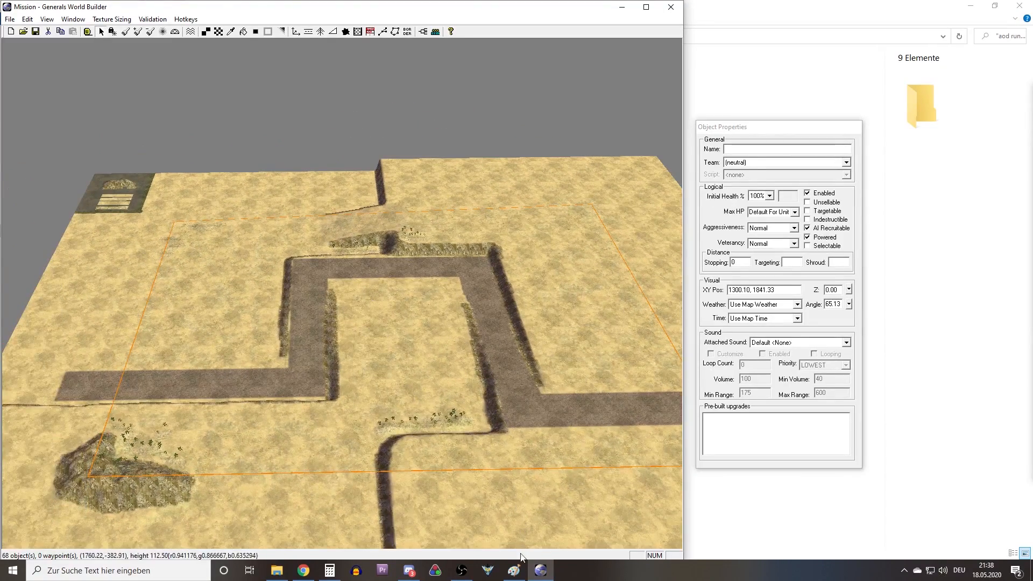
{"action": "left_click", "coordinate": [514, 569]}
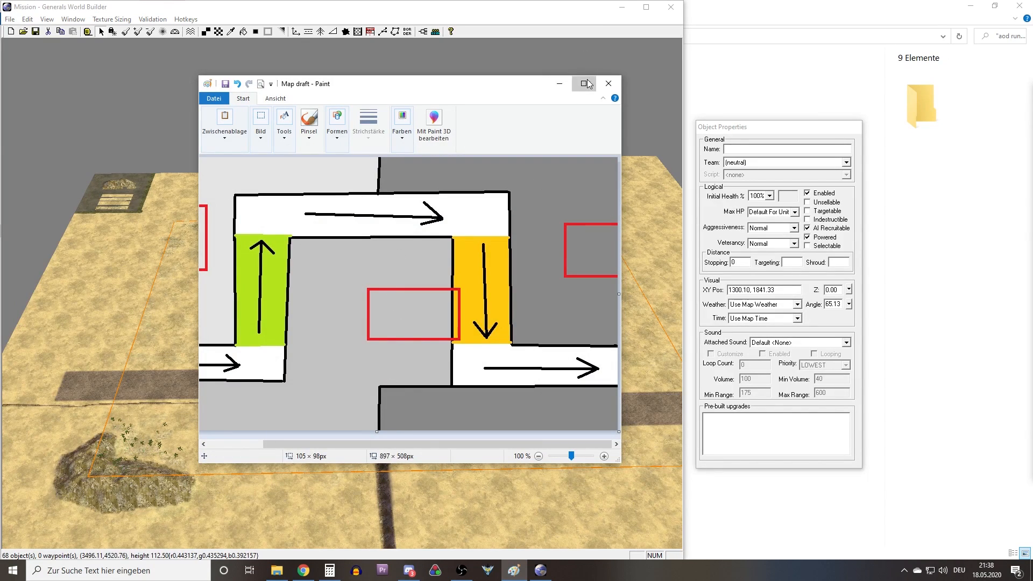
{"action": "left_click", "coordinate": [585, 84]}
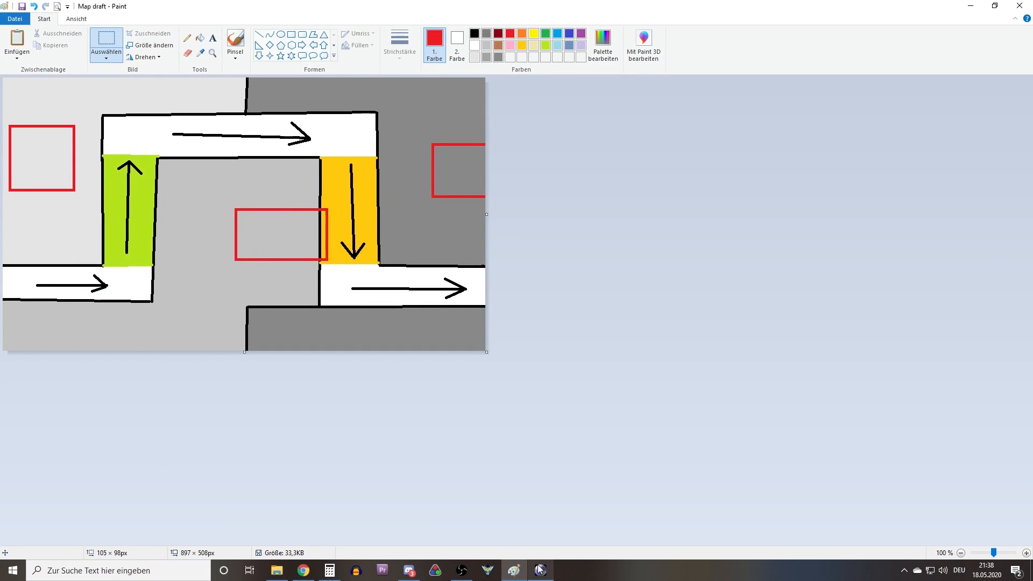
Switch back to World Builder and turn on impassable terrain painting for the large tile brush.
{"action": "mouse_move", "coordinate": [539, 569]}
{"action": "left_click", "coordinate": [547, 524]}
{"action": "mouse_move", "coordinate": [275, 329]}
{"action": "middle_mouse_down"}
{"action": "mouse_move", "coordinate": [289, 332]}
{"action": "mouse_move", "coordinate": [218, 311]}
{"action": "mouse_move", "coordinate": [298, 300]}
{"action": "mouse_move", "coordinate": [398, 328]}
{"action": "mouse_move", "coordinate": [286, 319]}
{"action": "mouse_move", "coordinate": [272, 328]}
{"action": "middle_mouse_up"}
{"action": "scroll", "coordinate": [303, 338], "scroll_direction": "up", "scroll_amount": 7}
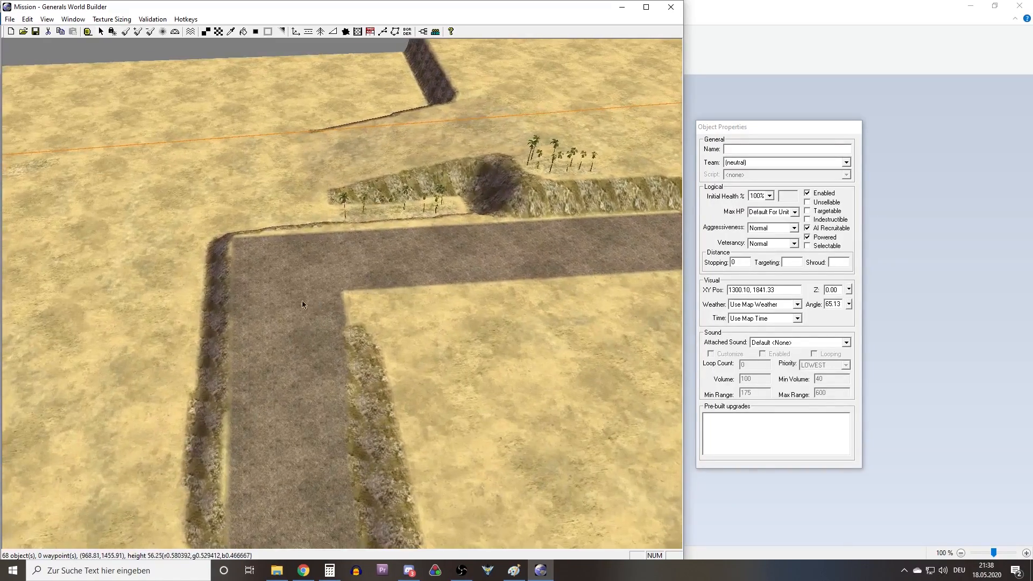
{"action": "right_click_drag", "start_coordinate": [301, 300], "coordinate": [192, 124]}
{"action": "scroll", "coordinate": [318, 333], "scroll_direction": "down", "scroll_amount": 3}
{"action": "scroll", "coordinate": [298, 360], "scroll_direction": "up", "scroll_amount": 6}
{"action": "scroll", "coordinate": [473, 277], "scroll_direction": "down", "scroll_amount": 5}
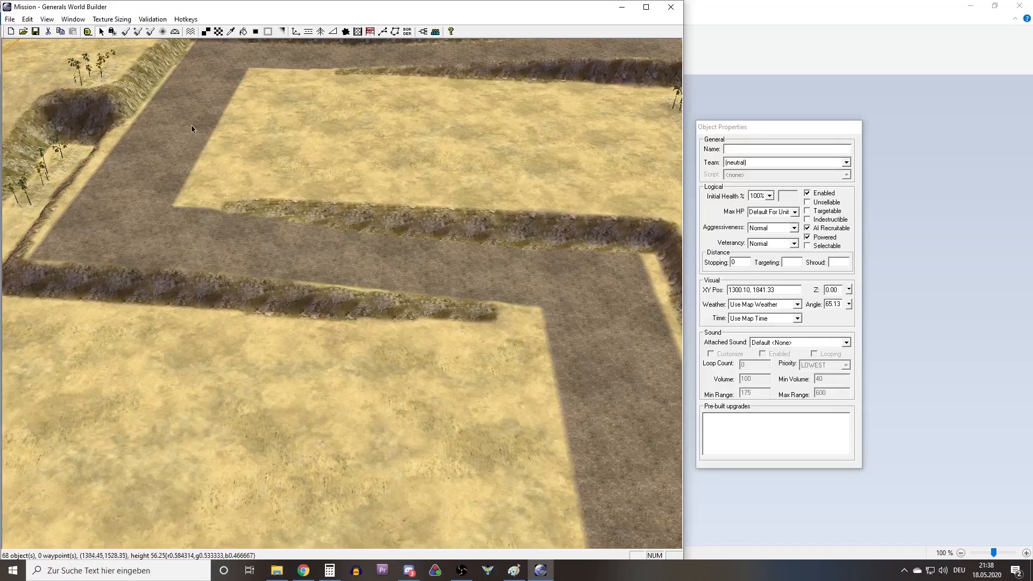
{"action": "left_click", "coordinate": [218, 34]}
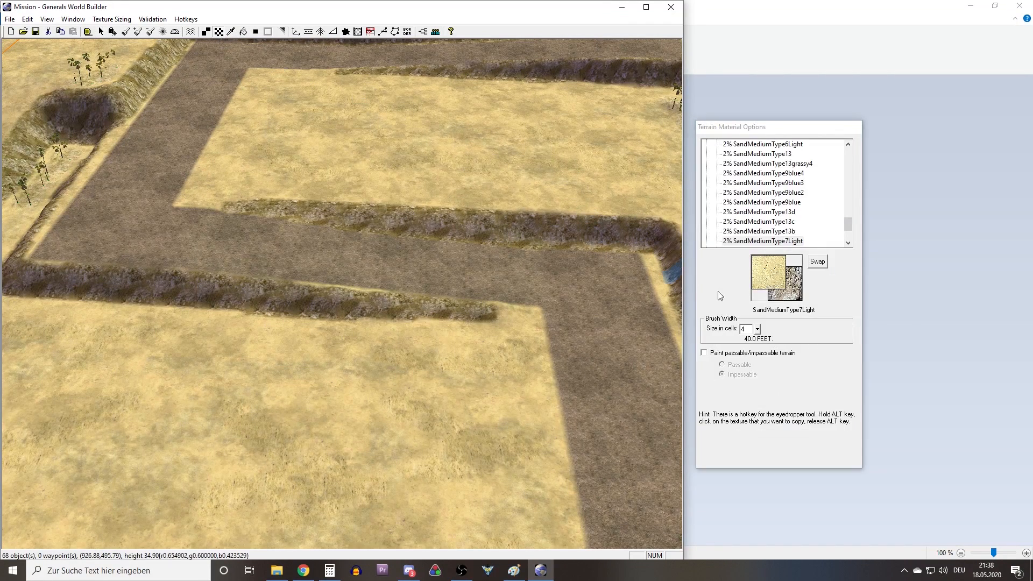
{"action": "left_click", "coordinate": [735, 355]}
{"action": "scroll", "coordinate": [472, 272], "scroll_direction": "up", "scroll_amount": 5}
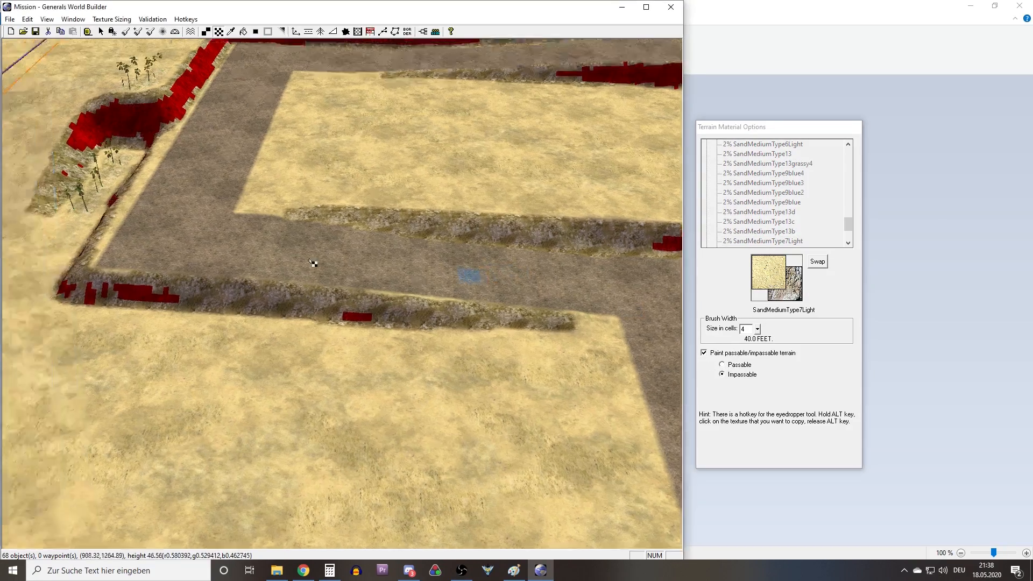
{"action": "scroll", "coordinate": [330, 336], "scroll_direction": "up", "scroll_amount": 4}
Mark the rocky slope beside the road as impassable, starting from its tapered end.
{"action": "right_click_drag", "start_coordinate": [333, 337], "coordinate": [258, 375]}
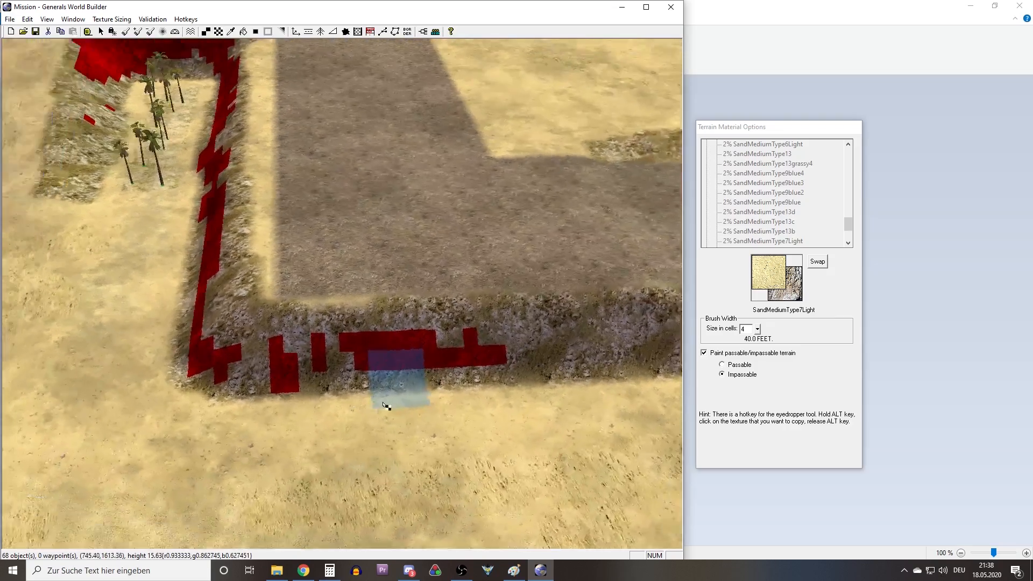
{"action": "mouse_move", "coordinate": [383, 404]}
{"action": "middle_mouse_down"}
{"action": "mouse_move", "coordinate": [397, 410]}
{"action": "mouse_move", "coordinate": [369, 417]}
{"action": "middle_mouse_up"}
{"action": "right_click_drag", "start_coordinate": [369, 417], "coordinate": [524, 410]}
{"action": "middle_click_drag", "start_coordinate": [385, 384], "coordinate": [392, 384]}
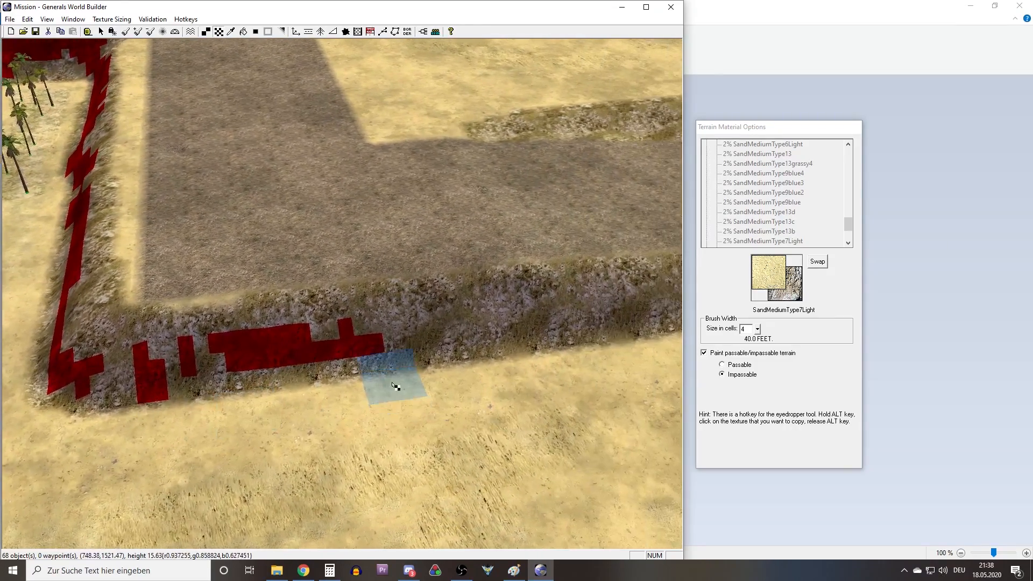
{"action": "scroll", "coordinate": [393, 383], "scroll_direction": "up", "scroll_amount": 3}
{"action": "right_click_drag", "start_coordinate": [394, 383], "coordinate": [471, 372]}
{"action": "middle_click_drag", "start_coordinate": [336, 368], "coordinate": [395, 389]}
{"action": "middle_click_drag", "start_coordinate": [395, 389], "coordinate": [318, 416]}
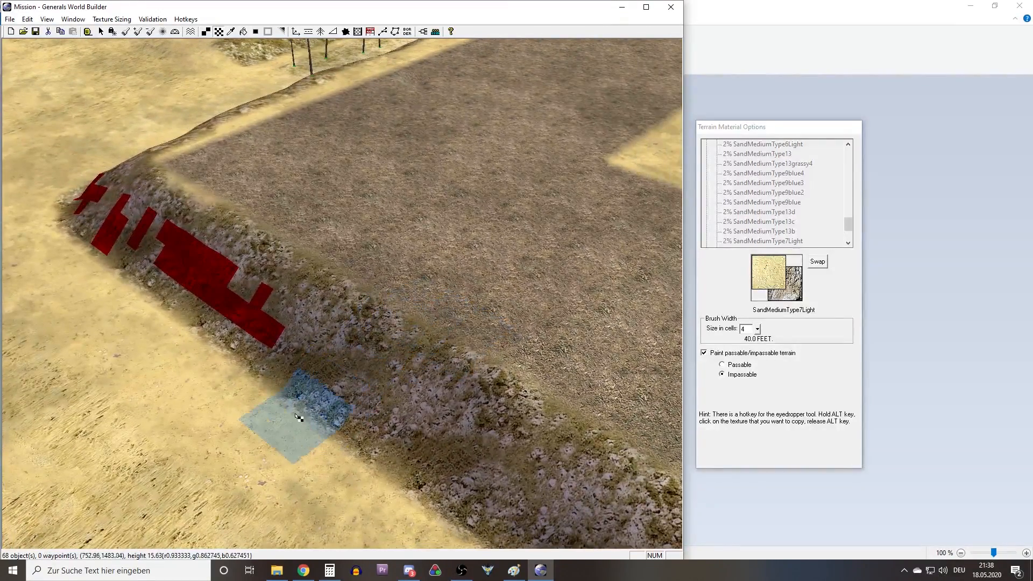
{"action": "mouse_move", "coordinate": [525, 230]}
{"action": "right_mouse_down"}
{"action": "mouse_move", "coordinate": [622, 422]}
{"action": "mouse_move", "coordinate": [753, 447]}
{"action": "right_mouse_up"}
{"action": "mouse_move", "coordinate": [362, 282]}
{"action": "right_mouse_down"}
{"action": "mouse_move", "coordinate": [521, 381]}
{"action": "mouse_move", "coordinate": [382, 241]}
{"action": "mouse_move", "coordinate": [400, 205]}
{"action": "right_mouse_up"}
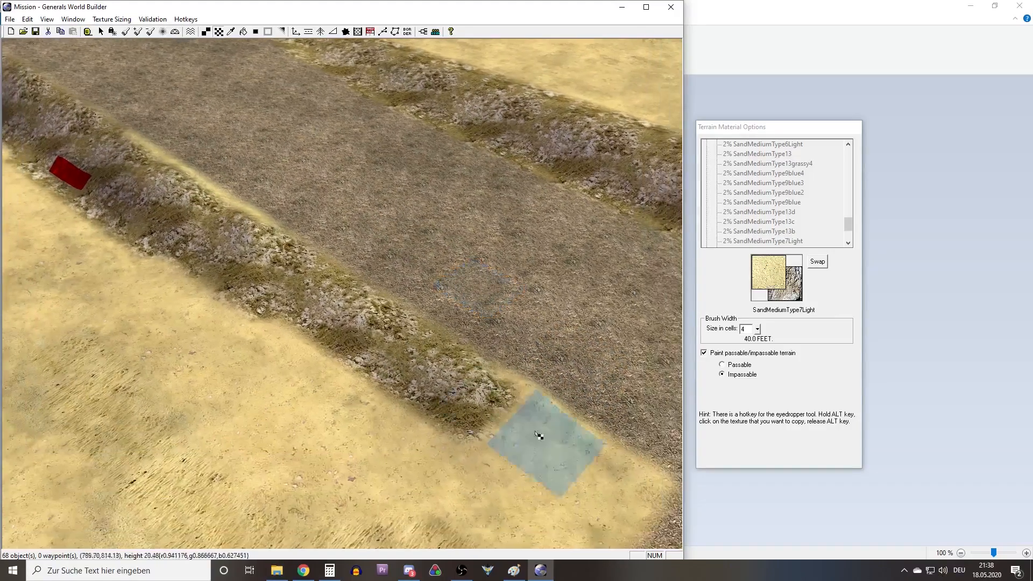
{"action": "right_click_drag", "start_coordinate": [540, 436], "coordinate": [449, 352]}
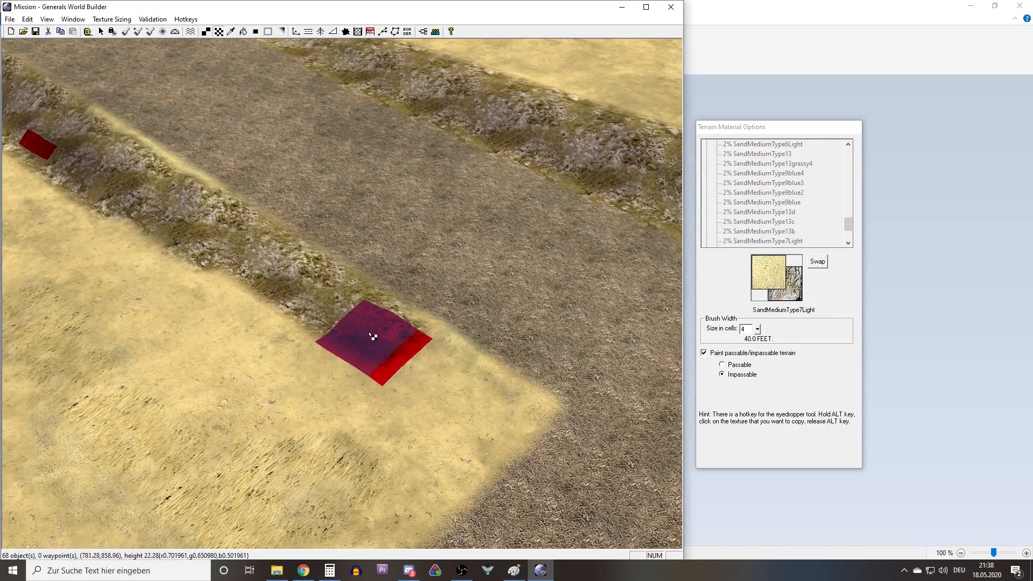
{"action": "left_click_drag", "start_coordinate": [247, 254], "coordinate": [93, 168]}
{"action": "right_click_drag", "start_coordinate": [309, 293], "coordinate": [117, 185]}
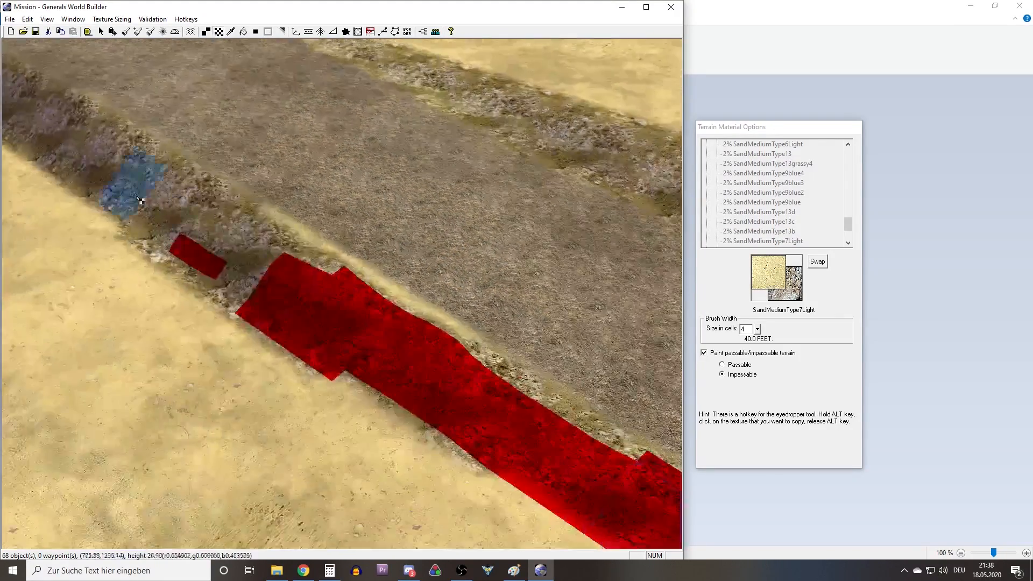
Extend the impassable marking along the rest of the roadside slope and around its corner.
{"action": "mouse_move", "coordinate": [454, 394]}
{"action": "left_mouse_down"}
{"action": "mouse_move", "coordinate": [143, 175]}
{"action": "mouse_move", "coordinate": [206, 282]}
{"action": "mouse_move", "coordinate": [328, 300]}
{"action": "left_mouse_up"}
{"action": "right_click_drag", "start_coordinate": [328, 300], "coordinate": [443, 366]}
{"action": "mouse_move", "coordinate": [444, 366]}
{"action": "left_mouse_down"}
{"action": "mouse_move", "coordinate": [173, 169]}
{"action": "mouse_move", "coordinate": [264, 257]}
{"action": "mouse_move", "coordinate": [269, 234]}
{"action": "mouse_move", "coordinate": [310, 276]}
{"action": "left_mouse_up"}
{"action": "right_click_drag", "start_coordinate": [417, 328], "coordinate": [231, 229]}
{"action": "mouse_move", "coordinate": [424, 314]}
{"action": "left_mouse_down"}
{"action": "mouse_move", "coordinate": [327, 279]}
{"action": "mouse_move", "coordinate": [255, 236]}
{"action": "left_mouse_up"}
{"action": "mouse_move", "coordinate": [376, 323]}
{"action": "middle_mouse_down"}
{"action": "mouse_move", "coordinate": [323, 280]}
{"action": "mouse_move", "coordinate": [316, 295]}
{"action": "middle_mouse_up"}
{"action": "mouse_move", "coordinate": [316, 295]}
{"action": "left_mouse_down"}
{"action": "mouse_move", "coordinate": [308, 346]}
{"action": "mouse_move", "coordinate": [190, 208]}
{"action": "mouse_move", "coordinate": [289, 326]}
{"action": "left_mouse_up"}
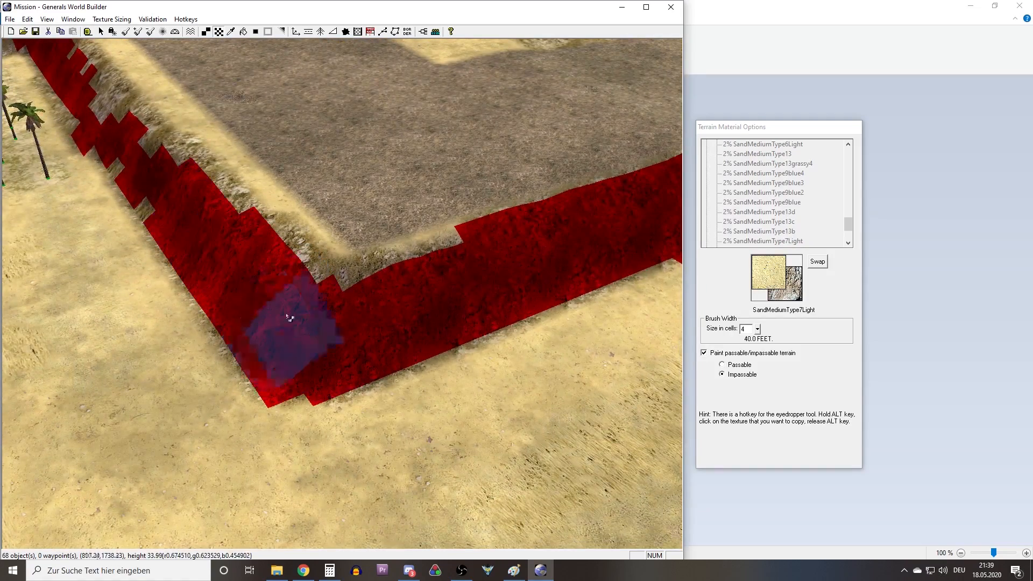
Widen the impassable marking on the cliff that runs from the slope corner toward the palm grove.
{"action": "right_click_drag", "start_coordinate": [285, 247], "coordinate": [432, 359]}
{"action": "mouse_move", "coordinate": [433, 358]}
{"action": "left_mouse_down"}
{"action": "mouse_move", "coordinate": [195, 146]}
{"action": "mouse_move", "coordinate": [259, 233]}
{"action": "left_mouse_up"}
{"action": "mouse_move", "coordinate": [259, 233]}
{"action": "right_mouse_down"}
{"action": "mouse_move", "coordinate": [376, 411]}
{"action": "mouse_move", "coordinate": [385, 447]}
{"action": "right_mouse_up"}
{"action": "mouse_move", "coordinate": [349, 398]}
{"action": "left_mouse_down"}
{"action": "mouse_move", "coordinate": [246, 508]}
{"action": "mouse_move", "coordinate": [312, 268]}
{"action": "mouse_move", "coordinate": [168, 329]}
{"action": "mouse_move", "coordinate": [269, 301]}
{"action": "left_mouse_up"}
{"action": "mouse_move", "coordinate": [269, 301]}
{"action": "middle_mouse_down"}
{"action": "mouse_move", "coordinate": [340, 305]}
{"action": "mouse_move", "coordinate": [323, 355]}
{"action": "middle_mouse_up"}
{"action": "mouse_move", "coordinate": [323, 360]}
{"action": "left_mouse_down"}
{"action": "mouse_move", "coordinate": [344, 387]}
{"action": "mouse_move", "coordinate": [473, 334]}
{"action": "mouse_move", "coordinate": [487, 317]}
{"action": "left_mouse_up"}
{"action": "right_click_drag", "start_coordinate": [487, 317], "coordinate": [589, 393]}
Mark the rocky cliff behind the lower palm grove as impassable out to its end and fill the gaps.
{"action": "left_click_drag", "start_coordinate": [344, 280], "coordinate": [251, 288]}
{"action": "mouse_move", "coordinate": [349, 282]}
{"action": "right_mouse_down"}
{"action": "mouse_move", "coordinate": [254, 337]}
{"action": "mouse_move", "coordinate": [205, 316]}
{"action": "right_mouse_up"}
{"action": "mouse_move", "coordinate": [127, 390]}
{"action": "left_mouse_down"}
{"action": "mouse_move", "coordinate": [518, 264]}
{"action": "mouse_move", "coordinate": [553, 276]}
{"action": "mouse_move", "coordinate": [549, 230]}
{"action": "mouse_move", "coordinate": [135, 360]}
{"action": "left_mouse_up"}
{"action": "right_click_drag", "start_coordinate": [131, 357], "coordinate": [371, 242]}
{"action": "left_click_drag", "start_coordinate": [296, 300], "coordinate": [334, 290]}
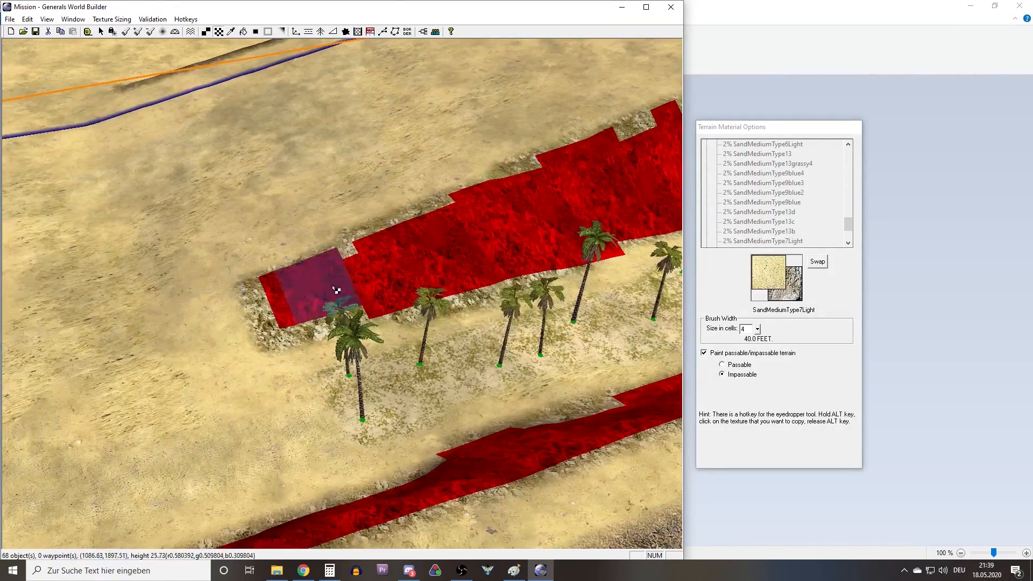
{"action": "right_click_drag", "start_coordinate": [431, 281], "coordinate": [330, 279]}
{"action": "left_click", "coordinate": [217, 310]}
{"action": "mouse_move", "coordinate": [218, 311]}
{"action": "left_mouse_down"}
{"action": "mouse_move", "coordinate": [259, 263]}
{"action": "mouse_move", "coordinate": [161, 300]}
{"action": "mouse_move", "coordinate": [446, 253]}
{"action": "left_mouse_up"}
{"action": "right_click_drag", "start_coordinate": [665, 394], "coordinate": [457, 181]}
{"action": "left_click_drag", "start_coordinate": [457, 180], "coordinate": [506, 167]}
{"action": "mouse_move", "coordinate": [509, 168]}
{"action": "right_mouse_down"}
{"action": "mouse_move", "coordinate": [380, 299]}
{"action": "mouse_move", "coordinate": [463, 215]}
{"action": "right_mouse_up"}
{"action": "mouse_move", "coordinate": [462, 242]}
{"action": "left_mouse_down"}
{"action": "mouse_move", "coordinate": [601, 214]}
{"action": "mouse_move", "coordinate": [425, 280]}
{"action": "left_mouse_up"}
Paint more cliff sections, alternating between Passable and Impassable to correct the marked areas.
{"action": "left_click", "coordinate": [722, 365]}
{"action": "left_click", "coordinate": [731, 375]}
{"action": "right_click_drag", "start_coordinate": [430, 323], "coordinate": [484, 226]}
{"action": "mouse_move", "coordinate": [645, 312]}
{"action": "left_mouse_down"}
{"action": "mouse_move", "coordinate": [529, 325]}
{"action": "mouse_move", "coordinate": [231, 269]}
{"action": "left_mouse_up"}
{"action": "mouse_move", "coordinate": [231, 269]}
{"action": "right_mouse_down"}
{"action": "mouse_move", "coordinate": [272, 295]}
{"action": "mouse_move", "coordinate": [573, 177]}
{"action": "right_mouse_up"}
{"action": "left_click_drag", "start_coordinate": [574, 178], "coordinate": [328, 306]}
{"action": "left_click", "coordinate": [723, 364]}
{"action": "left_click_drag", "start_coordinate": [468, 247], "coordinate": [345, 296]}
{"action": "left_click", "coordinate": [722, 374]}
{"action": "right_click_drag", "start_coordinate": [618, 269], "coordinate": [323, 349]}
Mark the rocky hill at the map border corner as impassable, covering its remaining unmarked slopes.
{"action": "scroll", "coordinate": [578, 267], "scroll_direction": "down", "scroll_amount": 5}
{"action": "right_click_drag", "start_coordinate": [579, 268], "coordinate": [376, 279]}
{"action": "mouse_move", "coordinate": [376, 280]}
{"action": "left_mouse_down"}
{"action": "mouse_move", "coordinate": [425, 301]}
{"action": "mouse_move", "coordinate": [300, 249]}
{"action": "left_mouse_up"}
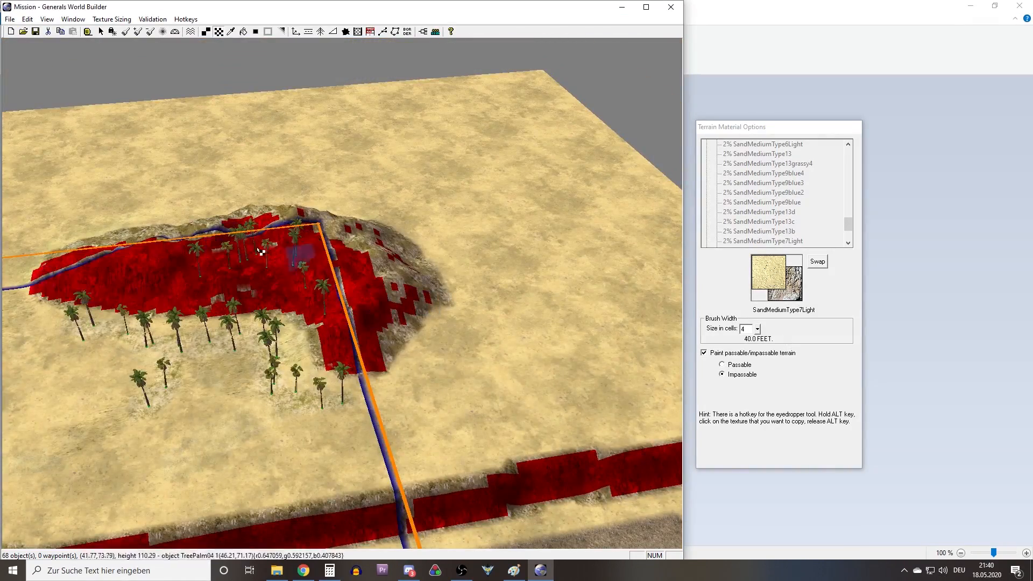
{"action": "middle_click_drag", "start_coordinate": [300, 249], "coordinate": [473, 258]}
{"action": "left_click_drag", "start_coordinate": [473, 258], "coordinate": [460, 340]}
{"action": "middle_click_drag", "start_coordinate": [460, 340], "coordinate": [516, 323]}
{"action": "left_click_drag", "start_coordinate": [516, 323], "coordinate": [431, 321]}
{"action": "mouse_move", "coordinate": [431, 322]}
{"action": "right_mouse_down"}
{"action": "mouse_move", "coordinate": [240, 295]}
{"action": "mouse_move", "coordinate": [268, 242]}
{"action": "right_mouse_up"}
{"action": "left_click_drag", "start_coordinate": [269, 242], "coordinate": [506, 355]}
{"action": "mouse_move", "coordinate": [505, 355]}
{"action": "right_mouse_down"}
{"action": "mouse_move", "coordinate": [378, 279]}
{"action": "mouse_move", "coordinate": [464, 340]}
{"action": "mouse_move", "coordinate": [461, 286]}
{"action": "mouse_move", "coordinate": [373, 332]}
{"action": "mouse_move", "coordinate": [514, 334]}
{"action": "mouse_move", "coordinate": [315, 276]}
{"action": "right_mouse_up"}
Place two groves of ten palms each on the two grassy patches by the opposite map border corner.
{"action": "scroll", "coordinate": [464, 341], "scroll_direction": "down", "scroll_amount": 5}
{"action": "scroll", "coordinate": [374, 332], "scroll_direction": "up", "scroll_amount": 3}
{"action": "middle_click_drag", "start_coordinate": [316, 276], "coordinate": [317, 224]}
{"action": "right_click_drag", "start_coordinate": [318, 224], "coordinate": [317, 274]}
{"action": "scroll", "coordinate": [317, 273], "scroll_direction": "down", "scroll_amount": 2}
{"action": "right_click_drag", "start_coordinate": [207, 288], "coordinate": [286, 293]}
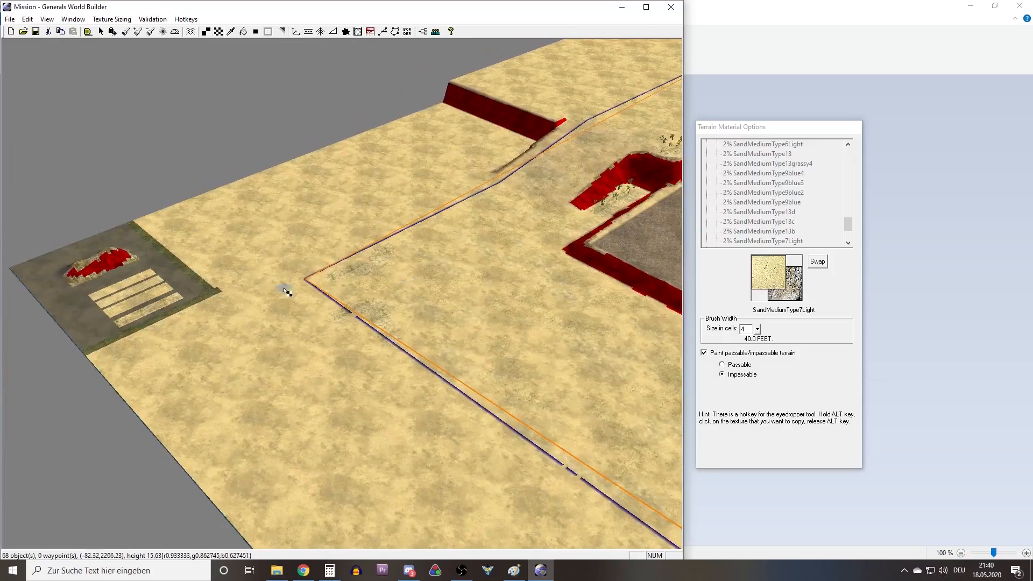
{"action": "left_click", "coordinate": [101, 32]}
{"action": "scroll", "coordinate": [359, 308], "scroll_direction": "up", "scroll_amount": 5}
{"action": "right_click_drag", "start_coordinate": [379, 294], "coordinate": [475, 240]}
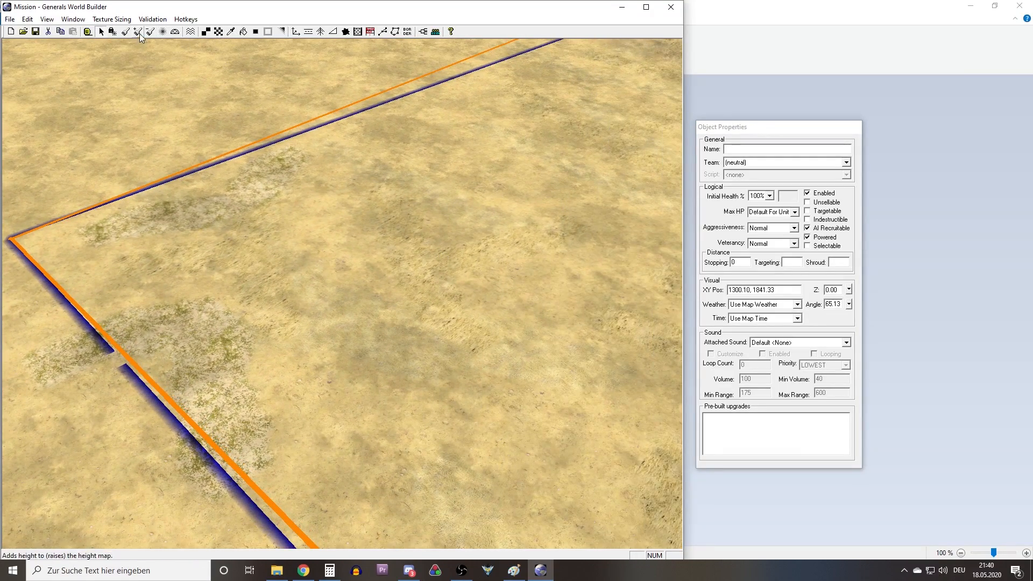
{"action": "left_click", "coordinate": [320, 32]}
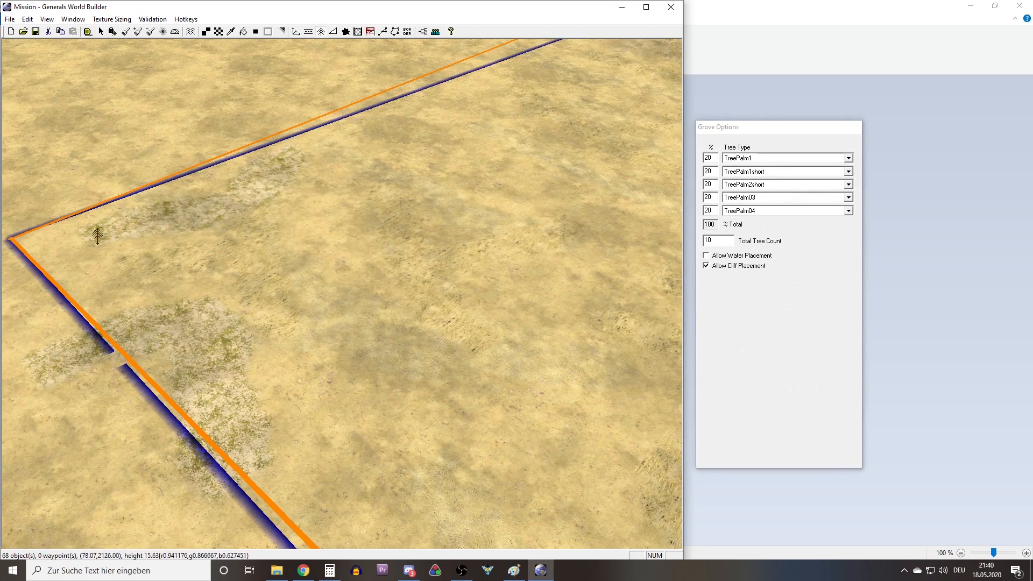
{"action": "left_click_drag", "start_coordinate": [298, 147], "coordinate": [300, 147]}
{"action": "left_click_drag", "start_coordinate": [84, 274], "coordinate": [296, 461]}
Move the palms of the grove beside the border gap onto its grassy patch inside the border line.
{"action": "right_click_drag", "start_coordinate": [288, 377], "coordinate": [215, 380]}
{"action": "right_click", "coordinate": [207, 458]}
{"action": "left_click_drag", "start_coordinate": [241, 462], "coordinate": [291, 376]}
{"action": "left_click_drag", "start_coordinate": [195, 294], "coordinate": [242, 337]}
{"action": "left_click_drag", "start_coordinate": [294, 308], "coordinate": [304, 331]}
{"action": "left_click_drag", "start_coordinate": [340, 295], "coordinate": [294, 222]}
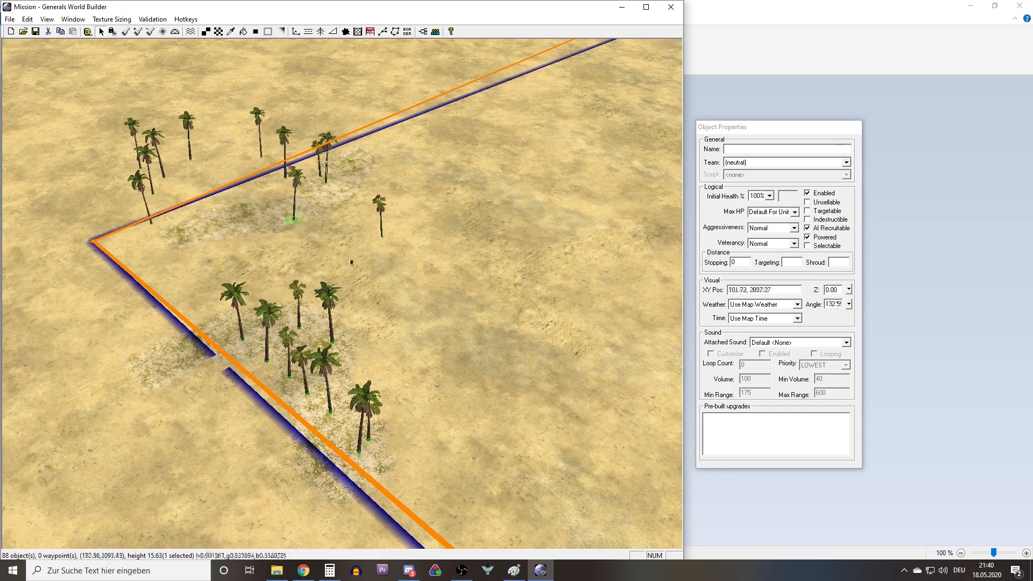
Move the palms standing outside the border line onto the other grassy patch near the corner.
{"action": "right_click_drag", "start_coordinate": [102, 221], "coordinate": [121, 305]}
{"action": "left_click_drag", "start_coordinate": [141, 291], "coordinate": [195, 313]}
{"action": "left_click_drag", "start_coordinate": [149, 285], "coordinate": [243, 328]}
{"action": "left_click_drag", "start_coordinate": [165, 253], "coordinate": [224, 313]}
{"action": "left_click", "coordinate": [214, 218]}
{"action": "left_click_drag", "start_coordinate": [195, 230], "coordinate": [278, 314]}
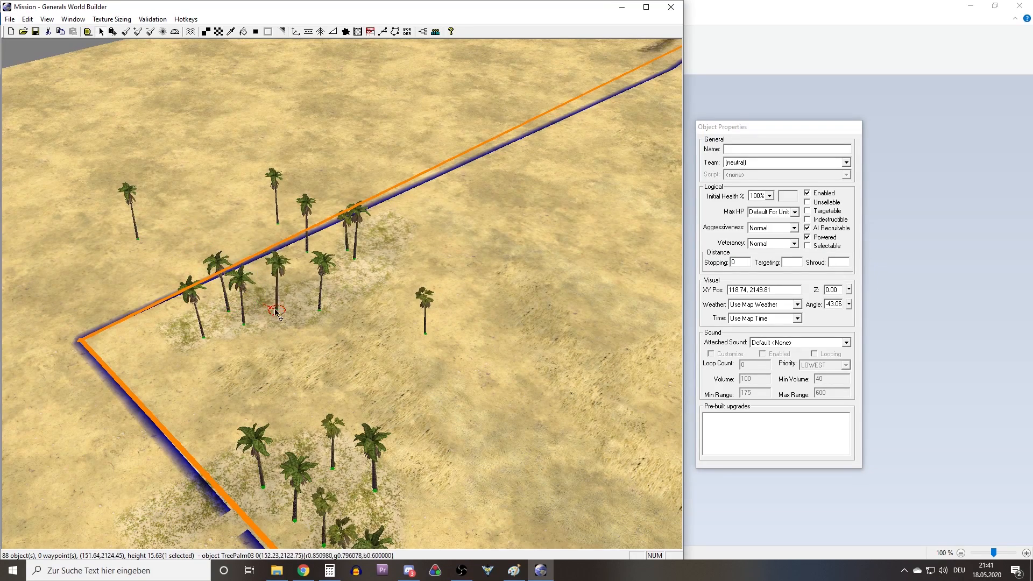
{"action": "left_click_drag", "start_coordinate": [134, 243], "coordinate": [197, 302]}
{"action": "middle_click_drag", "start_coordinate": [197, 302], "coordinate": [145, 351]}
Gather the remaining stray palms of the corner grove onto the grassy patch and space them out along it.
{"action": "scroll", "coordinate": [242, 371], "scroll_direction": "up", "scroll_amount": 4}
{"action": "middle_click_drag", "start_coordinate": [249, 366], "coordinate": [298, 408]}
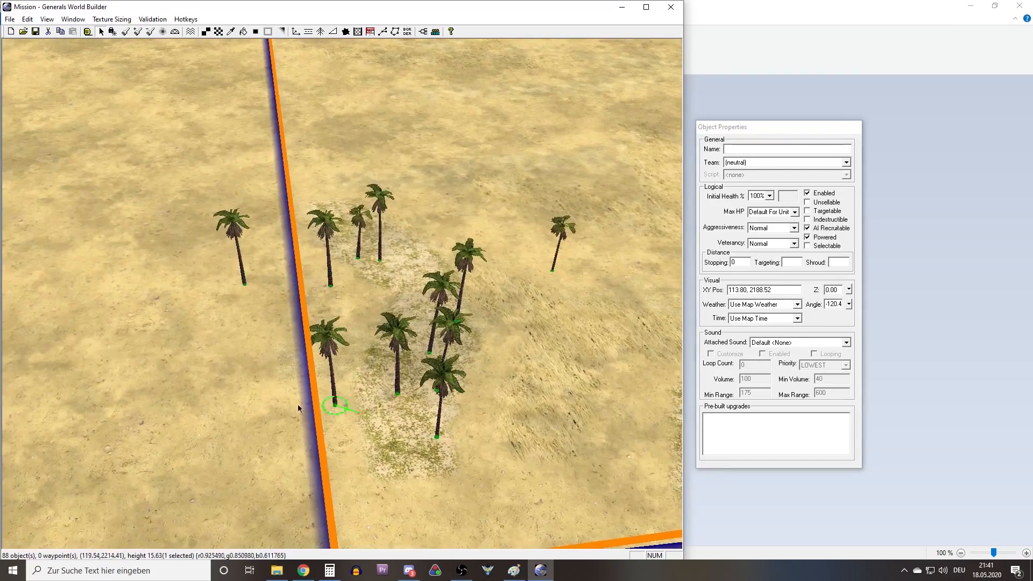
{"action": "left_click_drag", "start_coordinate": [336, 407], "coordinate": [398, 442]}
{"action": "right_click_drag", "start_coordinate": [398, 441], "coordinate": [399, 492]}
{"action": "left_click_drag", "start_coordinate": [329, 318], "coordinate": [402, 317]}
{"action": "left_click_drag", "start_coordinate": [236, 314], "coordinate": [381, 278]}
{"action": "left_click_drag", "start_coordinate": [399, 317], "coordinate": [400, 299]}
{"action": "left_click_drag", "start_coordinate": [558, 295], "coordinate": [417, 330]}
{"action": "right_click_drag", "start_coordinate": [417, 331], "coordinate": [67, 226]}
{"action": "scroll", "coordinate": [376, 327], "scroll_direction": "down", "scroll_amount": 4}
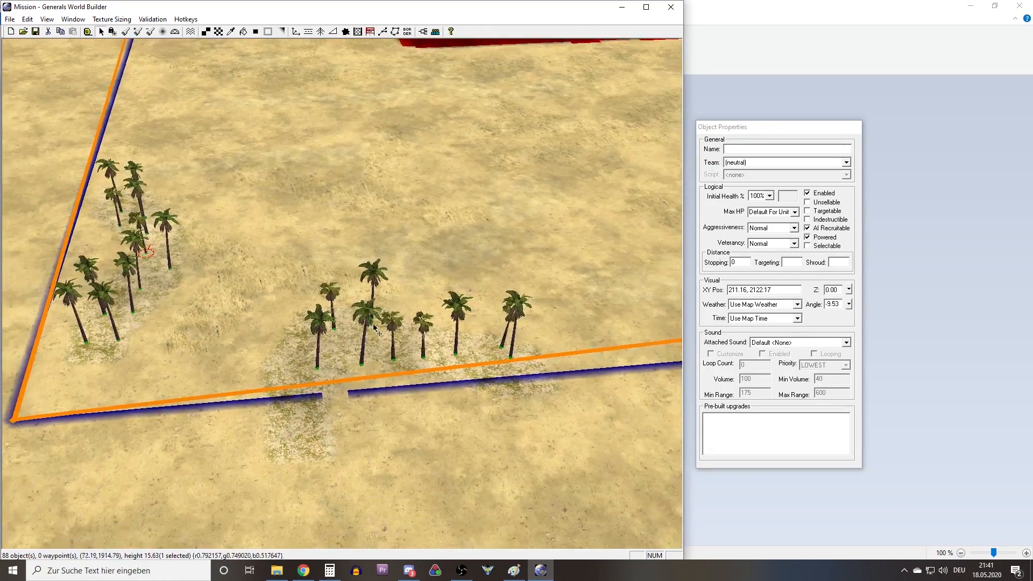
Examine the finished palm groves and the impassable cliff markings across the whole map.
{"action": "middle_click_drag", "start_coordinate": [376, 327], "coordinate": [272, 331]}
{"action": "right_click_drag", "start_coordinate": [272, 331], "coordinate": [305, 266]}
{"action": "scroll", "coordinate": [305, 265], "scroll_direction": "down", "scroll_amount": 3}
{"action": "middle_click_drag", "start_coordinate": [388, 327], "coordinate": [245, 287]}
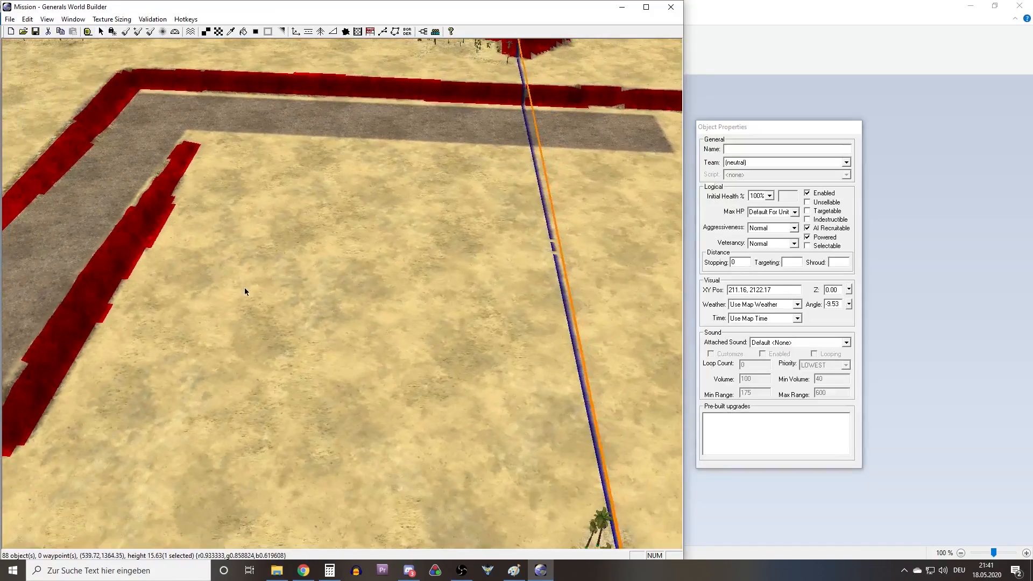
{"action": "scroll", "coordinate": [256, 291], "scroll_direction": "down", "scroll_amount": 3}
{"action": "right_click_drag", "start_coordinate": [256, 290], "coordinate": [321, 152]}
{"action": "middle_click_drag", "start_coordinate": [321, 152], "coordinate": [481, 245]}
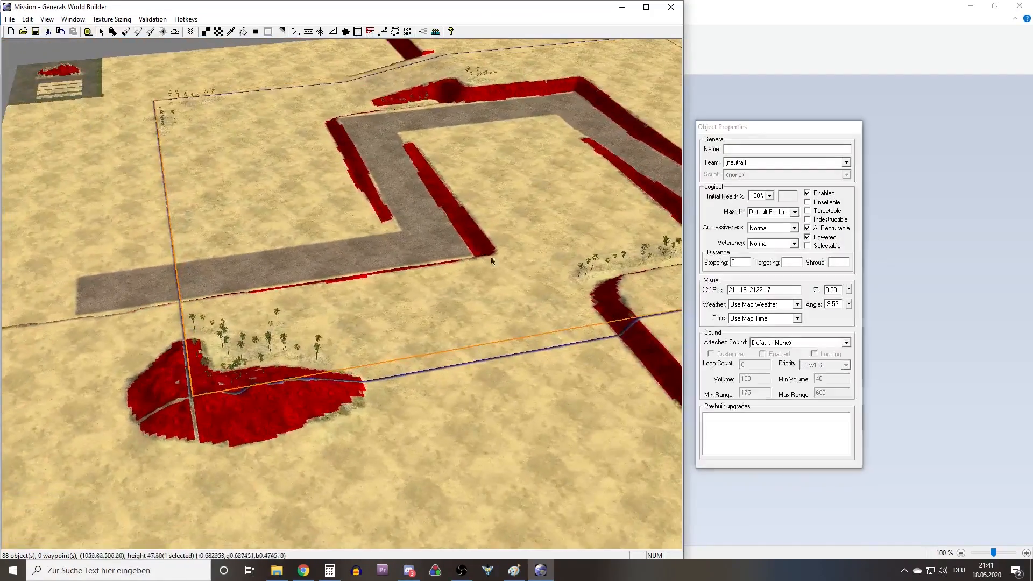
Review the overall map layout from several sides, following the road, the tiered plateaus and the map border.
{"action": "scroll", "coordinate": [366, 287], "scroll_direction": "down", "scroll_amount": 3}
{"action": "right_click_drag", "start_coordinate": [366, 286], "coordinate": [529, 285]}
{"action": "right_click_drag", "start_coordinate": [314, 292], "coordinate": [240, 257]}
{"action": "right_click_drag", "start_coordinate": [249, 145], "coordinate": [241, 199]}
{"action": "middle_click_drag", "start_coordinate": [265, 219], "coordinate": [244, 287]}
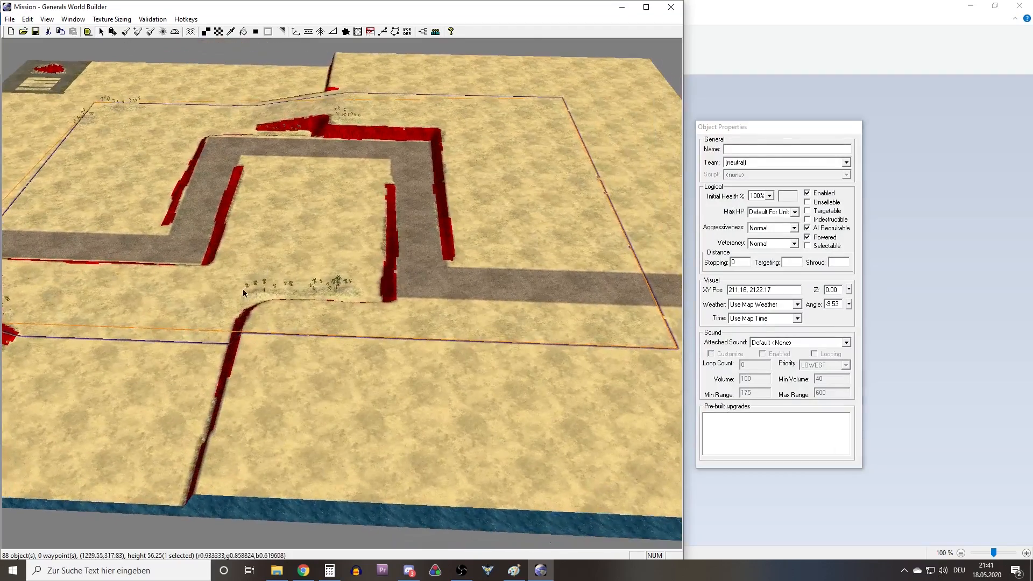
{"action": "scroll", "coordinate": [257, 296], "scroll_direction": "down", "scroll_amount": 3}
{"action": "right_click_drag", "start_coordinate": [244, 210], "coordinate": [252, 256]}
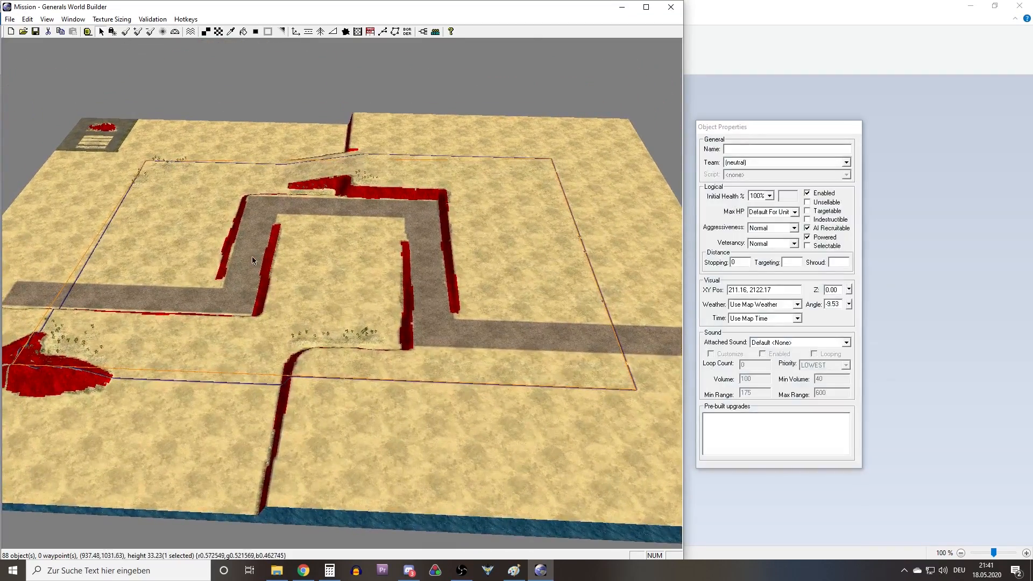
{"action": "mouse_move", "coordinate": [323, 251]}
{"action": "right_mouse_down"}
{"action": "mouse_move", "coordinate": [360, 237]}
{"action": "mouse_move", "coordinate": [321, 267]}
{"action": "right_mouse_up"}
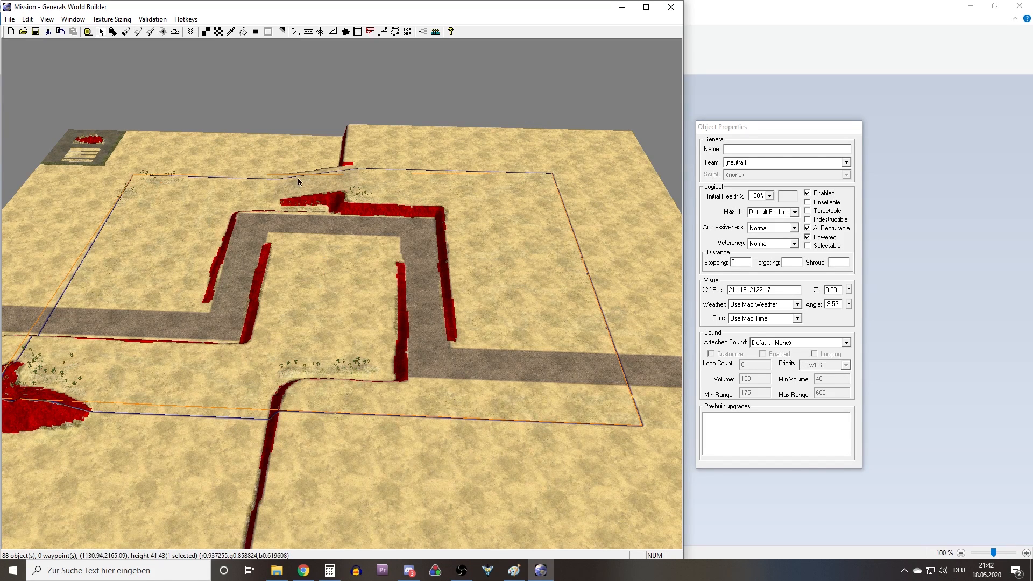
{"action": "scroll", "coordinate": [334, 251], "scroll_direction": "up", "scroll_amount": 3}
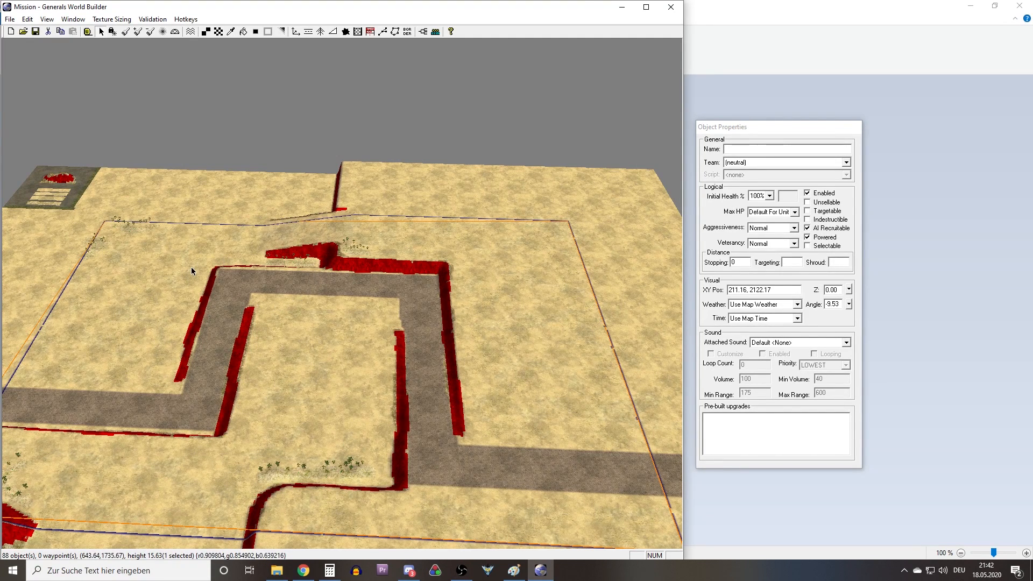
{"action": "middle_click_drag", "start_coordinate": [191, 267], "coordinate": [189, 311]}
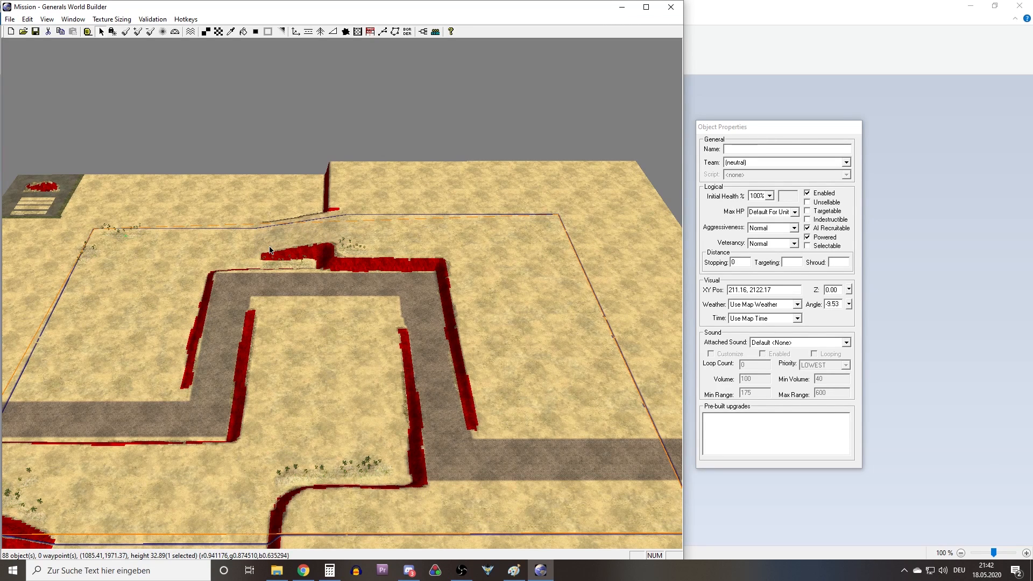
{"action": "middle_click_drag", "start_coordinate": [258, 267], "coordinate": [153, 374]}
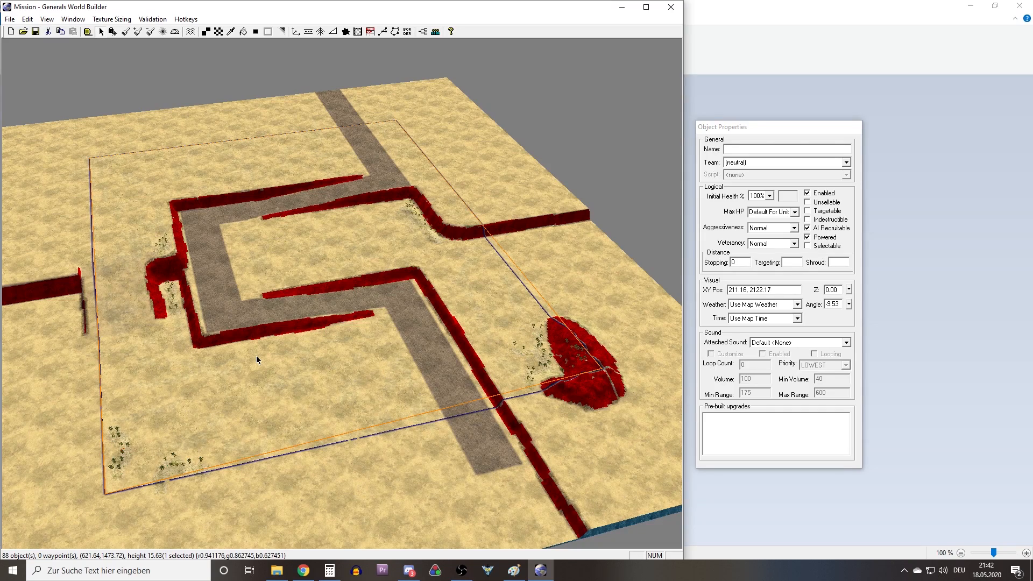
Inspect the upper plateau enclosed by the road bends and its impassable cliff edges up close.
{"action": "scroll", "coordinate": [265, 335], "scroll_direction": "up", "scroll_amount": 5}
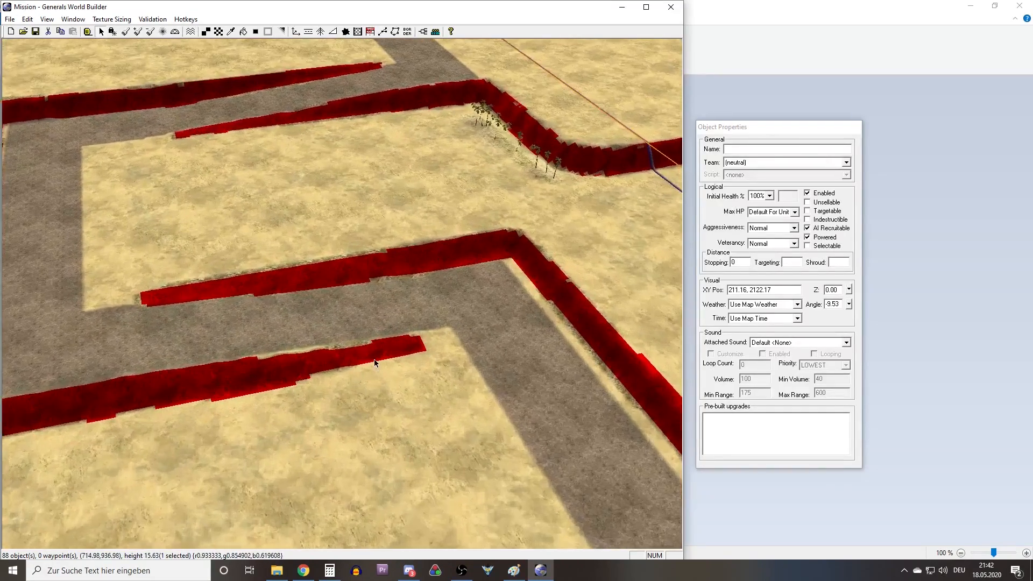
{"action": "scroll", "coordinate": [375, 359], "scroll_direction": "up", "scroll_amount": 2}
{"action": "middle_click_drag", "start_coordinate": [439, 355], "coordinate": [388, 358]}
{"action": "right_click_drag", "start_coordinate": [384, 360], "coordinate": [376, 272]}
{"action": "right_click_drag", "start_coordinate": [317, 331], "coordinate": [380, 276]}
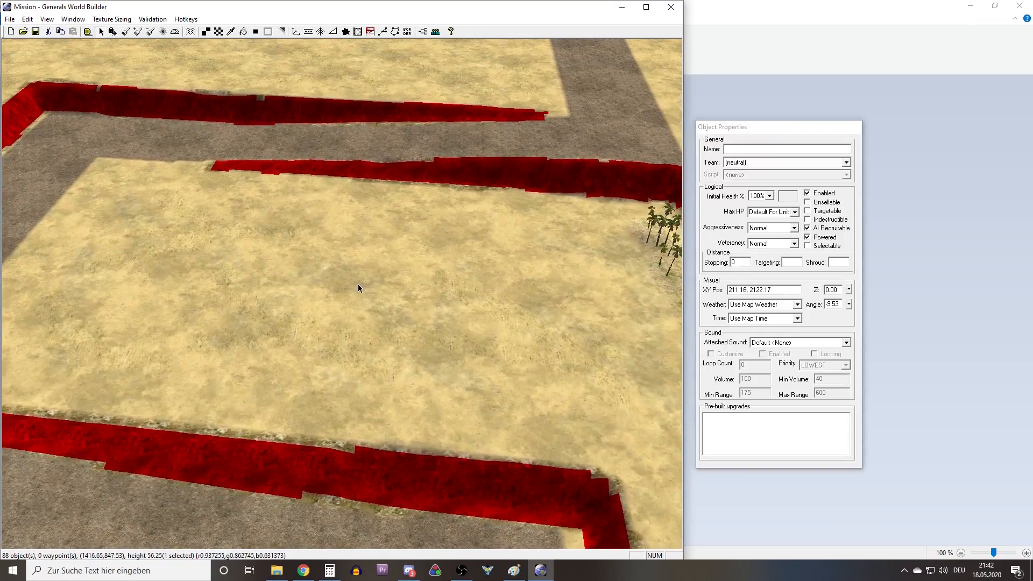
{"action": "right_click_drag", "start_coordinate": [366, 238], "coordinate": [326, 269]}
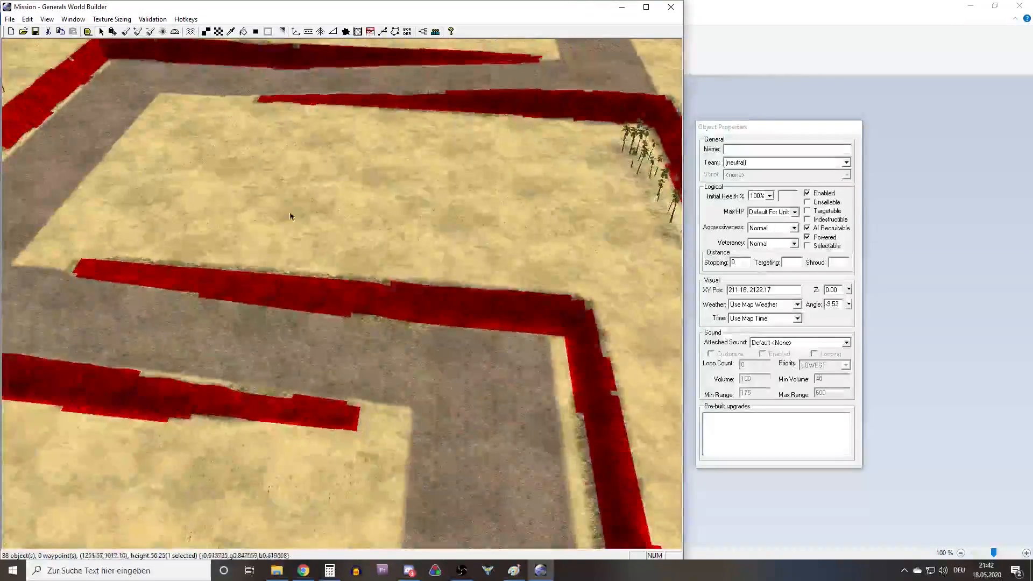